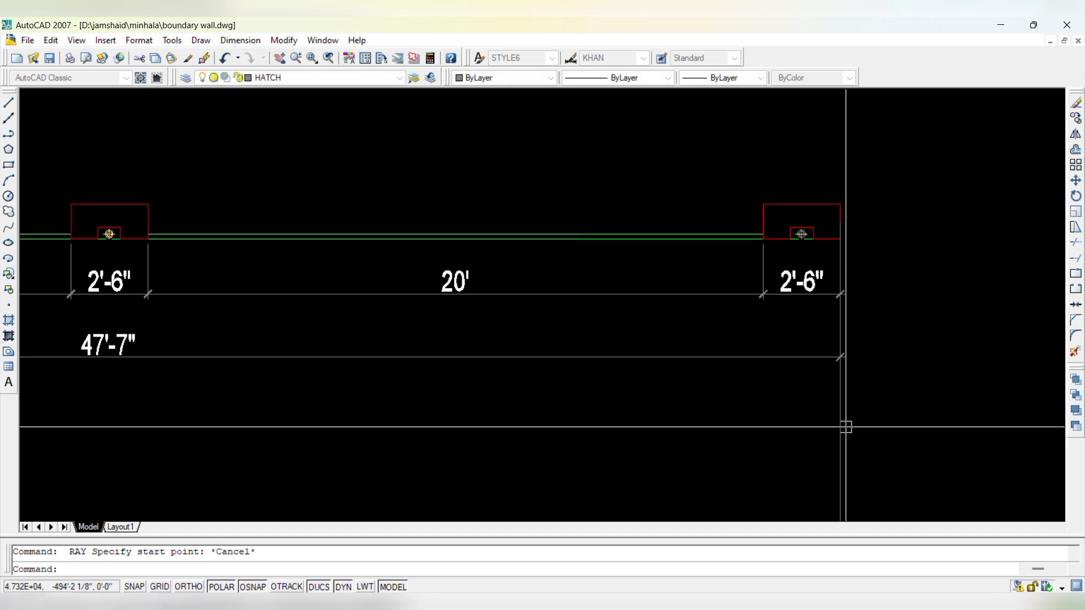
- Copy the vertical ray from the wall's right end to both edges of the small column inside the rightmost 2'-6" pillar
{"action": "left_click", "coordinate": [845, 426]}
{"action": "left_click", "coordinate": [813, 438]}
{"action": "type", "text": "co"}
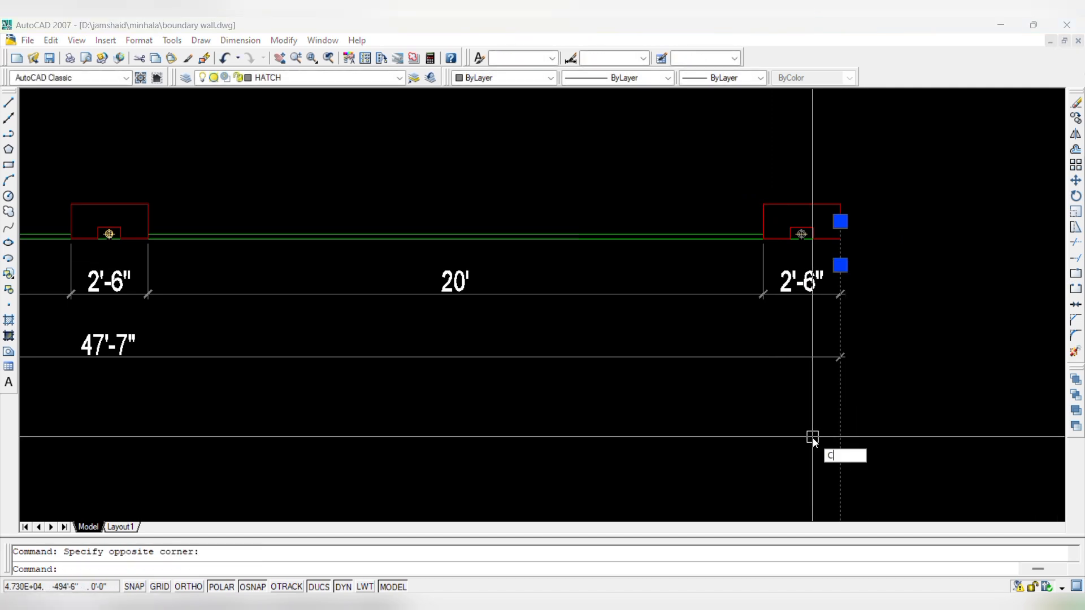
{"action": "key", "text": "Return"}
{"action": "scroll", "coordinate": [853, 234], "scroll_direction": "up", "scroll_amount": 3}
{"action": "left_click", "coordinate": [791, 271]}
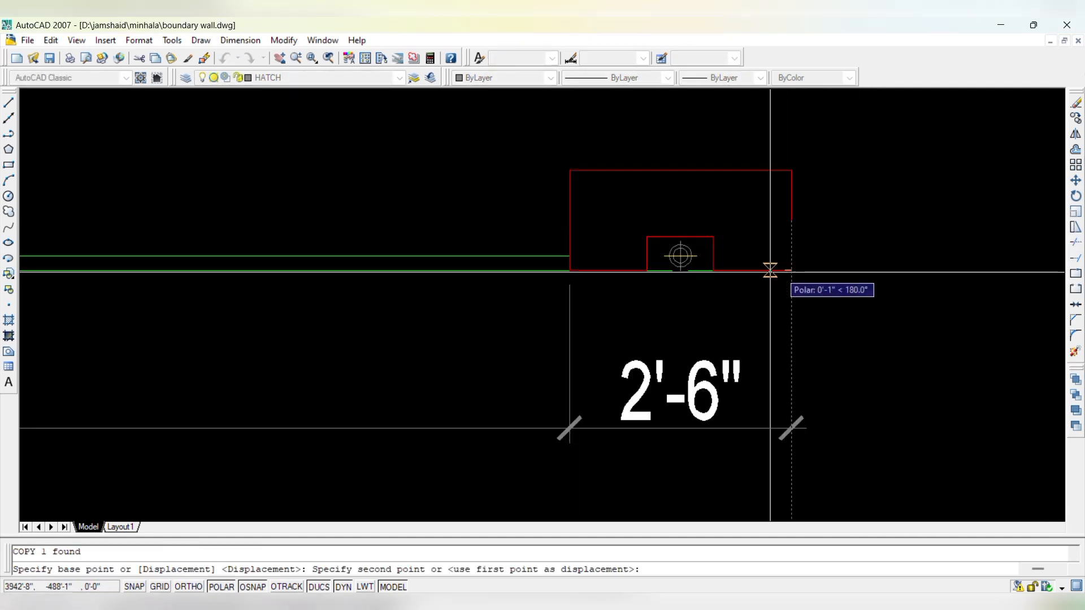
{"action": "left_click", "coordinate": [713, 251]}
{"action": "left_click", "coordinate": [647, 271]}
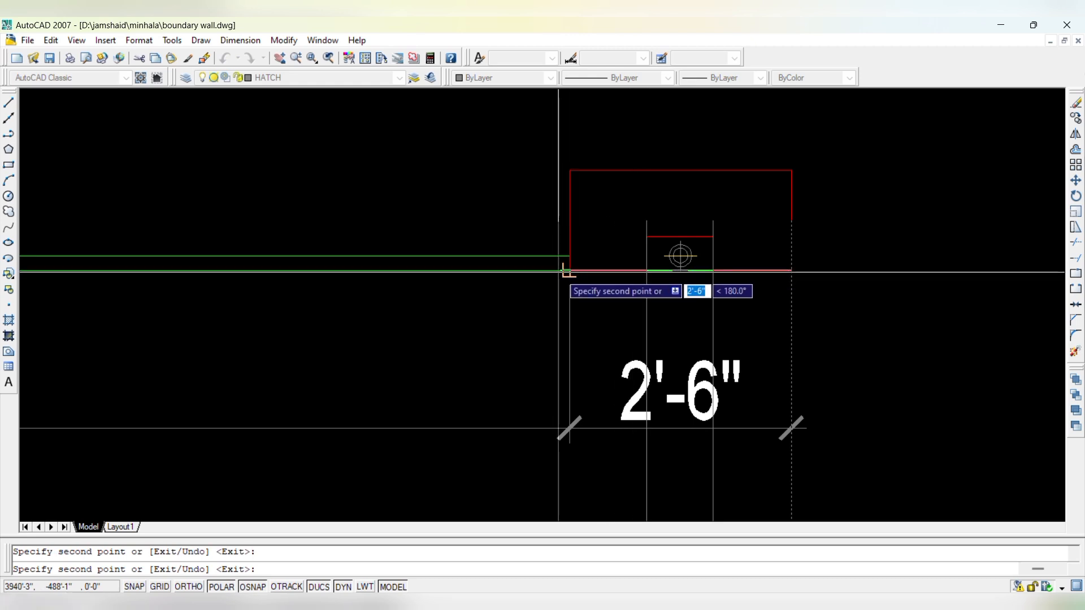
- Copy the ray onto the outer and small-column edges of the other two 2'-6" pillars on either side of the 4' opening
{"action": "scroll", "coordinate": [853, 243], "scroll_direction": "down", "scroll_amount": 6}
{"action": "scroll", "coordinate": [277, 223], "scroll_direction": "up", "scroll_amount": 8}
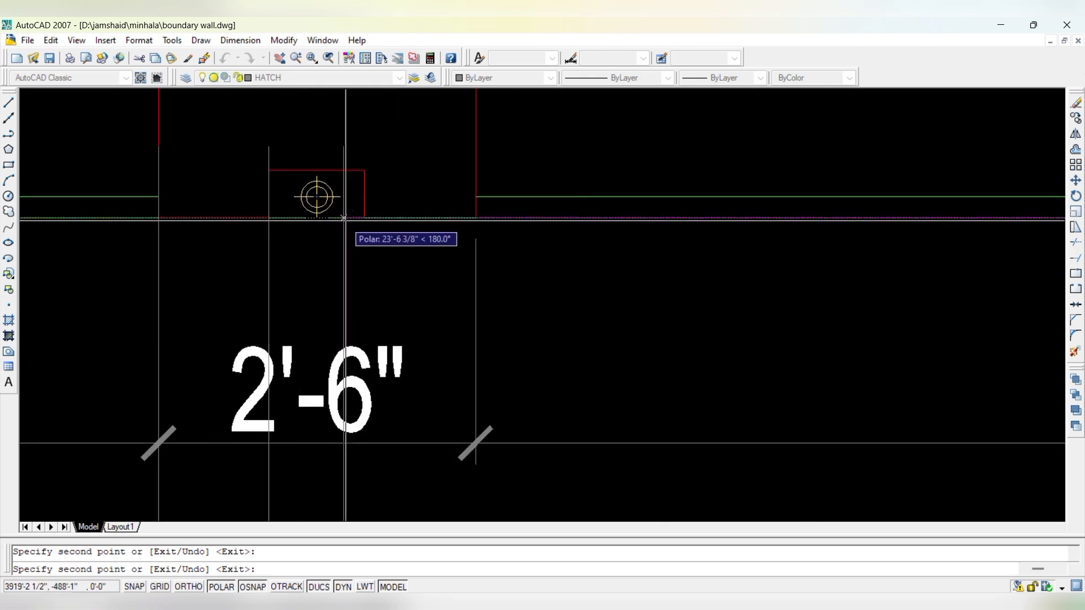
{"action": "scroll", "coordinate": [634, 320], "scroll_direction": "down", "scroll_amount": 6}
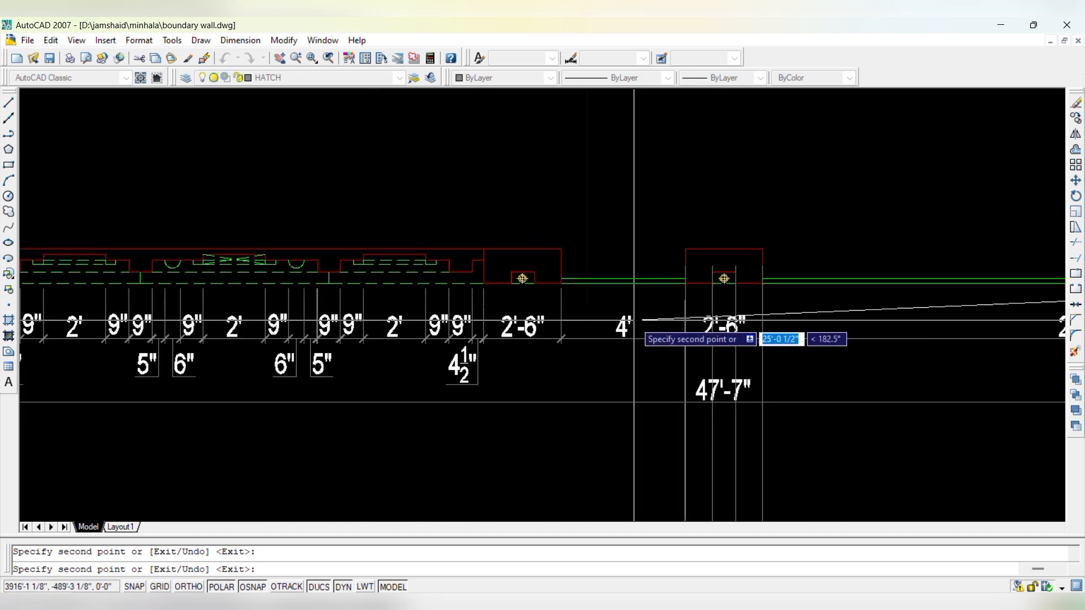
{"action": "scroll", "coordinate": [564, 291], "scroll_direction": "up", "scroll_amount": 6}
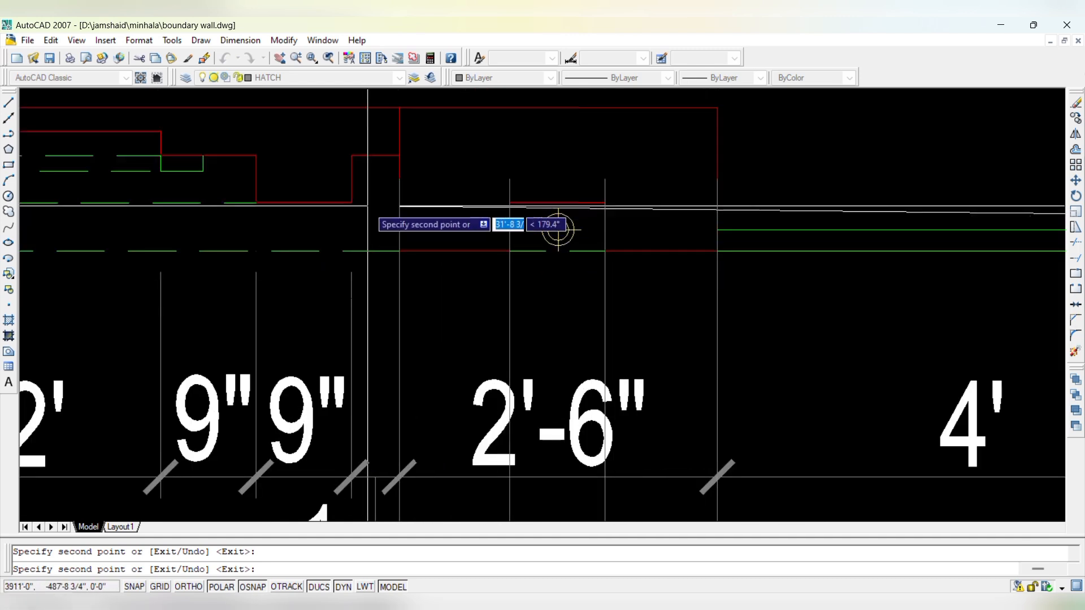
- Copy the ray to the corners of the right recessed panel, the central 2' panel and the semicircles beside it
{"action": "scroll", "coordinate": [256, 203], "scroll_direction": "down", "scroll_amount": 3}
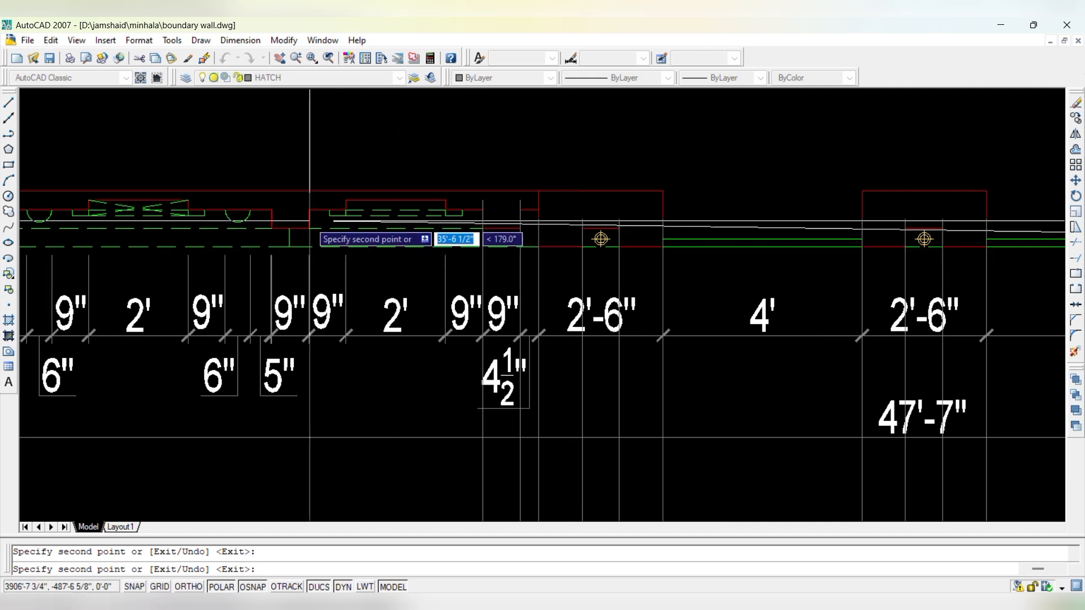
{"action": "scroll", "coordinate": [310, 222], "scroll_direction": "up", "scroll_amount": 3}
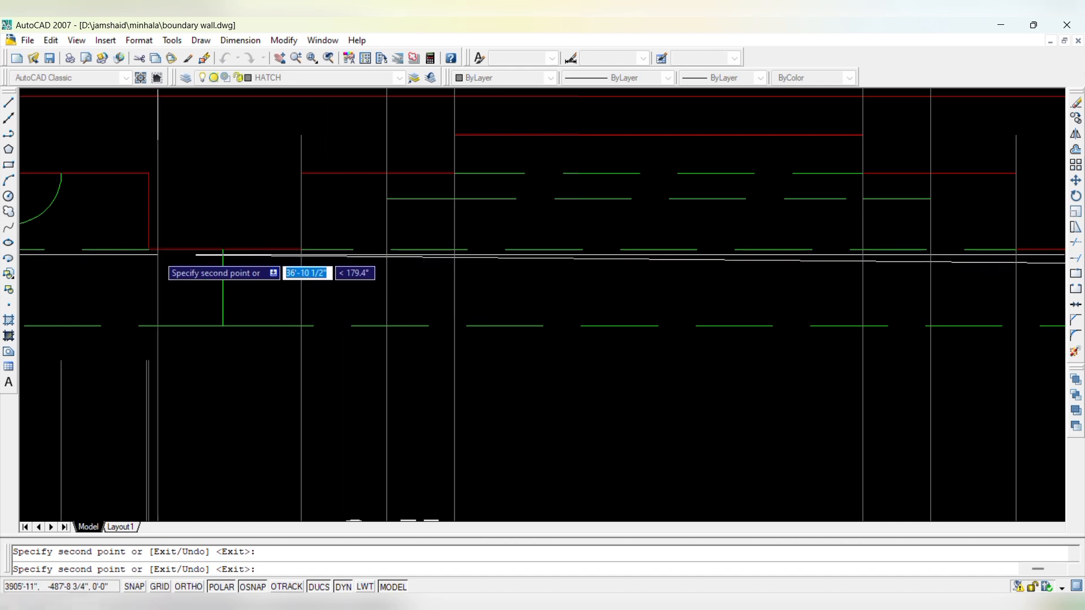
{"action": "scroll", "coordinate": [396, 322], "scroll_direction": "down", "scroll_amount": 2}
{"action": "scroll", "coordinate": [565, 299], "scroll_direction": "up", "scroll_amount": 3}
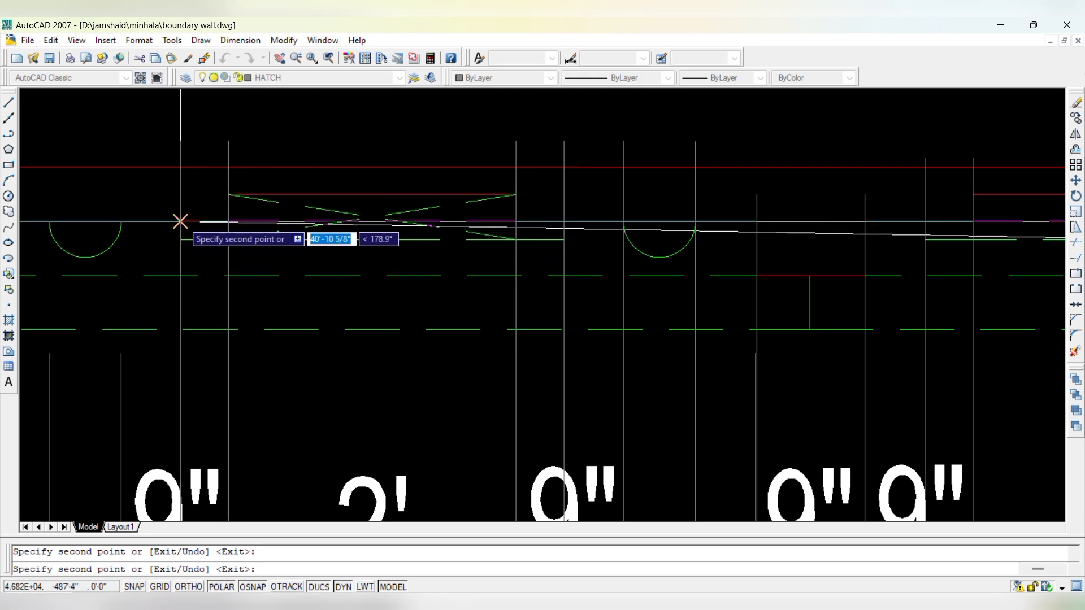
- Copy the ray to the corners of the left recessed panel and the adjoining 9" recesses, completing the projections at the wall's left part
{"action": "scroll", "coordinate": [1060, 263], "scroll_direction": "down", "scroll_amount": 3}
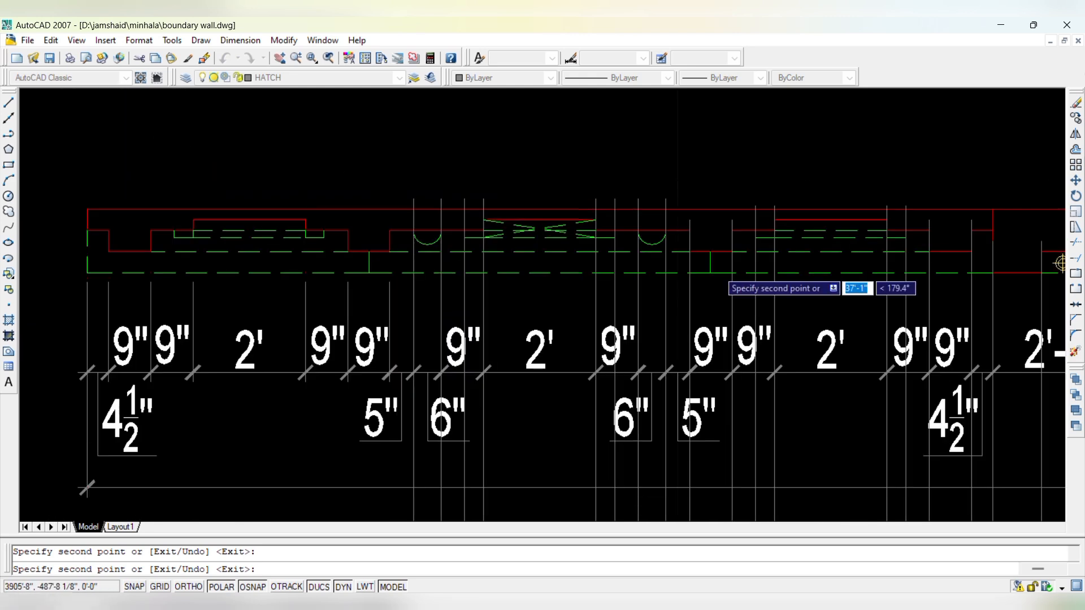
{"action": "scroll", "coordinate": [1060, 263], "scroll_direction": "down", "scroll_amount": 1}
{"action": "scroll", "coordinate": [545, 243], "scroll_direction": "up", "scroll_amount": 5}
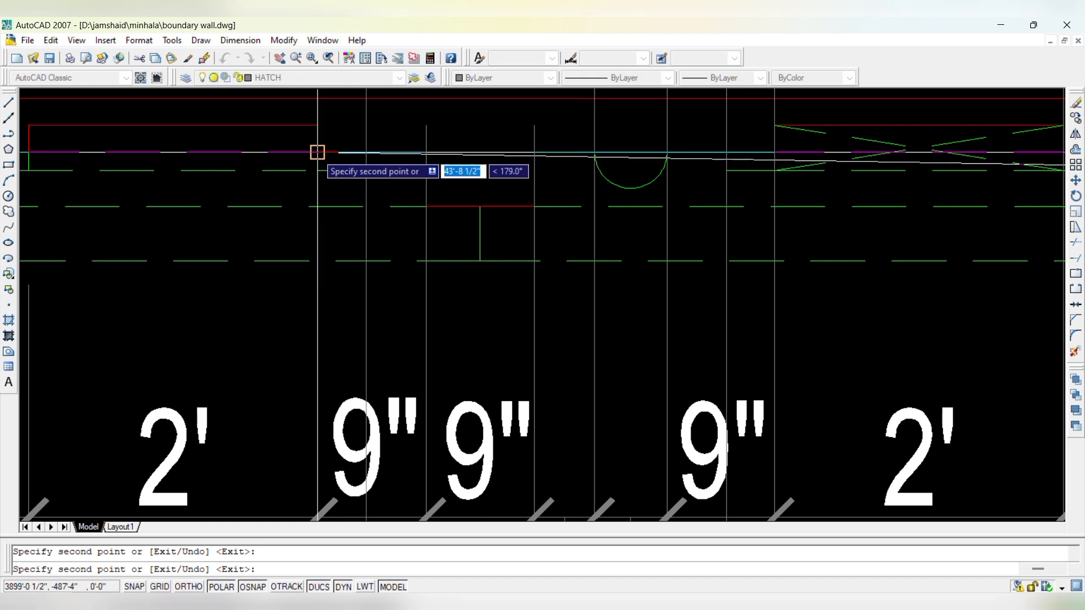
{"action": "scroll", "coordinate": [317, 152], "scroll_direction": "down", "scroll_amount": 4}
{"action": "scroll", "coordinate": [351, 182], "scroll_direction": "up", "scroll_amount": 5}
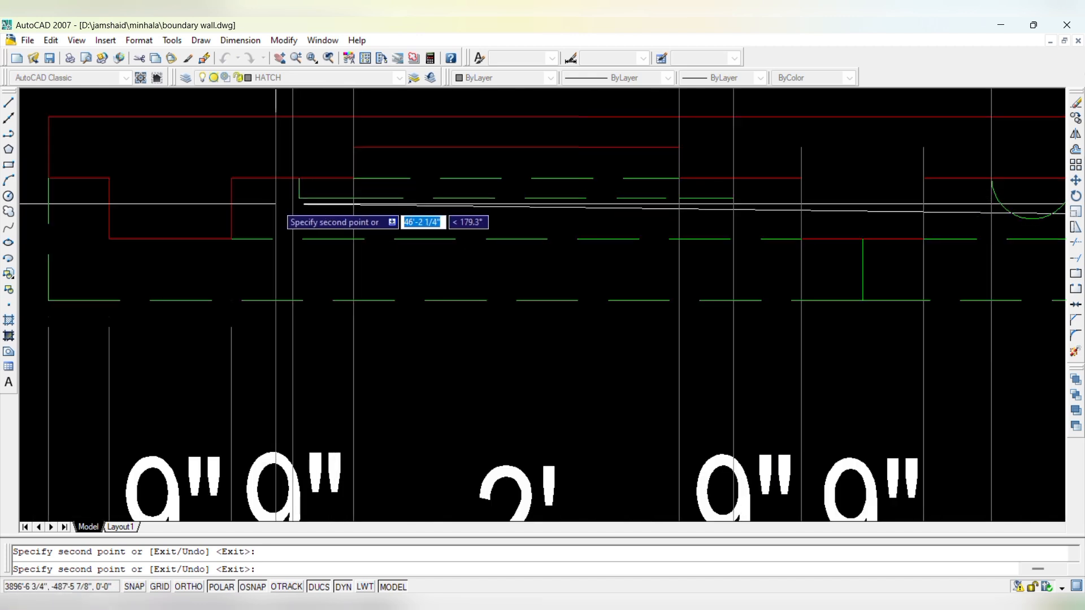
{"action": "left_click", "coordinate": [301, 178]}
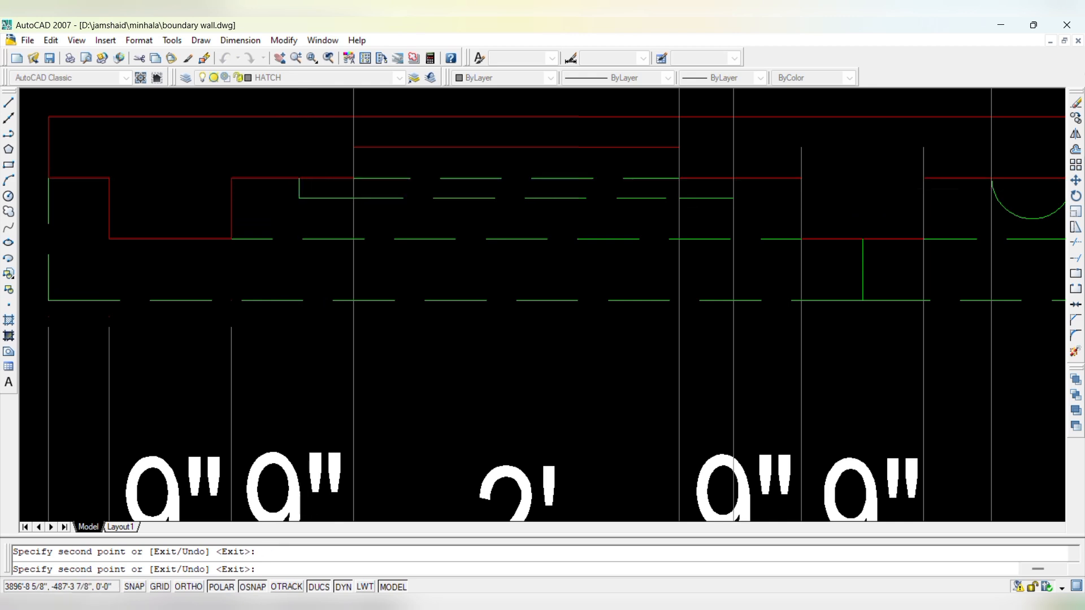
{"action": "left_click", "coordinate": [231, 239]}
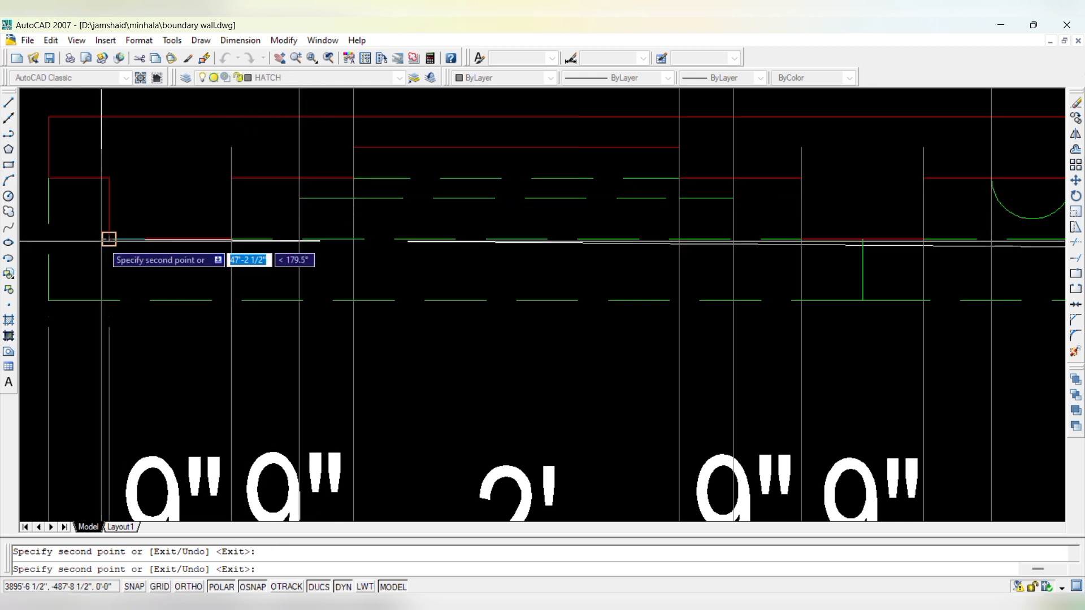
{"action": "left_click", "coordinate": [110, 239]}
{"action": "scroll", "coordinate": [243, 178], "scroll_direction": "down", "scroll_amount": 5}
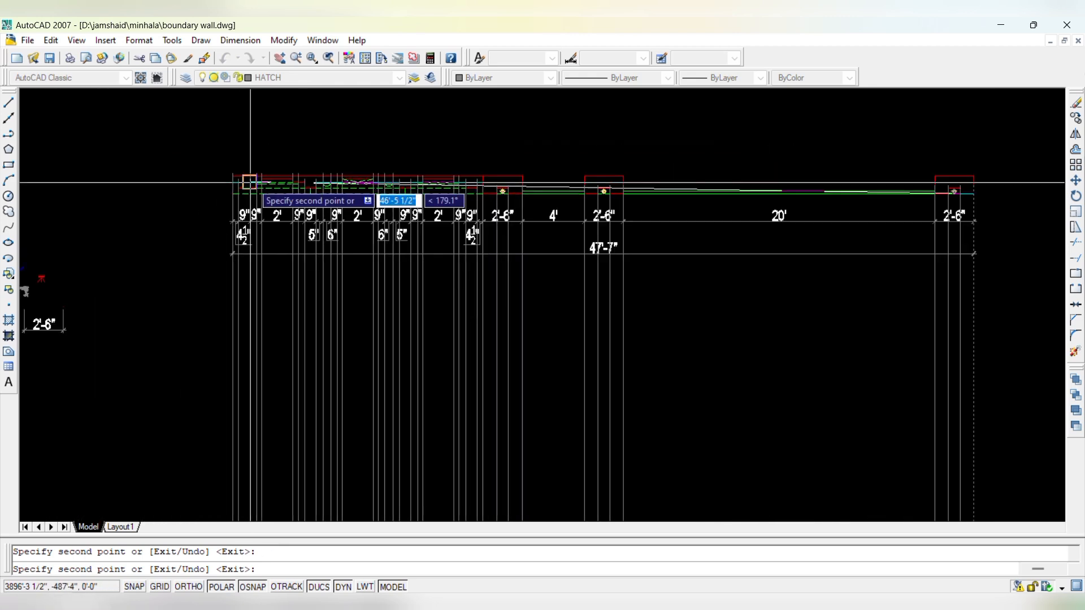
{"action": "key", "text": "Escape"}
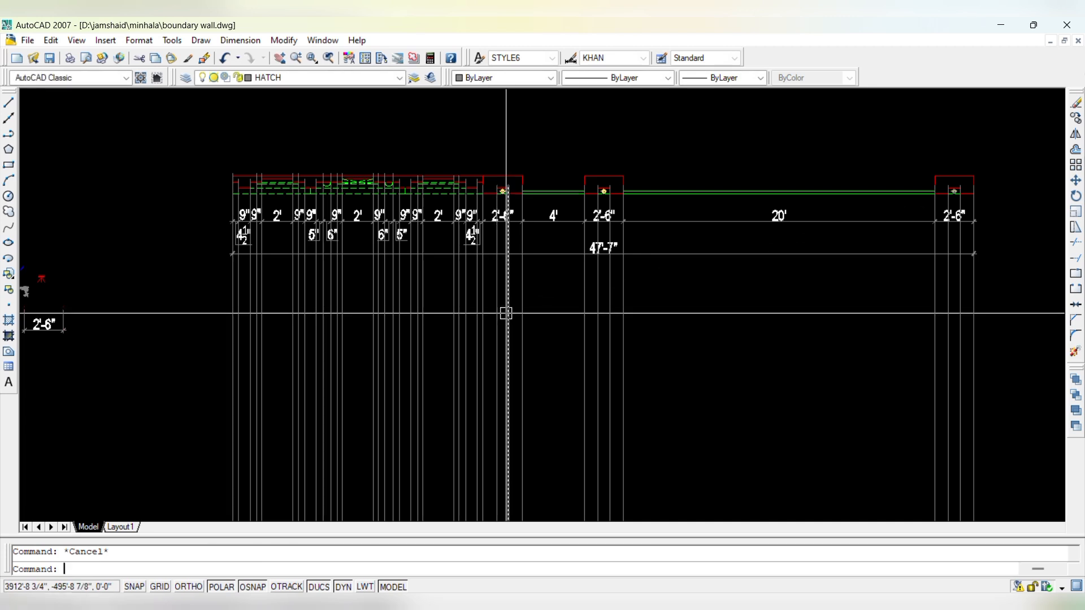
- Match the properties of the red wall outline onto all the vertical projection rays
{"action": "type", "text": "ma"}
{"action": "key", "text": "Return"}
{"action": "scroll", "coordinate": [507, 177], "scroll_direction": "up", "scroll_amount": 2}
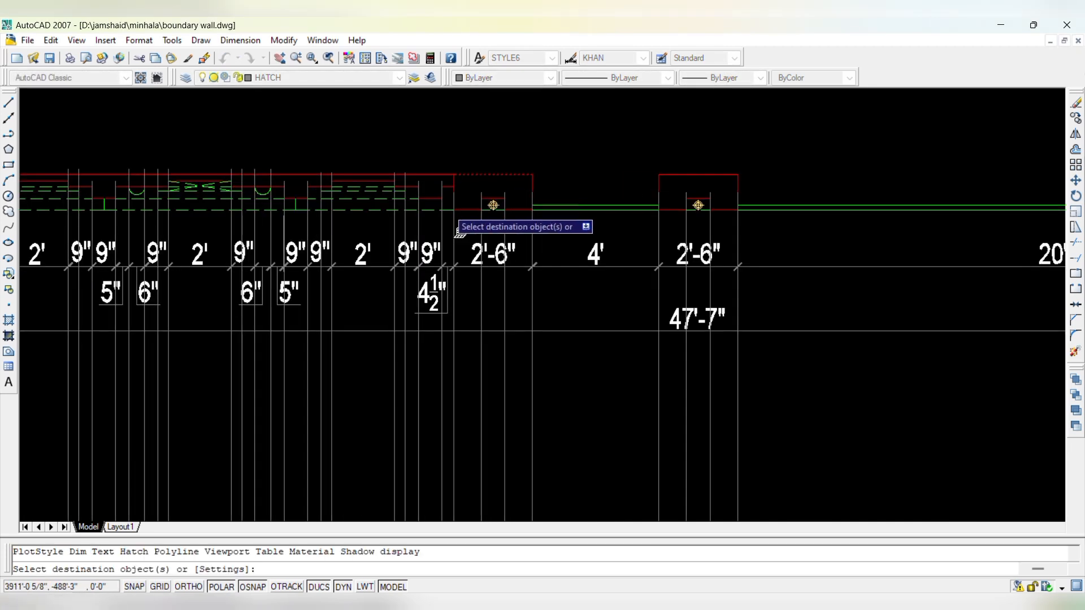
{"action": "scroll", "coordinate": [458, 232], "scroll_direction": "down", "scroll_amount": 3}
{"action": "left_click", "coordinate": [825, 367]}
{"action": "left_click", "coordinate": [328, 417]}
{"action": "key", "text": "Escape"}
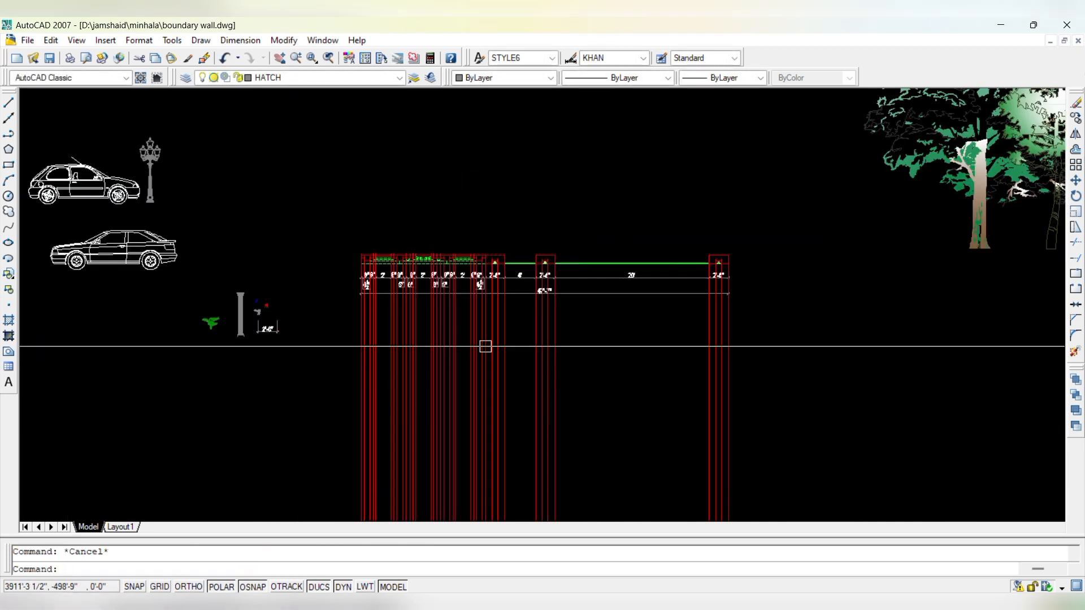
- Draw a horizontal line below the plan, from the leftmost projection ray to beyond the rightmost one
{"action": "scroll", "coordinate": [485, 346], "scroll_direction": "up", "scroll_amount": 5}
{"action": "type", "text": "l"}
{"action": "key", "text": "Return"}
{"action": "scroll", "coordinate": [565, 303], "scroll_direction": "down", "scroll_amount": 3}
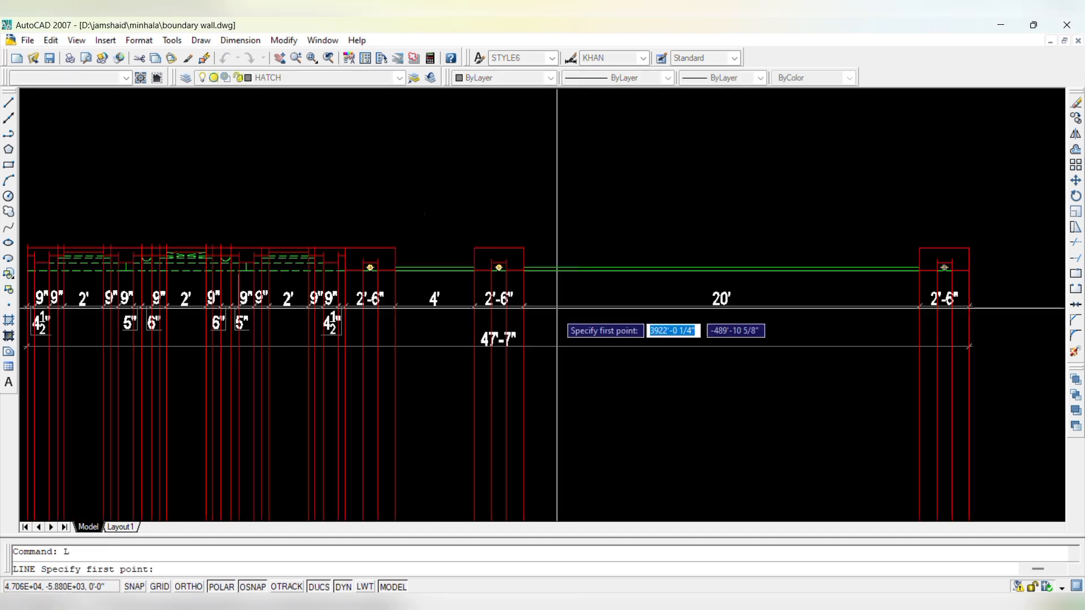
{"action": "scroll", "coordinate": [317, 418], "scroll_direction": "up", "scroll_amount": 2}
{"action": "left_click", "coordinate": [362, 402]}
{"action": "scroll", "coordinate": [373, 396], "scroll_direction": "down", "scroll_amount": 4}
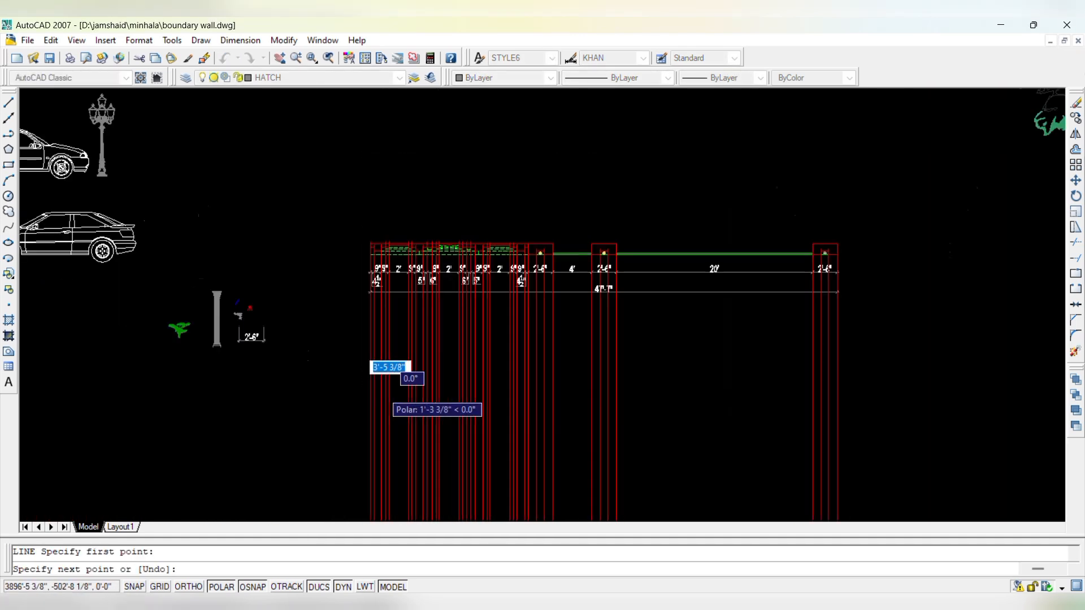
{"action": "scroll", "coordinate": [731, 395], "scroll_direction": "up", "scroll_amount": 3}
{"action": "left_click", "coordinate": [754, 389]}
{"action": "key", "text": "Escape"}
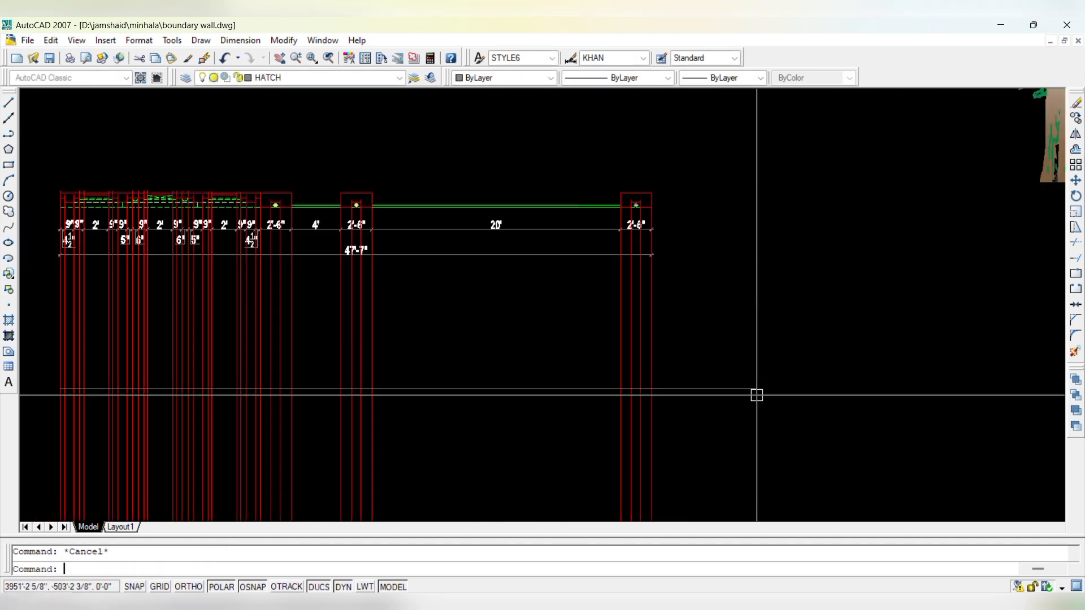
- Trim all the vertical rays below the horizontal line
{"action": "type", "text": "tr"}
{"action": "key", "text": "Return"}
{"action": "key", "text": "Return"}
{"action": "left_click", "coordinate": [674, 422]}
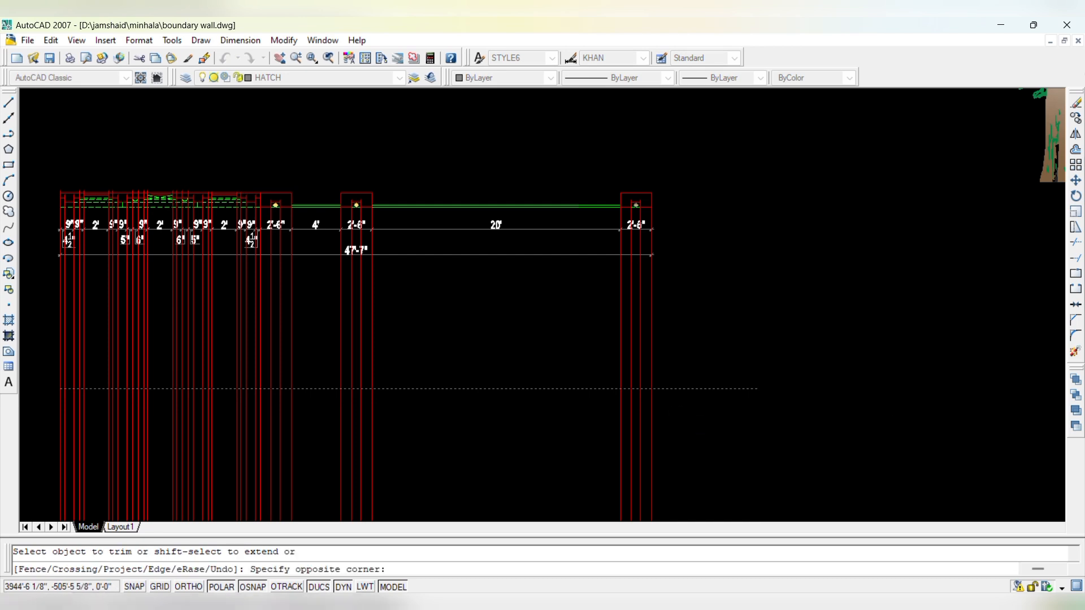
{"action": "scroll", "coordinate": [646, 423], "scroll_direction": "down", "scroll_amount": 4}
{"action": "left_click", "coordinate": [401, 454]}
{"action": "key", "text": "Escape"}
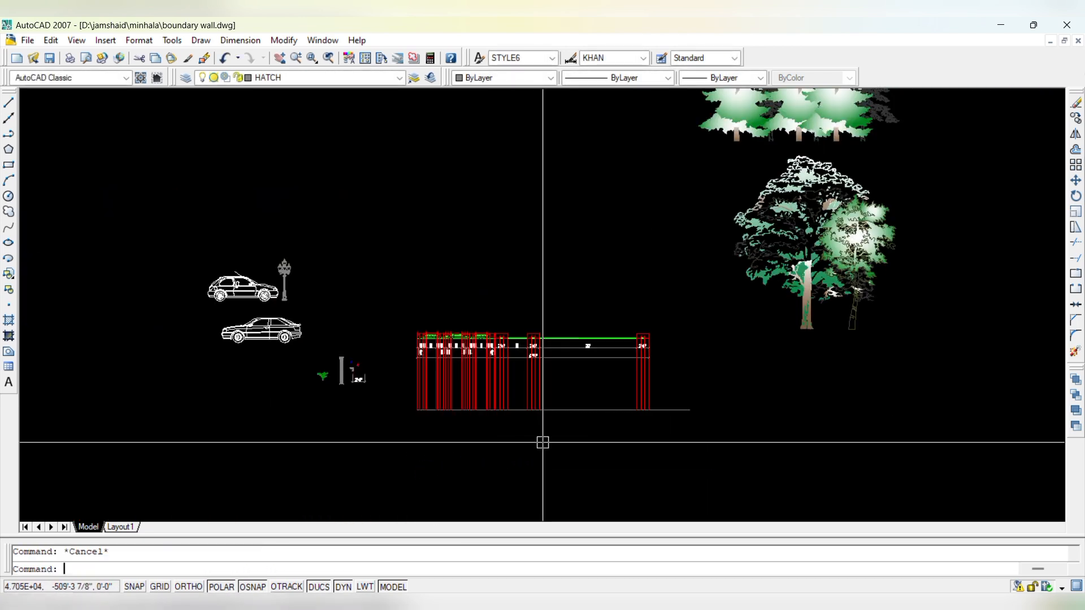
- Trim the end of the horizontal line that overhangs past the rightmost projection line
{"action": "type", "text": "tr"}
{"action": "key", "text": "Return"}
{"action": "key", "text": "Return"}
{"action": "scroll", "coordinate": [667, 403], "scroll_direction": "up", "scroll_amount": 2}
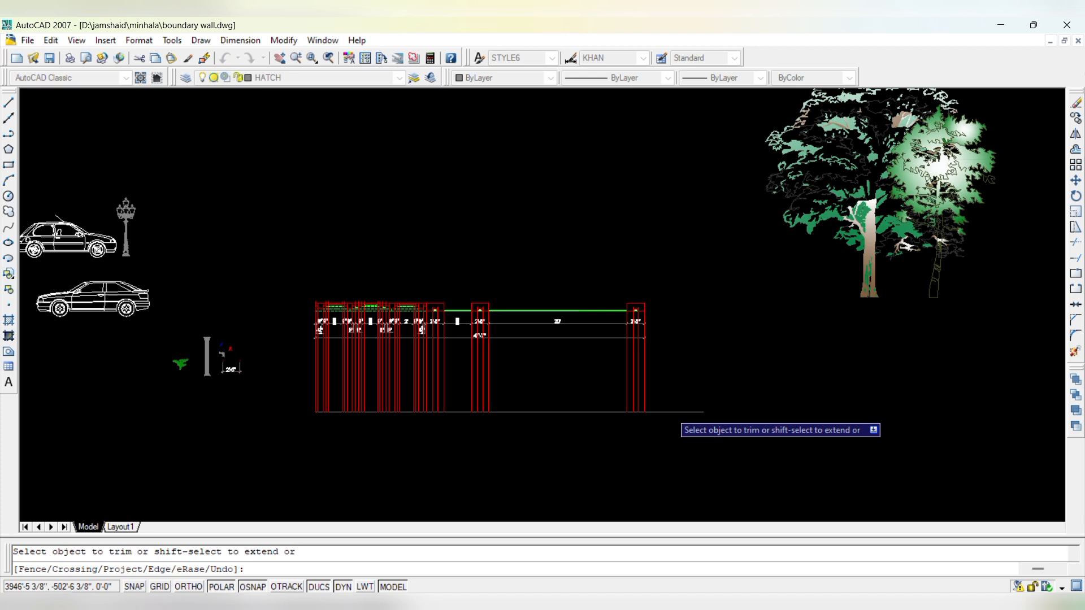
{"action": "left_click", "coordinate": [674, 412]}
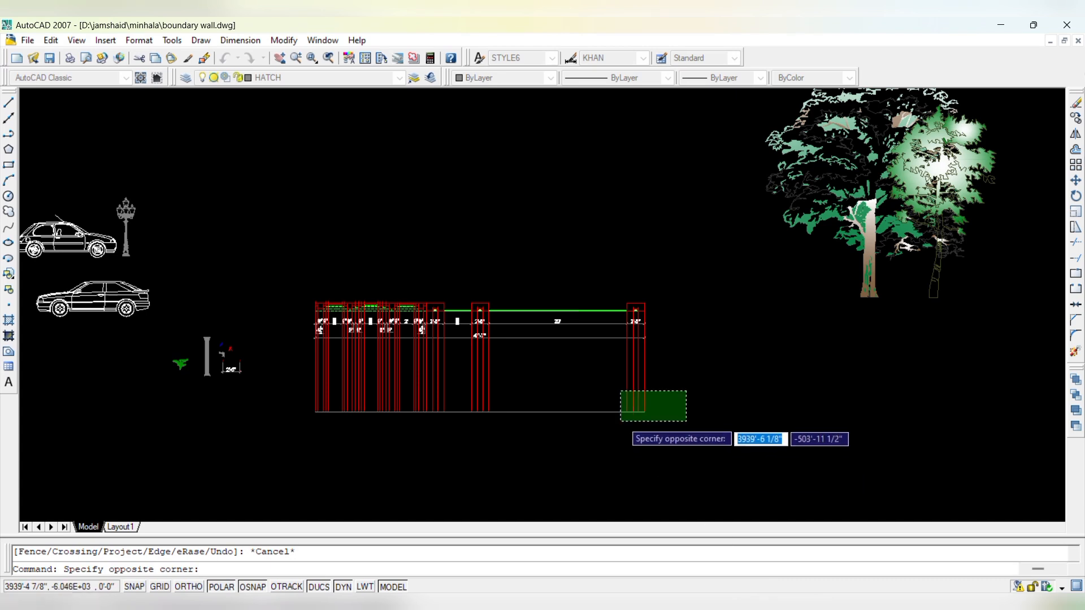
- Match the horizontal base line's properties to the red projection lines
{"action": "left_click", "coordinate": [713, 390]}
{"action": "type", "text": "M"}
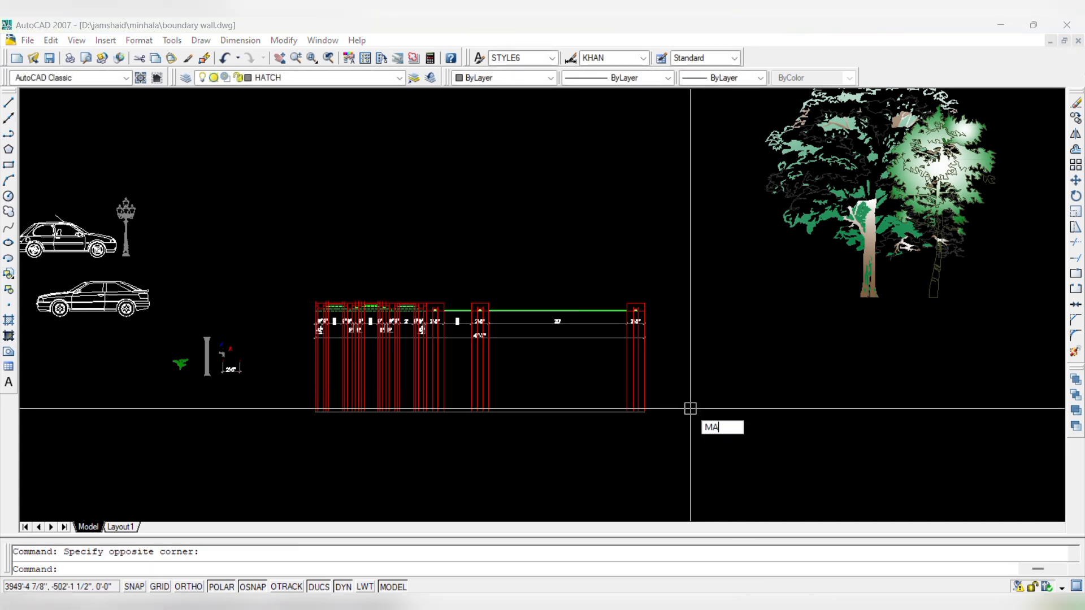
{"action": "type", "text": "A"}
{"action": "key", "text": "Return"}
{"action": "left_click", "coordinate": [533, 425]}
{"action": "key", "text": "Escape"}
{"action": "key", "text": "Escape"}
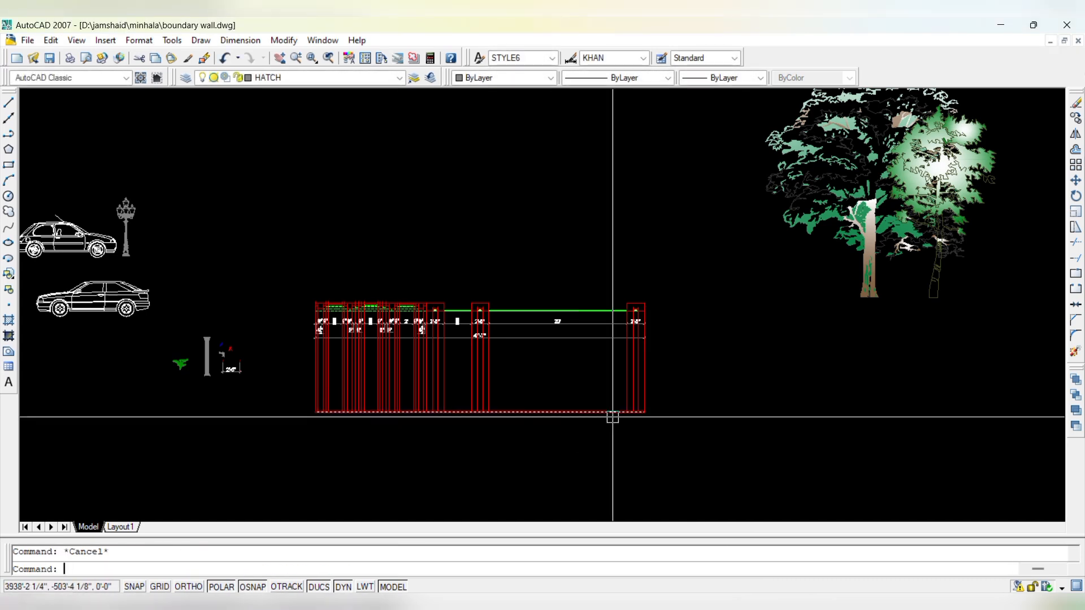
- Stretch the base line and the lower ends of the projection lines farther down from the plan
{"action": "left_click", "coordinate": [283, 441]}
{"action": "type", "text": "s"}
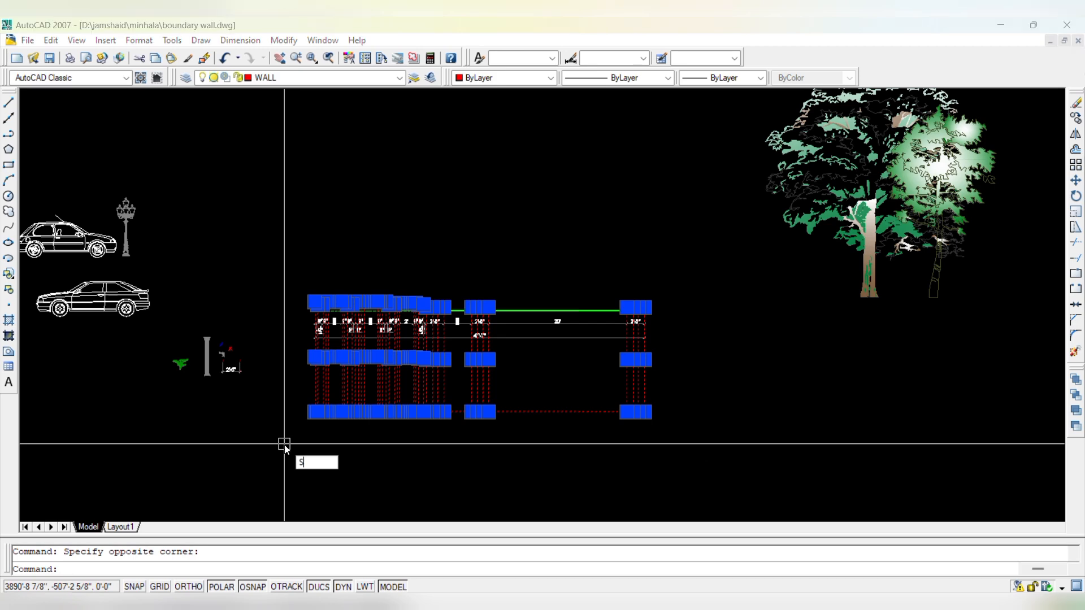
{"action": "key", "text": "Return"}
{"action": "scroll", "coordinate": [297, 434], "scroll_direction": "up", "scroll_amount": 3}
{"action": "left_click", "coordinate": [297, 434]}
{"action": "left_click", "coordinate": [296, 464]}
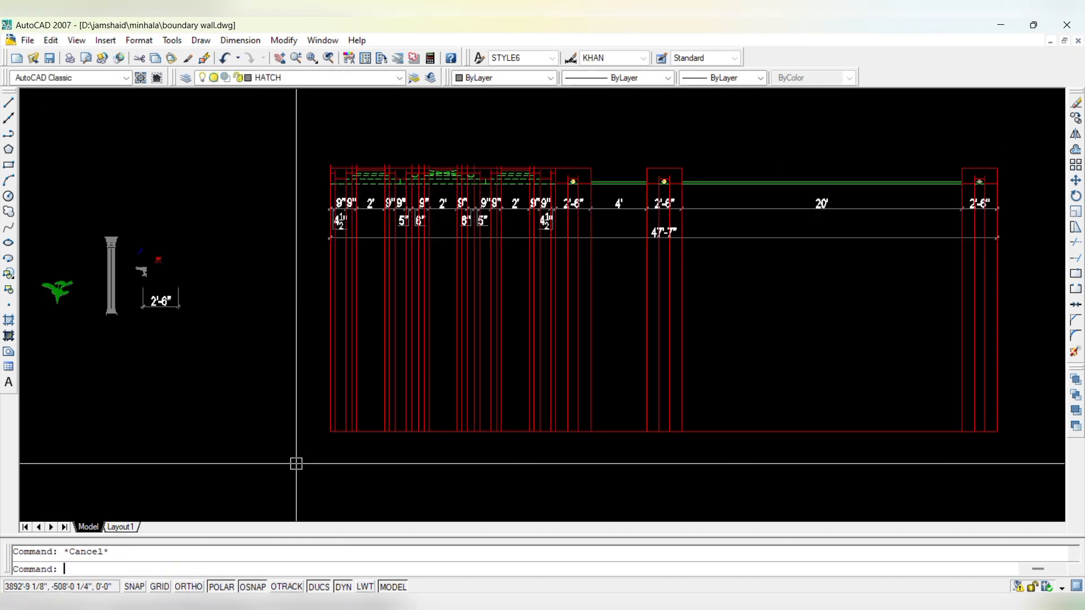
- Offset the horizontal base line 7' upward
{"action": "type", "text": "o"}
{"action": "key", "text": "Return"}
{"action": "type", "text": "7'"}
{"action": "key", "text": "Return"}
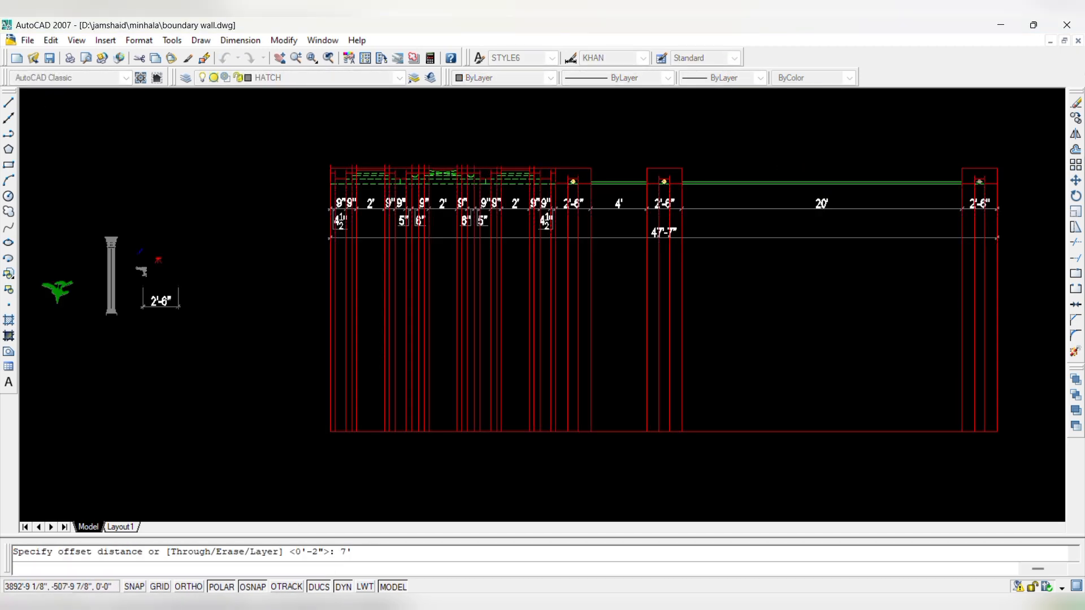
{"action": "left_click", "coordinate": [448, 433]}
{"action": "left_click", "coordinate": [452, 336]}
{"action": "key", "text": "Escape"}
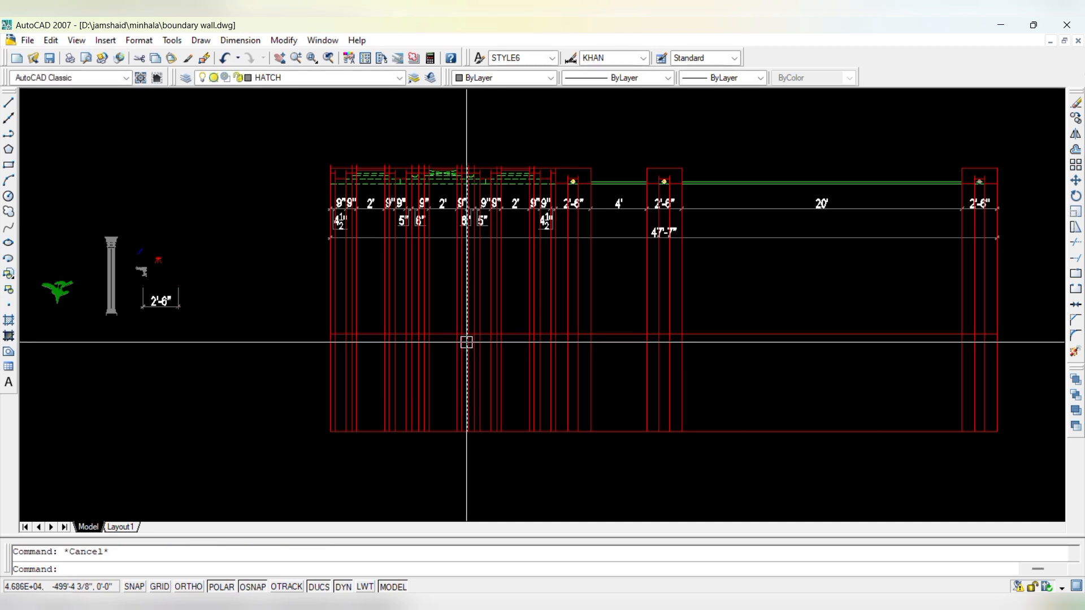
- Trim the vertical projection lines above the upper horizontal line, clearing them from the plan and its dimensions
{"action": "type", "text": "tr"}
{"action": "key", "text": "Return"}
{"action": "left_click", "coordinate": [443, 334]}
{"action": "key", "text": "Return"}
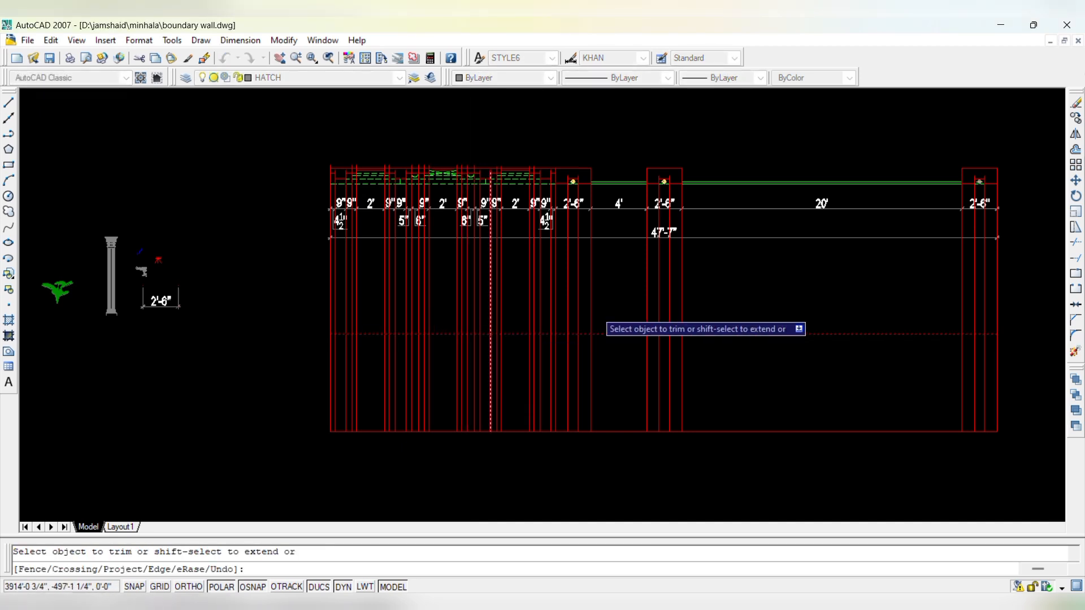
{"action": "left_click", "coordinate": [1002, 306]}
{"action": "left_click", "coordinate": [287, 281]}
{"action": "key", "text": "Escape"}
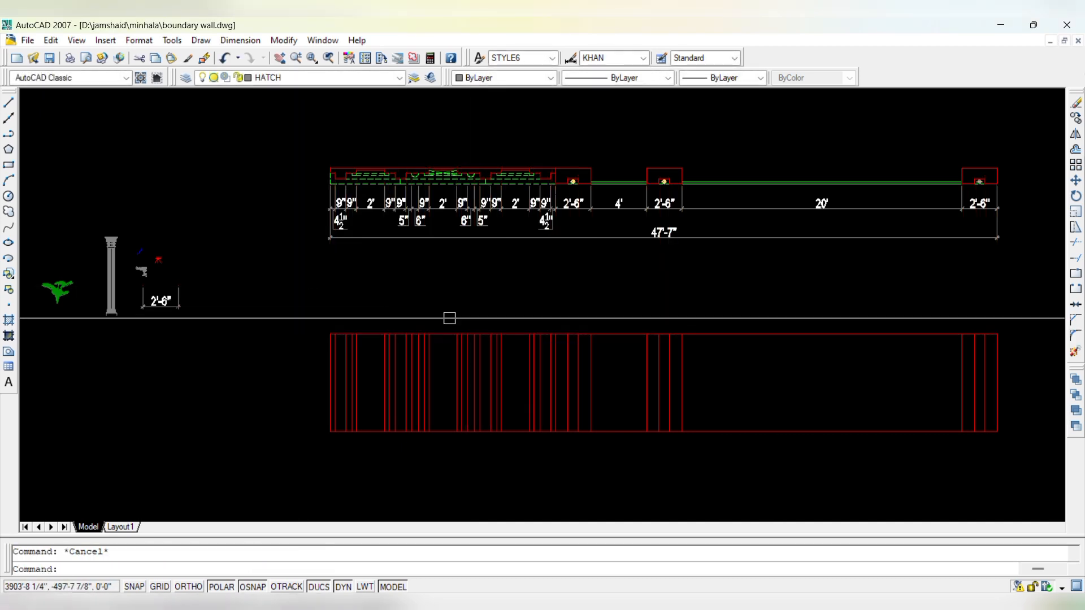
{"action": "scroll", "coordinate": [324, 169], "scroll_direction": "up", "scroll_amount": 3}
{"action": "scroll", "coordinate": [353, 327], "scroll_direction": "down", "scroll_amount": 5}
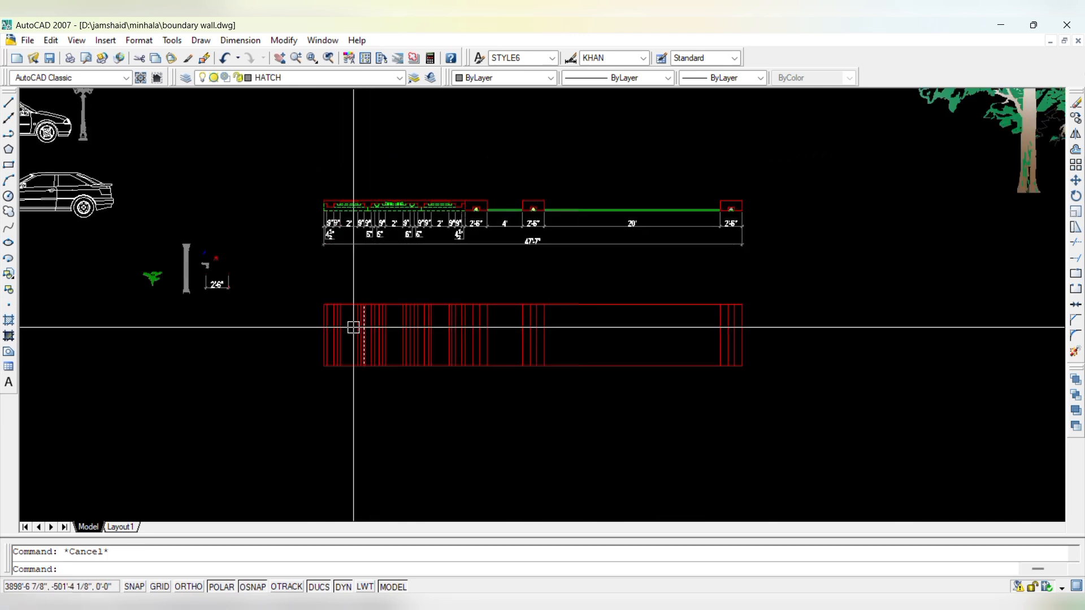
{"action": "scroll", "coordinate": [380, 293], "scroll_direction": "up", "scroll_amount": 6}
{"action": "scroll", "coordinate": [390, 282], "scroll_direction": "down", "scroll_amount": 6}
{"action": "scroll", "coordinate": [429, 271], "scroll_direction": "up", "scroll_amount": 3}
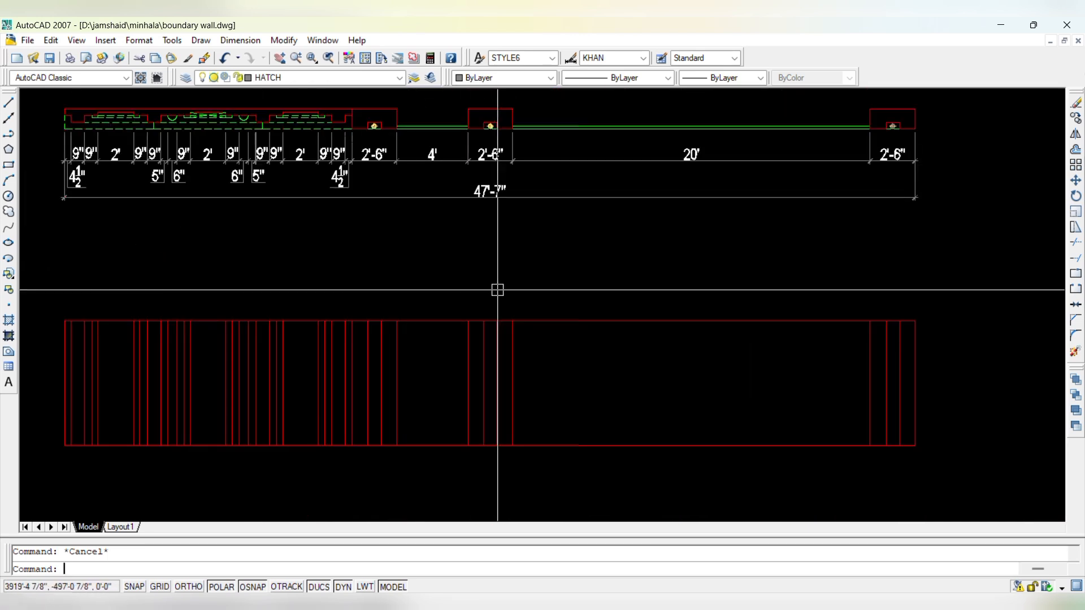
- Offset the elevation's top horizontal line 9" downward
{"action": "scroll", "coordinate": [393, 321], "scroll_direction": "up", "scroll_amount": 5}
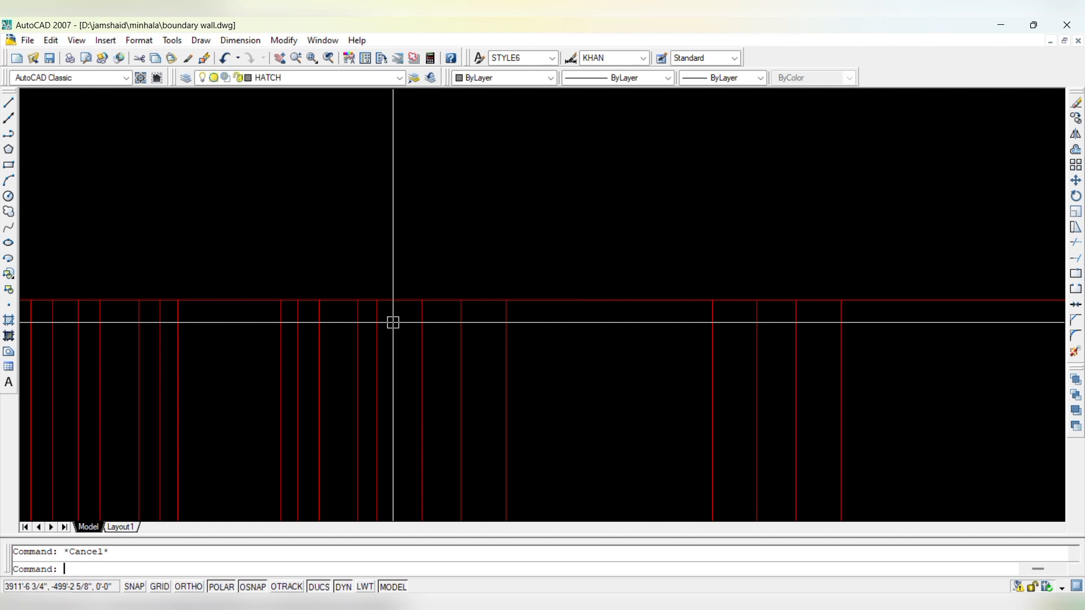
{"action": "type", "text": "o"}
{"action": "key", "text": "Return"}
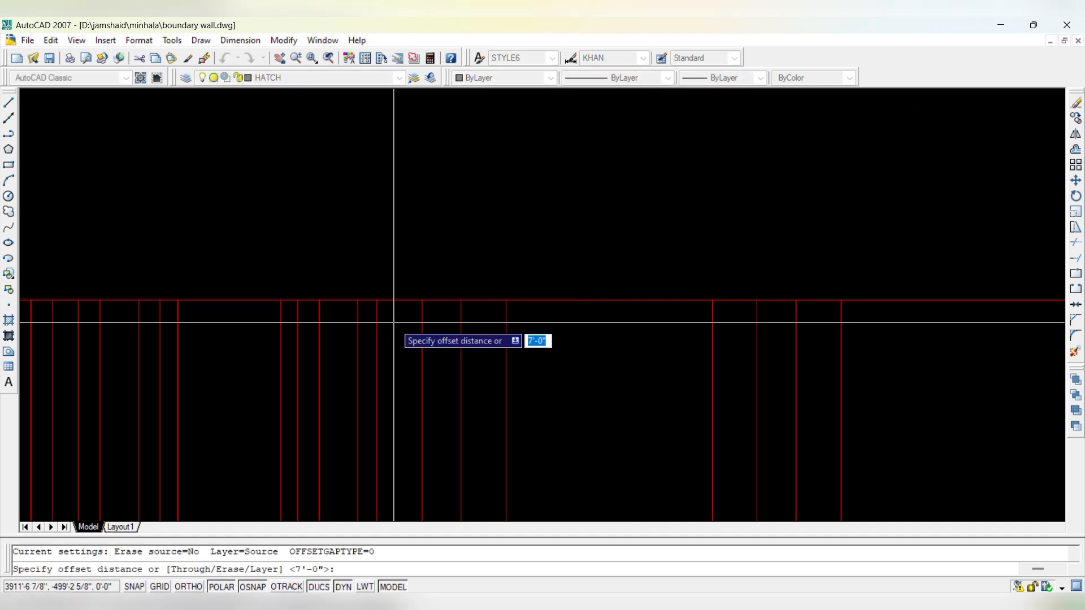
{"action": "key", "text": "Return"}
{"action": "scroll", "coordinate": [366, 310], "scroll_direction": "up", "scroll_amount": 2}
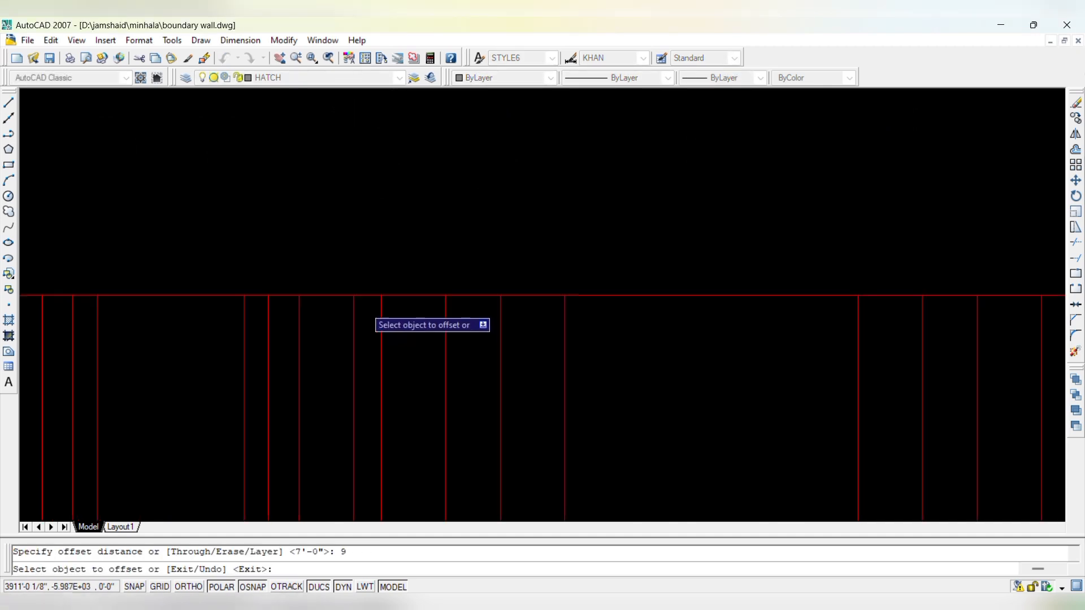
{"action": "left_click", "coordinate": [364, 296]}
{"action": "left_click", "coordinate": [363, 330]}
{"action": "key", "text": "Escape"}
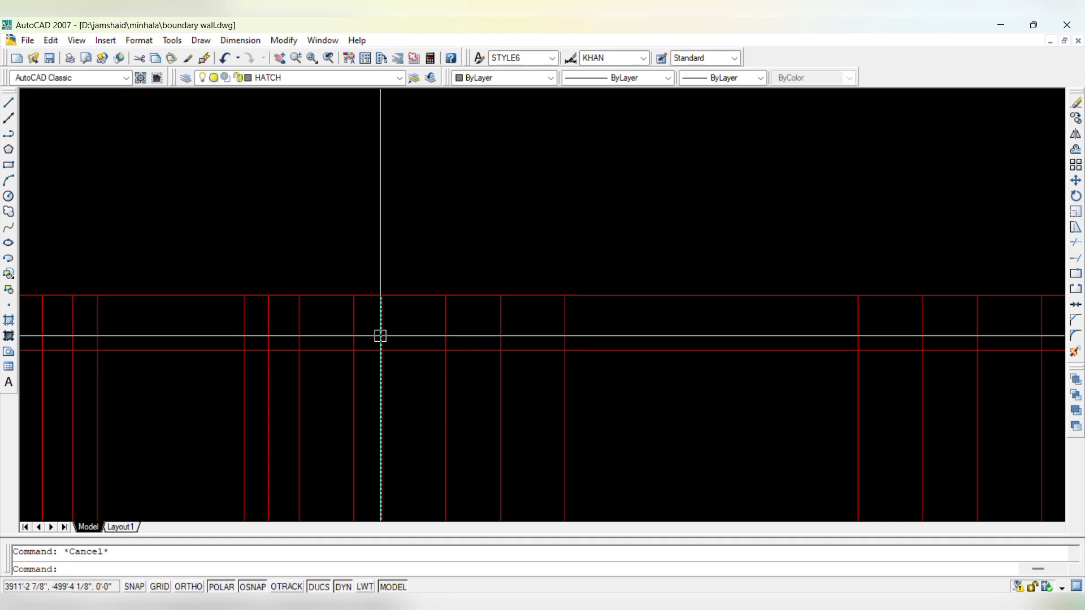
- Trim the top line and the 9" offset line around the narrow recess beside the first 2'-6" pillar
{"action": "type", "text": "tr"}
{"action": "key", "text": "Return"}
{"action": "key", "text": "Return"}
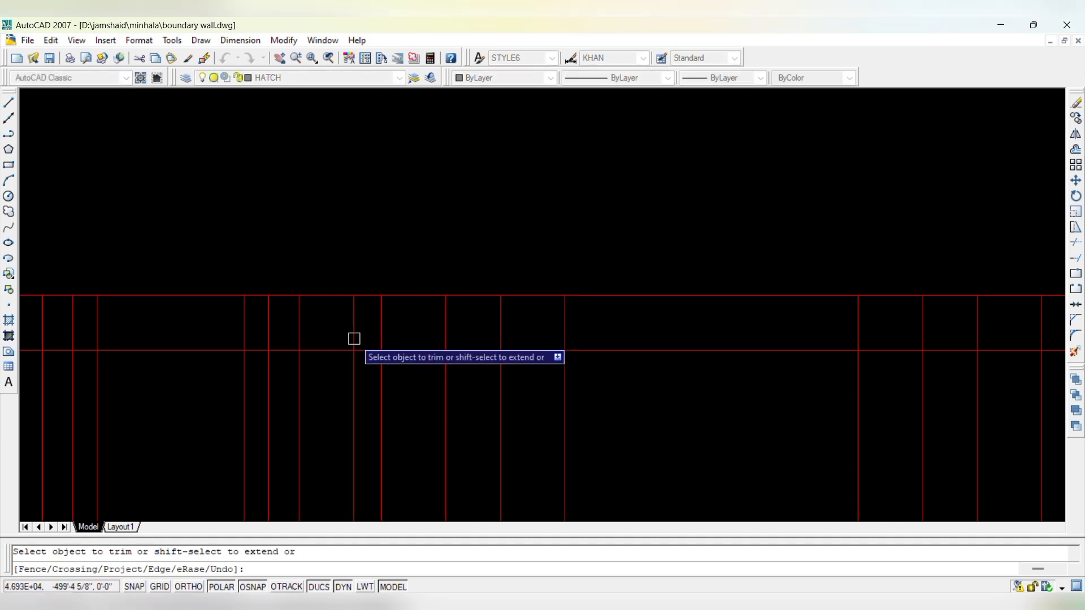
{"action": "scroll", "coordinate": [377, 311], "scroll_direction": "up", "scroll_amount": 3}
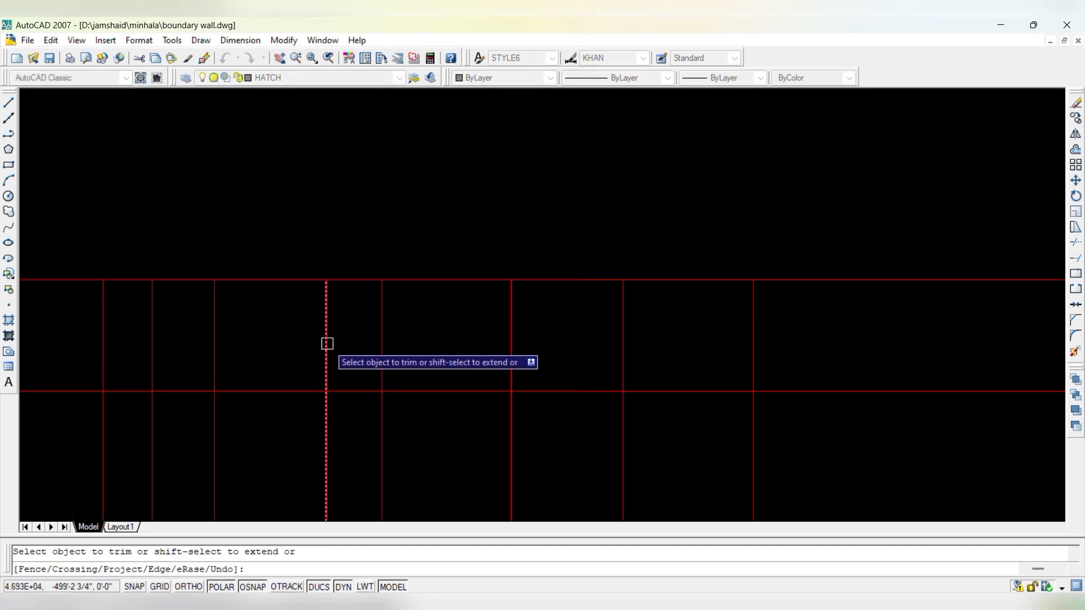
{"action": "scroll", "coordinate": [350, 343], "scroll_direction": "down", "scroll_amount": 4}
{"action": "scroll", "coordinate": [351, 346], "scroll_direction": "up", "scroll_amount": 3}
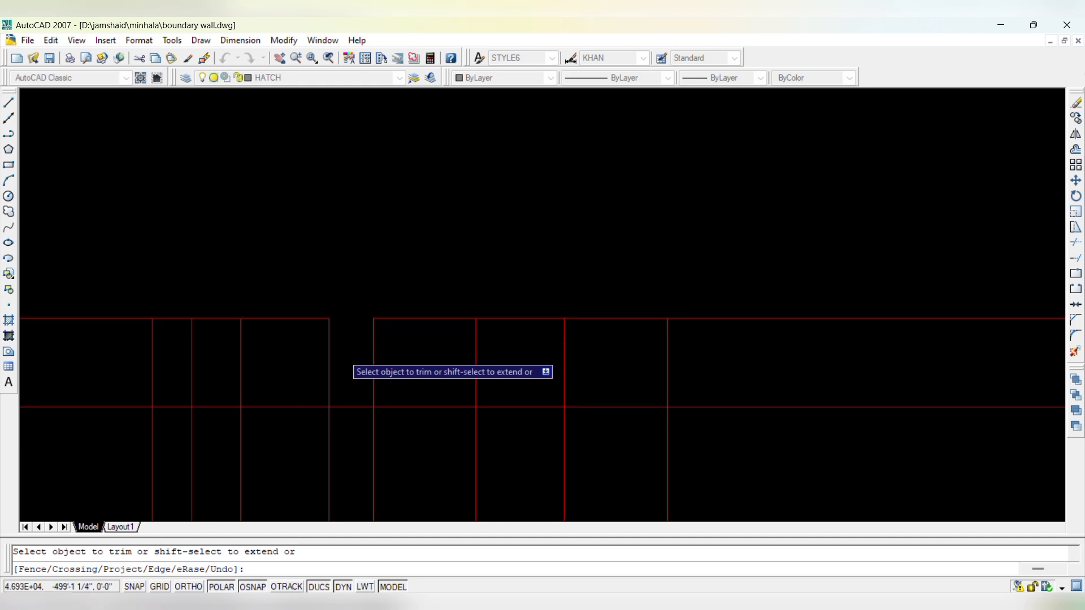
{"action": "scroll", "coordinate": [433, 305], "scroll_direction": "down", "scroll_amount": 3}
{"action": "scroll", "coordinate": [375, 374], "scroll_direction": "up", "scroll_amount": 3}
{"action": "left_click", "coordinate": [371, 391]}
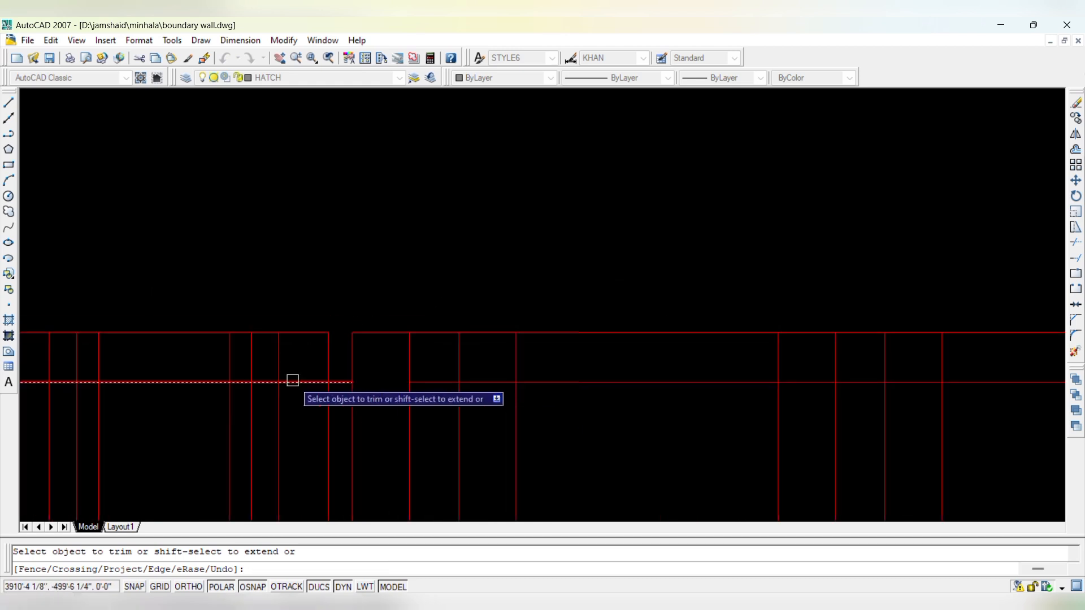
{"action": "left_click", "coordinate": [293, 381]}
{"action": "key", "text": "Escape"}
{"action": "key", "text": "Escape"}
- Erase the leftover 9" offset line running across the pillars and the 20' wall stretch
{"action": "left_click", "coordinate": [431, 380]}
{"action": "type", "text": "e"}
{"action": "key", "text": "Return"}
{"action": "scroll", "coordinate": [388, 286], "scroll_direction": "down", "scroll_amount": 3}
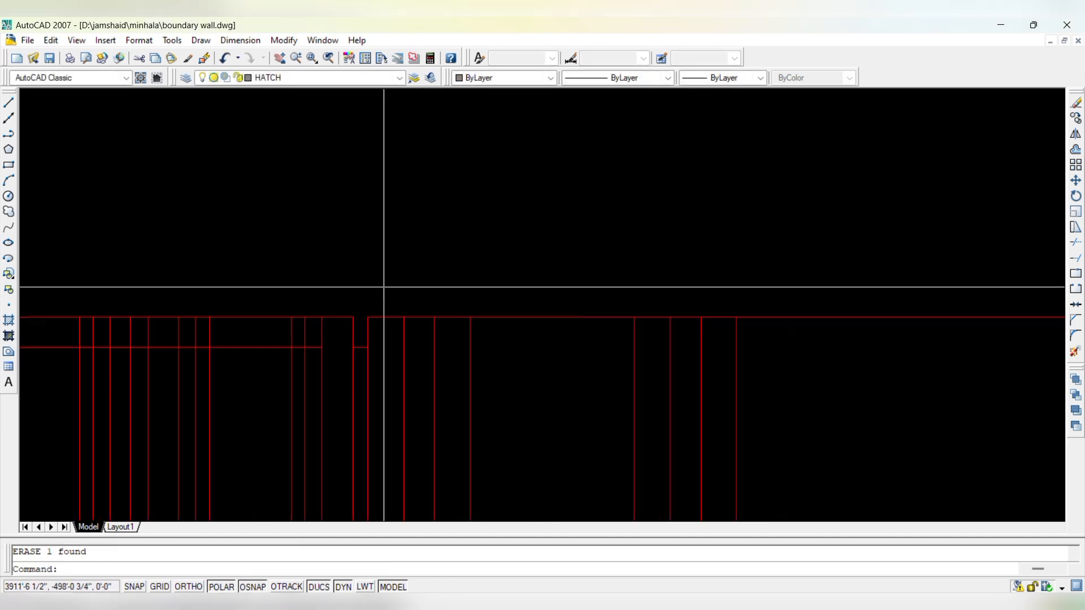
{"action": "key", "text": "Escape"}
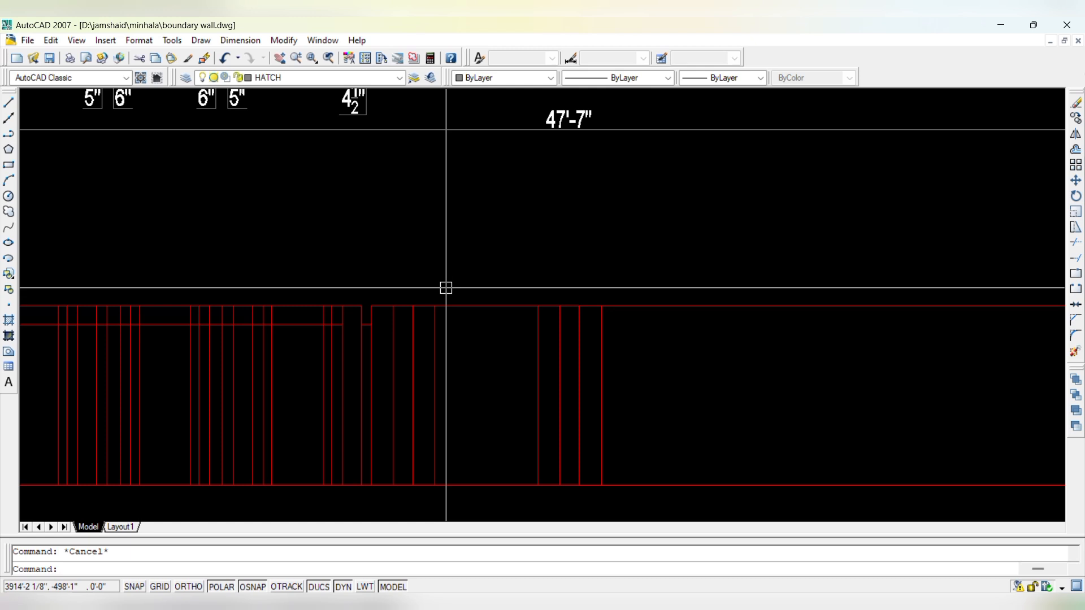
- Measure the horizontal spacing between the first pillar's inner line and its outer edge with a linear dimension
{"action": "type", "text": "dli"}
{"action": "key", "text": "Return"}
{"action": "scroll", "coordinate": [412, 373], "scroll_direction": "up", "scroll_amount": 2}
{"action": "left_click", "coordinate": [408, 379]}
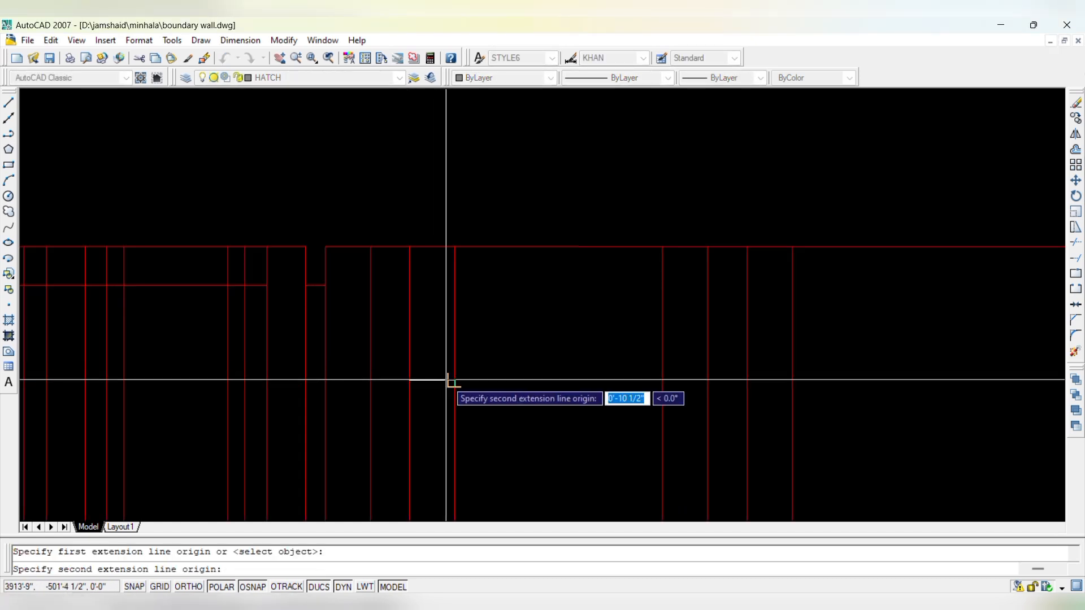
{"action": "left_click", "coordinate": [447, 380]}
{"action": "key", "text": "Escape"}
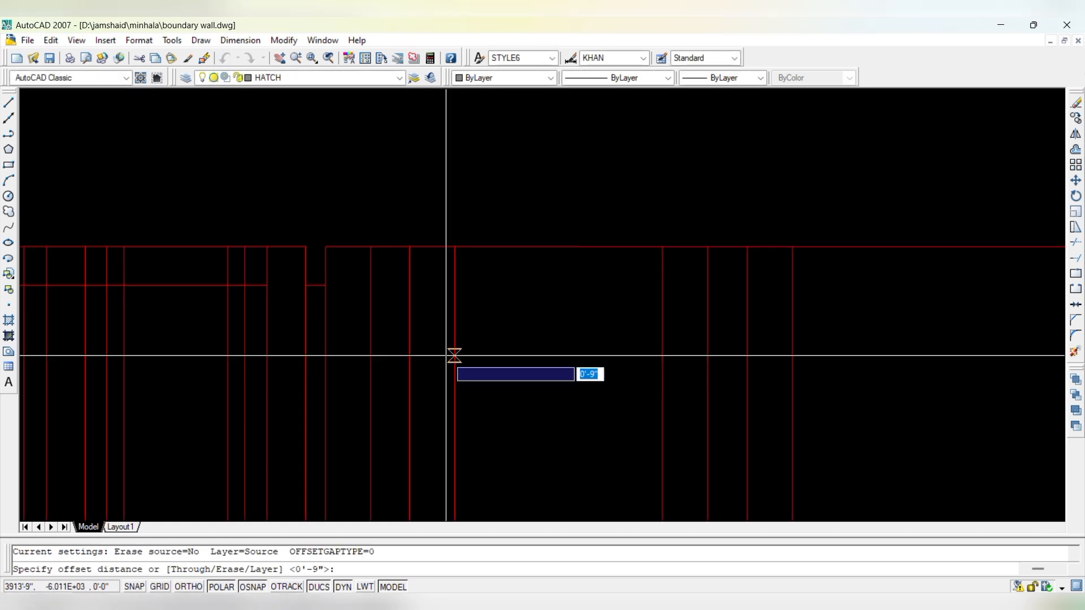
- Offset the top line over the pillars and 20' wall stretch 12" downward
{"action": "type", "text": "12C"}
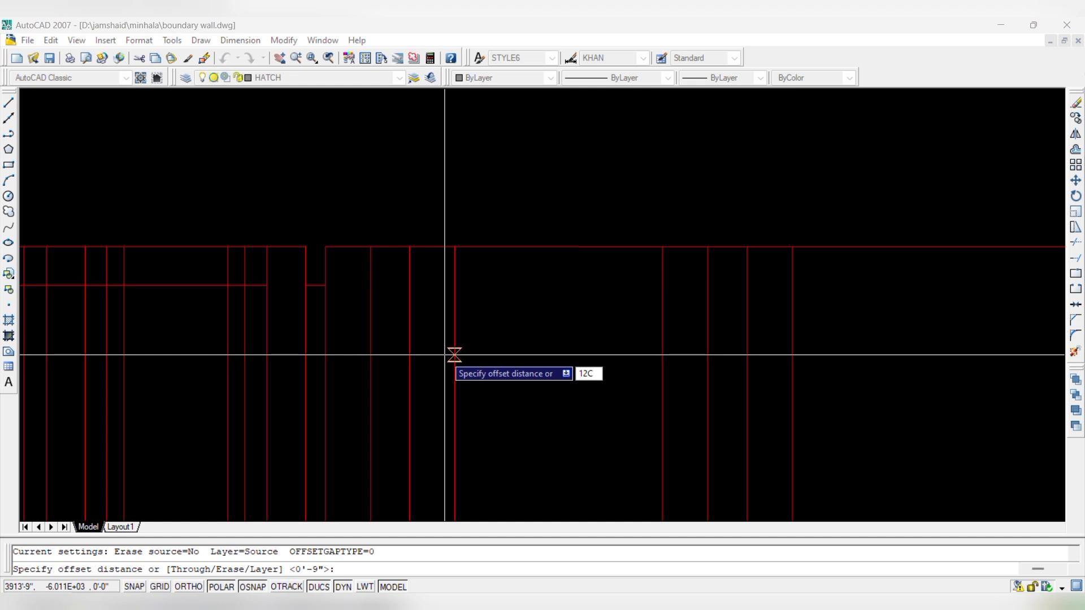
{"action": "key", "text": "Escape"}
{"action": "key", "text": "Return"}
{"action": "type", "text": "12"}
{"action": "key", "text": "Return"}
{"action": "left_click", "coordinate": [391, 248]}
{"action": "left_click", "coordinate": [385, 305]}
- Offset the elevation's base line 12" upward
{"action": "scroll", "coordinate": [425, 300], "scroll_direction": "down", "scroll_amount": 4}
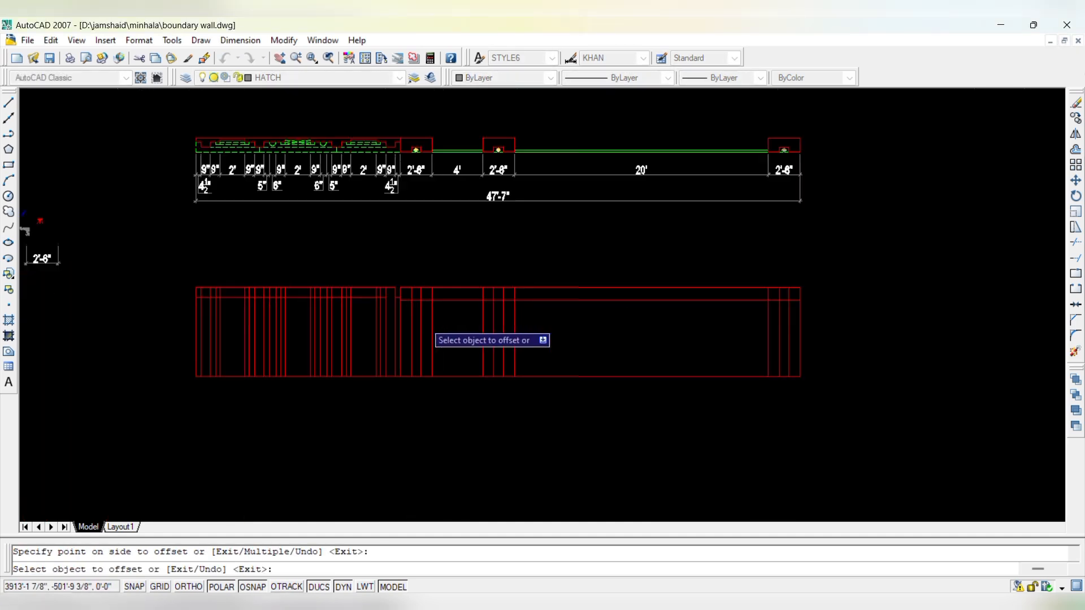
{"action": "scroll", "coordinate": [419, 380], "scroll_direction": "up", "scroll_amount": 3}
{"action": "left_click", "coordinate": [434, 369]}
{"action": "left_click", "coordinate": [444, 281]}
{"action": "key", "text": "Escape"}
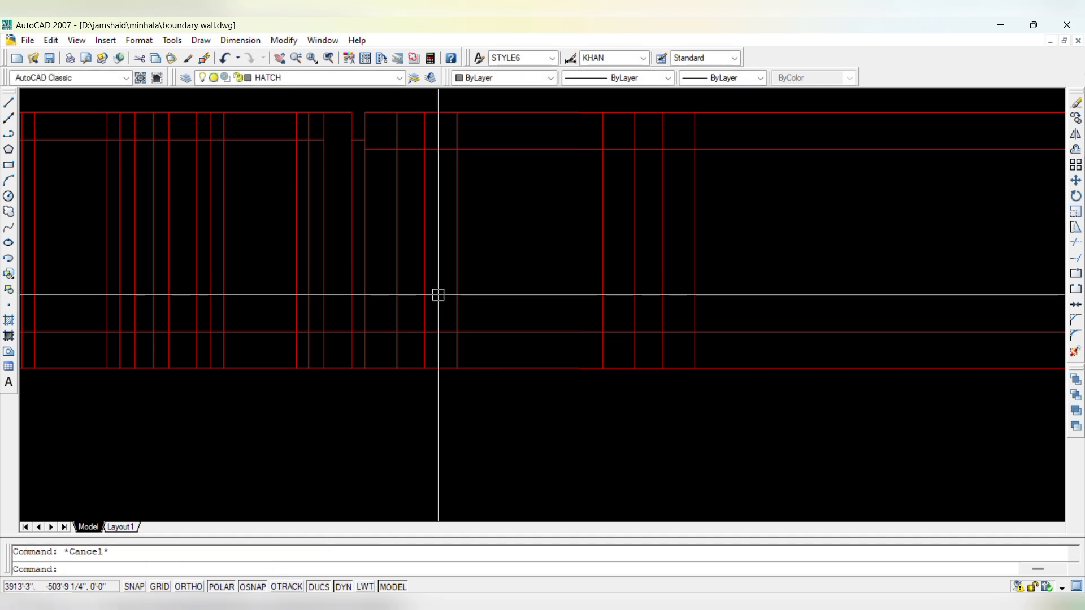
{"action": "type", "text": "f"}
{"action": "key", "text": "Return"}
{"action": "left_click", "coordinate": [391, 296]}
{"action": "key", "text": "Escape"}
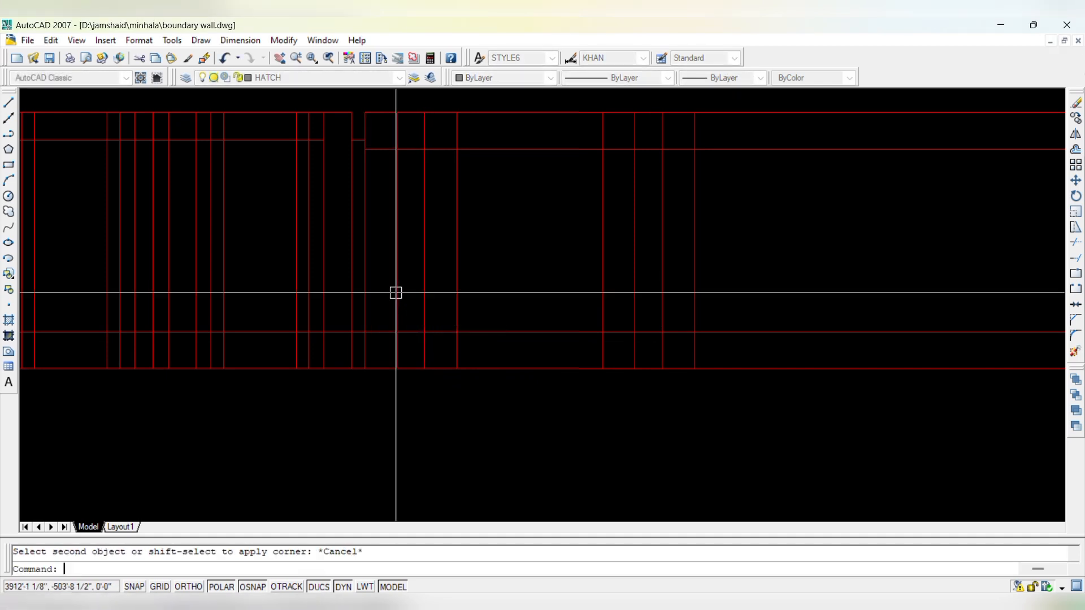
{"action": "type", "text": "BP"}
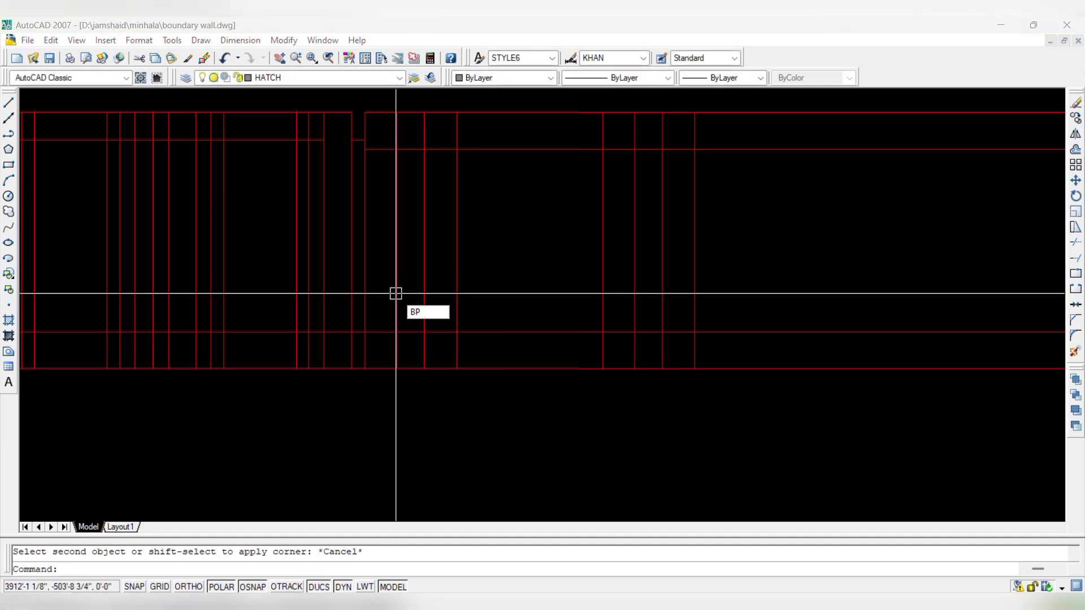
{"action": "key", "text": "Escape"}
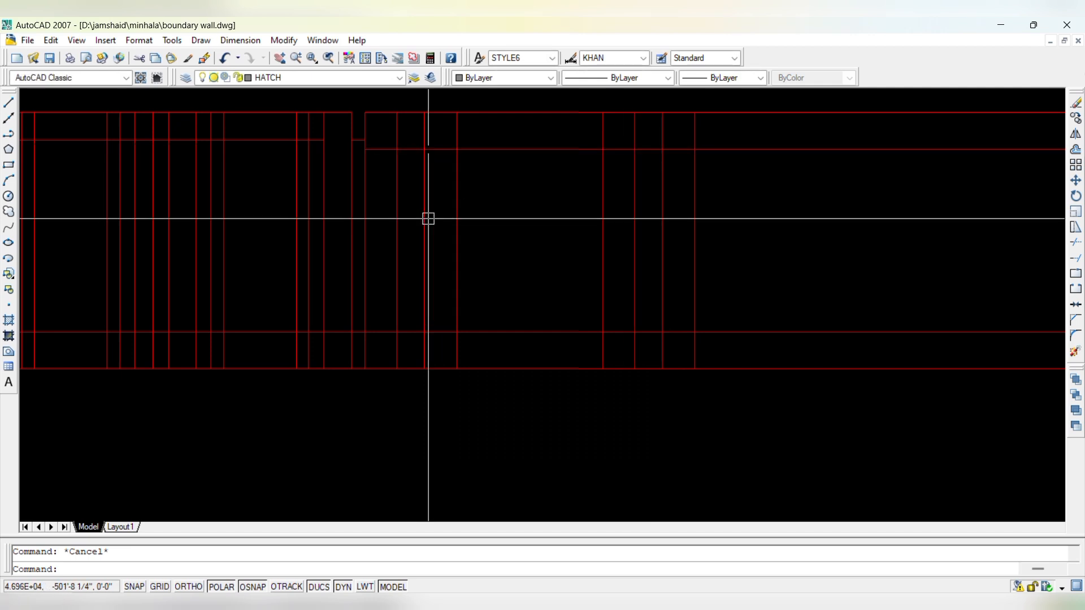
- Draw a rectangle between the first pillar's two inner lines, spanning from the lower to the upper 12" offset line
{"action": "type", "text": "rec"}
{"action": "key", "text": "Return"}
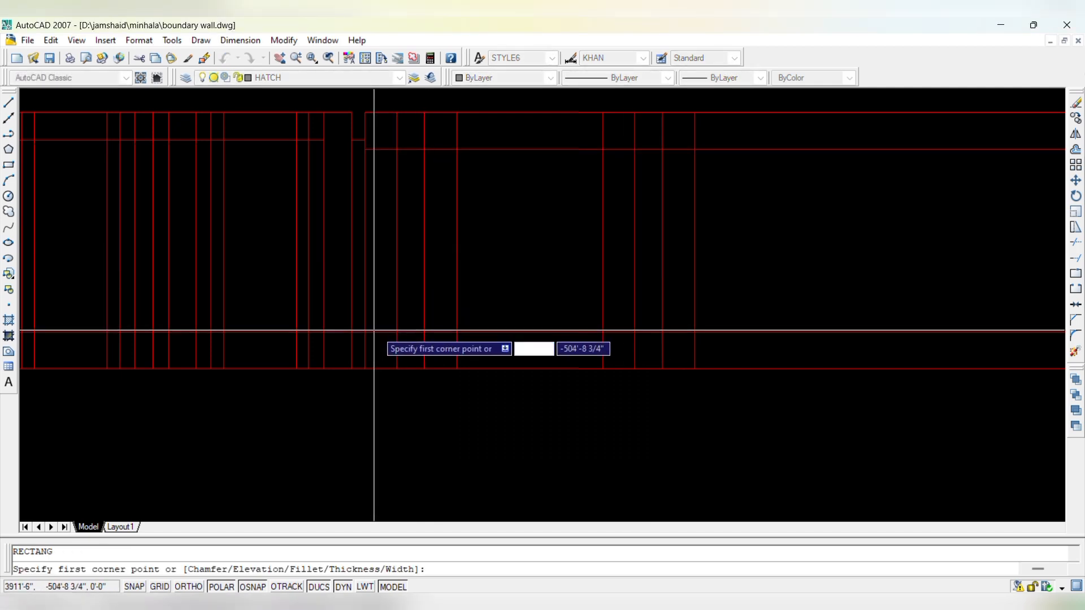
{"action": "left_click", "coordinate": [395, 332]}
{"action": "key", "text": "Escape"}
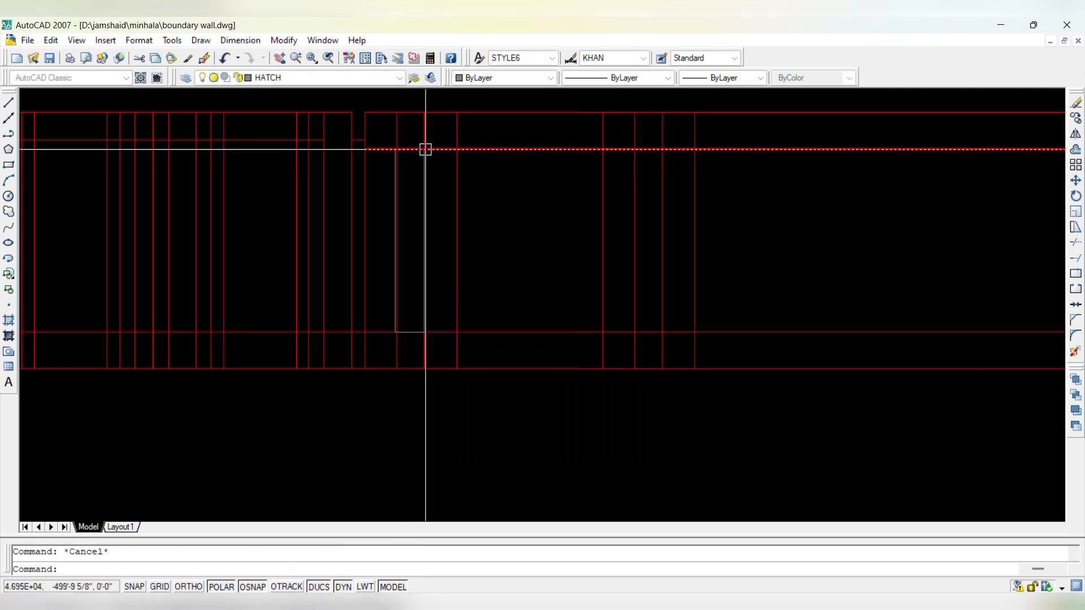
- Stretch the rectangle's two misaligned corners onto the intersections of the pillar's inner line and the 12" offset lines
{"action": "scroll", "coordinate": [426, 150], "scroll_direction": "up", "scroll_amount": 3}
{"action": "scroll", "coordinate": [372, 170], "scroll_direction": "up", "scroll_amount": 5}
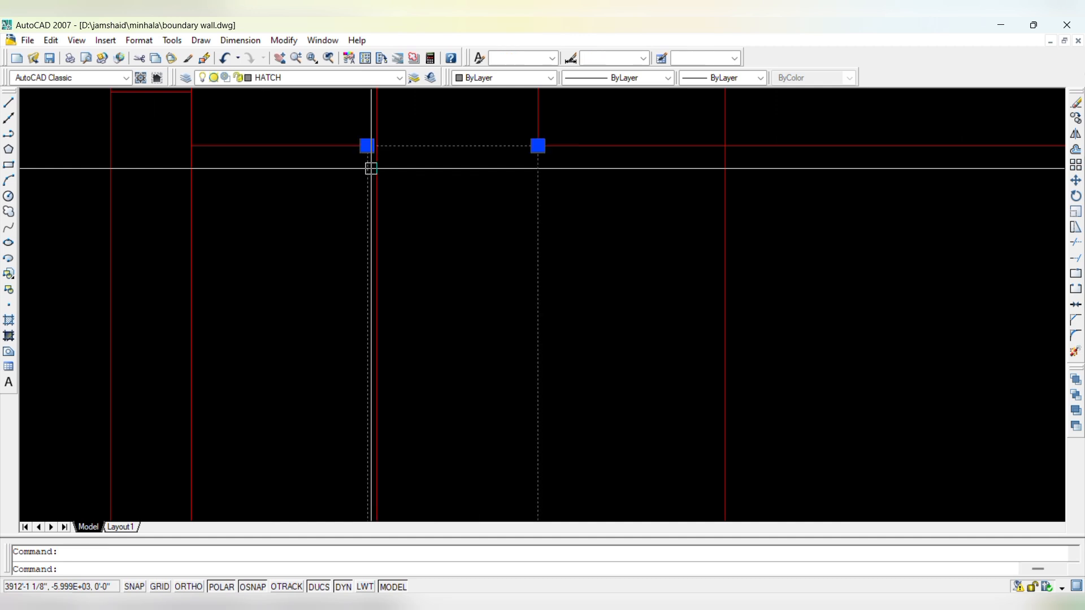
{"action": "left_click", "coordinate": [366, 146]}
{"action": "left_click", "coordinate": [377, 146]}
{"action": "scroll", "coordinate": [463, 118], "scroll_direction": "down", "scroll_amount": 8}
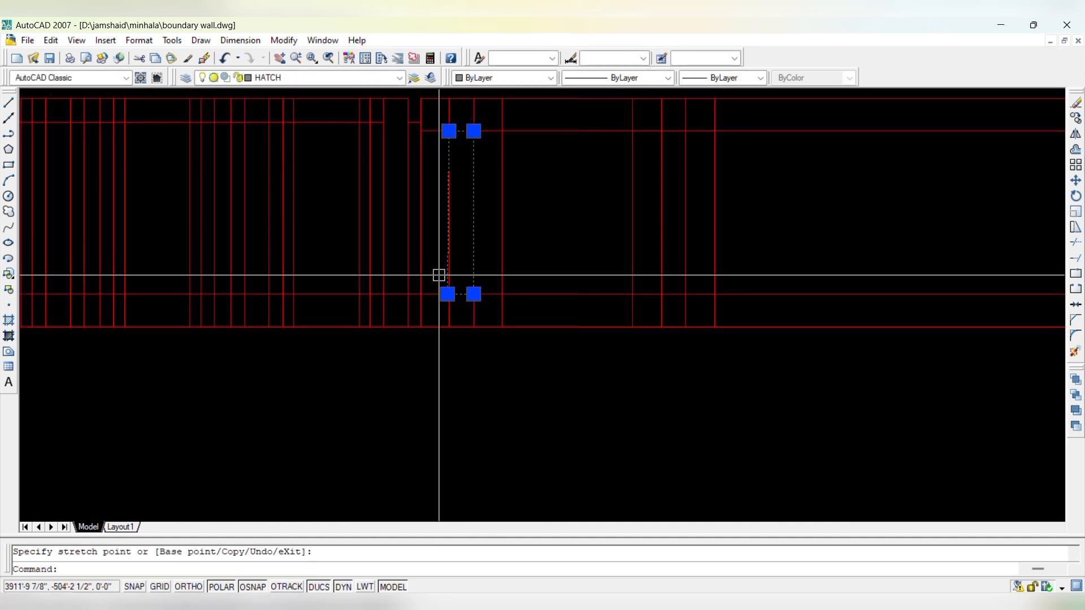
{"action": "scroll", "coordinate": [439, 275], "scroll_direction": "up", "scroll_amount": 6}
{"action": "left_click", "coordinate": [439, 279]}
{"action": "left_click", "coordinate": [439, 278]}
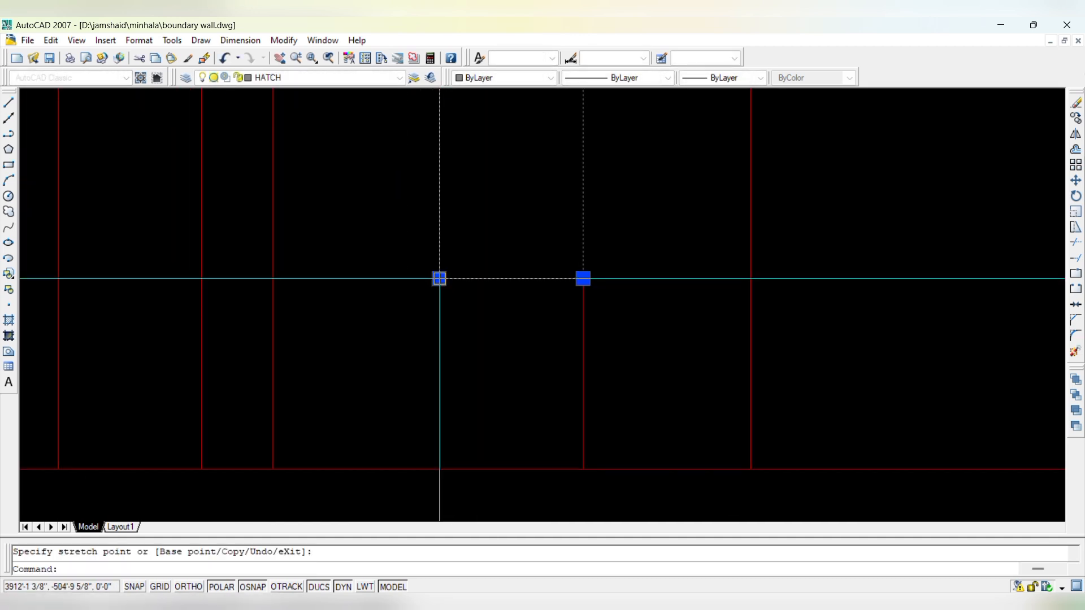
{"action": "key", "text": "Escape"}
- Erase the first pillar's two inner vertical projection lines, keeping the rectangle
{"action": "scroll", "coordinate": [466, 317], "scroll_direction": "down", "scroll_amount": 6}
{"action": "left_click", "coordinate": [513, 327]}
{"action": "left_click", "coordinate": [446, 335]}
{"action": "key", "text": "space"}
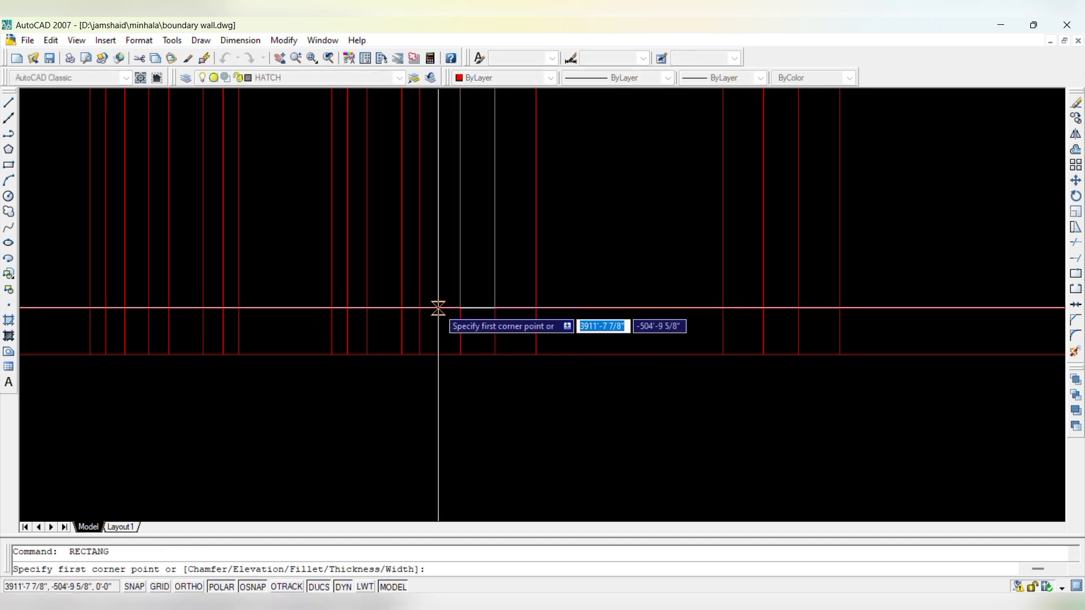
{"action": "key", "text": "space"}
{"action": "key", "text": "Escape"}
{"action": "left_click", "coordinate": [443, 333]}
{"action": "type", "text": "e"}
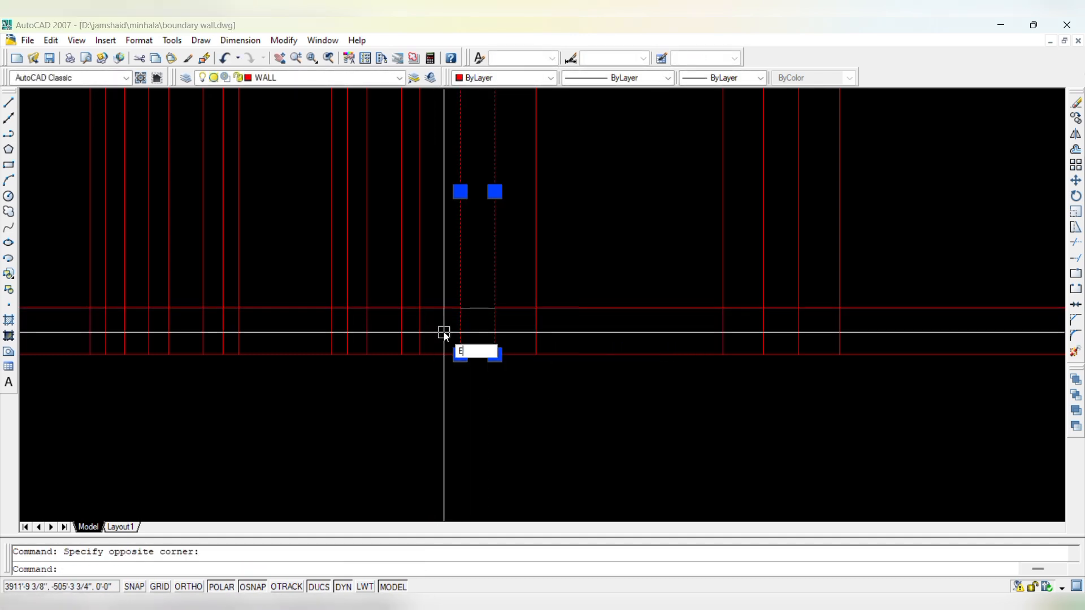
{"action": "key", "text": "space"}
- Erase the lower and upper 12" horizontal offset lines used to place the rectangle
{"action": "left_click", "coordinate": [436, 308]}
{"action": "type", "text": "e"}
{"action": "key", "text": "space"}
{"action": "scroll", "coordinate": [434, 349], "scroll_direction": "down", "scroll_amount": 6}
{"action": "scroll", "coordinate": [475, 285], "scroll_direction": "up", "scroll_amount": 3}
{"action": "left_click", "coordinate": [470, 284]}
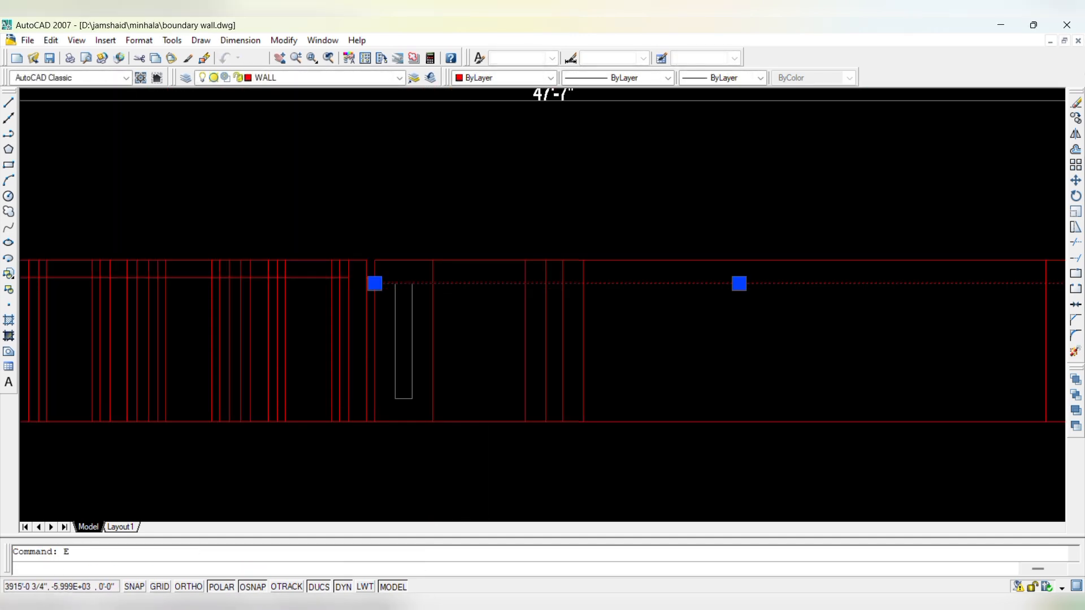
{"action": "key", "text": "Escape"}
- Match the new rectangle's properties to the red edge of the first pillar
{"action": "type", "text": "ma"}
{"action": "key", "text": "space"}
{"action": "left_click", "coordinate": [434, 287]}
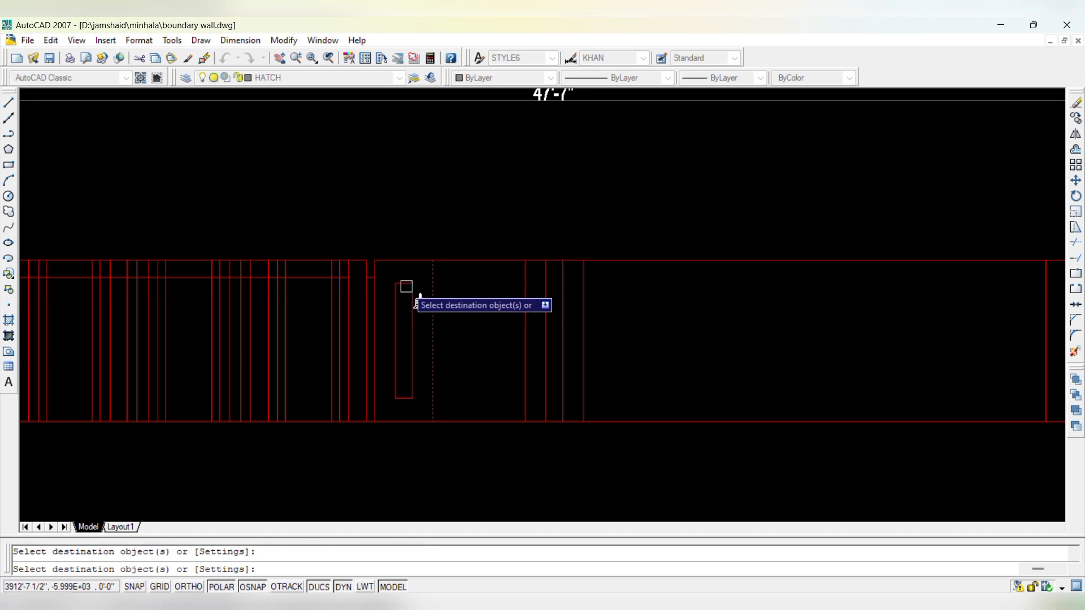
{"action": "key", "text": "Escape"}
{"action": "key", "text": "Escape"}
- Match the pillar rectangle's properties to the green WIN layer linework in the plan
{"action": "type", "text": "ma"}
{"action": "key", "text": "space"}
{"action": "scroll", "coordinate": [432, 284], "scroll_direction": "down", "scroll_amount": 4}
{"action": "scroll", "coordinate": [438, 193], "scroll_direction": "up", "scroll_amount": 3}
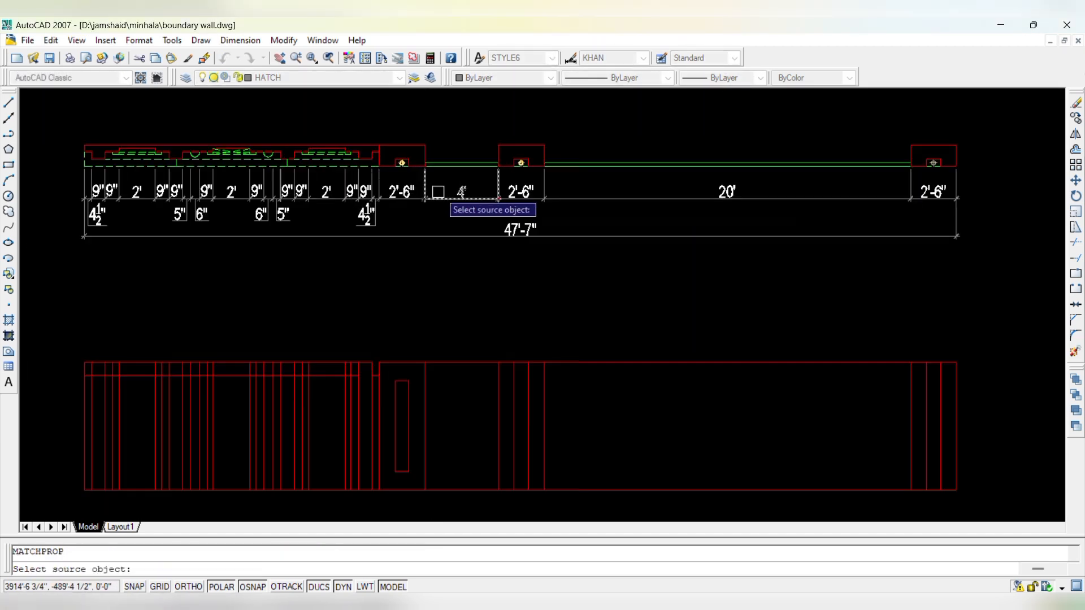
{"action": "scroll", "coordinate": [409, 371], "scroll_direction": "up", "scroll_amount": 3}
{"action": "left_click", "coordinate": [387, 399]}
{"action": "key", "text": "Escape"}
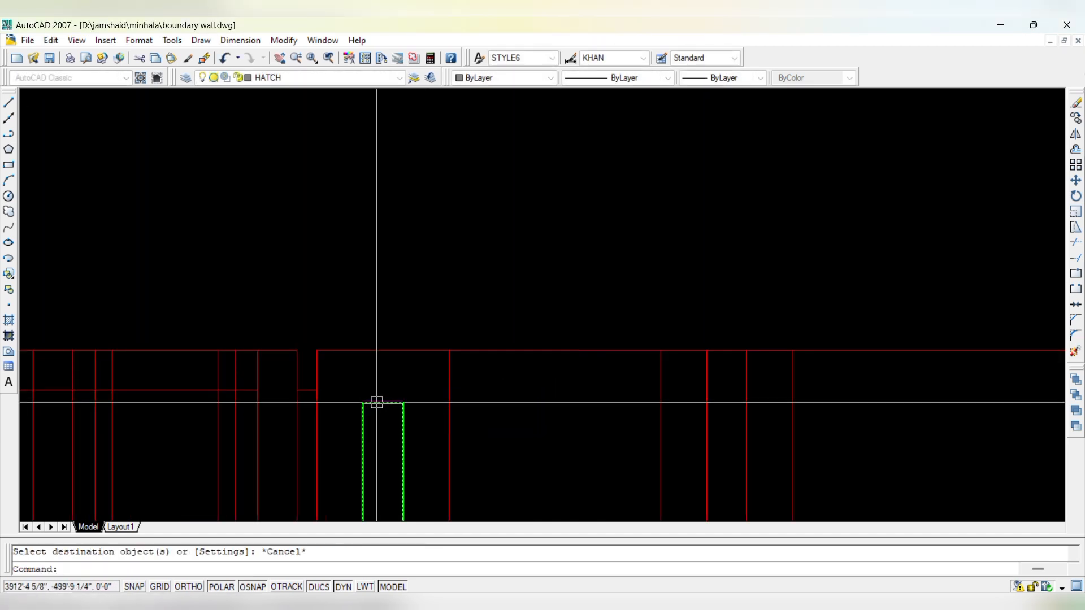
- Copy the green rectangle from the first pillar to the last pillar, using the pillars' matching upper outer corners as reference points
{"action": "left_click", "coordinate": [376, 405]}
{"action": "type", "text": "co"}
{"action": "key", "text": "space"}
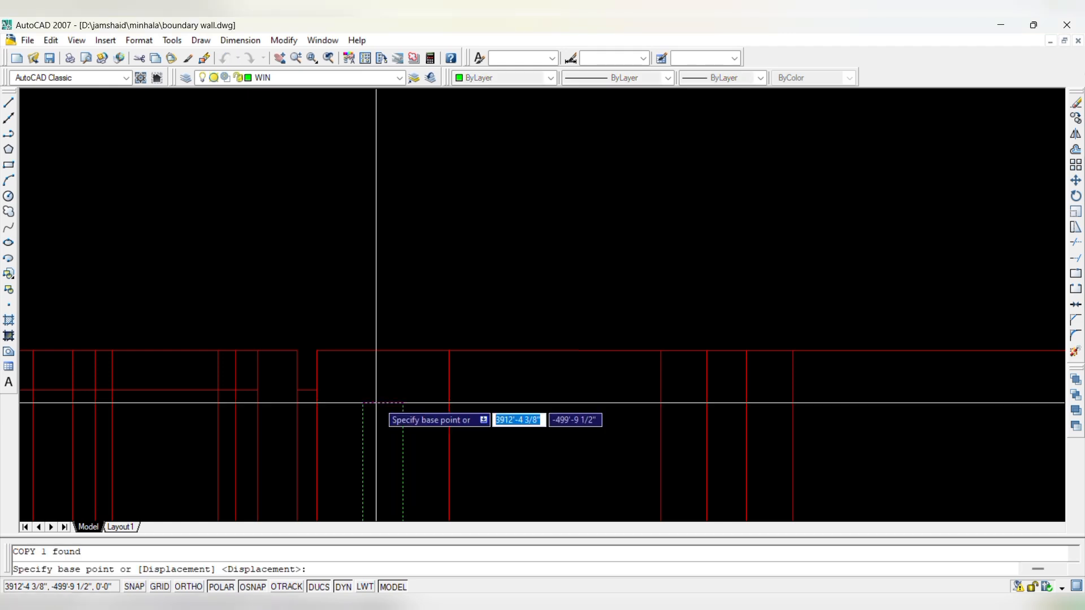
{"action": "left_click", "coordinate": [449, 351]}
{"action": "scroll", "coordinate": [401, 242], "scroll_direction": "down", "scroll_amount": 4}
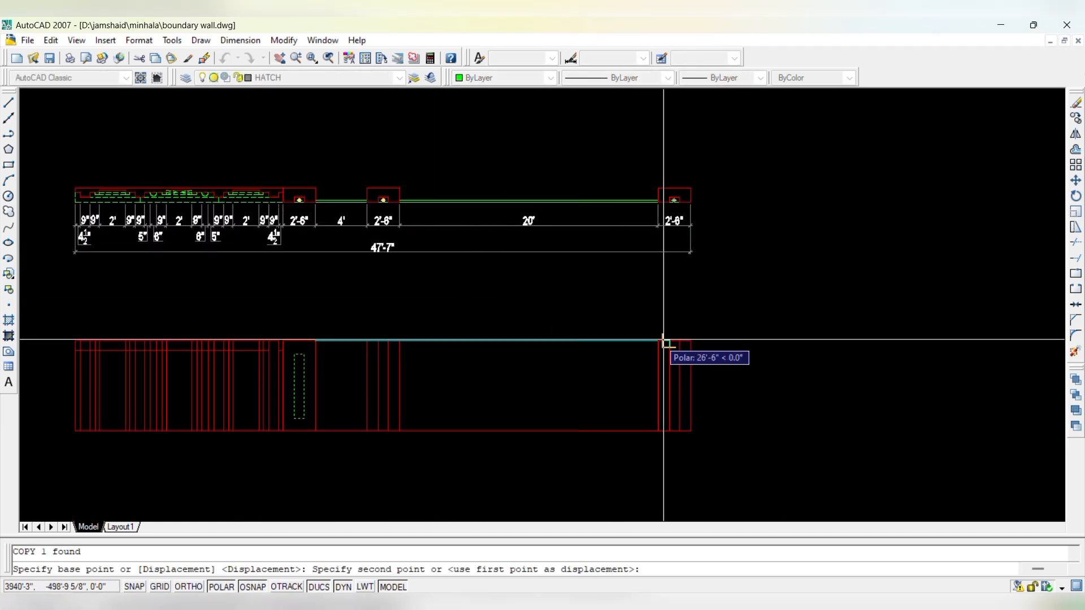
{"action": "scroll", "coordinate": [672, 350], "scroll_direction": "up", "scroll_amount": 4}
{"action": "left_click", "coordinate": [696, 338]}
{"action": "key", "text": "Escape"}
- Erase the two inner vertical projection lines in the last pillar, keeping its green rectangle
{"action": "scroll", "coordinate": [684, 350], "scroll_direction": "up", "scroll_amount": 3}
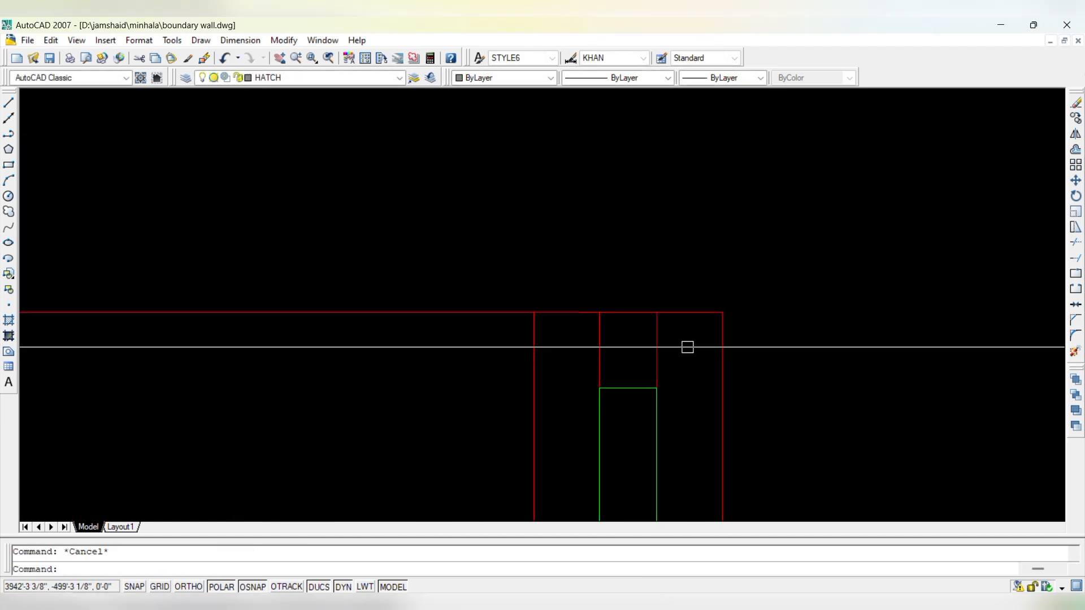
{"action": "left_click", "coordinate": [687, 346]}
{"action": "left_click", "coordinate": [565, 354]}
{"action": "key", "text": "Delete"}
{"action": "scroll", "coordinate": [657, 287], "scroll_direction": "down", "scroll_amount": 4}
{"action": "key", "text": "Escape"}
- Copy the green rectangle from the last pillar to the middle pillar, using the pillars' matching upper corners as reference points
{"action": "scroll", "coordinate": [426, 290], "scroll_direction": "up", "scroll_amount": 3}
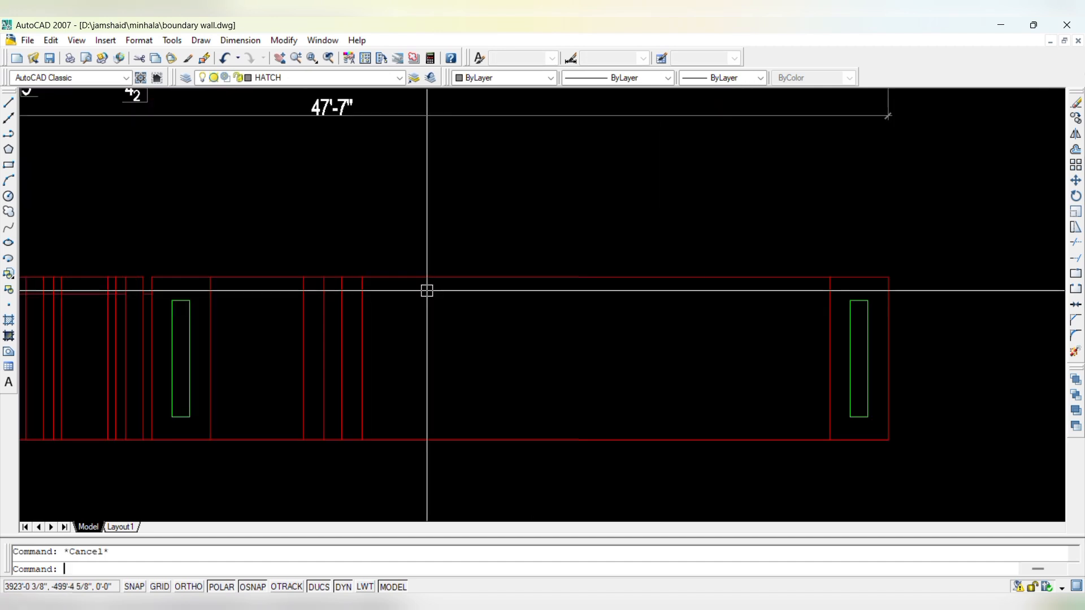
{"action": "scroll", "coordinate": [430, 290], "scroll_direction": "down", "scroll_amount": 4}
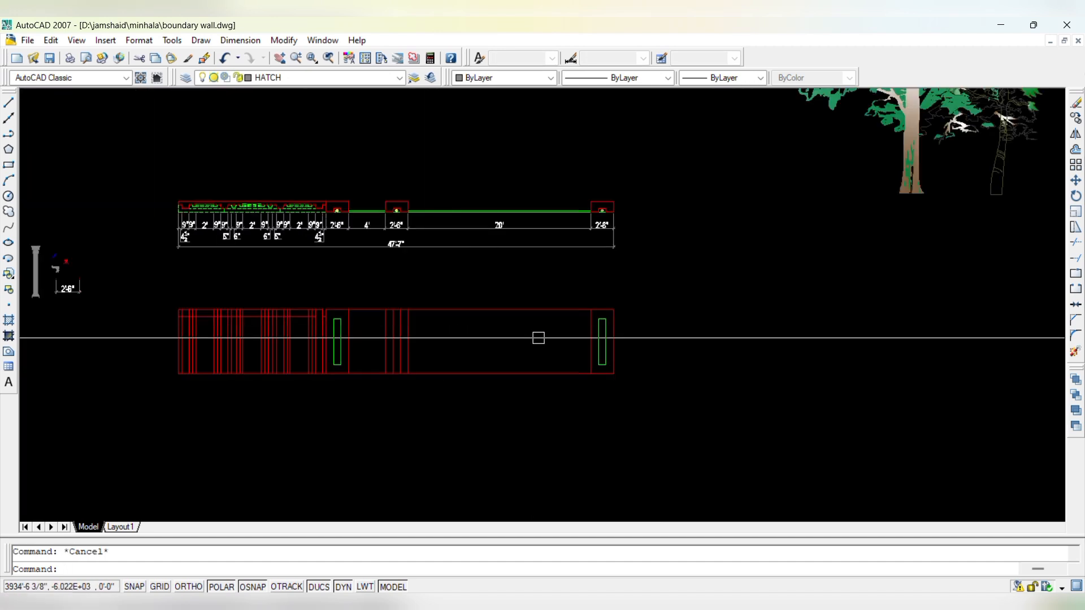
{"action": "scroll", "coordinate": [611, 327], "scroll_direction": "up", "scroll_amount": 5}
{"action": "left_click", "coordinate": [612, 326]}
{"action": "type", "text": "c"}
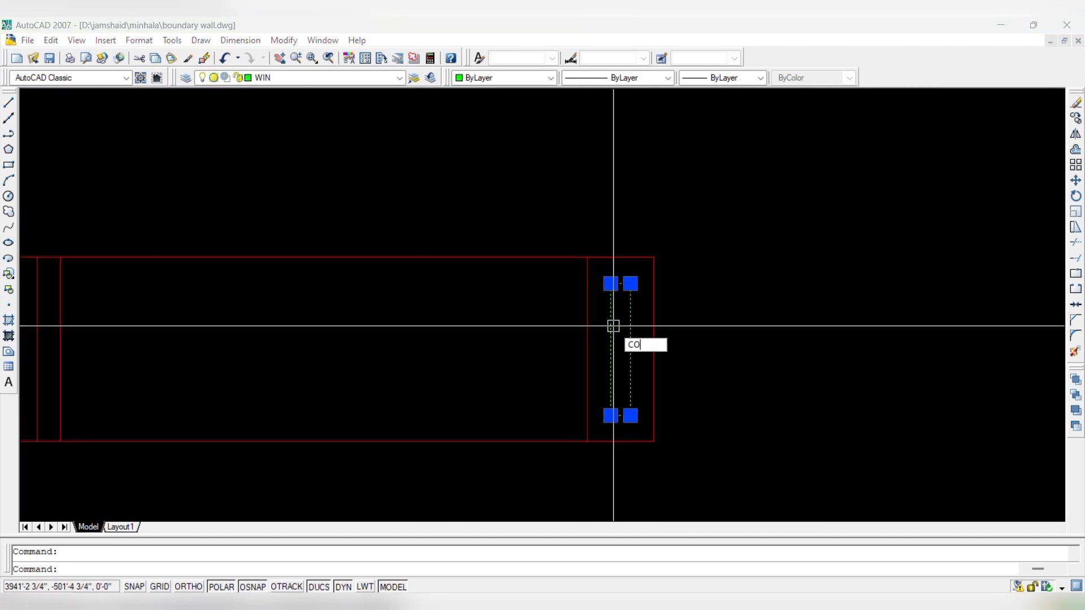
{"action": "type", "text": "o"}
{"action": "key", "text": "Return"}
{"action": "left_click", "coordinate": [653, 258]}
{"action": "scroll", "coordinate": [572, 327], "scroll_direction": "down", "scroll_amount": 3}
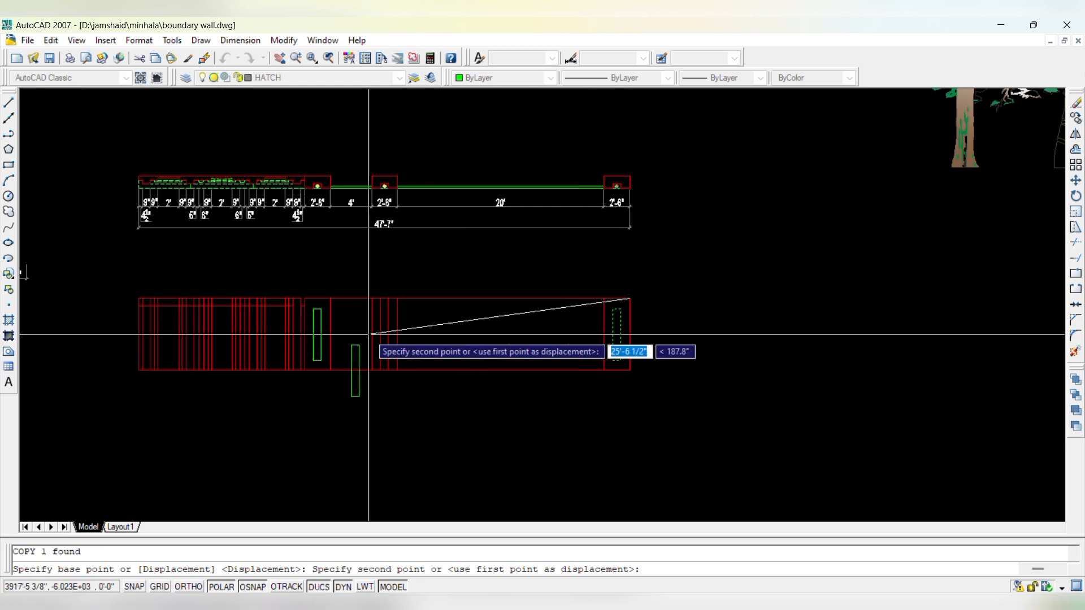
{"action": "scroll", "coordinate": [378, 308], "scroll_direction": "up", "scroll_amount": 3}
{"action": "left_click", "coordinate": [427, 287]}
{"action": "key", "text": "Escape"}
- Erase the two inner vertical projection lines in the middle pillar, keeping its green rectangle
{"action": "scroll", "coordinate": [405, 305], "scroll_direction": "up", "scroll_amount": 2}
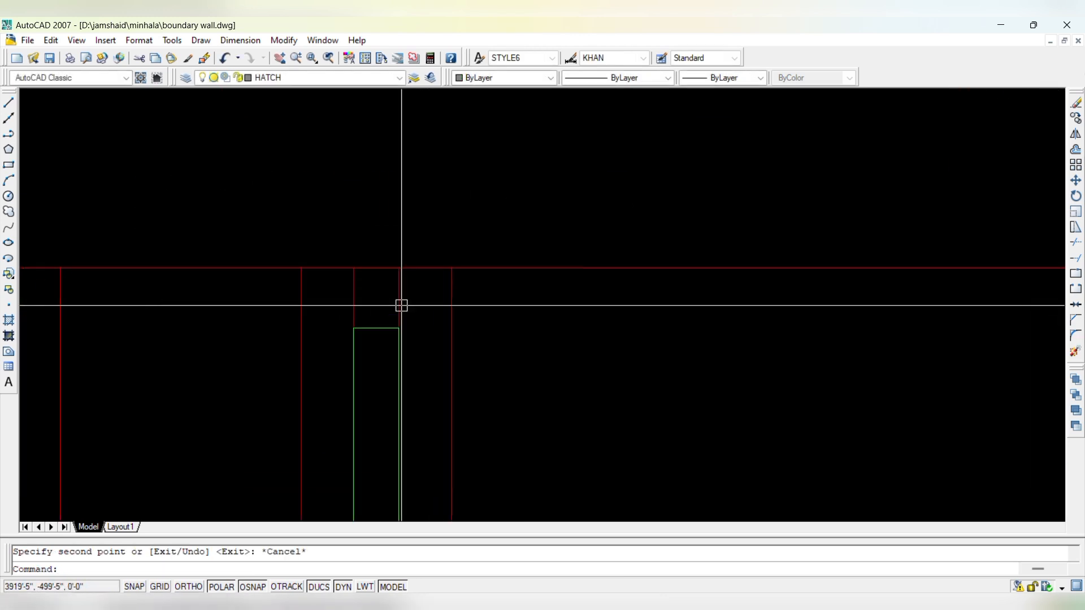
{"action": "left_click", "coordinate": [413, 293]}
{"action": "left_click", "coordinate": [347, 306]}
{"action": "type", "text": "e"}
{"action": "key", "text": "Return"}
{"action": "key", "text": "Escape"}
- Trim away the red top line where it crosses the first, middle and last pillars
{"action": "type", "text": "tr"}
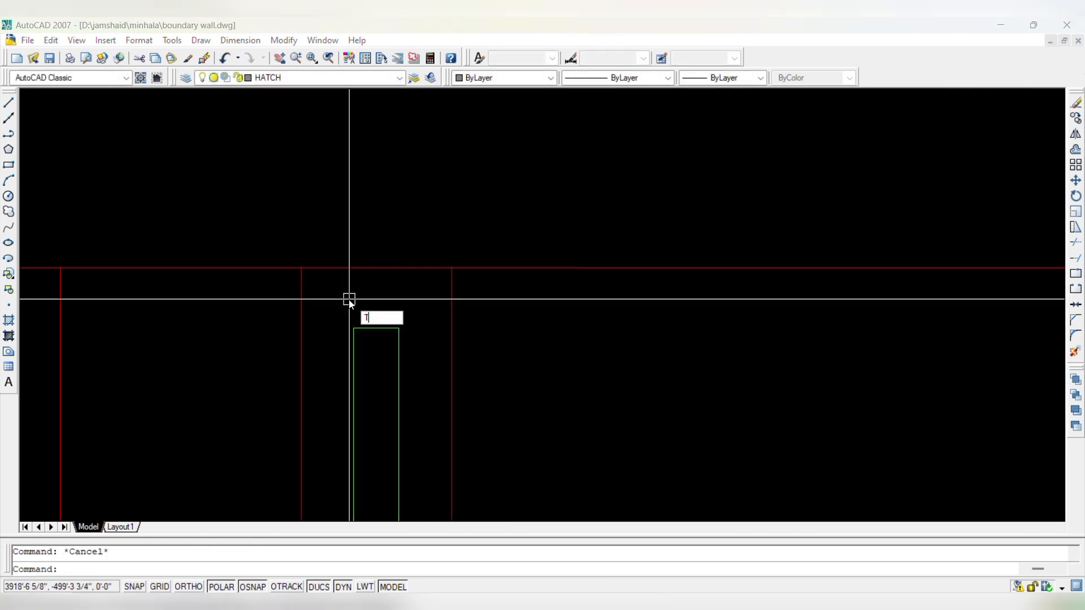
{"action": "key", "text": "Return"}
{"action": "key", "text": "Return"}
{"action": "scroll", "coordinate": [349, 299], "scroll_direction": "down", "scroll_amount": 4}
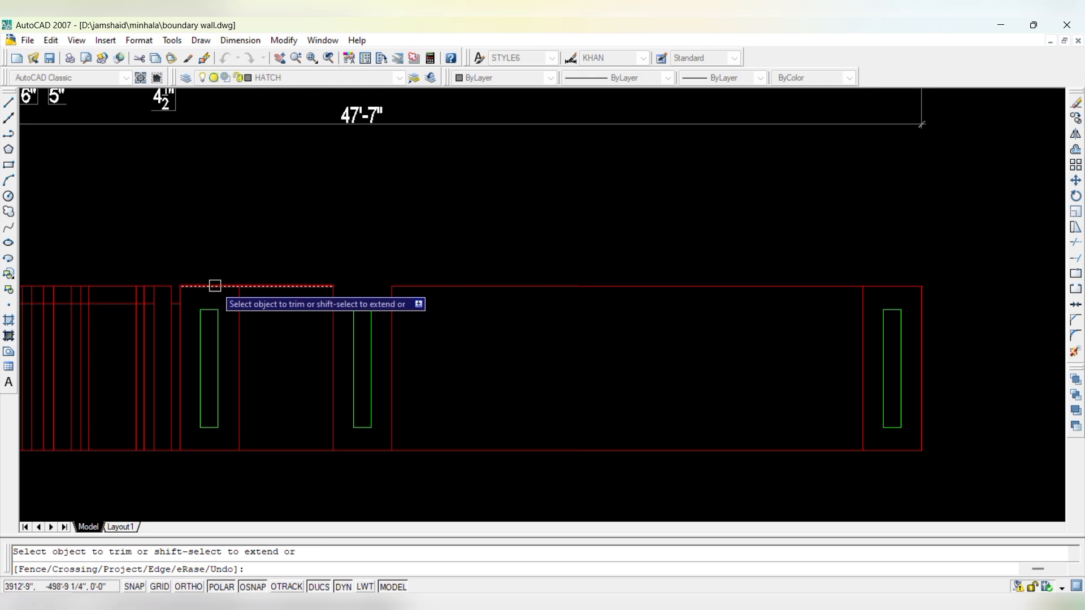
{"action": "left_click", "coordinate": [888, 288]}
{"action": "key", "text": "Escape"}
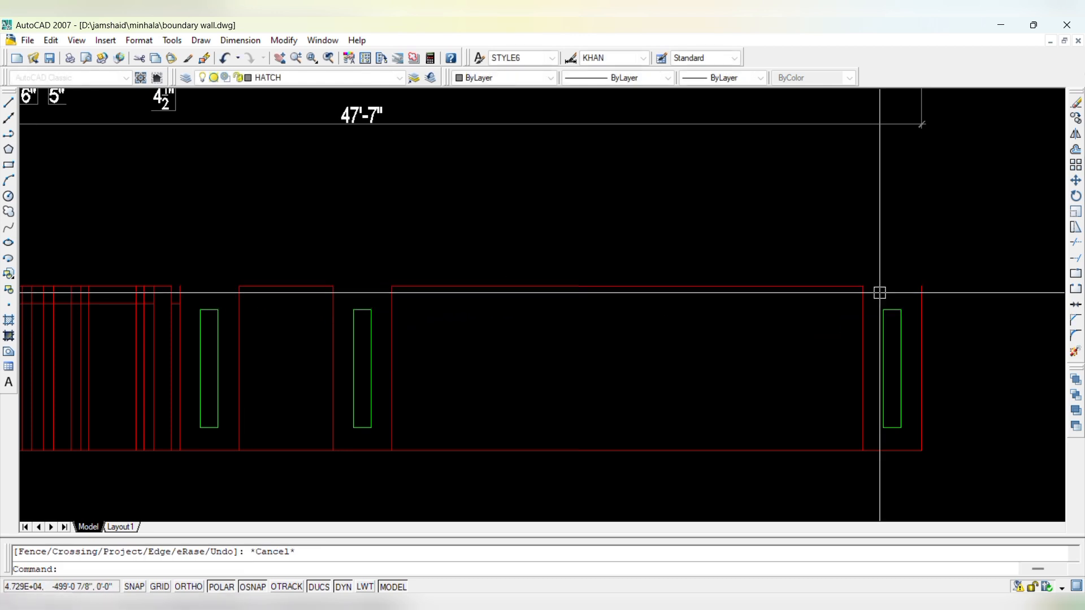
- Draw a line across the top of the last pillar between its two upper corners
{"action": "type", "text": "L"}
{"action": "key", "text": "Return"}
{"action": "left_click", "coordinate": [863, 286]}
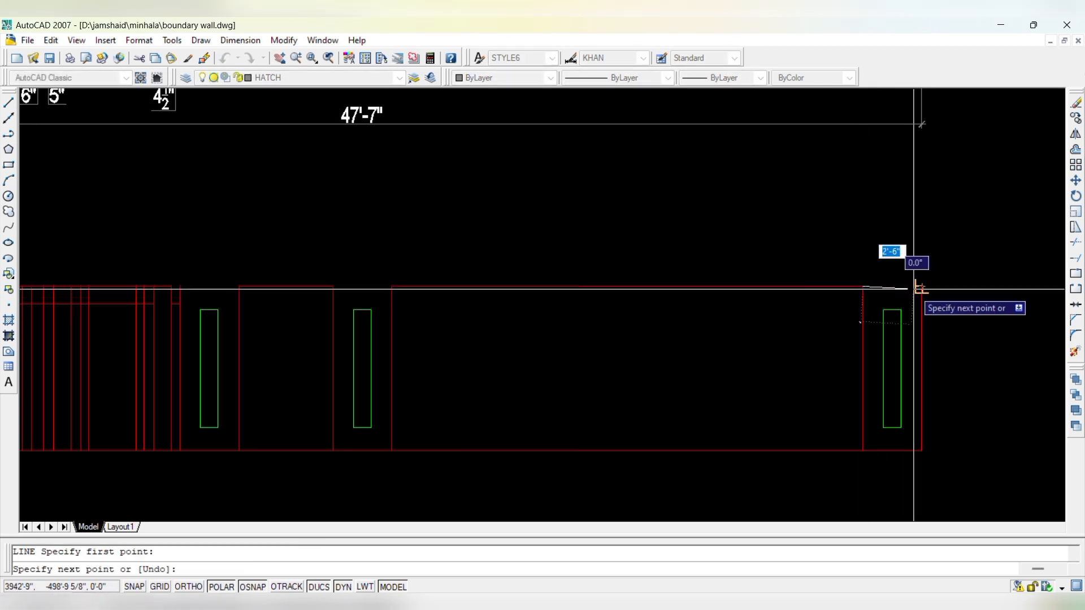
{"action": "left_click", "coordinate": [921, 286]}
{"action": "key", "text": "Escape"}
- Match the new top line's properties to the red outer edge of the last pillar
{"action": "type", "text": "ma"}
{"action": "key", "text": "Return"}
{"action": "left_click", "coordinate": [917, 309]}
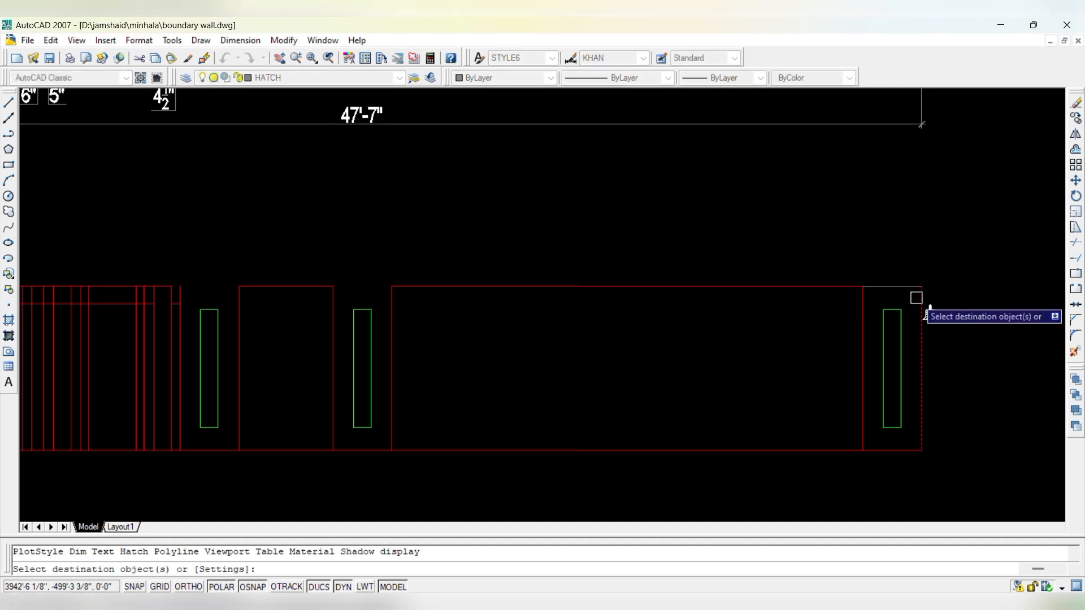
{"action": "left_click", "coordinate": [911, 288]}
{"action": "key", "text": "Escape"}
- Copy the last pillar's red top line onto the tops of the middle and first pillars, using its outer endpoint as base point
{"action": "left_click", "coordinate": [898, 289]}
{"action": "left_click", "coordinate": [892, 286]}
{"action": "type", "text": "C"}
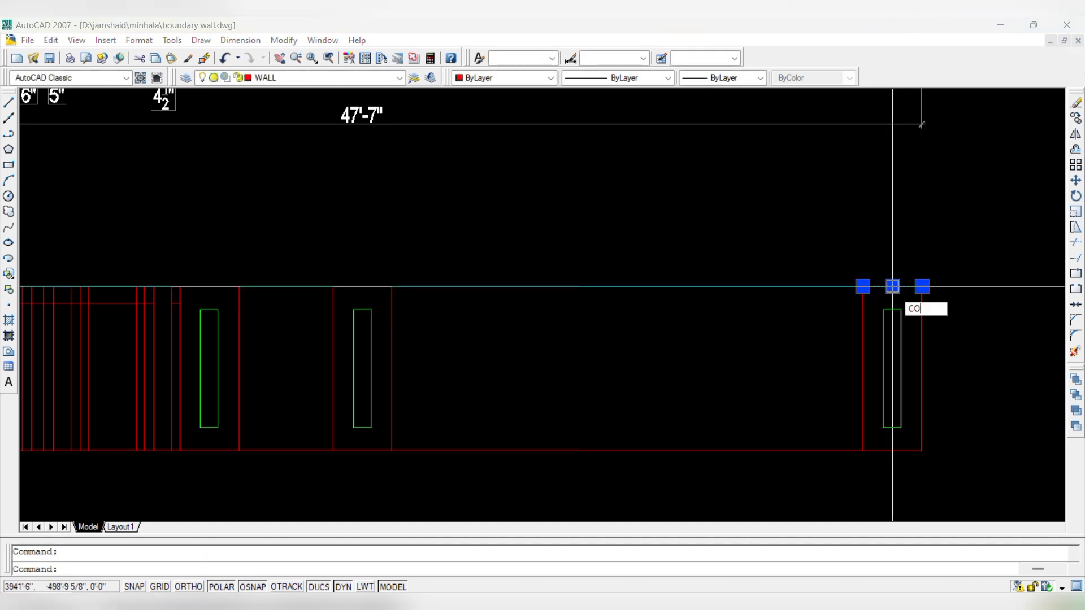
{"action": "type", "text": "O"}
{"action": "key", "text": "Return"}
{"action": "left_click", "coordinate": [922, 286]}
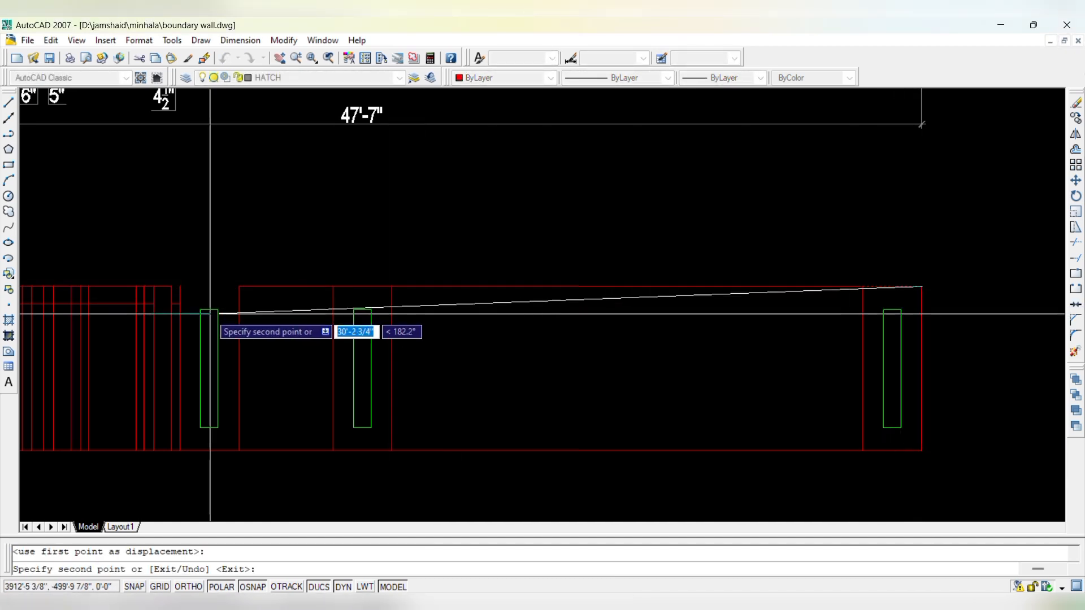
{"action": "left_click", "coordinate": [239, 287]}
{"action": "key", "text": "Escape"}
- Offset the red top line of the 20' wall panel 3 inches downward
{"action": "type", "text": "o"}
{"action": "key", "text": "Return"}
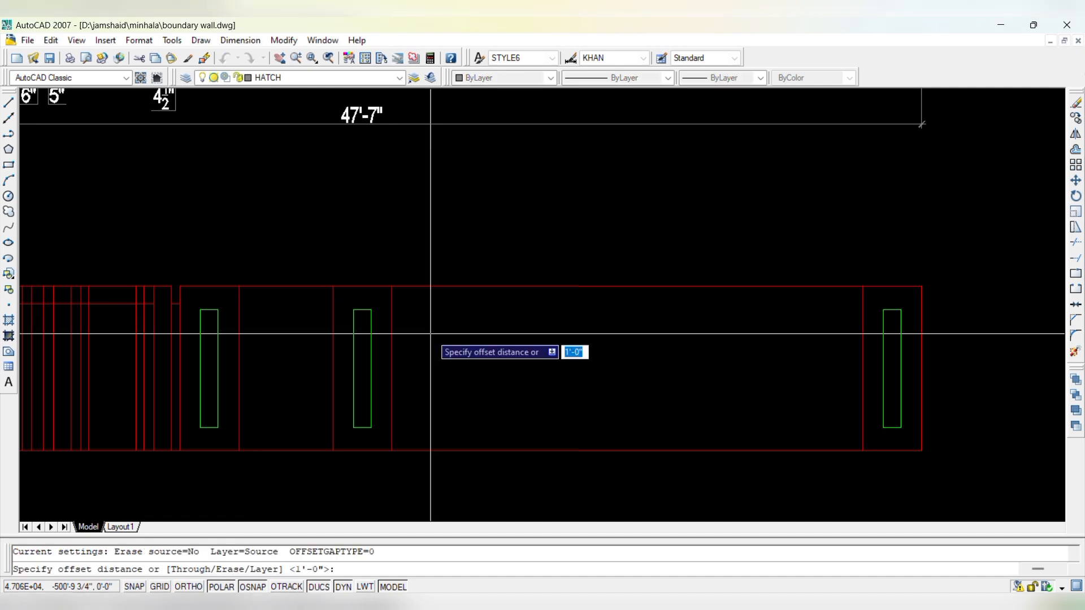
{"action": "type", "text": "3"}
{"action": "key", "text": "Return"}
{"action": "left_click", "coordinate": [430, 290]}
{"action": "left_click", "coordinate": [428, 321]}
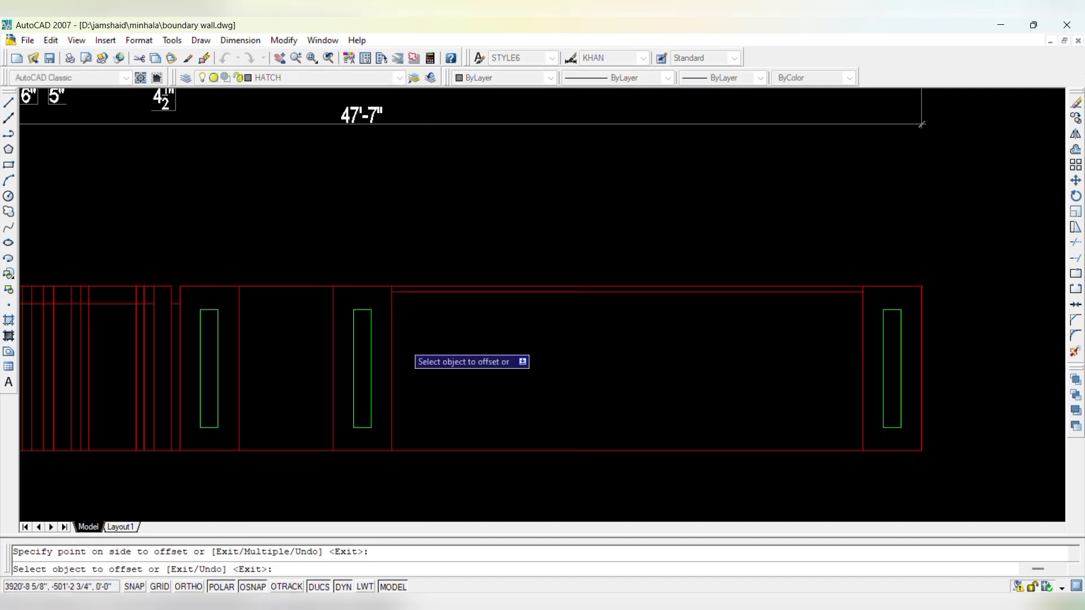
- Offset the side and bottom edges of the 20' wall panel 1 inch inward
{"action": "key", "text": "Escape"}
{"action": "type", "text": "o"}
{"action": "key", "text": "Return"}
{"action": "type", "text": "1"}
{"action": "key", "text": "Return"}
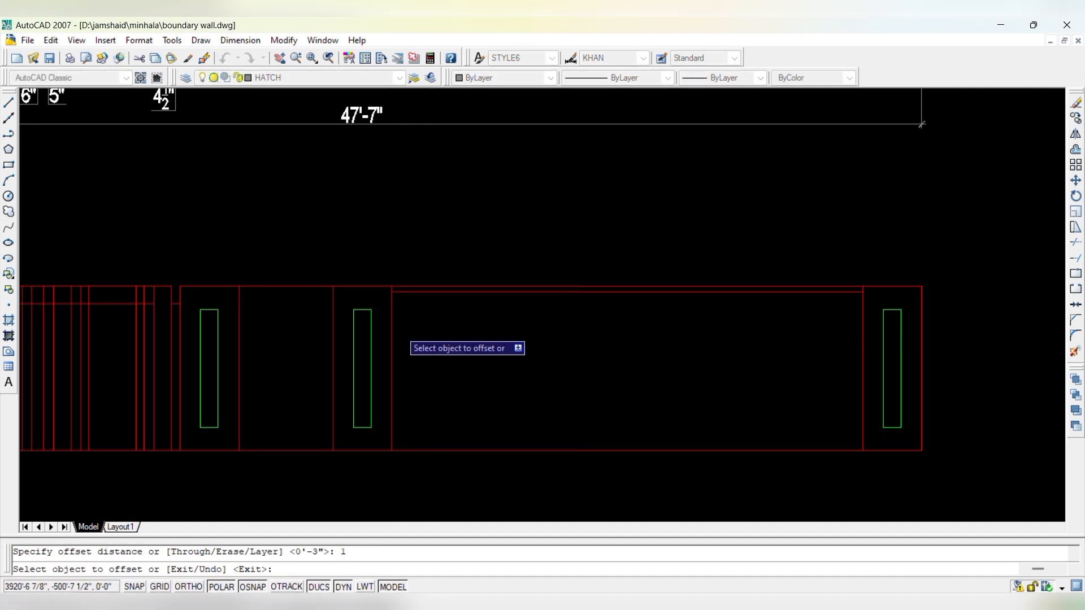
{"action": "left_click", "coordinate": [397, 328]}
{"action": "left_click", "coordinate": [421, 327]}
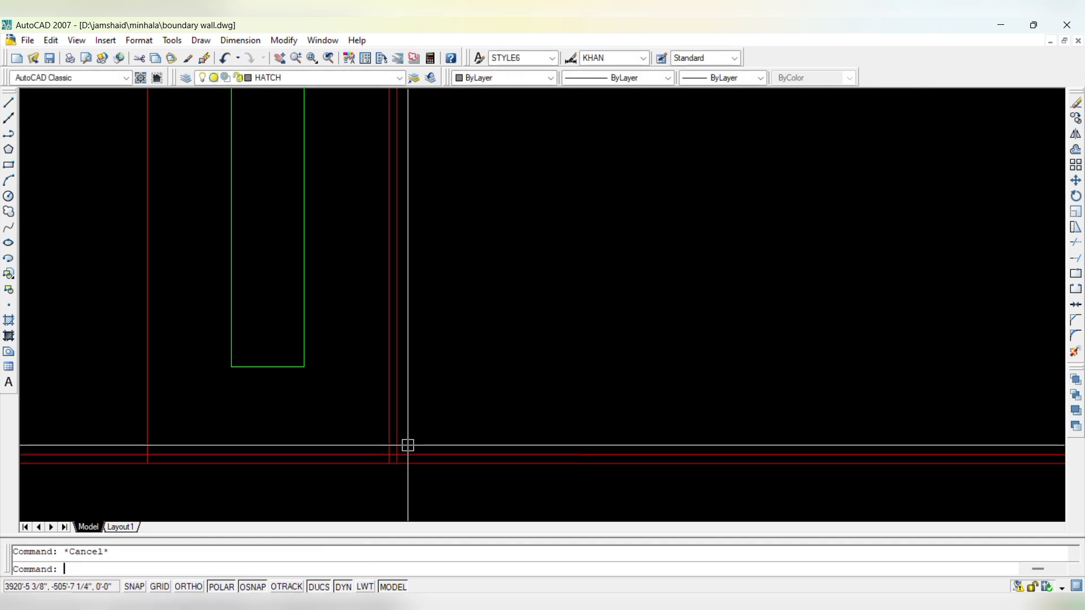
- Fillet the two lower corners of the panel's inner offset lines with zero radius
{"action": "key", "text": "space"}
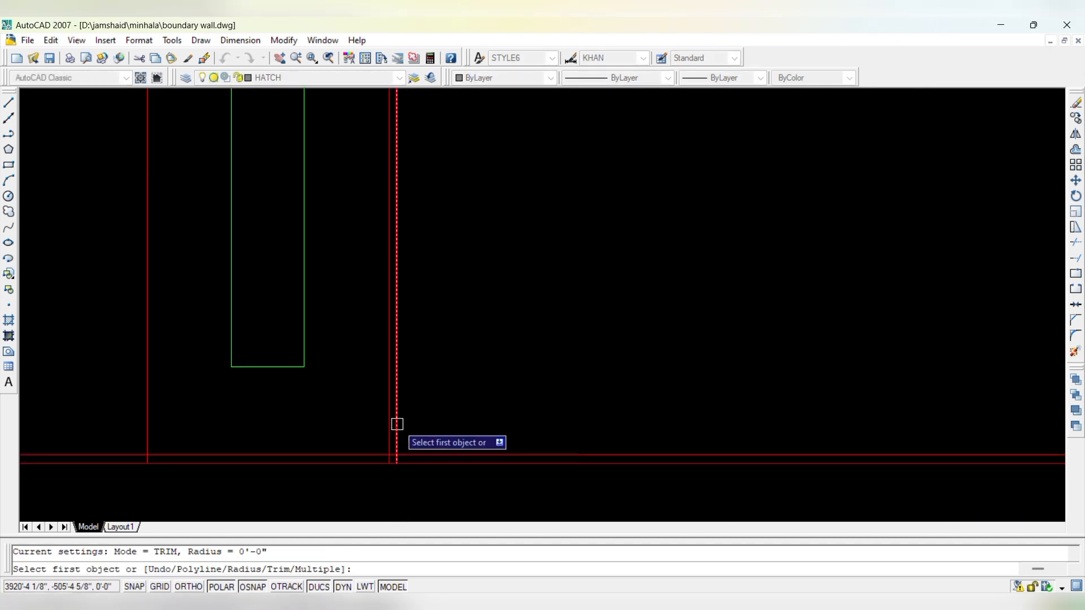
{"action": "left_click", "coordinate": [397, 424]}
{"action": "left_click", "coordinate": [411, 451]}
{"action": "key", "text": "space"}
{"action": "left_click", "coordinate": [424, 449]}
{"action": "left_click", "coordinate": [445, 452]}
{"action": "scroll", "coordinate": [444, 452], "scroll_direction": "down", "scroll_amount": 5}
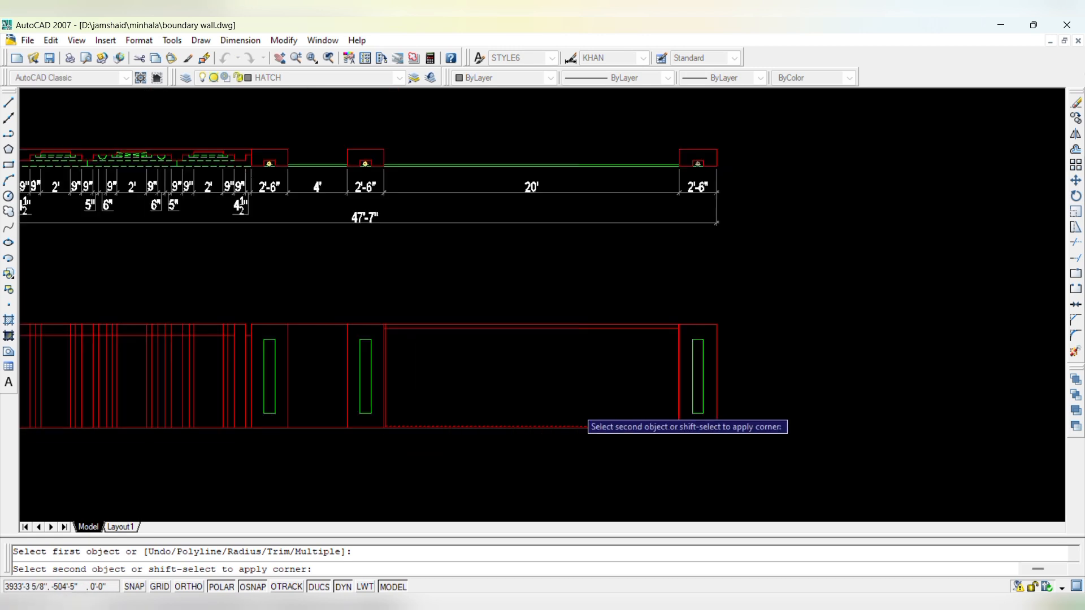
{"action": "scroll", "coordinate": [681, 405], "scroll_direction": "up", "scroll_amount": 5}
{"action": "left_click", "coordinate": [662, 426]}
- Fillet the two upper corners of the panel's inner offset lines to close the inner frame
{"action": "key", "text": "space"}
{"action": "left_click", "coordinate": [661, 423]}
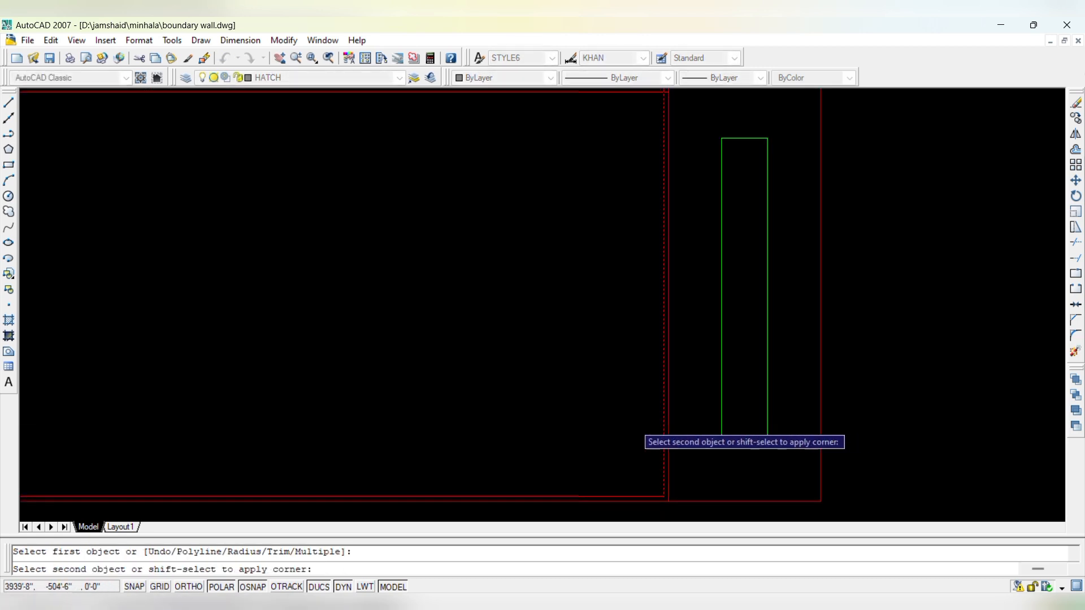
{"action": "scroll", "coordinate": [623, 422], "scroll_direction": "down", "scroll_amount": 4}
{"action": "scroll", "coordinate": [579, 296], "scroll_direction": "up", "scroll_amount": 3}
{"action": "left_click", "coordinate": [573, 291]}
{"action": "key", "text": "space"}
{"action": "left_click", "coordinate": [548, 290]}
{"action": "scroll", "coordinate": [489, 342], "scroll_direction": "down", "scroll_amount": 4}
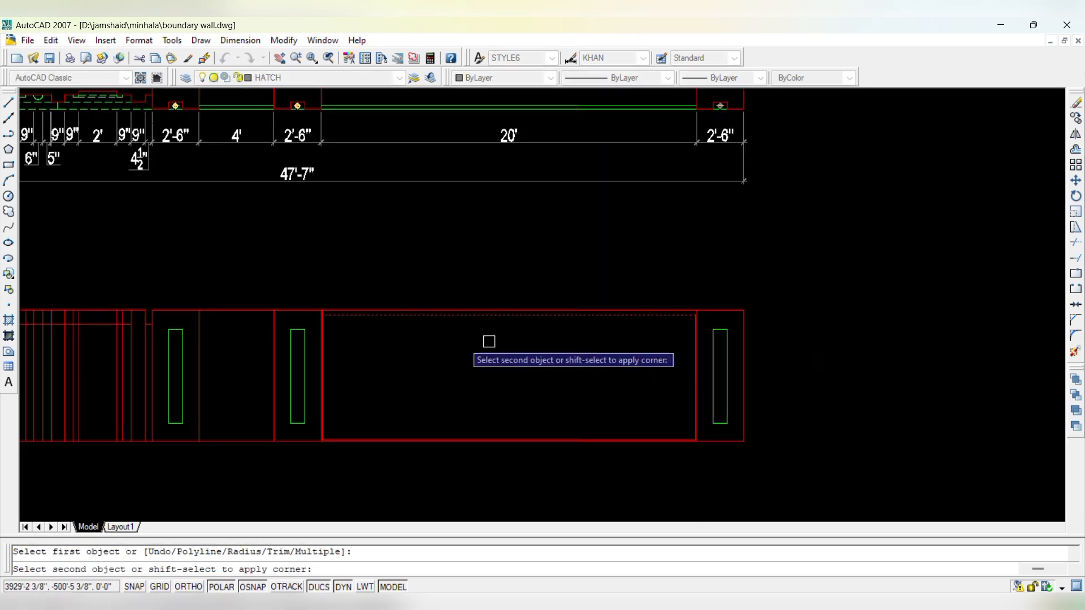
{"action": "scroll", "coordinate": [303, 307], "scroll_direction": "up", "scroll_amount": 4}
{"action": "key", "text": "Escape"}
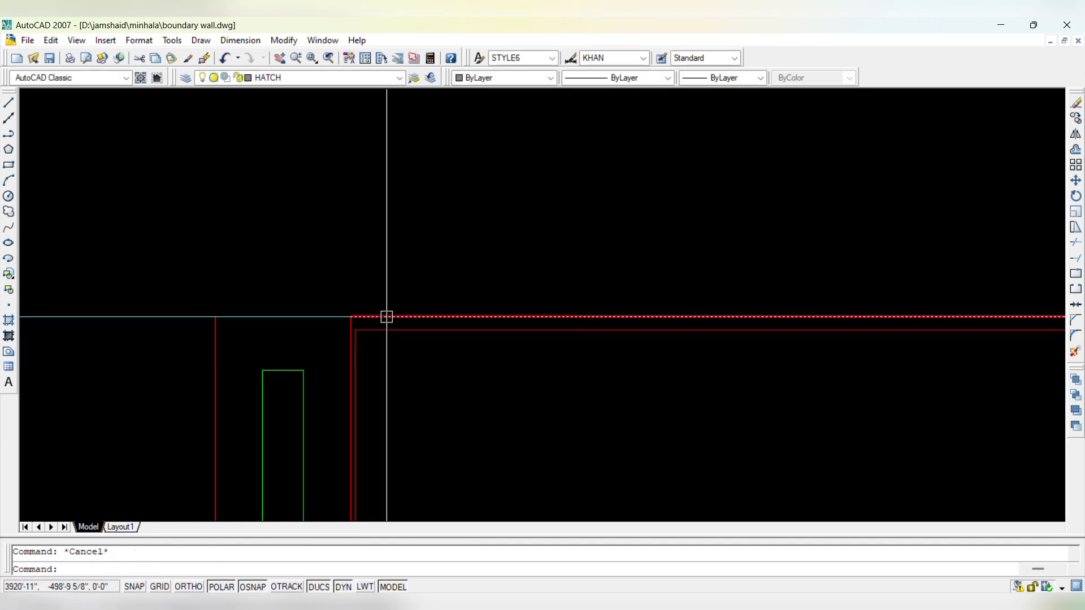
- Erase the original red top line of the 20' panel between the middle and last pillars
{"action": "left_click", "coordinate": [387, 315]}
{"action": "key", "text": "Delete"}
{"action": "scroll", "coordinate": [349, 283], "scroll_direction": "down", "scroll_amount": 5}
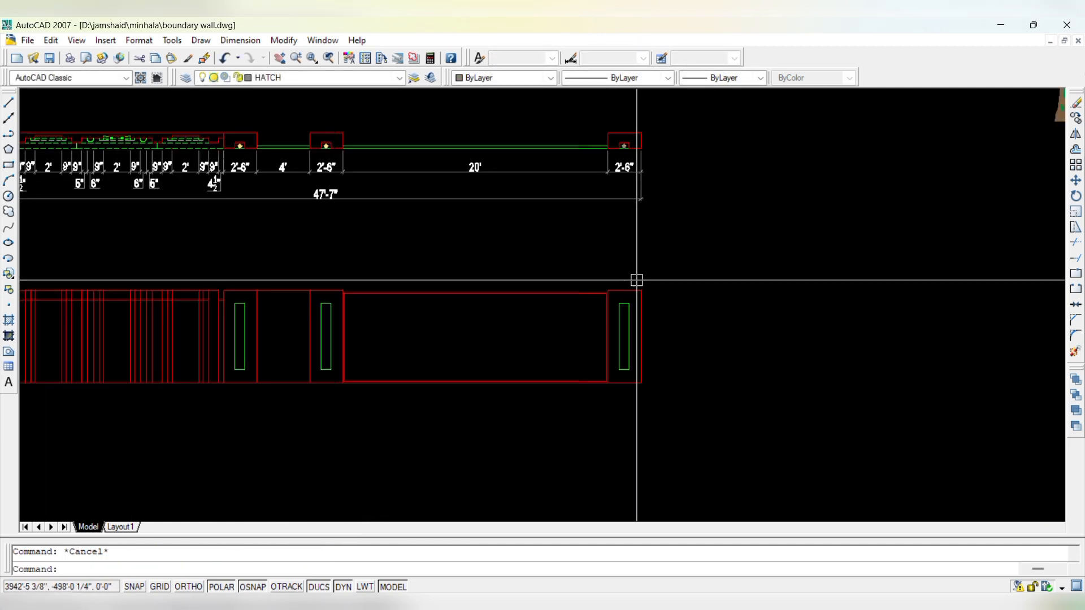
- Match the inner frame's top line to the green rectangle in the last pillar
{"action": "type", "text": "ma"}
{"action": "key", "text": "Return"}
{"action": "scroll", "coordinate": [627, 294], "scroll_direction": "up", "scroll_amount": 2}
{"action": "left_click", "coordinate": [619, 314]}
{"action": "scroll", "coordinate": [603, 301], "scroll_direction": "up", "scroll_amount": 8}
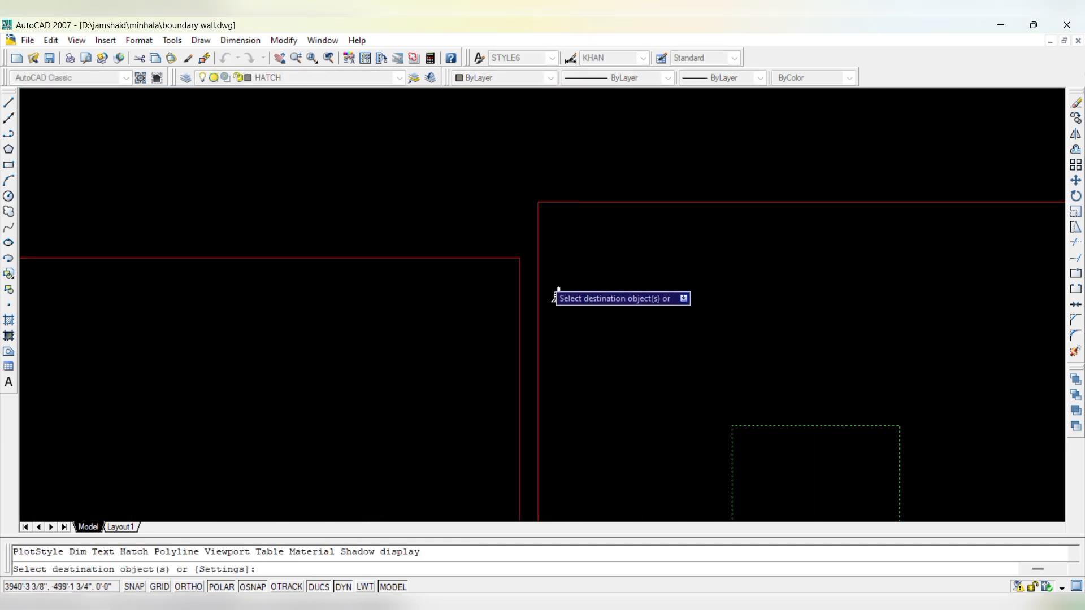
{"action": "left_click", "coordinate": [506, 216]}
{"action": "left_click", "coordinate": [429, 331]}
- Match the inner frame's remaining side and bottom lines to the same green rectangle's properties
{"action": "scroll", "coordinate": [515, 199], "scroll_direction": "down", "scroll_amount": 4}
{"action": "scroll", "coordinate": [503, 205], "scroll_direction": "up", "scroll_amount": 4}
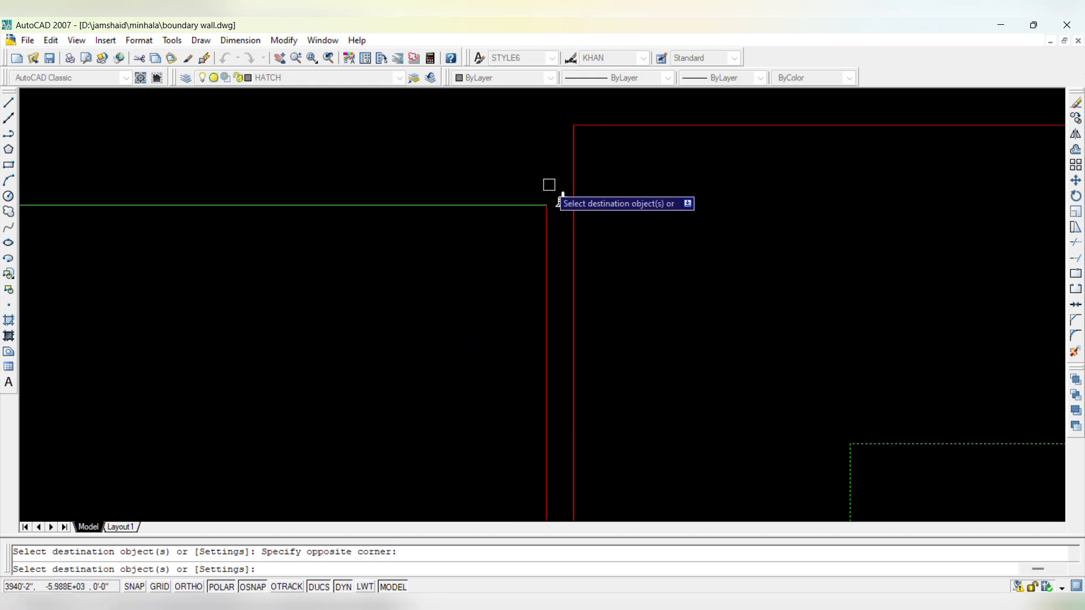
{"action": "scroll", "coordinate": [551, 184], "scroll_direction": "down", "scroll_amount": 8}
{"action": "scroll", "coordinate": [374, 384], "scroll_direction": "up", "scroll_amount": 5}
{"action": "left_click", "coordinate": [394, 389]}
{"action": "scroll", "coordinate": [620, 324], "scroll_direction": "down", "scroll_amount": 7}
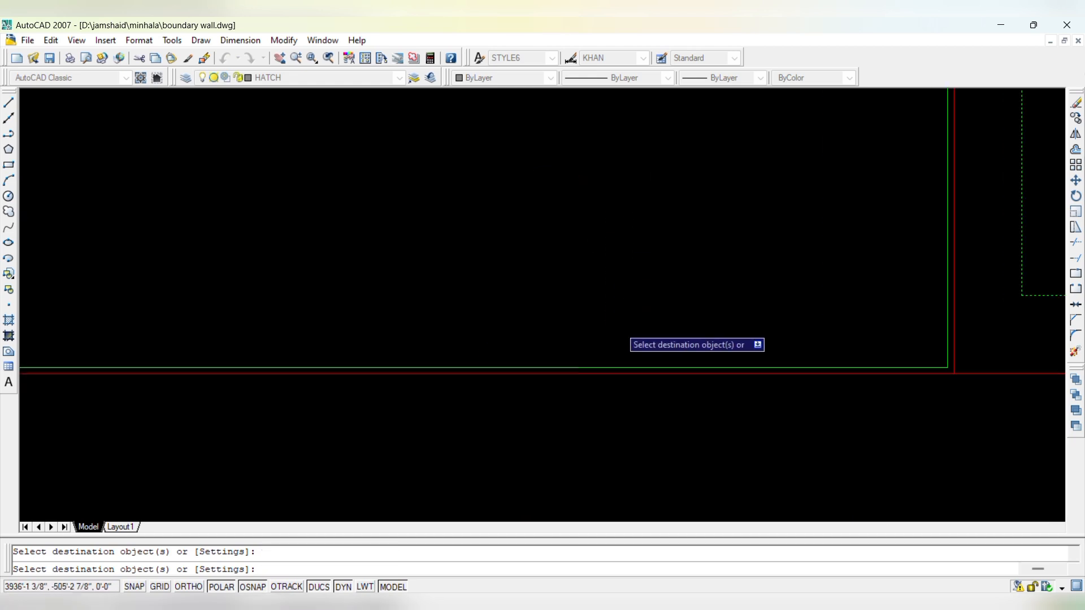
{"action": "scroll", "coordinate": [355, 238], "scroll_direction": "up", "scroll_amount": 12}
{"action": "left_click", "coordinate": [437, 205]}
{"action": "left_click", "coordinate": [409, 328]}
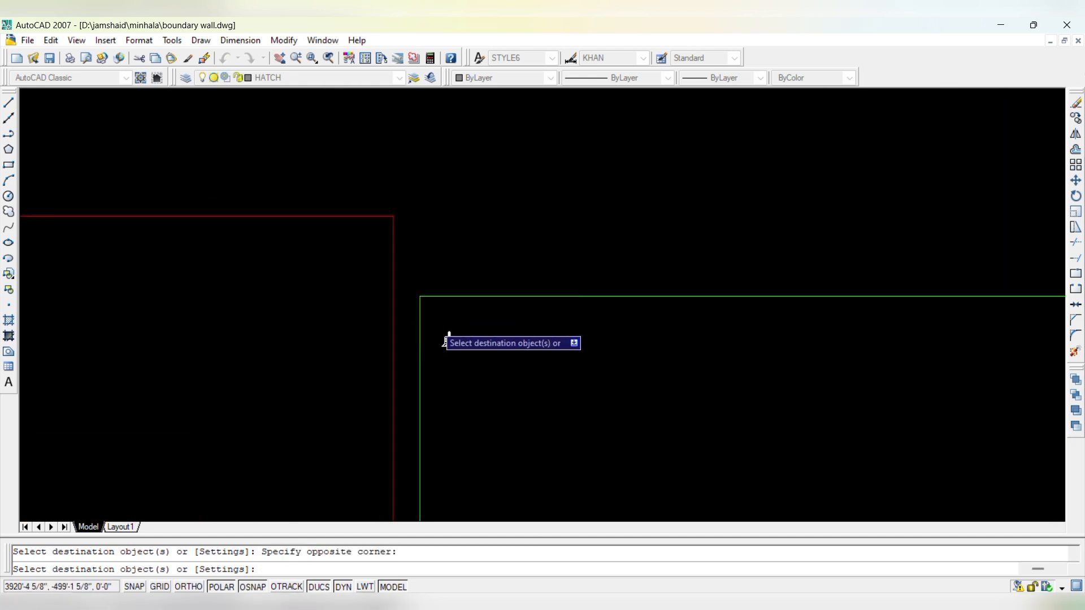
{"action": "key", "text": "Escape"}
- Copy the green frame's left vertical line from its upper corner to the midpoint of the top line
{"action": "left_click", "coordinate": [418, 321]}
{"action": "type", "text": "co"}
{"action": "key", "text": "Return"}
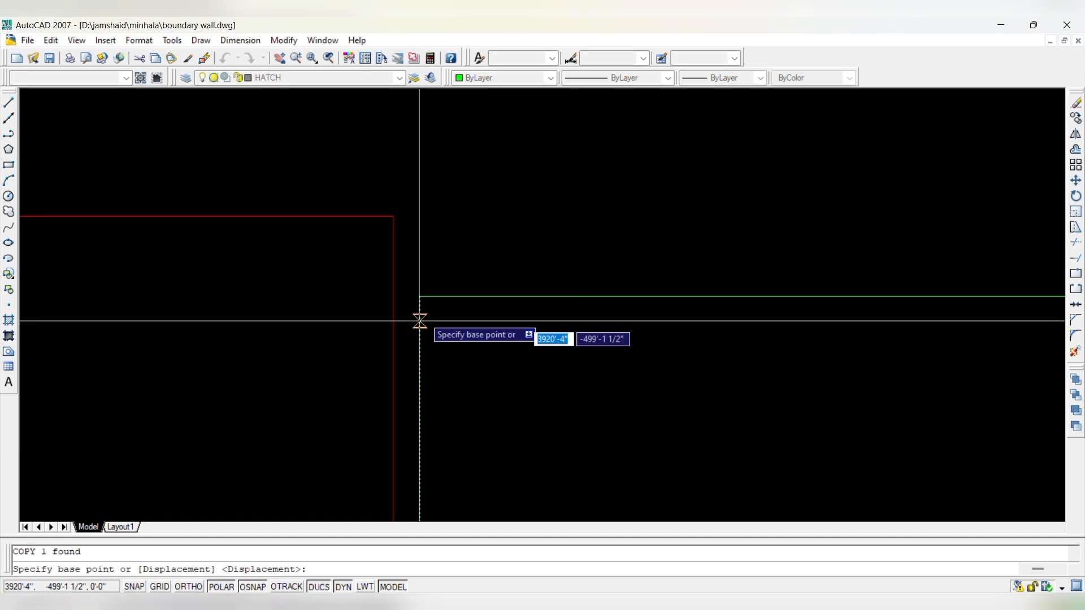
{"action": "left_click", "coordinate": [418, 296]}
{"action": "scroll", "coordinate": [412, 248], "scroll_direction": "down", "scroll_amount": 5}
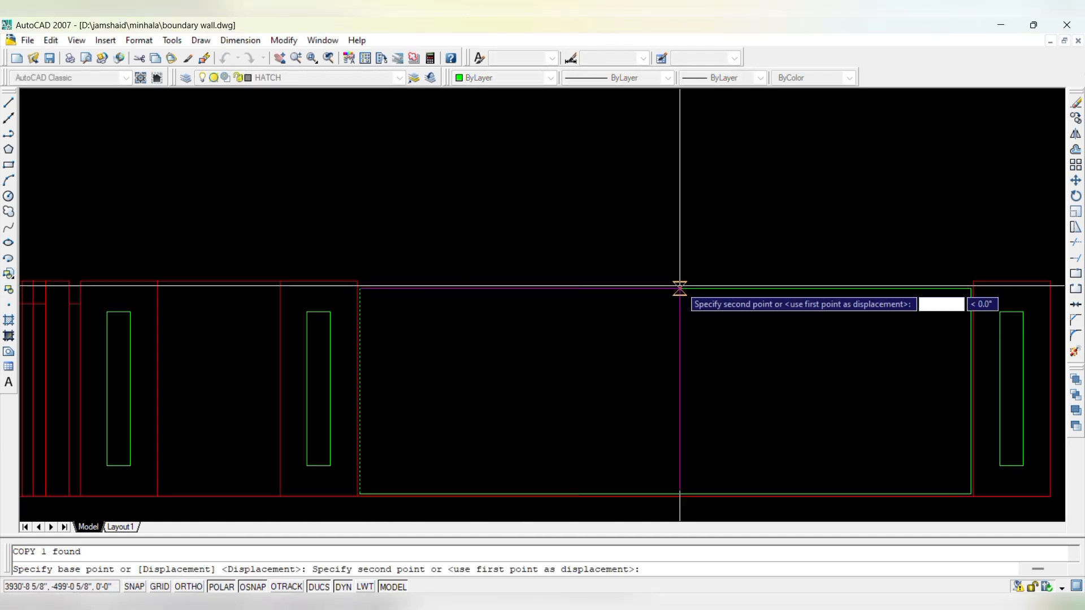
{"action": "left_click", "coordinate": [665, 288]}
{"action": "key", "text": "Escape"}
{"action": "type", "text": "o"}
{"action": "key", "text": "Return"}
{"action": "type", "text": "1"}
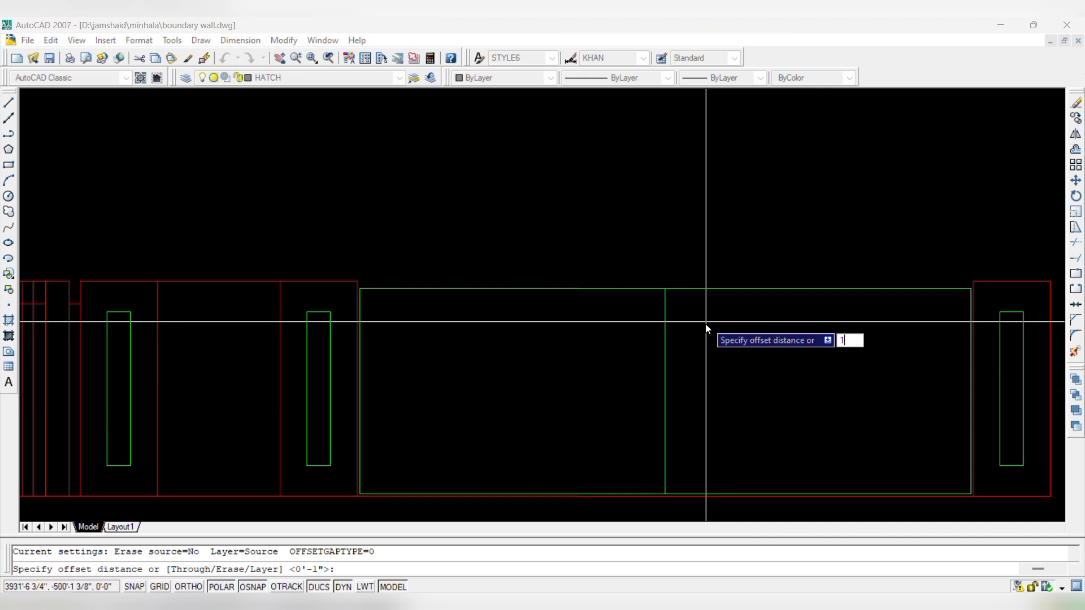
{"action": "key", "text": "Escape"}
- Offset the green frame's central vertical line by a small distance to both sides
{"action": "type", "text": "o"}
{"action": "key", "text": "Return"}
{"action": "type", "text": "."}
{"action": "key", "text": "Return"}
{"action": "scroll", "coordinate": [661, 311], "scroll_direction": "up", "scroll_amount": 3}
{"action": "left_click", "coordinate": [669, 306]}
{"action": "left_click", "coordinate": [713, 302]}
{"action": "scroll", "coordinate": [673, 294], "scroll_direction": "up", "scroll_amount": 4}
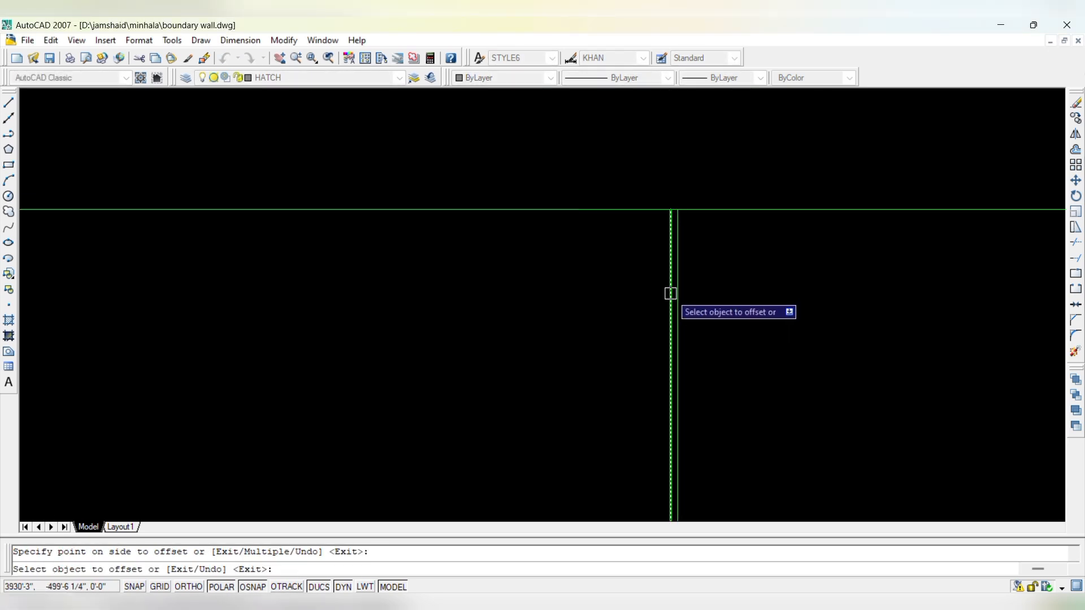
{"action": "scroll", "coordinate": [672, 281], "scroll_direction": "up", "scroll_amount": 2}
- Erase the original central vertical line between the two offset copies
{"action": "key", "text": "Escape"}
{"action": "left_click", "coordinate": [672, 280]}
{"action": "key", "text": "Delete"}
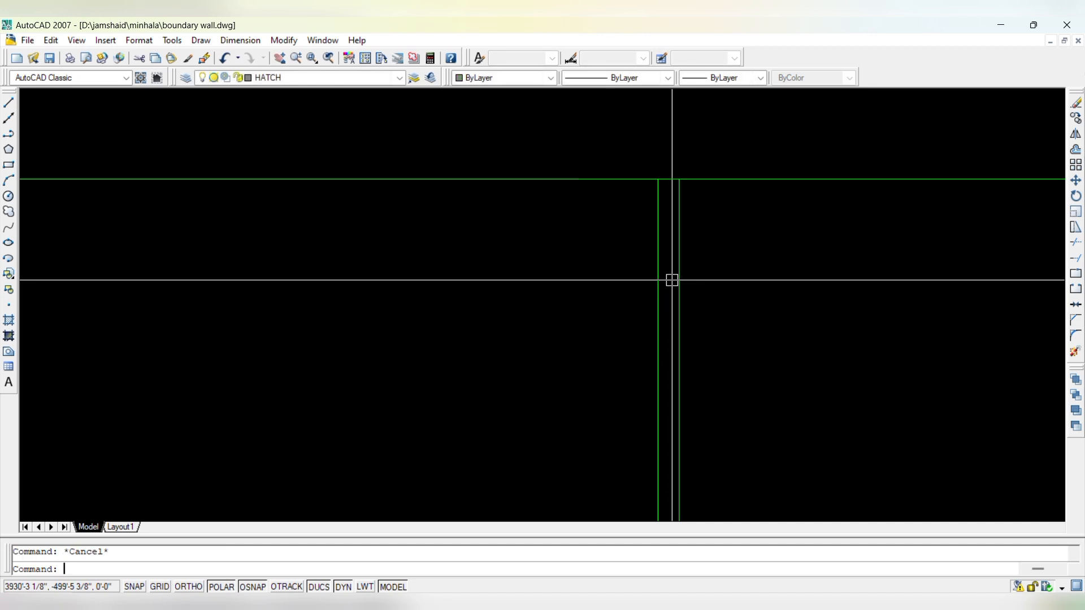
- Trim the green frame's top and bottom lines between the two central verticals to form two separate panels
{"action": "type", "text": "tr"}
{"action": "key", "text": "Return"}
{"action": "key", "text": "Return"}
{"action": "scroll", "coordinate": [659, 191], "scroll_direction": "down", "scroll_amount": 3}
{"action": "scroll", "coordinate": [669, 160], "scroll_direction": "down", "scroll_amount": 3}
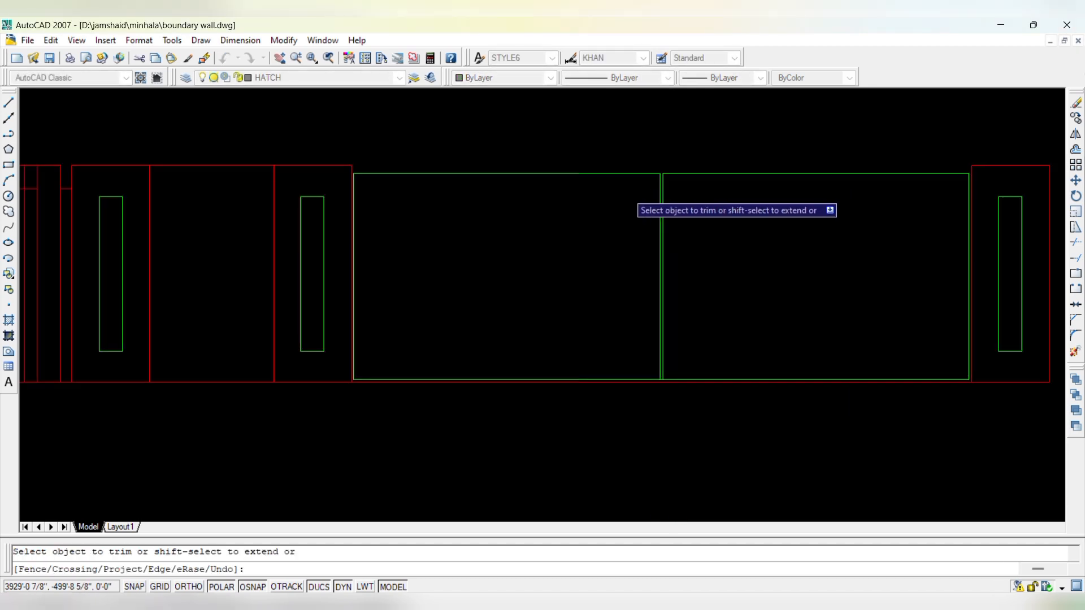
{"action": "scroll", "coordinate": [663, 375], "scroll_direction": "up", "scroll_amount": 5}
{"action": "key", "text": "Escape"}
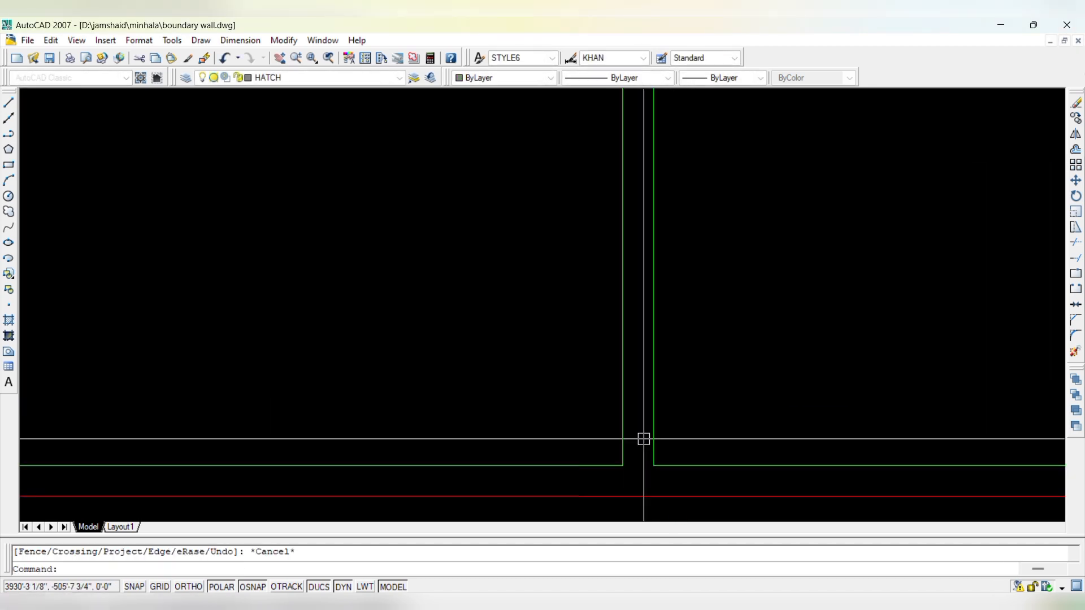
- Create a boundary polyline from an internal point in the left half of the 20' green frame
{"action": "type", "text": "bo"}
{"action": "key", "text": "Return"}
{"action": "key", "text": "Return"}
{"action": "scroll", "coordinate": [642, 438], "scroll_direction": "down", "scroll_amount": 5}
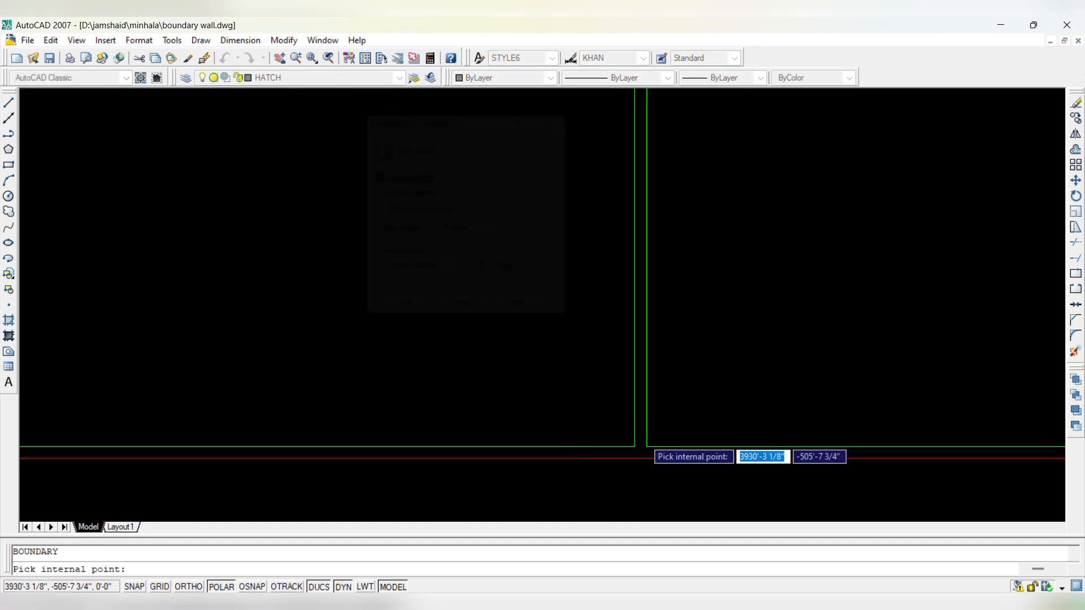
{"action": "scroll", "coordinate": [502, 364], "scroll_direction": "down", "scroll_amount": 3}
{"action": "left_click", "coordinate": [503, 334]}
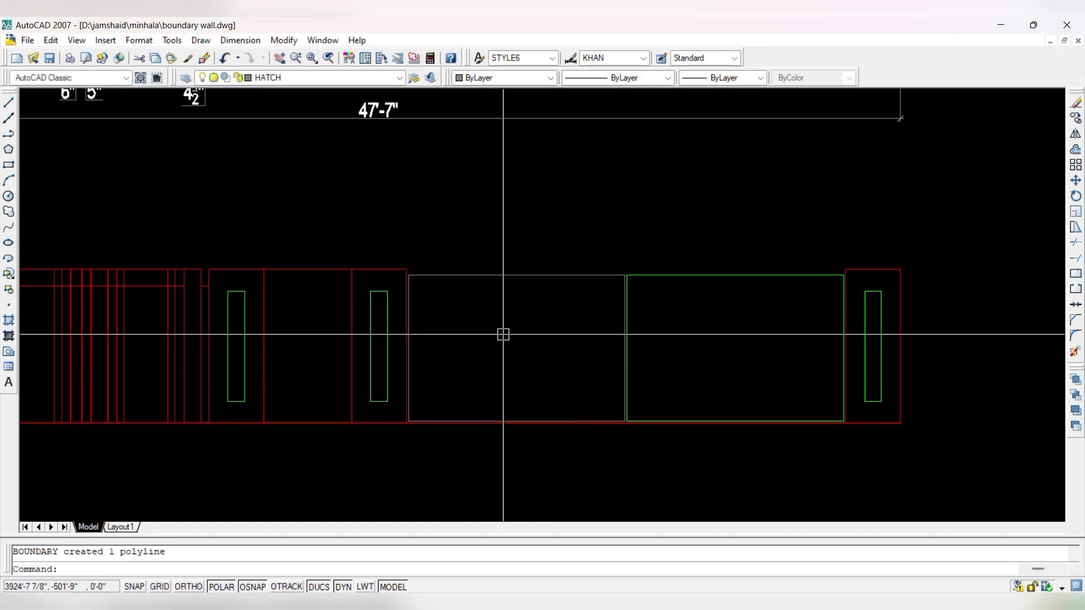
{"action": "type", "text": "o"}
{"action": "key", "text": "Return"}
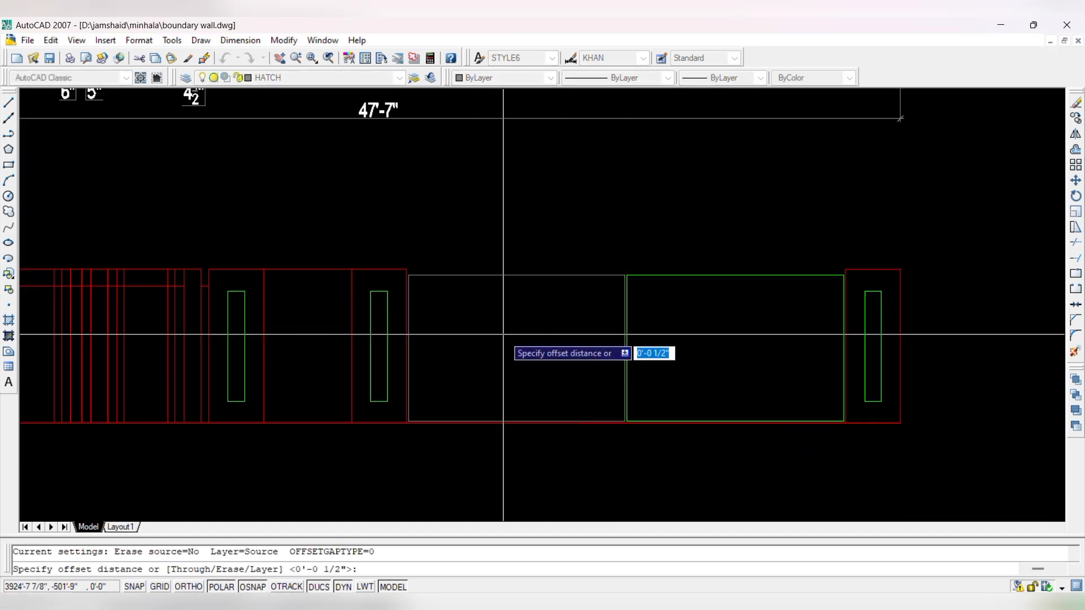
{"action": "key", "text": "Return"}
{"action": "left_click", "coordinate": [519, 275]}
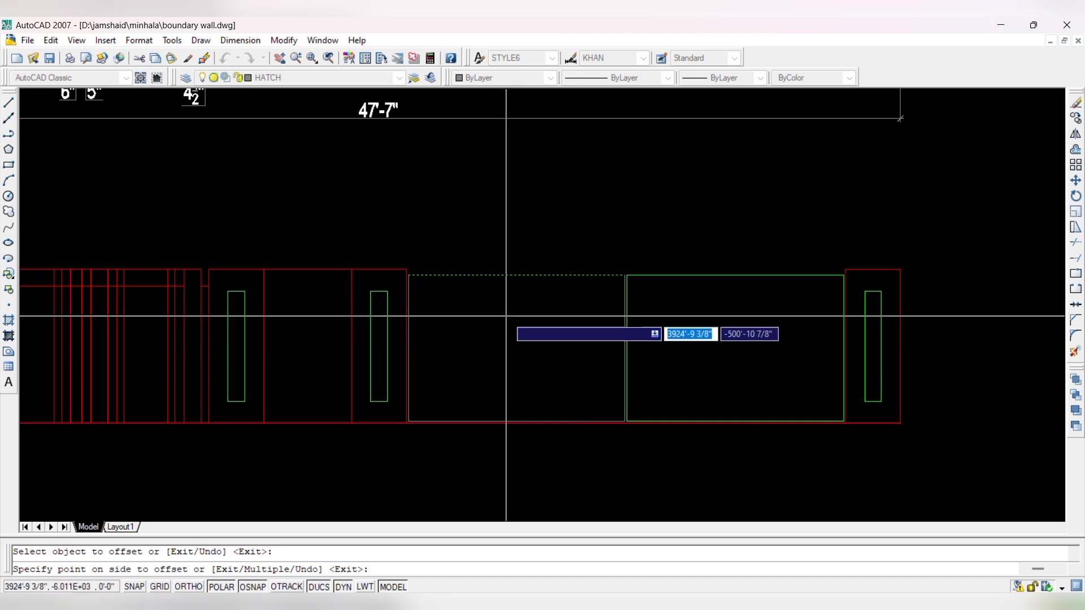
{"action": "scroll", "coordinate": [496, 275], "scroll_direction": "up", "scroll_amount": 3}
{"action": "key", "text": "Escape"}
{"action": "left_click", "coordinate": [496, 276]}
{"action": "key", "text": "Escape"}
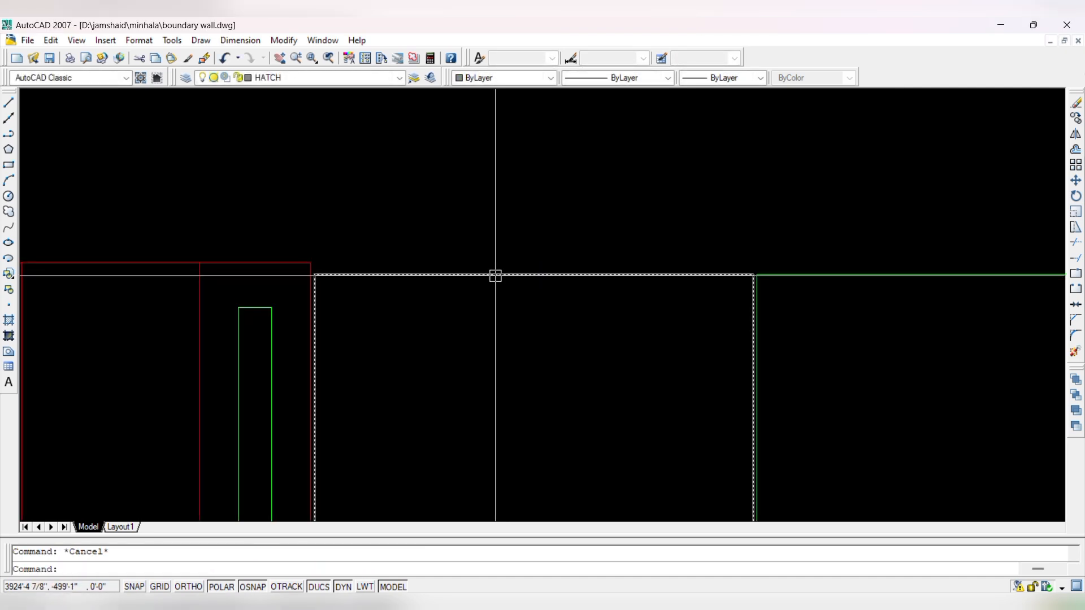
- Offset the left panel's boundary polyline inward by a small distance and erase the original outer outline
{"action": "type", "text": "o"}
{"action": "key", "text": "Return"}
{"action": "key", "text": "Return"}
{"action": "left_click", "coordinate": [495, 275]}
{"action": "left_click", "coordinate": [479, 284]}
{"action": "key", "text": "Escape"}
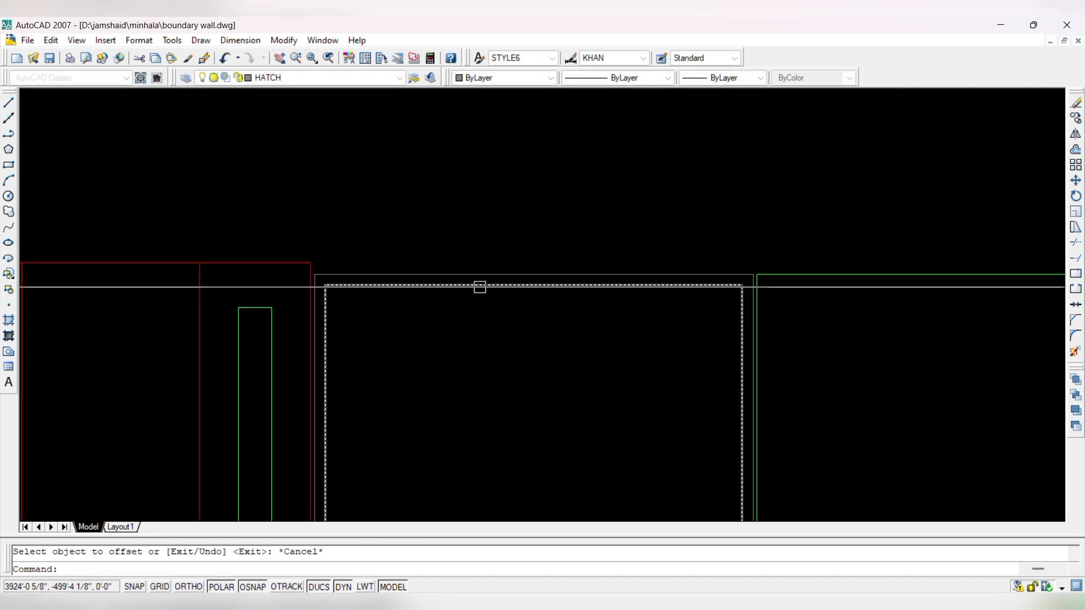
{"action": "left_click", "coordinate": [479, 274]}
{"action": "key", "text": "Delete"}
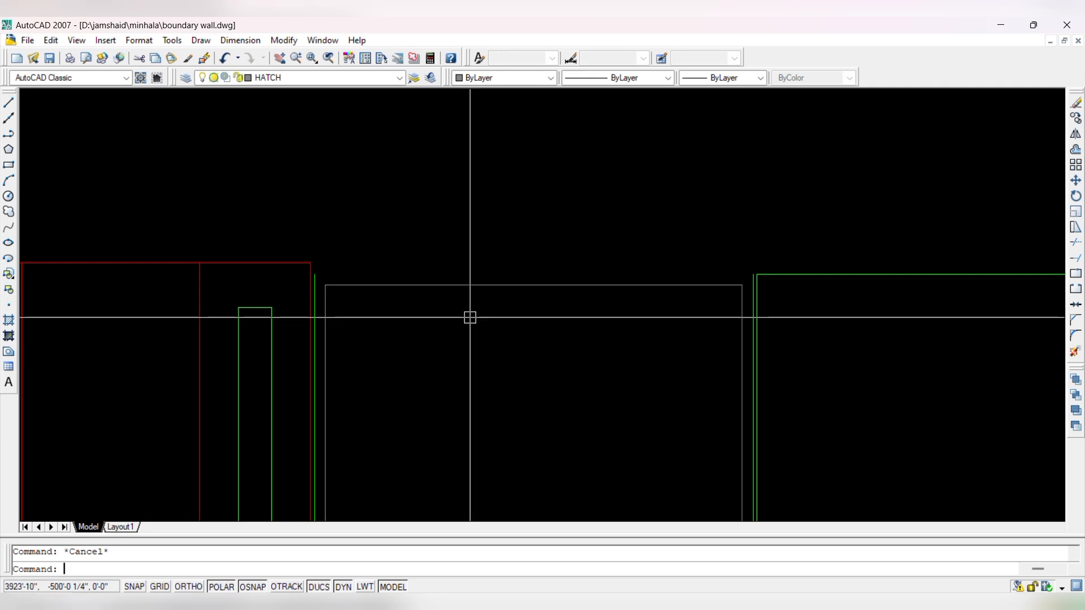
- Redraw the left panel's top edge as a line between the upper ends of its two vertical sides
{"action": "type", "text": "l"}
{"action": "key", "text": "Return"}
{"action": "left_click", "coordinate": [314, 274]}
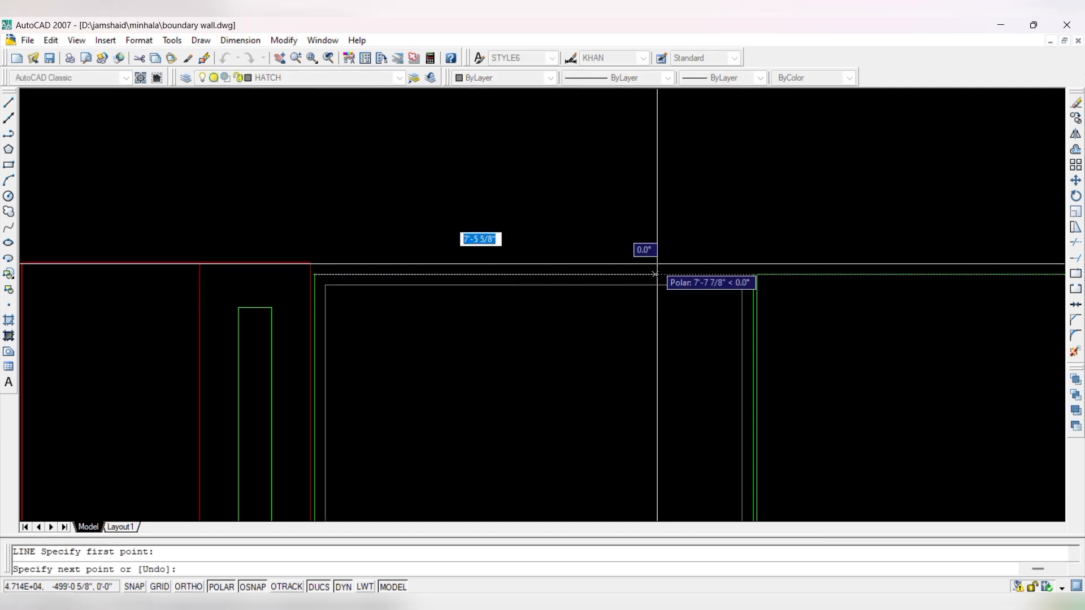
{"action": "left_click", "coordinate": [753, 275]}
{"action": "key", "text": "Escape"}
{"action": "key", "text": "Escape"}
- Offset the left panel's inner outline inward by 1" and erase the outline it was offset from
{"action": "scroll", "coordinate": [735, 287], "scroll_direction": "up", "scroll_amount": 3}
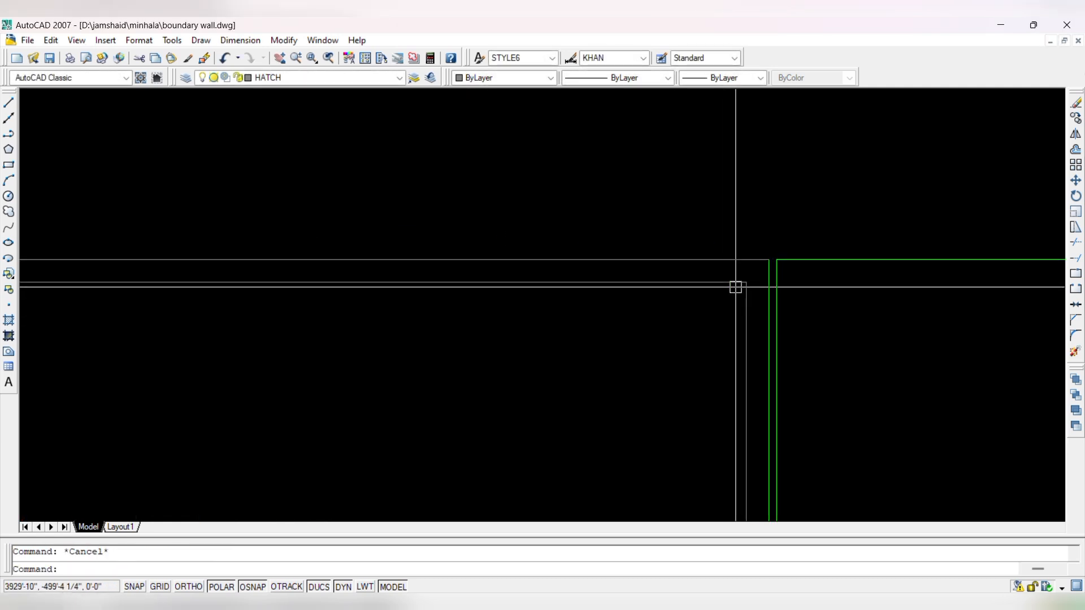
{"action": "type", "text": "o"}
{"action": "key", "text": "Return"}
{"action": "type", "text": "1"}
{"action": "key", "text": "Return"}
{"action": "left_click", "coordinate": [712, 288]}
{"action": "left_click", "coordinate": [697, 314]}
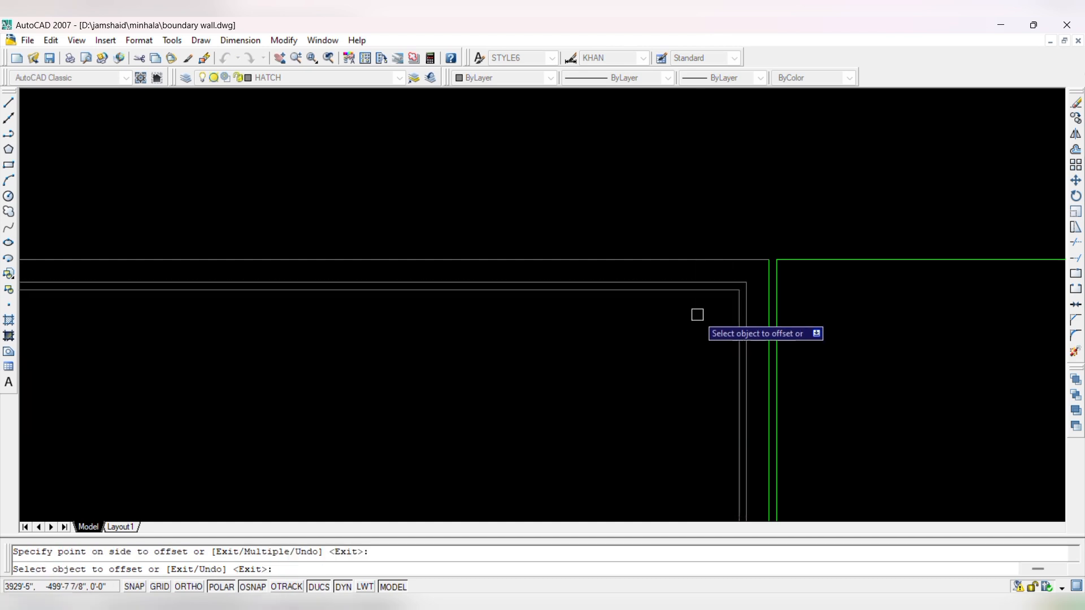
{"action": "key", "text": "Escape"}
{"action": "key", "text": "Escape"}
{"action": "key", "text": "Delete"}
- Match the properties of the green vertical line onto the left panel's top edge and inner frame
{"action": "type", "text": "ma"}
{"action": "key", "text": "Return"}
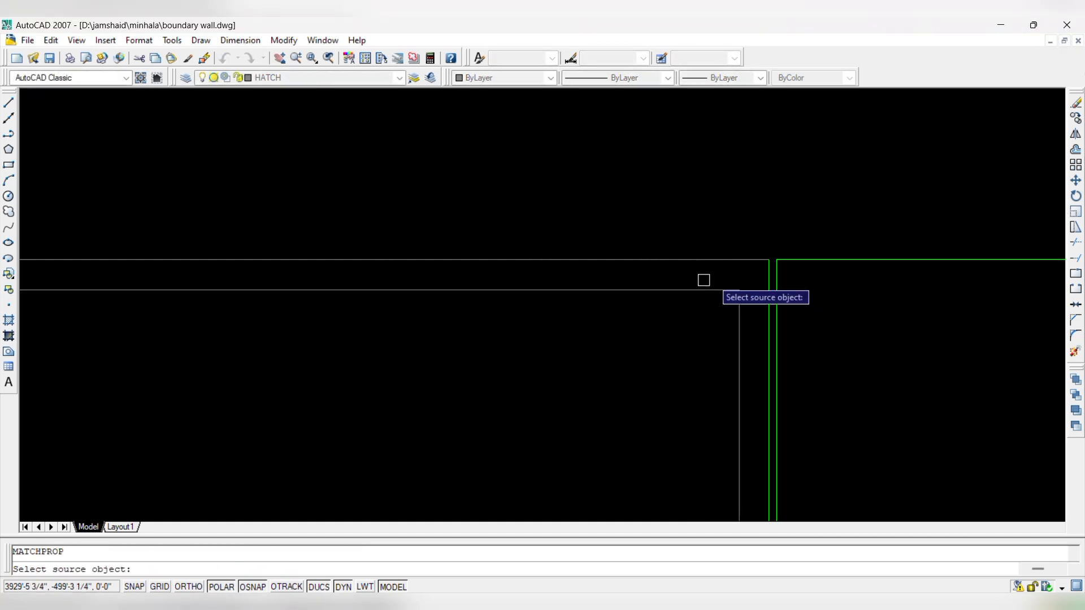
{"action": "left_click", "coordinate": [767, 291]}
{"action": "left_click", "coordinate": [755, 223]}
{"action": "left_click", "coordinate": [690, 329]}
{"action": "key", "text": "Escape"}
{"action": "key", "text": "Escape"}
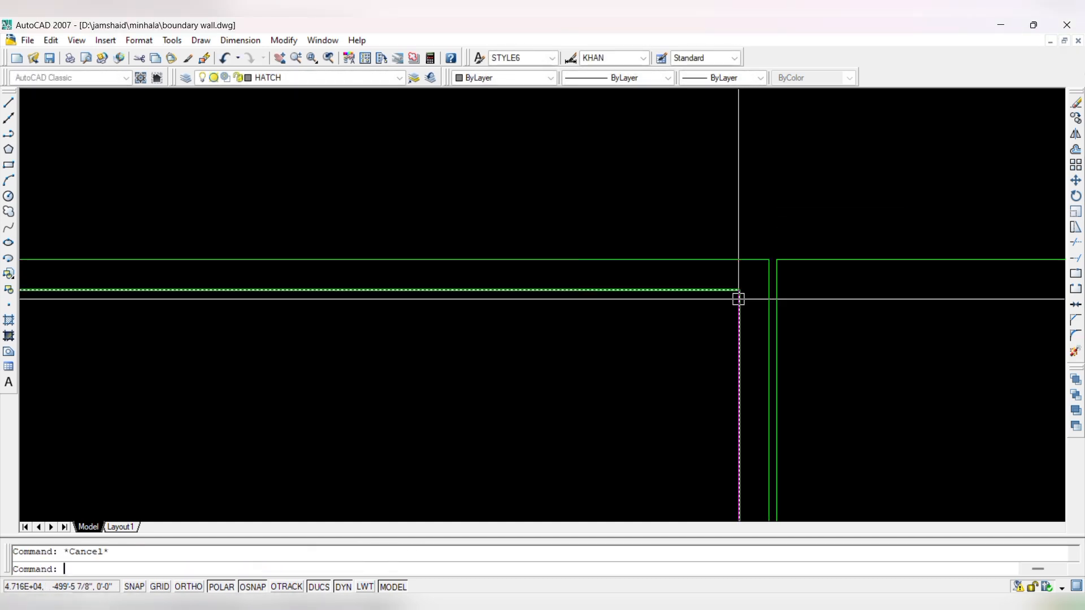
- Copy the left panel's inner frame into the right panel, using the panels' matching upper corners as reference points
{"action": "left_click", "coordinate": [738, 300]}
{"action": "type", "text": "co"}
{"action": "key", "text": "Return"}
{"action": "scroll", "coordinate": [654, 315], "scroll_direction": "down", "scroll_amount": 3}
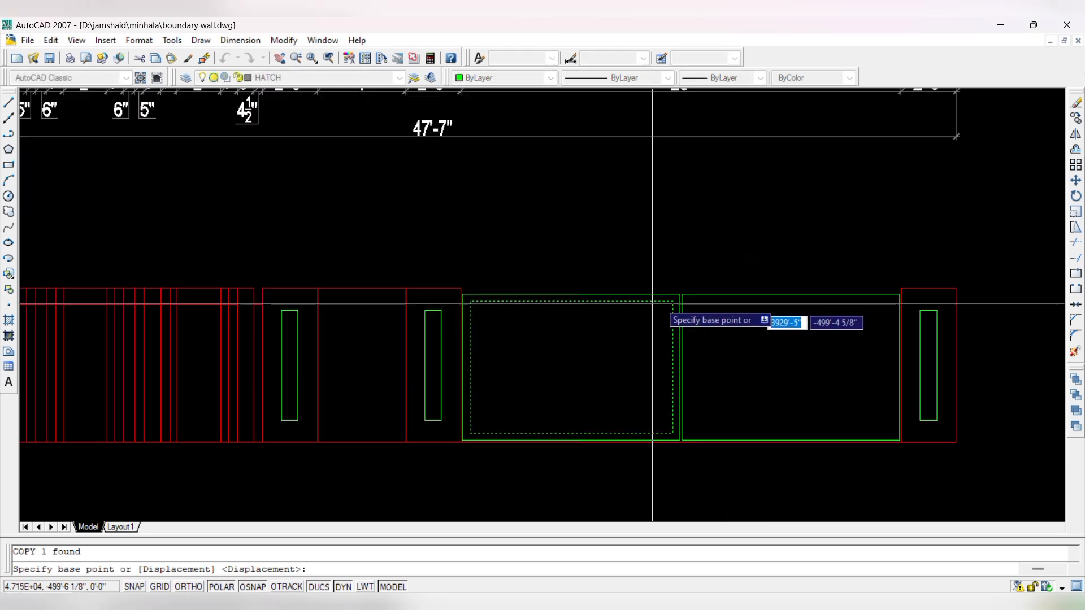
{"action": "scroll", "coordinate": [675, 303], "scroll_direction": "up", "scroll_amount": 5}
{"action": "left_click", "coordinate": [672, 315]}
{"action": "scroll", "coordinate": [498, 271], "scroll_direction": "down", "scroll_amount": 3}
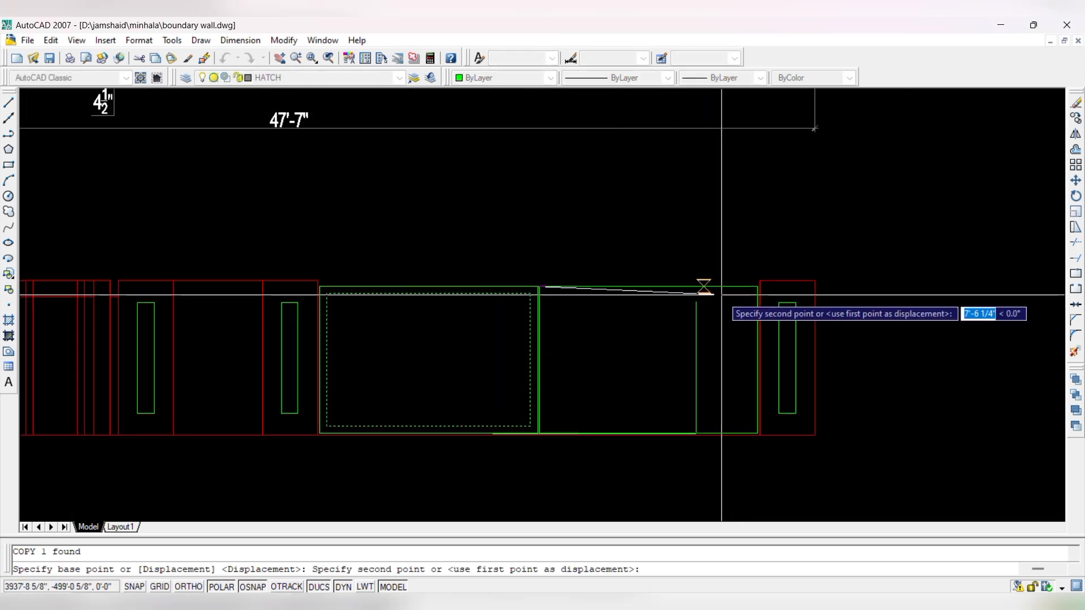
{"action": "scroll", "coordinate": [735, 294], "scroll_direction": "up", "scroll_amount": 4}
{"action": "left_click", "coordinate": [743, 264]}
{"action": "key", "text": "Escape"}
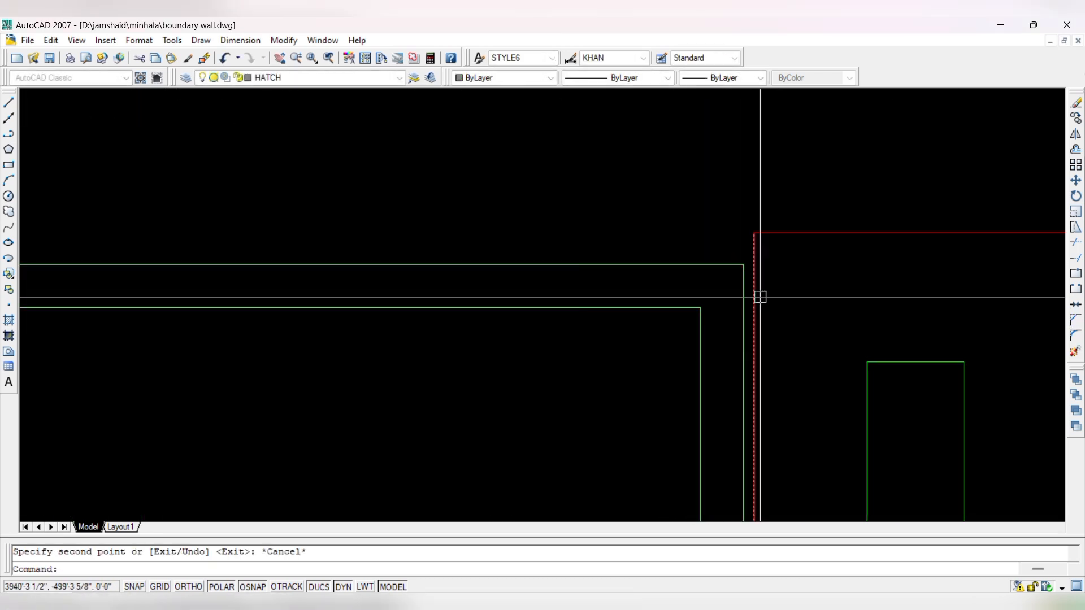
{"action": "type", "text": "l"}
{"action": "key", "text": "Return"}
{"action": "left_click", "coordinate": [755, 231]}
{"action": "scroll", "coordinate": [815, 292], "scroll_direction": "down", "scroll_amount": 4}
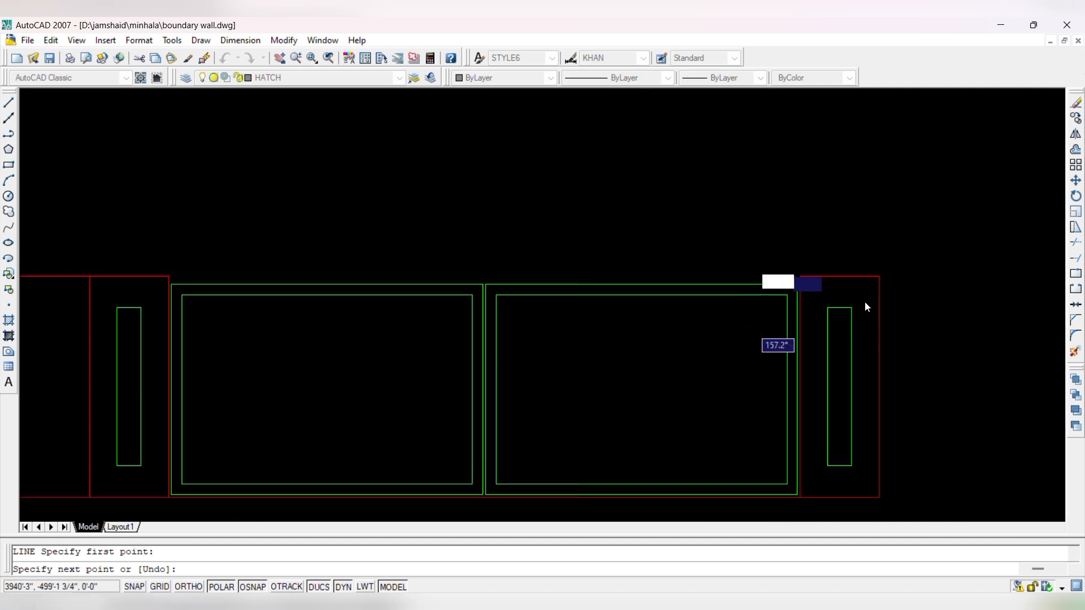
{"action": "key", "text": "Escape"}
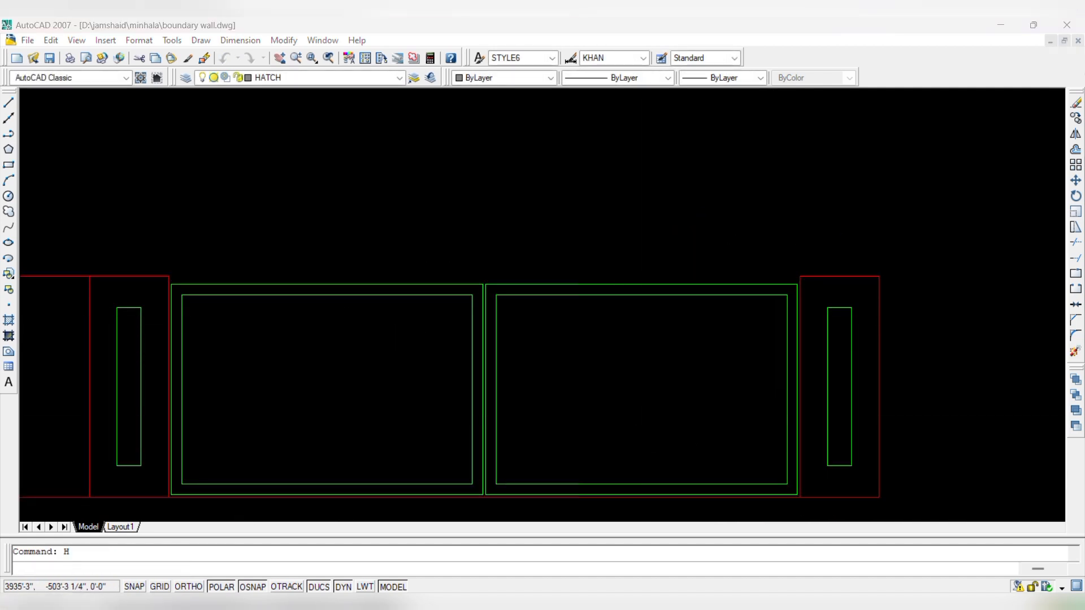
- Hatch the inside of the left panel's inner frame with the ANSI31 pattern at angle 45 and scale 1
{"action": "key", "text": "Return"}
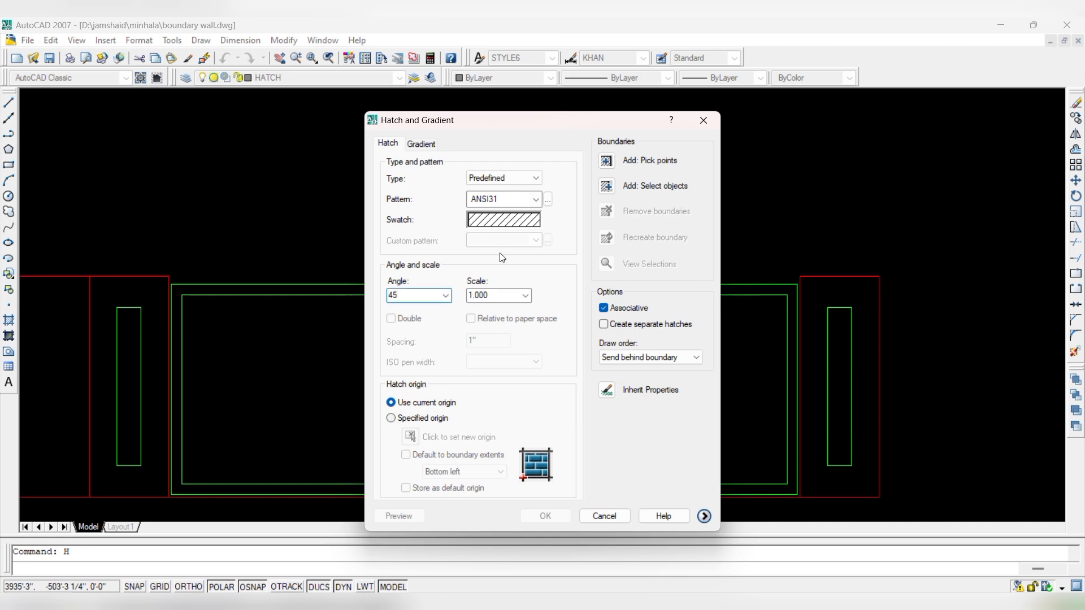
{"action": "left_click", "coordinate": [603, 163]}
{"action": "left_click", "coordinate": [400, 374]}
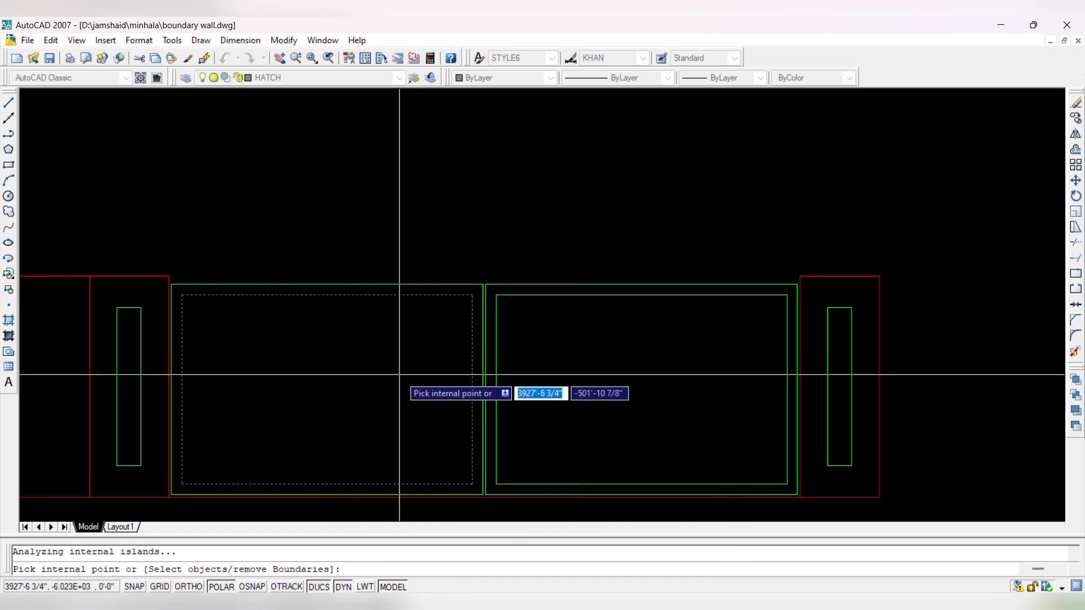
{"action": "key", "text": "Return"}
{"action": "key", "text": "Return"}
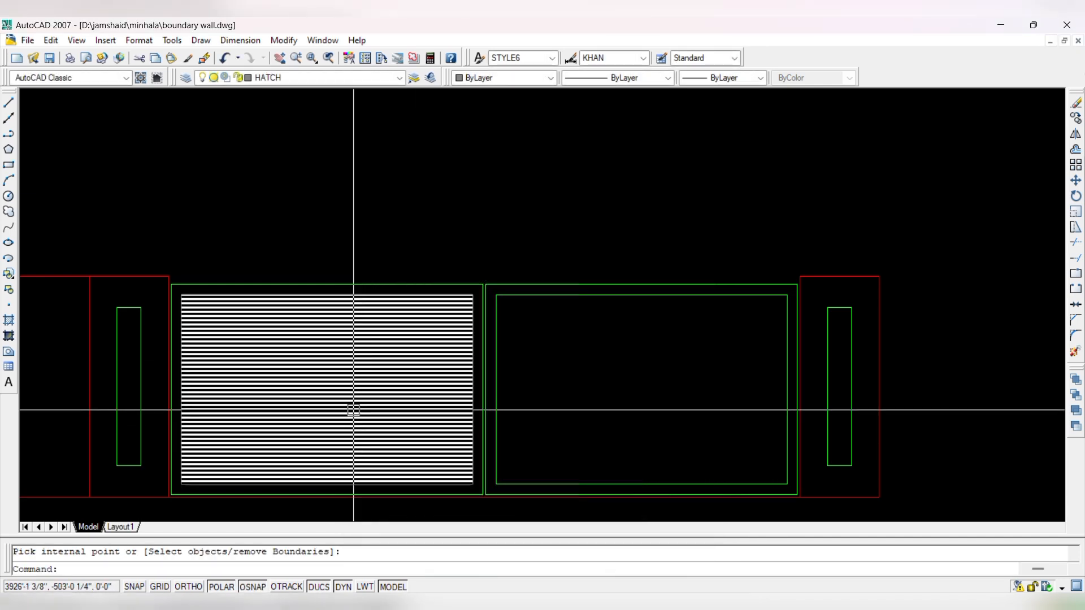
- Set the left panel hatch's angle to 135 and its scale to 6
{"action": "double_click", "coordinate": [339, 427]}
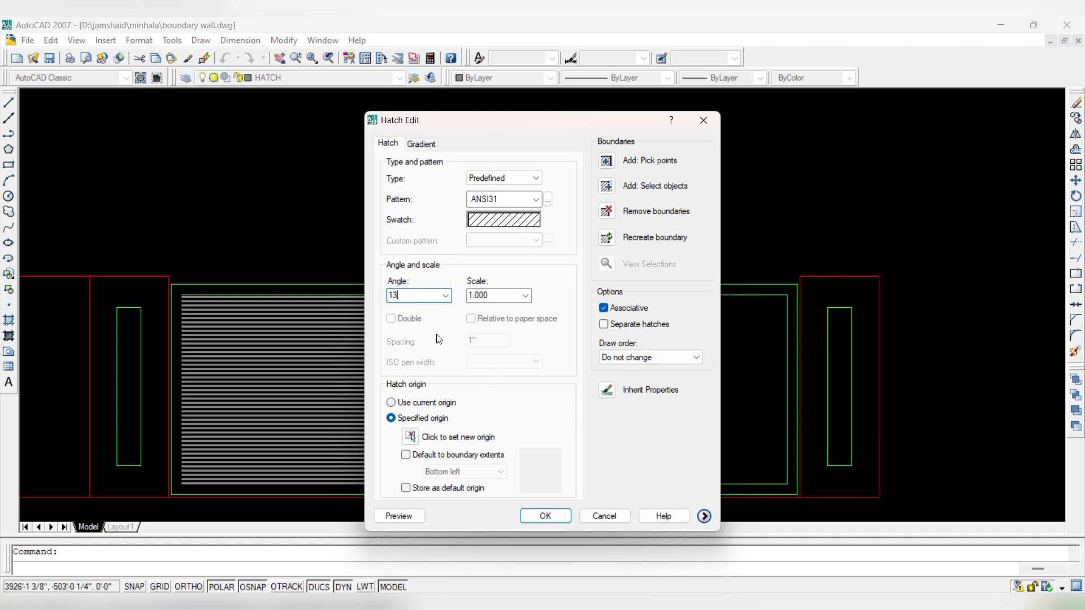
{"action": "left_click", "coordinate": [542, 521]}
{"action": "scroll", "coordinate": [447, 427], "scroll_direction": "up", "scroll_amount": 6}
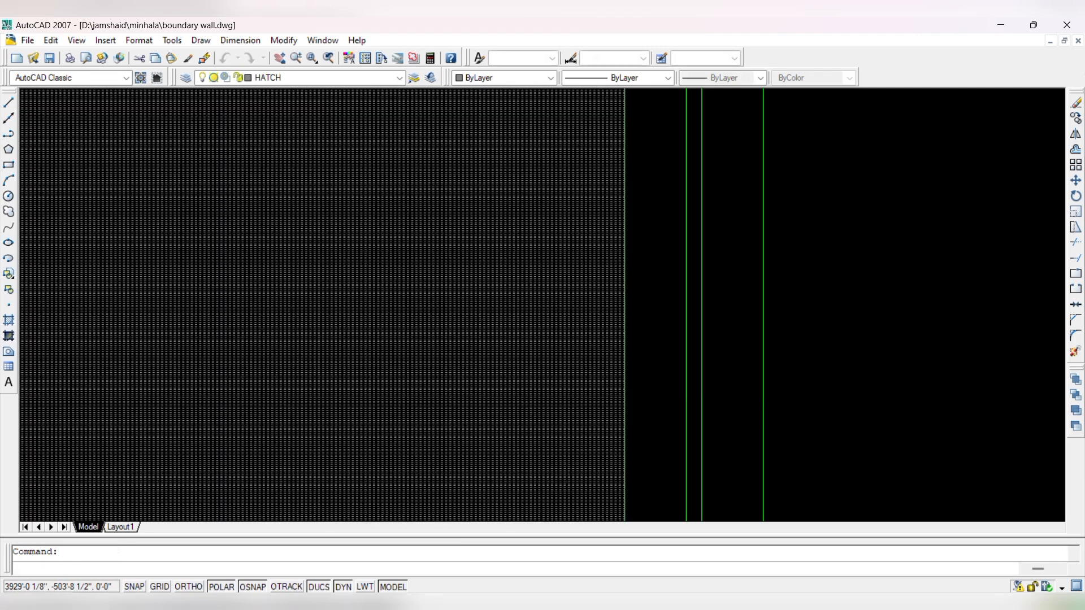
{"action": "double_click", "coordinate": [440, 352]}
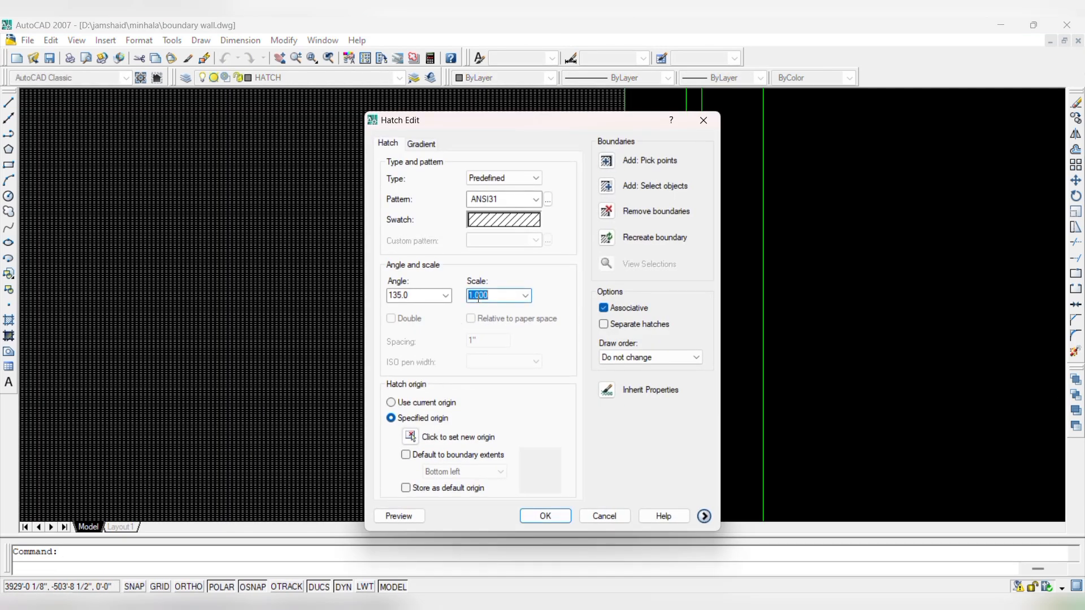
{"action": "type", "text": "6"}
{"action": "key", "text": "Return"}
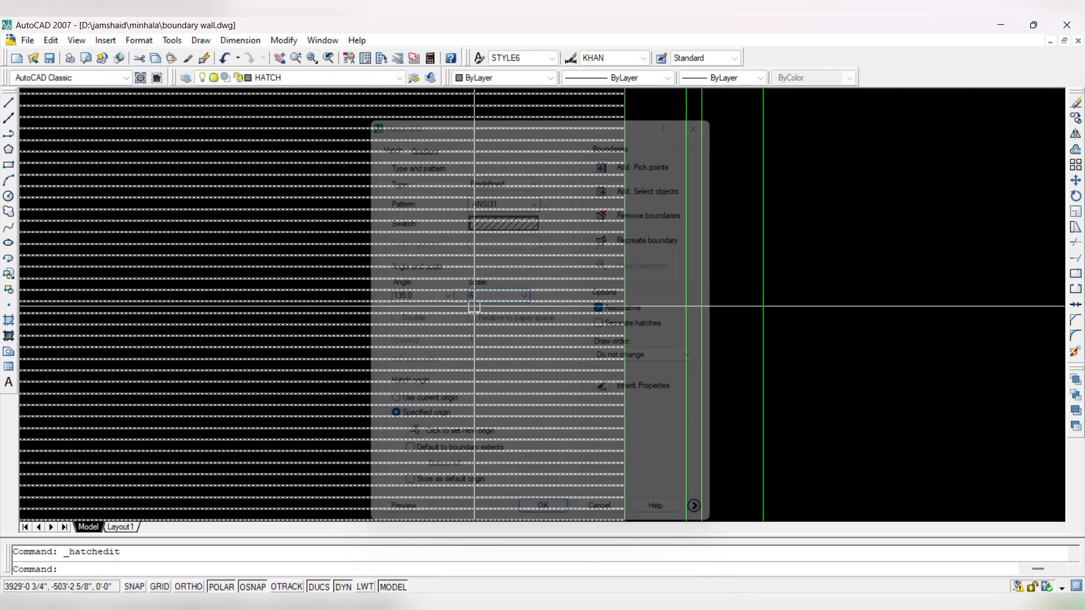
- Try the left panel's hatch at scale 12 and at scale 15
{"action": "scroll", "coordinate": [584, 336], "scroll_direction": "down", "scroll_amount": 5}
{"action": "double_click", "coordinate": [371, 331]}
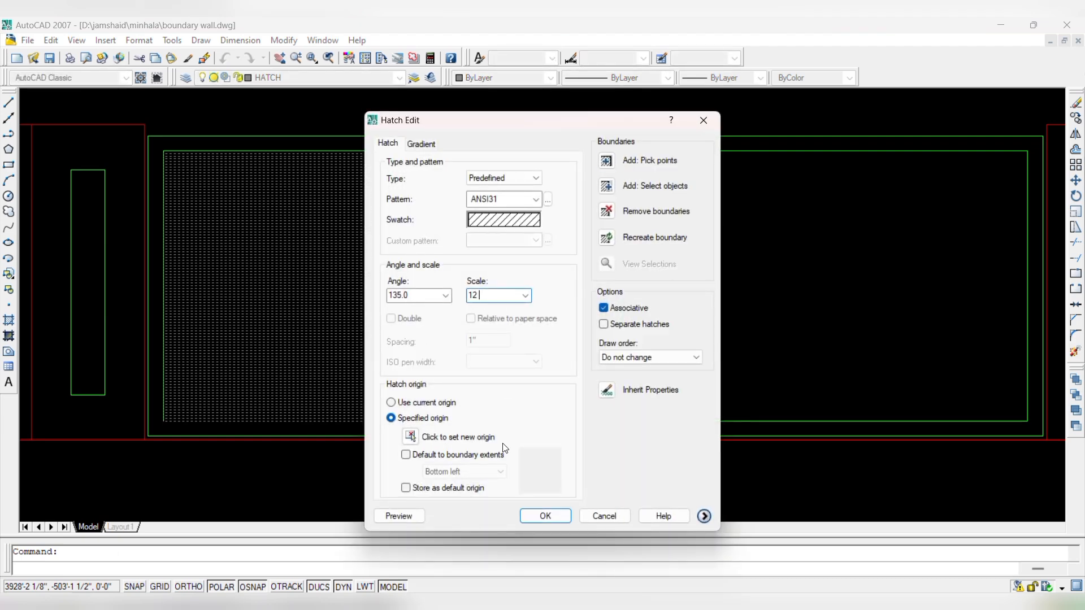
{"action": "left_click", "coordinate": [545, 516]}
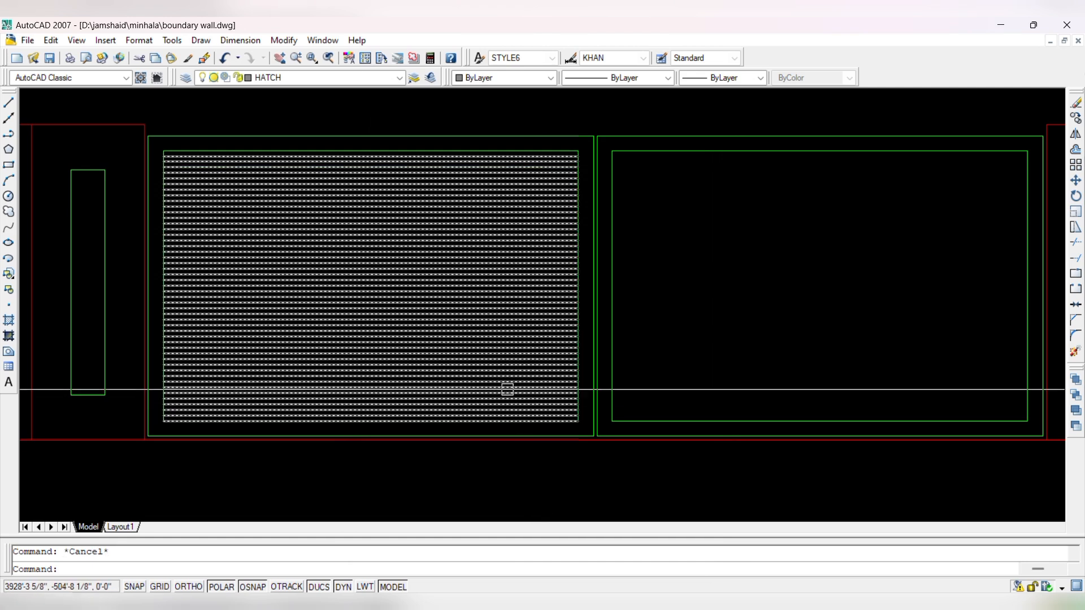
{"action": "double_click", "coordinate": [425, 308]}
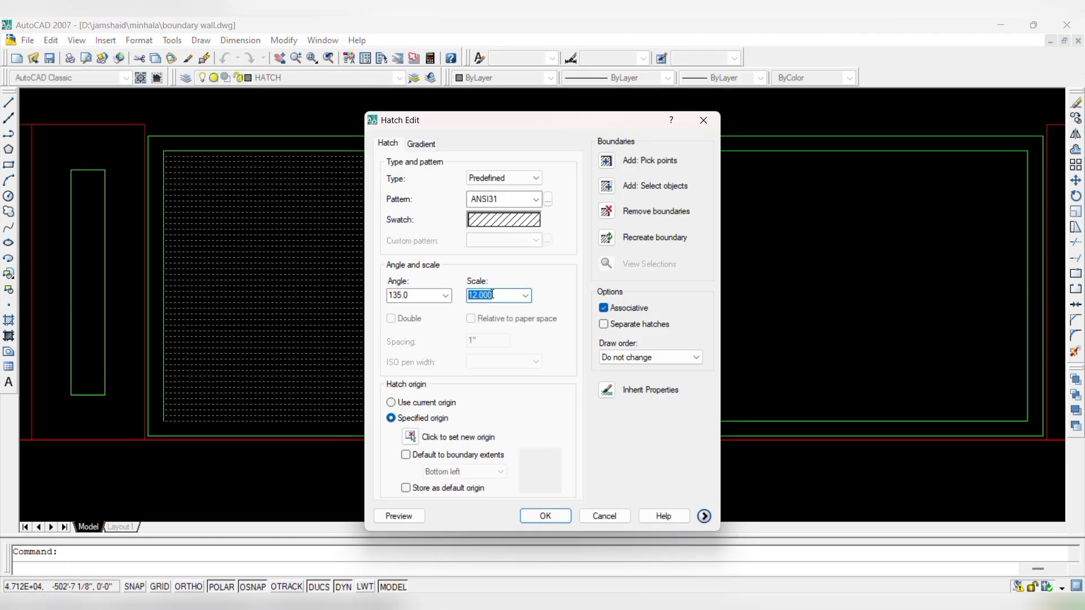
{"action": "left_click", "coordinate": [545, 516]}
- Set the left panel hatch's angle to 45 so its lines run vertically
{"action": "double_click", "coordinate": [437, 321]}
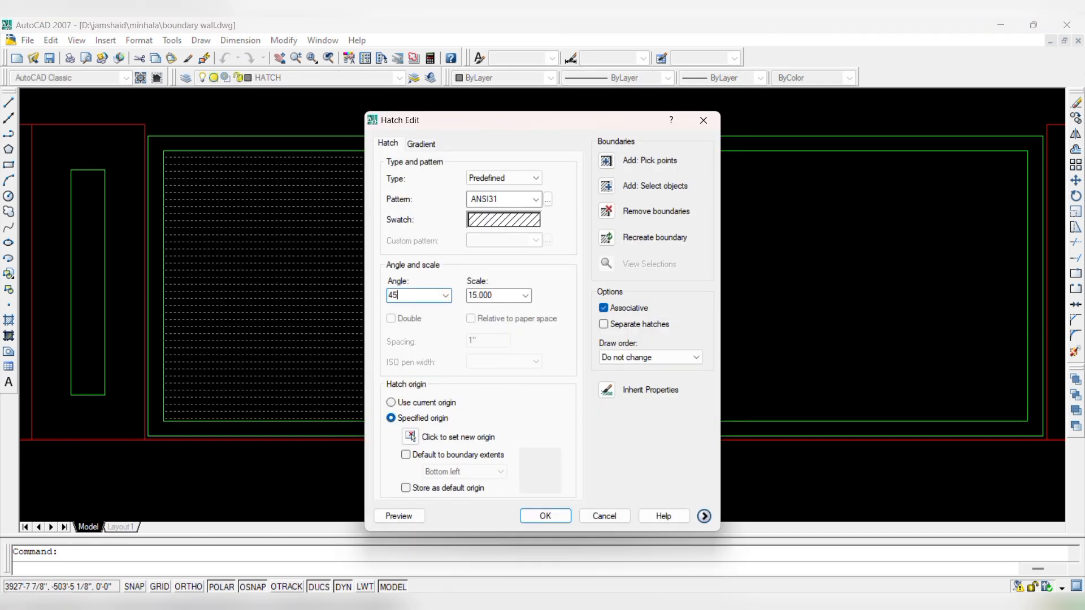
{"action": "left_click", "coordinate": [544, 516]}
{"action": "key", "text": "Escape"}
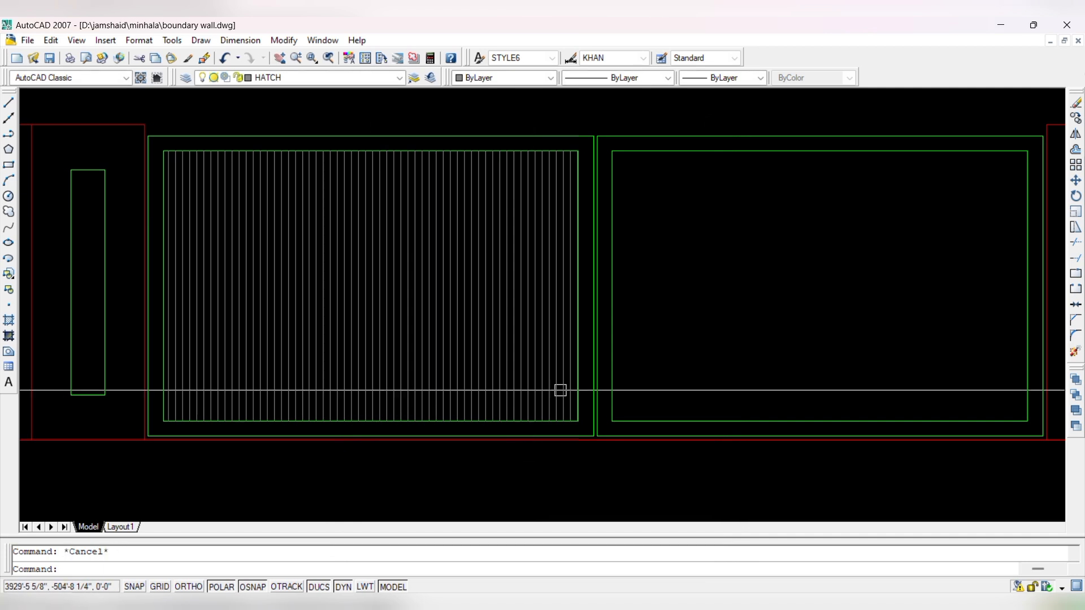
{"action": "scroll", "coordinate": [560, 373], "scroll_direction": "down", "scroll_amount": 3}
{"action": "left_click", "coordinate": [558, 333]}
{"action": "type", "text": "mi"}
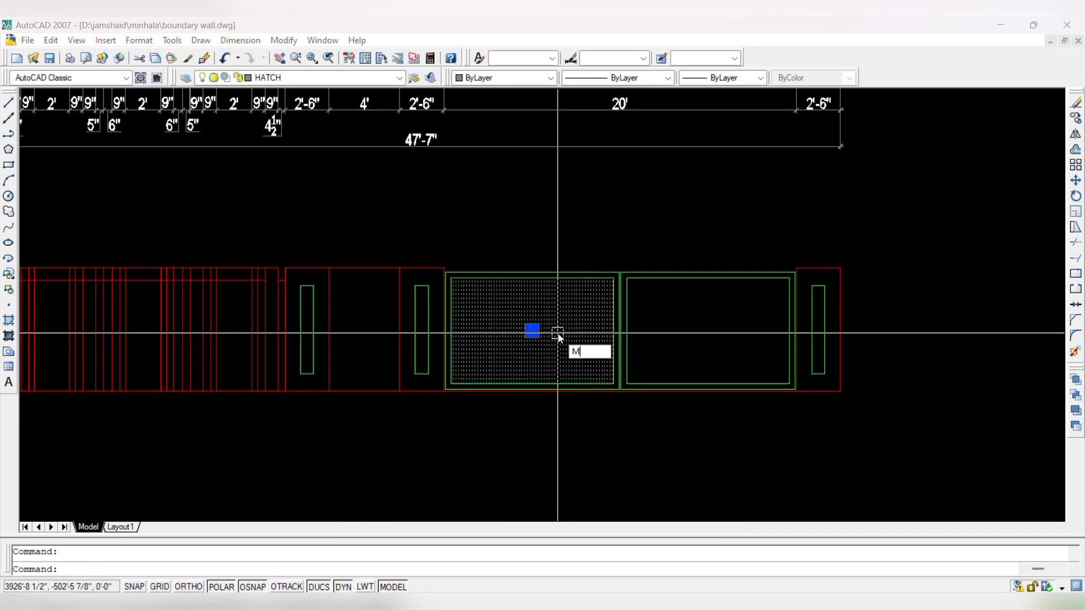
{"action": "key", "text": "Return"}
{"action": "scroll", "coordinate": [618, 415], "scroll_direction": "up", "scroll_amount": 5}
{"action": "key", "text": "Escape"}
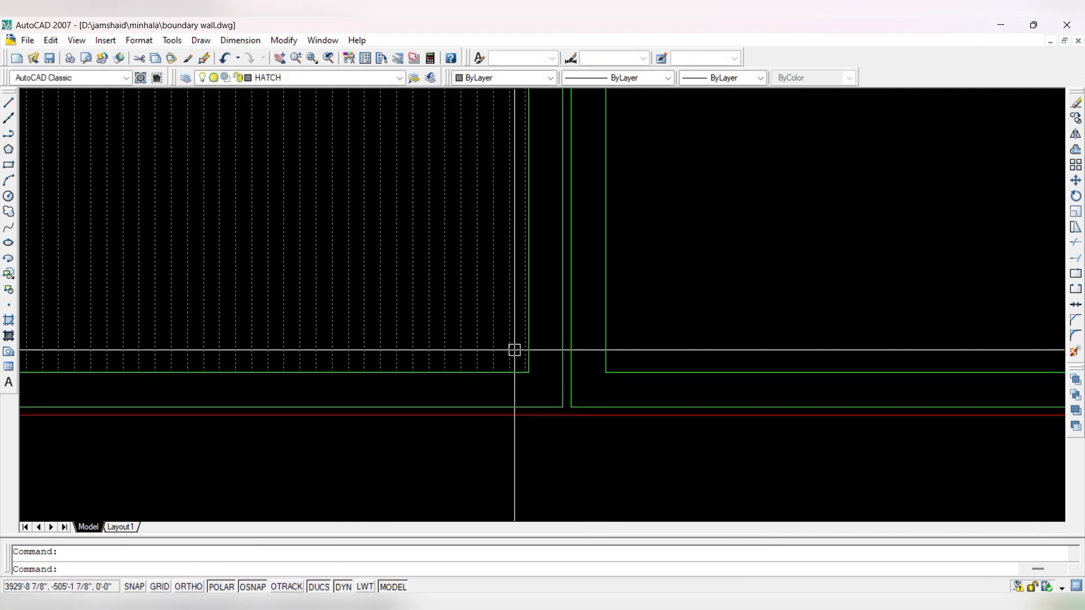
{"action": "type", "text": "C"}
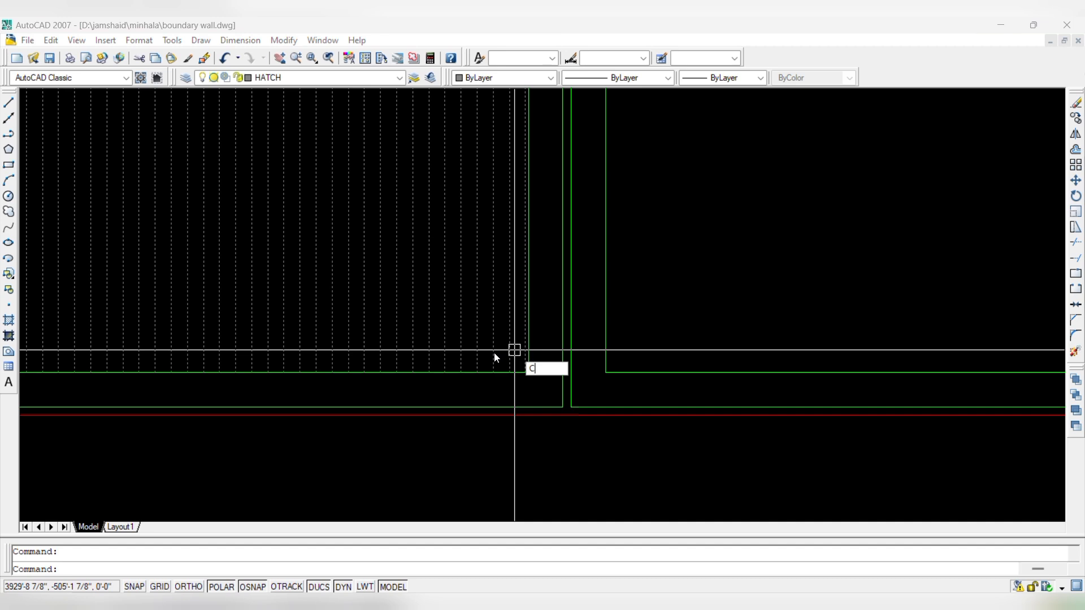
{"action": "key", "text": "Escape"}
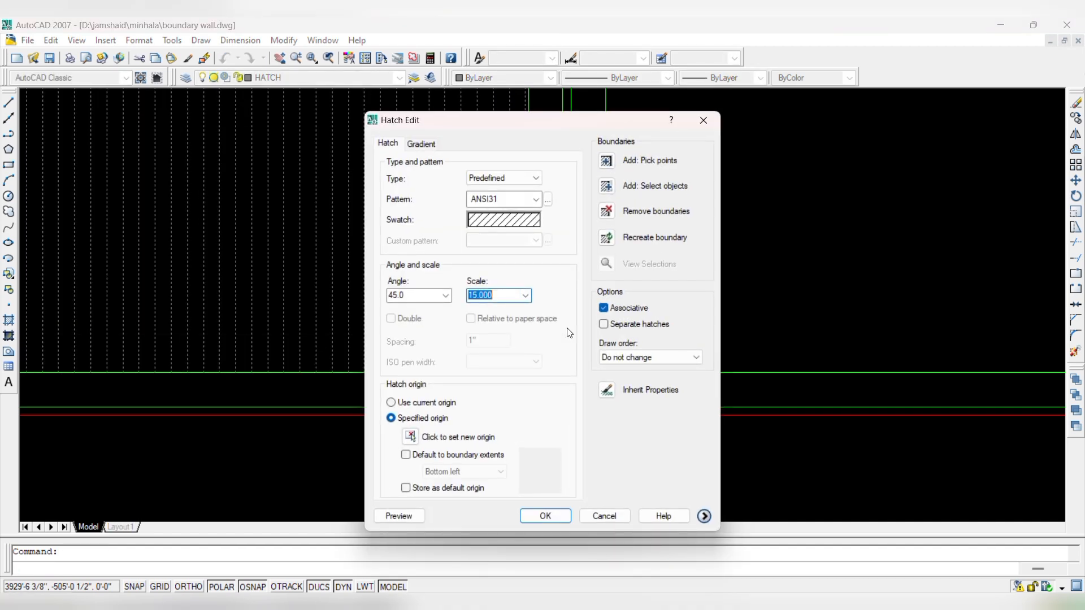
- Set the left panel hatch's scale to 40, and fine-tune it to a slightly smaller scale
{"action": "key", "text": "Return"}
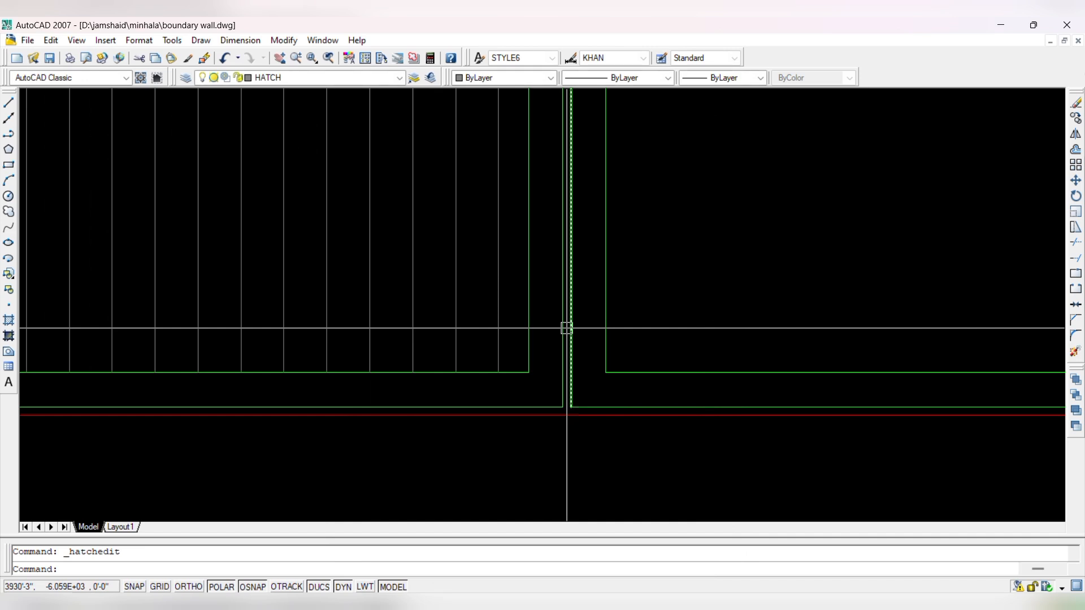
{"action": "scroll", "coordinate": [566, 327], "scroll_direction": "down", "scroll_amount": 3}
{"action": "left_click", "coordinate": [493, 298]}
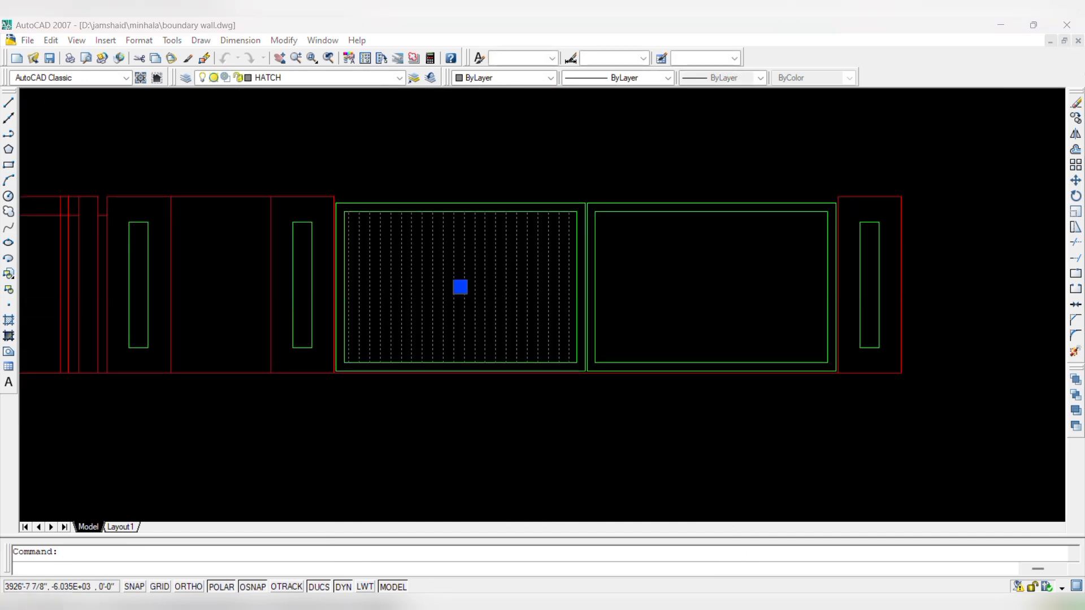
{"action": "double_click", "coordinate": [463, 302]}
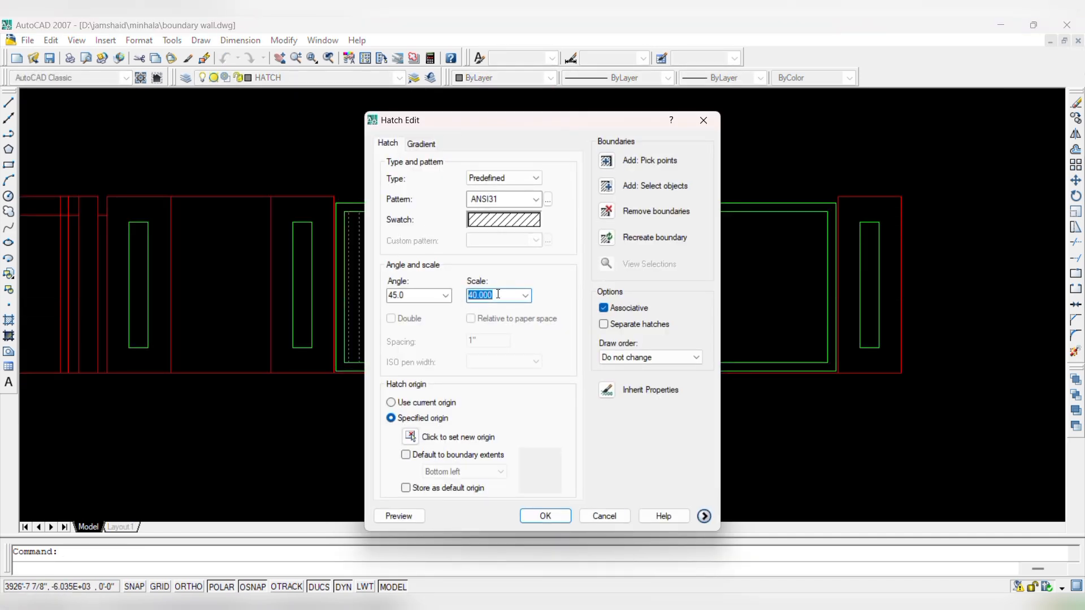
{"action": "key", "text": "Return"}
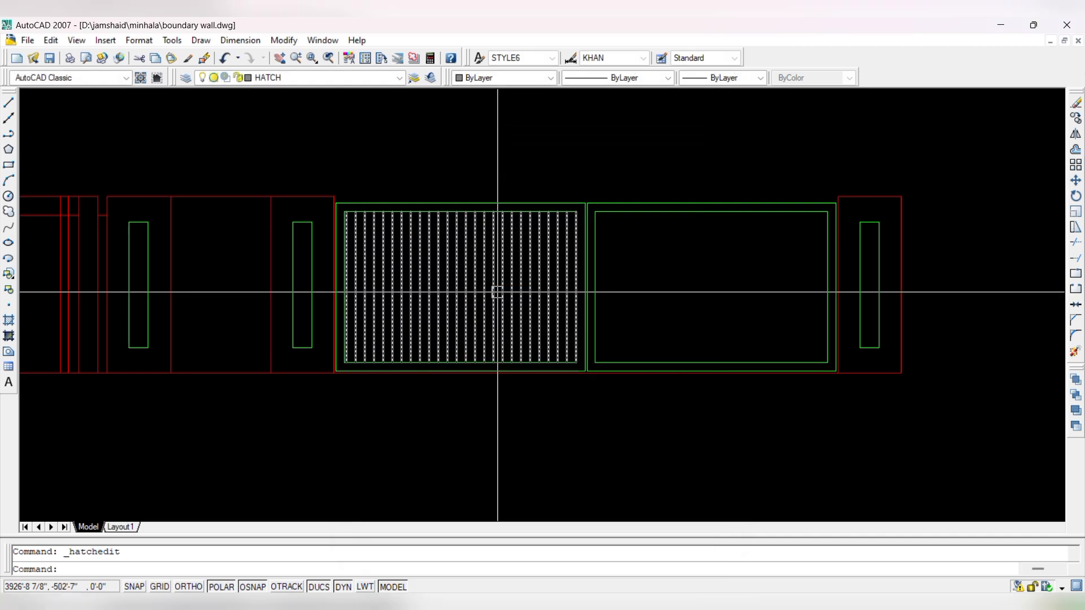
- Copy the left panel's vertical-line hatch into the right panel, aligned with the lower-right corner of its inner frame
{"action": "type", "text": "co"}
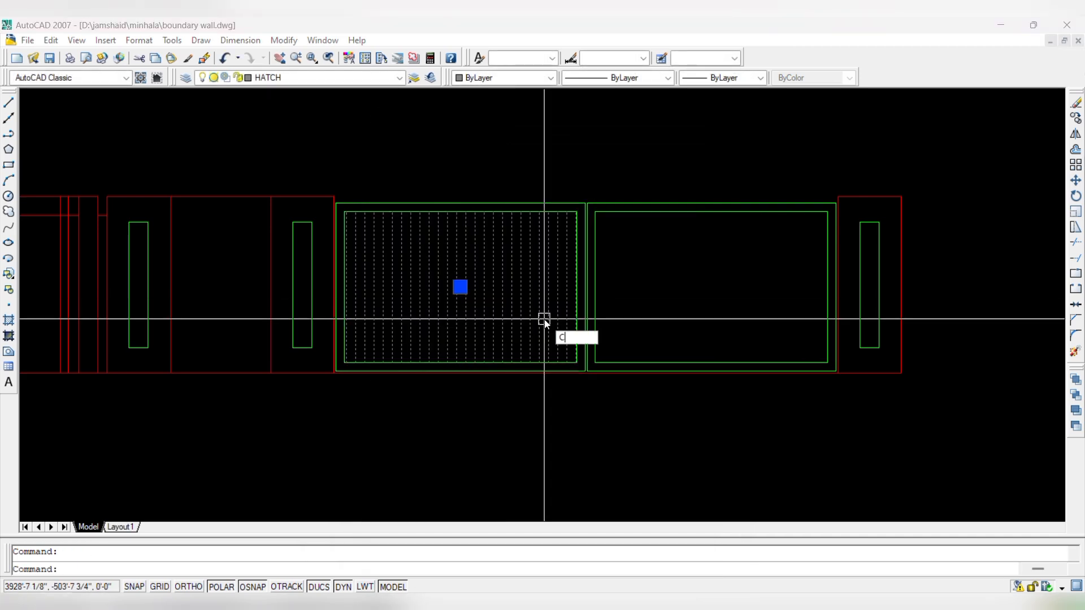
{"action": "key", "text": "Return"}
{"action": "scroll", "coordinate": [582, 367], "scroll_direction": "up", "scroll_amount": 5}
{"action": "left_click", "coordinate": [590, 380]}
{"action": "scroll", "coordinate": [590, 380], "scroll_direction": "down", "scroll_amount": 5}
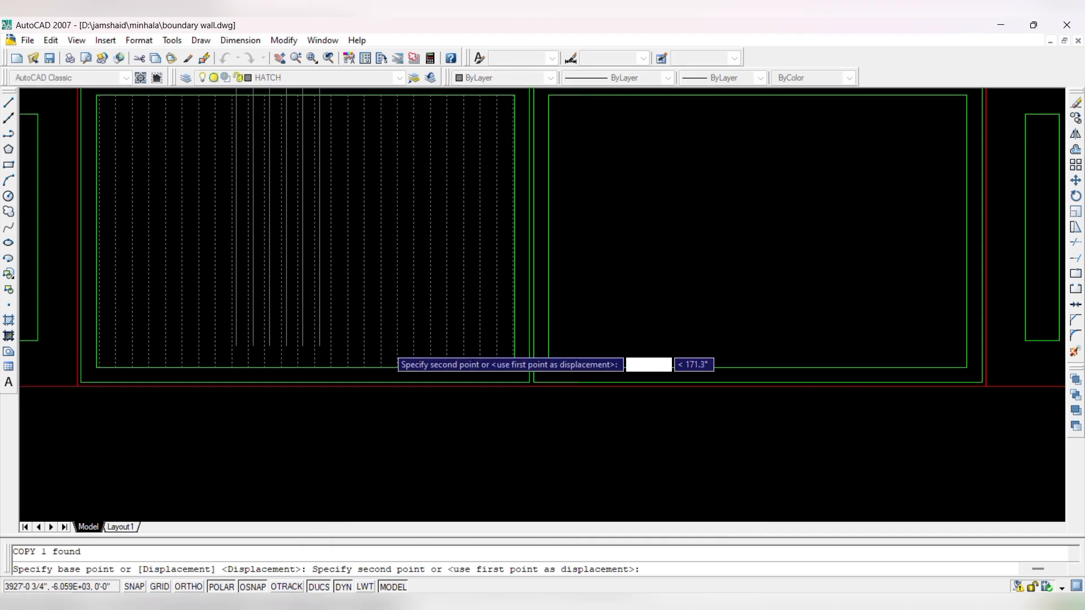
{"action": "scroll", "coordinate": [650, 353], "scroll_direction": "up", "scroll_amount": 6}
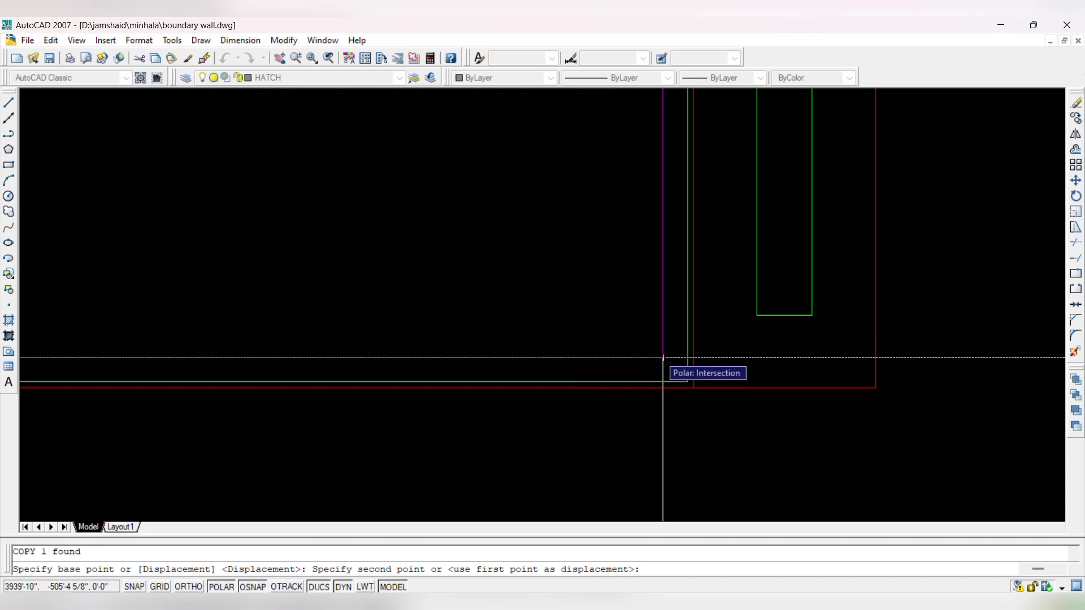
{"action": "left_click", "coordinate": [657, 353]}
{"action": "scroll", "coordinate": [678, 372], "scroll_direction": "down", "scroll_amount": 6}
{"action": "scroll", "coordinate": [584, 293], "scroll_direction": "up", "scroll_amount": 6}
{"action": "key", "text": "Escape"}
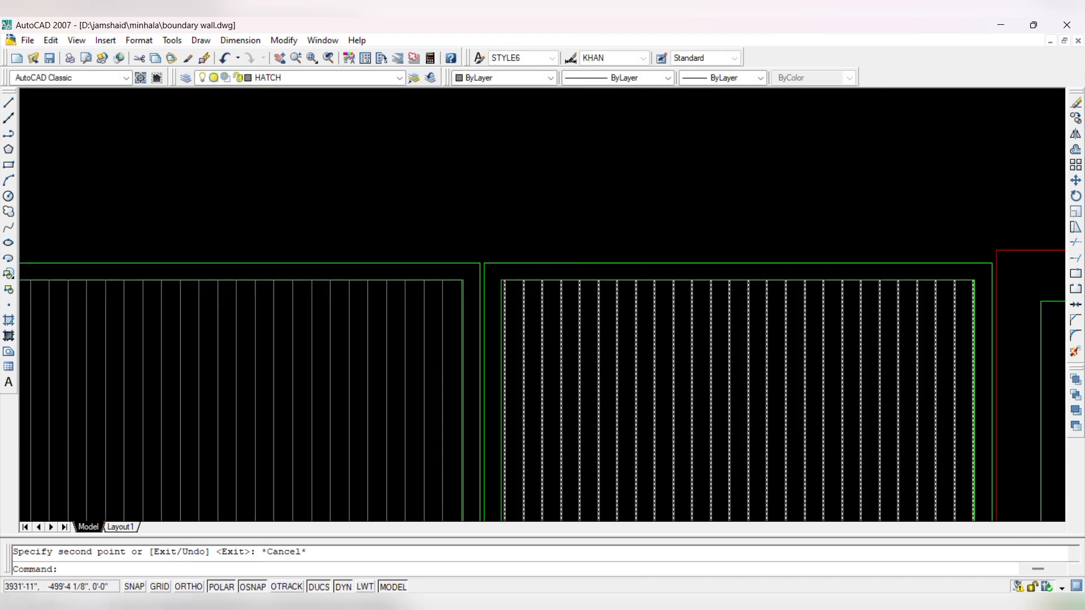
{"action": "scroll", "coordinate": [525, 338], "scroll_direction": "down", "scroll_amount": 4}
- Draw a narrow upright rectangle in the gap between the two panels, spanning the gap's full width
{"action": "scroll", "coordinate": [535, 332], "scroll_direction": "up", "scroll_amount": 6}
{"action": "key", "text": "Escape"}
{"action": "type", "text": "rec"}
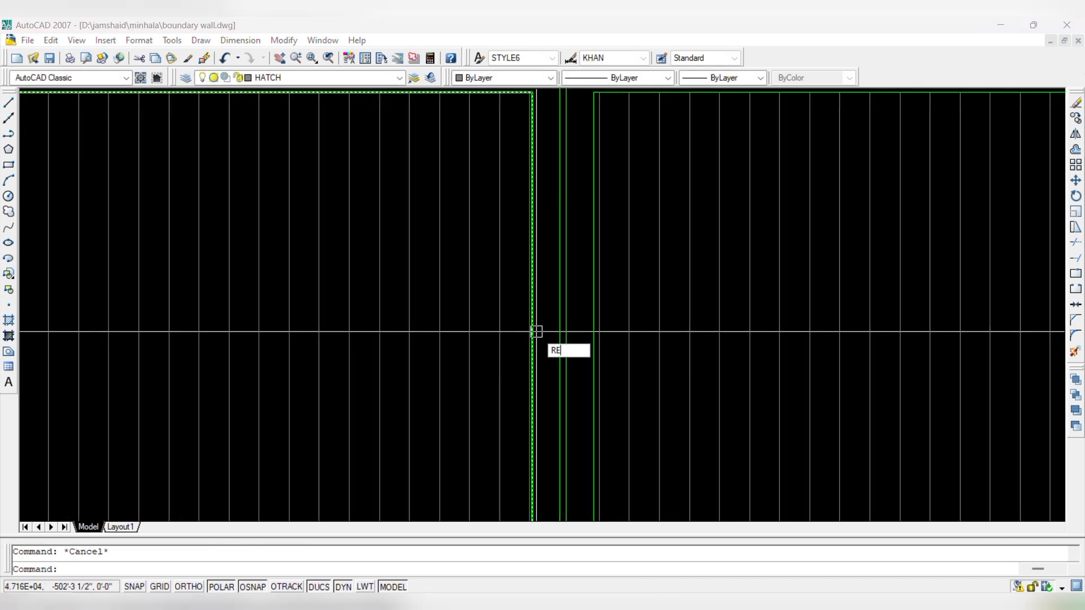
{"action": "key", "text": "Return"}
{"action": "scroll", "coordinate": [551, 385], "scroll_direction": "up", "scroll_amount": 3}
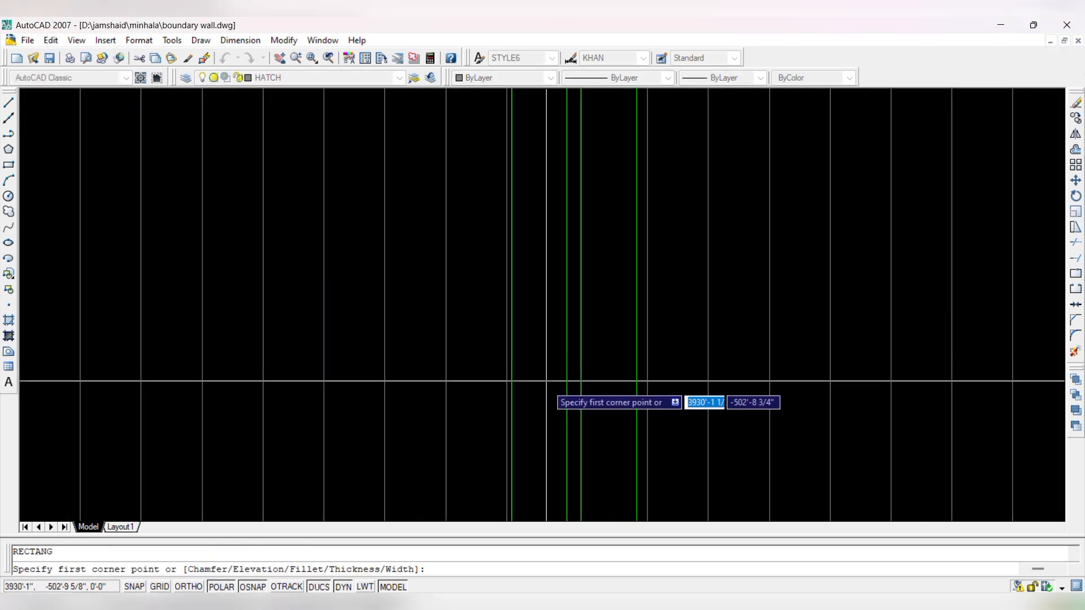
{"action": "left_click", "coordinate": [567, 415]}
{"action": "left_click", "coordinate": [581, 233]}
{"action": "key", "text": "Escape"}
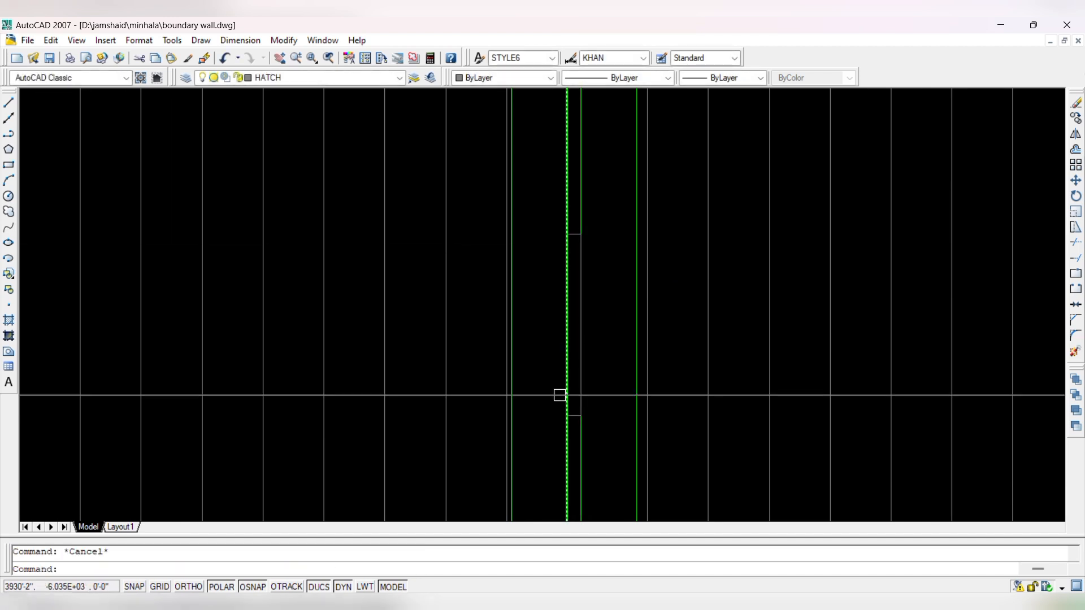
- Move the narrow rectangle by its right-side midpoint horizontally out of the gap into the left panel's adjoining frame strip
{"action": "left_click", "coordinate": [602, 220]}
{"action": "type", "text": "m"}
{"action": "key", "text": "Return"}
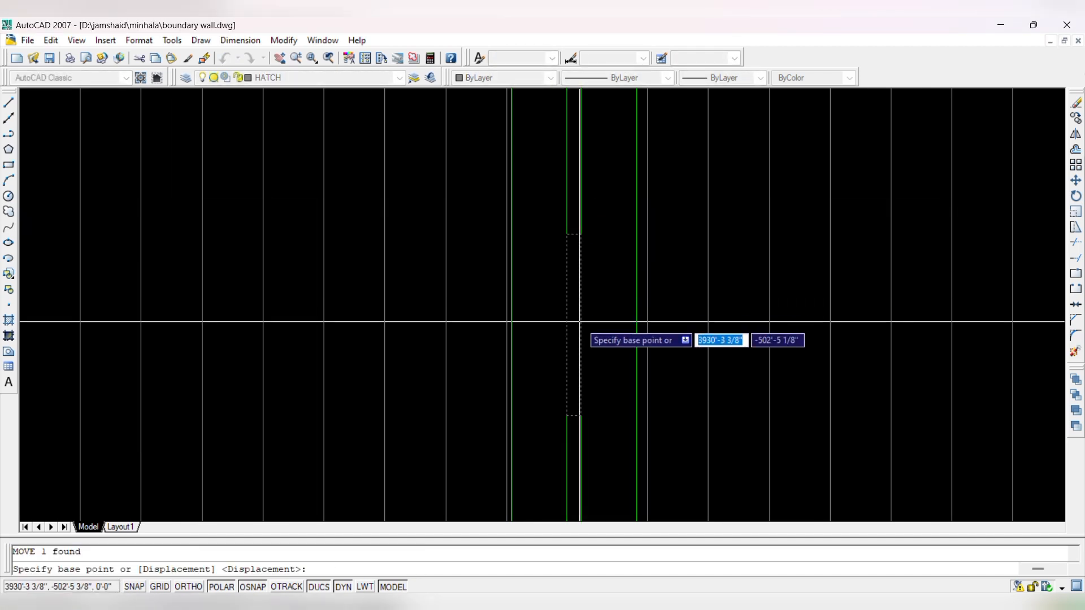
{"action": "left_click", "coordinate": [581, 325]}
{"action": "left_click", "coordinate": [538, 325]}
- Move the narrow rectangle horizontally so its right side lies on the left panel's outer frame edge next to the gap
{"action": "left_click", "coordinate": [538, 324]}
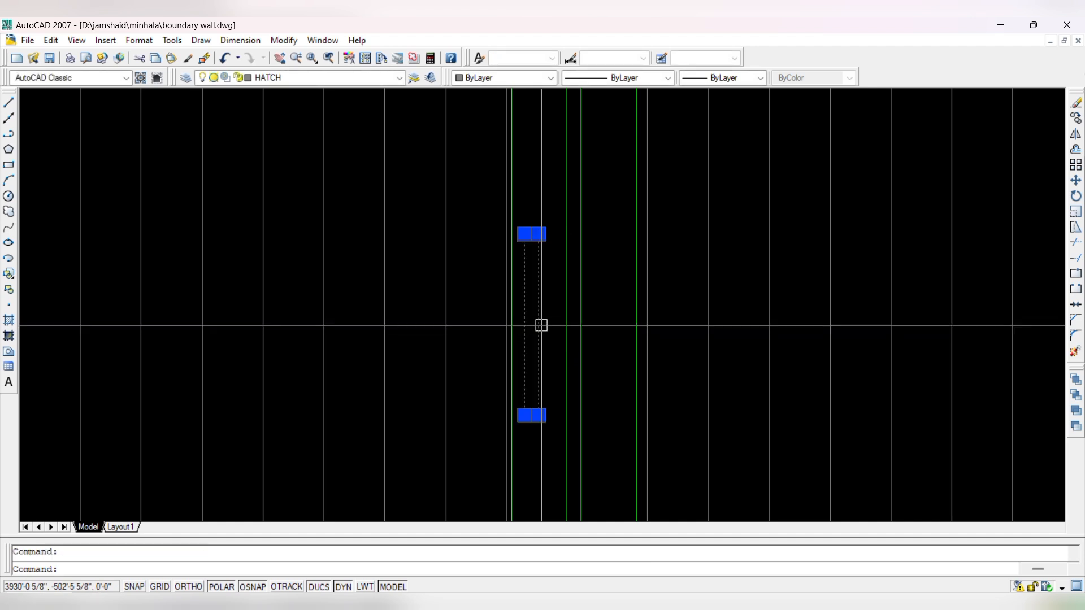
{"action": "key", "text": "Return"}
{"action": "left_click", "coordinate": [539, 325]}
{"action": "scroll", "coordinate": [550, 360], "scroll_direction": "down", "scroll_amount": 4}
{"action": "scroll", "coordinate": [553, 361], "scroll_direction": "up", "scroll_amount": 3}
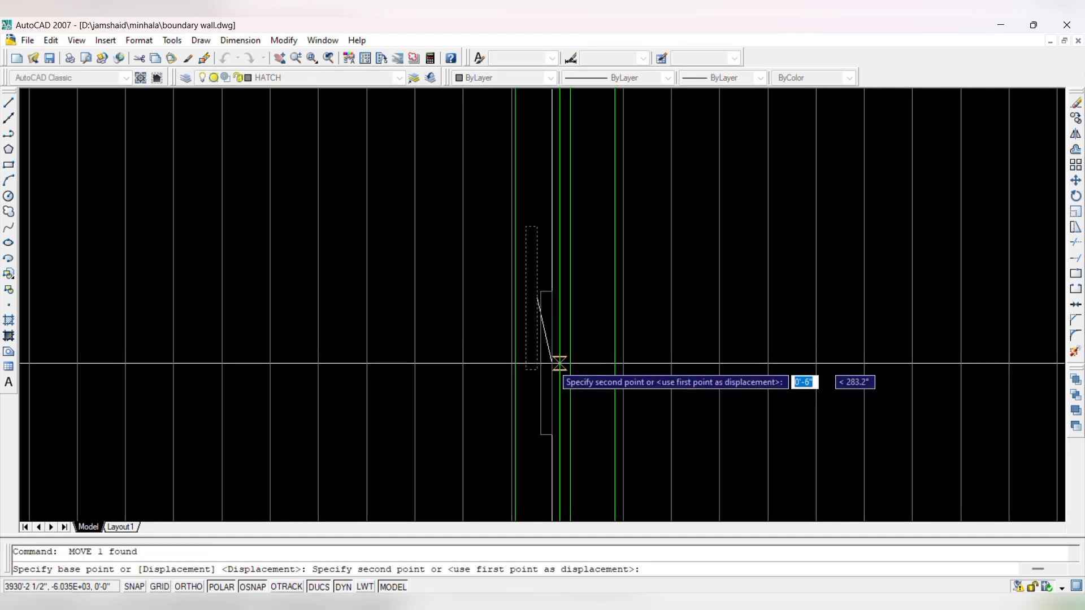
{"action": "scroll", "coordinate": [554, 300], "scroll_direction": "down", "scroll_amount": 2}
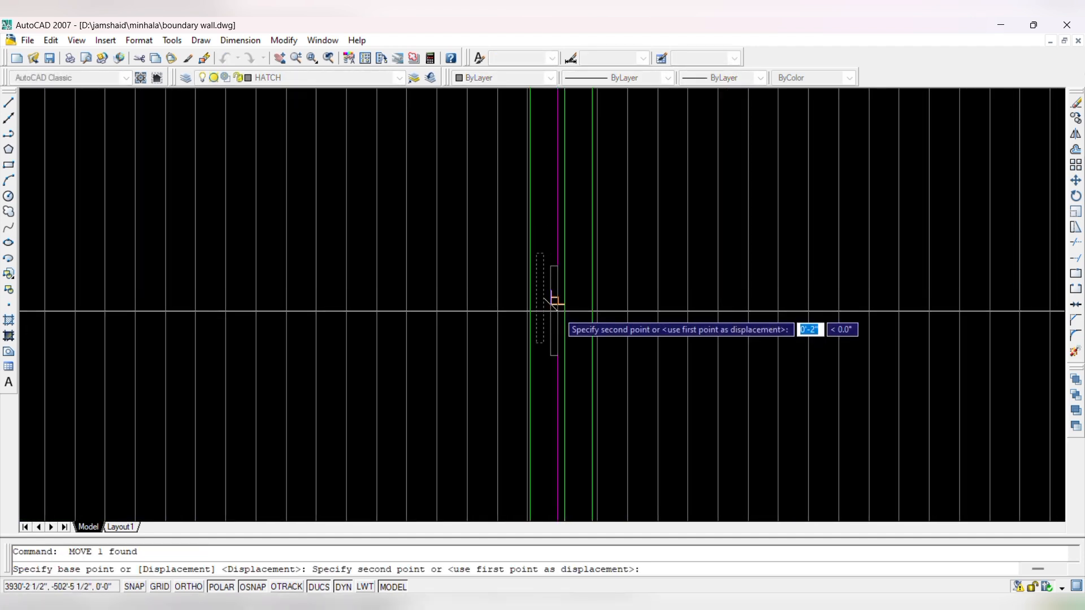
{"action": "scroll", "coordinate": [516, 310], "scroll_direction": "down", "scroll_amount": 3}
{"action": "scroll", "coordinate": [516, 299], "scroll_direction": "up", "scroll_amount": 5}
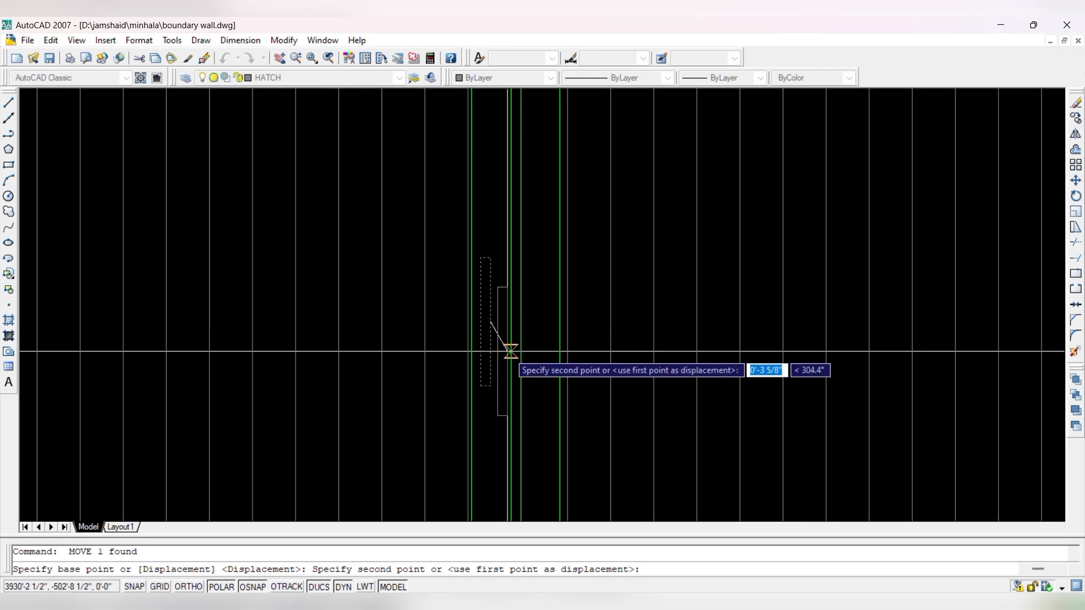
{"action": "key", "text": "Escape"}
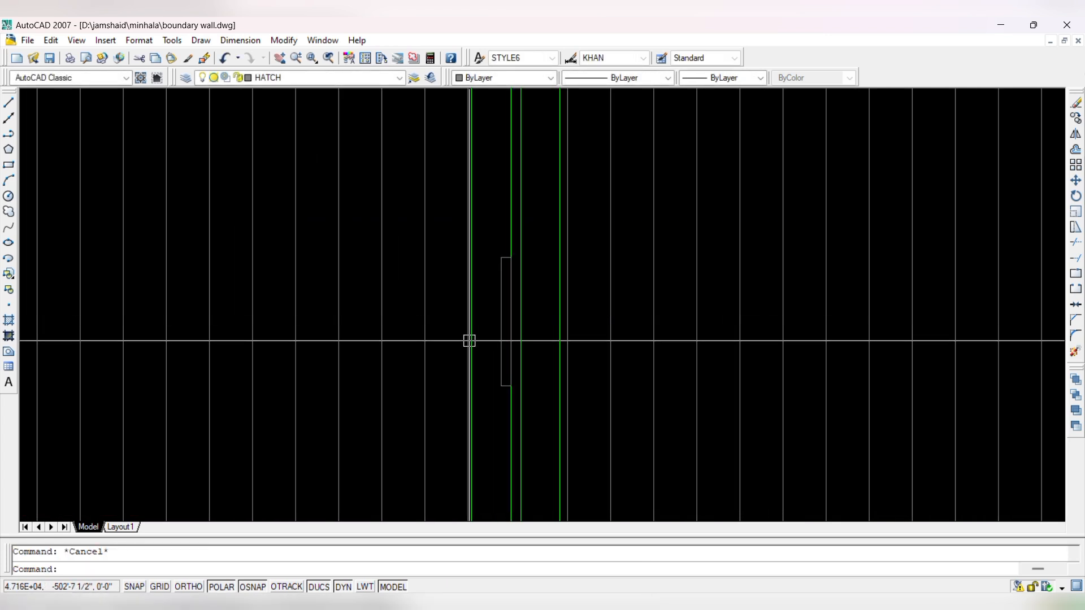
- Draw a horizontal guide line from the midpoint of the right panel's far inner edge to the left panel's inner frame edge
{"action": "scroll", "coordinate": [546, 326], "scroll_direction": "down", "scroll_amount": 3}
{"action": "type", "text": "L"}
{"action": "key", "text": "Return"}
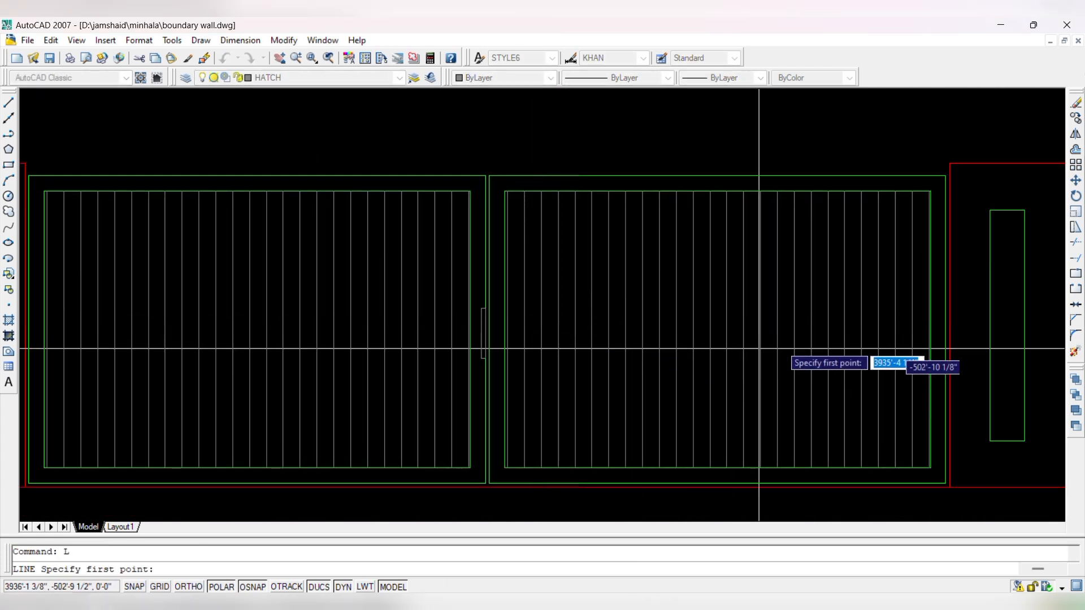
{"action": "scroll", "coordinate": [951, 340], "scroll_direction": "up", "scroll_amount": 5}
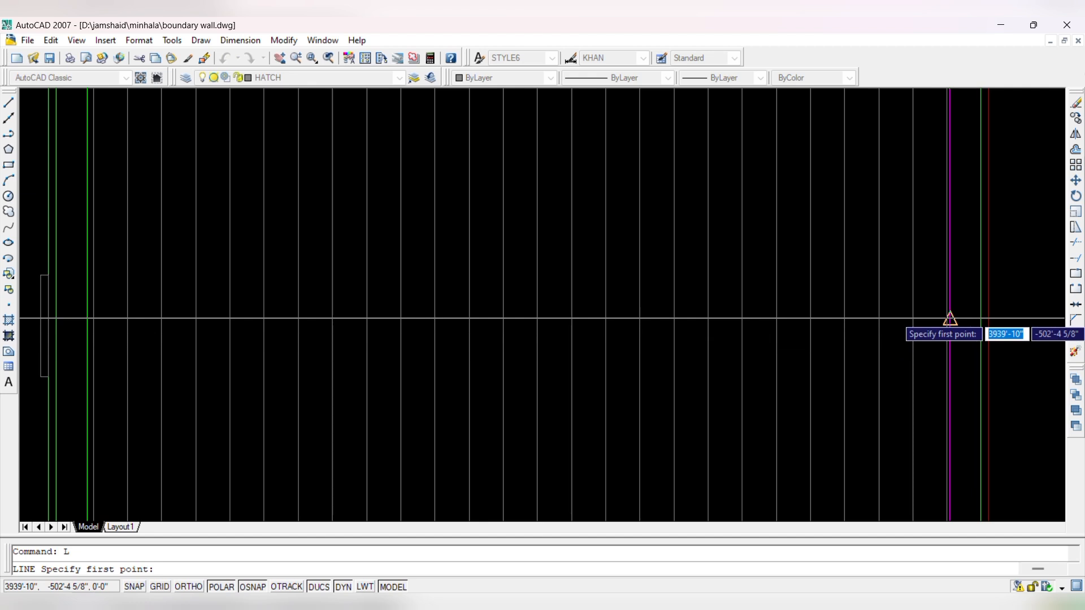
{"action": "left_click", "coordinate": [949, 319]}
{"action": "scroll", "coordinate": [562, 346], "scroll_direction": "down", "scroll_amount": 3}
{"action": "scroll", "coordinate": [614, 360], "scroll_direction": "up", "scroll_amount": 4}
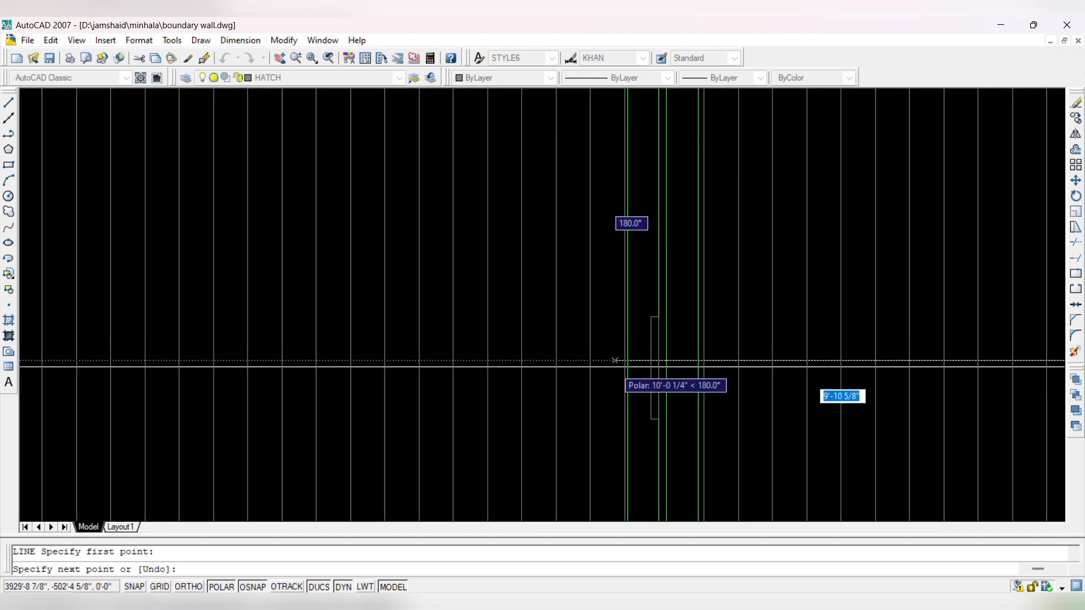
{"action": "key", "text": "Escape"}
- Move the narrow rectangle inside the frame strip so it is vertically centred on the guide line, and erase that line
{"action": "scroll", "coordinate": [641, 360], "scroll_direction": "up", "scroll_amount": 5}
{"action": "left_click", "coordinate": [645, 360]}
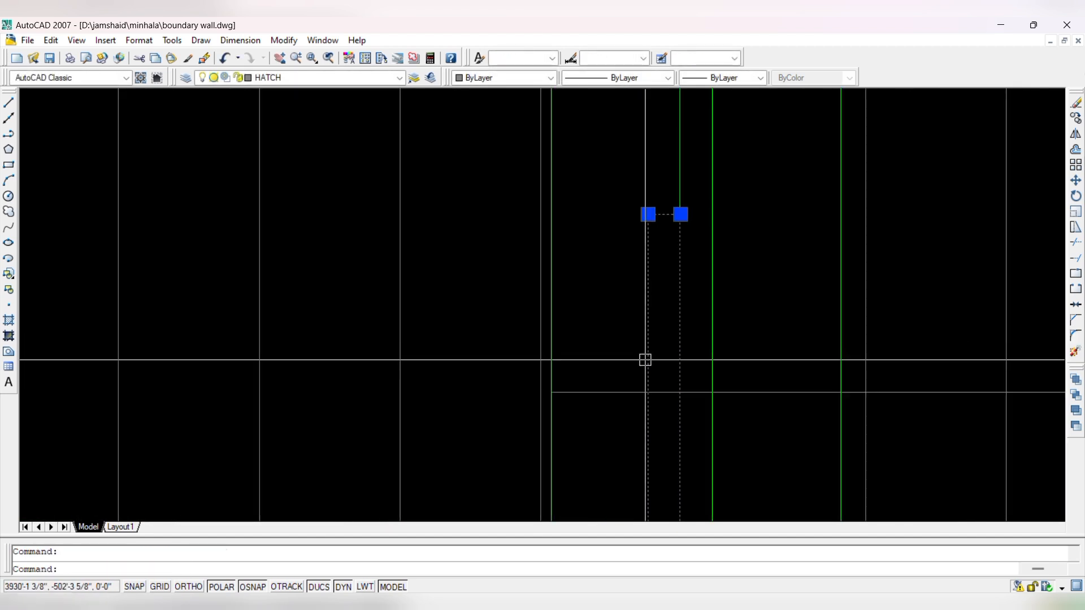
{"action": "type", "text": "m"}
{"action": "key", "text": "Return"}
{"action": "left_click", "coordinate": [647, 391]}
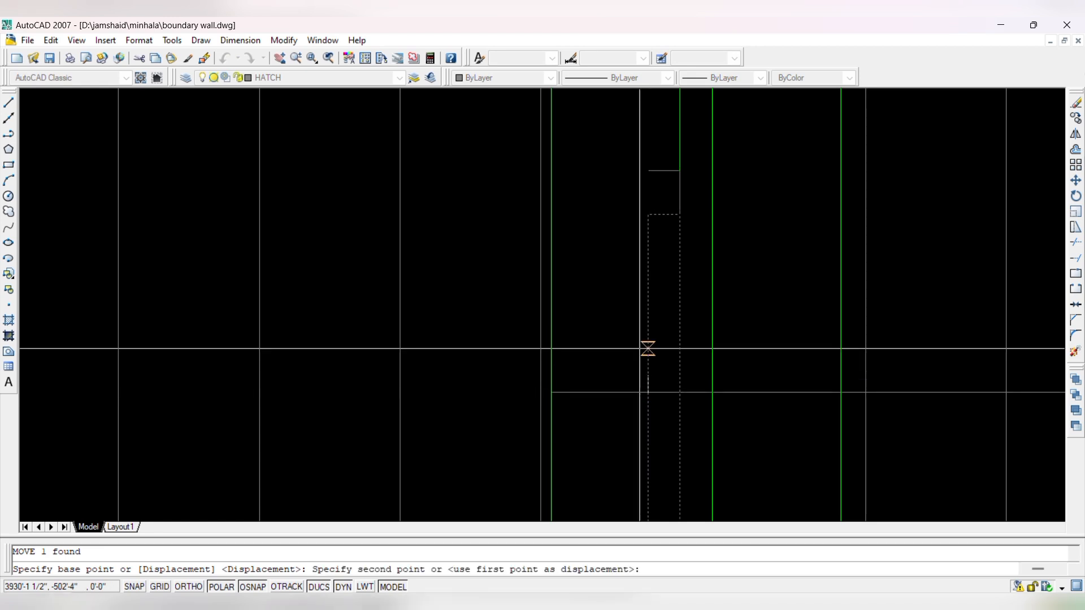
{"action": "left_click", "coordinate": [647, 335]}
{"action": "left_click", "coordinate": [648, 348]}
{"action": "key", "text": "Return"}
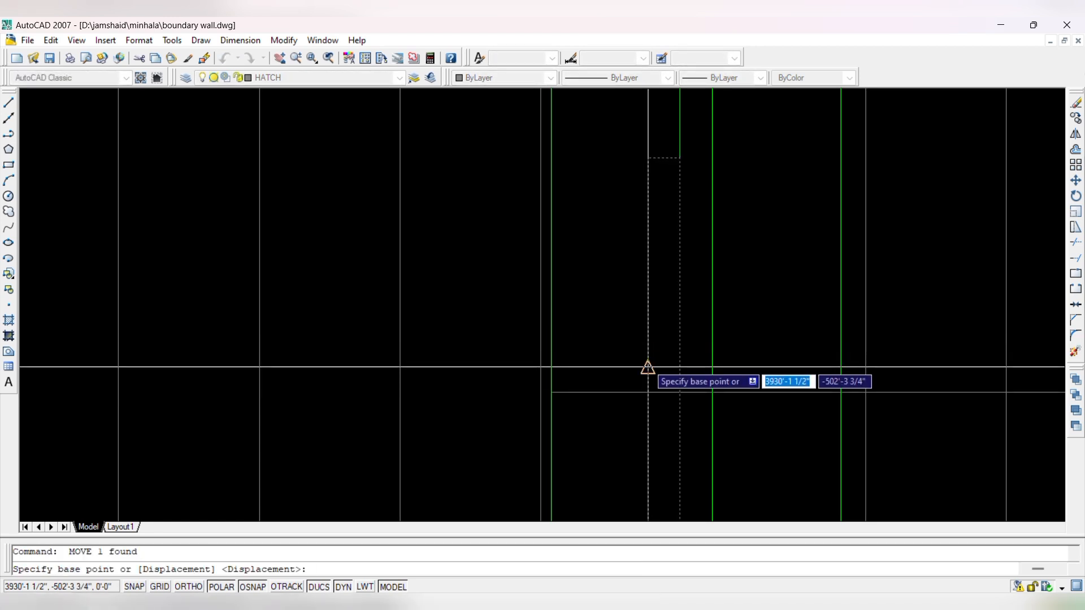
{"action": "key", "text": "Escape"}
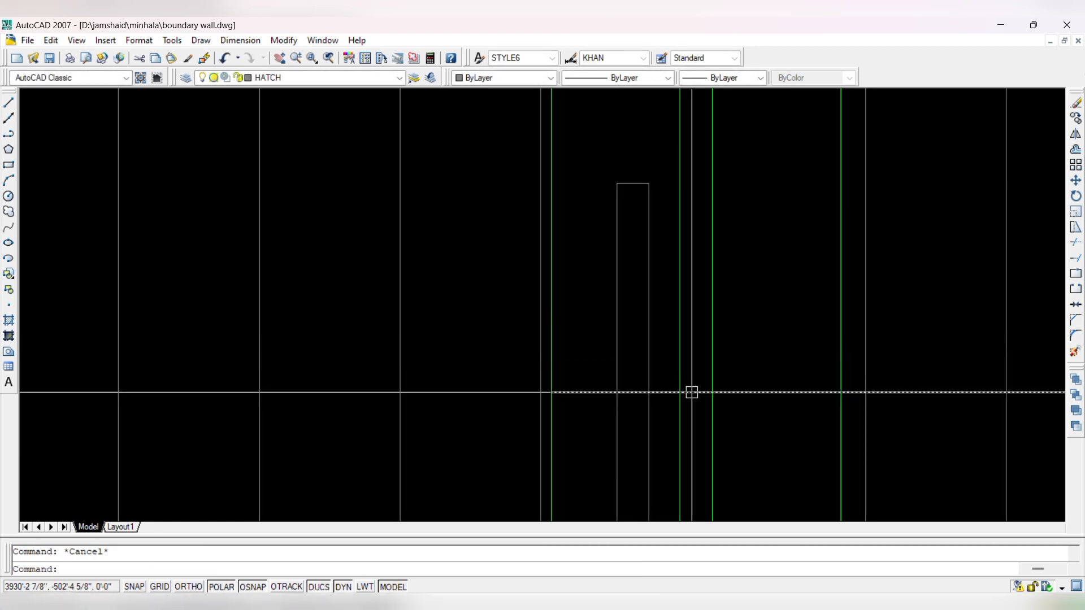
{"action": "key", "text": "Return"}
{"action": "key", "text": "Escape"}
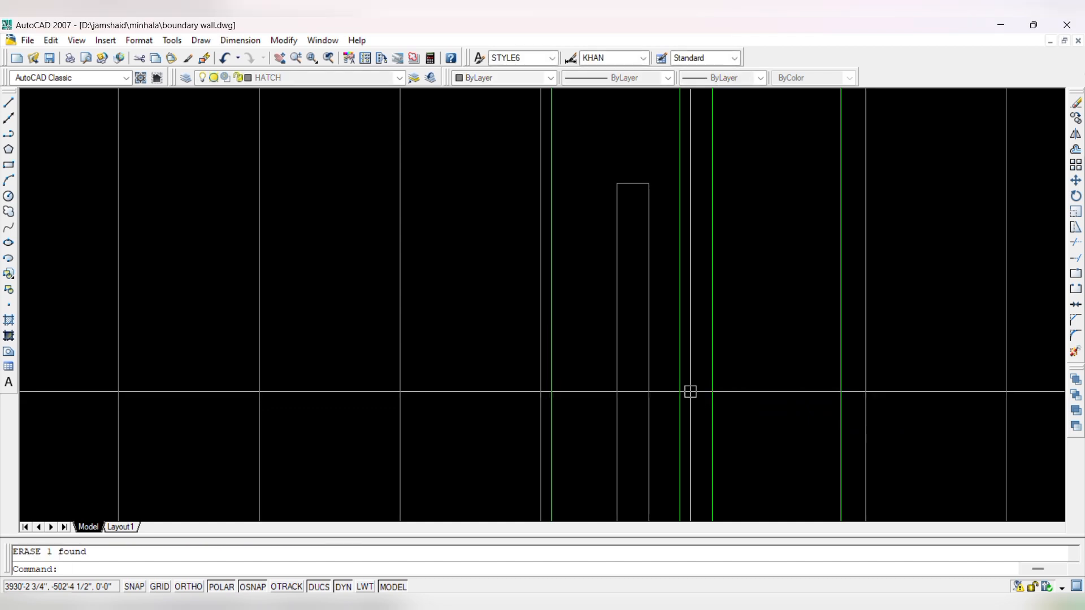
{"action": "scroll", "coordinate": [593, 407], "scroll_direction": "down", "scroll_amount": 3}
{"action": "type", "text": "L"}
{"action": "key", "text": "Return"}
{"action": "scroll", "coordinate": [585, 300], "scroll_direction": "up", "scroll_amount": 4}
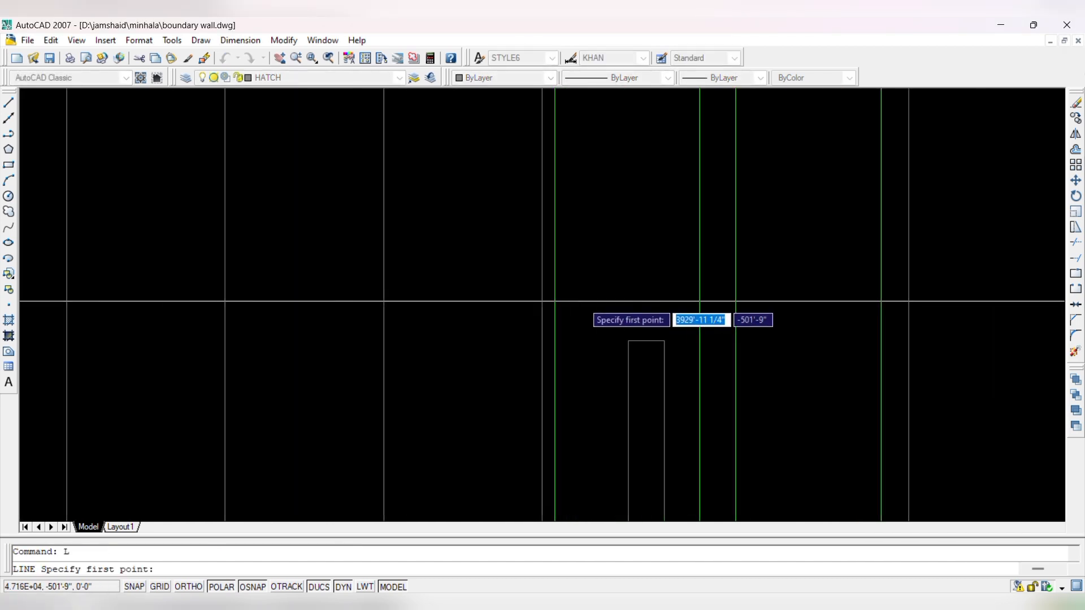
{"action": "left_click", "coordinate": [554, 323]}
{"action": "key", "text": "Escape"}
{"action": "key", "text": "Return"}
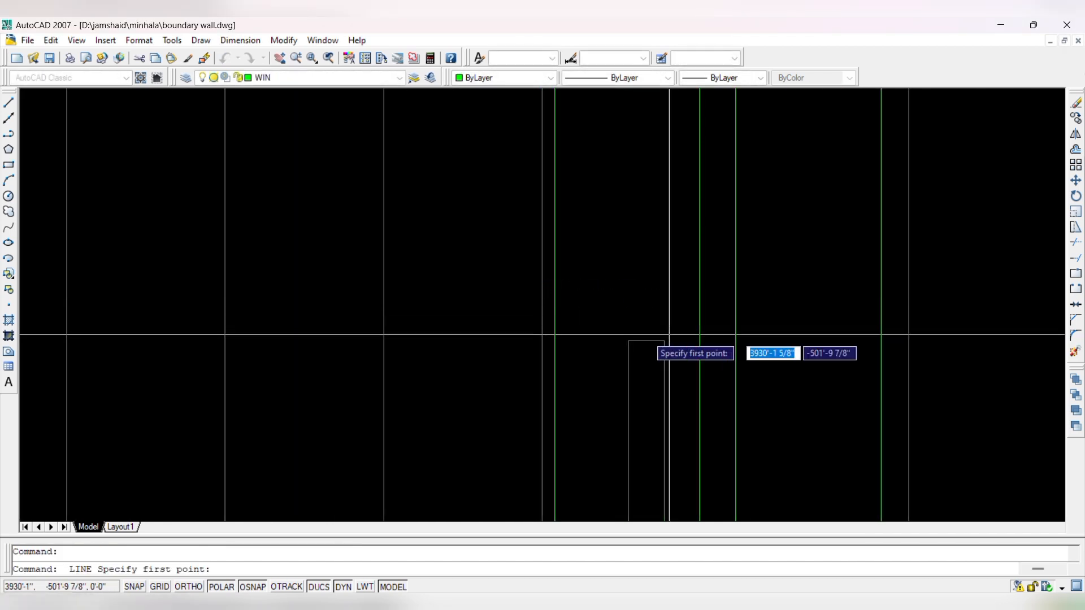
{"action": "key", "text": "Escape"}
- Draw a short horizontal guide line across the left panel's frame strip just above the narrow rectangle
{"action": "key", "text": "Return"}
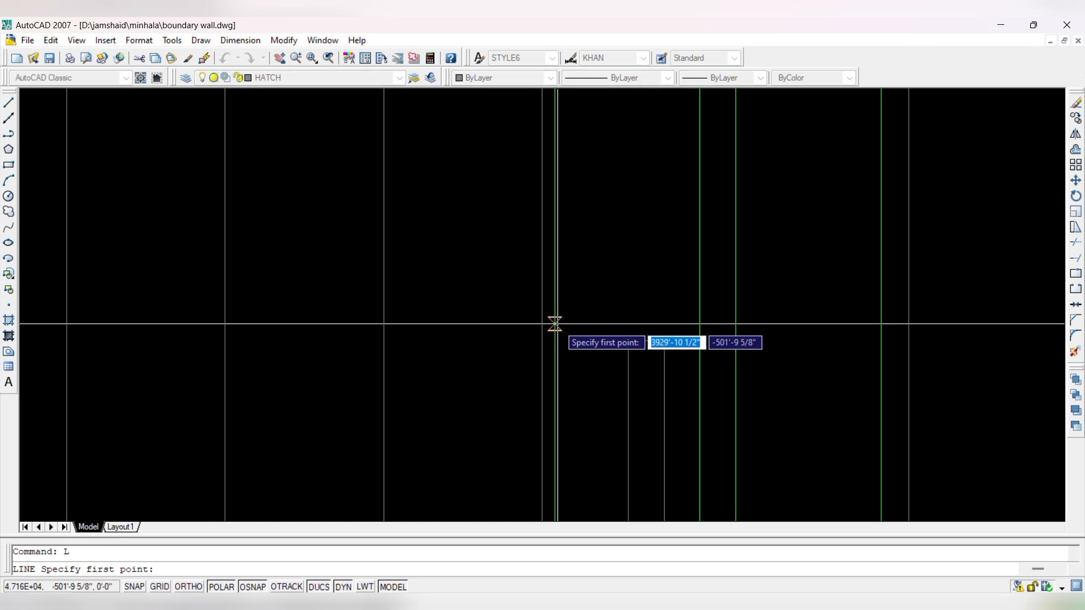
{"action": "left_click", "coordinate": [554, 323]}
{"action": "key", "text": "Escape"}
- Draw a vertical centre line from the short guide line's midpoint down past the narrow rectangle's lower end
{"action": "key", "text": "Return"}
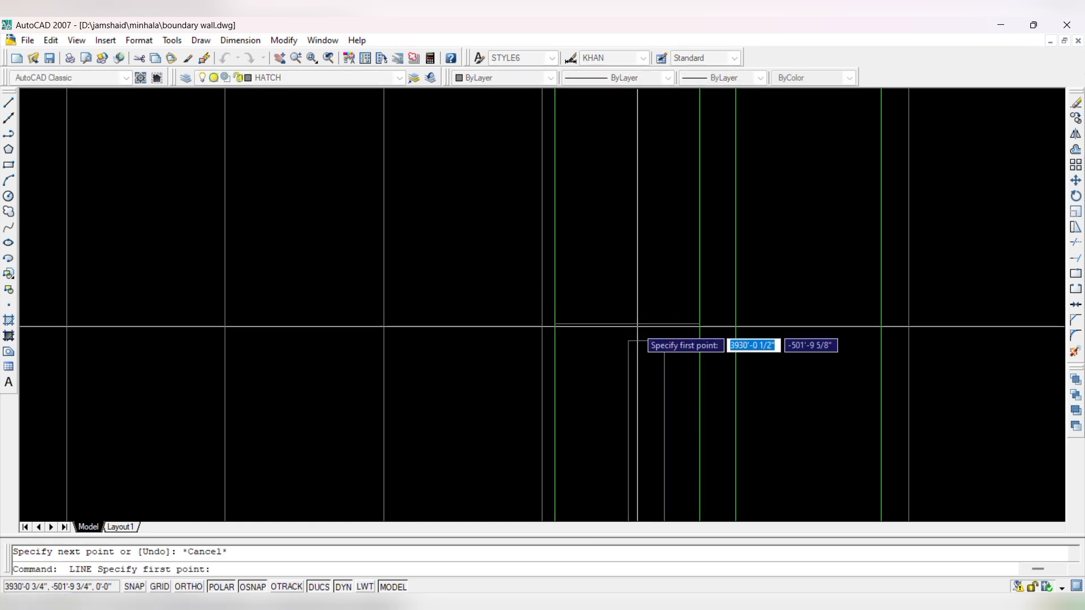
{"action": "left_click", "coordinate": [635, 324]}
{"action": "scroll", "coordinate": [605, 228], "scroll_direction": "down", "scroll_amount": 4}
{"action": "scroll", "coordinate": [598, 415], "scroll_direction": "up", "scroll_amount": 6}
{"action": "scroll", "coordinate": [590, 266], "scroll_direction": "down", "scroll_amount": 11}
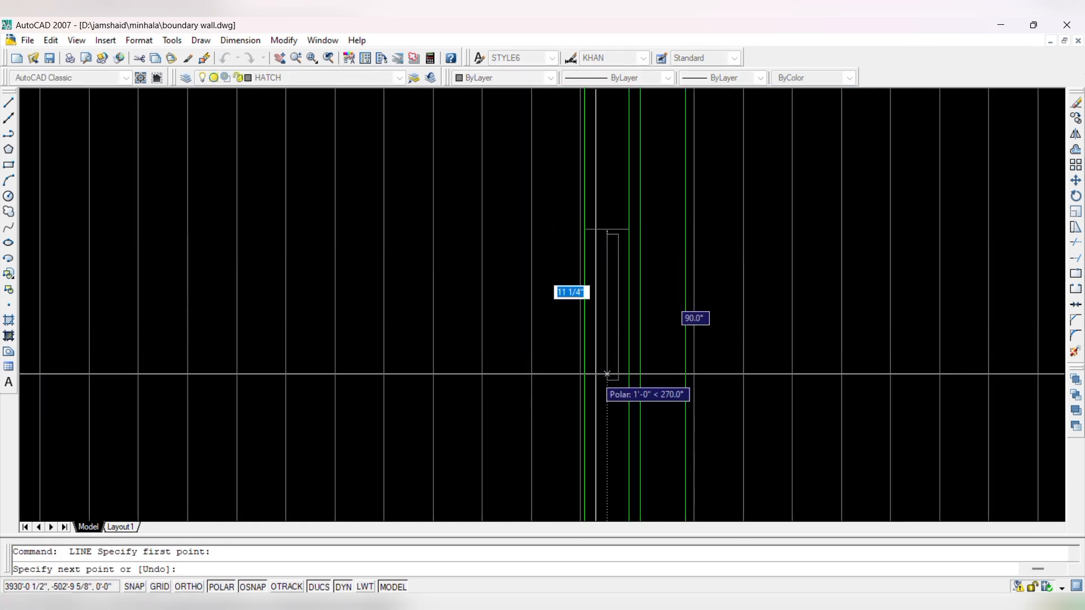
{"action": "scroll", "coordinate": [597, 418], "scroll_direction": "up", "scroll_amount": 9}
{"action": "left_click", "coordinate": [625, 455]}
{"action": "key", "text": "Escape"}
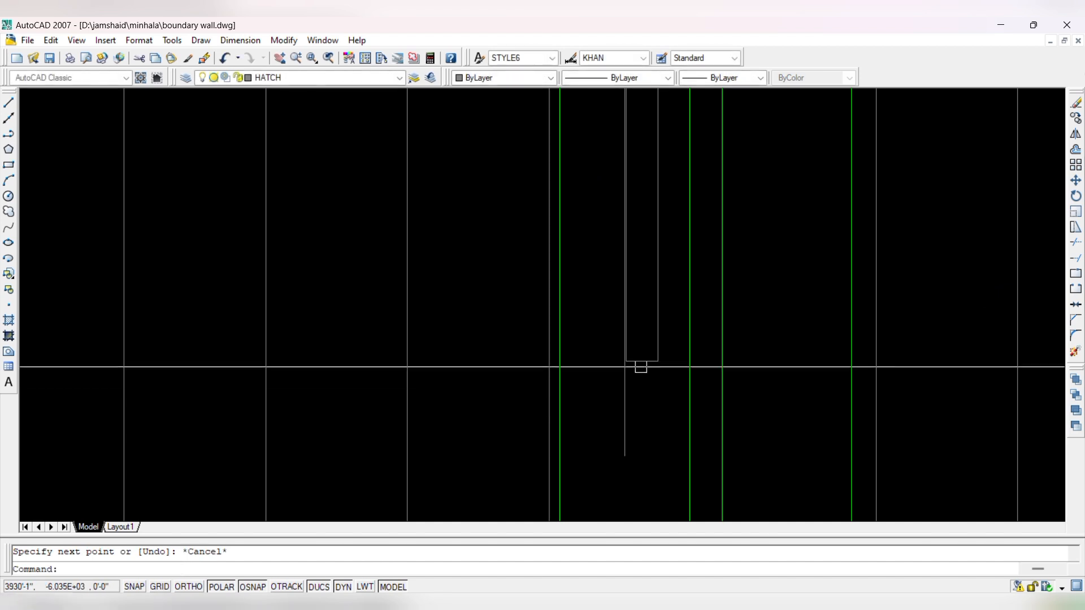
- Move the narrow rectangle by its bottom midpoint onto the vertical centre line, and erase the construction lines
{"action": "left_click", "coordinate": [640, 366]}
{"action": "key", "text": "m"}
{"action": "key", "text": "Return"}
{"action": "left_click", "coordinate": [641, 362]}
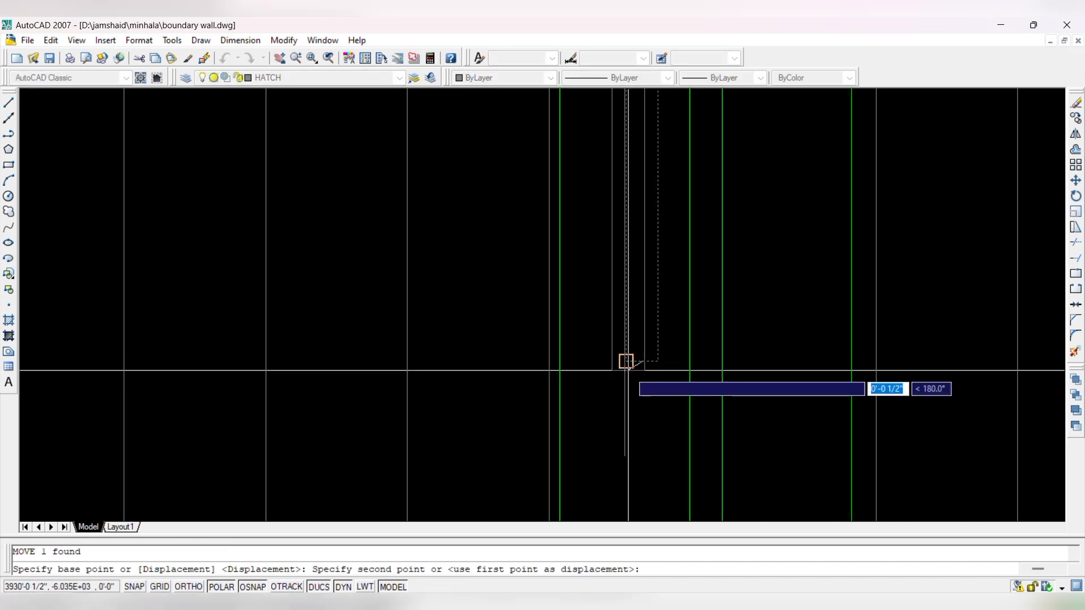
{"action": "left_click", "coordinate": [625, 361]}
{"action": "key", "text": "Escape"}
{"action": "key", "text": "Return"}
{"action": "scroll", "coordinate": [622, 346], "scroll_direction": "down", "scroll_amount": 2}
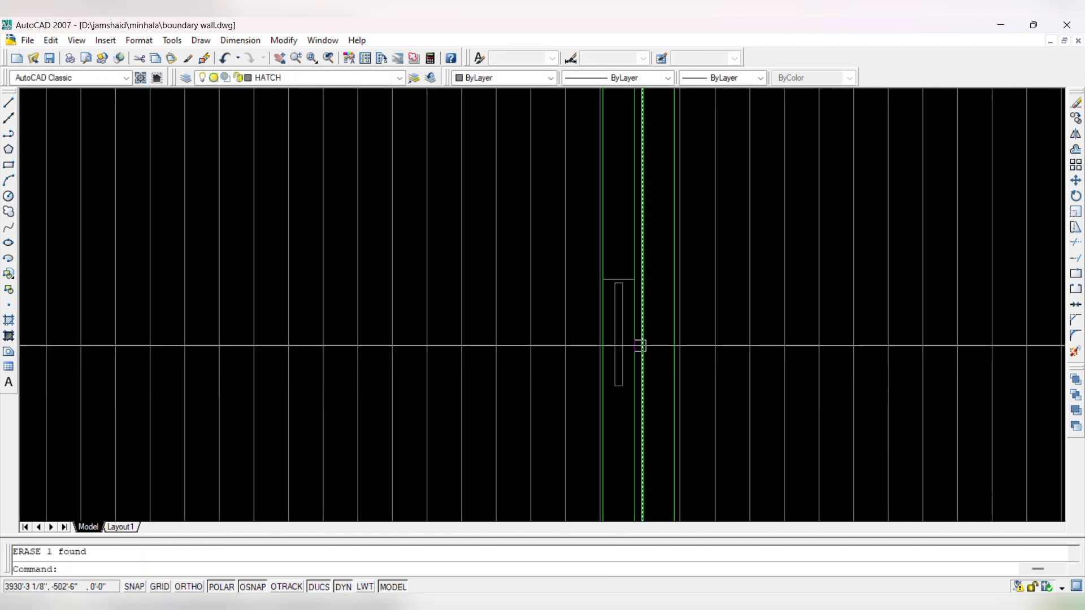
- Try stretching the narrow rectangle's left side 1" outward, and undo the stretch
{"action": "left_click", "coordinate": [604, 212]}
{"action": "scroll", "coordinate": [597, 259], "scroll_direction": "down", "scroll_amount": 4}
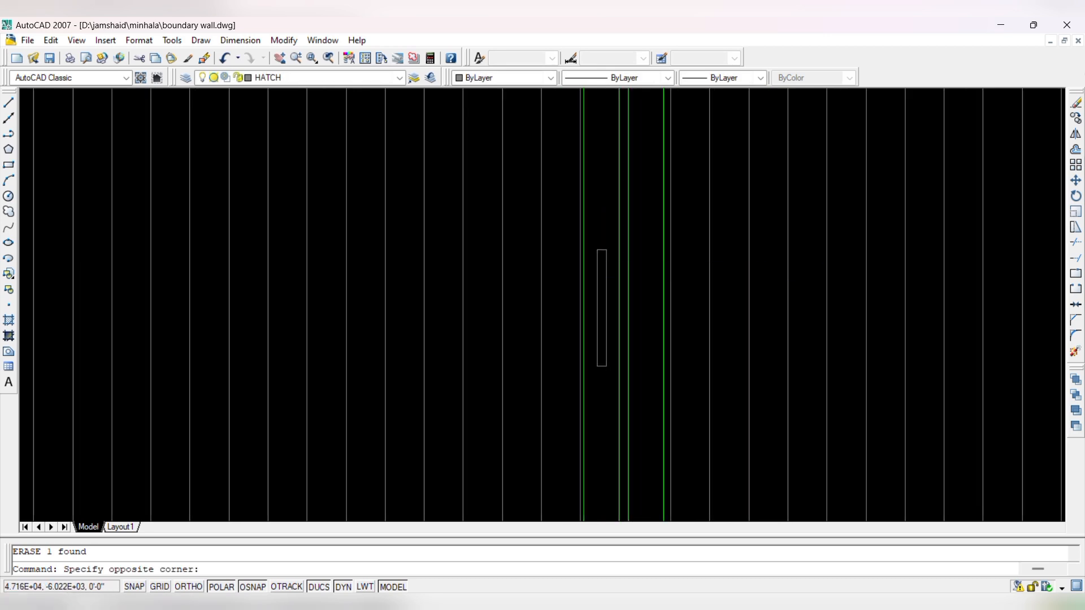
{"action": "left_click", "coordinate": [586, 405]}
{"action": "key", "text": "m"}
{"action": "key", "text": "Return"}
{"action": "scroll", "coordinate": [591, 400], "scroll_direction": "up", "scroll_amount": 5}
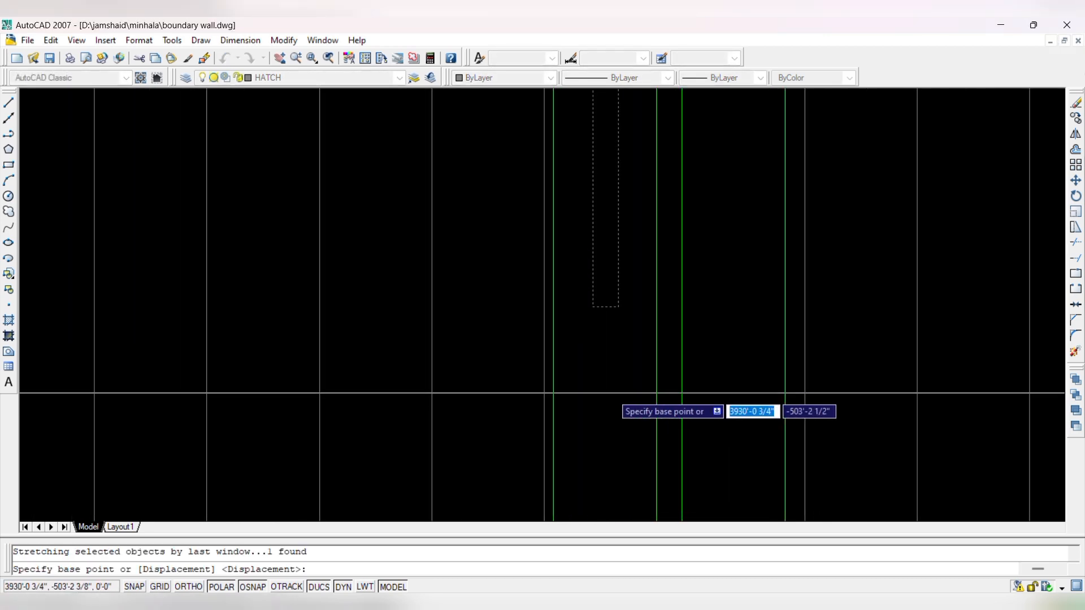
{"action": "left_click", "coordinate": [610, 392]}
{"action": "type", "text": "1"}
{"action": "key", "text": "Return"}
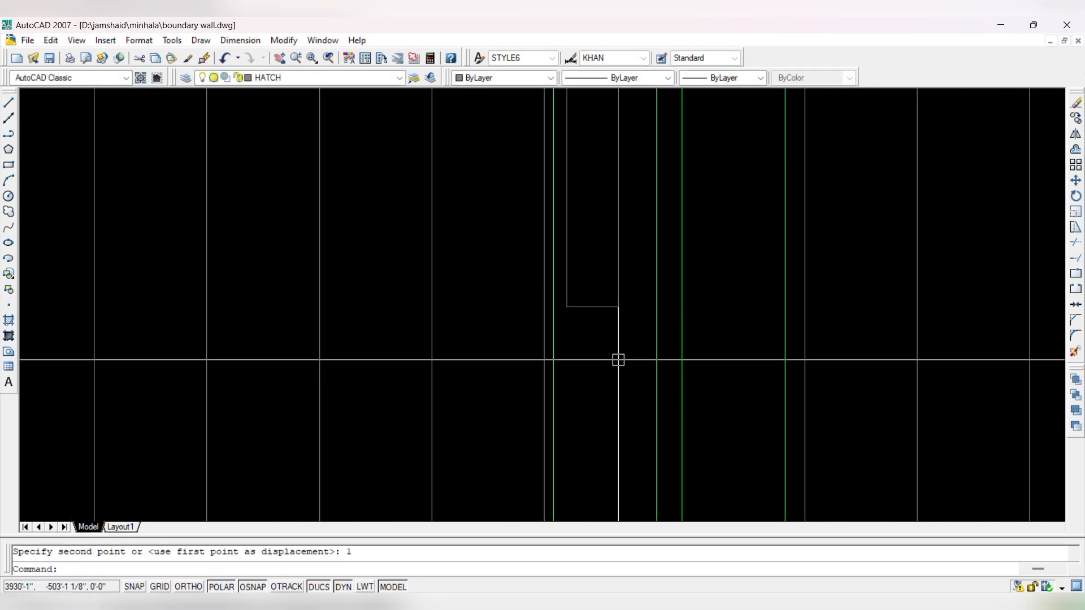
{"action": "key", "text": "ctrl+z"}
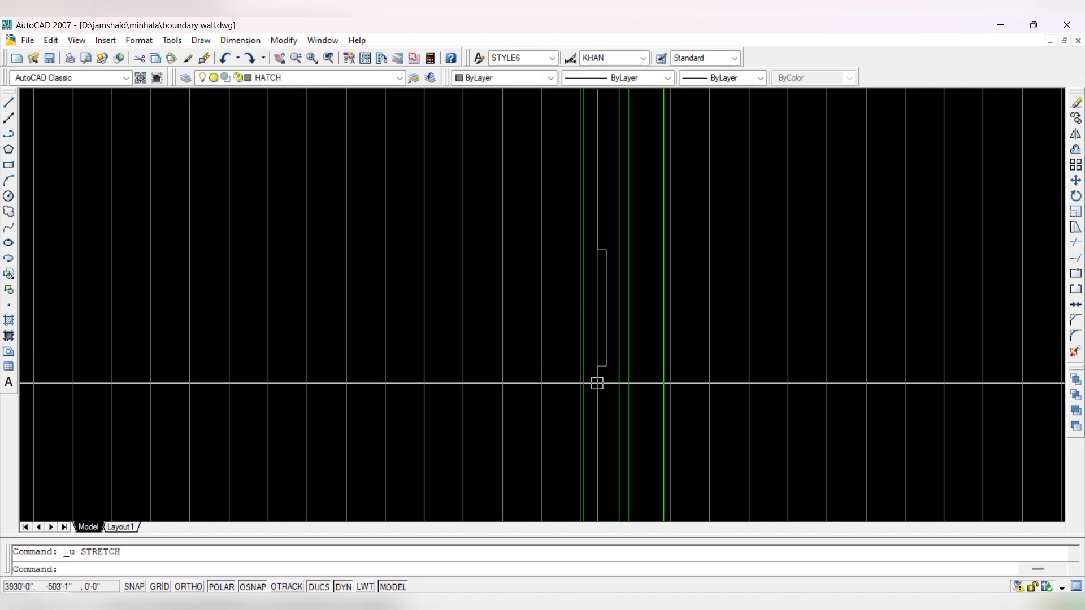
{"action": "key", "text": "Escape"}
- Try stretching the narrow rectangle's left side inward by 0.5"
{"action": "scroll", "coordinate": [697, 271], "scroll_direction": "up", "scroll_amount": 1}
{"action": "left_click", "coordinate": [590, 276]}
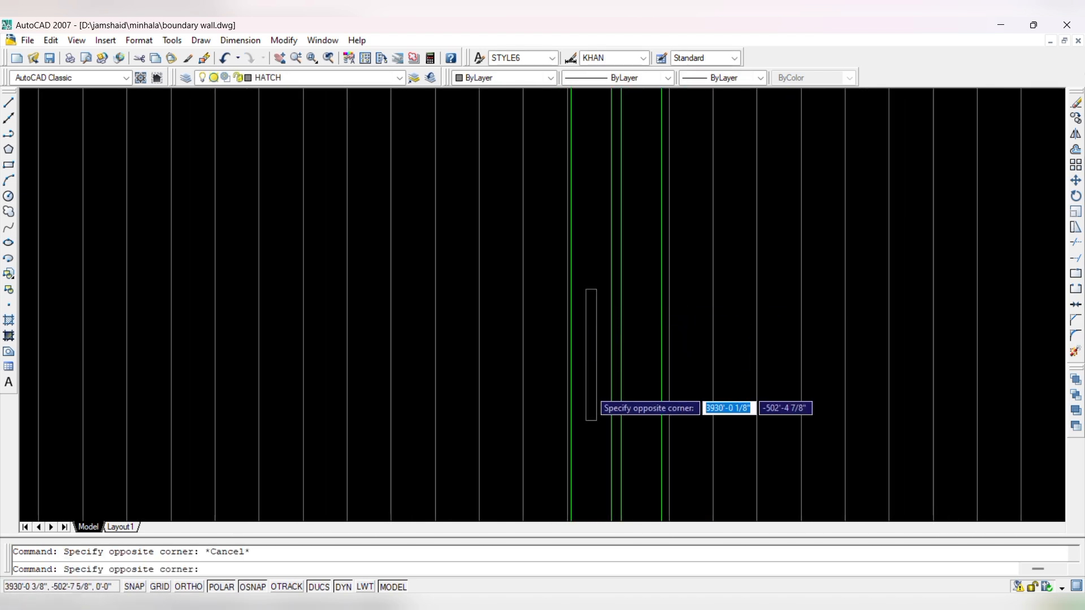
{"action": "left_click", "coordinate": [580, 435]}
{"action": "type", "text": "S"}
{"action": "key", "text": "Return"}
{"action": "left_click", "coordinate": [605, 448]}
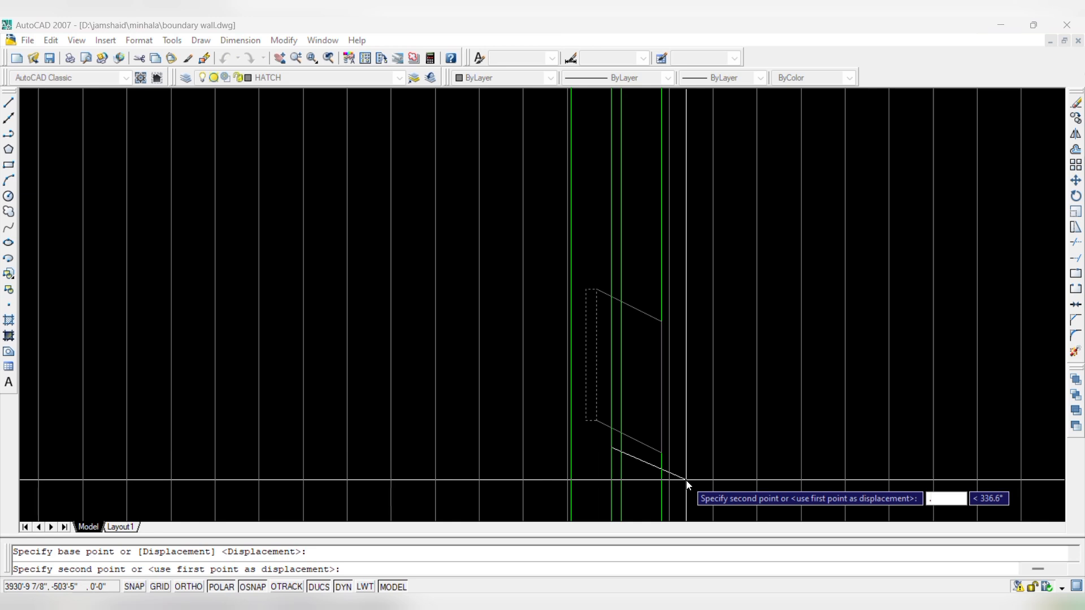
{"action": "type", "text": ".5"}
{"action": "key", "text": "Return"}
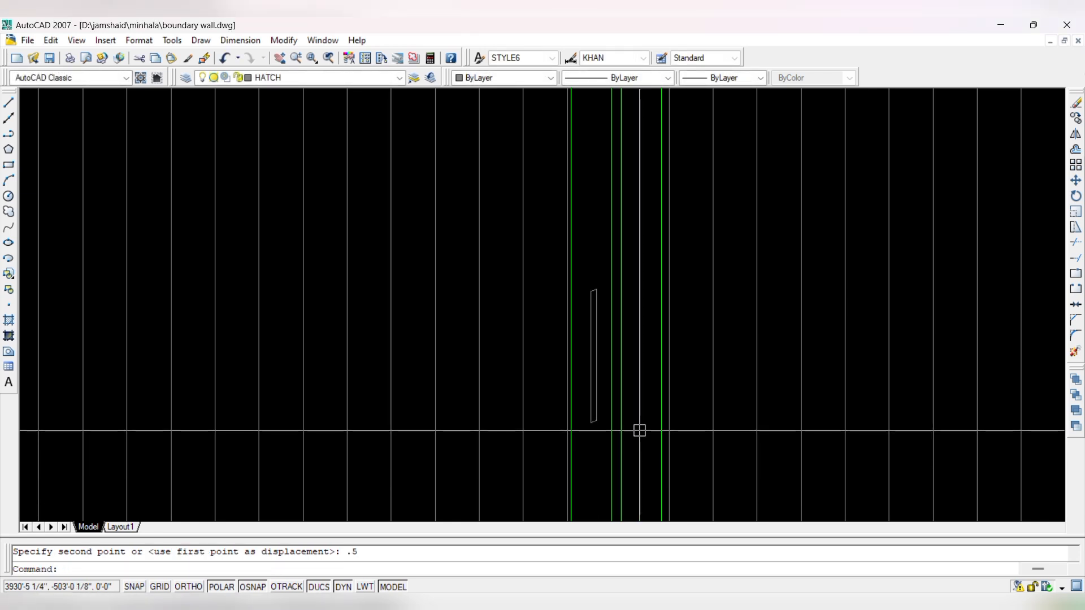
- Try the 0.5" stretch on the narrow rectangle's left side once more, and undo it
{"action": "scroll", "coordinate": [604, 433], "scroll_direction": "up", "scroll_amount": 3}
{"action": "left_click", "coordinate": [572, 430]}
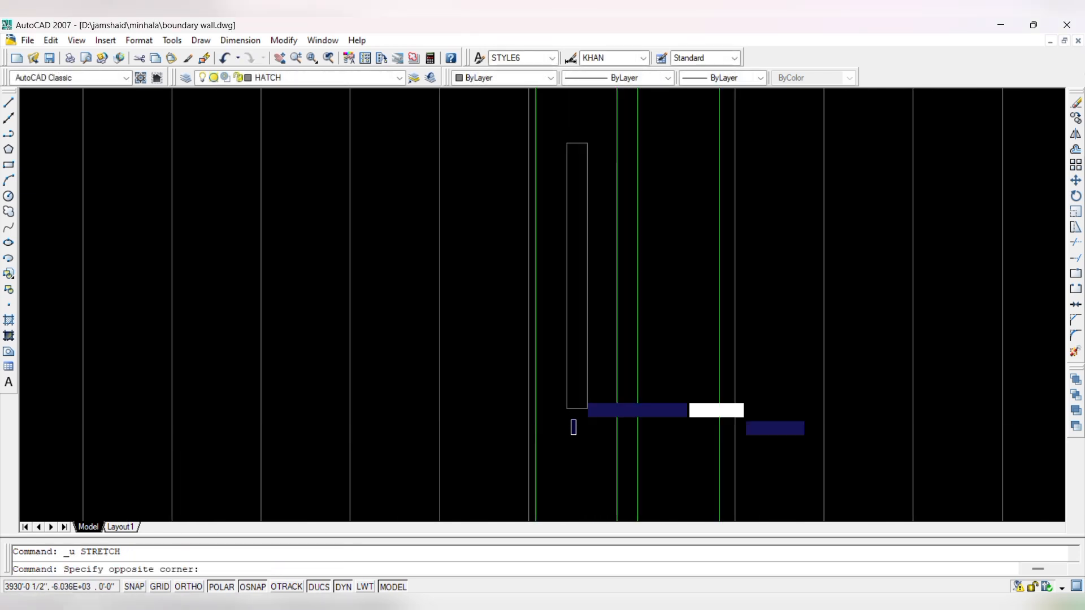
{"action": "left_click", "coordinate": [550, 115]}
{"action": "type", "text": "s"}
{"action": "key", "text": "Return"}
{"action": "scroll", "coordinate": [552, 113], "scroll_direction": "up", "scroll_amount": 3}
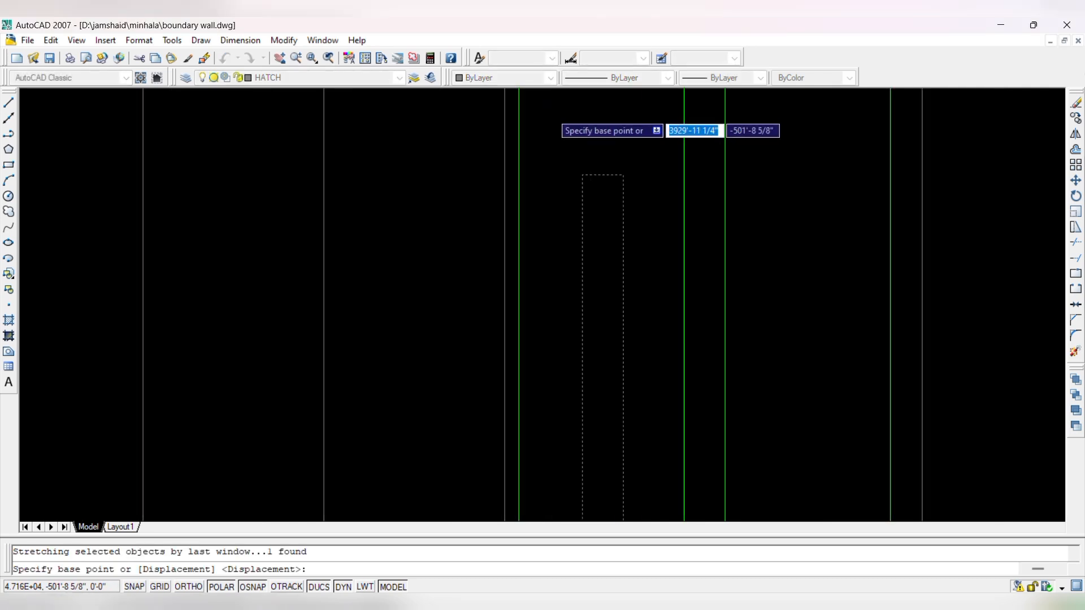
{"action": "left_click", "coordinate": [588, 117]}
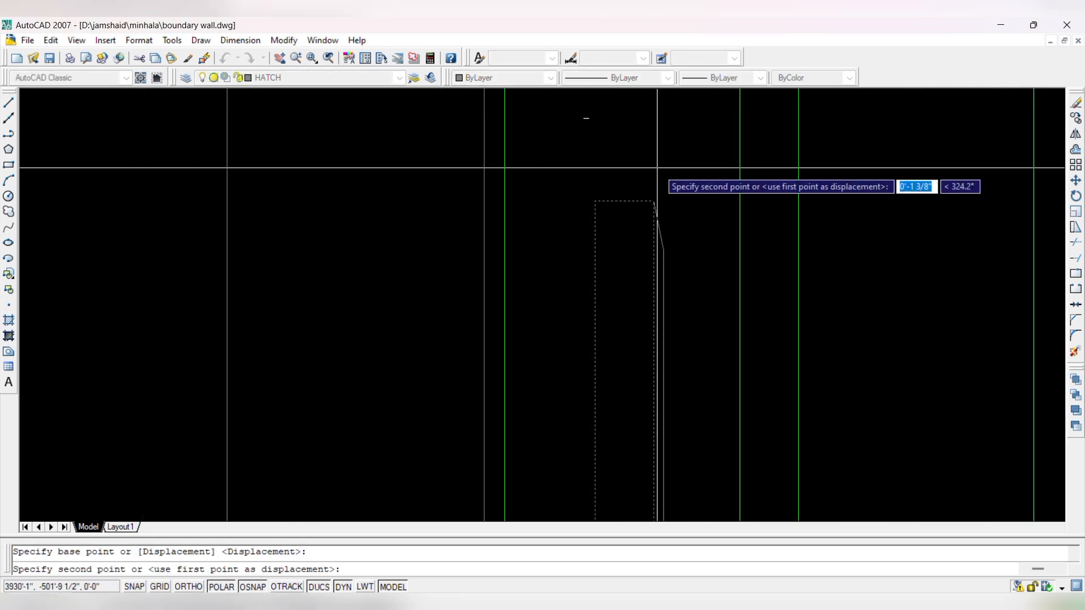
{"action": "type", "text": ".5"}
{"action": "key", "text": "Return"}
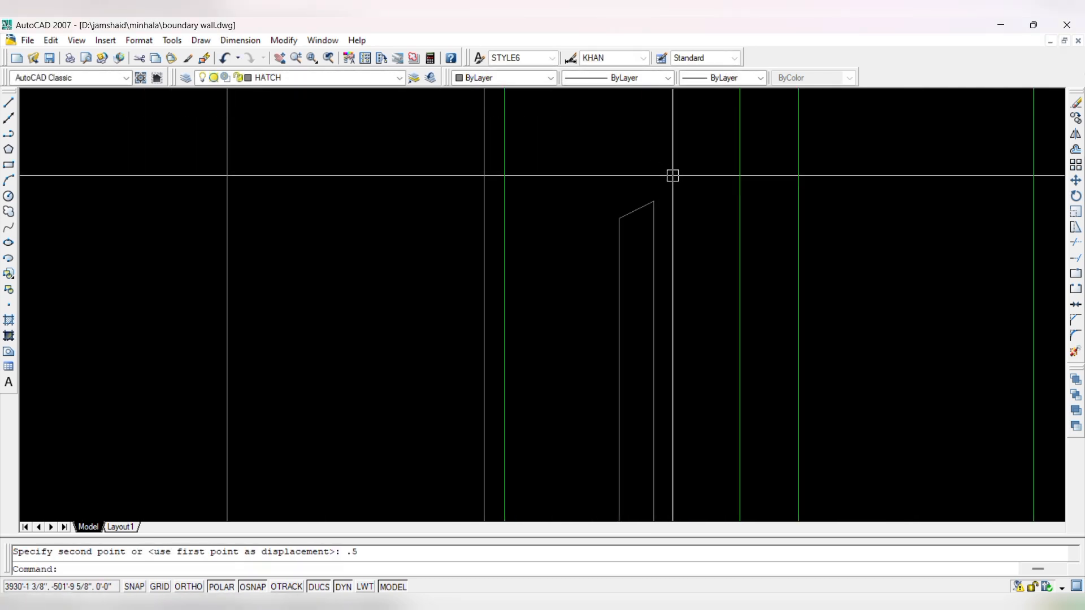
{"action": "key", "text": "ctrl+z"}
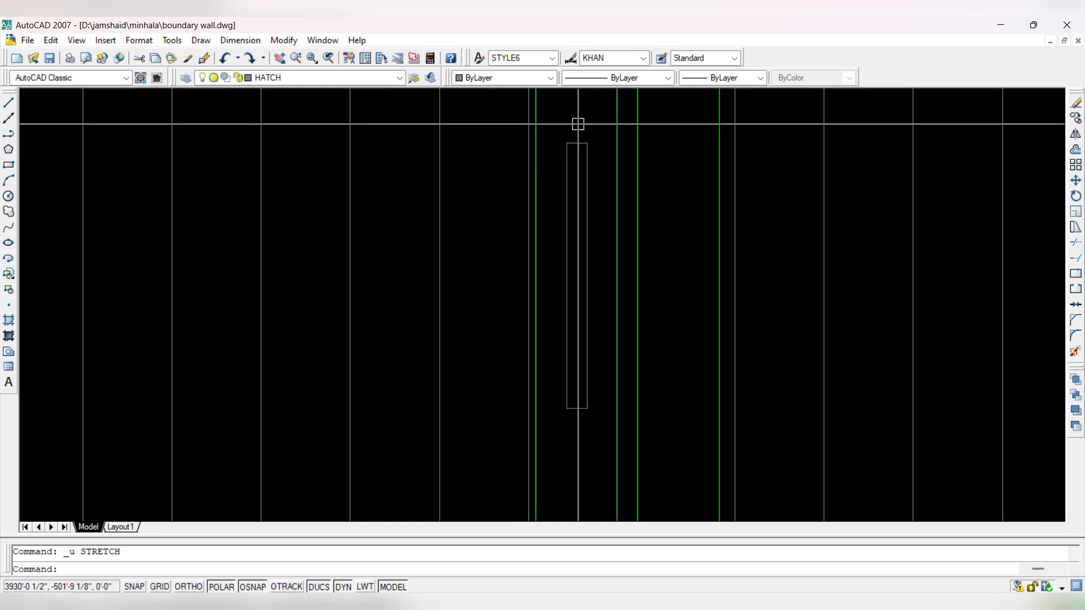
- Stretch the narrow rectangle's left side 1" outward to widen it
{"action": "scroll", "coordinate": [593, 311], "scroll_direction": "down", "scroll_amount": 3}
{"action": "scroll", "coordinate": [603, 231], "scroll_direction": "up", "scroll_amount": 3}
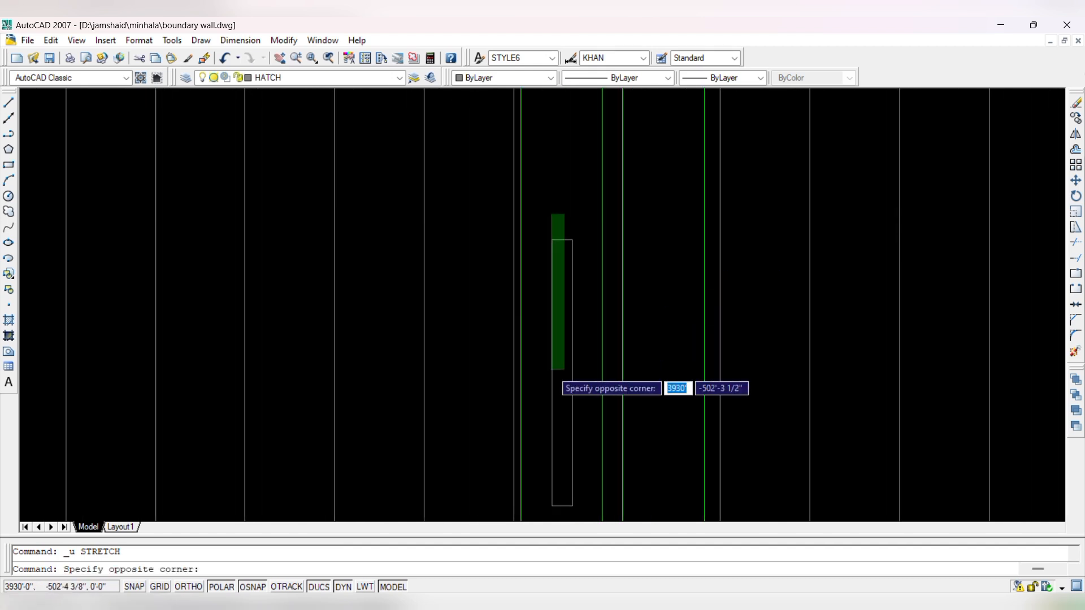
{"action": "left_click", "coordinate": [542, 512]}
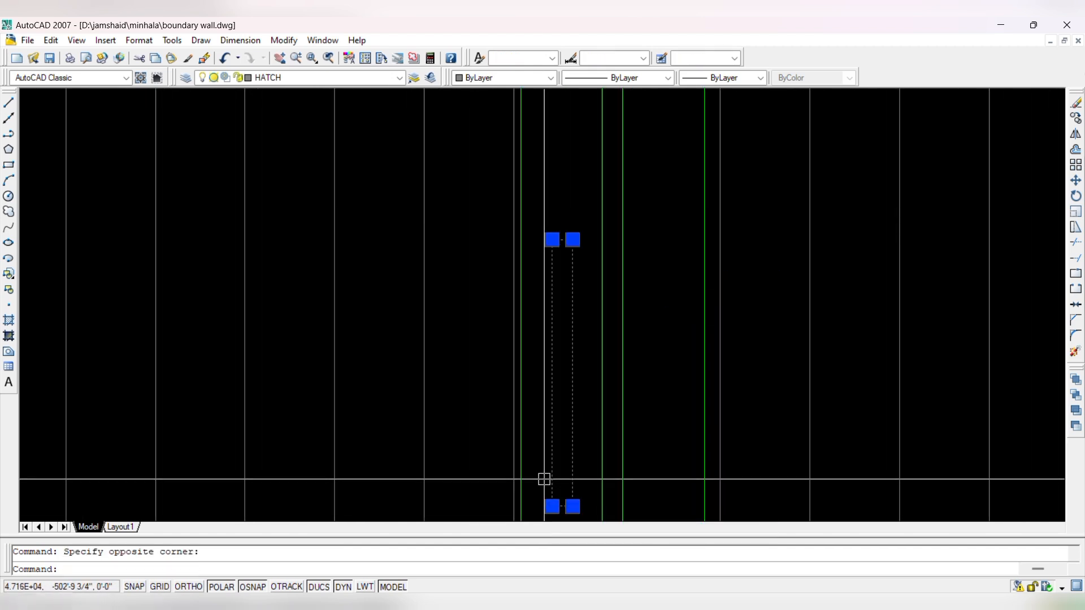
{"action": "type", "text": "s"}
{"action": "key", "text": "Return"}
{"action": "scroll", "coordinate": [544, 225], "scroll_direction": "up", "scroll_amount": 1}
{"action": "left_click", "coordinate": [555, 193]}
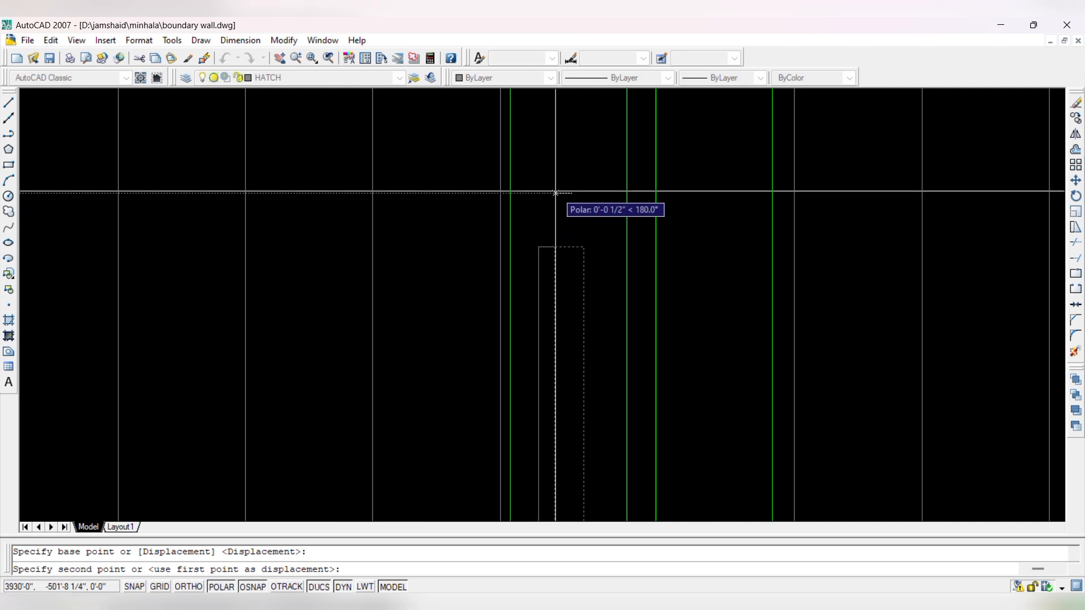
{"action": "type", "text": "6"}
{"action": "key", "text": "Return"}
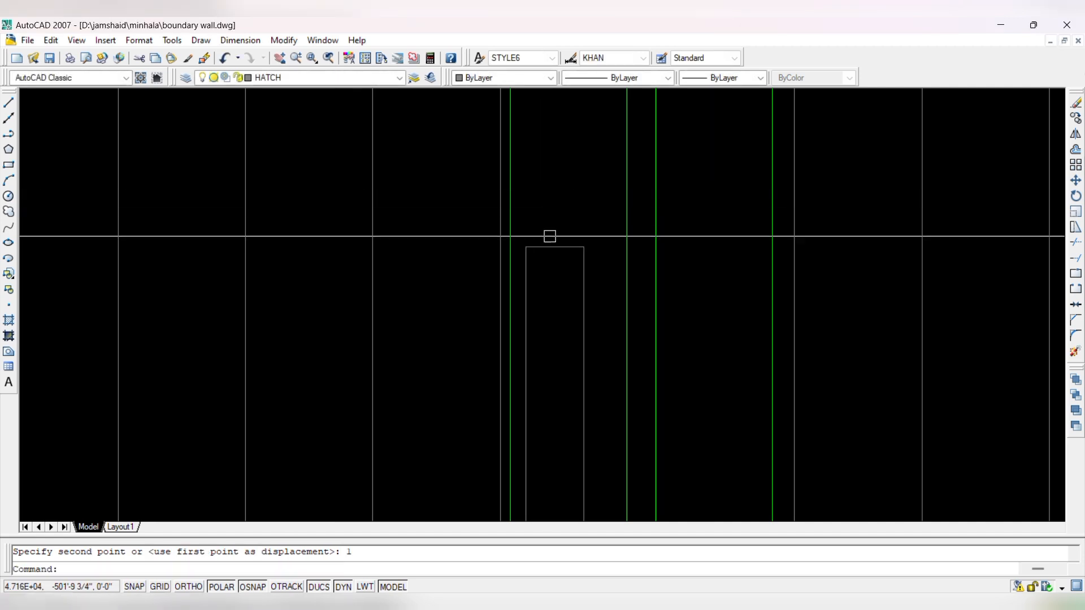
- Move the widened rectangle 0.5" to the right within the left leaf's frame strip
{"action": "left_click", "coordinate": [542, 244]}
{"action": "type", "text": "m"}
{"action": "key", "text": "Return"}
{"action": "left_click", "coordinate": [559, 185]}
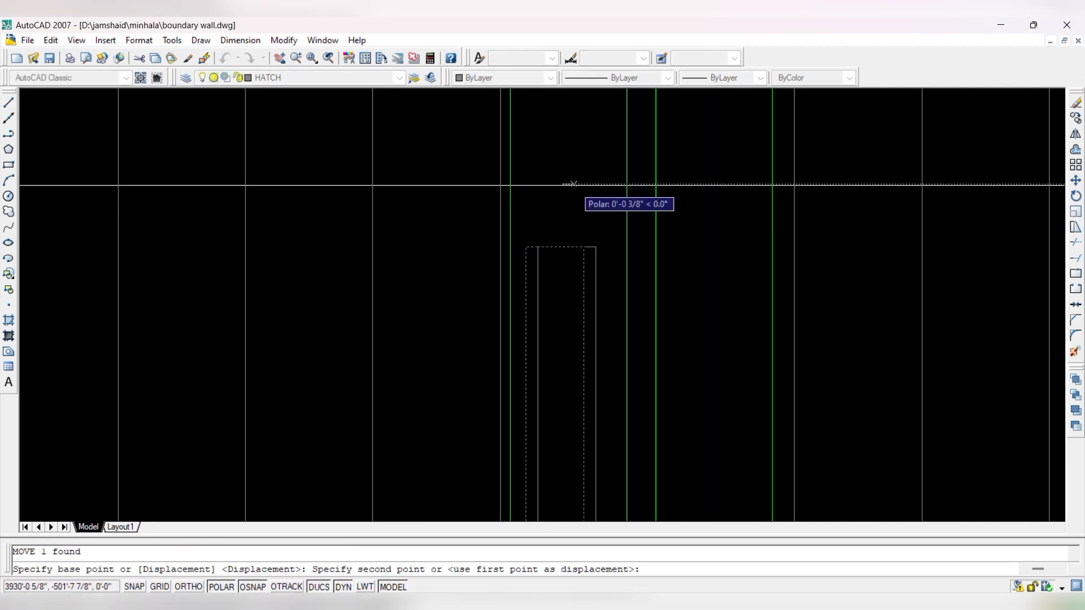
{"action": "type", "text": ".5"}
{"action": "key", "text": "Return"}
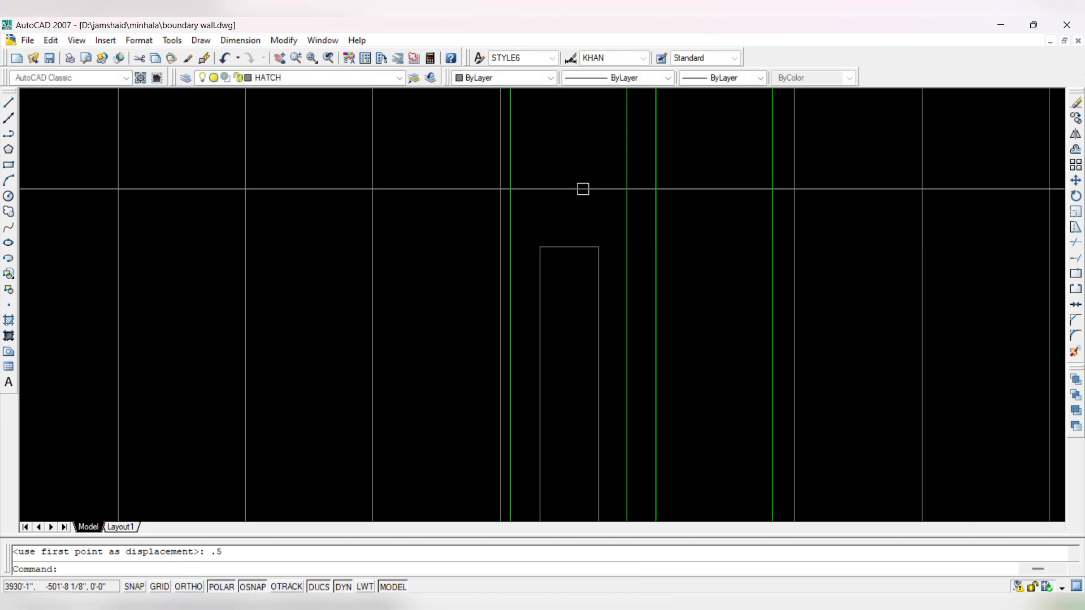
- Copy the widened rectangle onto the adjoining frame strip of the right gate leaf, using the frame lines as reference points
{"action": "left_click", "coordinate": [570, 246]}
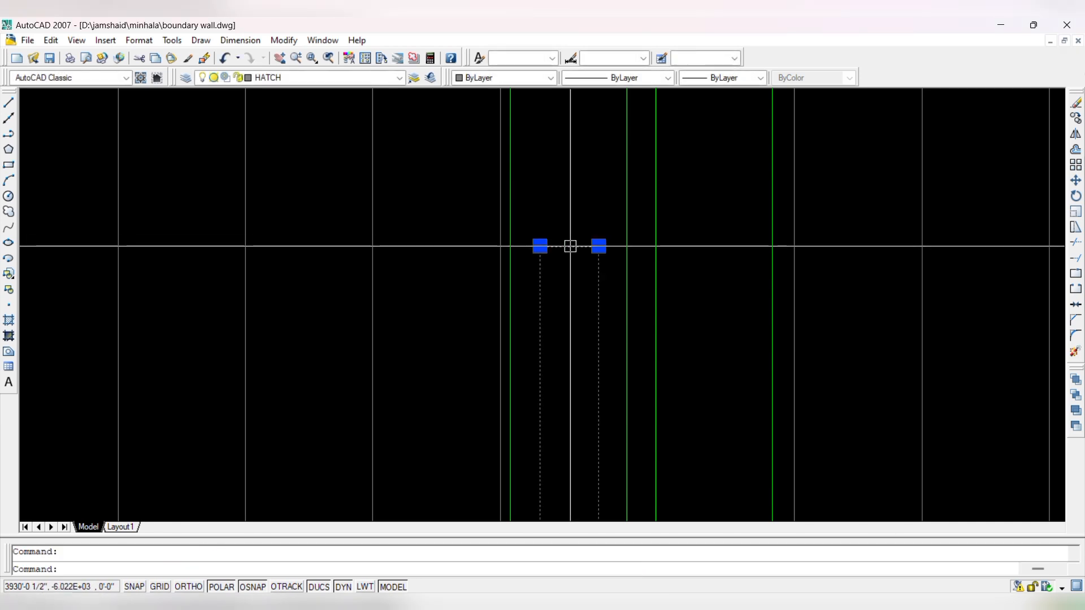
{"action": "type", "text": "o"}
{"action": "key", "text": "Return"}
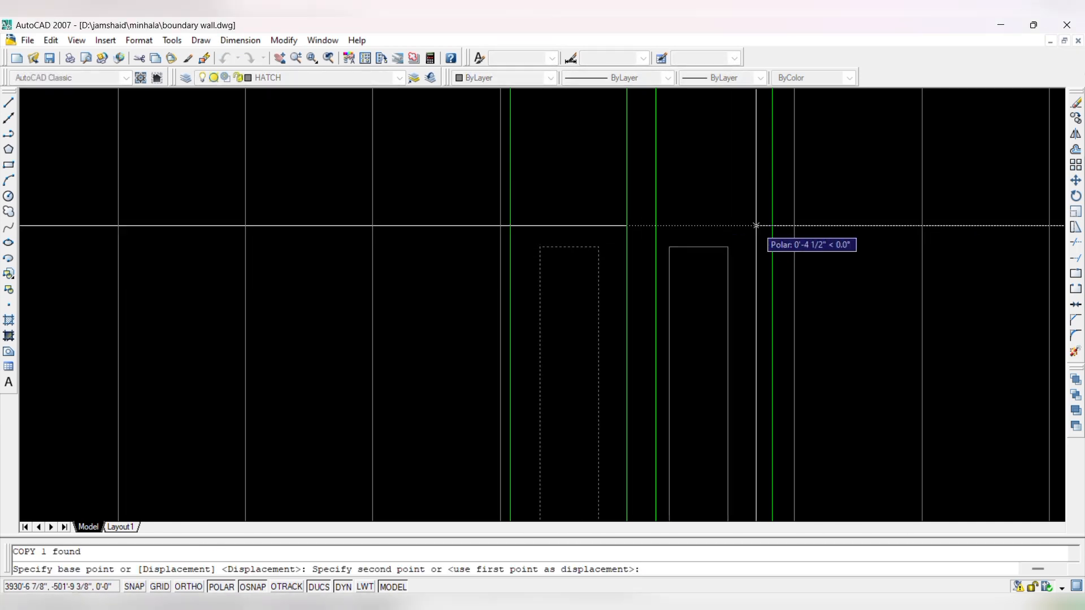
{"action": "left_click", "coordinate": [772, 225]}
{"action": "key", "text": "Escape"}
{"action": "scroll", "coordinate": [624, 199], "scroll_direction": "down", "scroll_amount": 6}
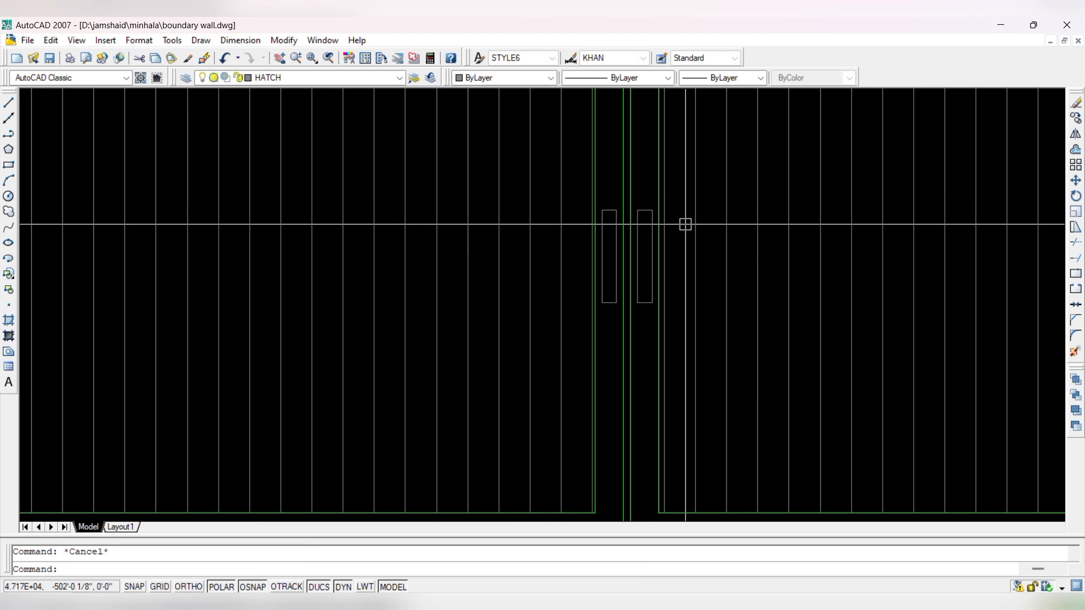
{"action": "type", "text": "h"}
{"action": "key", "text": "Return"}
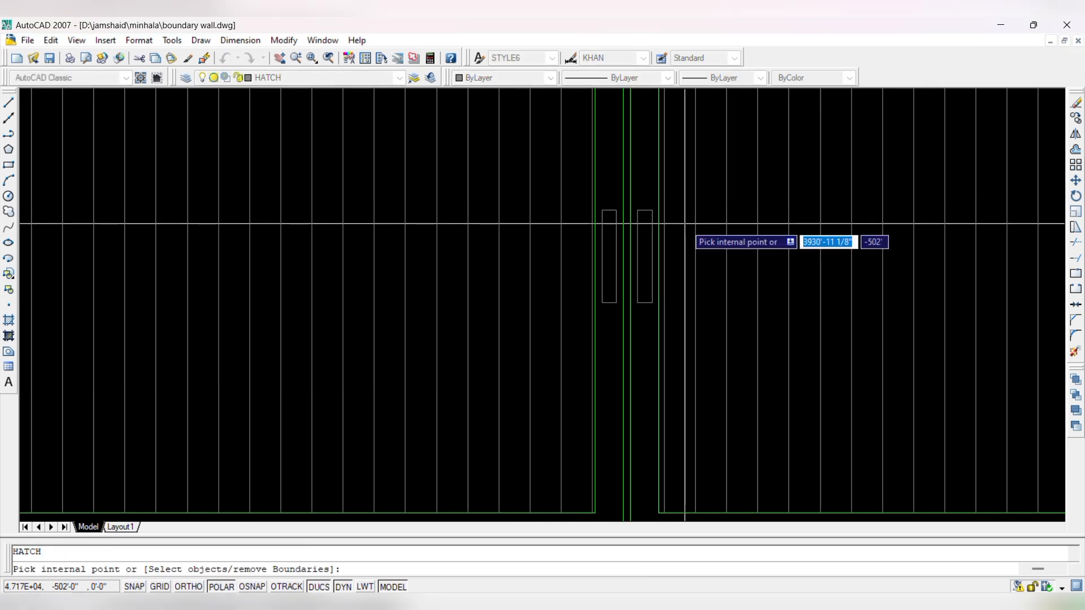
{"action": "scroll", "coordinate": [565, 388], "scroll_direction": "down", "scroll_amount": 4}
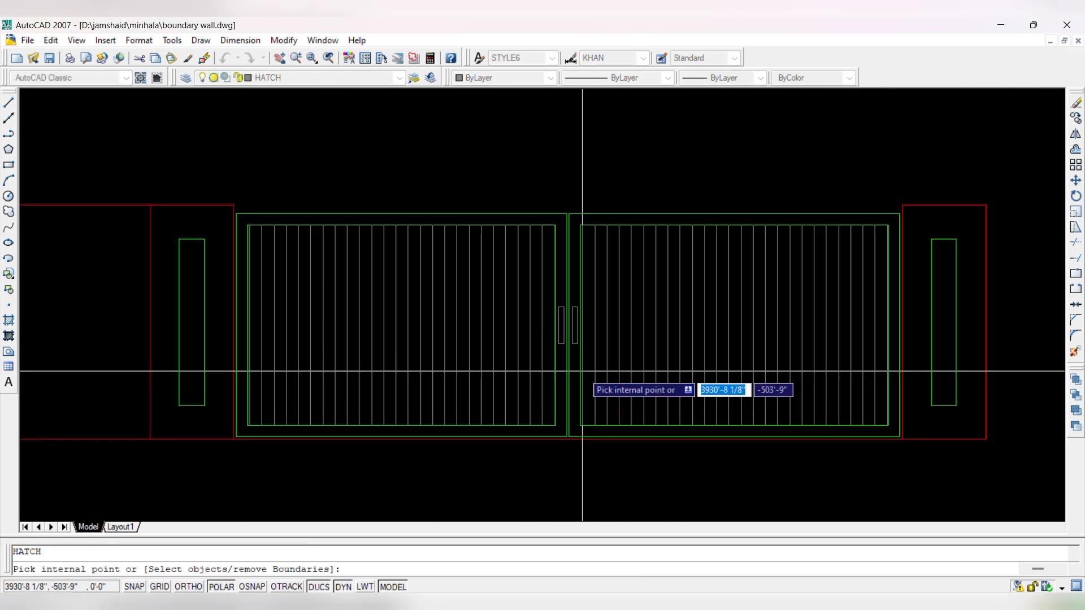
{"action": "key", "text": "Escape"}
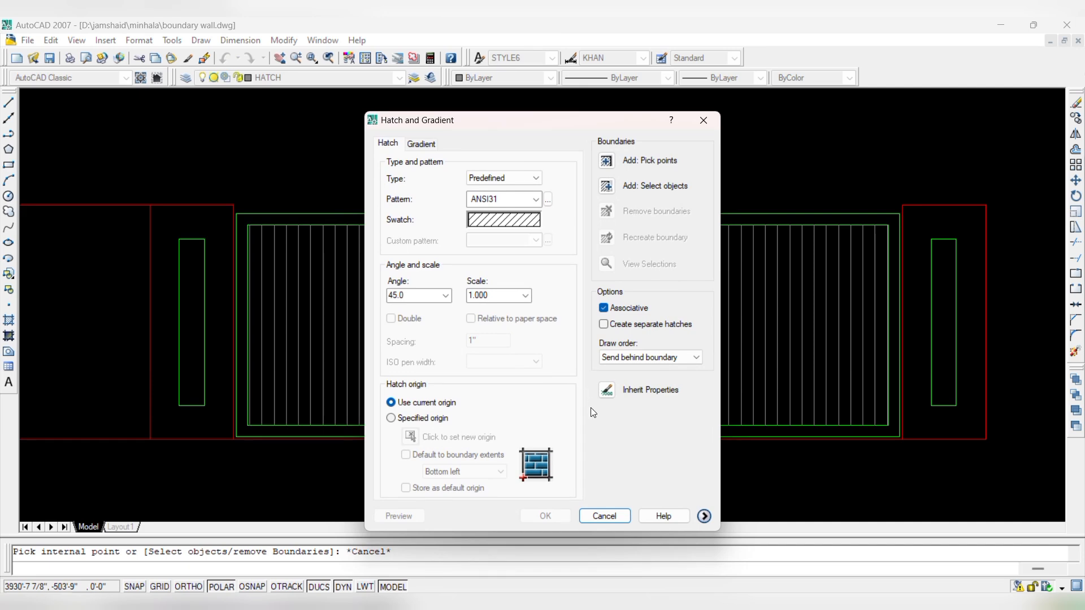
{"action": "key", "text": "Escape"}
- Stretch the upper ends of both handle rectangles 3" upward
{"action": "scroll", "coordinate": [571, 322], "scroll_direction": "up", "scroll_amount": 6}
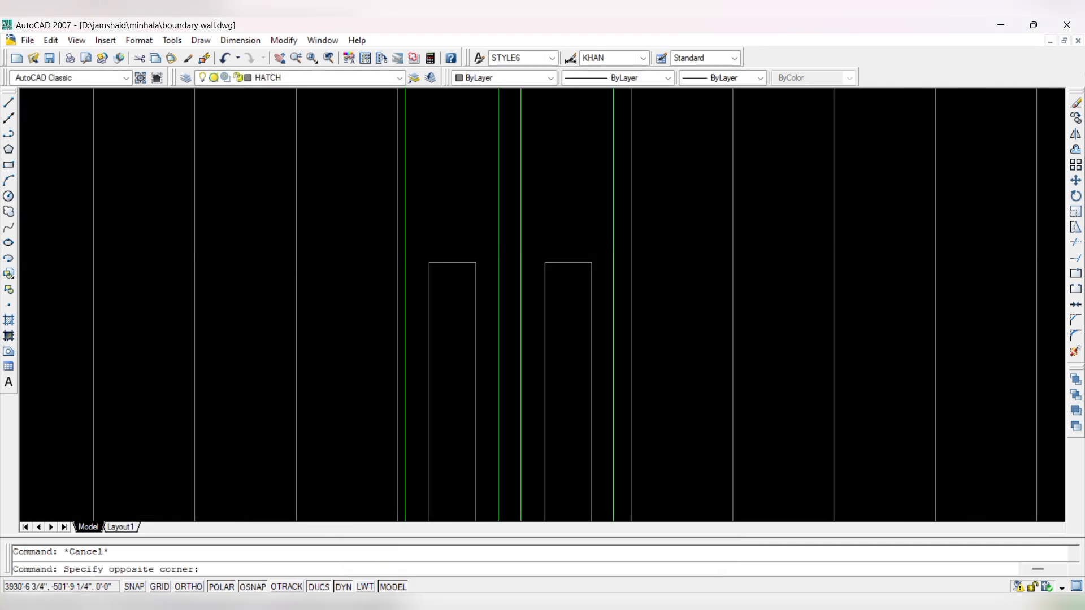
{"action": "left_click", "coordinate": [440, 240]}
{"action": "key", "text": "Return"}
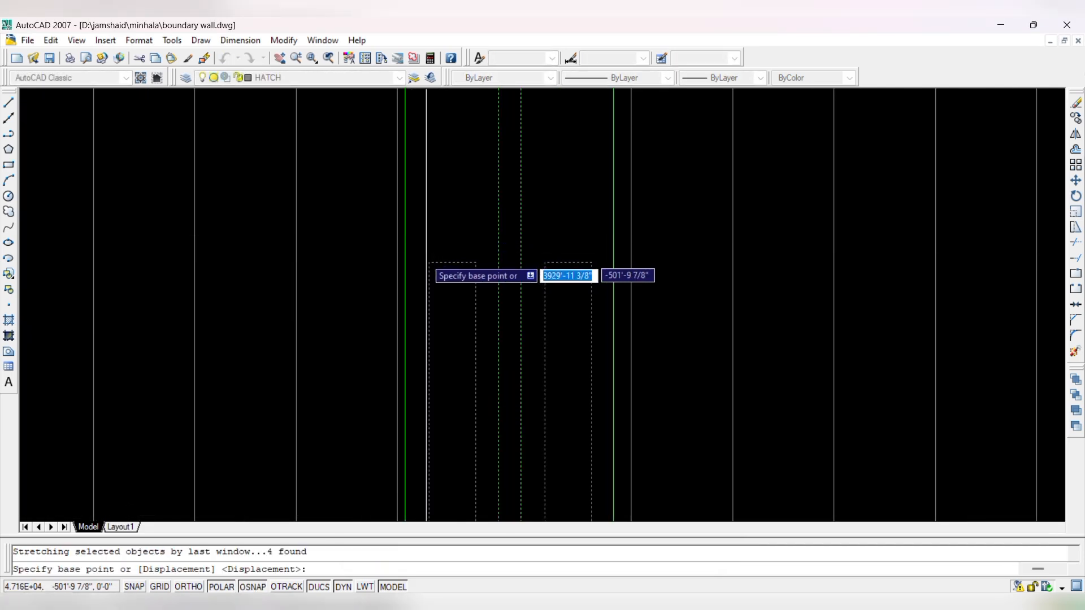
{"action": "left_click", "coordinate": [404, 260]}
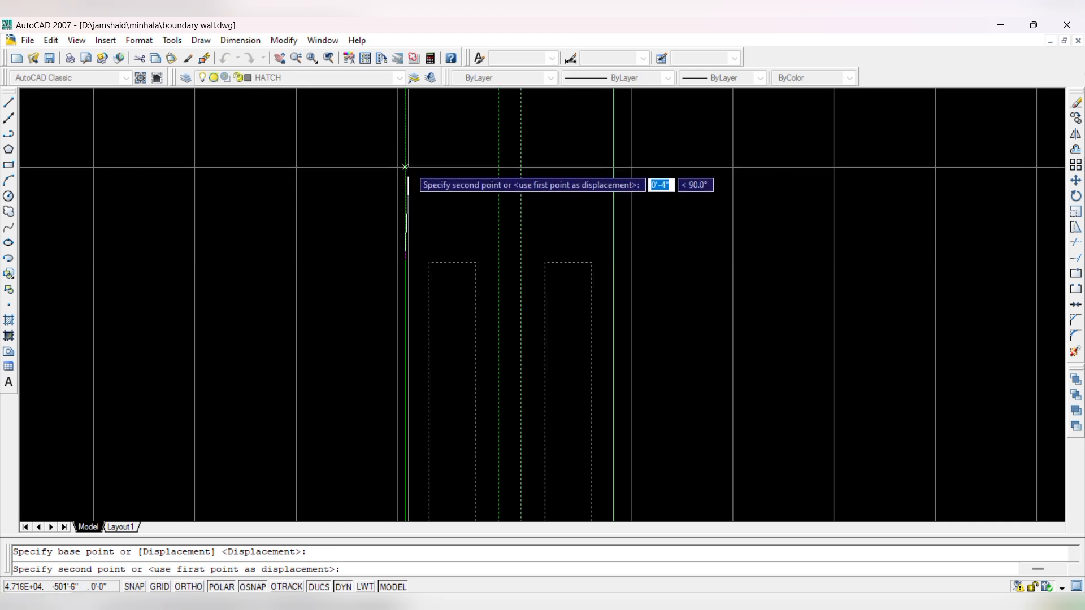
{"action": "type", "text": "3"}
{"action": "key", "text": "Return"}
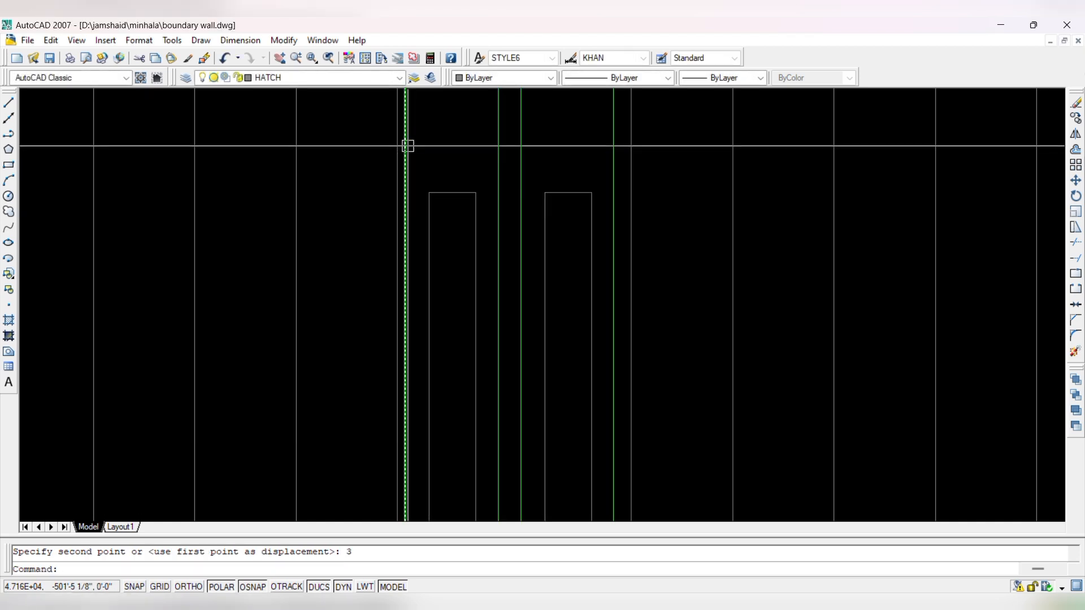
- Stretch the lower ends of both handle rectangles 3" downward
{"action": "scroll", "coordinate": [518, 218], "scroll_direction": "down", "scroll_amount": 3}
{"action": "scroll", "coordinate": [548, 300], "scroll_direction": "up", "scroll_amount": 3}
{"action": "left_click", "coordinate": [569, 298]}
{"action": "left_click", "coordinate": [391, 352]}
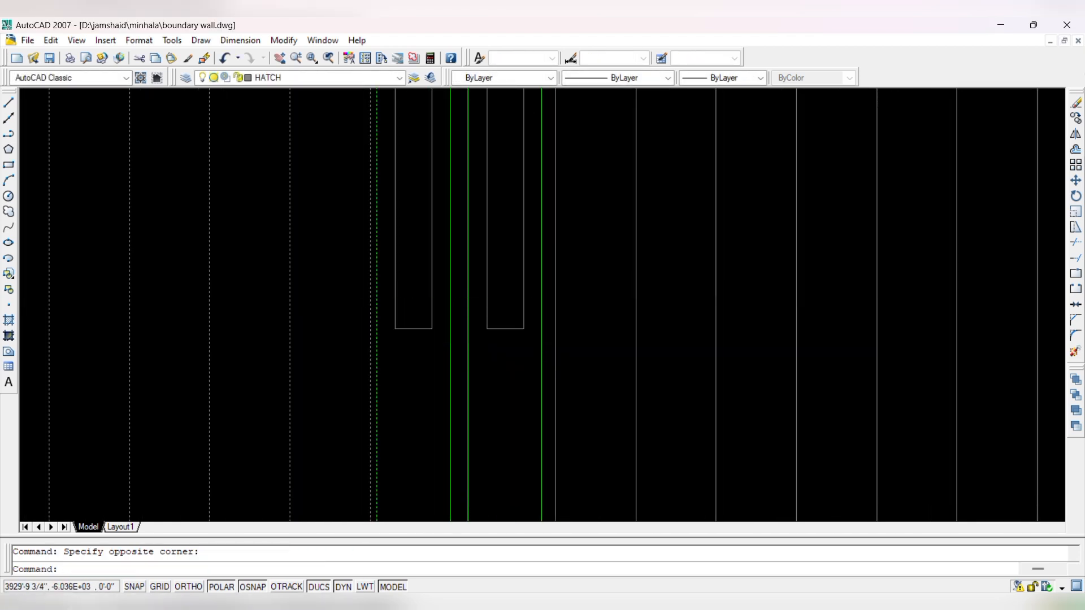
{"action": "key", "text": "Return"}
{"action": "left_click", "coordinate": [449, 332]}
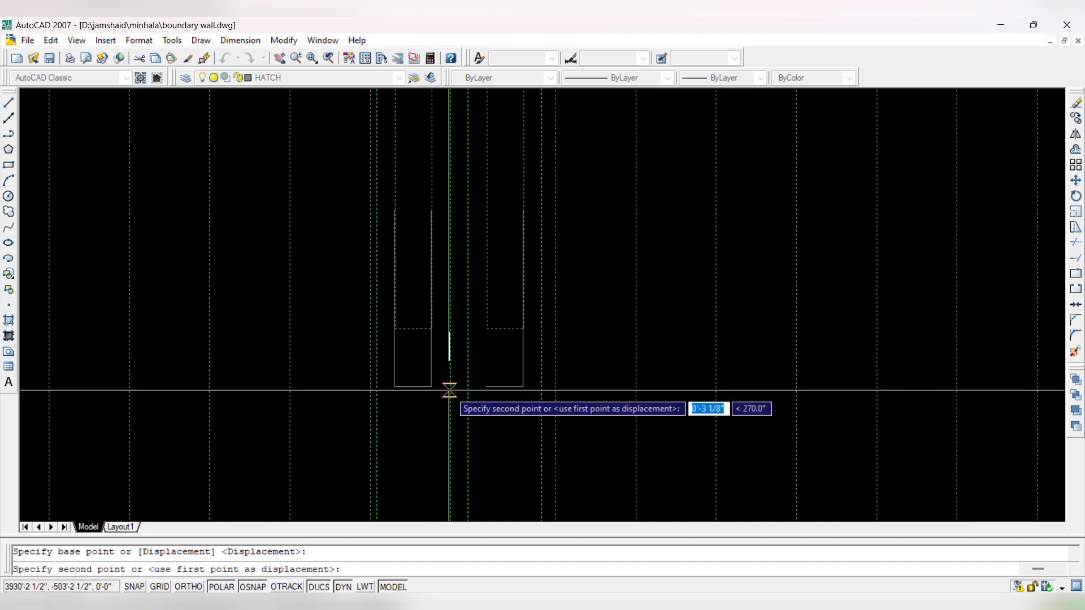
{"action": "key", "text": "Escape"}
- Fill the left leaf's handle rectangle with the SOLID hatch pattern
{"action": "scroll", "coordinate": [458, 401], "scroll_direction": "down", "scroll_amount": 3}
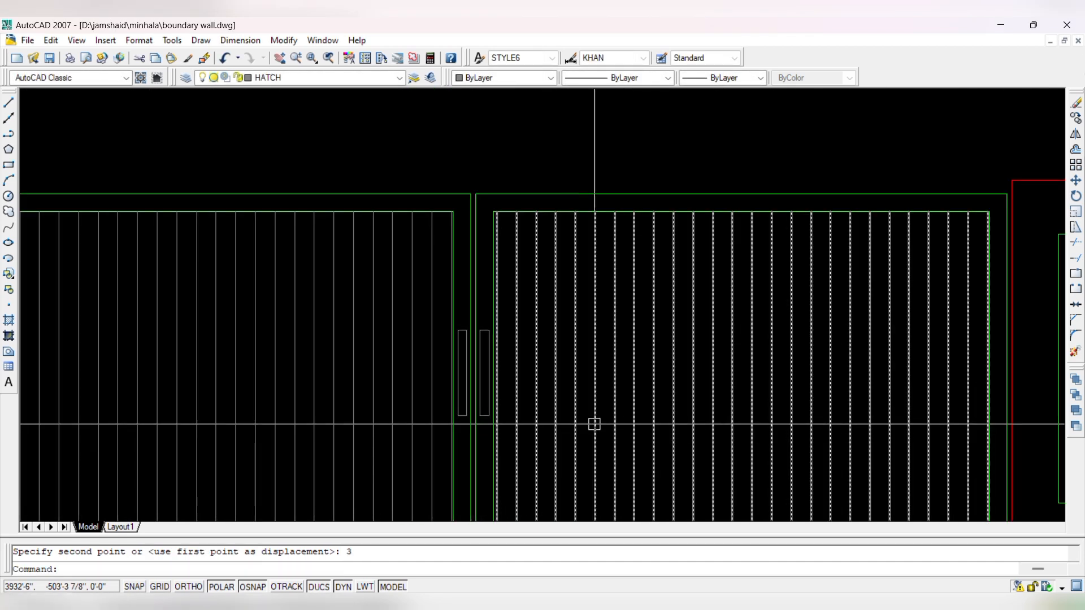
{"action": "scroll", "coordinate": [499, 292], "scroll_direction": "down", "scroll_amount": 2}
{"action": "scroll", "coordinate": [513, 292], "scroll_direction": "up", "scroll_amount": 5}
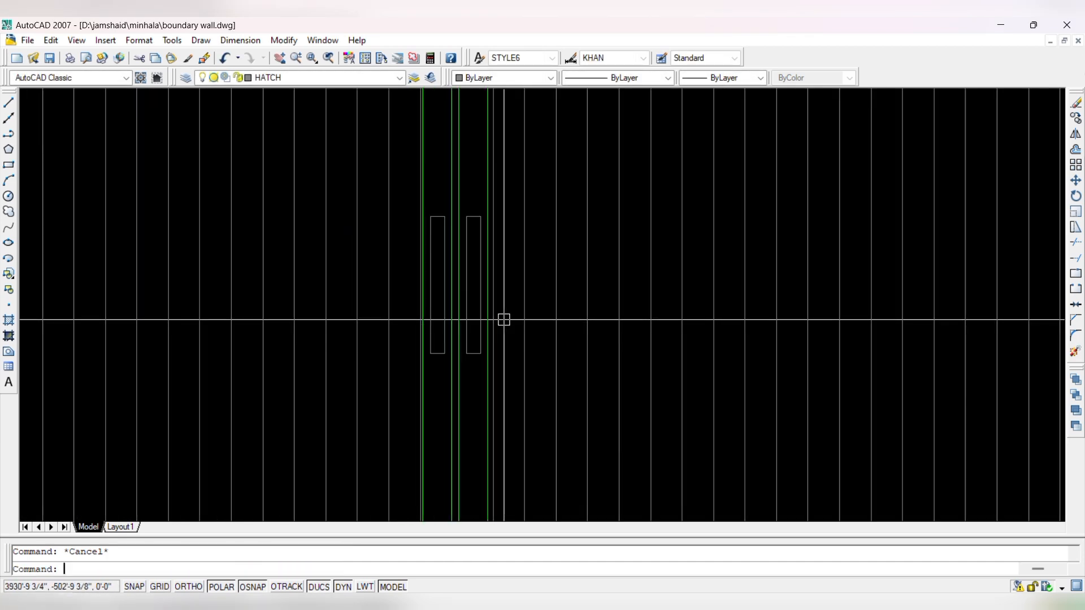
{"action": "key", "text": "Return"}
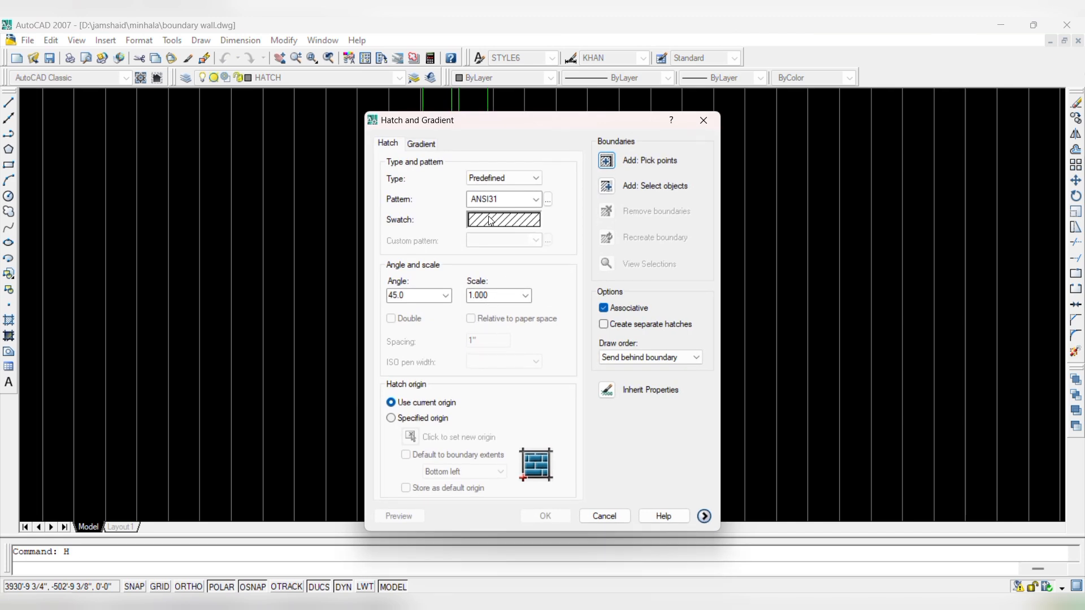
{"action": "left_click", "coordinate": [483, 218]}
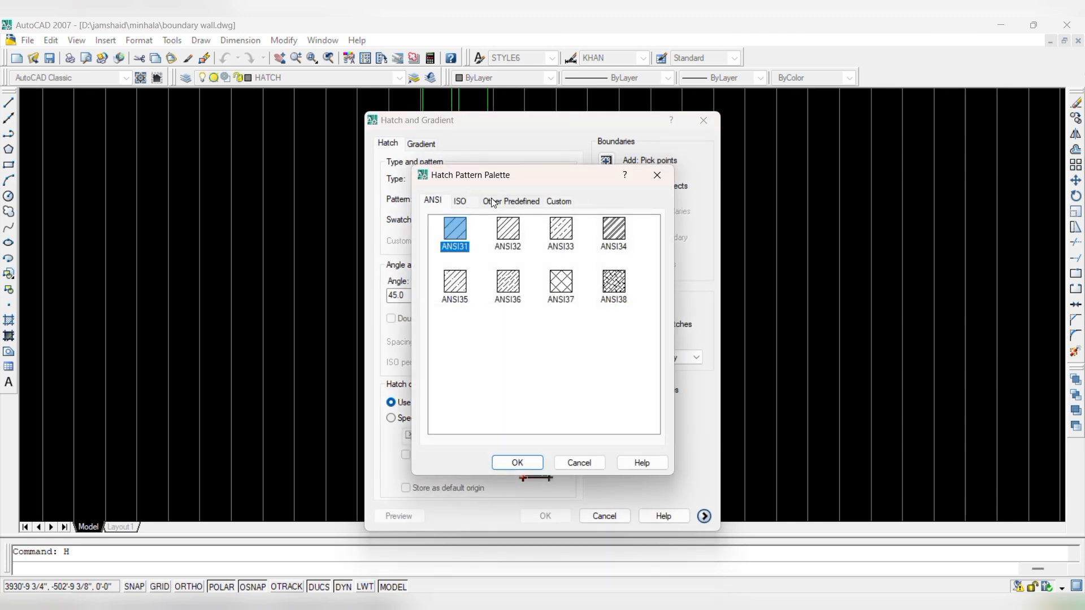
{"action": "left_click", "coordinate": [491, 200]}
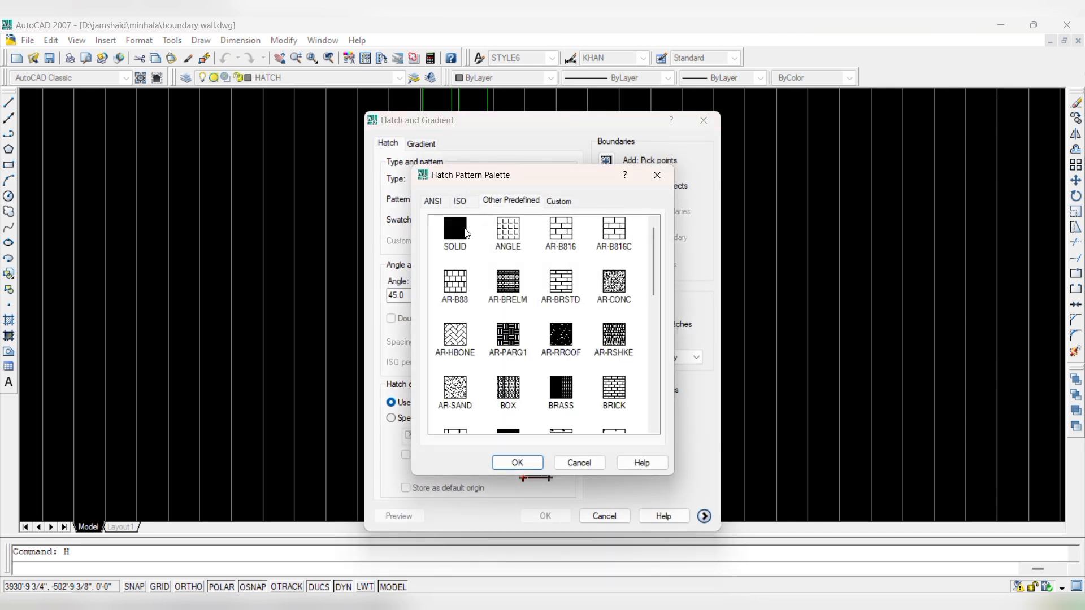
{"action": "left_click", "coordinate": [518, 463]}
{"action": "left_click", "coordinate": [607, 161]}
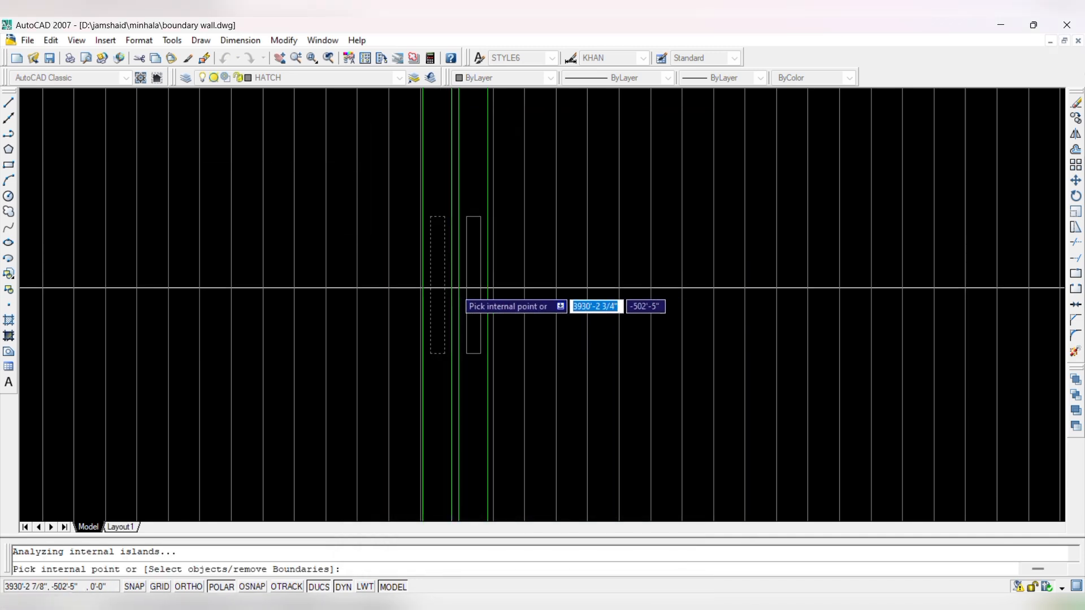
{"action": "key", "text": "Return"}
{"action": "key", "text": "Return"}
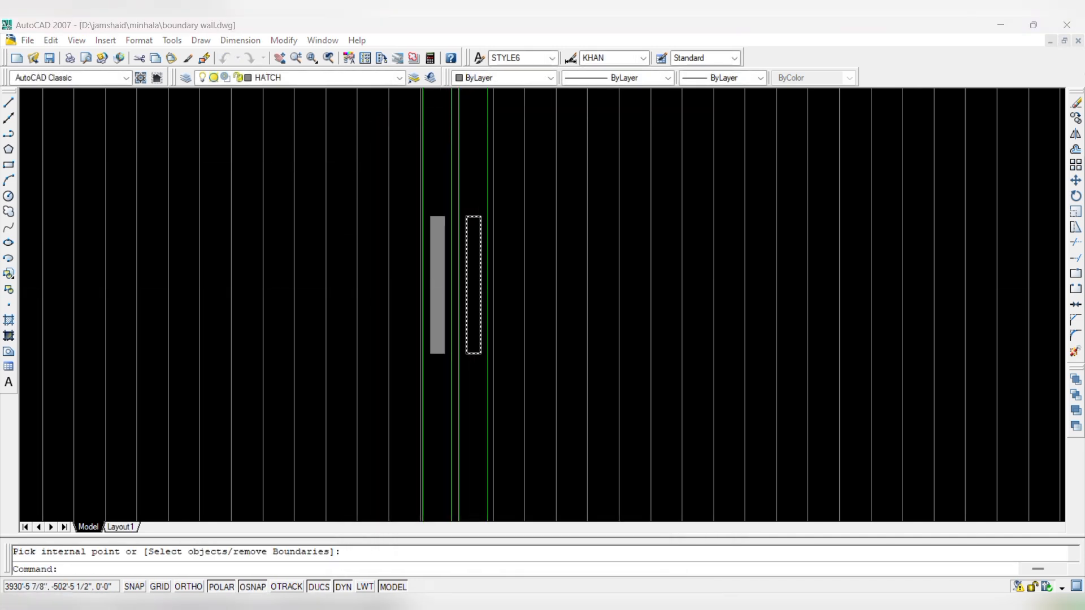
- Fill the right leaf's handle rectangle with the same SOLID hatch
{"action": "key", "text": "Return"}
{"action": "key", "text": "Return"}
{"action": "key", "text": "Return"}
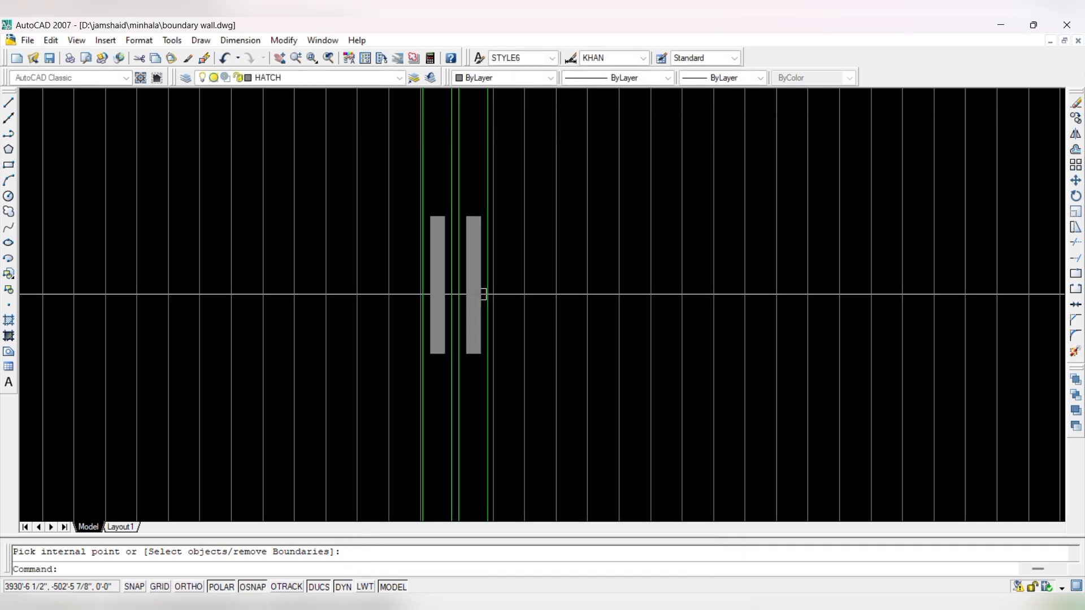
{"action": "scroll", "coordinate": [615, 339], "scroll_direction": "down", "scroll_amount": 4}
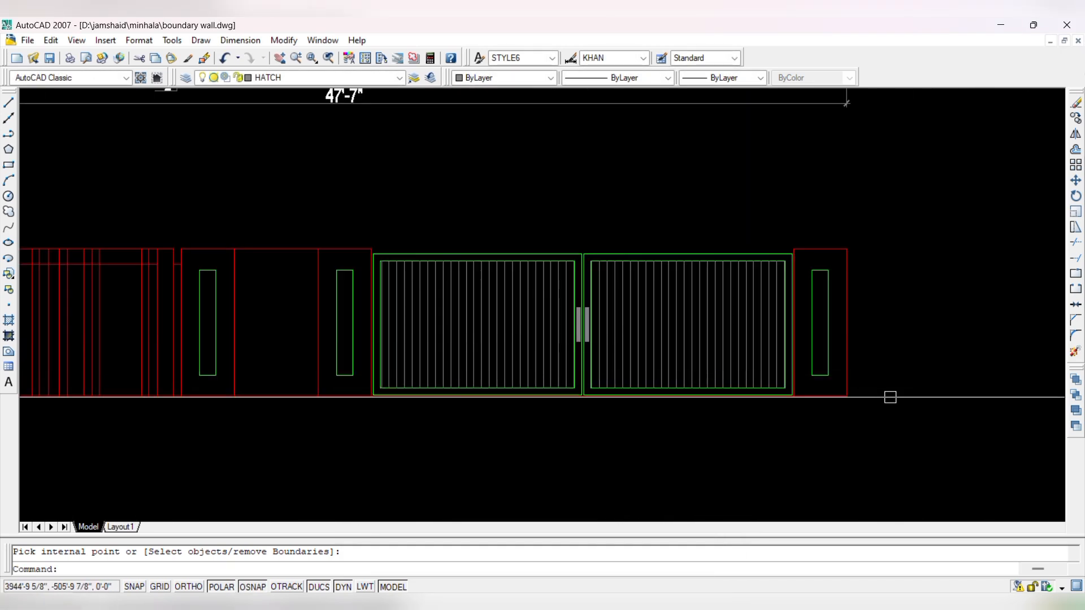
- Move the red light symbol to the top-edge midpoint of the narrow green rectangle on the pier left of the gate
{"action": "scroll", "coordinate": [847, 397], "scroll_direction": "down", "scroll_amount": 3}
{"action": "scroll", "coordinate": [294, 308], "scroll_direction": "up", "scroll_amount": 7}
{"action": "left_click", "coordinate": [399, 260]}
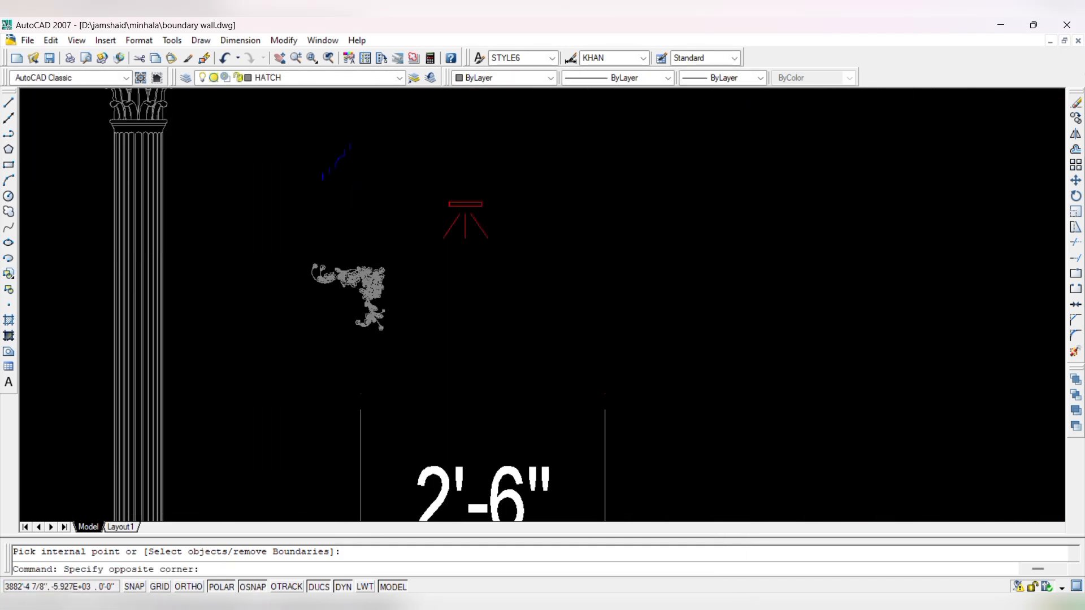
{"action": "type", "text": "m"}
{"action": "key", "text": "Return"}
{"action": "scroll", "coordinate": [469, 212], "scroll_direction": "up", "scroll_amount": 3}
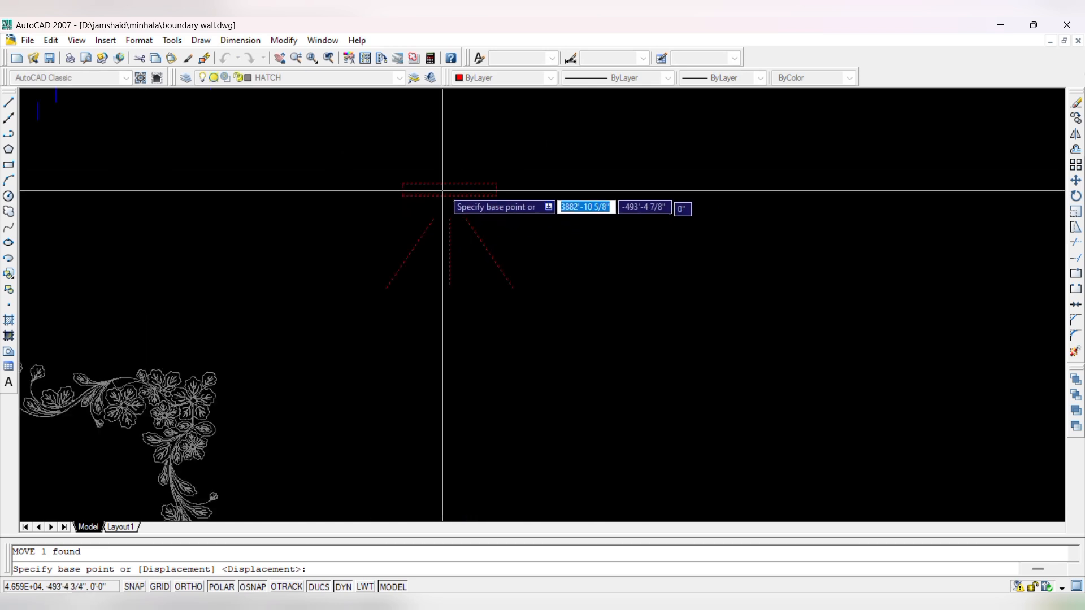
{"action": "left_click", "coordinate": [450, 185]}
{"action": "scroll", "coordinate": [283, 202], "scroll_direction": "down", "scroll_amount": 8}
{"action": "scroll", "coordinate": [586, 235], "scroll_direction": "down", "scroll_amount": 3}
{"action": "scroll", "coordinate": [542, 249], "scroll_direction": "up", "scroll_amount": 8}
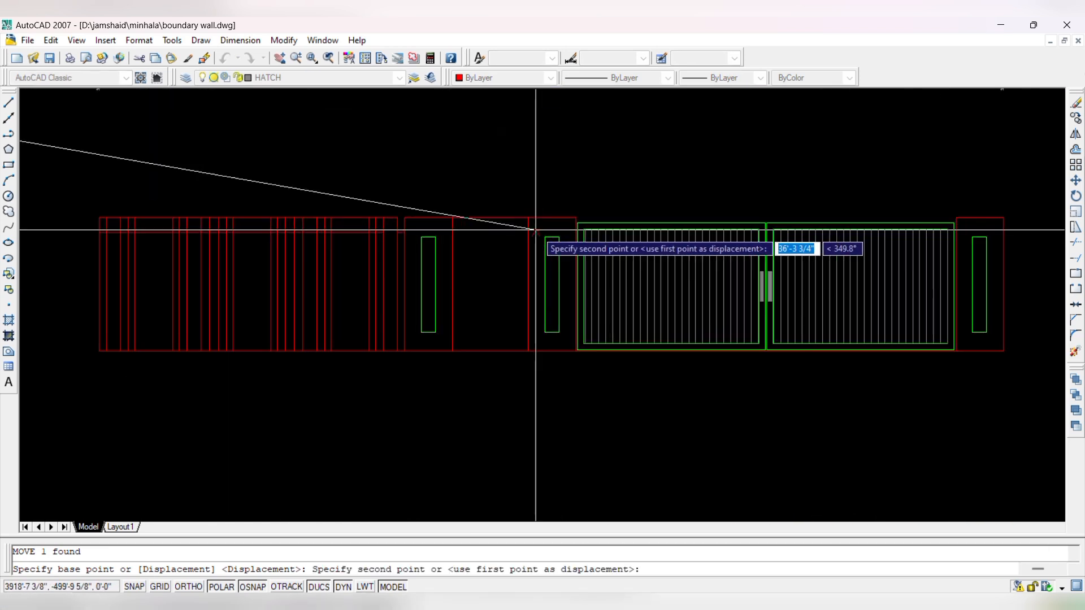
{"action": "left_click", "coordinate": [551, 257]}
{"action": "scroll", "coordinate": [548, 278], "scroll_direction": "up", "scroll_amount": 3}
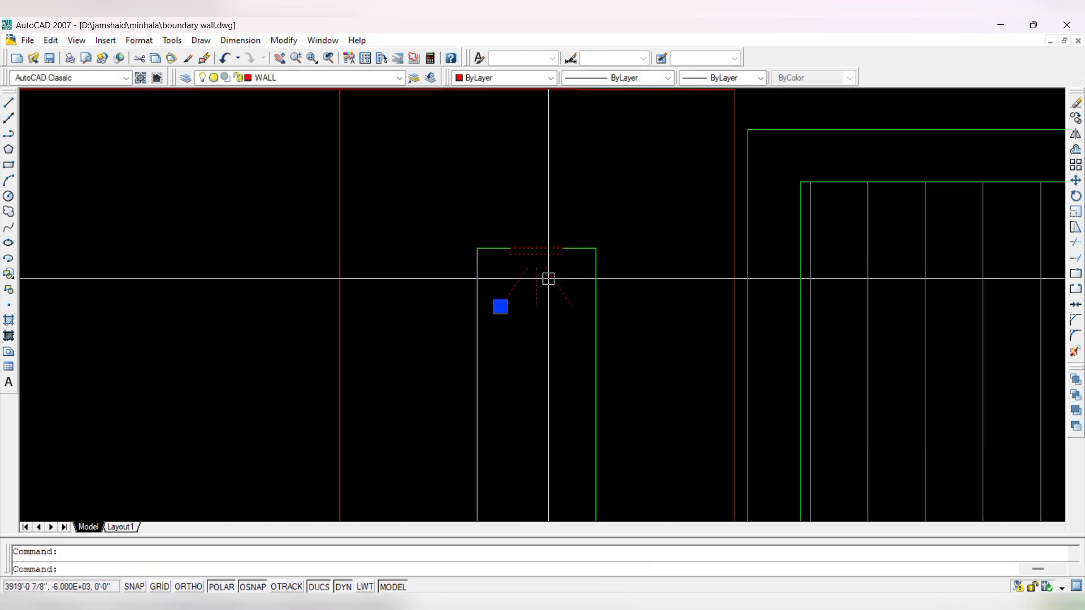
- Copy the light symbol to the top-edge midpoints of the narrow green rectangles on the other two piers
{"action": "type", "text": "co"}
{"action": "key", "text": "Return"}
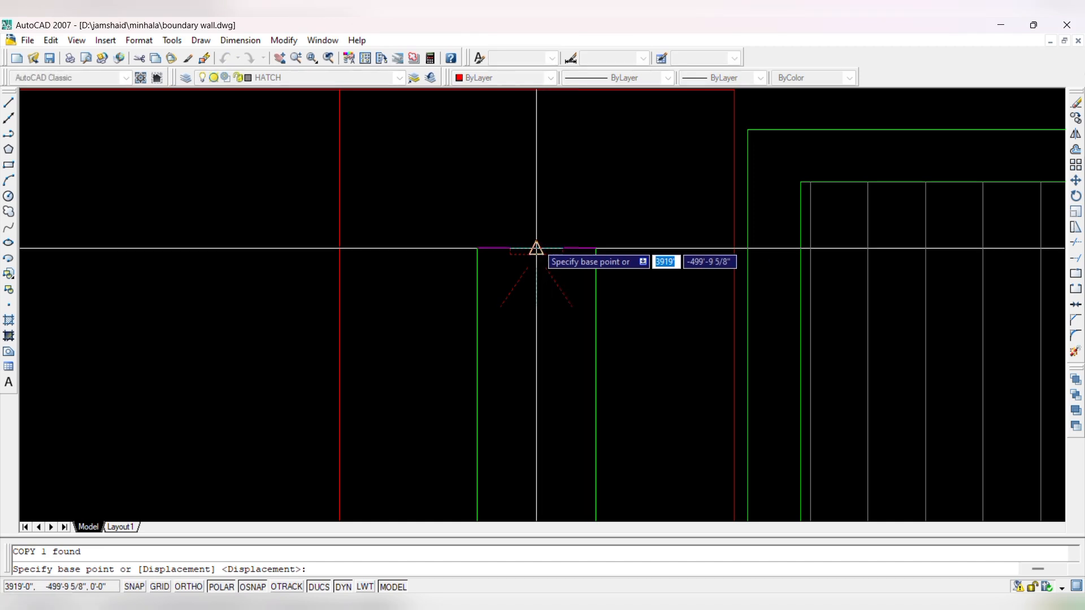
{"action": "left_click", "coordinate": [536, 249]}
{"action": "scroll", "coordinate": [598, 207], "scroll_direction": "down", "scroll_amount": 6}
{"action": "scroll", "coordinate": [649, 196], "scroll_direction": "down", "scroll_amount": 2}
{"action": "scroll", "coordinate": [429, 212], "scroll_direction": "up", "scroll_amount": 5}
{"action": "left_click", "coordinate": [498, 208]}
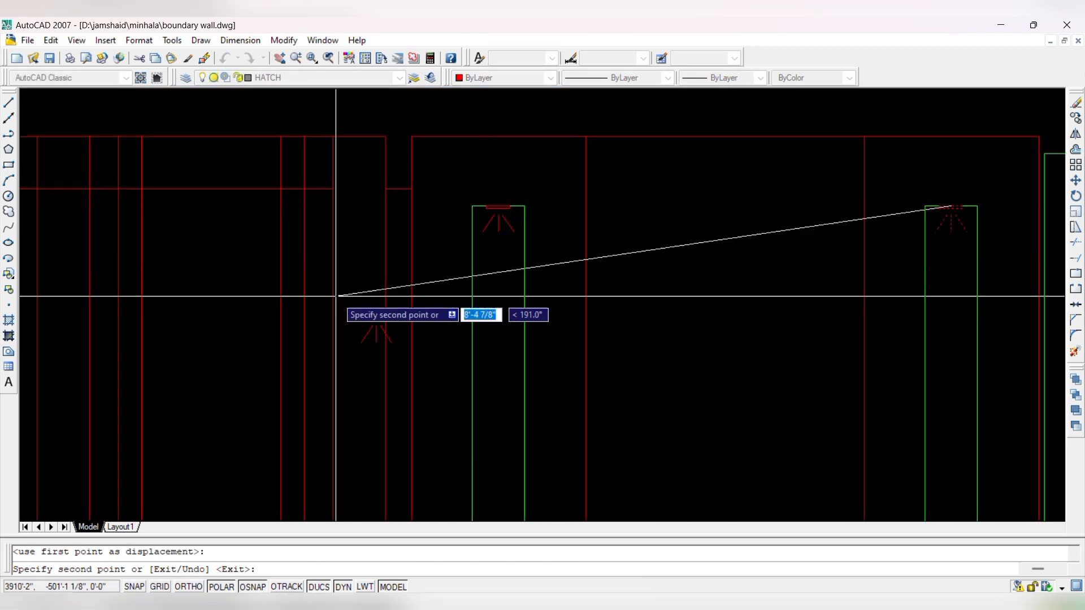
{"action": "scroll", "coordinate": [294, 194], "scroll_direction": "down", "scroll_amount": 6}
{"action": "scroll", "coordinate": [865, 195], "scroll_direction": "up", "scroll_amount": 3}
{"action": "left_click", "coordinate": [718, 195]}
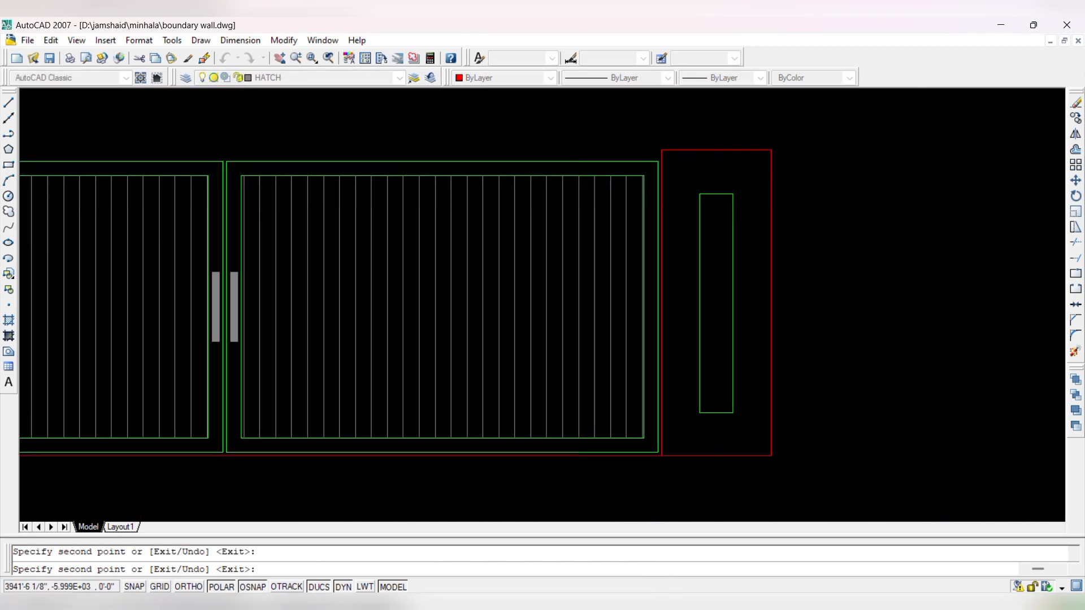
{"action": "scroll", "coordinate": [817, 262], "scroll_direction": "down", "scroll_amount": 3}
{"action": "scroll", "coordinate": [817, 262], "scroll_direction": "down", "scroll_amount": 2}
{"action": "key", "text": "Escape"}
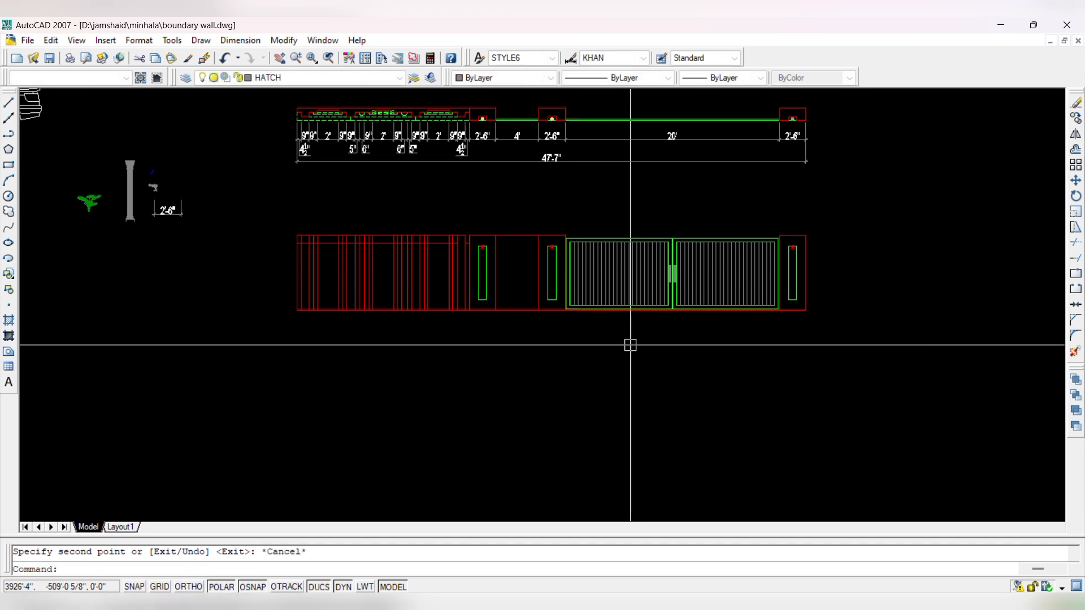
- Trim away the red base line beneath the gate and the right end pier
{"action": "scroll", "coordinate": [757, 242], "scroll_direction": "up", "scroll_amount": 5}
{"action": "scroll", "coordinate": [818, 223], "scroll_direction": "down", "scroll_amount": 4}
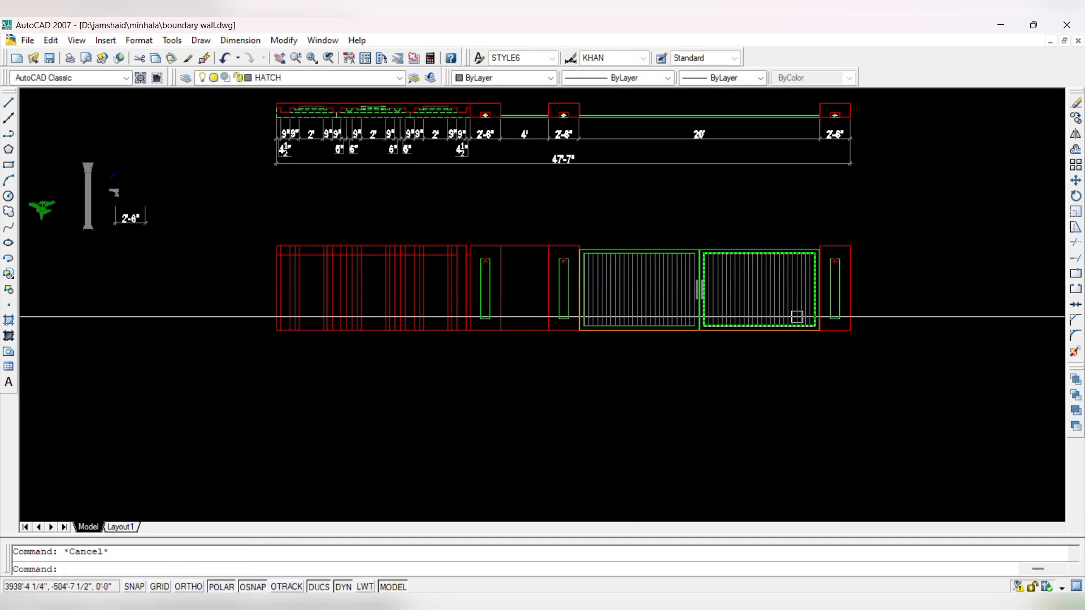
{"action": "scroll", "coordinate": [656, 305], "scroll_direction": "up", "scroll_amount": 3}
{"action": "scroll", "coordinate": [520, 341], "scroll_direction": "up", "scroll_amount": 3}
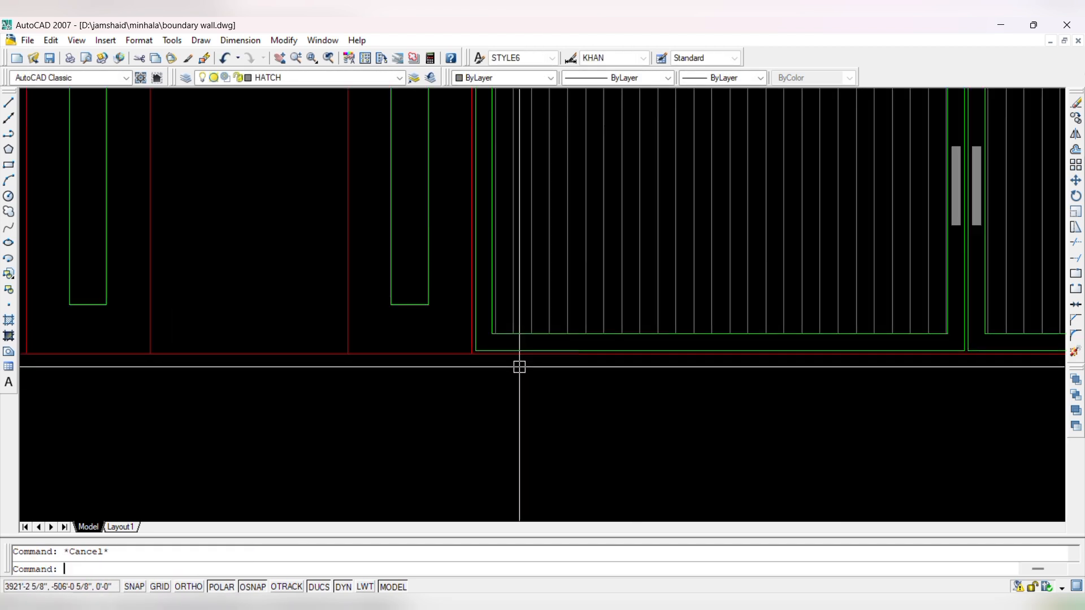
{"action": "type", "text": "tr"}
{"action": "key", "text": "Return"}
{"action": "key", "text": "Return"}
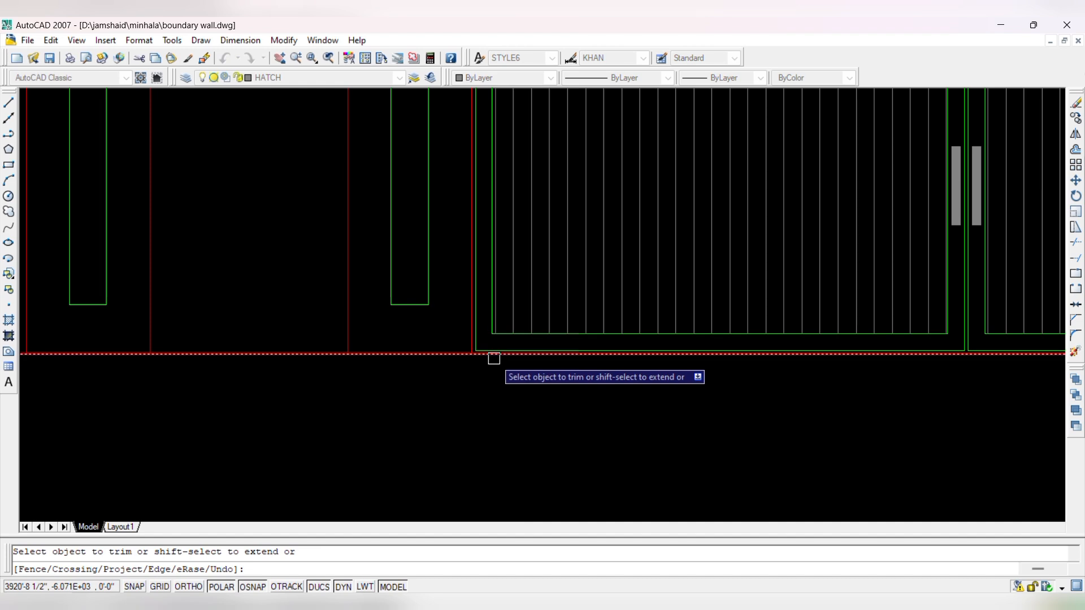
{"action": "scroll", "coordinate": [484, 367], "scroll_direction": "down", "scroll_amount": 4}
{"action": "key", "text": "Escape"}
- Draw a line along the base of the right end pier, from its outer bottom corner to its inner one
{"action": "type", "text": "l"}
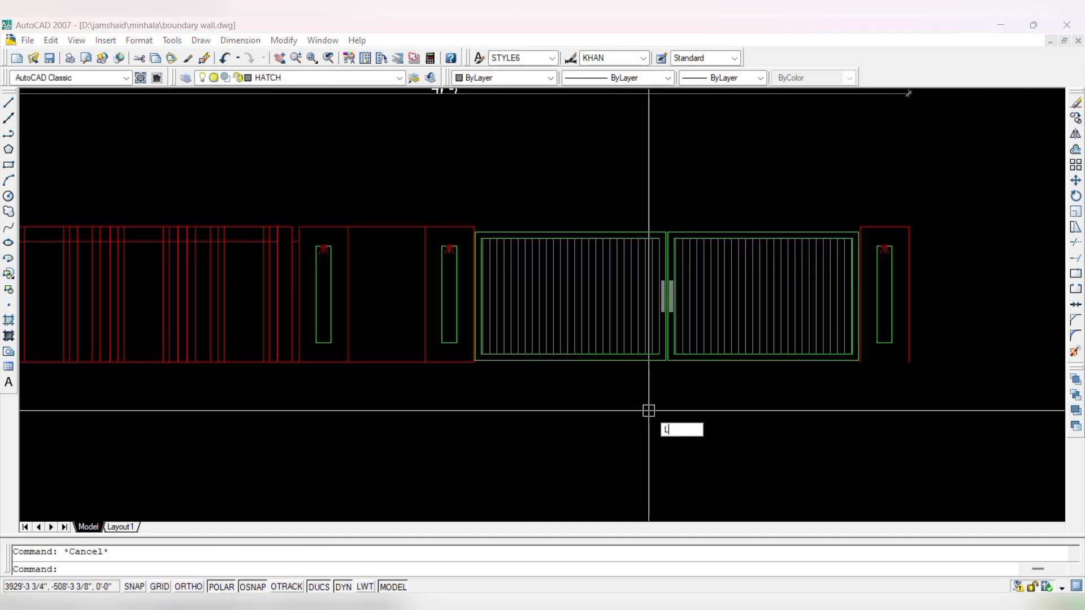
{"action": "key", "text": "Return"}
{"action": "scroll", "coordinate": [875, 378], "scroll_direction": "up", "scroll_amount": 3}
{"action": "scroll", "coordinate": [875, 378], "scroll_direction": "up", "scroll_amount": 2}
{"action": "left_click", "coordinate": [975, 331]}
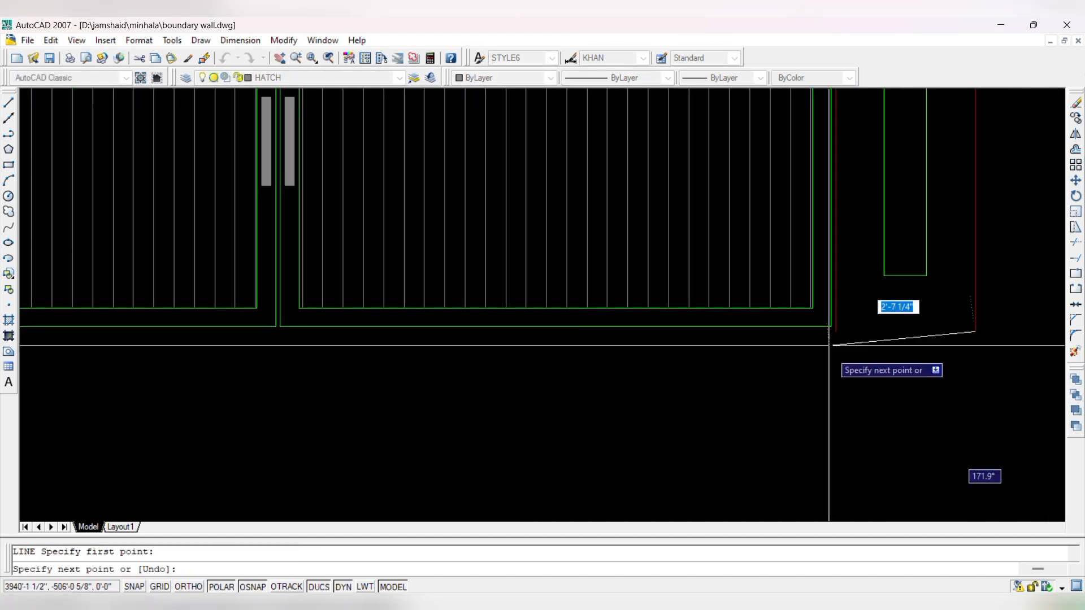
{"action": "left_click", "coordinate": [835, 331]}
- Continue the base line beneath the gate to the bottom corner of the pier on the gate's left side
{"action": "scroll", "coordinate": [817, 338], "scroll_direction": "down", "scroll_amount": 3}
{"action": "scroll", "coordinate": [602, 352], "scroll_direction": "up", "scroll_amount": 3}
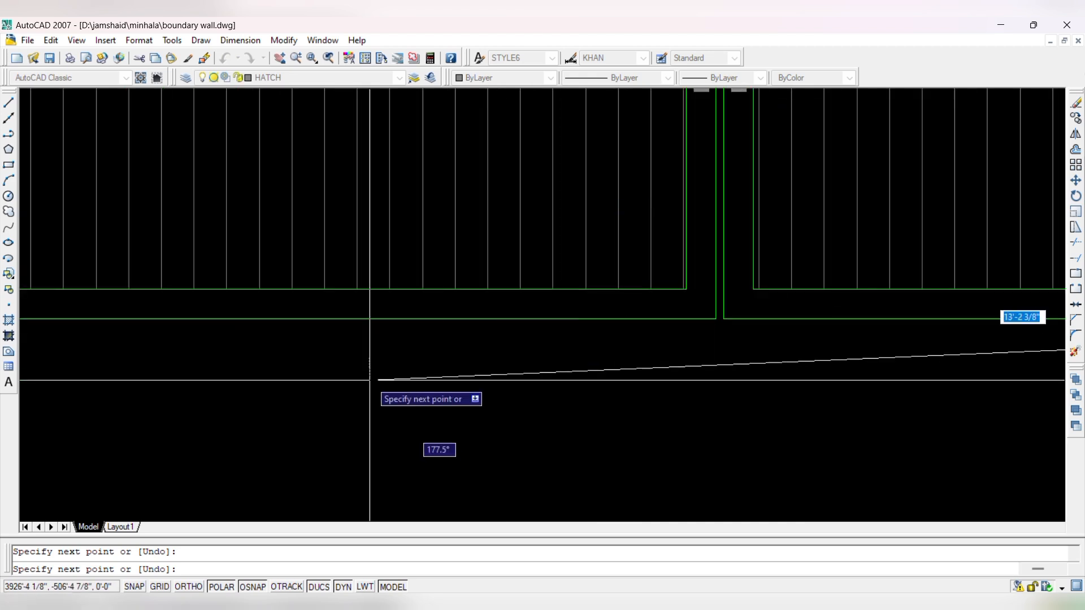
{"action": "scroll", "coordinate": [428, 316], "scroll_direction": "down", "scroll_amount": 2}
{"action": "scroll", "coordinate": [429, 318], "scroll_direction": "down", "scroll_amount": 2}
{"action": "scroll", "coordinate": [275, 314], "scroll_direction": "up", "scroll_amount": 4}
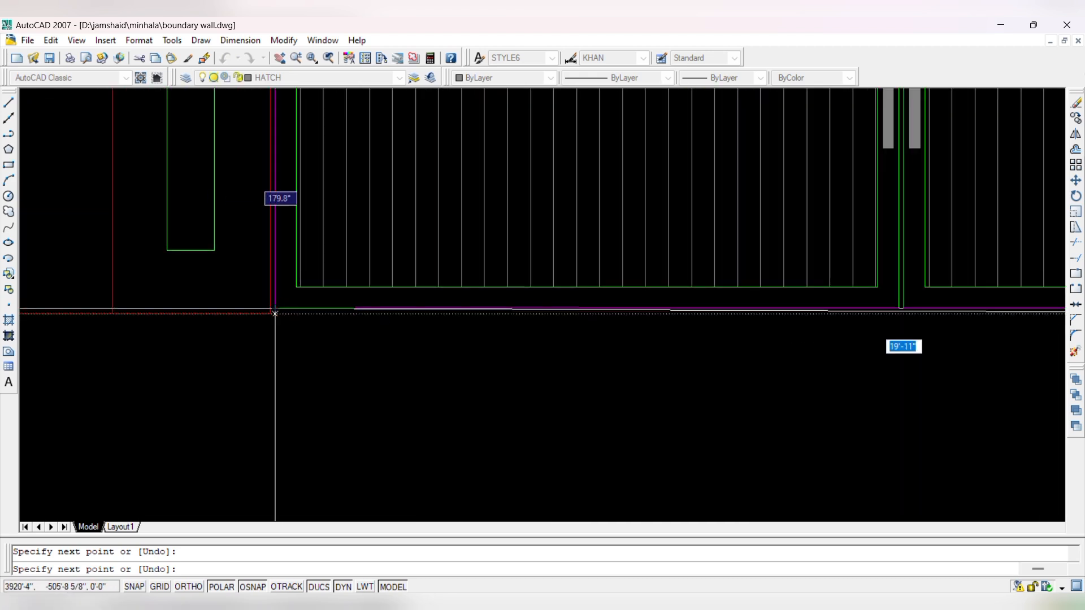
{"action": "left_click", "coordinate": [270, 314]}
{"action": "key", "text": "Escape"}
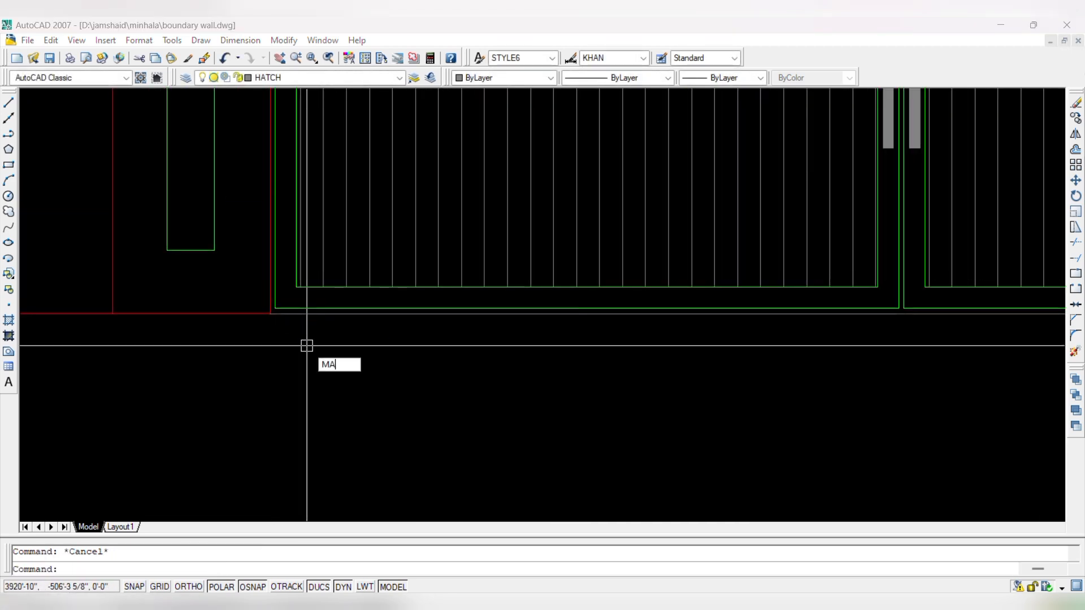
- Match the properties of the green gate frame onto the new base line under the gate
{"action": "key", "text": "Return"}
{"action": "scroll", "coordinate": [380, 305], "scroll_direction": "up", "scroll_amount": 3}
{"action": "left_click", "coordinate": [383, 312]}
{"action": "scroll", "coordinate": [350, 331], "scroll_direction": "down", "scroll_amount": 5}
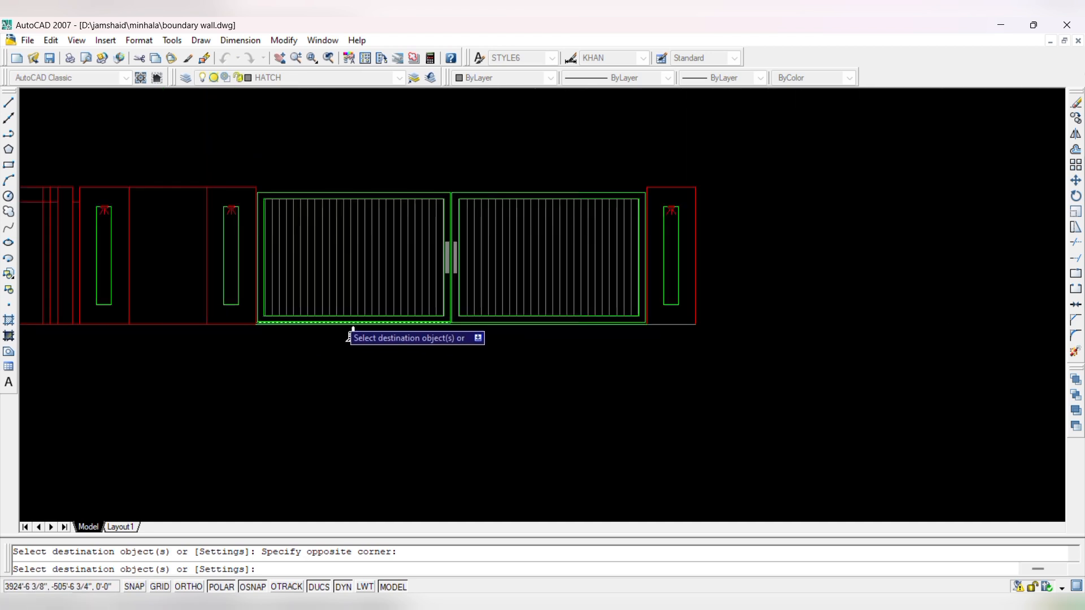
{"action": "scroll", "coordinate": [656, 320], "scroll_direction": "up", "scroll_amount": 4}
{"action": "key", "text": "Escape"}
- Match the properties of the red pier edge onto the right end pier's base line
{"action": "key", "text": "Return"}
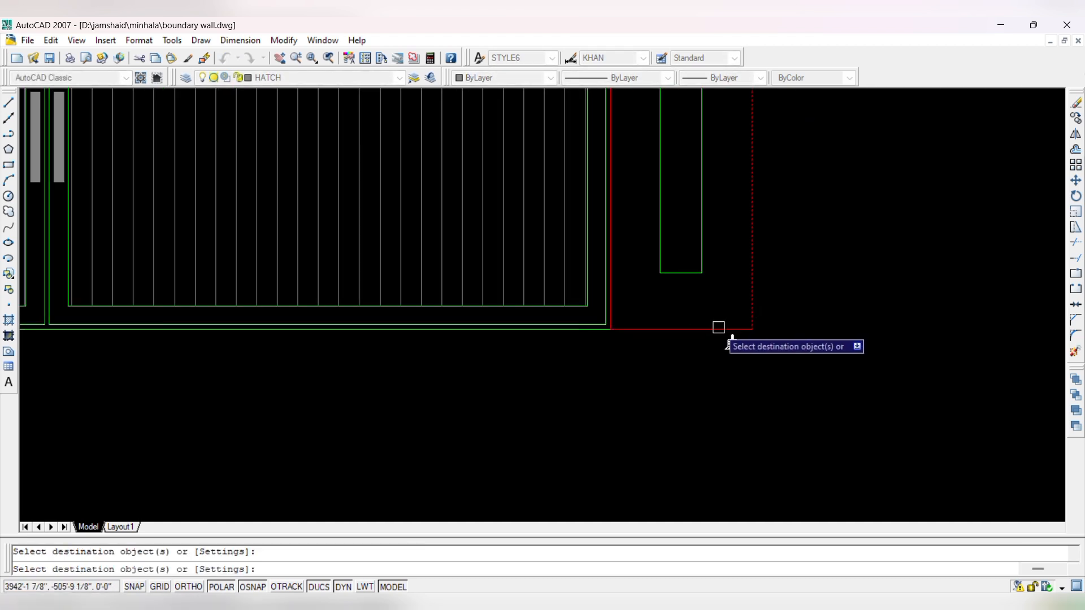
{"action": "scroll", "coordinate": [718, 327], "scroll_direction": "down", "scroll_amount": 3}
{"action": "key", "text": "Escape"}
{"action": "scroll", "coordinate": [565, 402], "scroll_direction": "down", "scroll_amount": 2}
- Erase the long horizontal line running just below the top edge of the wall section with the vertical strips
{"action": "scroll", "coordinate": [505, 384], "scroll_direction": "up", "scroll_amount": 3}
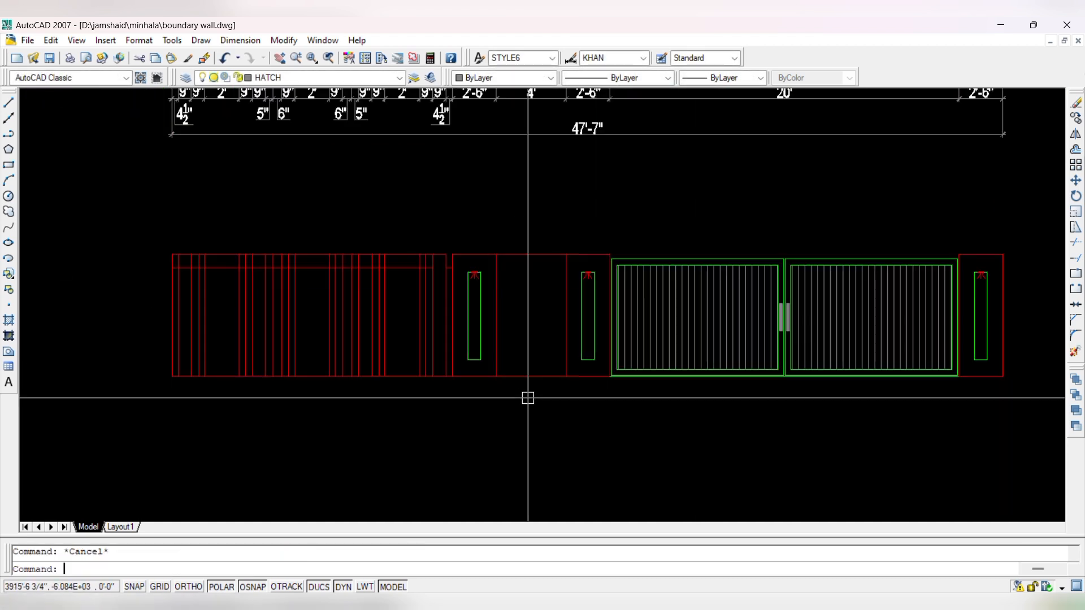
{"action": "scroll", "coordinate": [402, 270], "scroll_direction": "up", "scroll_amount": 5}
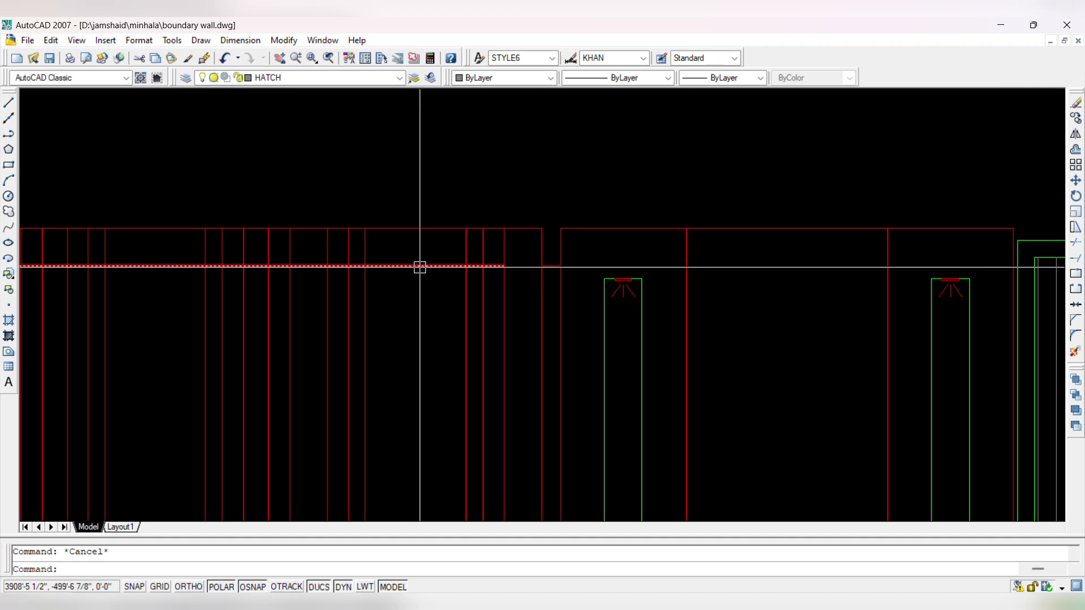
{"action": "key", "text": "Delete"}
{"action": "scroll", "coordinate": [520, 298], "scroll_direction": "down", "scroll_amount": 4}
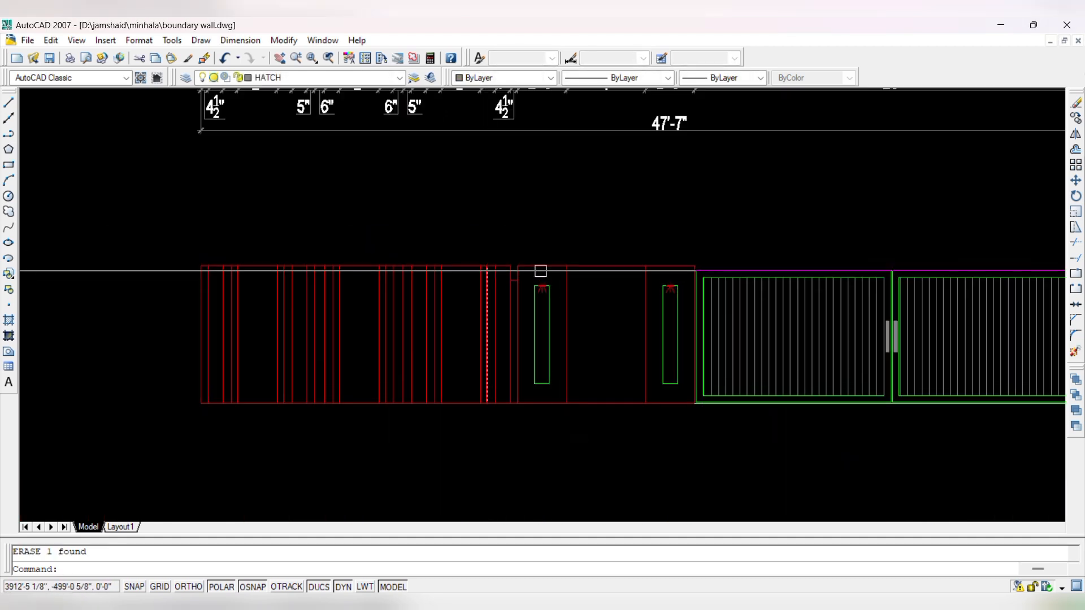
{"action": "scroll", "coordinate": [639, 270], "scroll_direction": "up", "scroll_amount": 2}
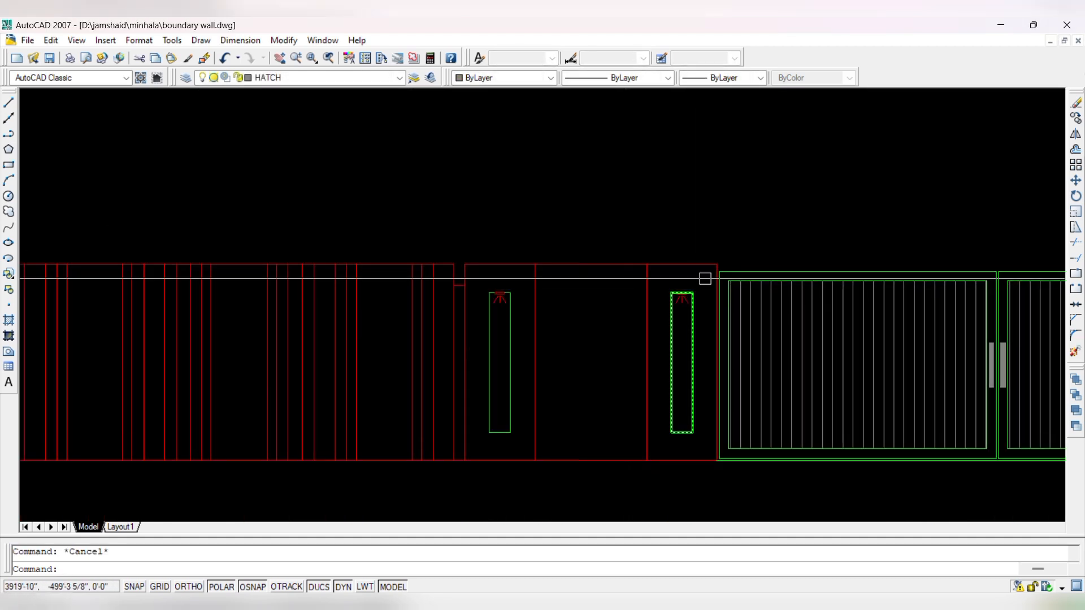
{"action": "scroll", "coordinate": [721, 279], "scroll_direction": "up", "scroll_amount": 2}
{"action": "scroll", "coordinate": [452, 235], "scroll_direction": "down", "scroll_amount": 3}
{"action": "type", "text": "O"}
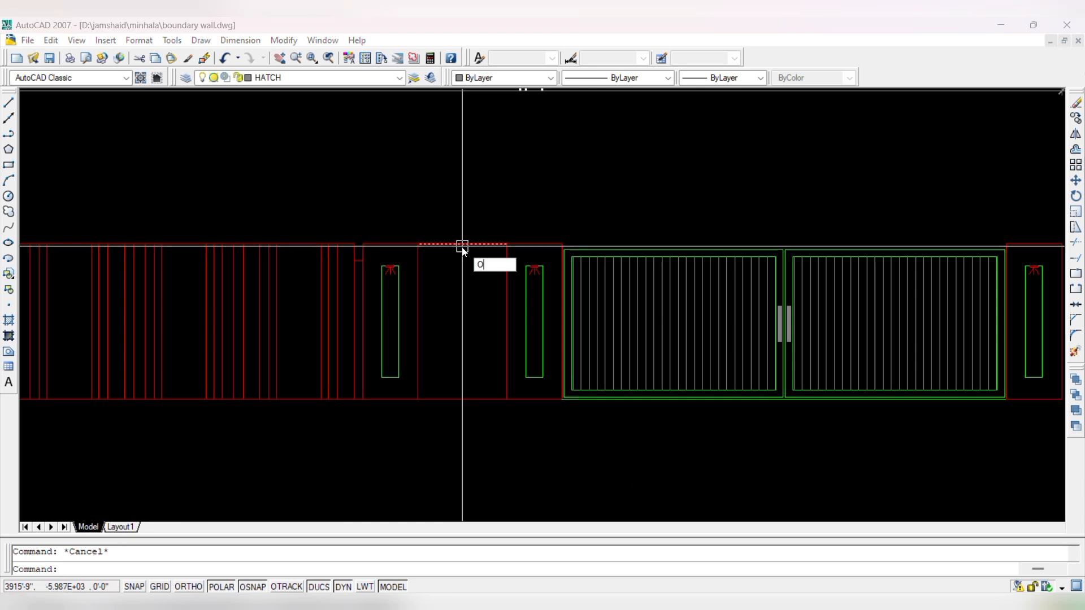
{"action": "key", "text": "Return"}
{"action": "key", "text": "Return"}
{"action": "key", "text": "Escape"}
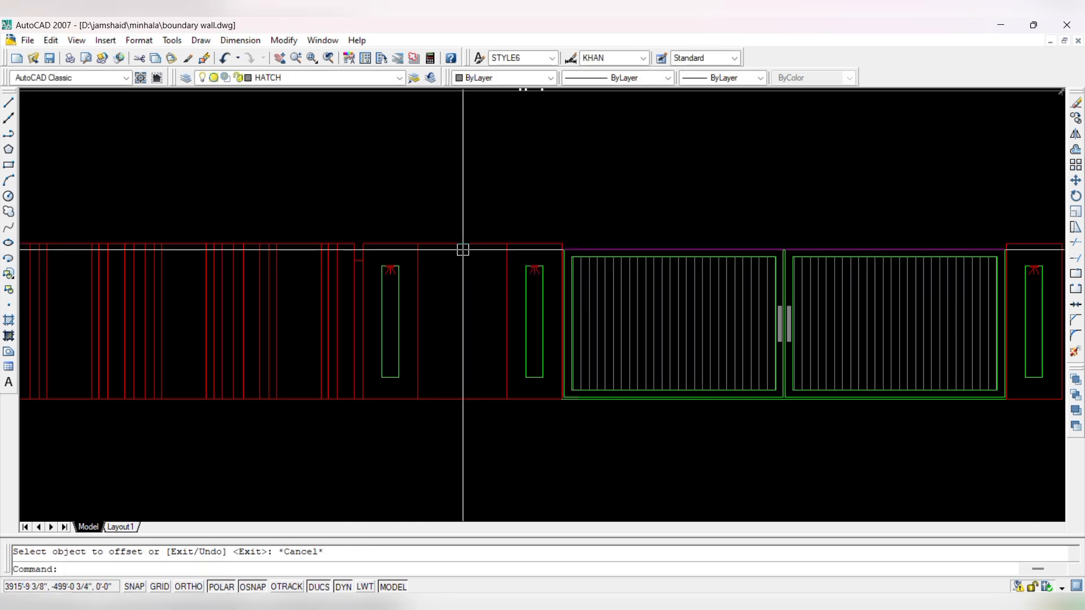
- Offset the top line of the 4' opening 3" downward
{"action": "key", "text": "Return"}
{"action": "key", "text": "Return"}
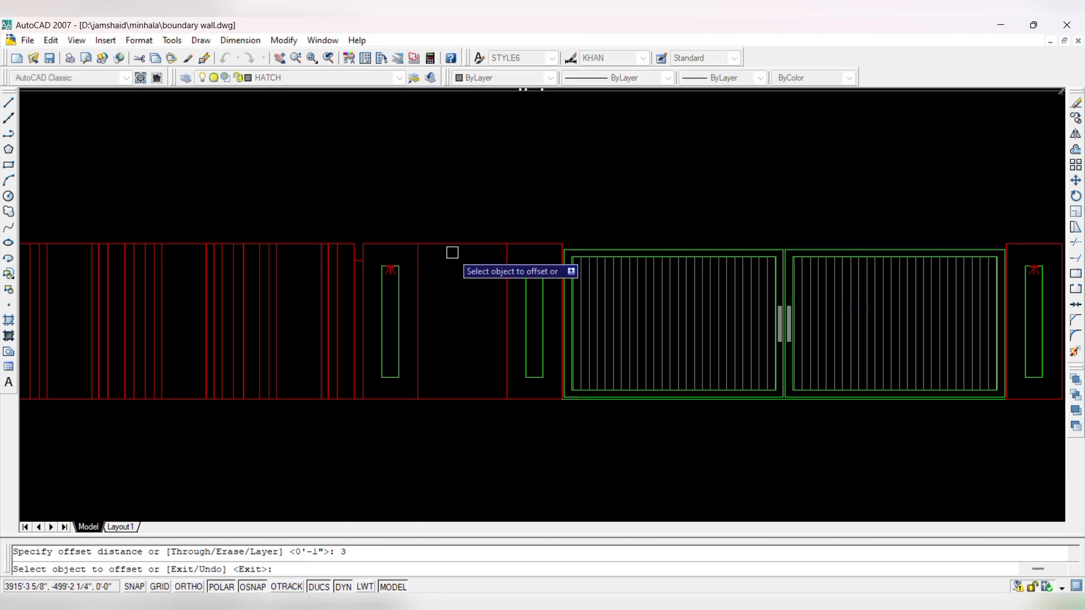
{"action": "left_click", "coordinate": [454, 246]}
{"action": "left_click", "coordinate": [456, 277]}
{"action": "key", "text": "Escape"}
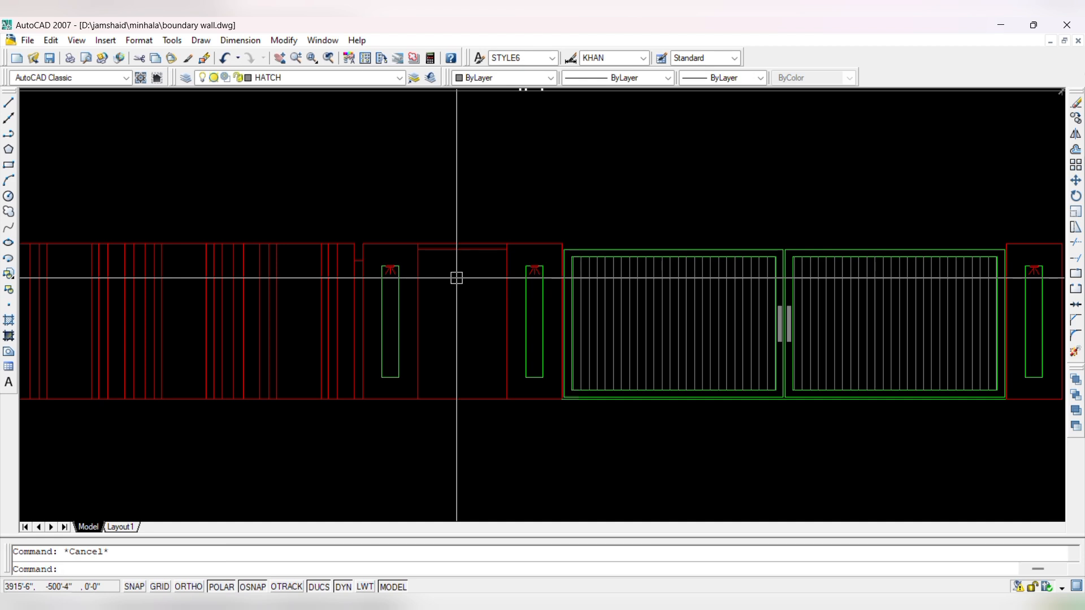
- Draw a rectangle filling the 4' opening, from the offset line's left end to the opposite bottom corner
{"action": "type", "text": "REC"}
{"action": "key", "text": "Return"}
{"action": "left_click", "coordinate": [418, 249]}
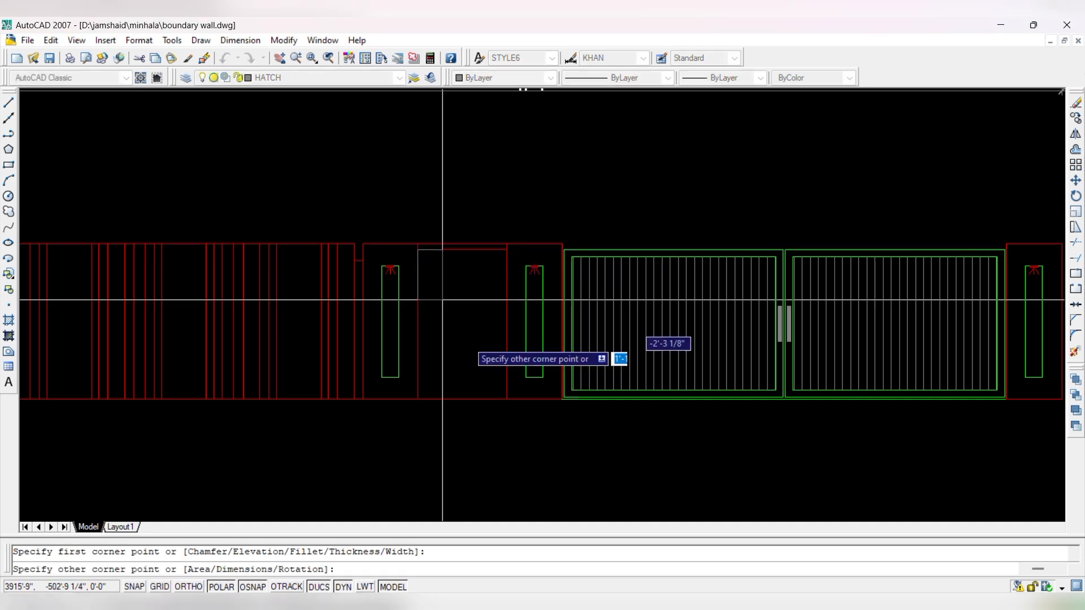
{"action": "scroll", "coordinate": [507, 397], "scroll_direction": "up", "scroll_amount": 2}
{"action": "key", "text": "Escape"}
- Erase the original top line across the 4' opening between the two piers
{"action": "scroll", "coordinate": [392, 177], "scroll_direction": "up", "scroll_amount": 4}
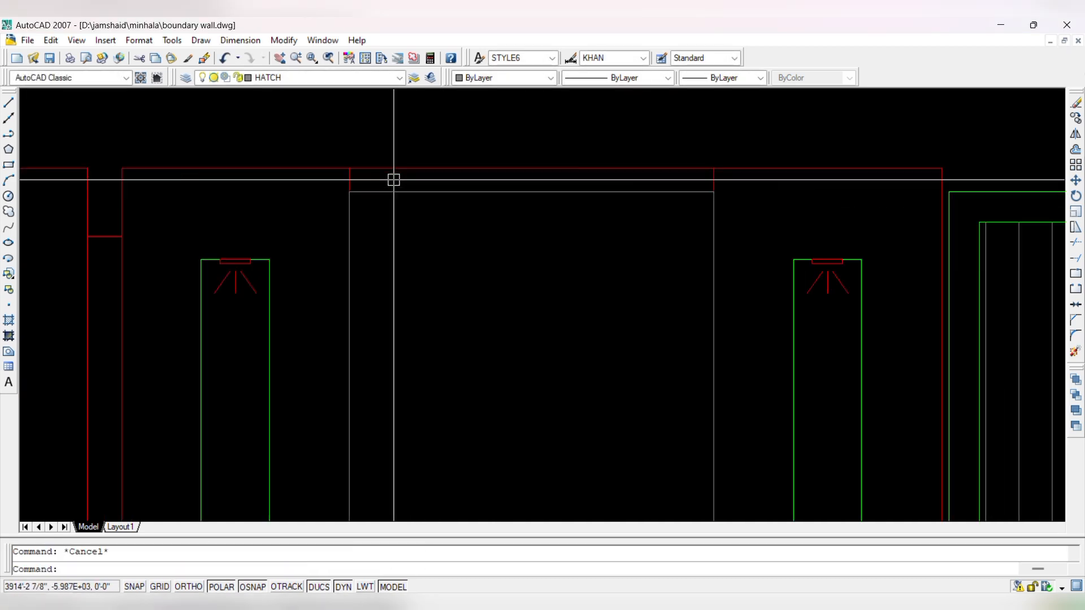
{"action": "left_click", "coordinate": [401, 168]}
{"action": "key", "text": "Delete"}
{"action": "key", "text": "Escape"}
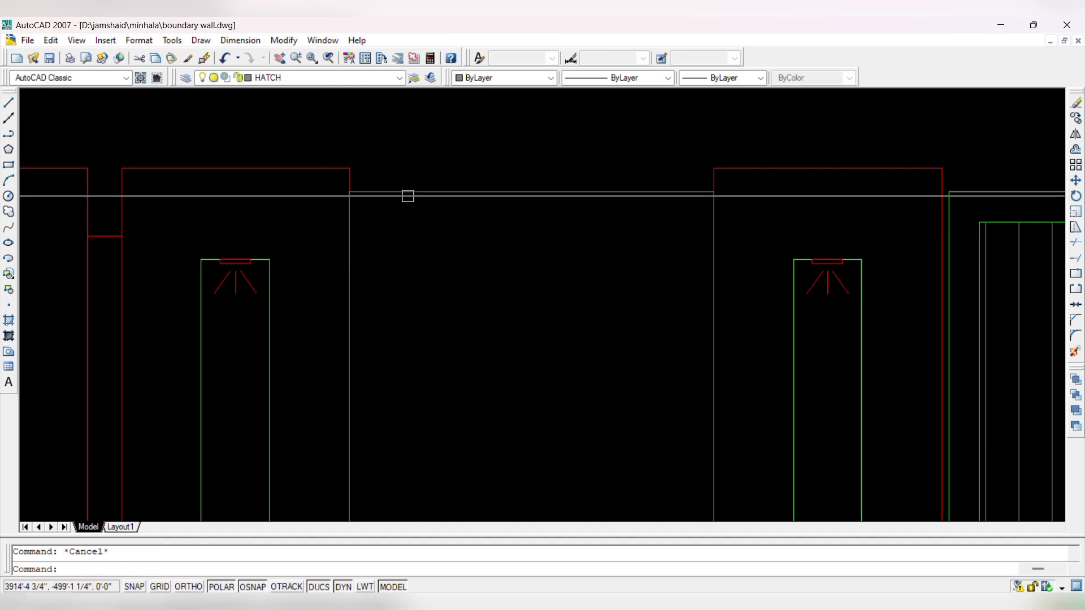
{"action": "left_click", "coordinate": [720, 205]}
{"action": "key", "text": "Delete"}
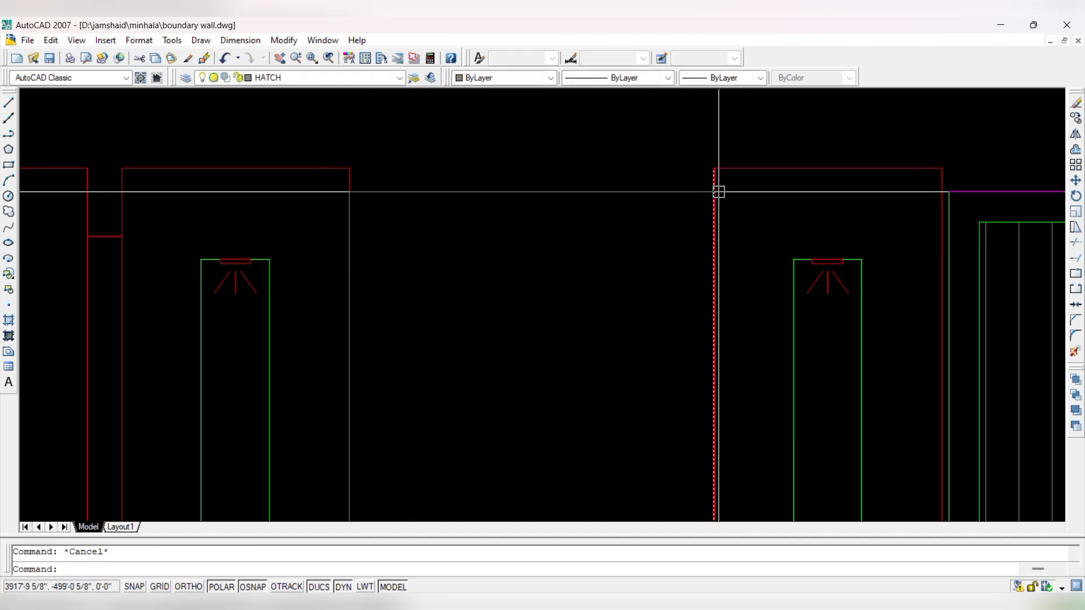
- Offset the rectangle in the 4' opening inward
{"action": "type", "text": "o"}
{"action": "key", "text": "Return"}
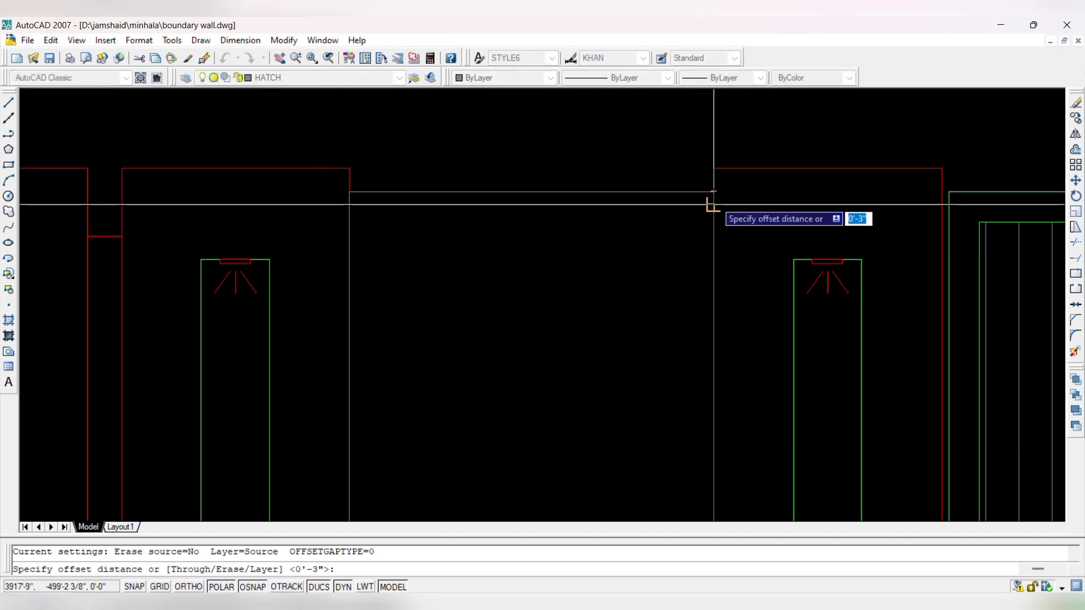
{"action": "left_click", "coordinate": [650, 192]}
{"action": "left_click", "coordinate": [484, 252]}
{"action": "key", "text": "Escape"}
{"action": "scroll", "coordinate": [342, 213], "scroll_direction": "up", "scroll_amount": 3}
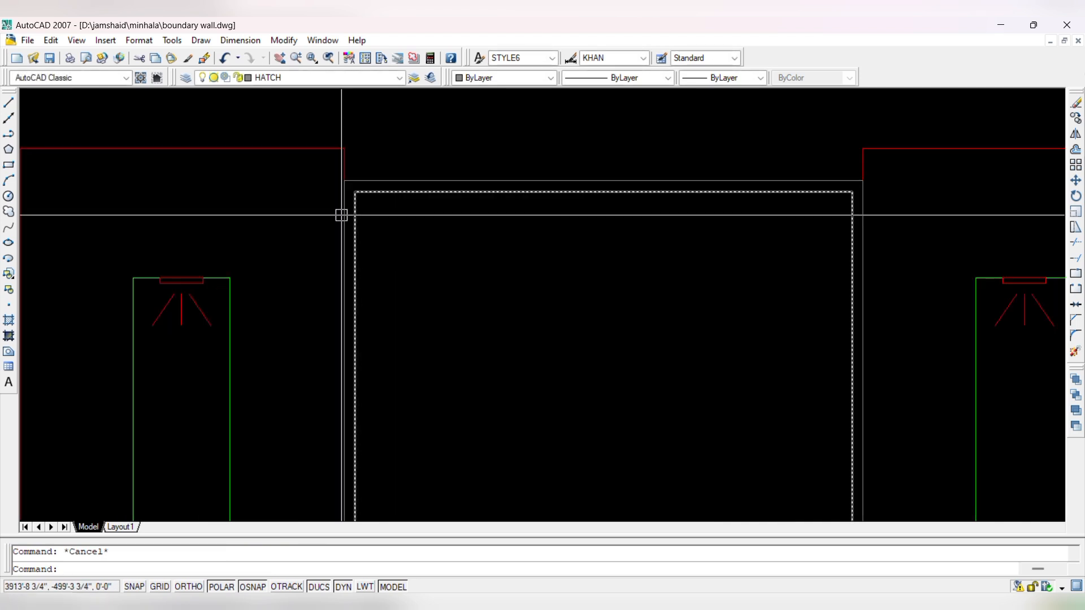
- Erase the outer rectangle of the 4' opening and the pier edge line along its left side
{"action": "left_click", "coordinate": [345, 213]}
{"action": "key", "text": "Delete"}
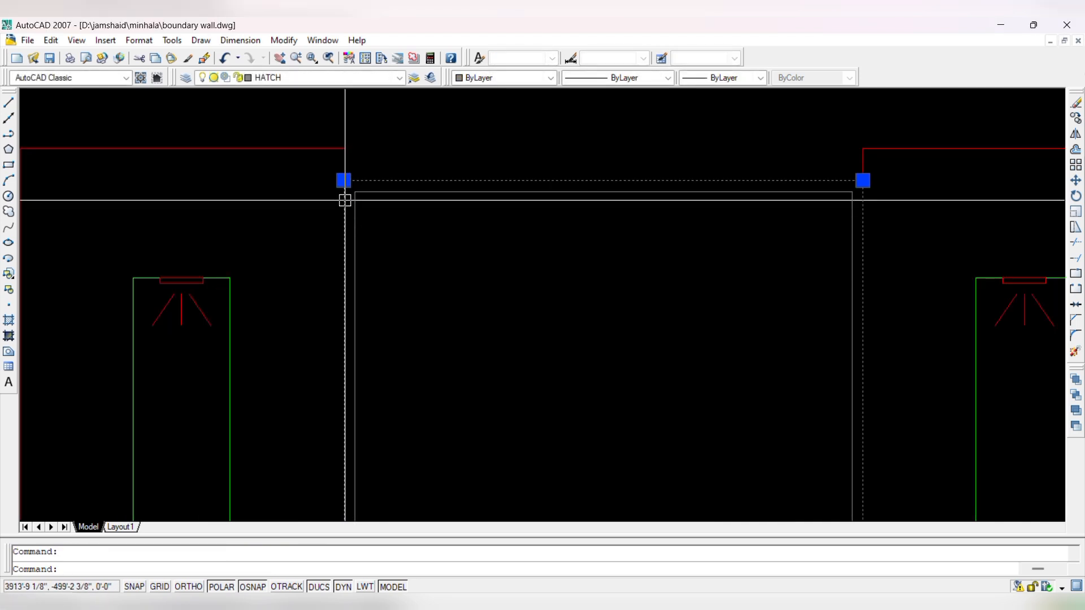
{"action": "key", "text": "Delete"}
- Draw a line along the pier edge beside the small gate, from the pier's top corner down to the base line
{"action": "type", "text": "l"}
{"action": "key", "text": "Return"}
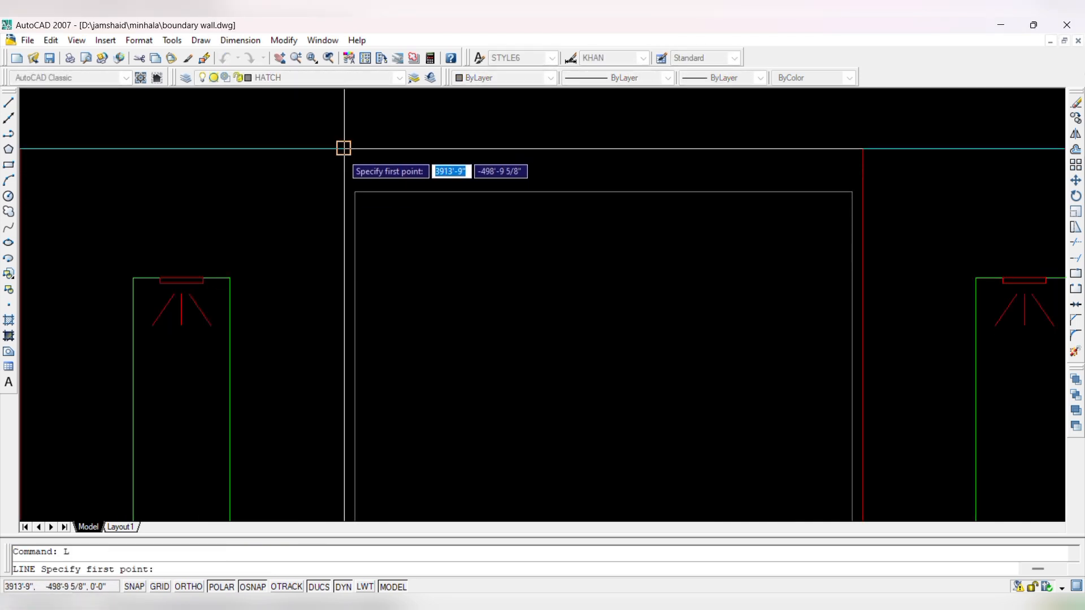
{"action": "left_click", "coordinate": [345, 148]}
{"action": "scroll", "coordinate": [313, 171], "scroll_direction": "down", "scroll_amount": 3}
{"action": "scroll", "coordinate": [308, 373], "scroll_direction": "up", "scroll_amount": 4}
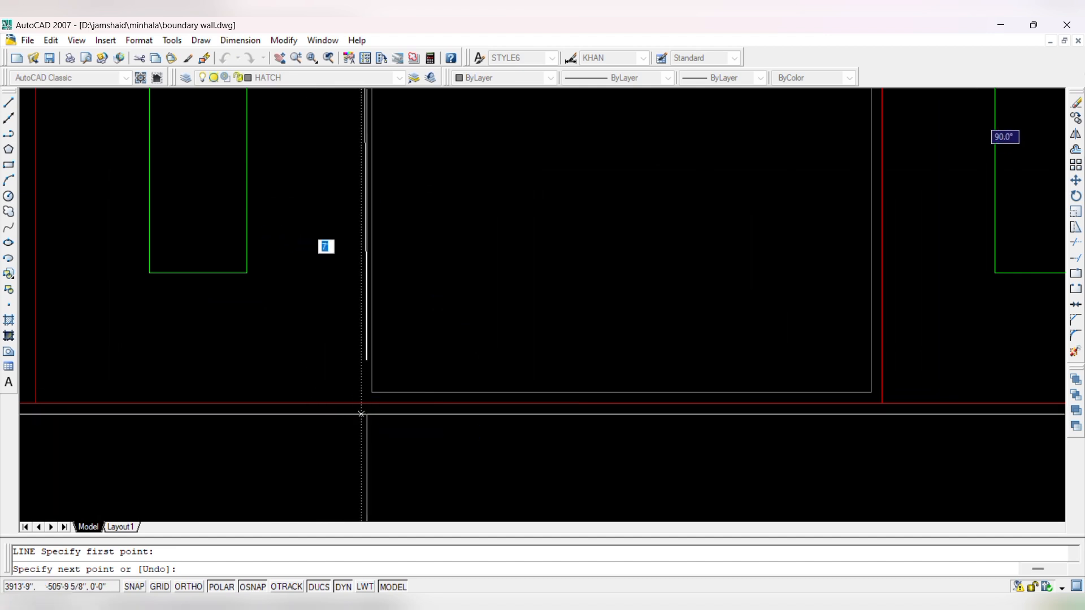
{"action": "key", "text": "Escape"}
{"action": "scroll", "coordinate": [350, 413], "scroll_direction": "down", "scroll_amount": 2}
{"action": "scroll", "coordinate": [341, 423], "scroll_direction": "down", "scroll_amount": 2}
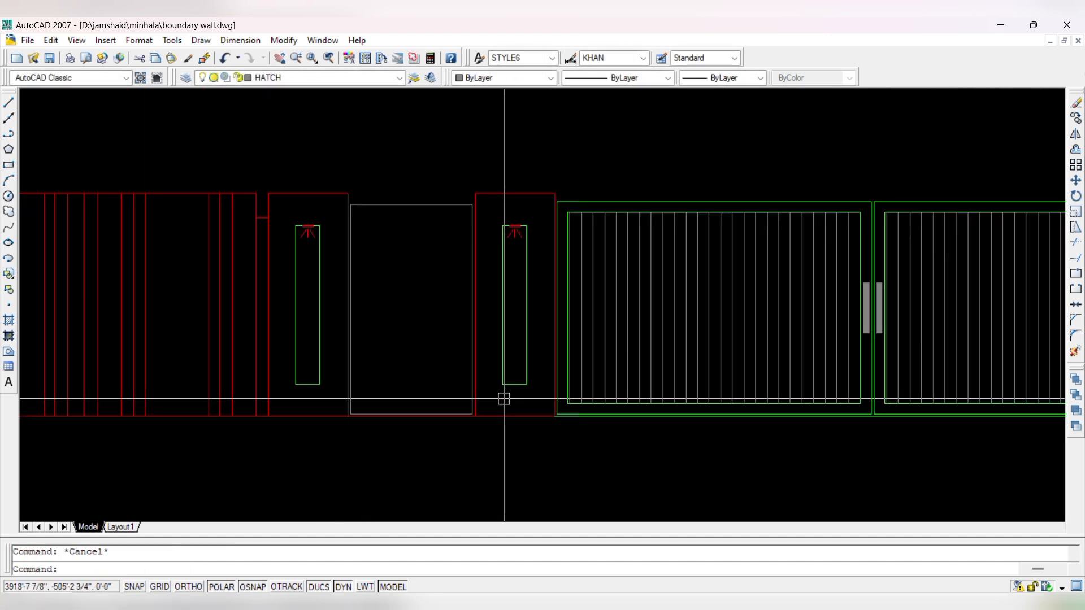
- Match the small gate's rectangle to the properties of the main gate's green frame
{"action": "type", "text": "ma"}
{"action": "key", "text": "Return"}
{"action": "scroll", "coordinate": [610, 217], "scroll_direction": "up", "scroll_amount": 2}
{"action": "left_click", "coordinate": [587, 208]}
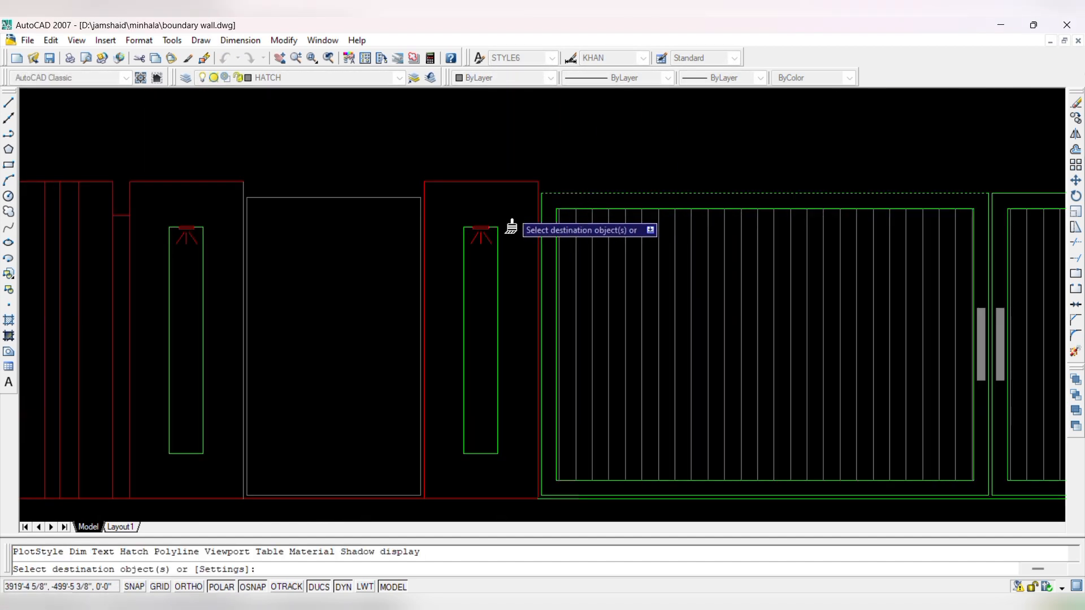
{"action": "left_click", "coordinate": [363, 197]}
{"action": "key", "text": "Escape"}
- Match the new pier edge line beside the small gate to the red pier top line
{"action": "key", "text": "Return"}
{"action": "left_click", "coordinate": [451, 182]}
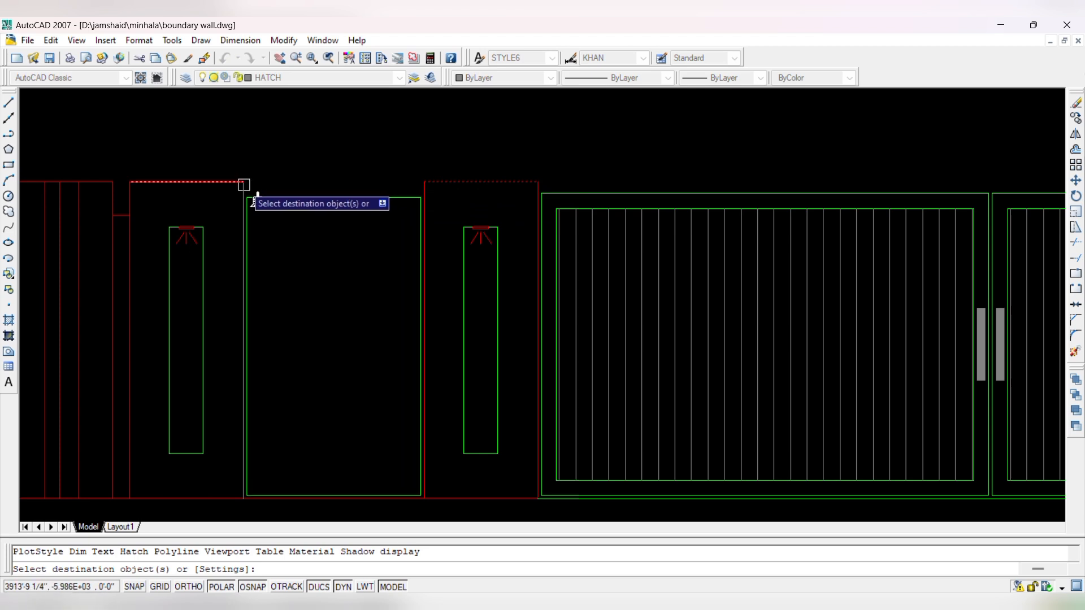
{"action": "scroll", "coordinate": [244, 185], "scroll_direction": "up", "scroll_amount": 4}
{"action": "key", "text": "Escape"}
- Offset the small gate's rectangle inward by 4" to form its frame
{"action": "type", "text": "o"}
{"action": "key", "text": "Return"}
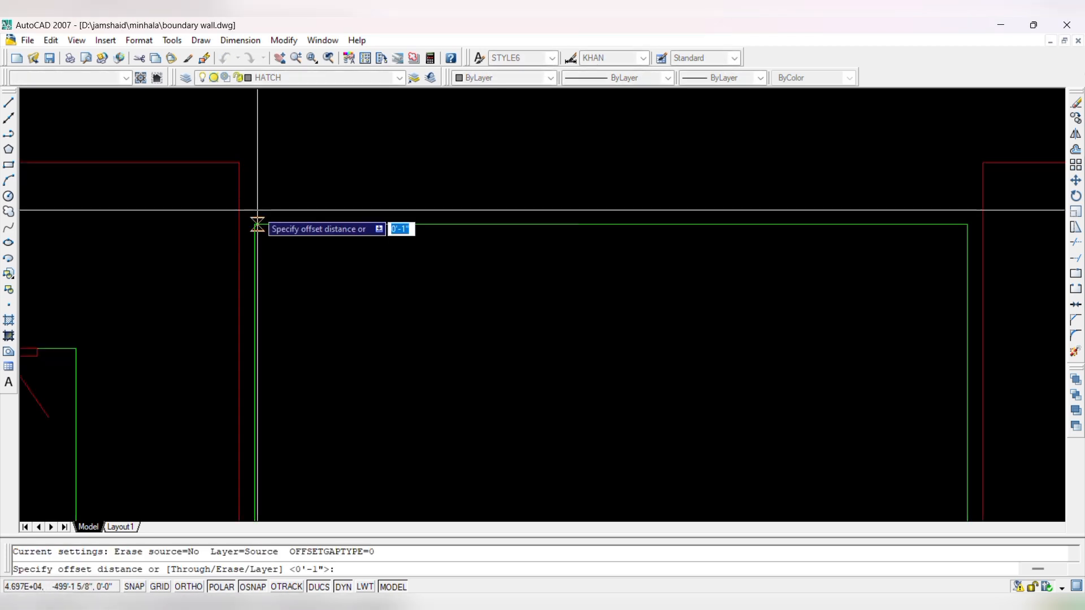
{"action": "key", "text": "Return"}
{"action": "left_click", "coordinate": [324, 225]}
{"action": "left_click", "coordinate": [349, 303]}
{"action": "scroll", "coordinate": [472, 293], "scroll_direction": "down", "scroll_amount": 5}
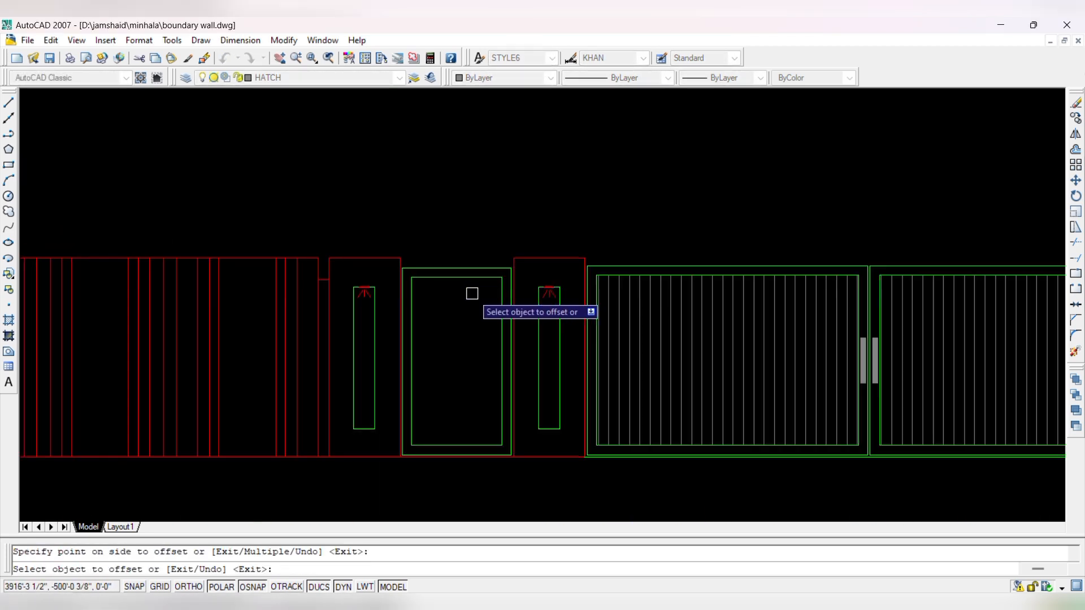
{"action": "key", "text": "Escape"}
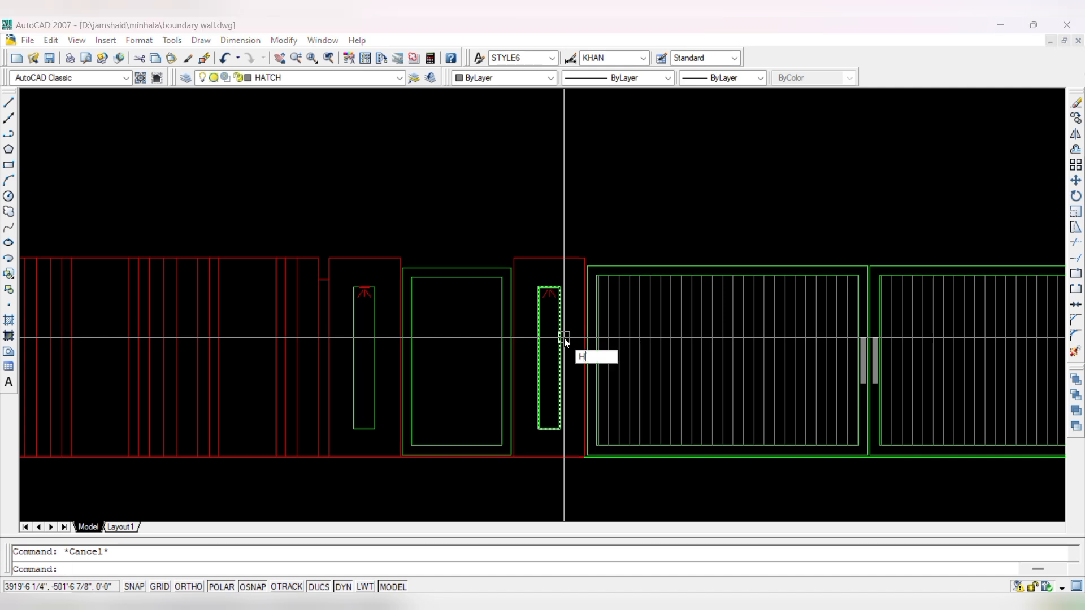
- Hatch the area inside the small gate's inner frame
{"action": "key", "text": "Return"}
{"action": "key", "text": "k"}
{"action": "left_click", "coordinate": [441, 364]}
{"action": "key", "text": "Return"}
{"action": "key", "text": "Return"}
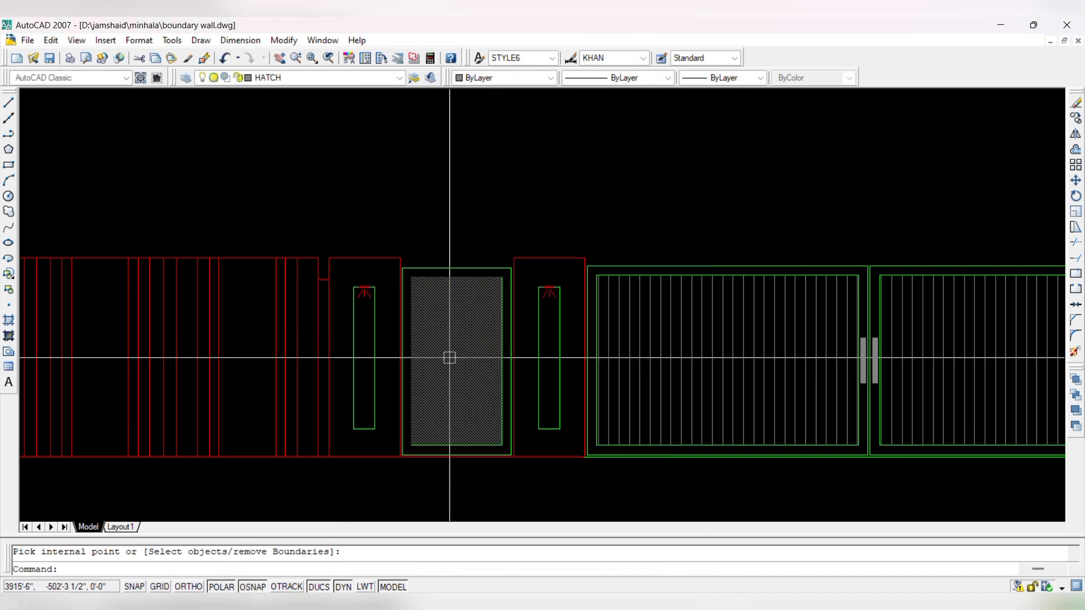
- Match the small gate's hatch to the vertical-line hatch of the main gate leaf
{"action": "type", "text": "MA"}
{"action": "key", "text": "Return"}
{"action": "left_click", "coordinate": [599, 370]}
{"action": "left_click", "coordinate": [463, 361]}
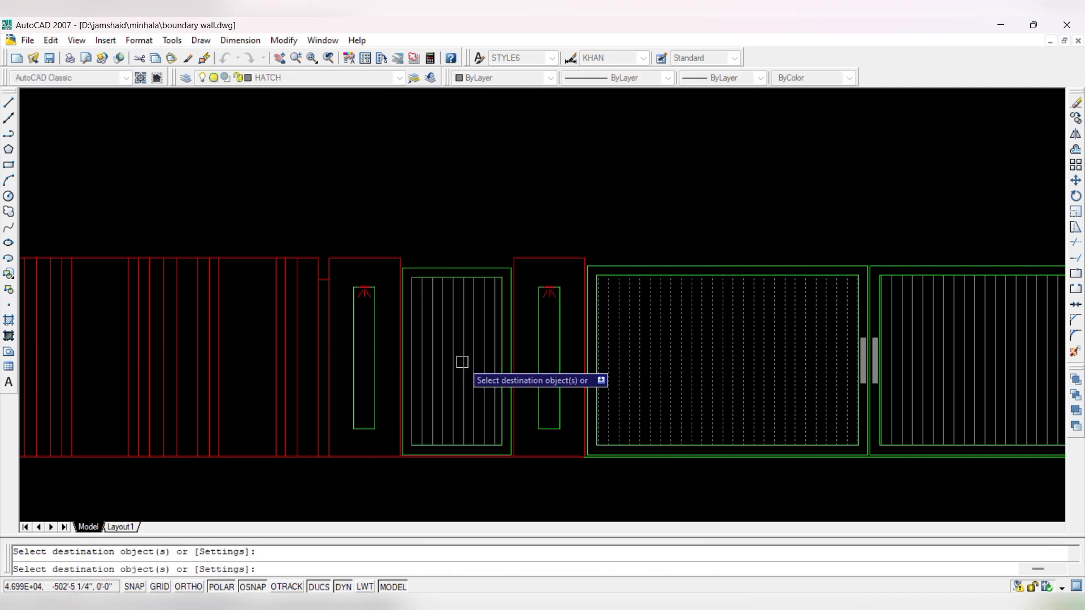
{"action": "key", "text": "Escape"}
- Copy the main gate's left leaf handle onto the small gate's edge nearest the main gate, and save the drawing
{"action": "scroll", "coordinate": [904, 367], "scroll_direction": "up", "scroll_amount": 5}
{"action": "left_click", "coordinate": [690, 463]}
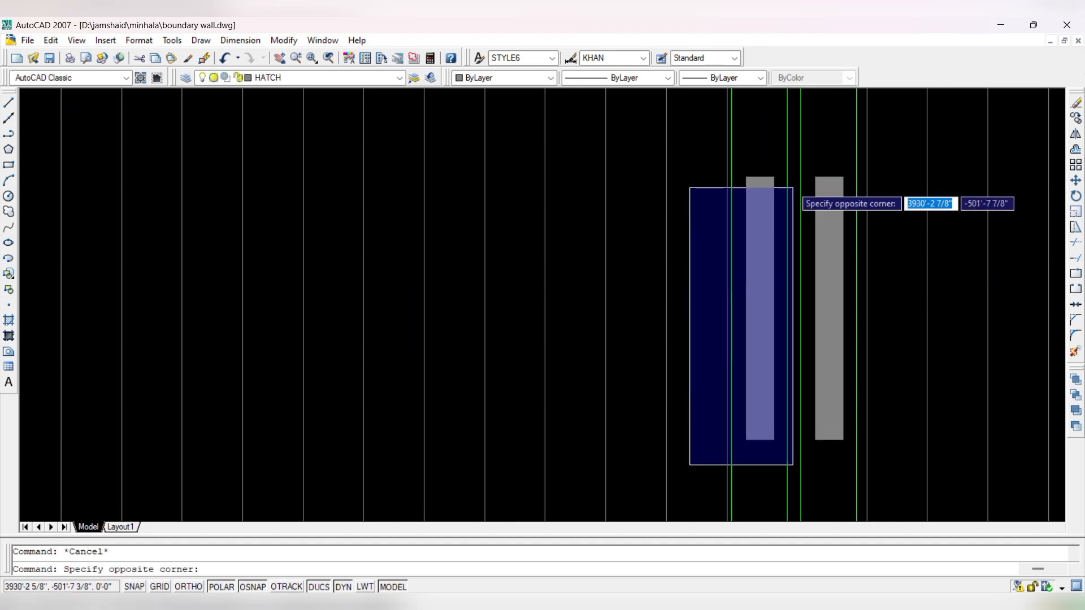
{"action": "left_click", "coordinate": [785, 153]}
{"action": "type", "text": "co"}
{"action": "key", "text": "Return"}
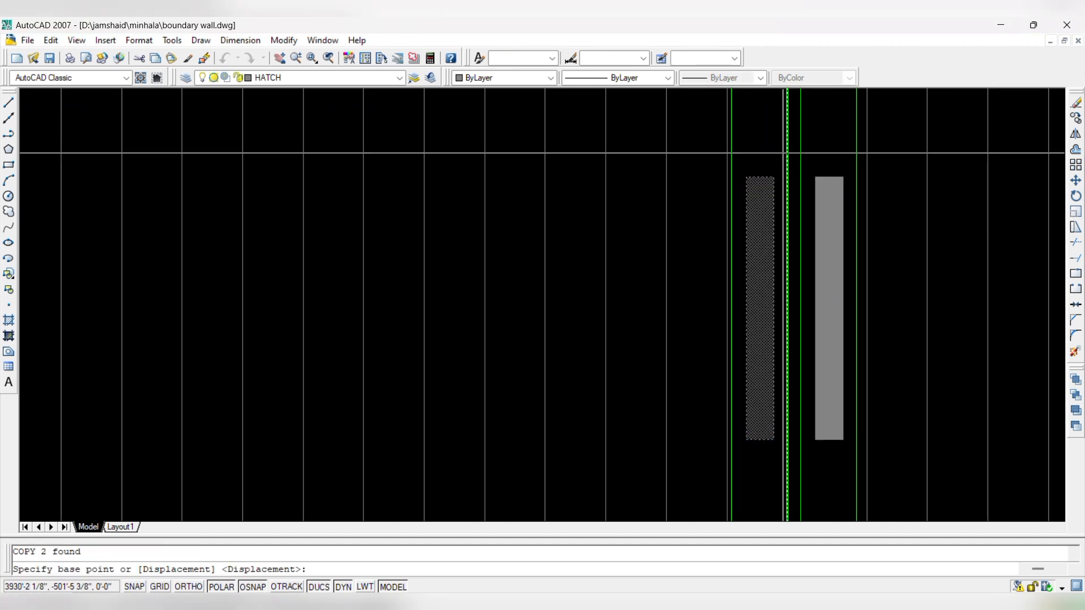
{"action": "left_click", "coordinate": [786, 308]}
{"action": "scroll", "coordinate": [620, 363], "scroll_direction": "down", "scroll_amount": 3}
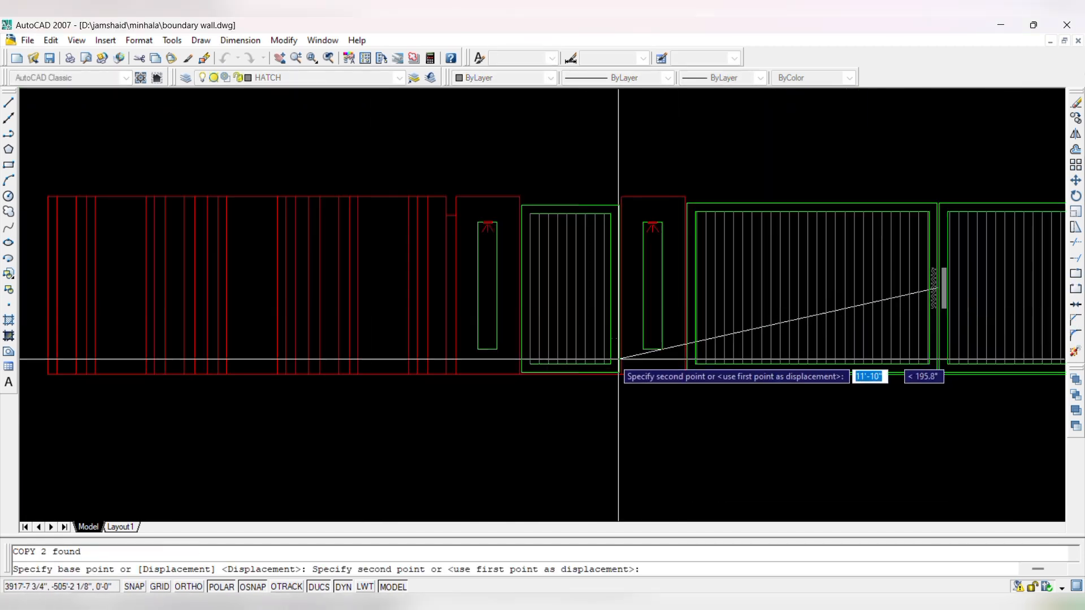
{"action": "scroll", "coordinate": [588, 303], "scroll_direction": "up", "scroll_amount": 4}
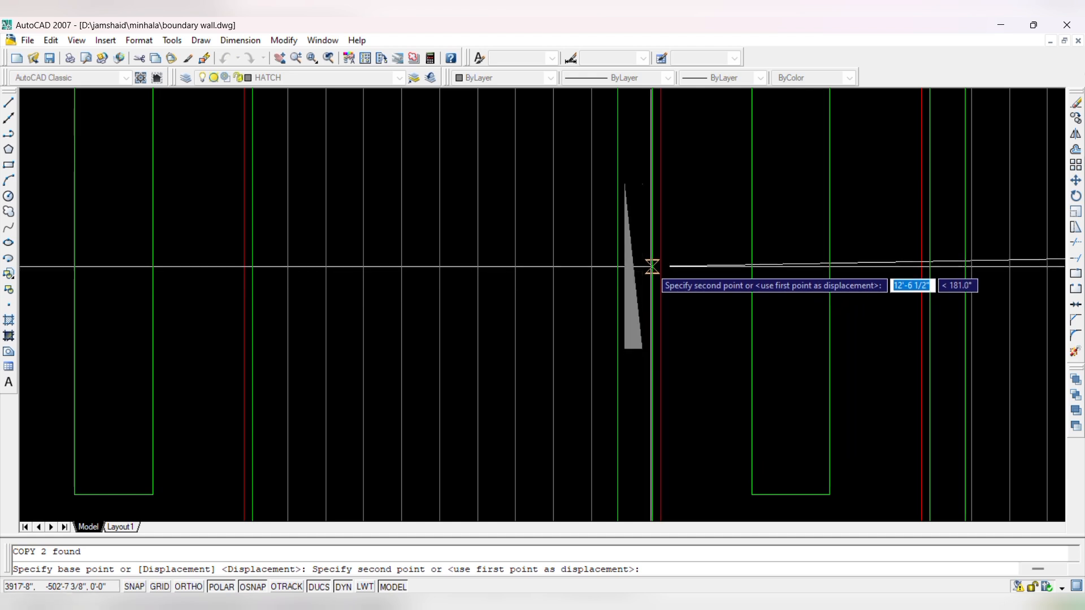
{"action": "left_click", "coordinate": [651, 247]}
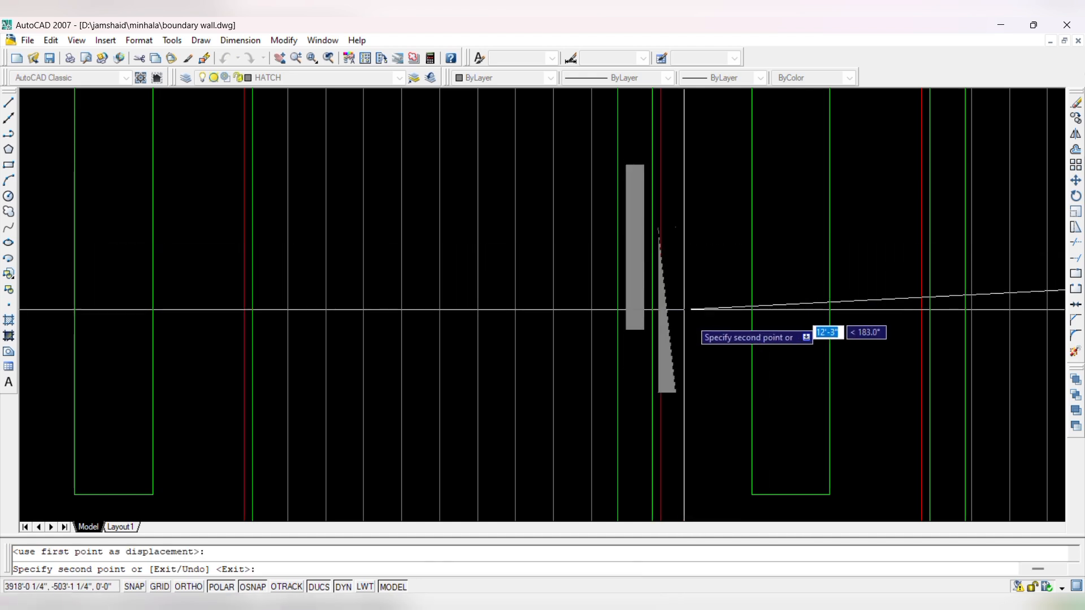
{"action": "scroll", "coordinate": [791, 339], "scroll_direction": "down", "scroll_amount": 3}
{"action": "key", "text": "Escape"}
{"action": "scroll", "coordinate": [685, 358], "scroll_direction": "down", "scroll_amount": 4}
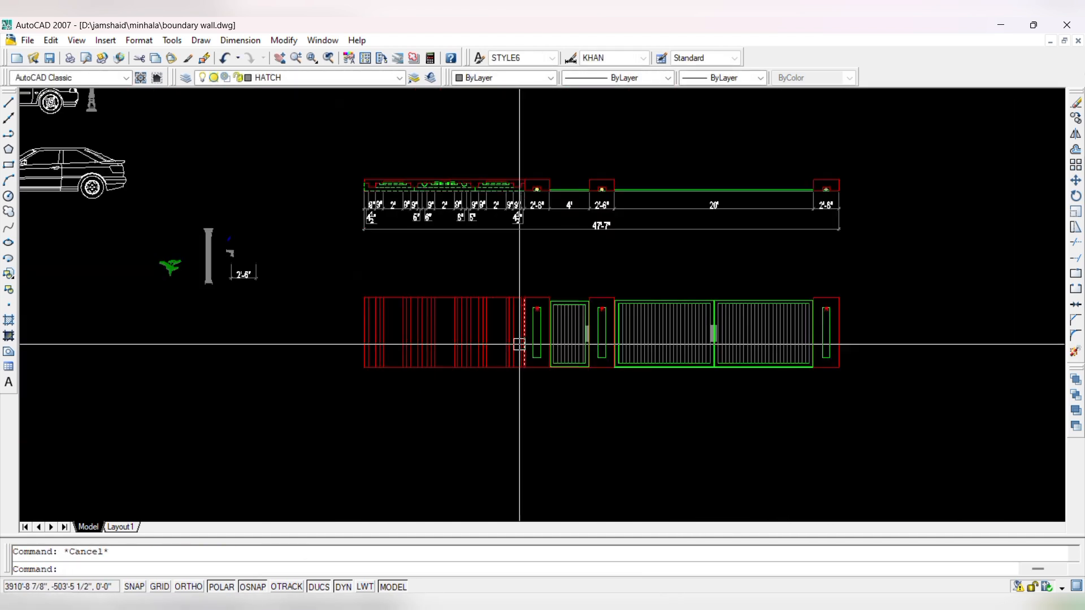
{"action": "key", "text": "ctrl+s"}
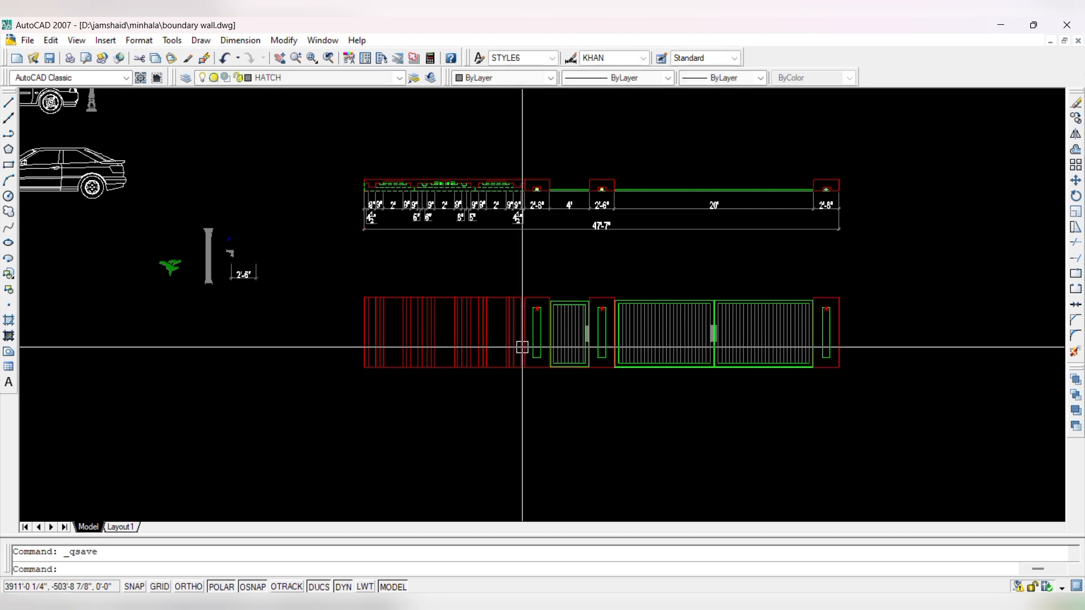
{"action": "scroll", "coordinate": [490, 220], "scroll_direction": "up", "scroll_amount": 4}
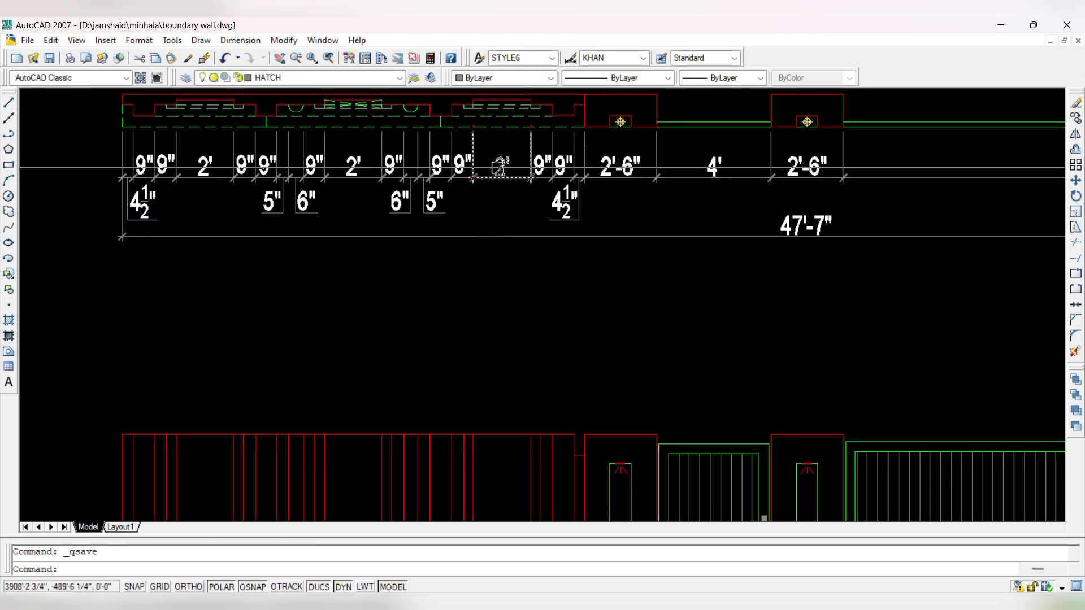
{"action": "scroll", "coordinate": [495, 208], "scroll_direction": "down", "scroll_amount": 1}
{"action": "key", "text": "Escape"}
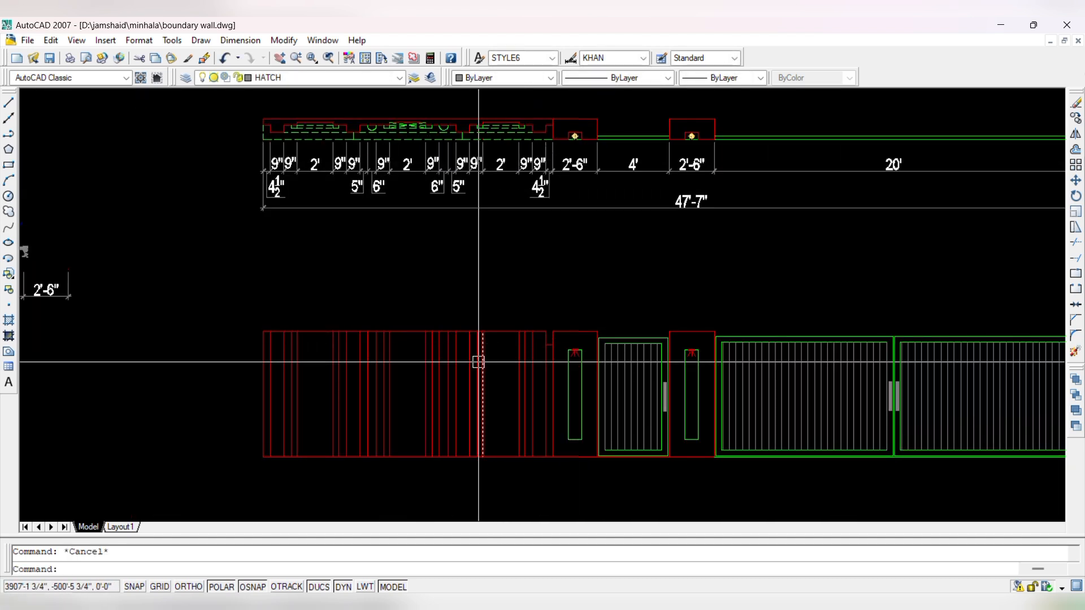
{"action": "scroll", "coordinate": [644, 335], "scroll_direction": "down", "scroll_amount": 4}
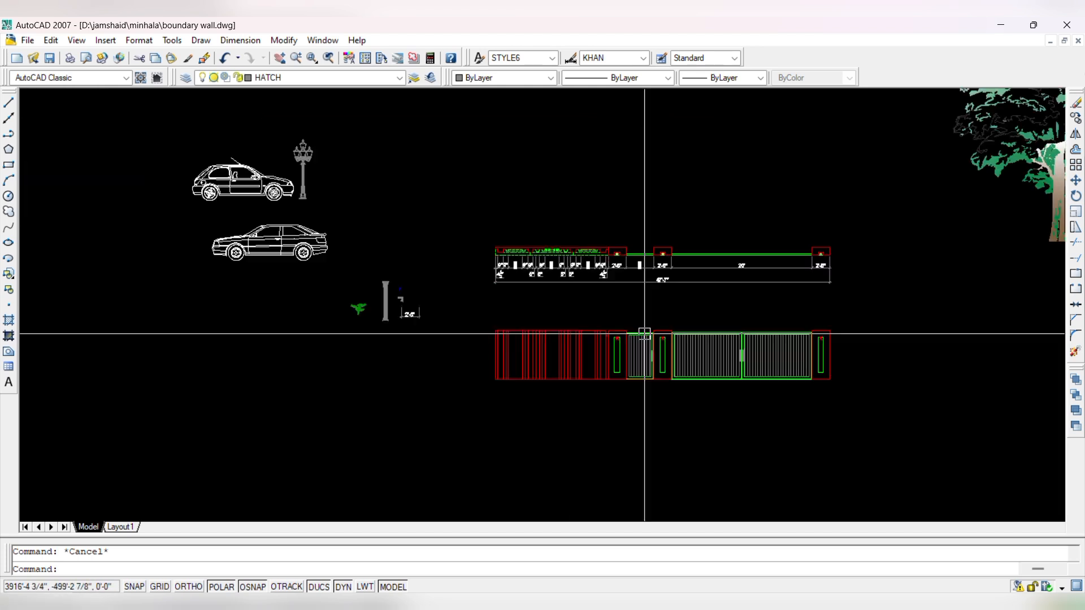
{"action": "scroll", "coordinate": [599, 252], "scroll_direction": "up", "scroll_amount": 6}
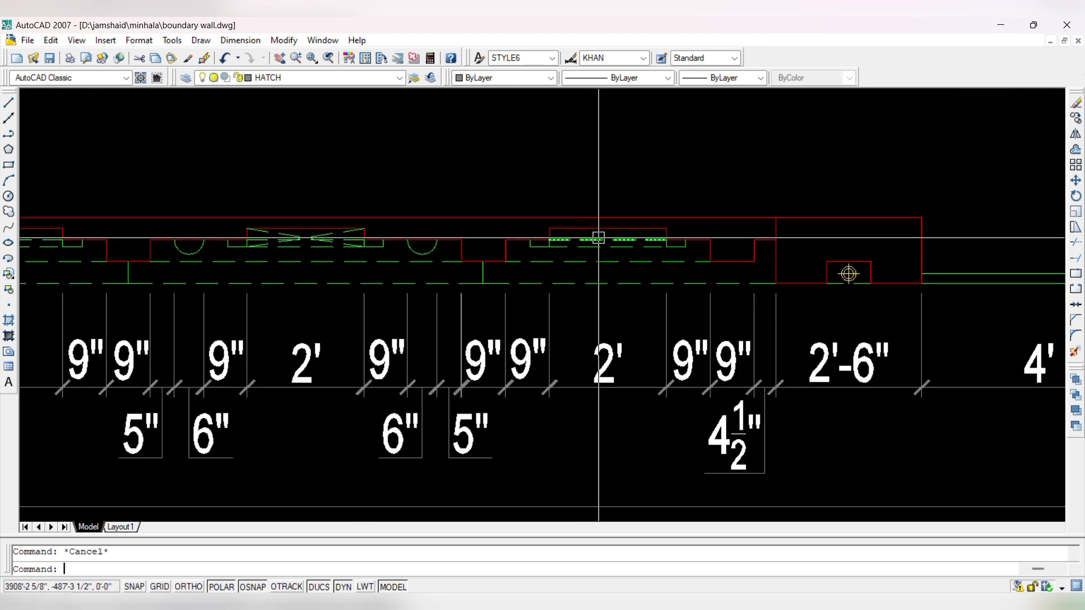
{"action": "type", "text": "DLI"}
{"action": "key", "text": "Return"}
{"action": "scroll", "coordinate": [594, 232], "scroll_direction": "up", "scroll_amount": 2}
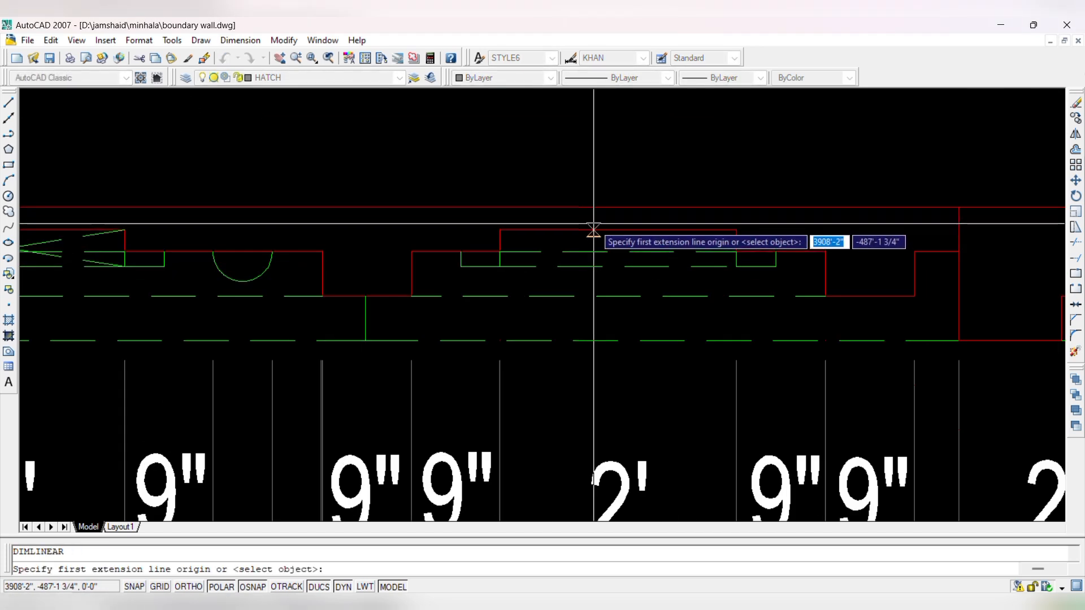
{"action": "key", "text": "Return"}
{"action": "left_click", "coordinate": [593, 230]}
{"action": "scroll", "coordinate": [593, 311], "scroll_direction": "down", "scroll_amount": 4}
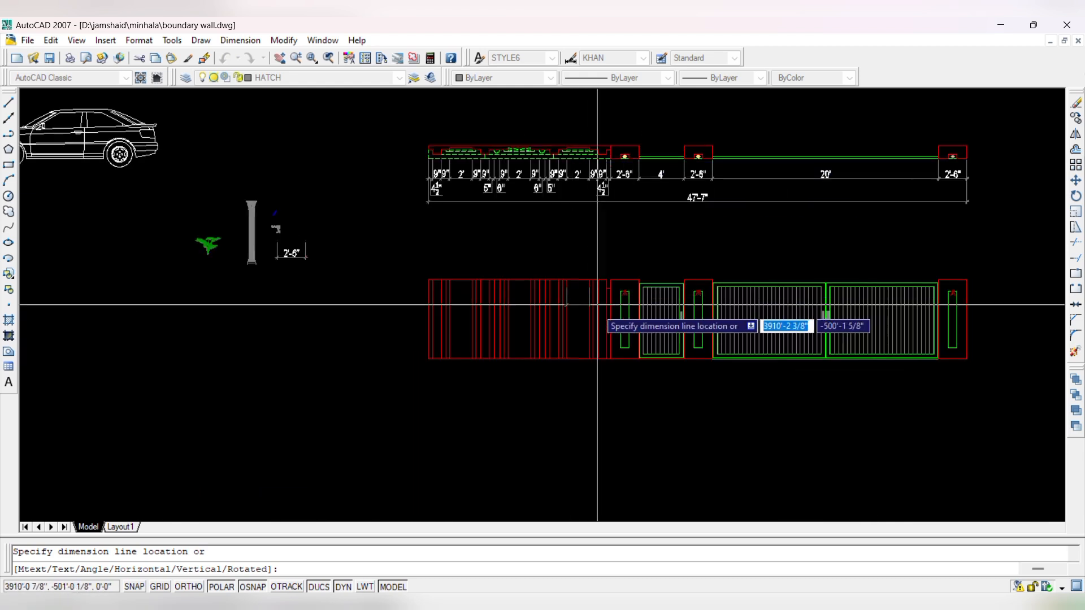
{"action": "scroll", "coordinate": [583, 323], "scroll_direction": "up", "scroll_amount": 3}
{"action": "key", "text": "Escape"}
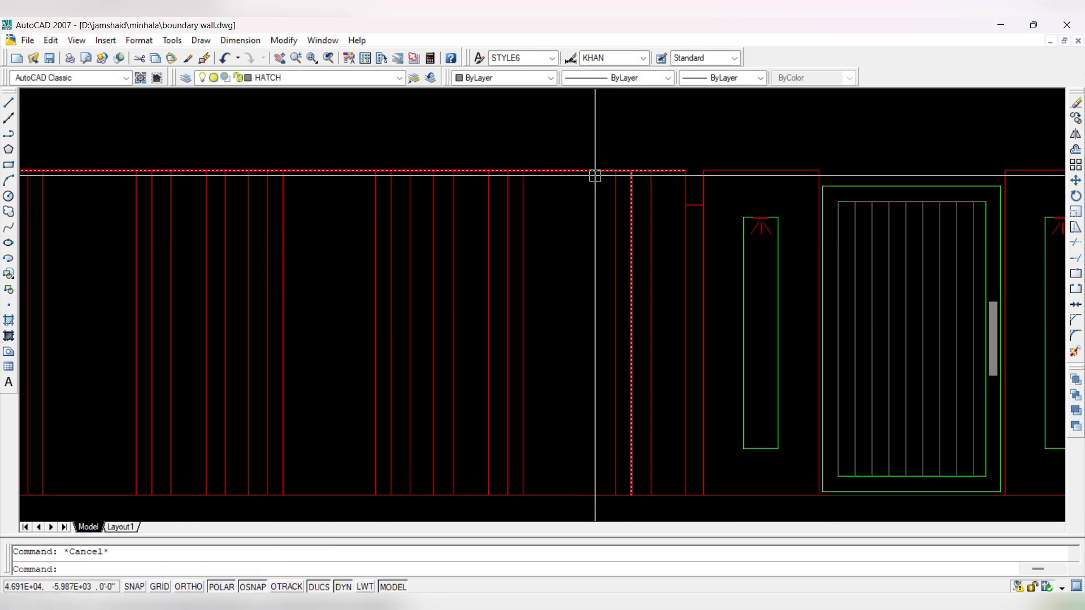
- Offset the elevation's base line upward by 12"
{"action": "scroll", "coordinate": [593, 175], "scroll_direction": "up", "scroll_amount": 3}
{"action": "type", "text": "o"}
{"action": "key", "text": "Return"}
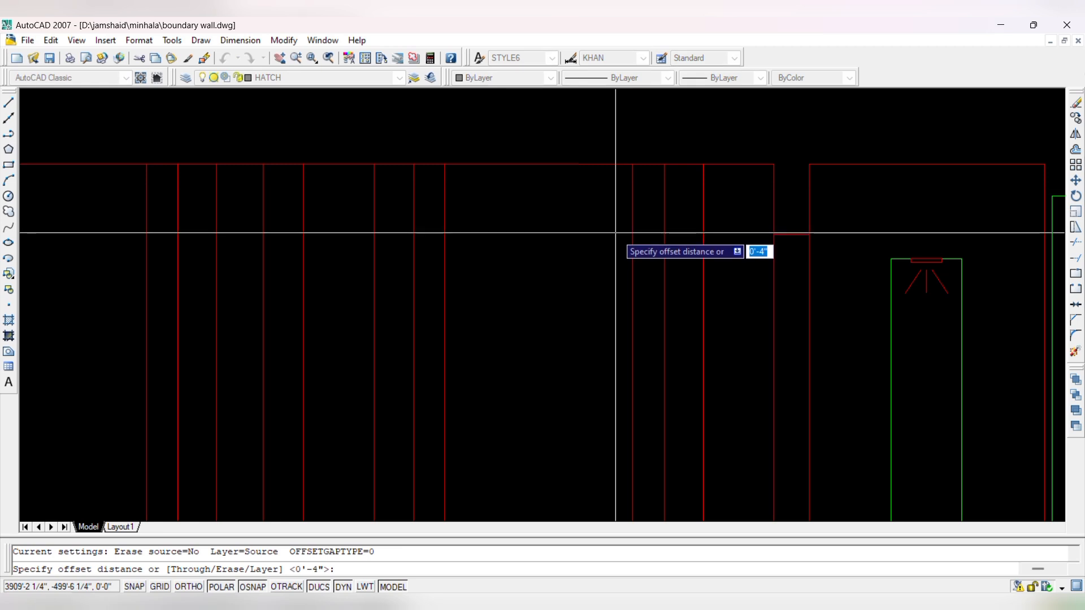
{"action": "type", "text": "12"}
{"action": "key", "text": "Return"}
{"action": "scroll", "coordinate": [614, 247], "scroll_direction": "down", "scroll_amount": 3}
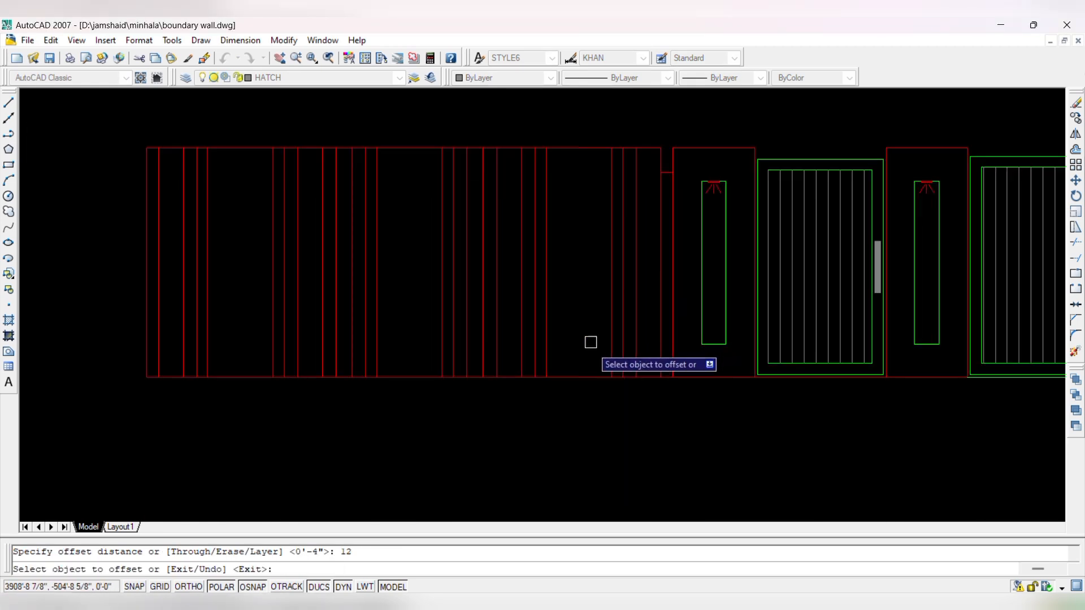
{"action": "left_click", "coordinate": [580, 373]}
{"action": "left_click", "coordinate": [579, 301]}
{"action": "key", "text": "Escape"}
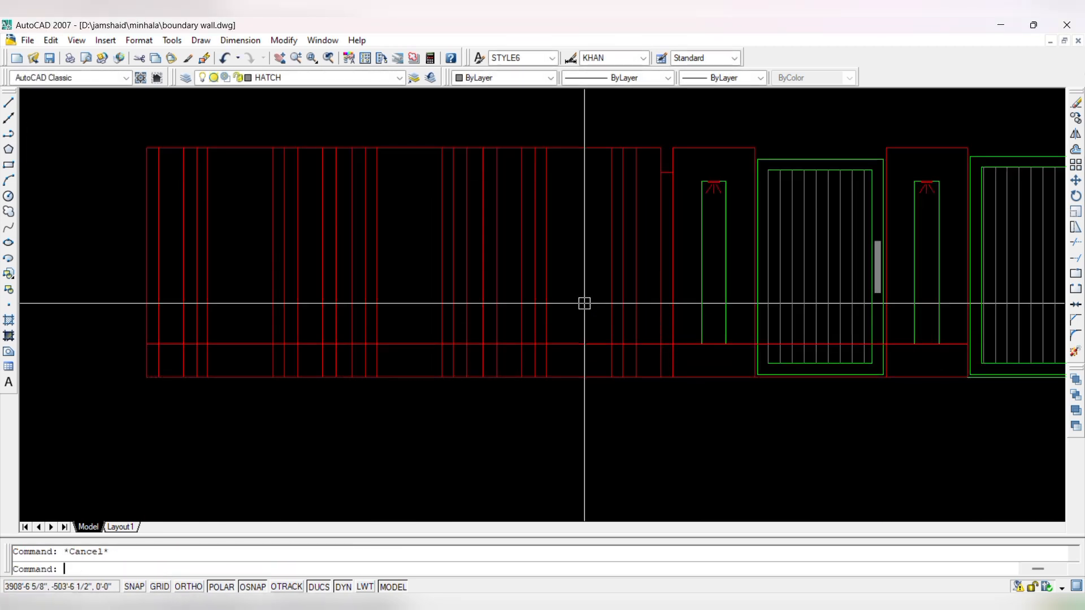
- Offset the new horizontal line above the base line upward by 36"
{"action": "key", "text": "Return"}
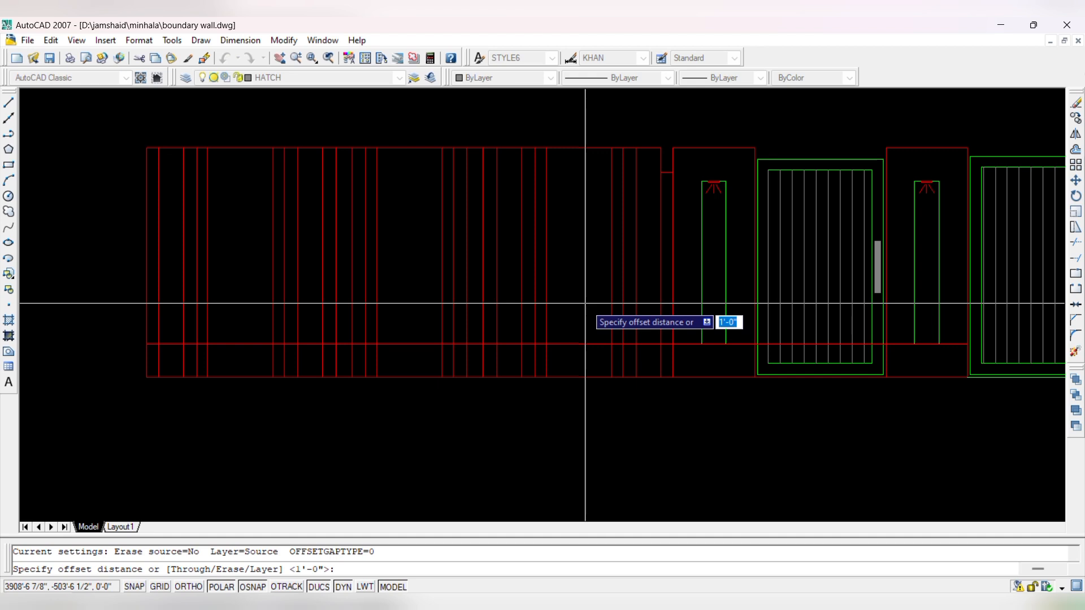
{"action": "type", "text": "0"}
{"action": "key", "text": "Return"}
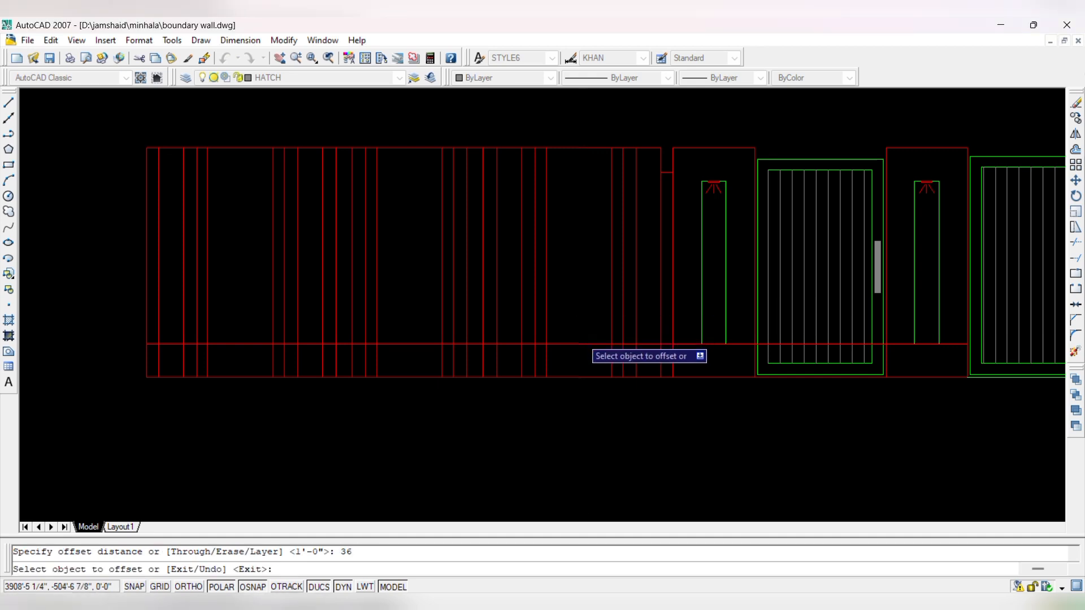
{"action": "left_click", "coordinate": [583, 343]}
{"action": "left_click", "coordinate": [582, 283]}
{"action": "key", "text": "Escape"}
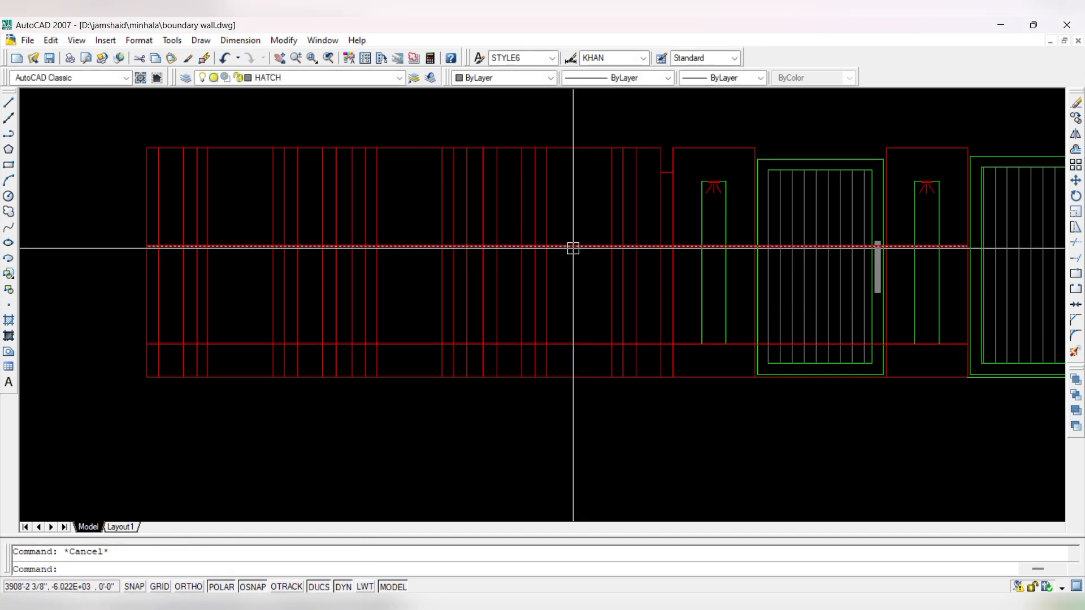
- Create a boundary between the two offset lines in the 2' wall bay nearest the small gate
{"action": "scroll", "coordinate": [571, 239], "scroll_direction": "up", "scroll_amount": 2}
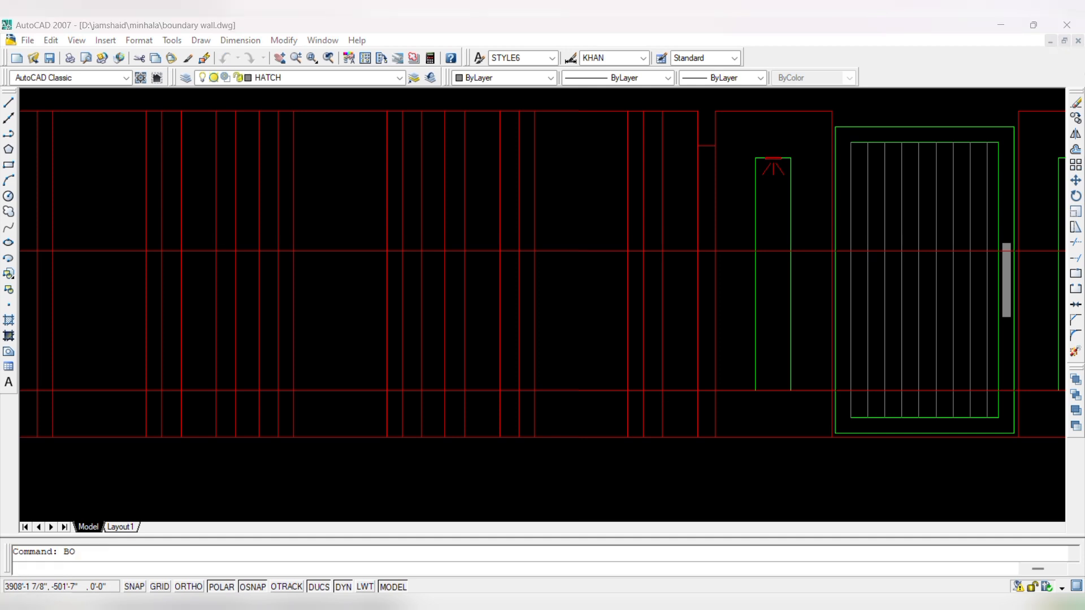
{"action": "key", "text": "Return"}
{"action": "left_click", "coordinate": [574, 294]}
{"action": "key", "text": "Return"}
{"action": "scroll", "coordinate": [527, 248], "scroll_direction": "up", "scroll_amount": 2}
{"action": "key", "text": "Escape"}
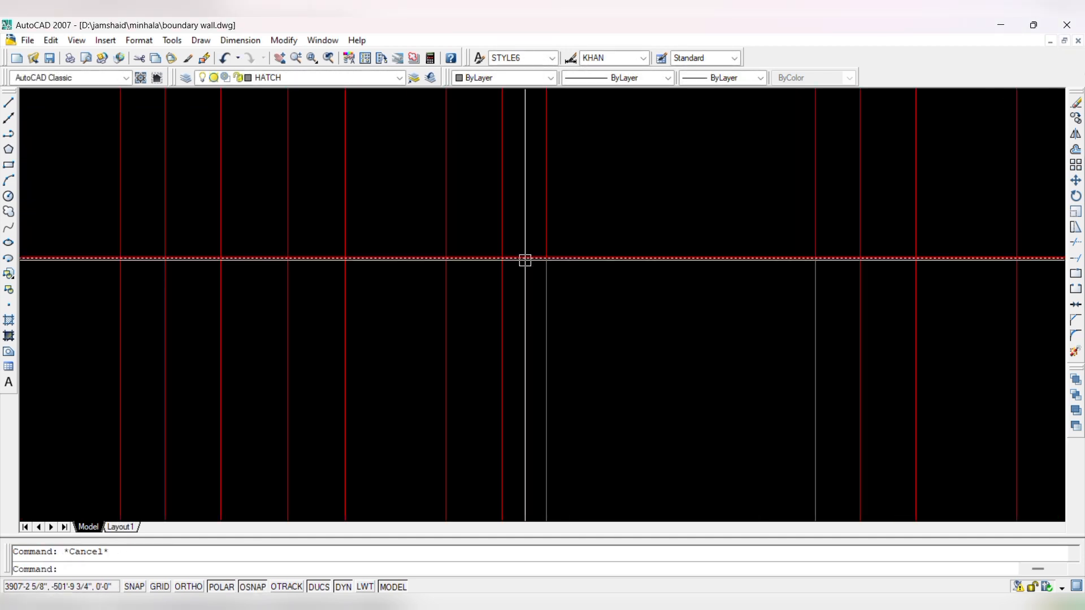
- Erase both horizontal offset lines and the two vertical lines along the sides of the new boundary rectangle
{"action": "left_click", "coordinate": [525, 260]}
{"action": "type", "text": "E"}
{"action": "key", "text": "Return"}
{"action": "scroll", "coordinate": [523, 234], "scroll_direction": "down", "scroll_amount": 4}
{"action": "scroll", "coordinate": [516, 389], "scroll_direction": "up", "scroll_amount": 3}
{"action": "left_click", "coordinate": [531, 408]}
{"action": "type", "text": "E"}
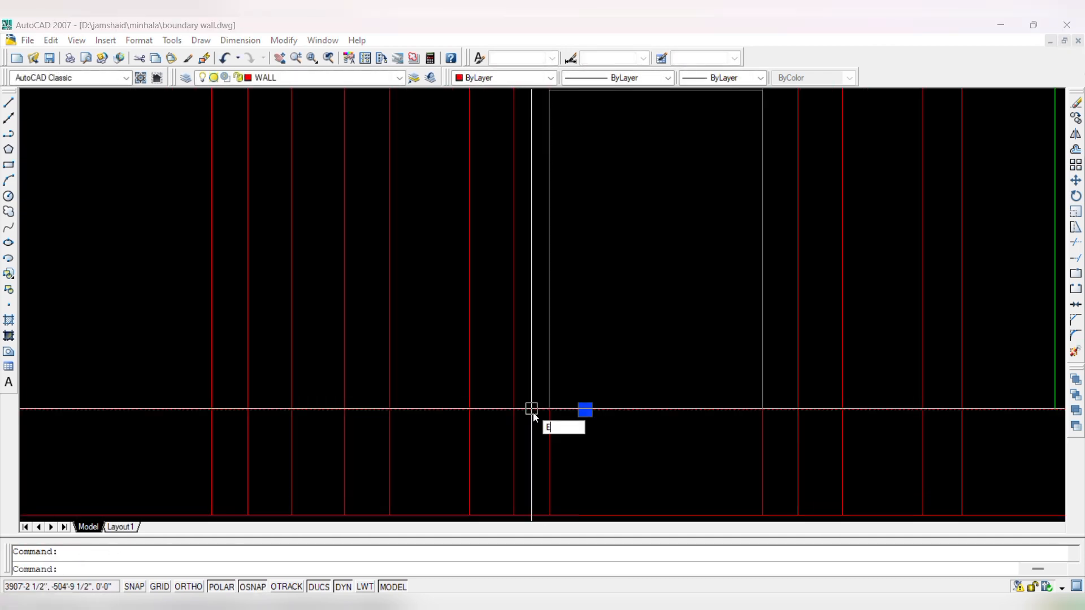
{"action": "key", "text": "Return"}
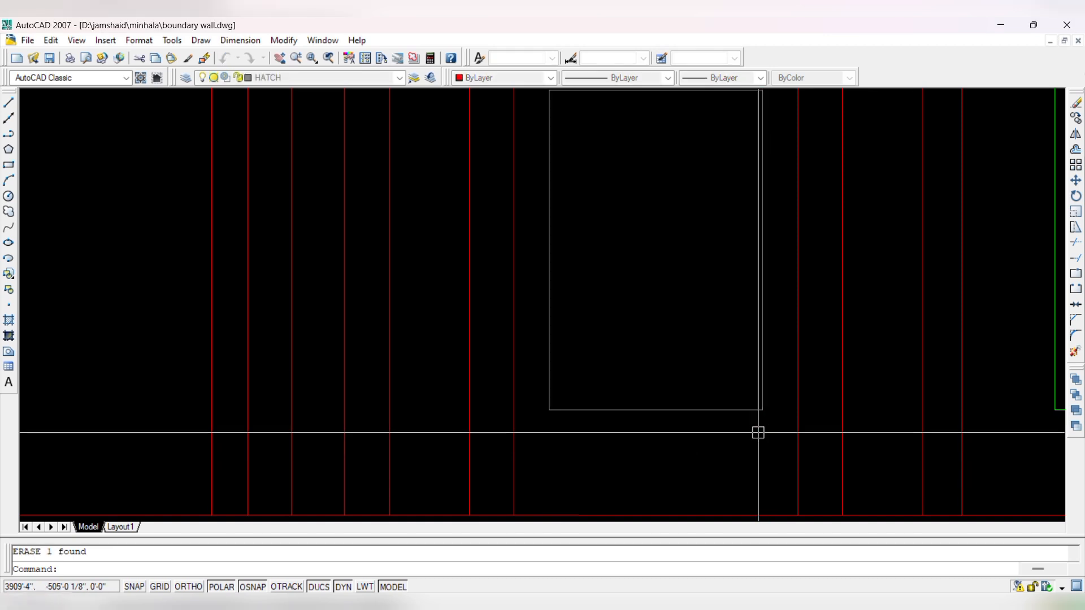
- Stretch the top edge of the panel rectangle in the 2' wall bay upward by 12"
{"action": "scroll", "coordinate": [721, 322], "scroll_direction": "down", "scroll_amount": 3}
{"action": "scroll", "coordinate": [702, 290], "scroll_direction": "up", "scroll_amount": 4}
{"action": "left_click", "coordinate": [703, 292]}
{"action": "left_click", "coordinate": [437, 346]}
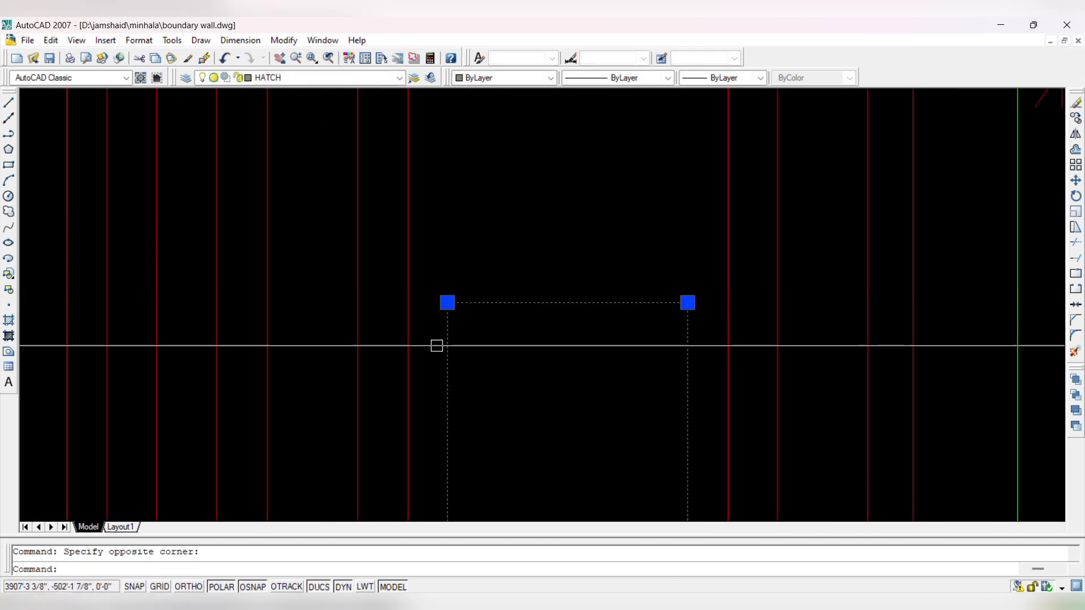
{"action": "type", "text": "m"}
{"action": "key", "text": "Return"}
{"action": "left_click", "coordinate": [534, 416]}
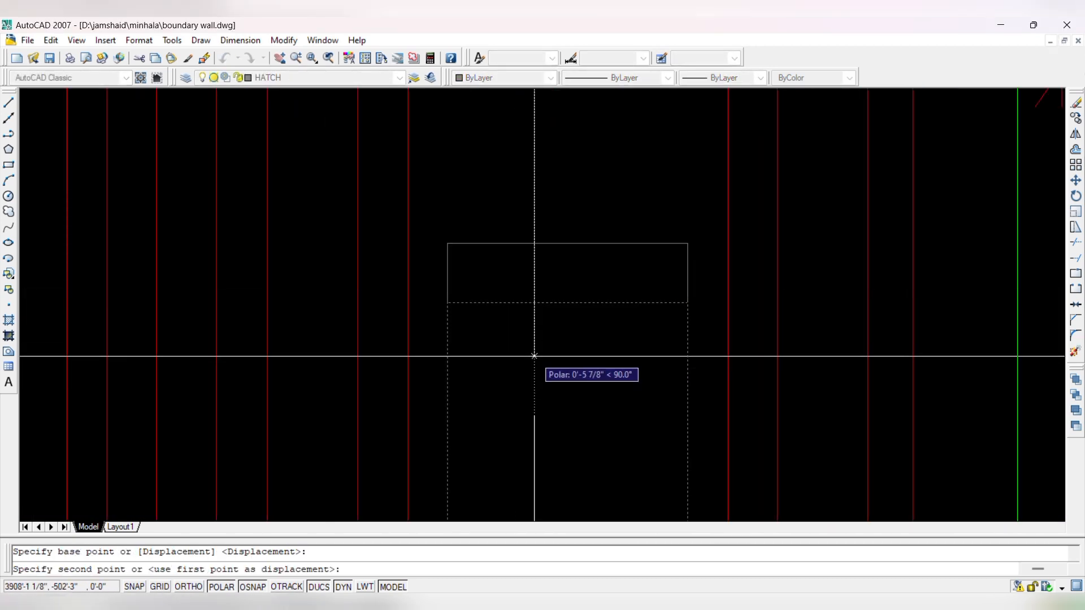
{"action": "type", "text": "12"}
{"action": "key", "text": "Return"}
{"action": "scroll", "coordinate": [539, 305], "scroll_direction": "down", "scroll_amount": 3}
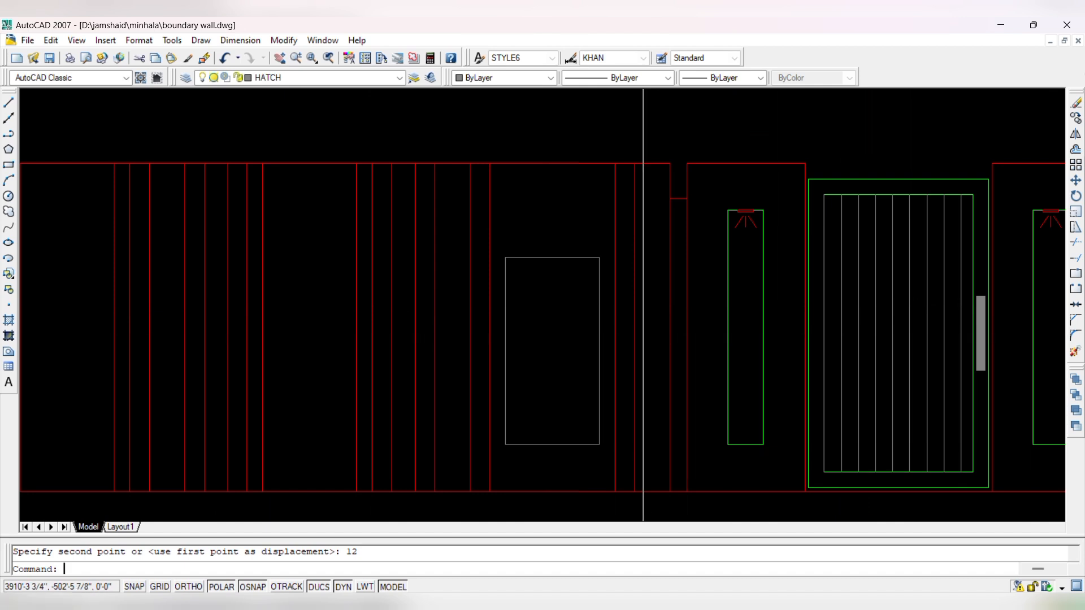
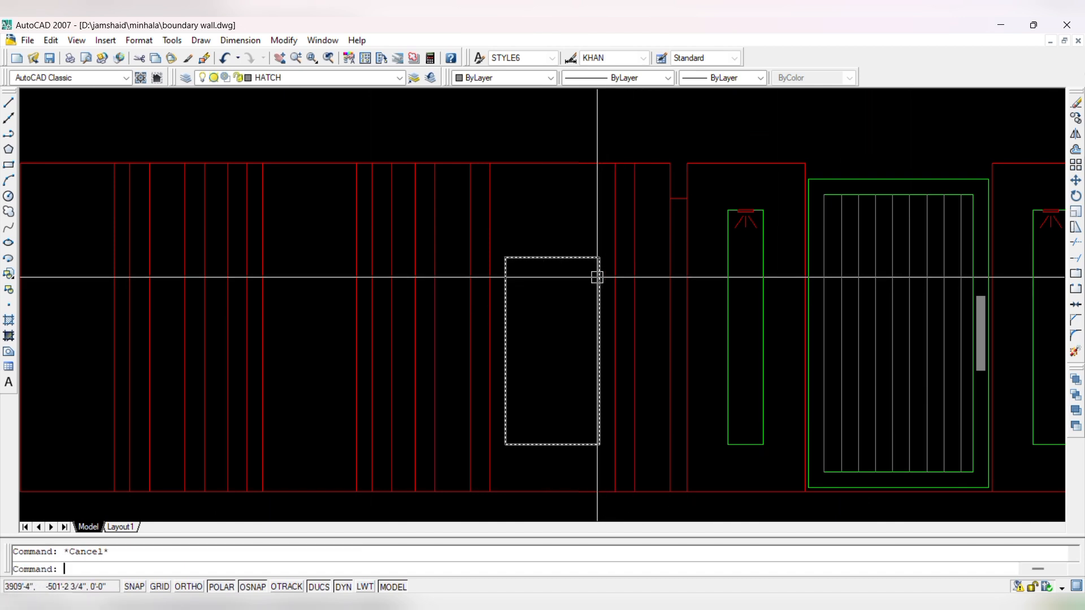
- Offset the wall's top line downward, level with the short horizontal line in the recess beside the small gate's pier
{"action": "type", "text": "o"}
{"action": "key", "text": "Return"}
{"action": "type", "text": "6"}
{"action": "key", "text": "Return"}
{"action": "left_click", "coordinate": [555, 165]}
{"action": "left_click", "coordinate": [547, 218]}
{"action": "key", "text": "Escape"}
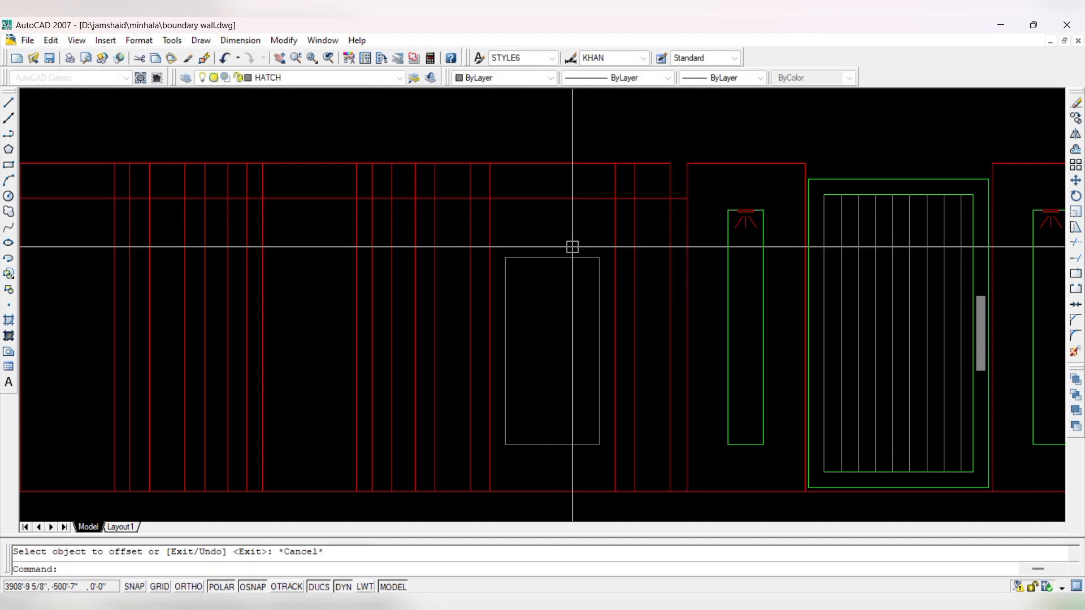
- Dimension the vertical gap between the panel rectangle's top midpoint and the new offset line
{"action": "key", "text": "Return"}
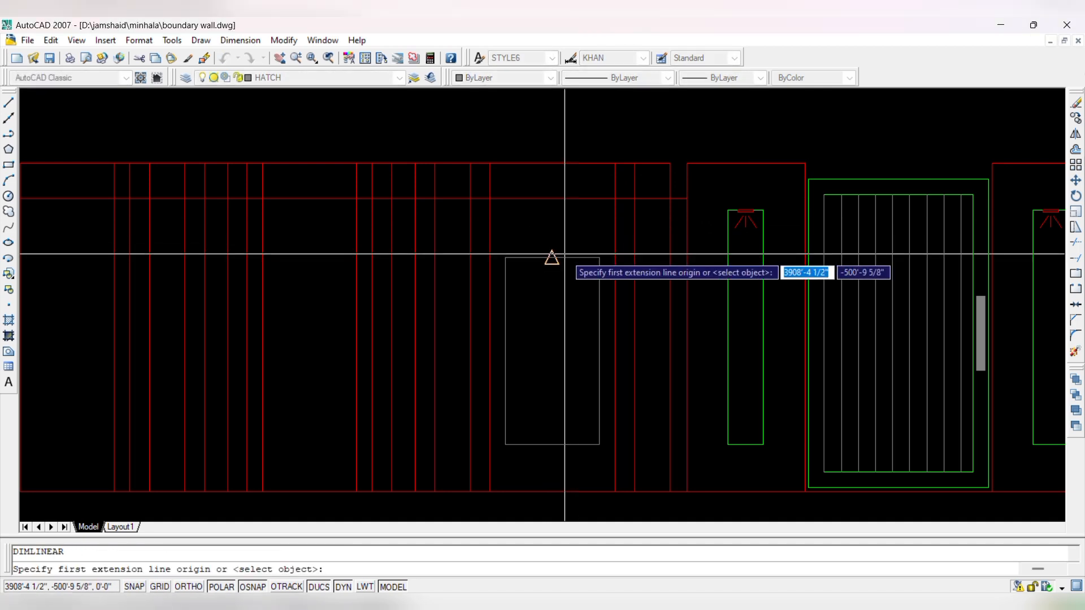
{"action": "left_click", "coordinate": [552, 259]}
{"action": "left_click", "coordinate": [552, 198]}
{"action": "left_click", "coordinate": [534, 194]}
- Stretch the panel rectangle's top edge, together with its gap dimension, upward by 3"
{"action": "scroll", "coordinate": [584, 446], "scroll_direction": "up", "scroll_amount": 2}
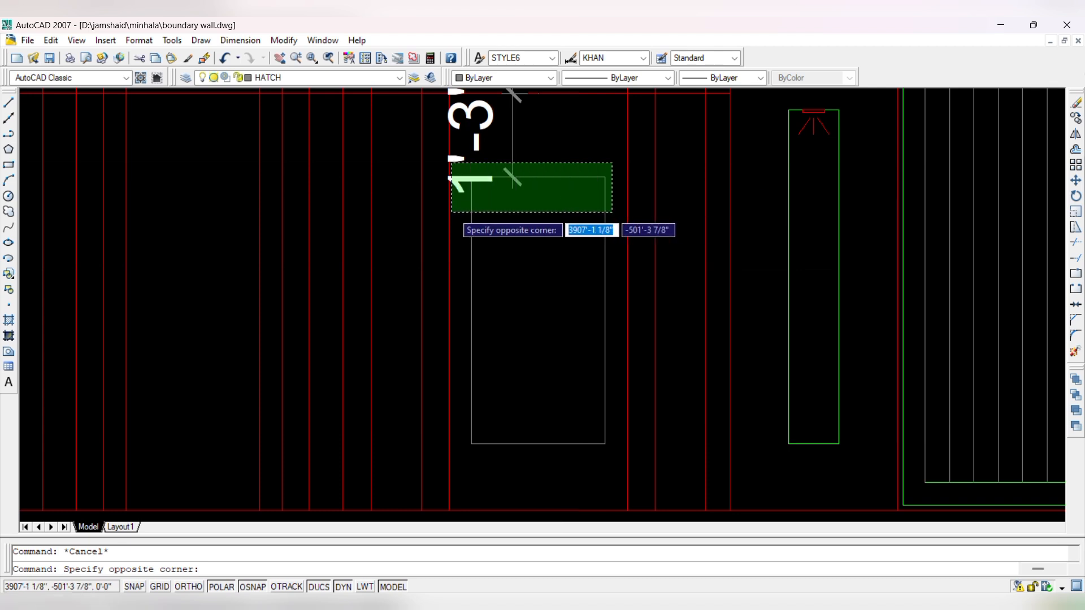
{"action": "left_click", "coordinate": [459, 208]}
{"action": "type", "text": "m"}
{"action": "key", "text": "Return"}
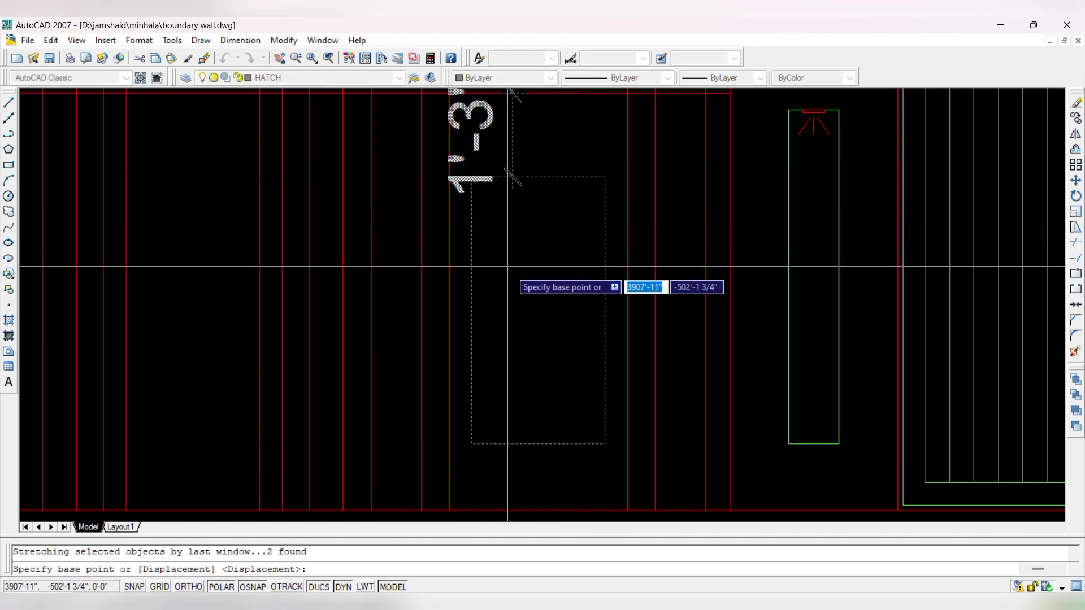
{"action": "left_click", "coordinate": [514, 276]}
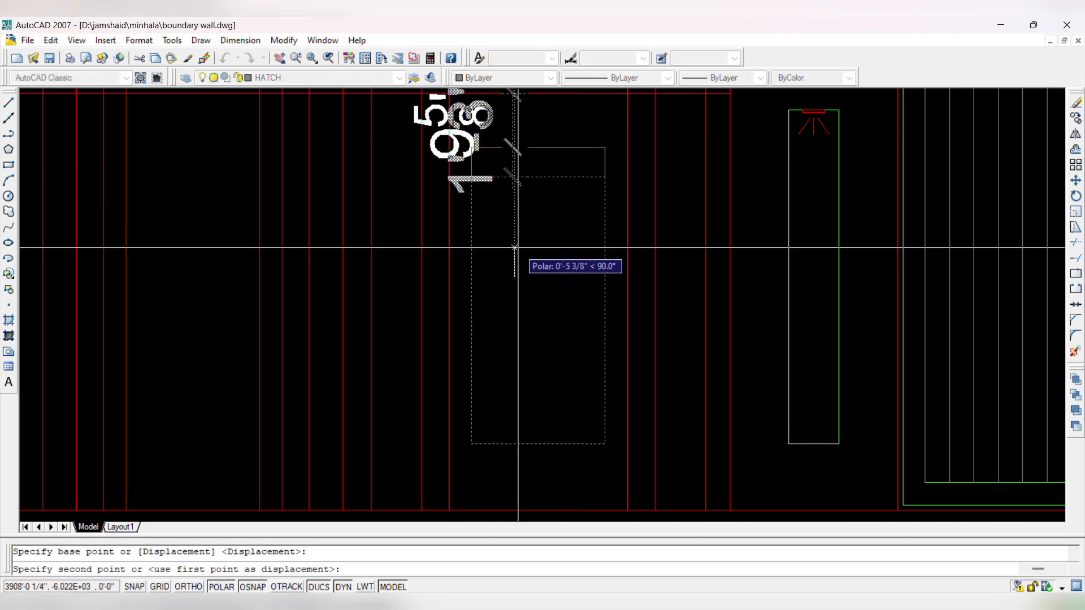
{"action": "type", "text": "3"}
{"action": "key", "text": "Return"}
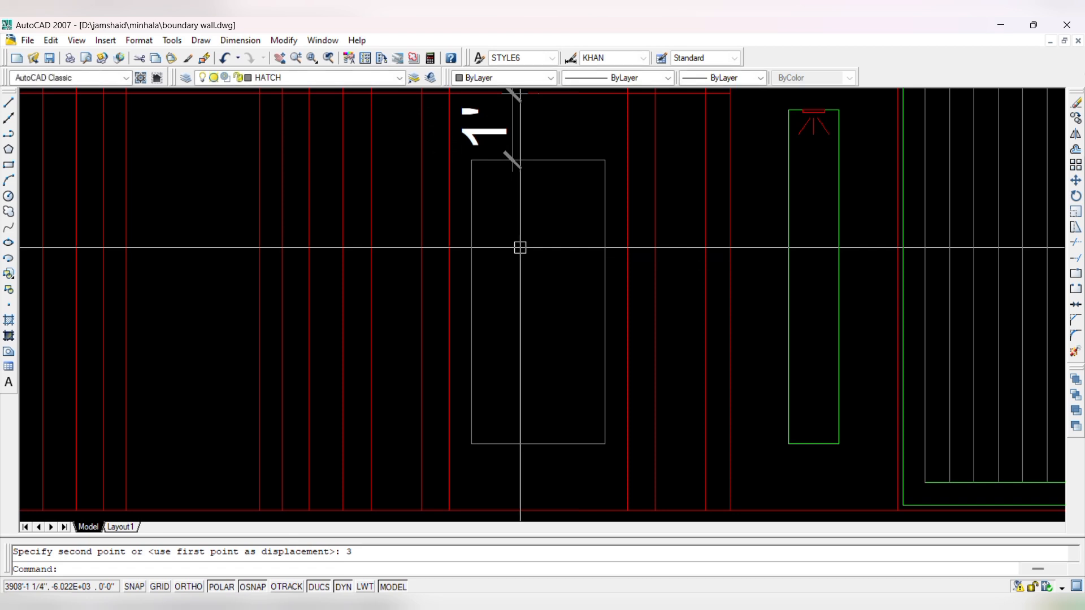
- Erase the vertical gap dimension above the panel rectangle
{"action": "scroll", "coordinate": [607, 324], "scroll_direction": "down", "scroll_amount": 4}
{"action": "key", "text": "Escape"}
{"action": "scroll", "coordinate": [585, 251], "scroll_direction": "up", "scroll_amount": 5}
{"action": "left_click", "coordinate": [561, 235]}
{"action": "left_click", "coordinate": [519, 231]}
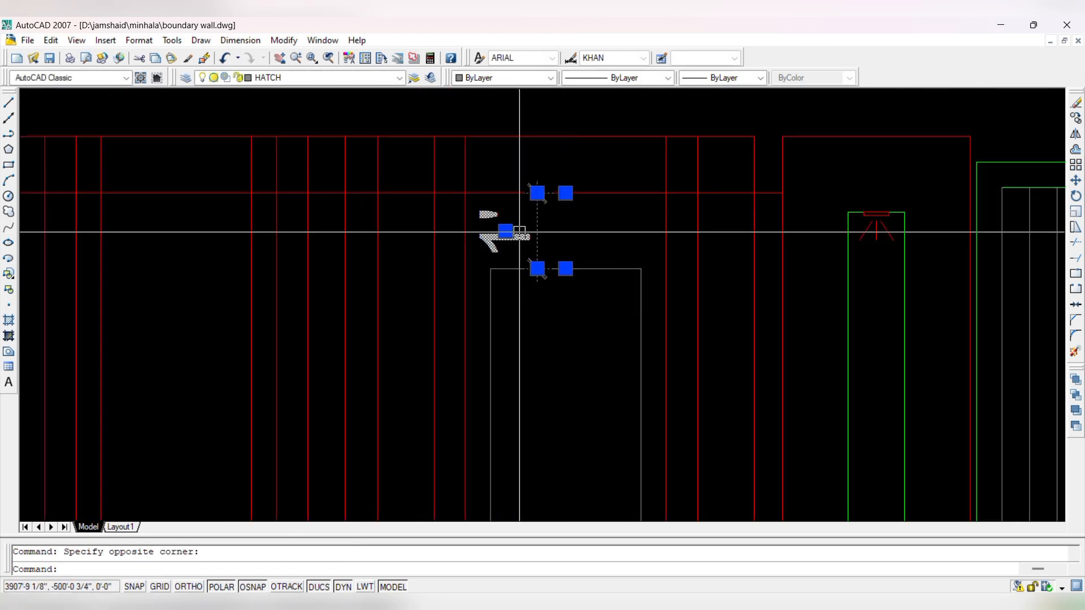
{"action": "key", "text": "Delete"}
{"action": "scroll", "coordinate": [417, 218], "scroll_direction": "down", "scroll_amount": 2}
{"action": "scroll", "coordinate": [537, 260], "scroll_direction": "up", "scroll_amount": 4}
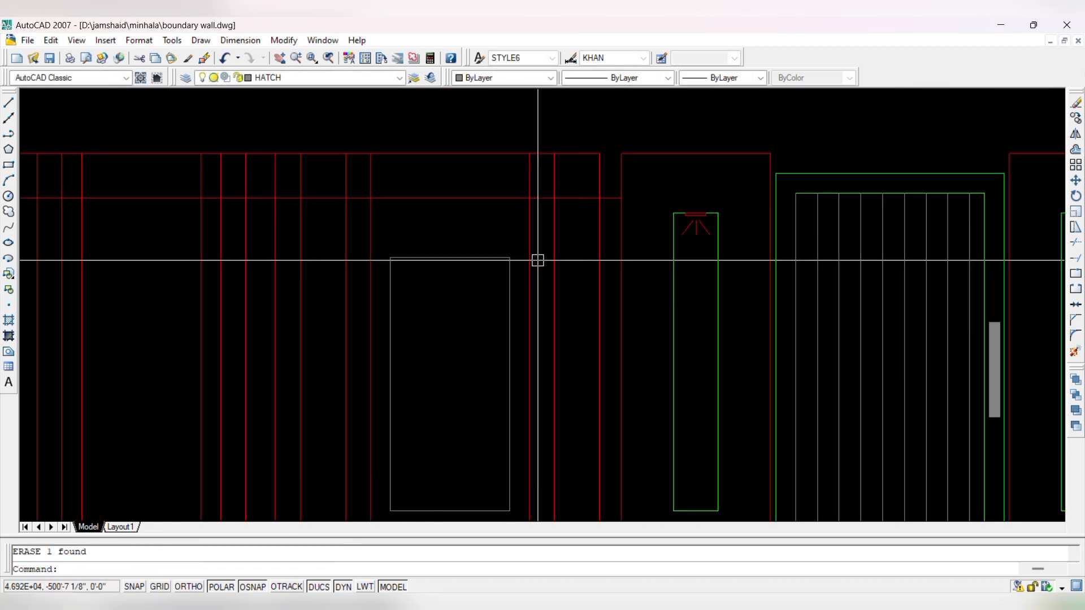
- Erase the two vertical red lines flanking the grey panel rectangle in the elevation's right bay
{"action": "scroll", "coordinate": [579, 286], "scroll_direction": "down", "scroll_amount": 5}
{"action": "scroll", "coordinate": [564, 217], "scroll_direction": "up", "scroll_amount": 3}
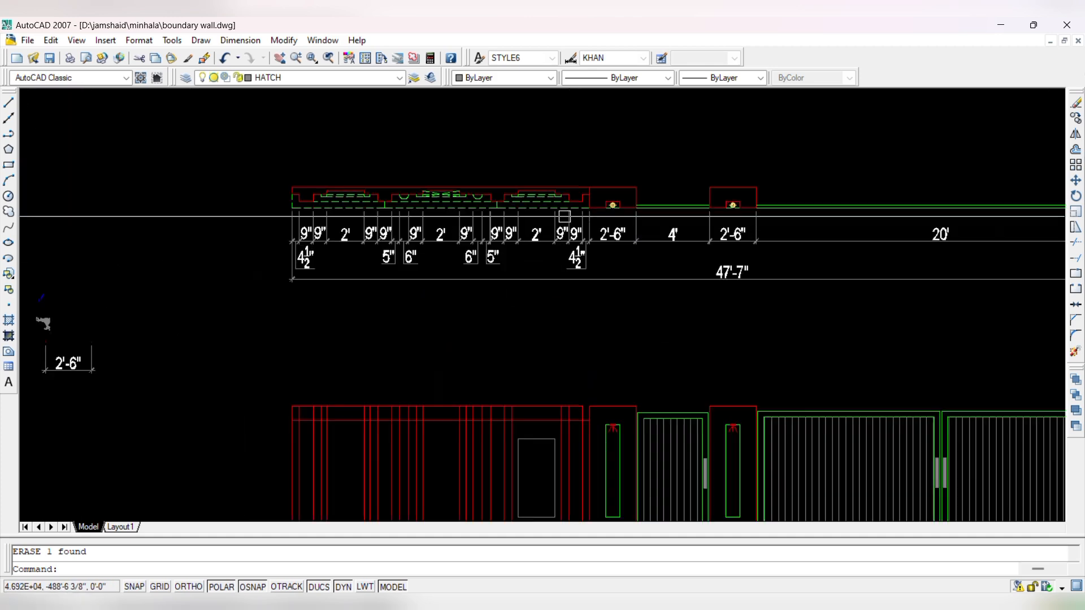
{"action": "scroll", "coordinate": [564, 217], "scroll_direction": "up", "scroll_amount": 4}
{"action": "scroll", "coordinate": [546, 208], "scroll_direction": "down", "scroll_amount": 5}
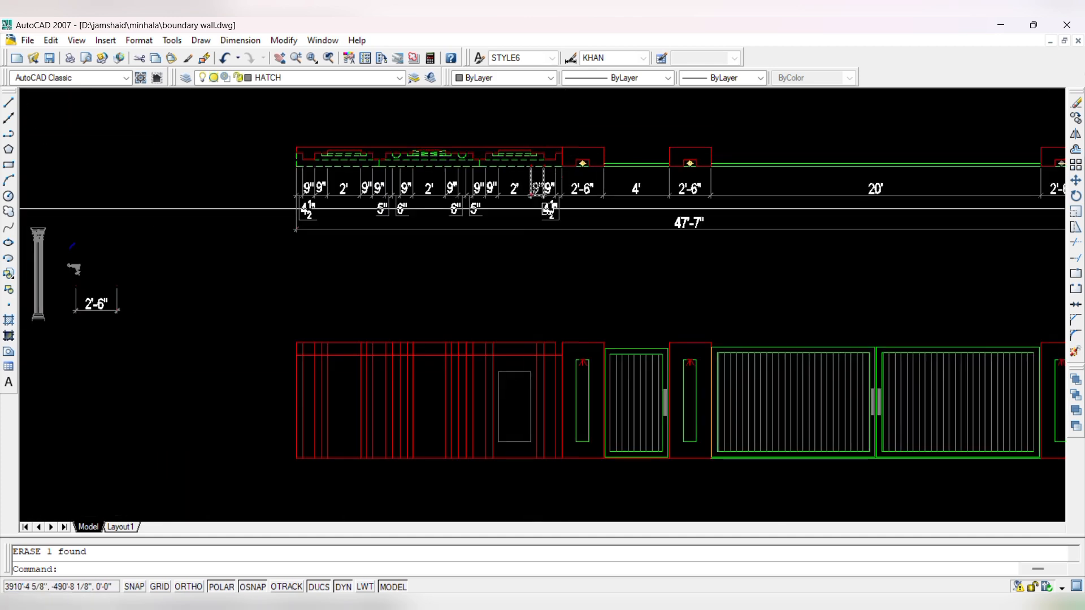
{"action": "scroll", "coordinate": [565, 312], "scroll_direction": "up", "scroll_amount": 3}
{"action": "scroll", "coordinate": [515, 412], "scroll_direction": "up", "scroll_amount": 3}
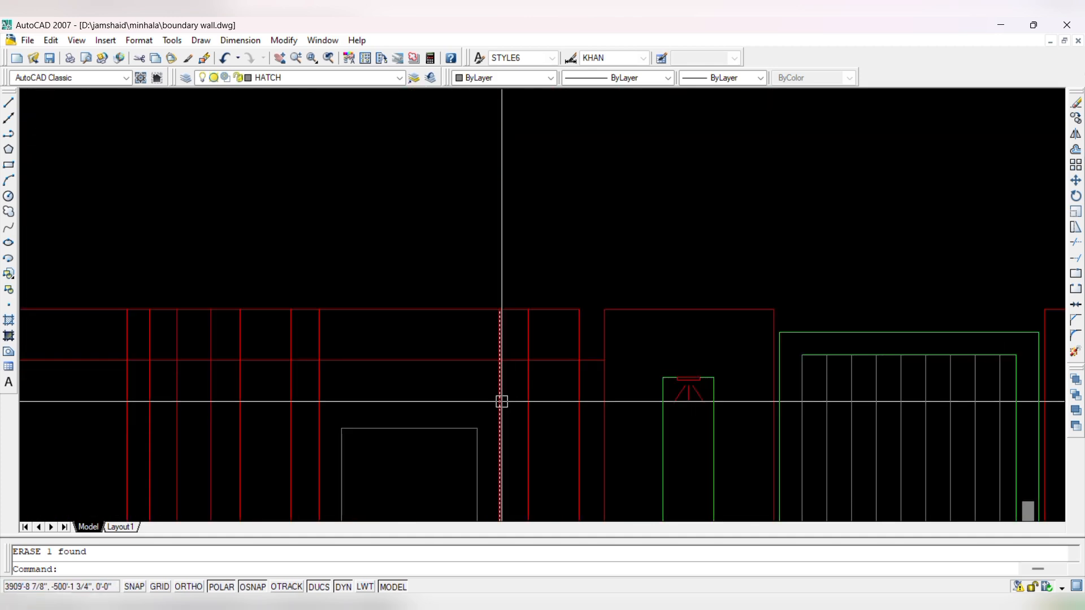
{"action": "key", "text": "Delete"}
{"action": "left_click", "coordinate": [319, 399]}
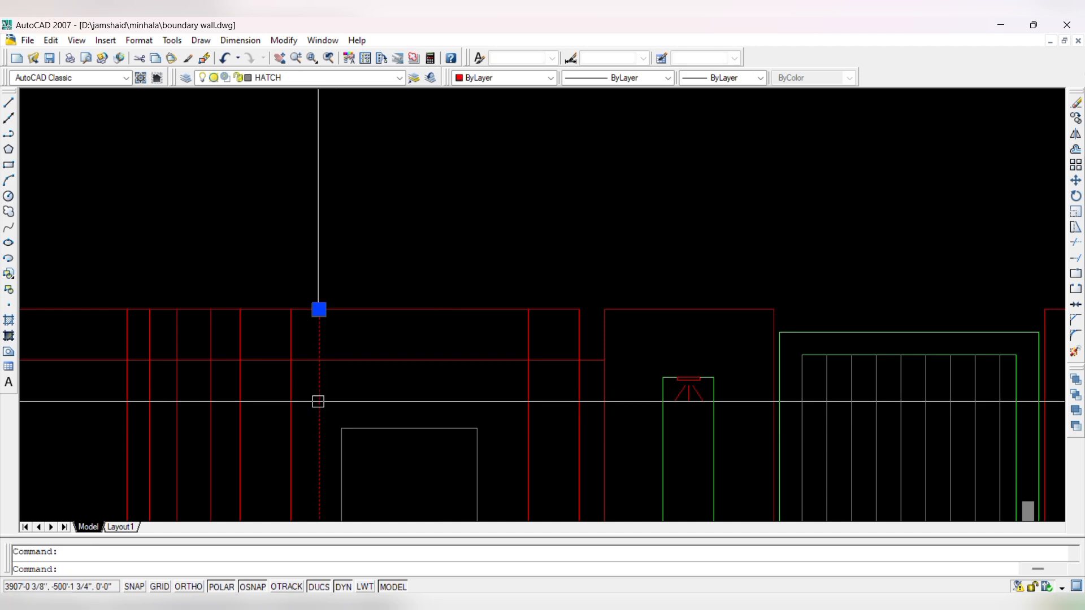
{"action": "type", "text": "o"}
{"action": "key", "text": "Return"}
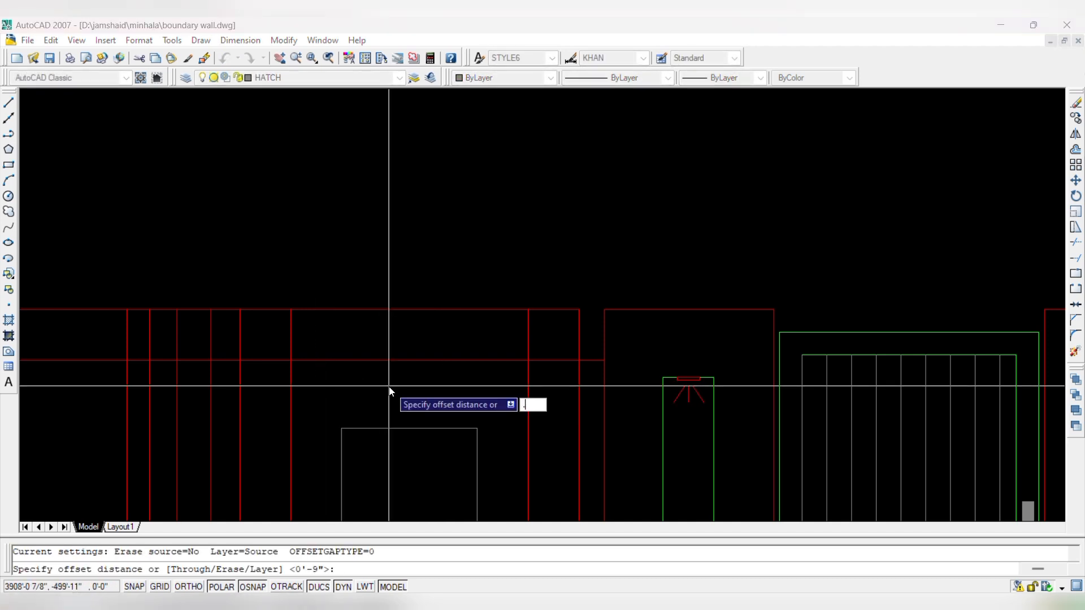
{"action": "key", "text": "Escape"}
- Match the grey panel rectangle's properties to the elevation's green linework
{"action": "type", "text": "ma"}
{"action": "key", "text": "Return"}
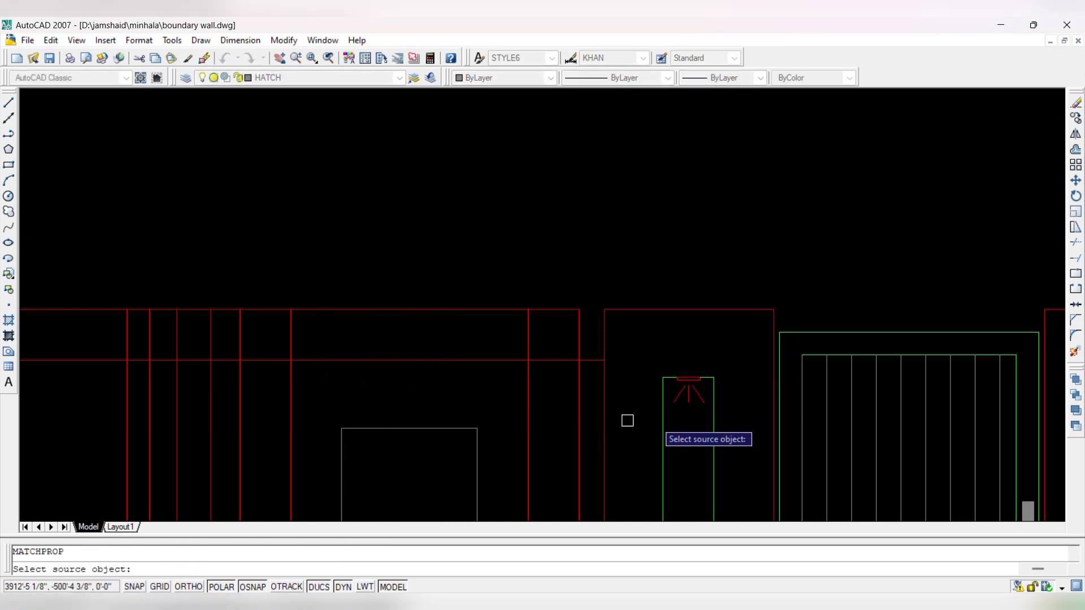
{"action": "left_click", "coordinate": [454, 441]}
{"action": "key", "text": "Escape"}
- Offset the green panel rectangle outward by 0.5" twice to make two surrounding outlines
{"action": "type", "text": "o"}
{"action": "key", "text": "Return"}
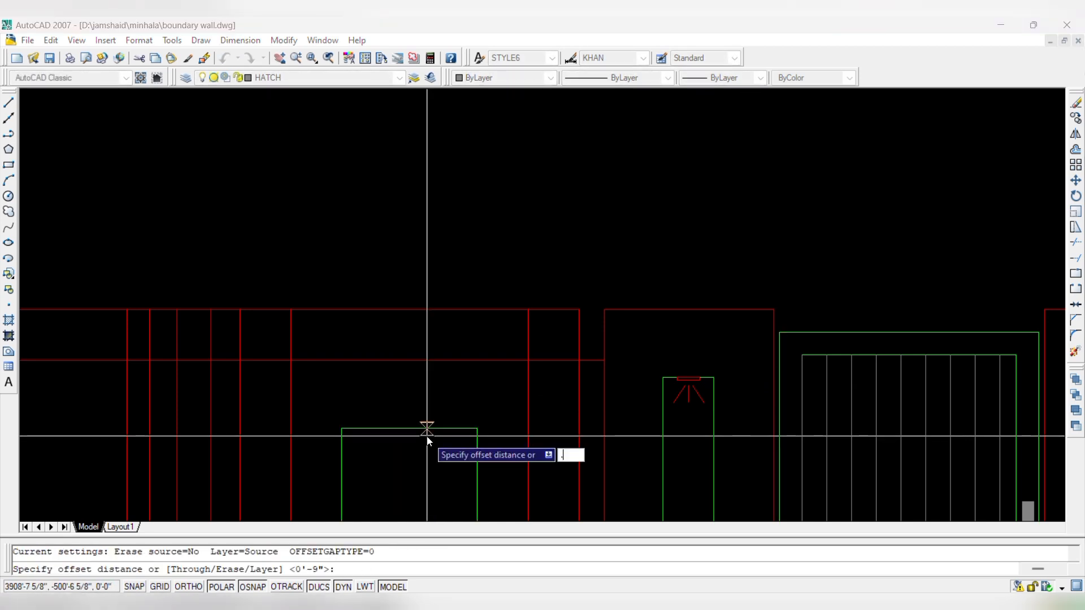
{"action": "type", "text": ".5"}
{"action": "key", "text": "Return"}
{"action": "scroll", "coordinate": [426, 435], "scroll_direction": "up", "scroll_amount": 3}
{"action": "scroll", "coordinate": [439, 397], "scroll_direction": "up", "scroll_amount": 3}
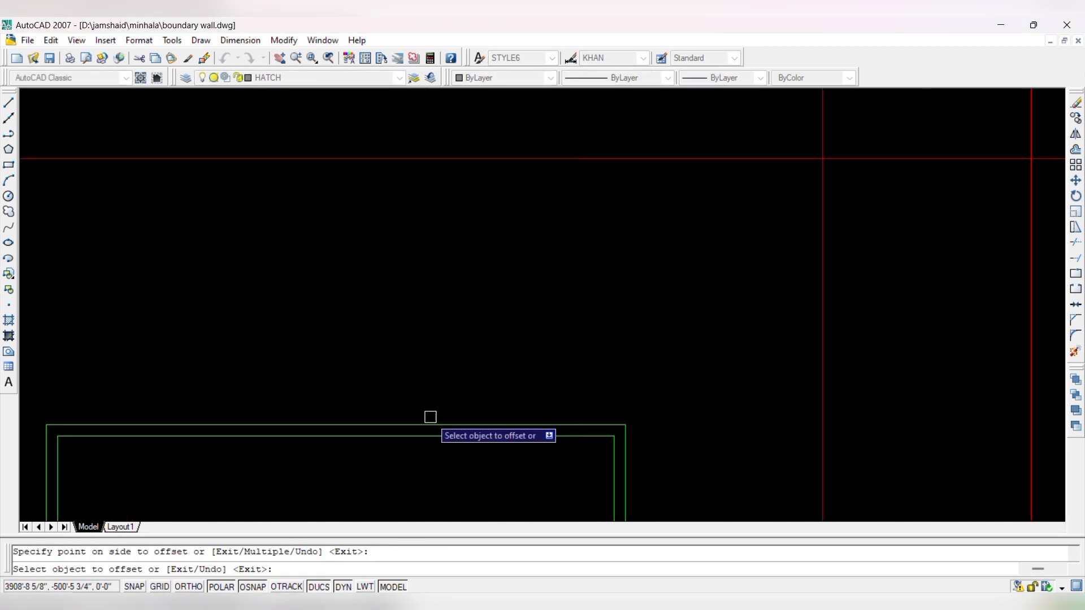
{"action": "key", "text": "Escape"}
- Offset the outermost panel outline outward by 2"
{"action": "type", "text": "o"}
{"action": "key", "text": "Return"}
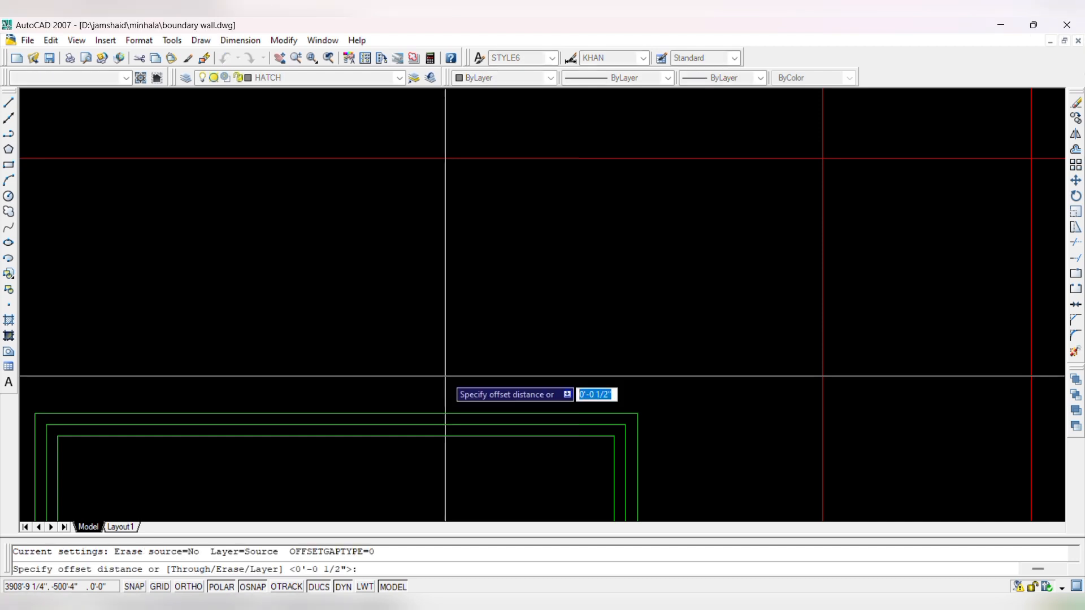
{"action": "type", "text": "2"}
{"action": "left_click", "coordinate": [438, 413]}
{"action": "left_click", "coordinate": [451, 365]}
{"action": "key", "text": "Escape"}
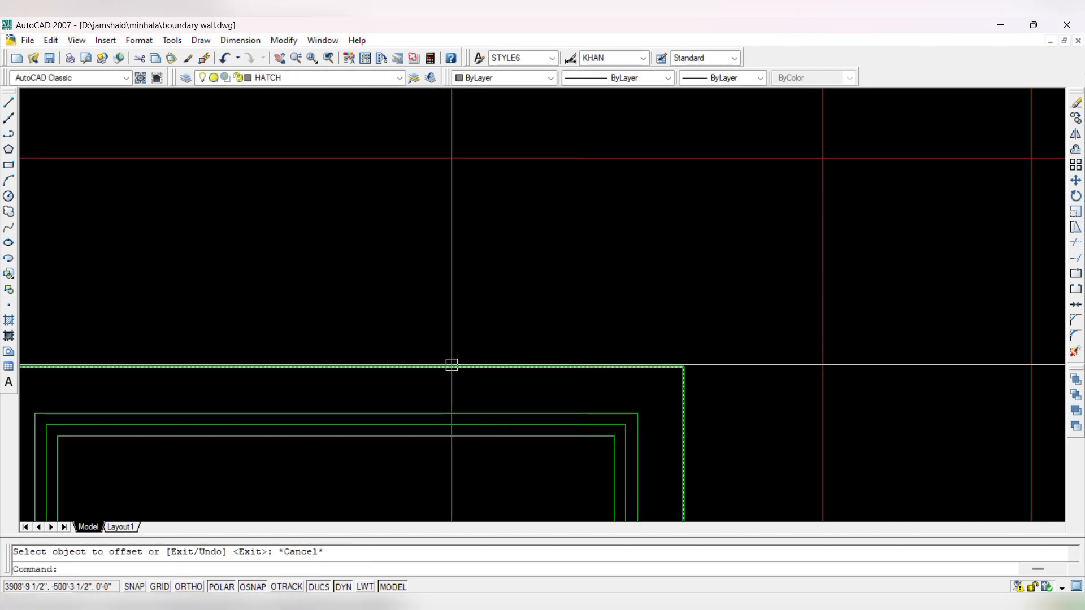
- Offset the new outer outline outward by 0.5" twice to complete the outer frame band
{"action": "key", "text": "Return"}
{"action": "type", "text": ".5"}
{"action": "key", "text": "Return"}
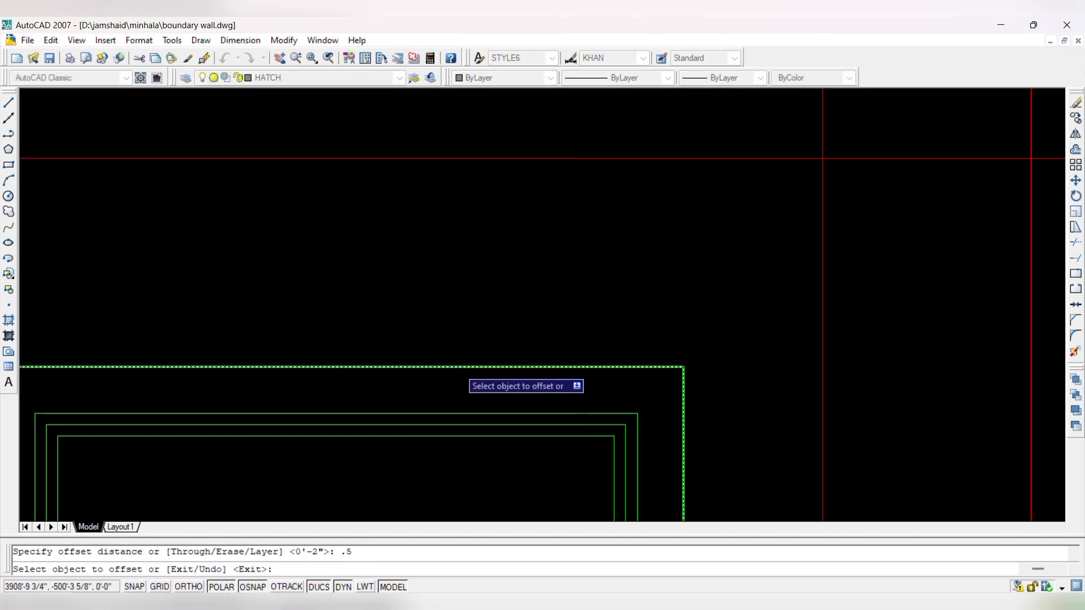
{"action": "left_click", "coordinate": [456, 367]}
{"action": "left_click", "coordinate": [453, 356]}
{"action": "left_click", "coordinate": [452, 355]}
{"action": "left_click", "coordinate": [475, 308]}
{"action": "key", "text": "Escape"}
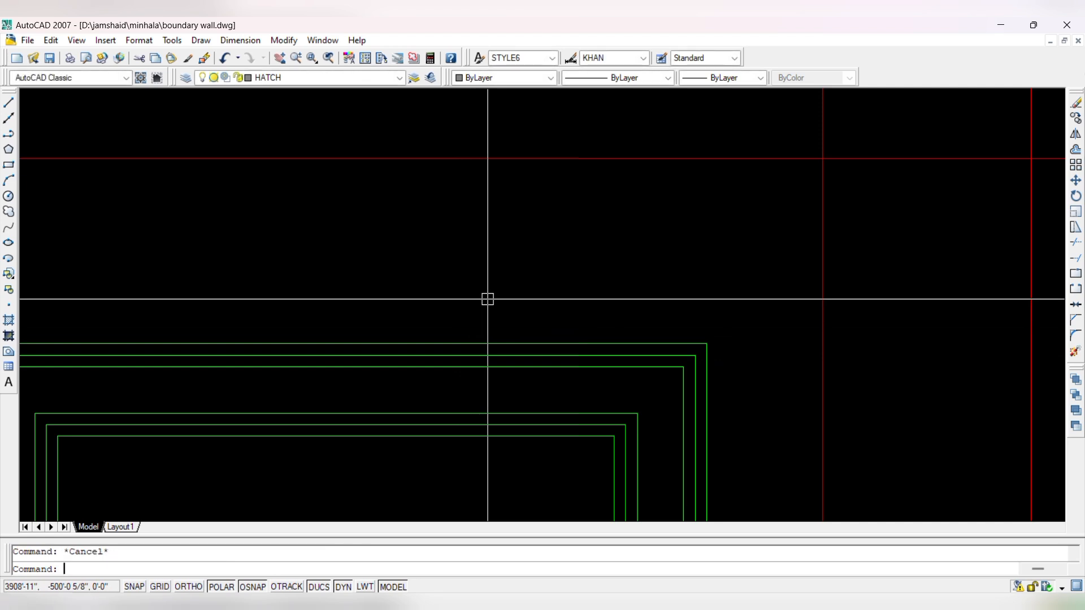
- Match the properties of the five offset outlines to the gate's grey vertical bars, leaving the innermost rectangle green
{"action": "key", "text": "Return"}
{"action": "scroll", "coordinate": [502, 320], "scroll_direction": "down", "scroll_amount": 5}
{"action": "left_click", "coordinate": [833, 330]}
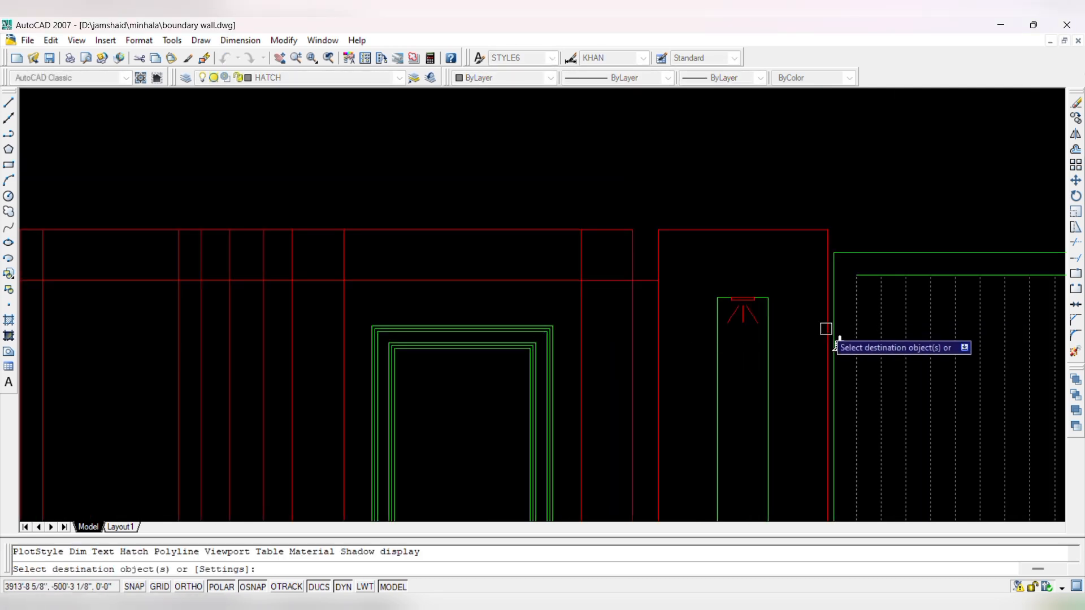
{"action": "scroll", "coordinate": [519, 334], "scroll_direction": "up", "scroll_amount": 4}
{"action": "left_click", "coordinate": [534, 368]}
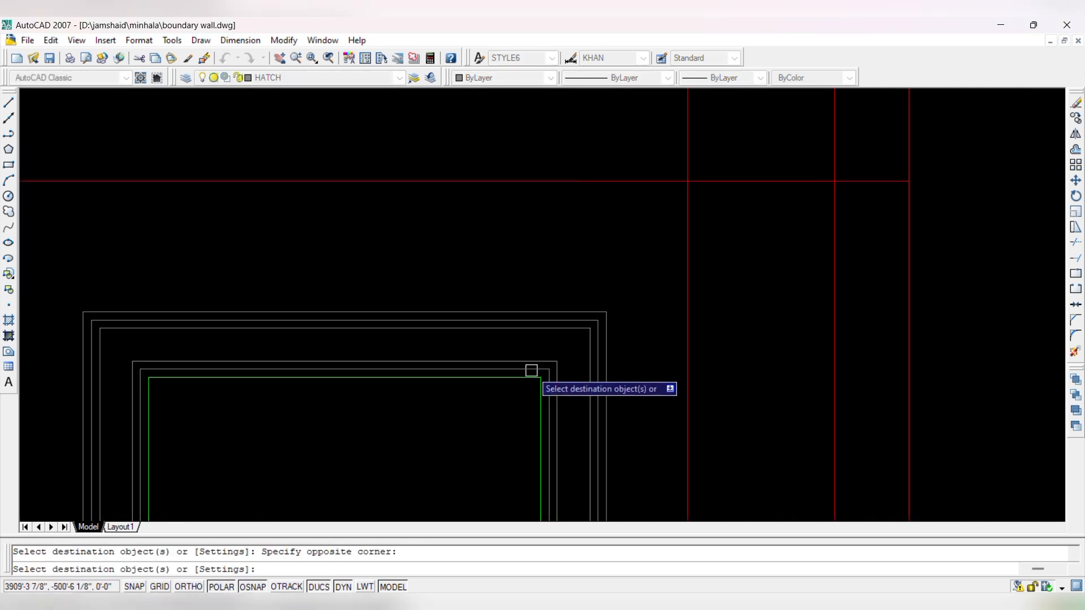
{"action": "key", "text": "Escape"}
- Measure the horizontal distance between the innermost green rectangle and the outermost frame outline with a linear dimension
{"action": "type", "text": "dli"}
{"action": "key", "text": "Return"}
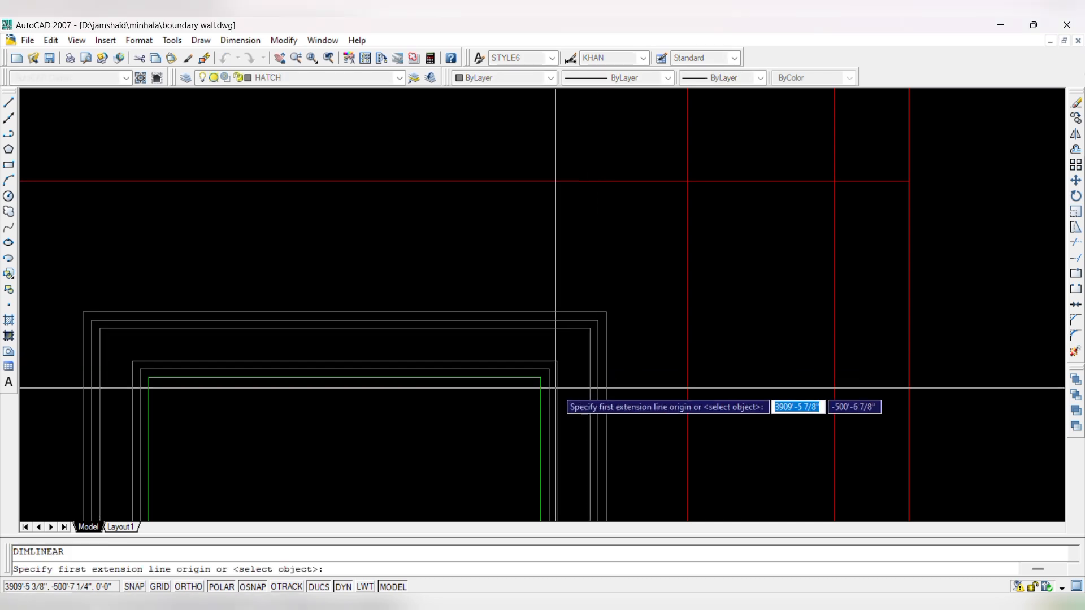
{"action": "left_click", "coordinate": [540, 408]}
{"action": "left_click", "coordinate": [614, 408]}
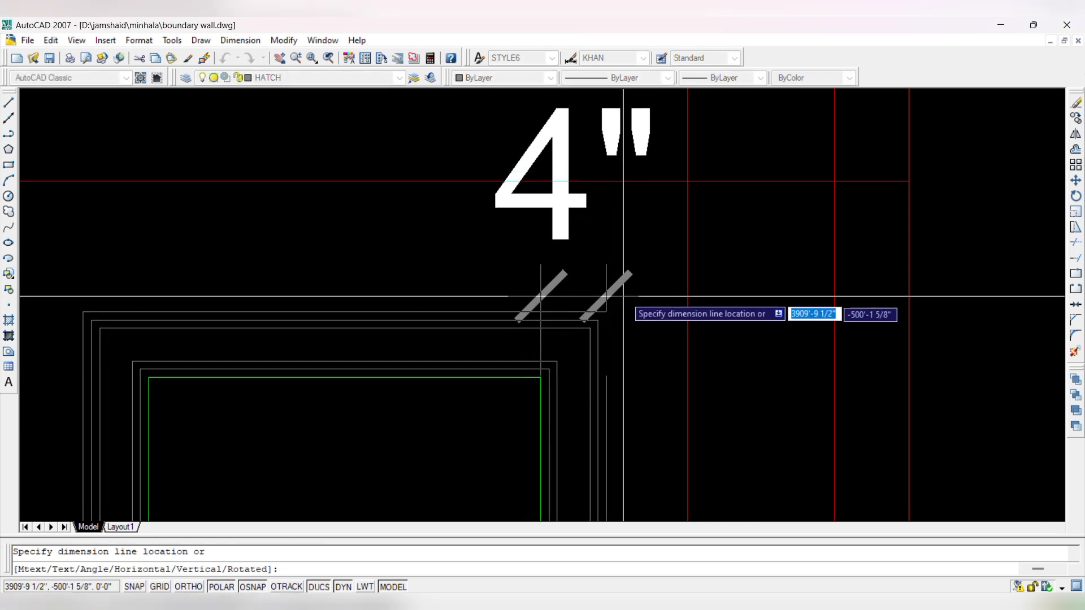
{"action": "scroll", "coordinate": [649, 288], "scroll_direction": "down", "scroll_amount": 3}
{"action": "key", "text": "Escape"}
{"action": "scroll", "coordinate": [579, 270], "scroll_direction": "down", "scroll_amount": 3}
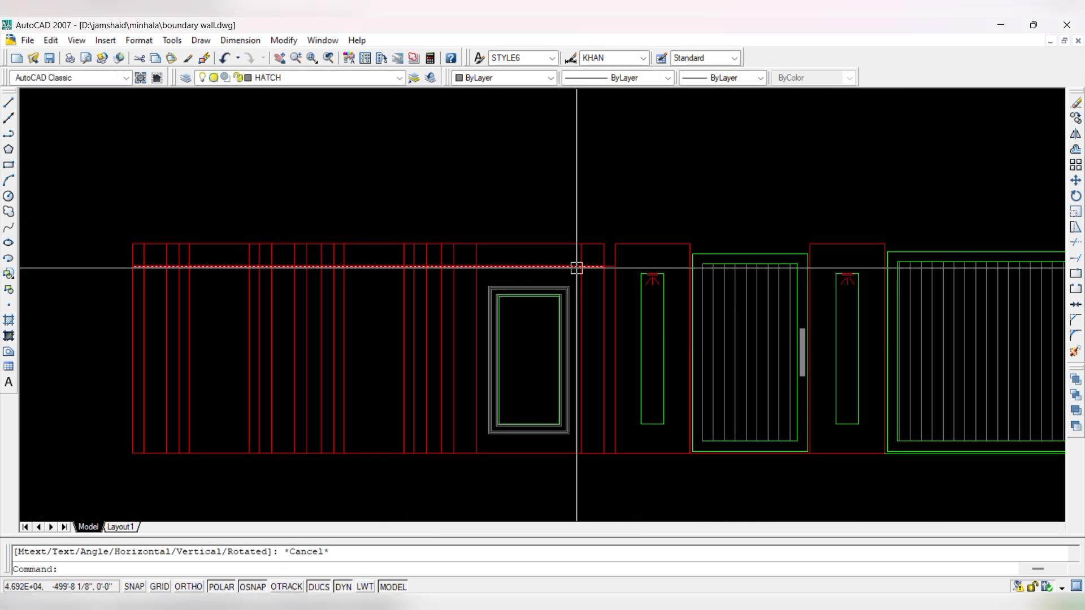
{"action": "scroll", "coordinate": [505, 313], "scroll_direction": "up", "scroll_amount": 1}
{"action": "scroll", "coordinate": [592, 256], "scroll_direction": "down", "scroll_amount": 2}
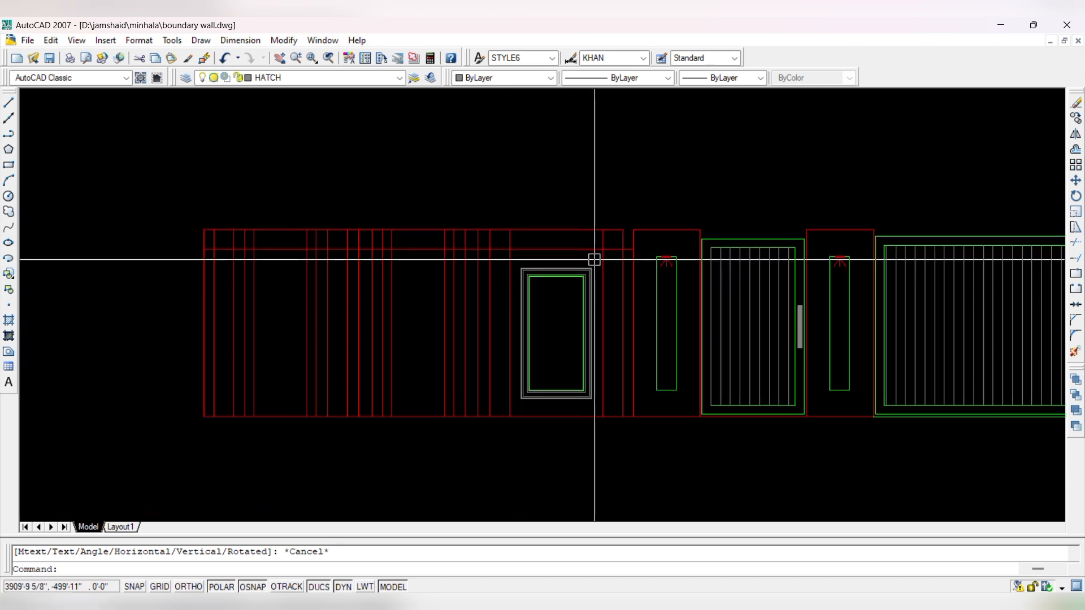
- Copy the six-outline panel frame to the left bay, using the inner rectangle's right side and the bay line's midpoint as reference points
{"action": "scroll", "coordinate": [544, 275], "scroll_direction": "up", "scroll_amount": 3}
{"action": "left_click", "coordinate": [583, 309]}
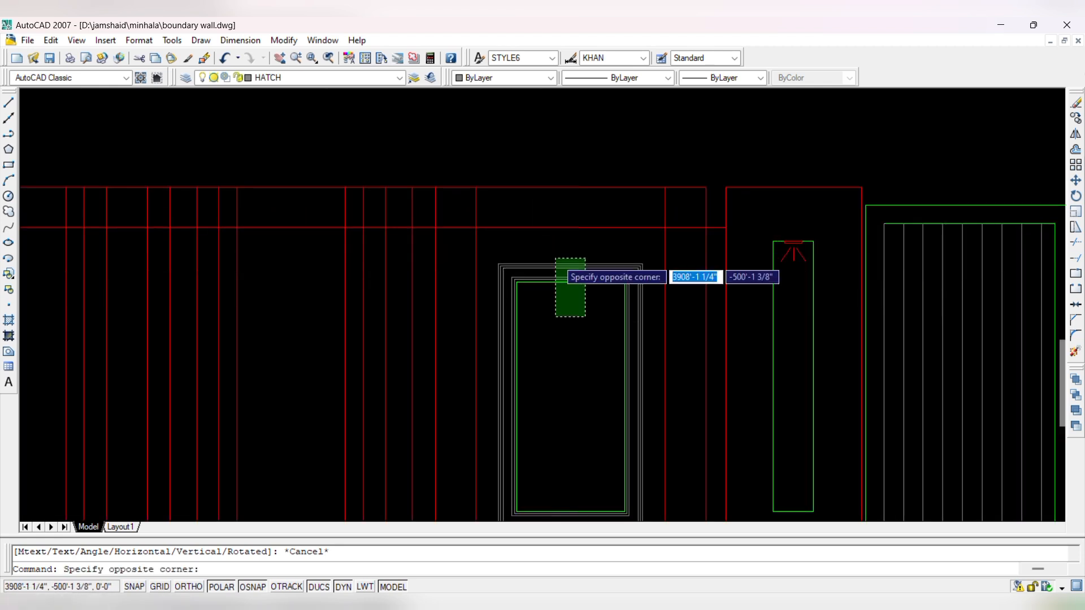
{"action": "left_click", "coordinate": [554, 258]}
{"action": "type", "text": "o"}
{"action": "key", "text": "Return"}
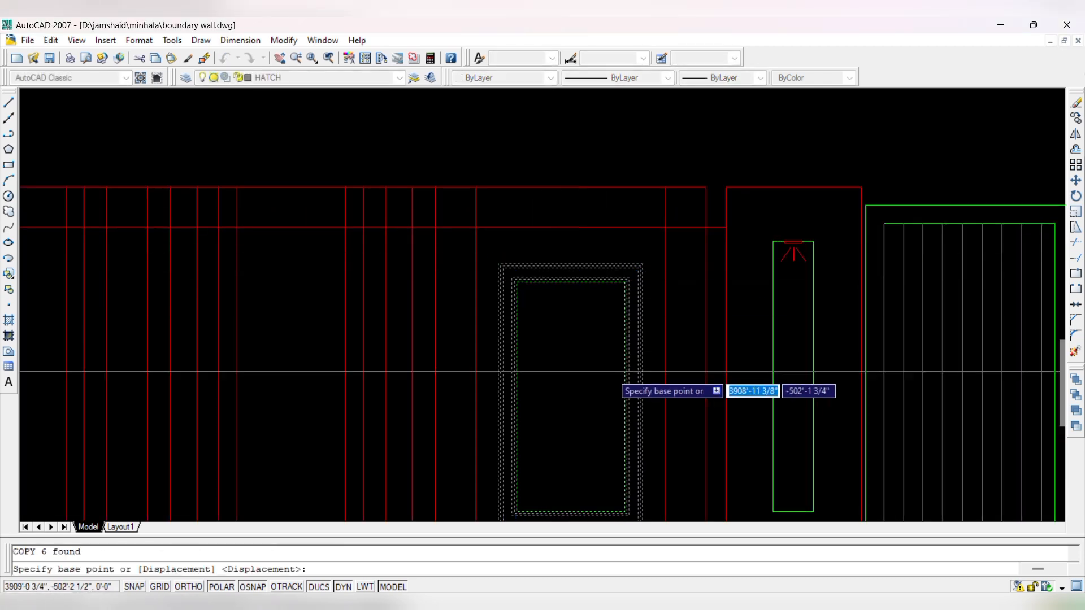
{"action": "scroll", "coordinate": [622, 375], "scroll_direction": "up", "scroll_amount": 4}
{"action": "left_click", "coordinate": [587, 370]}
{"action": "scroll", "coordinate": [588, 370], "scroll_direction": "down", "scroll_amount": 5}
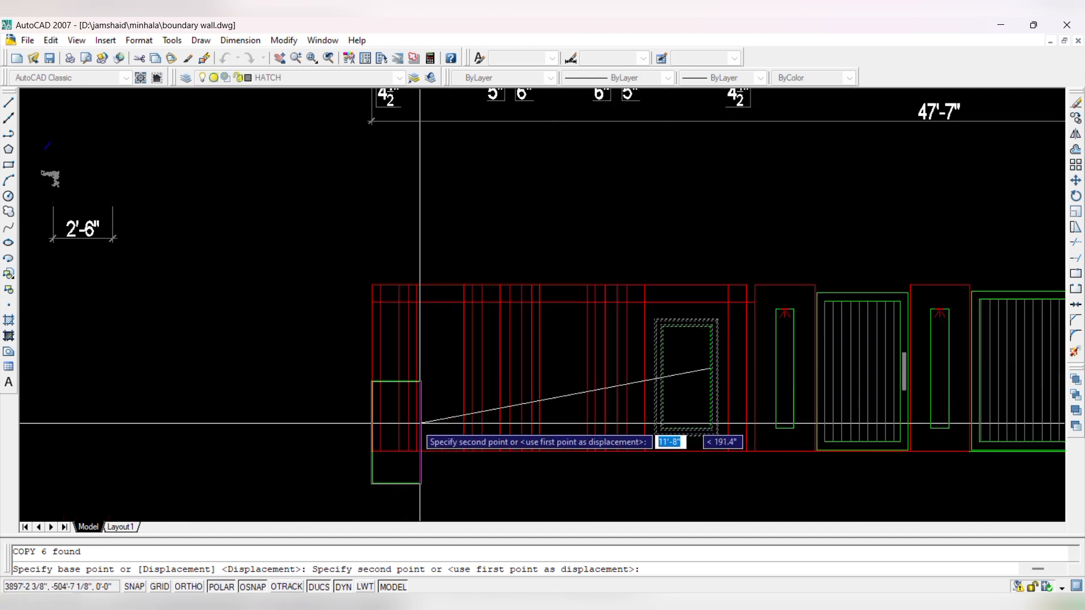
{"action": "scroll", "coordinate": [431, 399], "scroll_direction": "up", "scroll_amount": 4}
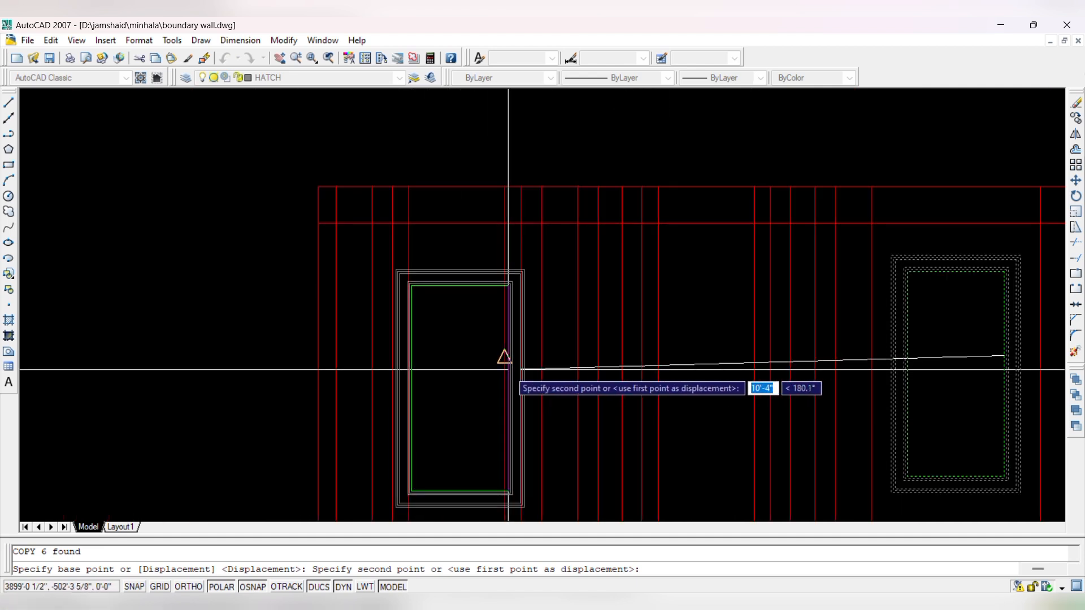
{"action": "left_click", "coordinate": [505, 356]}
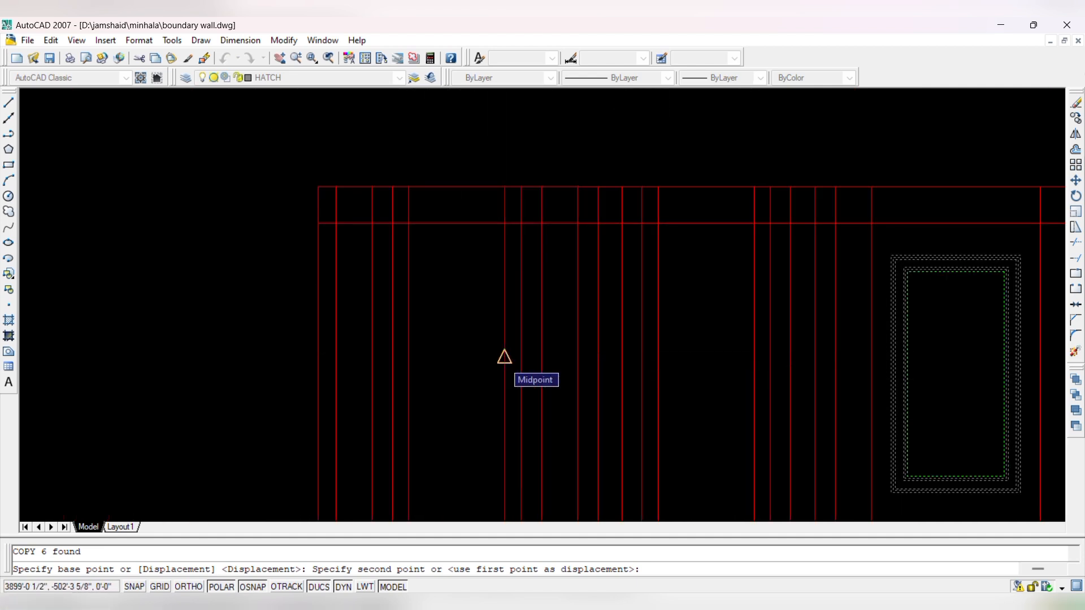
{"action": "key", "text": "Escape"}
- Erase the four vertical red lines running through the copied panel frame in the left bay
{"action": "scroll", "coordinate": [522, 241], "scroll_direction": "up", "scroll_amount": 3}
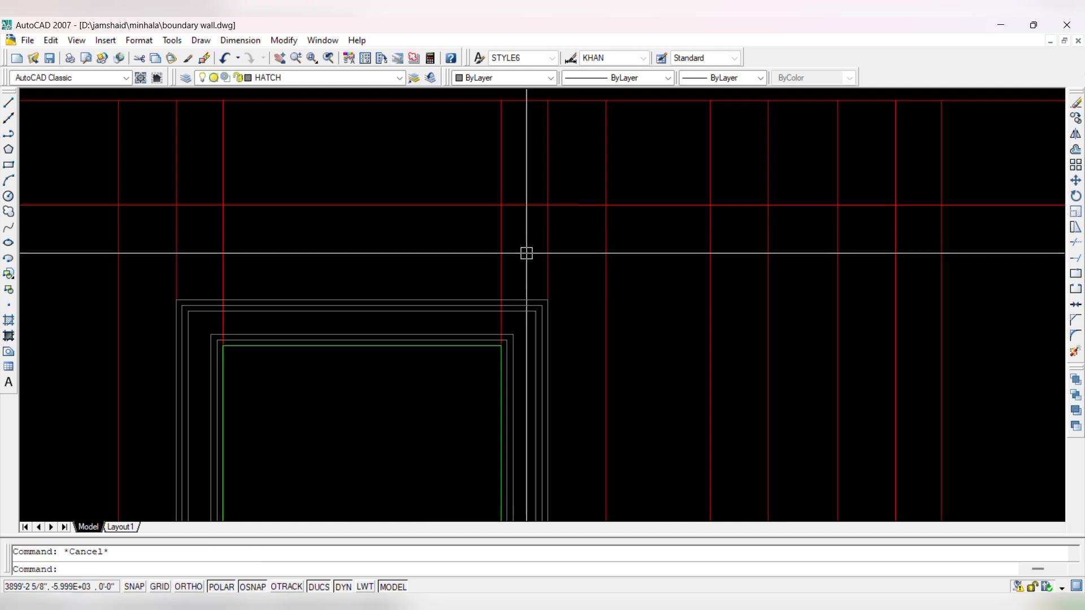
{"action": "left_click", "coordinate": [175, 252]}
{"action": "key", "text": "Delete"}
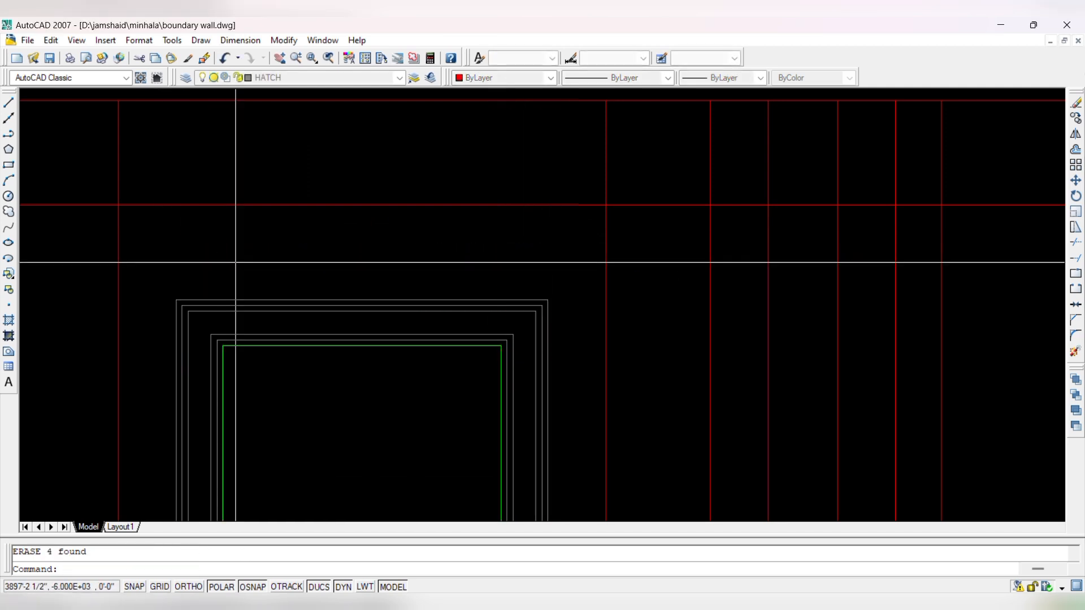
{"action": "scroll", "coordinate": [502, 209], "scroll_direction": "down", "scroll_amount": 3}
{"action": "scroll", "coordinate": [466, 285], "scroll_direction": "up", "scroll_amount": 3}
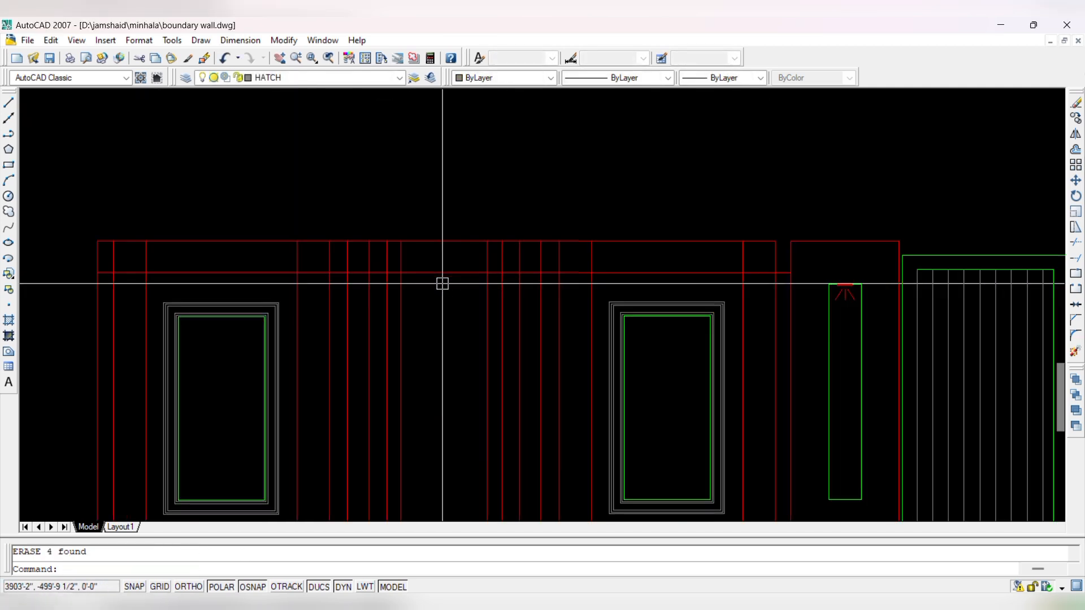
- Move the fluted column from beside the drawing onto the elevation's base line, aligning its base corner with a vertical red line left of the central bay
{"action": "scroll", "coordinate": [444, 276], "scroll_direction": "down", "scroll_amount": 5}
{"action": "scroll", "coordinate": [419, 180], "scroll_direction": "up", "scroll_amount": 5}
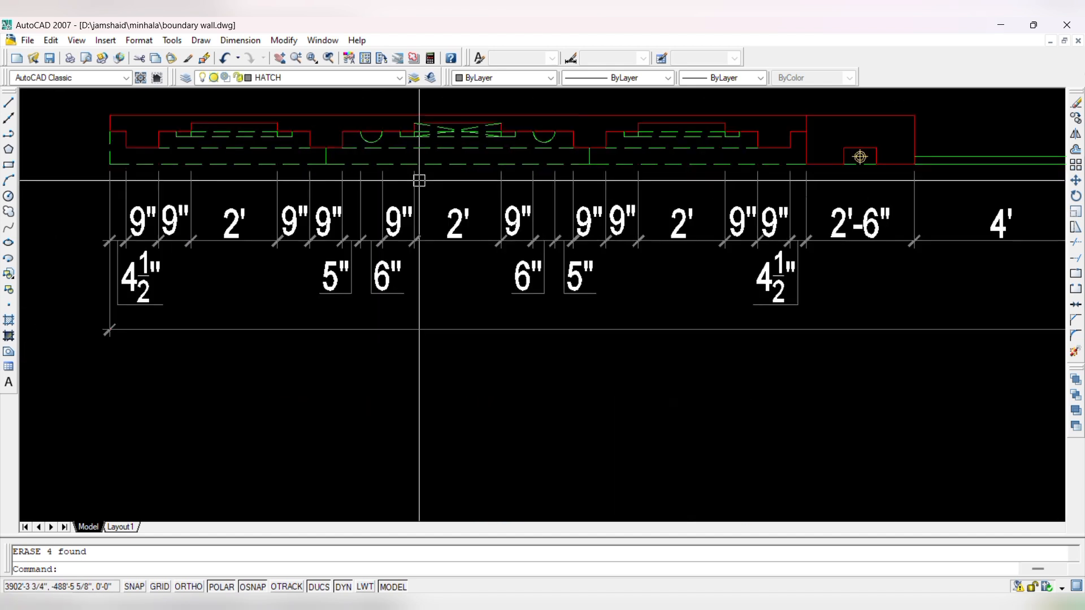
{"action": "scroll", "coordinate": [419, 180], "scroll_direction": "down", "scroll_amount": 4}
{"action": "scroll", "coordinate": [207, 166], "scroll_direction": "up", "scroll_amount": 3}
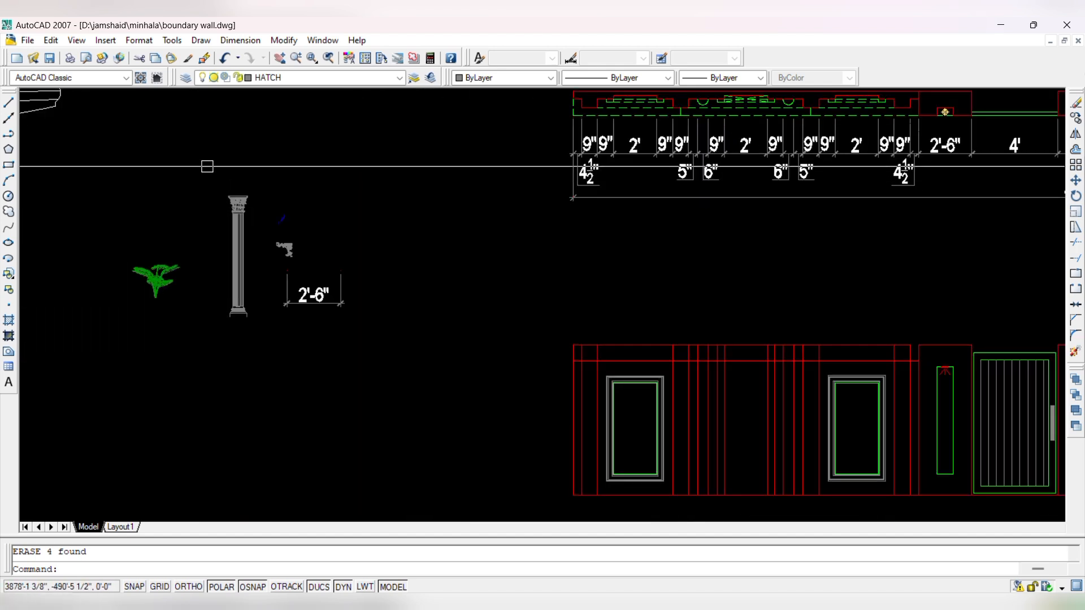
{"action": "left_click", "coordinate": [254, 347]}
{"action": "type", "text": "m"}
{"action": "key", "text": "Return"}
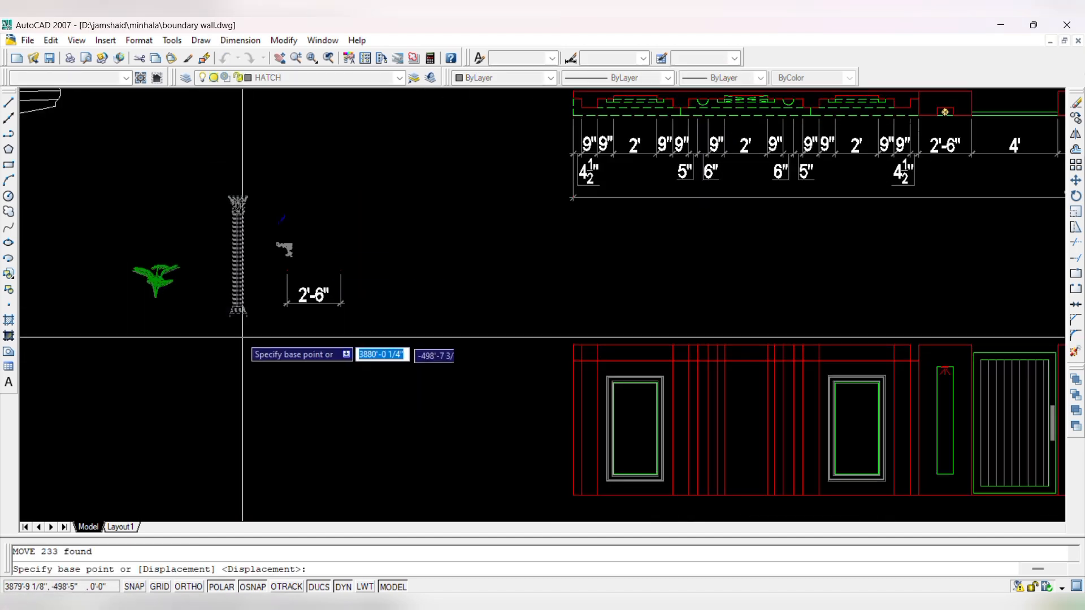
{"action": "scroll", "coordinate": [248, 339], "scroll_direction": "up", "scroll_amount": 8}
{"action": "scroll", "coordinate": [317, 271], "scroll_direction": "down", "scroll_amount": 6}
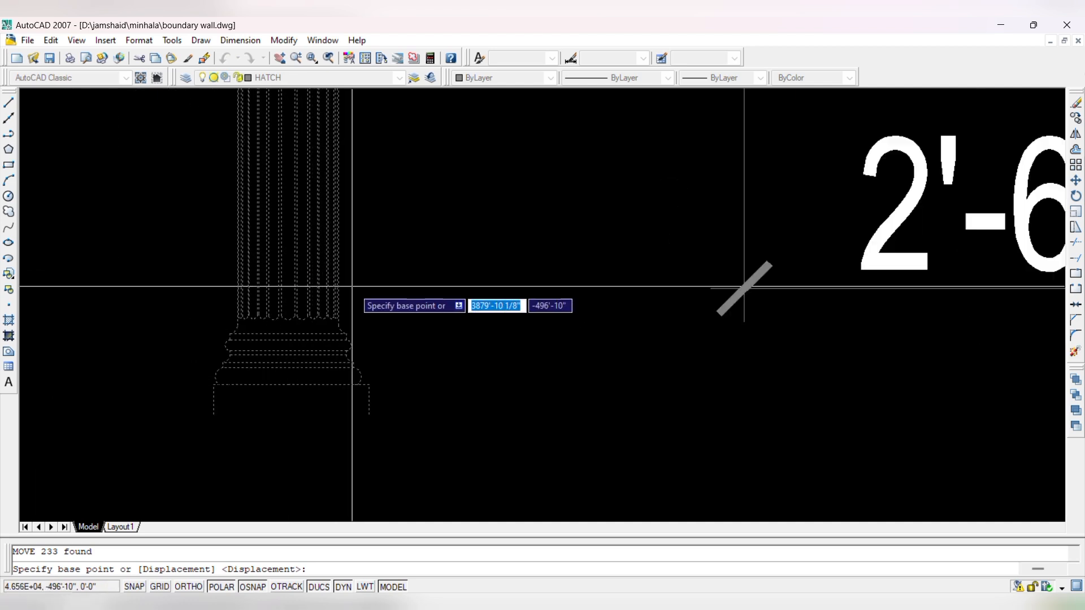
{"action": "left_click", "coordinate": [360, 373]}
{"action": "scroll", "coordinate": [237, 246], "scroll_direction": "down", "scroll_amount": 5}
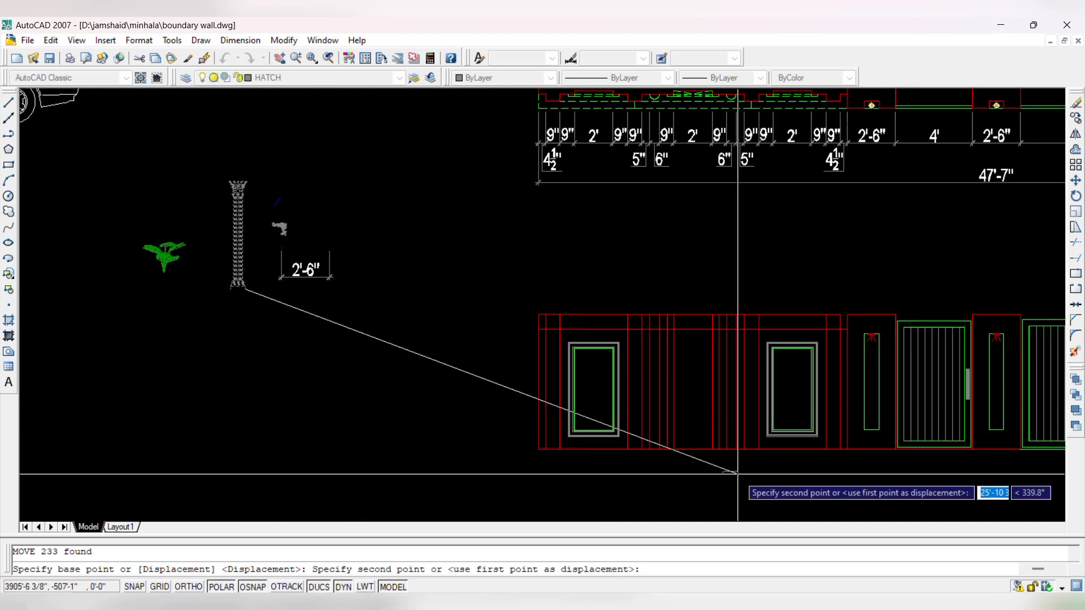
{"action": "scroll", "coordinate": [685, 452], "scroll_direction": "up", "scroll_amount": 7}
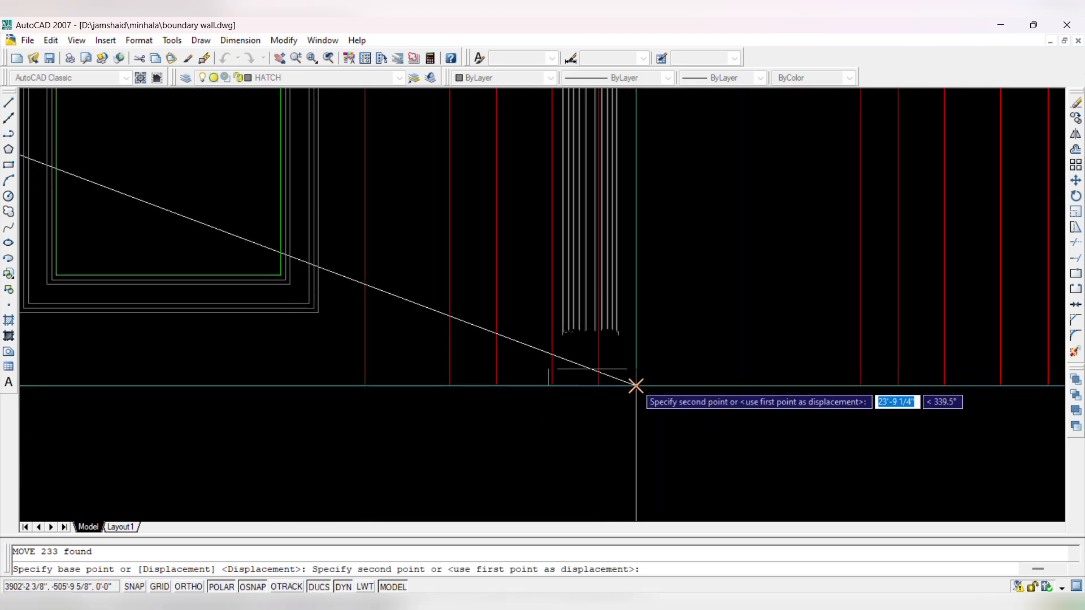
{"action": "left_click", "coordinate": [543, 385]}
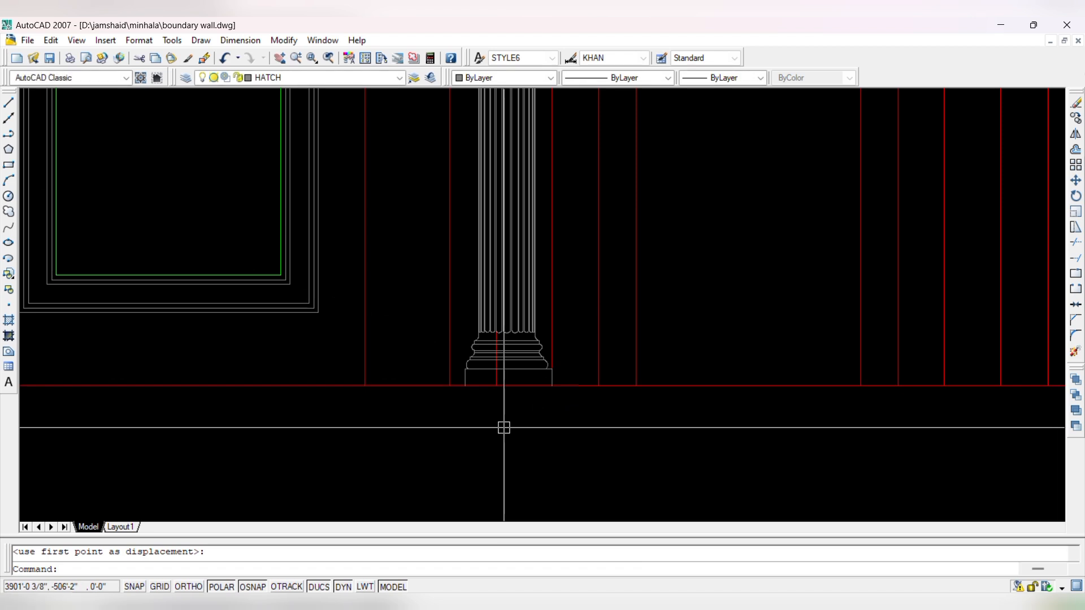
- Move the fluted column horizontally so its shaft's right edge aligns with the nearest vertical red line on its right
{"action": "key", "text": "Return"}
{"action": "type", "text": "p"}
{"action": "key", "text": "Return"}
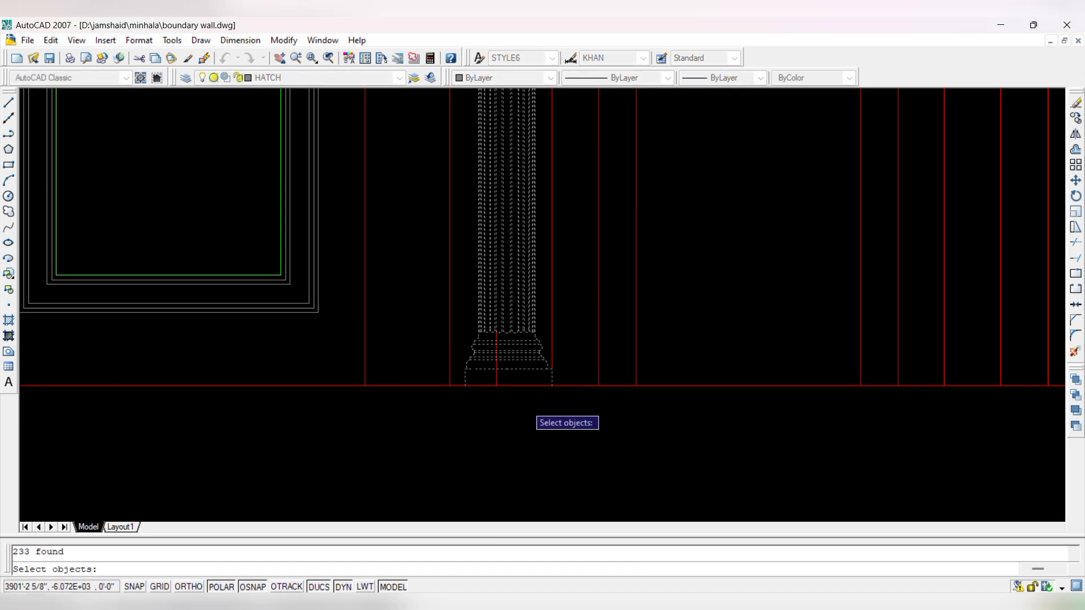
{"action": "scroll", "coordinate": [540, 341], "scroll_direction": "up", "scroll_amount": 3}
{"action": "key", "text": "Return"}
{"action": "scroll", "coordinate": [509, 341], "scroll_direction": "up", "scroll_amount": 2}
{"action": "left_click", "coordinate": [510, 339]}
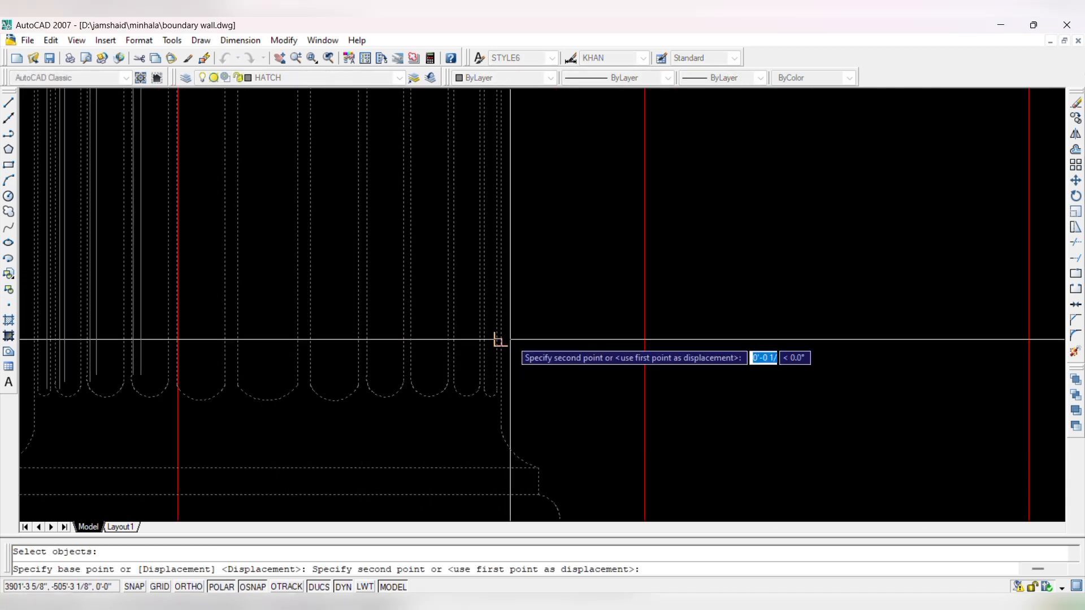
{"action": "left_click", "coordinate": [642, 339]}
{"action": "scroll", "coordinate": [668, 363], "scroll_direction": "down", "scroll_amount": 3}
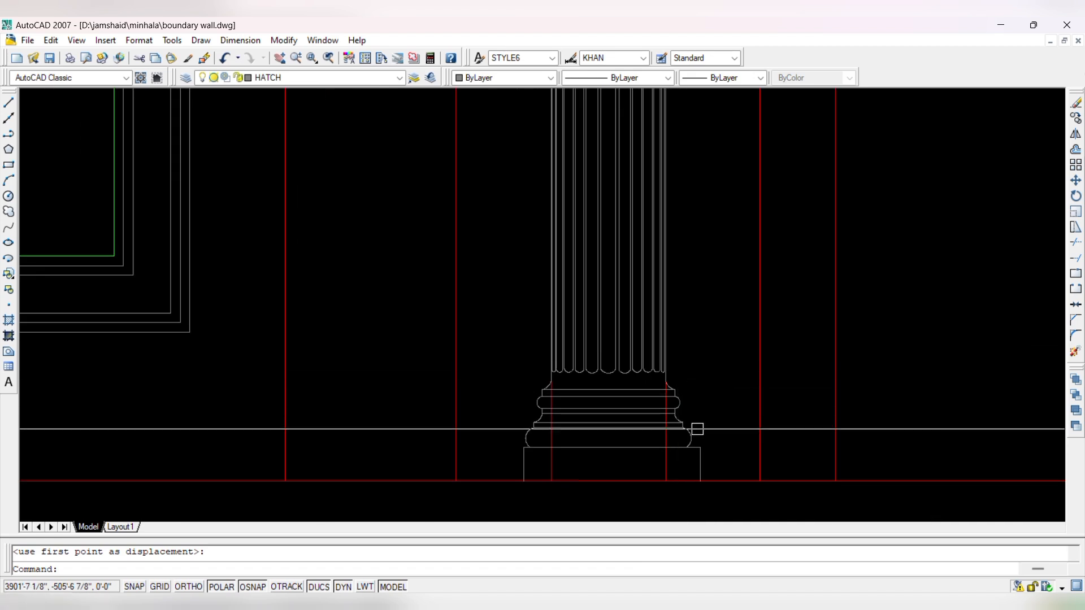
- Erase the two vertical red lines running along the column's shaft
{"action": "scroll", "coordinate": [674, 476], "scroll_direction": "up", "scroll_amount": 2}
{"action": "left_click", "coordinate": [412, 452]}
{"action": "scroll", "coordinate": [467, 477], "scroll_direction": "down", "scroll_amount": 6}
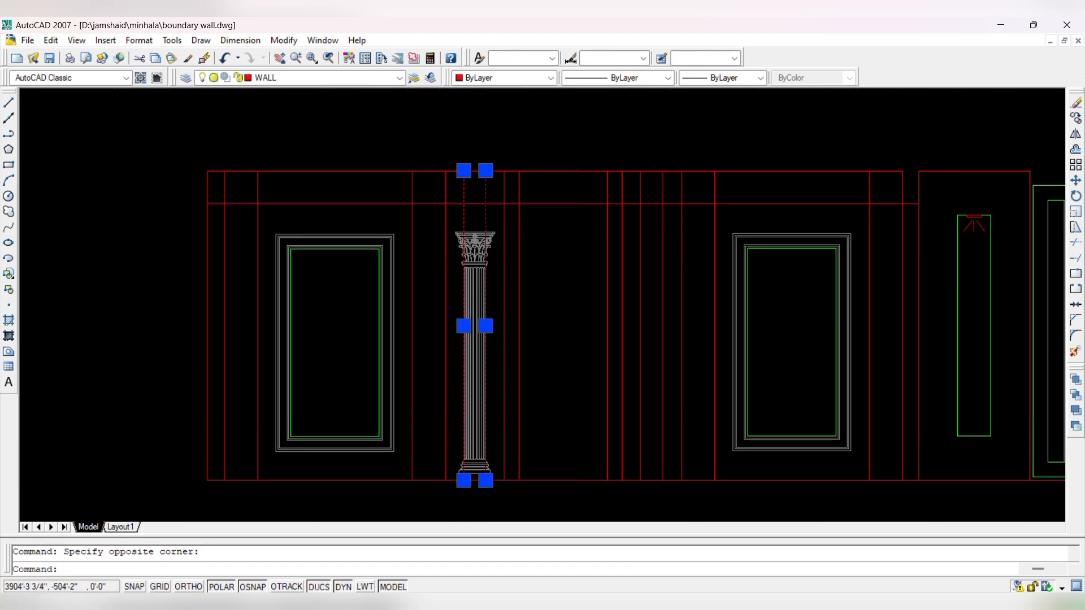
{"action": "scroll", "coordinate": [496, 226], "scroll_direction": "up", "scroll_amount": 3}
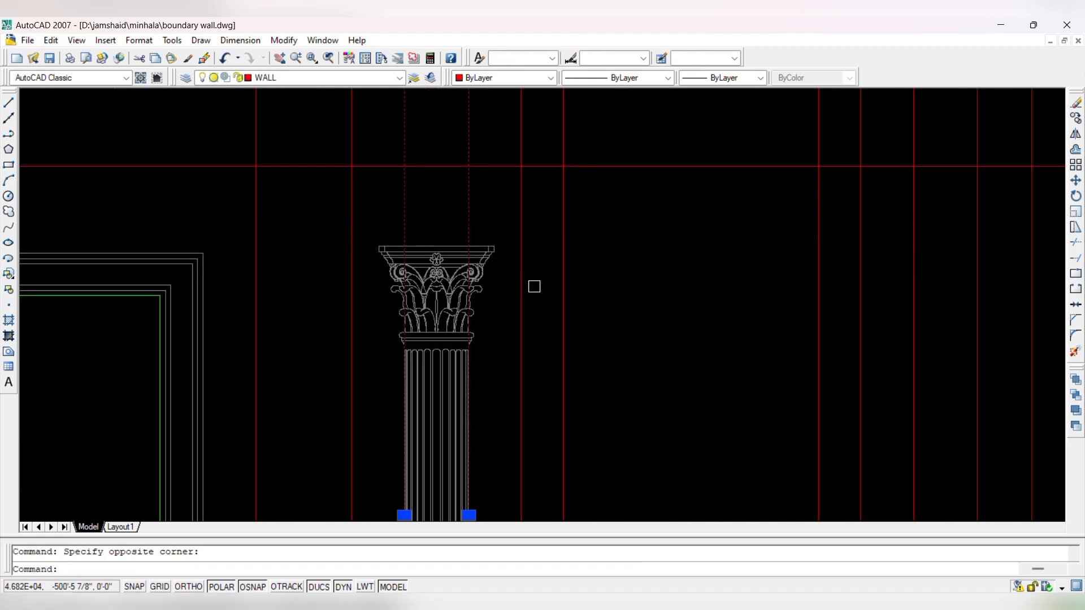
{"action": "scroll", "coordinate": [534, 286], "scroll_direction": "down", "scroll_amount": 3}
{"action": "key", "text": "Return"}
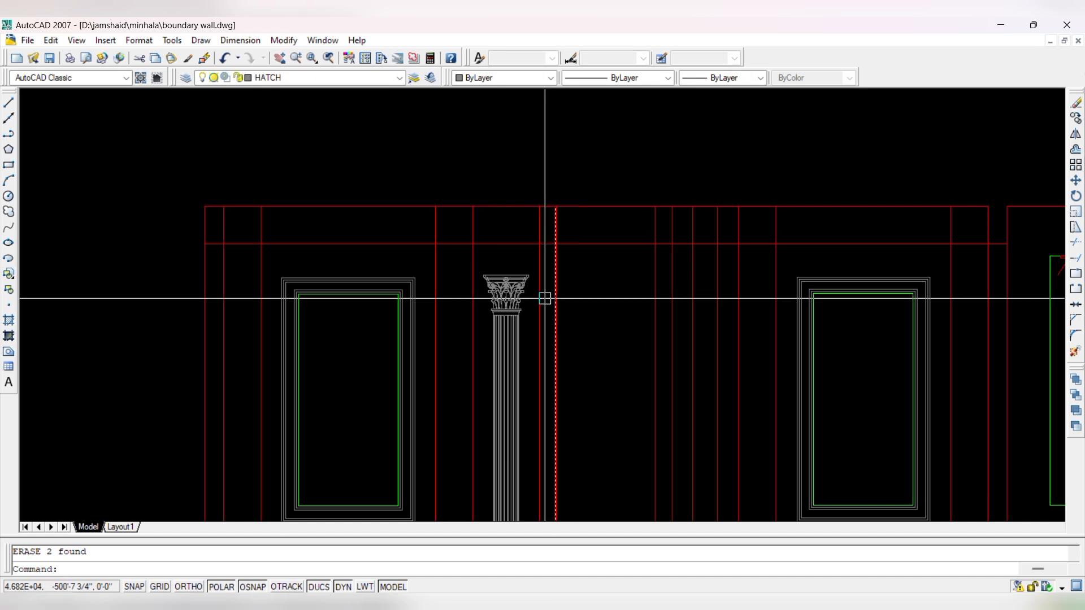
- Stretch the upper part of the column straight up so the capital's top meets the wall's upper horizontal red line
{"action": "scroll", "coordinate": [545, 299], "scroll_direction": "up", "scroll_amount": 2}
{"action": "scroll", "coordinate": [435, 248], "scroll_direction": "down", "scroll_amount": 4}
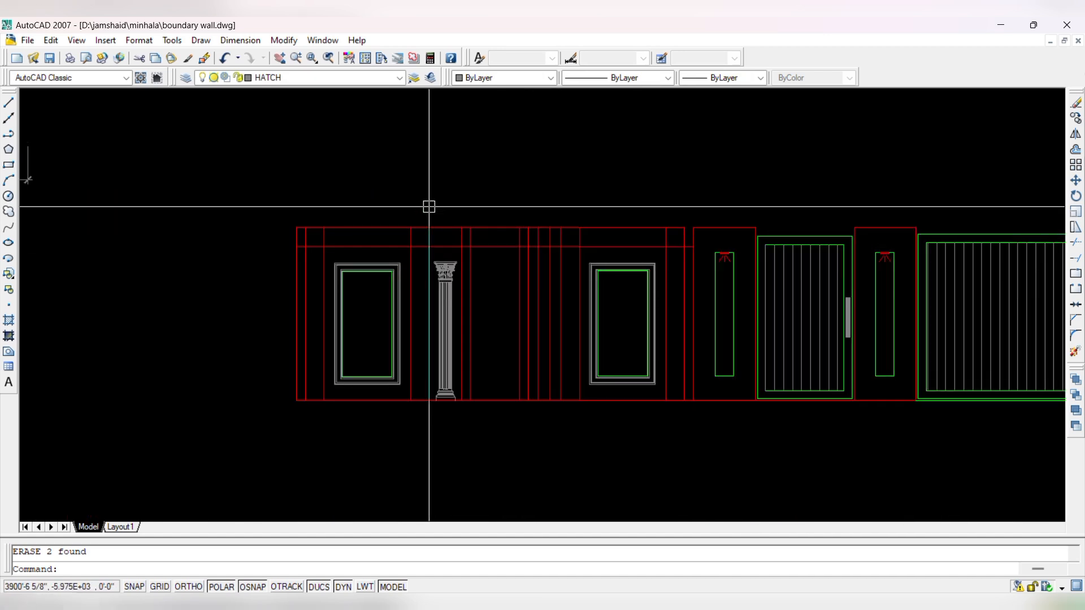
{"action": "scroll", "coordinate": [448, 259], "scroll_direction": "up", "scroll_amount": 5}
{"action": "left_click", "coordinate": [508, 243]}
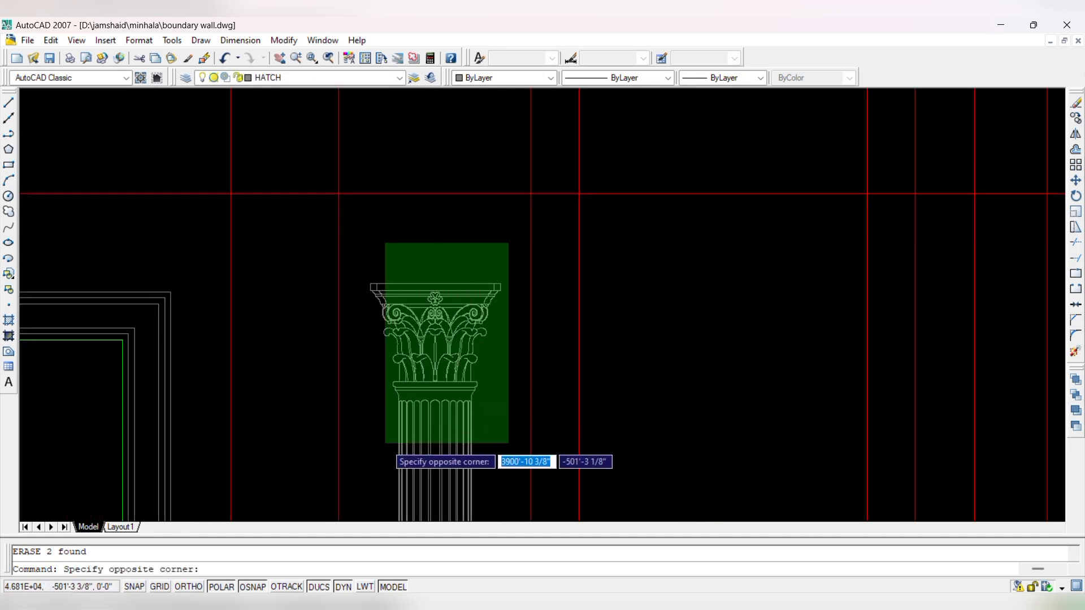
{"action": "left_click", "coordinate": [358, 441]}
{"action": "key", "text": "m"}
{"action": "key", "text": "Return"}
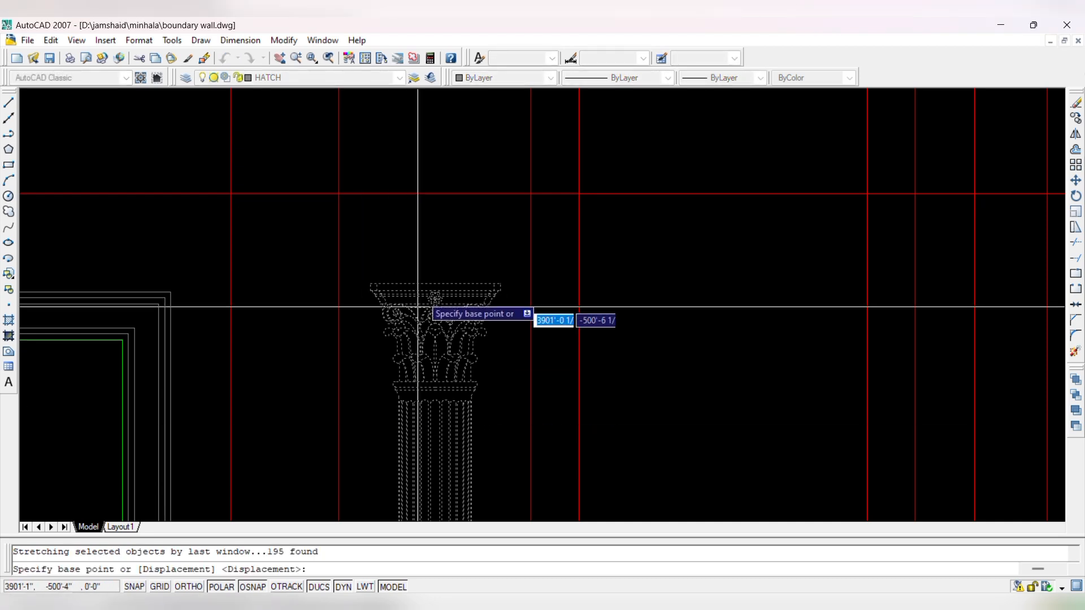
{"action": "scroll", "coordinate": [424, 295], "scroll_direction": "up", "scroll_amount": 3}
{"action": "left_click", "coordinate": [440, 295]}
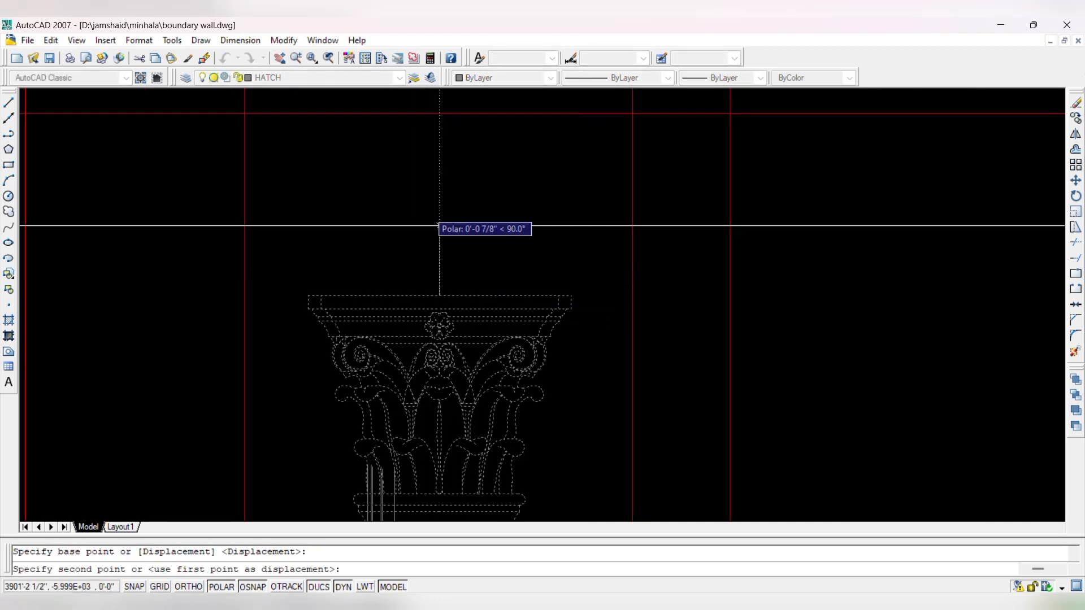
{"action": "left_click", "coordinate": [440, 113]}
{"action": "scroll", "coordinate": [461, 221], "scroll_direction": "down", "scroll_amount": 5}
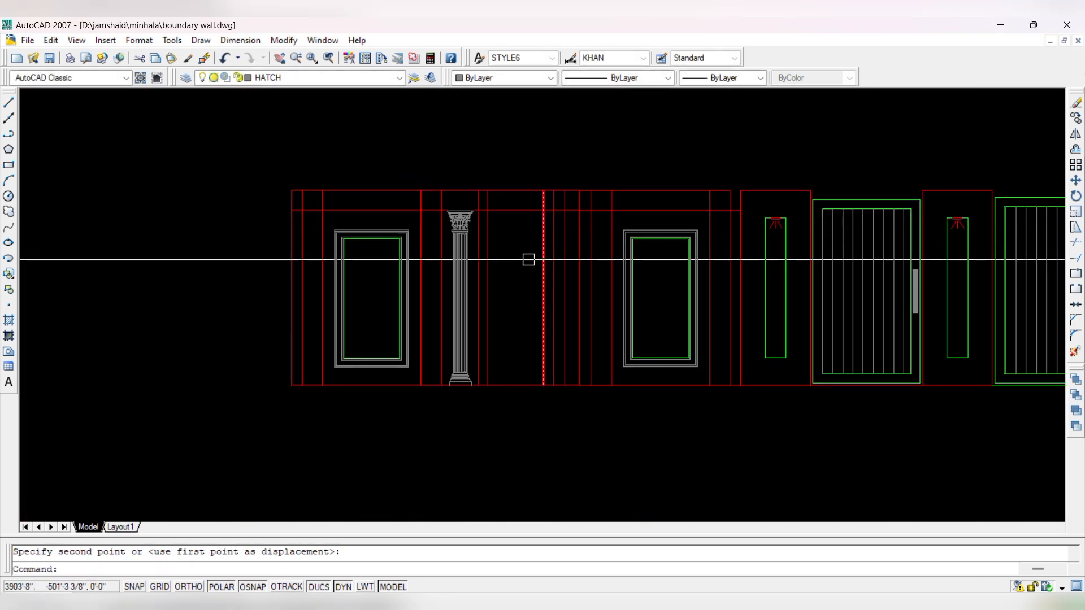
- Review the front elevation from the left wall bays to the gates together with the dimensioned plan above it
{"action": "scroll", "coordinate": [481, 206], "scroll_direction": "up", "scroll_amount": 2}
{"action": "scroll", "coordinate": [364, 201], "scroll_direction": "down", "scroll_amount": 4}
{"action": "scroll", "coordinate": [395, 222], "scroll_direction": "down", "scroll_amount": 2}
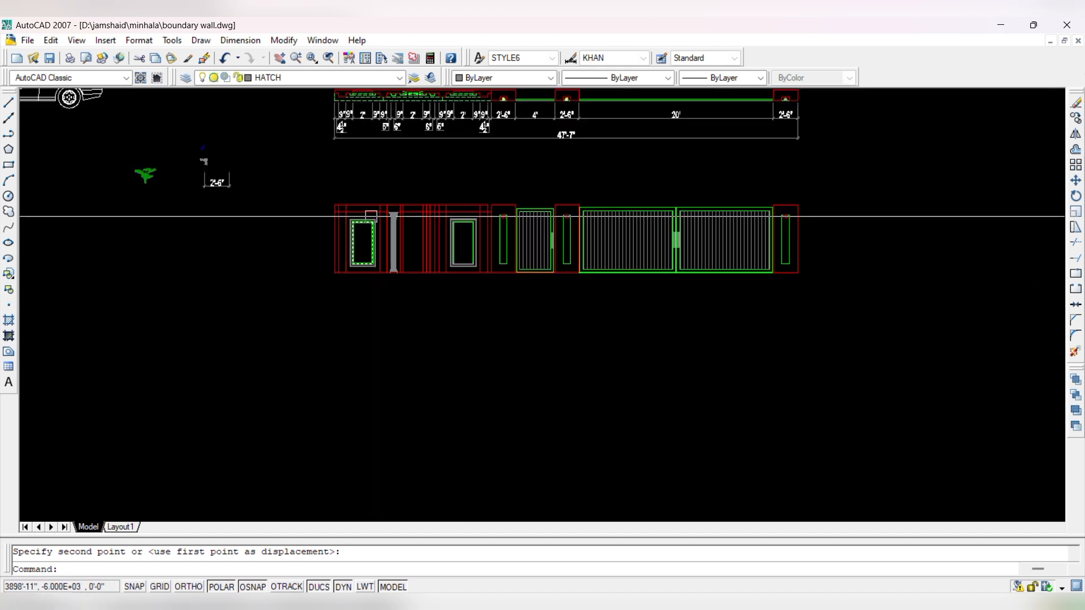
{"action": "scroll", "coordinate": [655, 217], "scroll_direction": "up", "scroll_amount": 3}
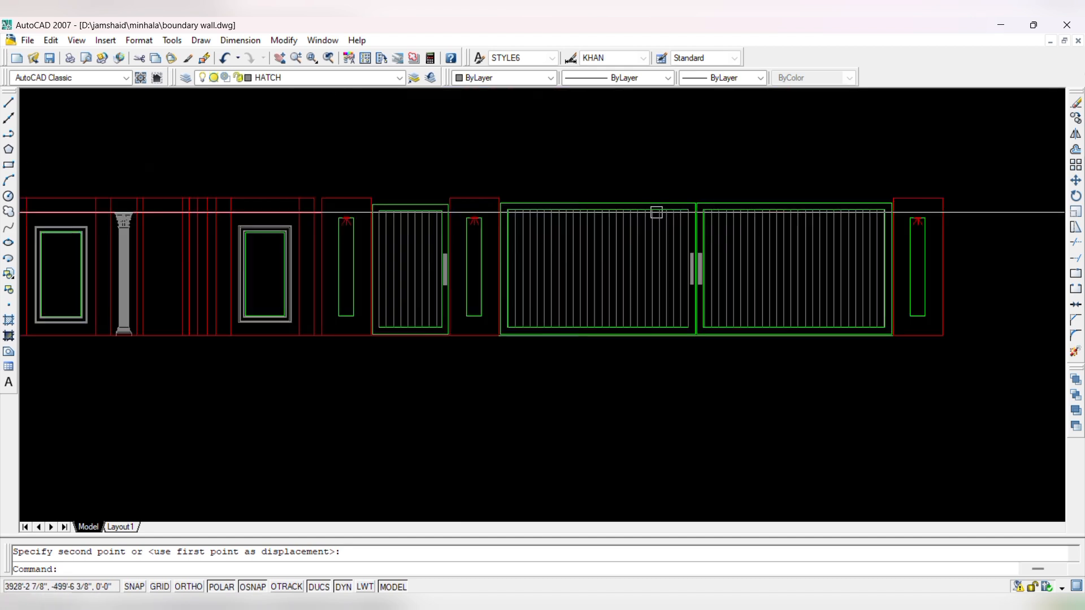
{"action": "left_click", "coordinate": [986, 292]}
{"action": "scroll", "coordinate": [904, 339], "scroll_direction": "down", "scroll_amount": 2}
{"action": "key", "text": "Escape"}
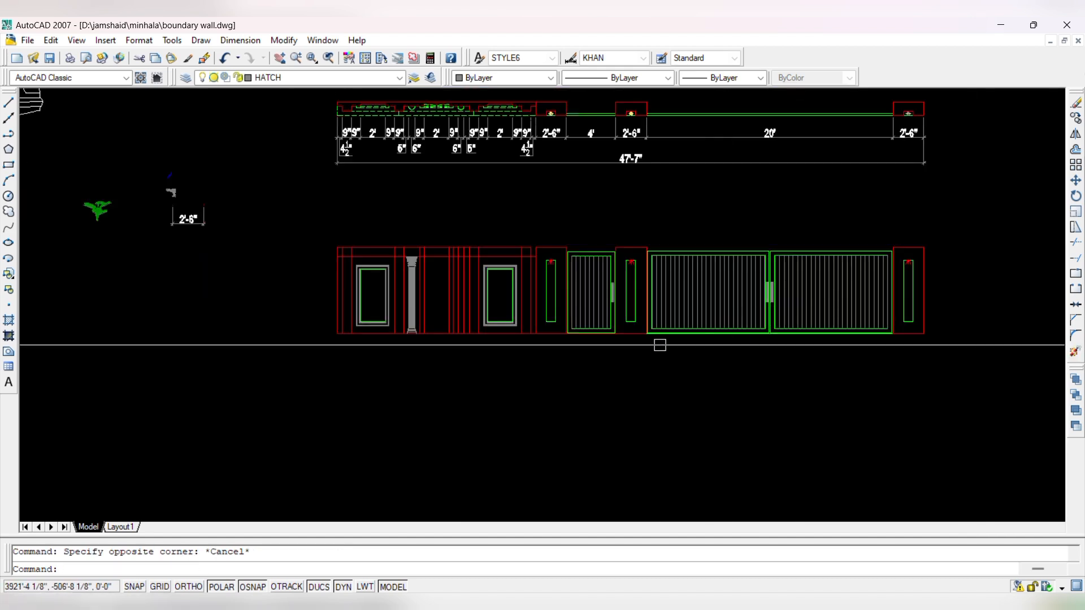
{"action": "scroll", "coordinate": [352, 252], "scroll_direction": "up", "scroll_amount": 4}
{"action": "scroll", "coordinate": [378, 247], "scroll_direction": "down", "scroll_amount": 2}
{"action": "scroll", "coordinate": [506, 254], "scroll_direction": "up", "scroll_amount": 5}
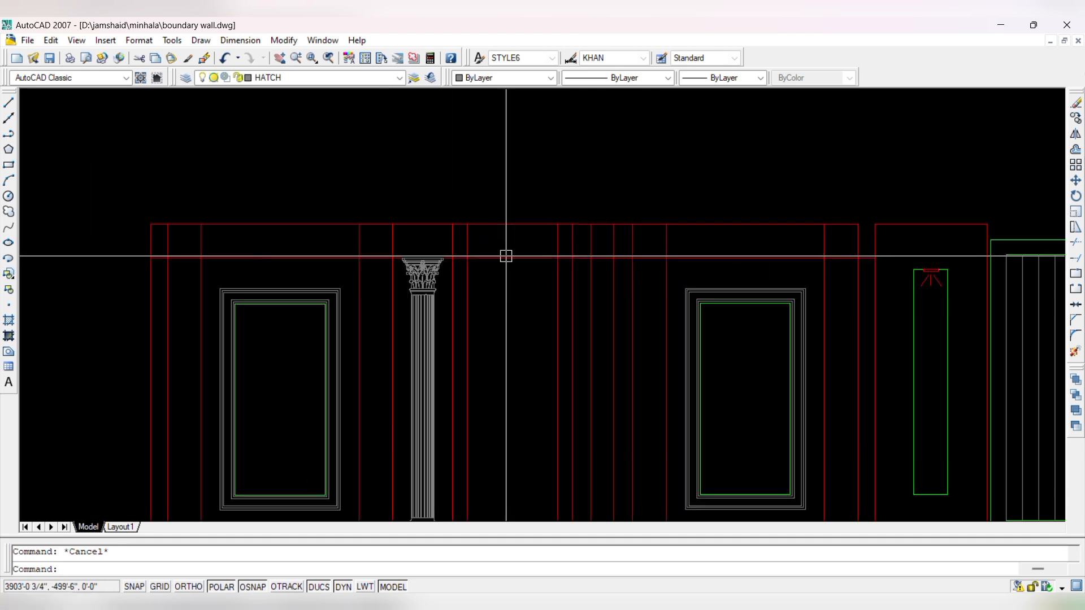
{"action": "scroll", "coordinate": [339, 245], "scroll_direction": "up", "scroll_amount": 3}
{"action": "scroll", "coordinate": [407, 215], "scroll_direction": "down", "scroll_amount": 6}
- Copy the column from its shaft's right edge to the second vertical red line left of the right panel frame
{"action": "left_click", "coordinate": [401, 207]}
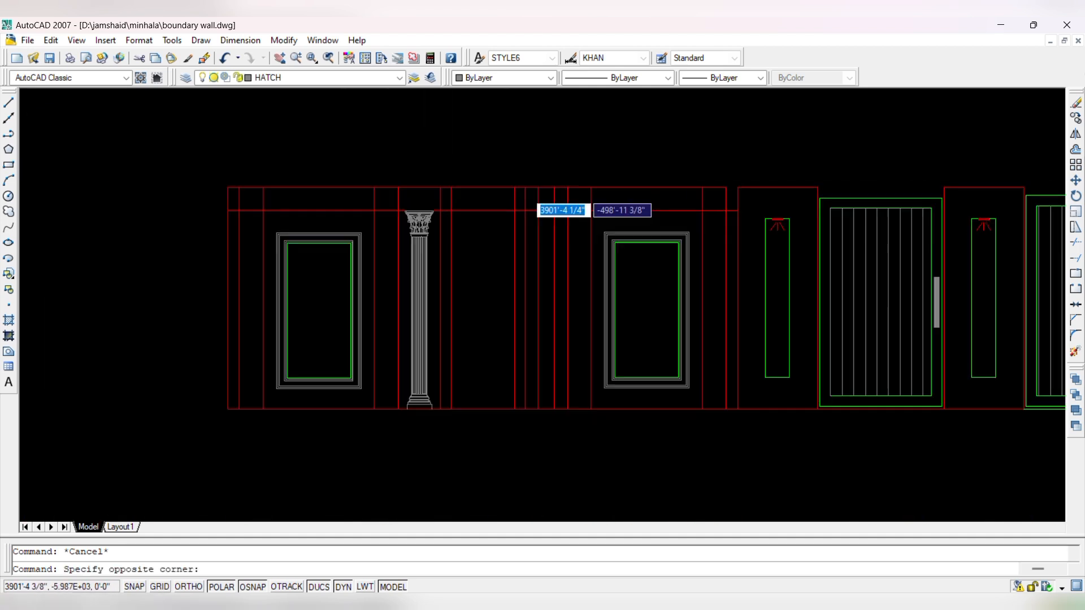
{"action": "left_click", "coordinate": [438, 449]}
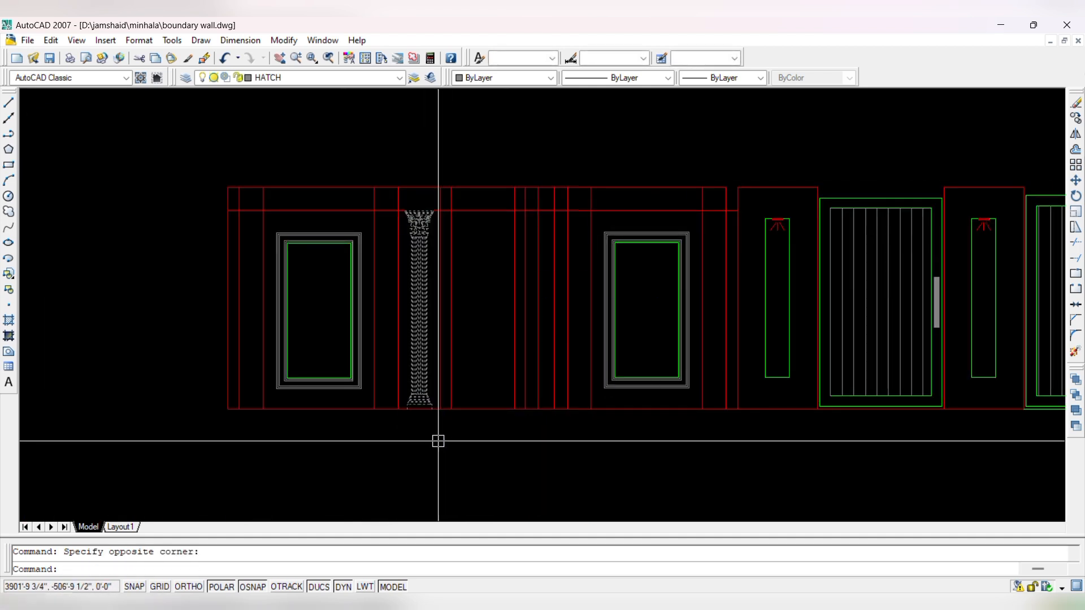
{"action": "type", "text": "CO"}
{"action": "key", "text": "Return"}
{"action": "scroll", "coordinate": [361, 294], "scroll_direction": "up", "scroll_amount": 5}
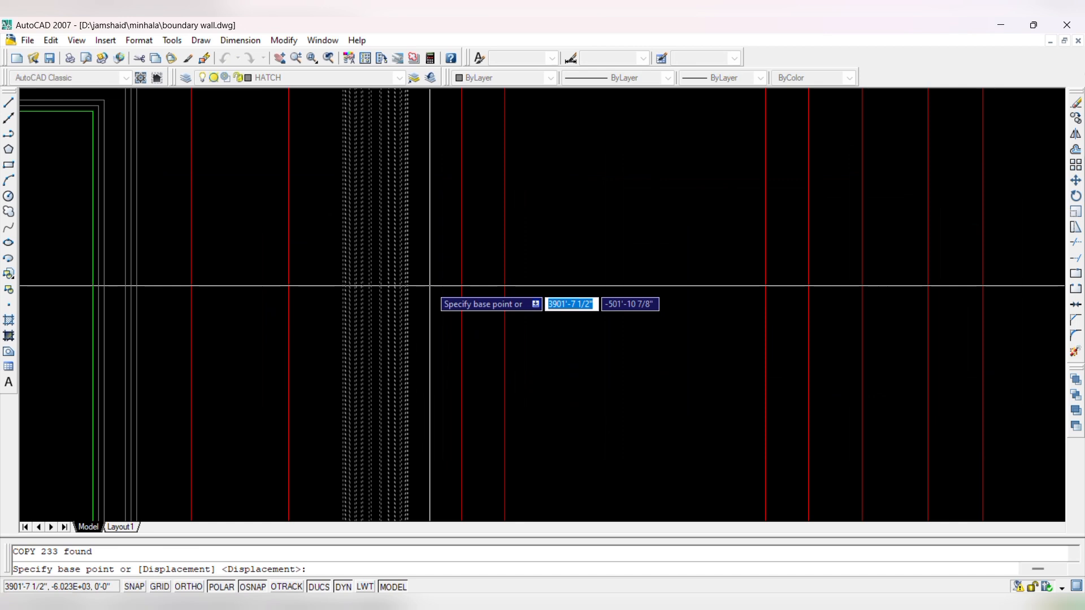
{"action": "left_click", "coordinate": [408, 321]}
{"action": "scroll", "coordinate": [429, 315], "scroll_direction": "down", "scroll_amount": 3}
{"action": "scroll", "coordinate": [588, 314], "scroll_direction": "up", "scroll_amount": 2}
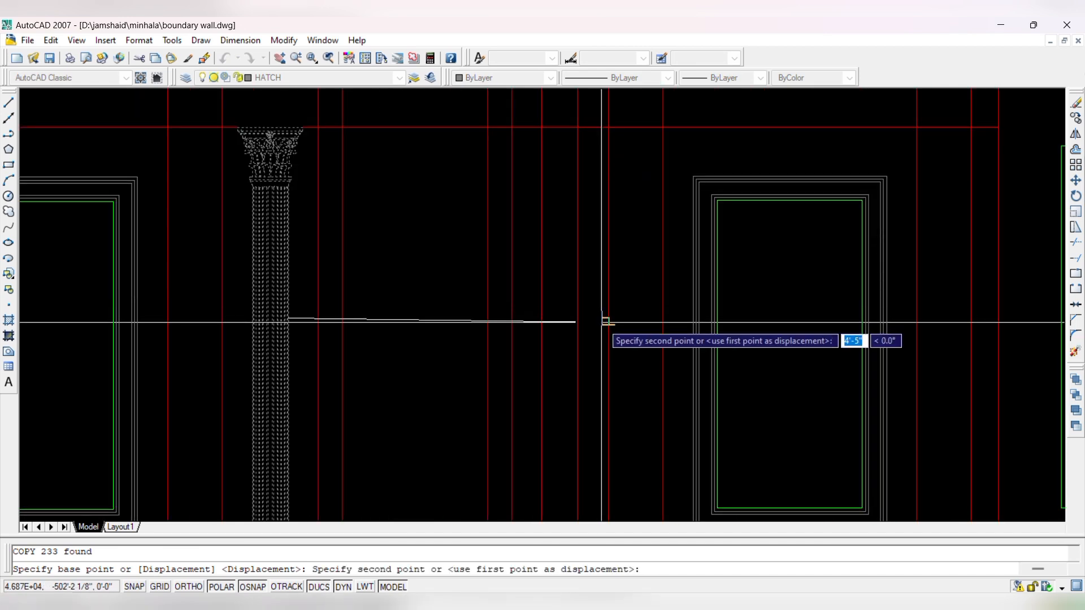
{"action": "left_click", "coordinate": [608, 319]}
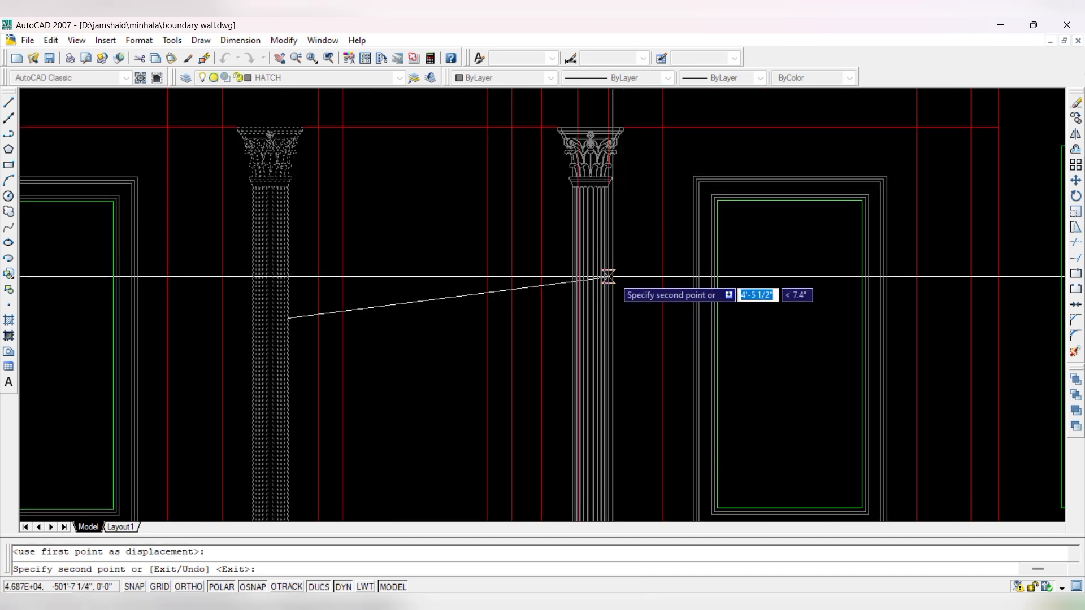
{"action": "key", "text": "Escape"}
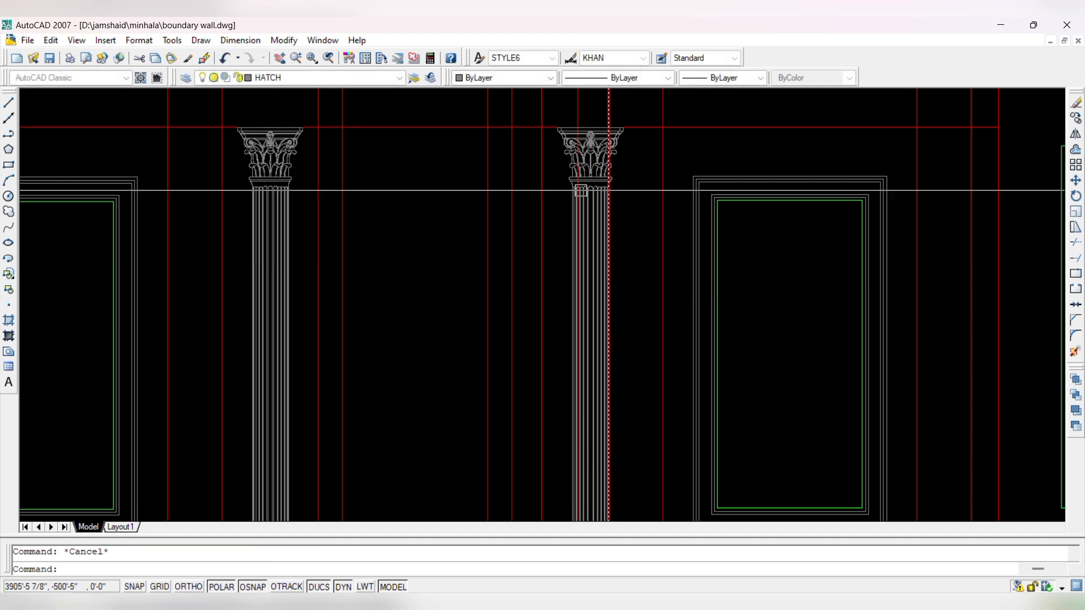
- Move the copied column so its shaft's left edge aligns with the second vertical red line to its left
{"action": "scroll", "coordinate": [545, 107], "scroll_direction": "up", "scroll_amount": 3}
{"action": "scroll", "coordinate": [598, 181], "scroll_direction": "down", "scroll_amount": 4}
{"action": "left_click", "coordinate": [595, 166]}
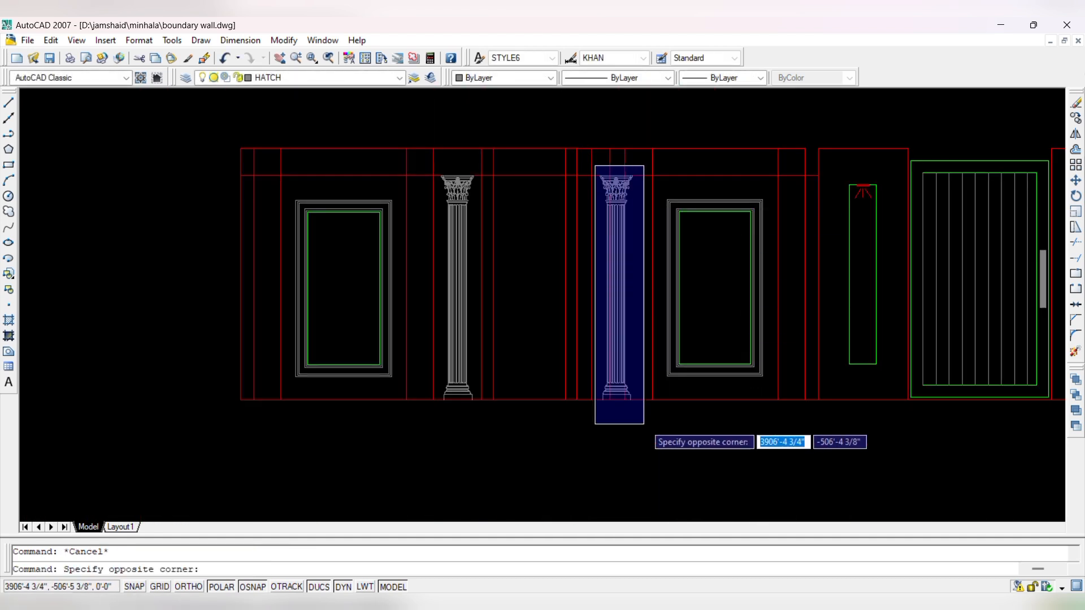
{"action": "left_click", "coordinate": [640, 423]}
{"action": "type", "text": "m"}
{"action": "key", "text": "Return"}
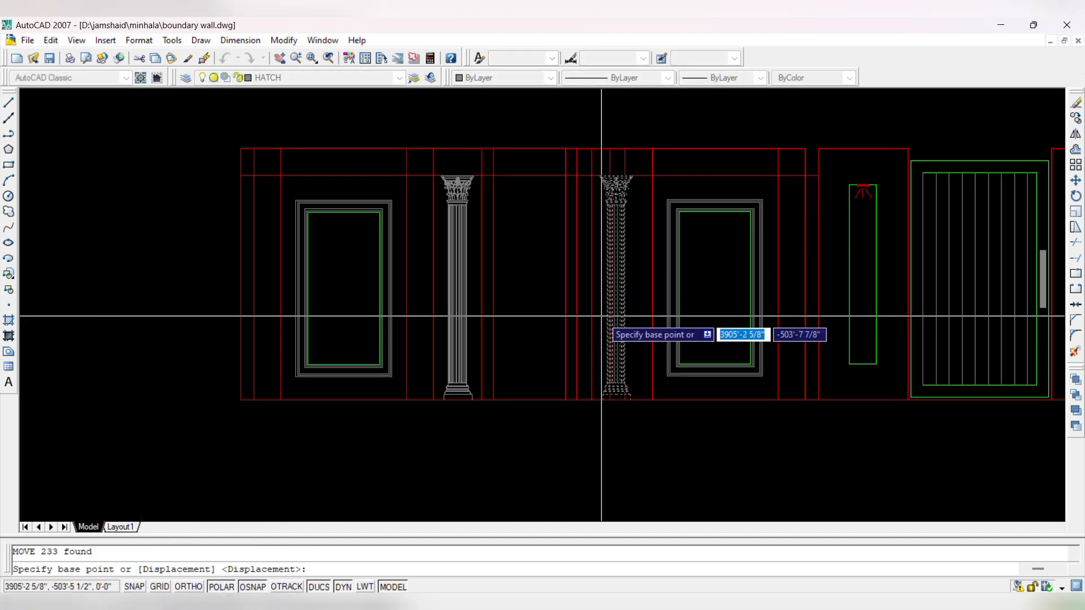
{"action": "scroll", "coordinate": [632, 319], "scroll_direction": "up", "scroll_amount": 6}
{"action": "left_click", "coordinate": [651, 321]}
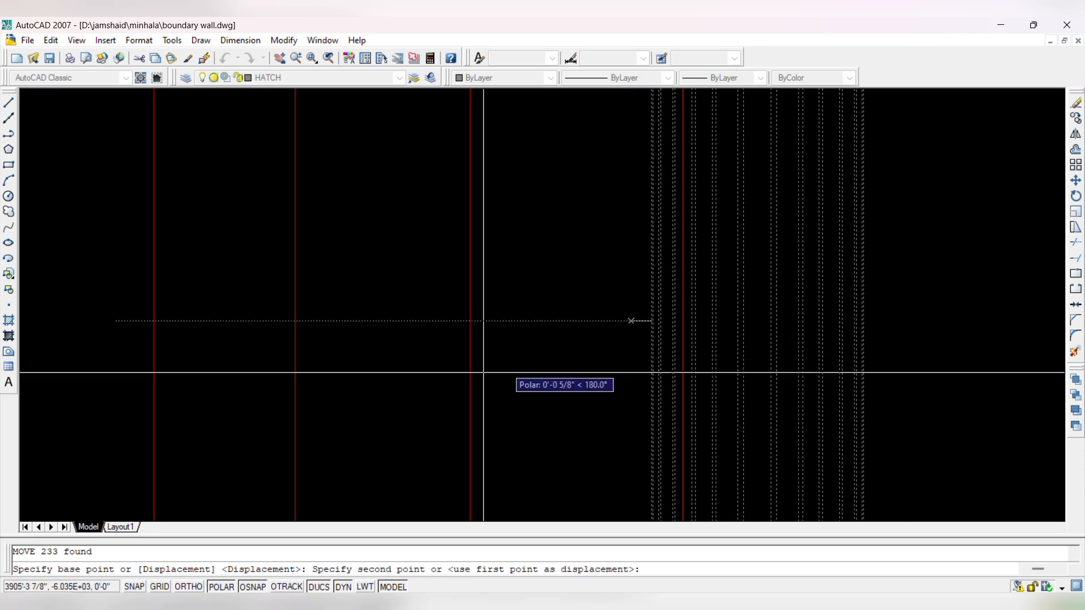
{"action": "left_click", "coordinate": [294, 319]}
{"action": "scroll", "coordinate": [455, 356], "scroll_direction": "down", "scroll_amount": 6}
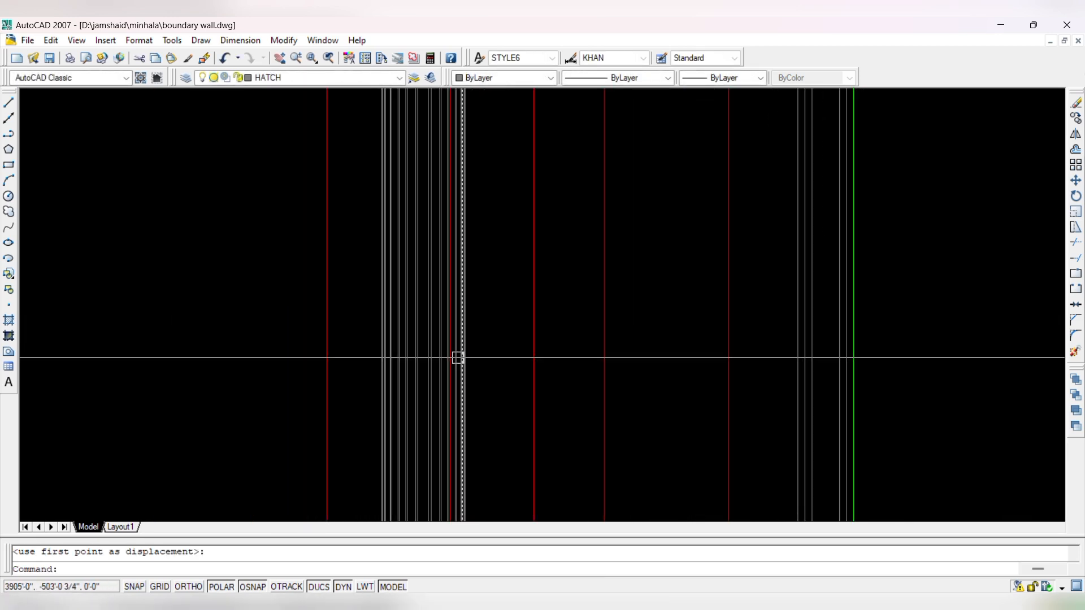
- Draw a vertical ray from the right end of the plan's right half-round column down through the elevation
{"action": "scroll", "coordinate": [595, 173], "scroll_direction": "up", "scroll_amount": 8}
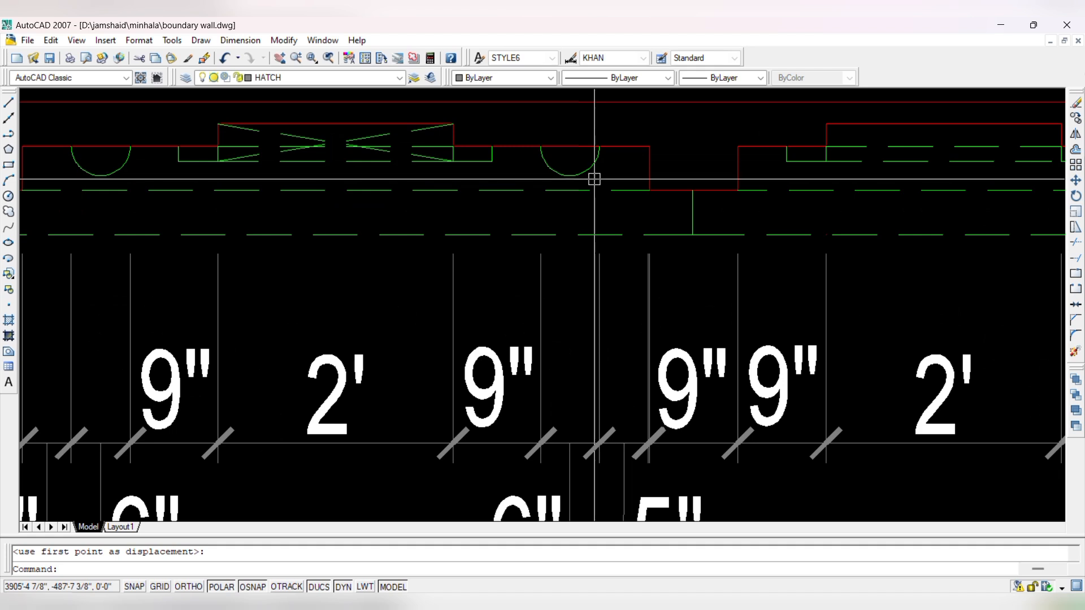
{"action": "type", "text": "RAY"}
{"action": "key", "text": "Return"}
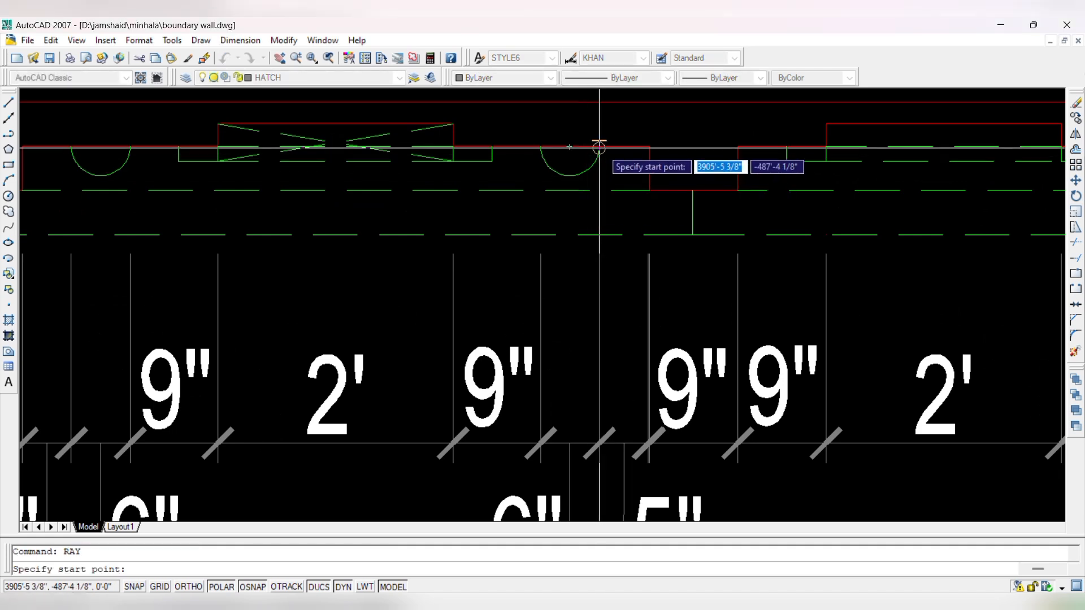
{"action": "left_click", "coordinate": [601, 147]}
{"action": "key", "text": "Escape"}
{"action": "key", "text": "Return"}
{"action": "left_click", "coordinate": [599, 147]}
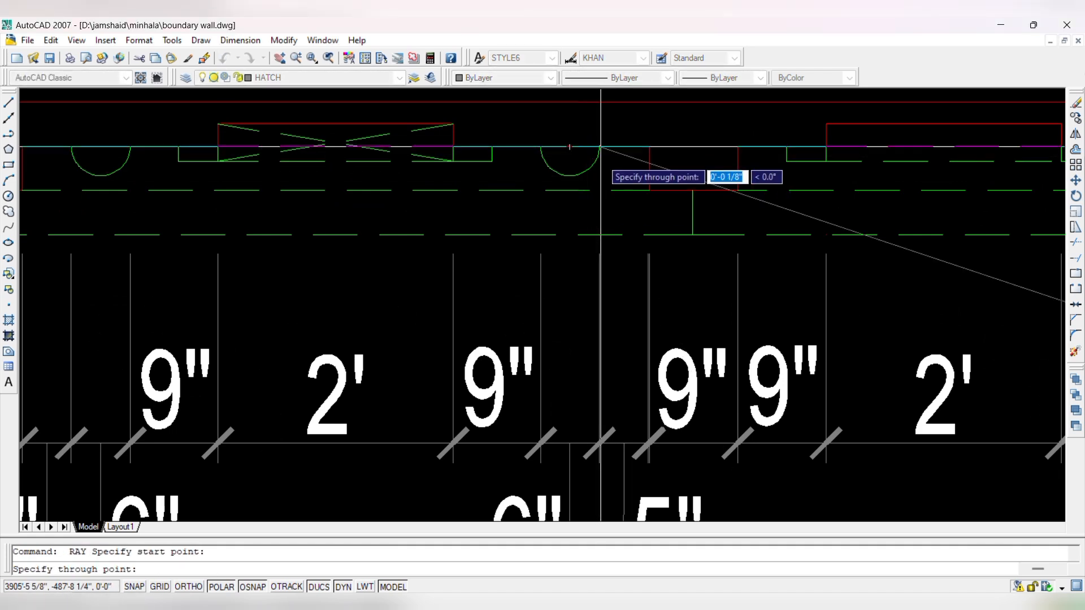
{"action": "scroll", "coordinate": [589, 148], "scroll_direction": "down", "scroll_amount": 4}
{"action": "left_click", "coordinate": [591, 380]}
{"action": "key", "text": "Return"}
{"action": "scroll", "coordinate": [594, 298], "scroll_direction": "down", "scroll_amount": 3}
{"action": "scroll", "coordinate": [593, 375], "scroll_direction": "up", "scroll_amount": 5}
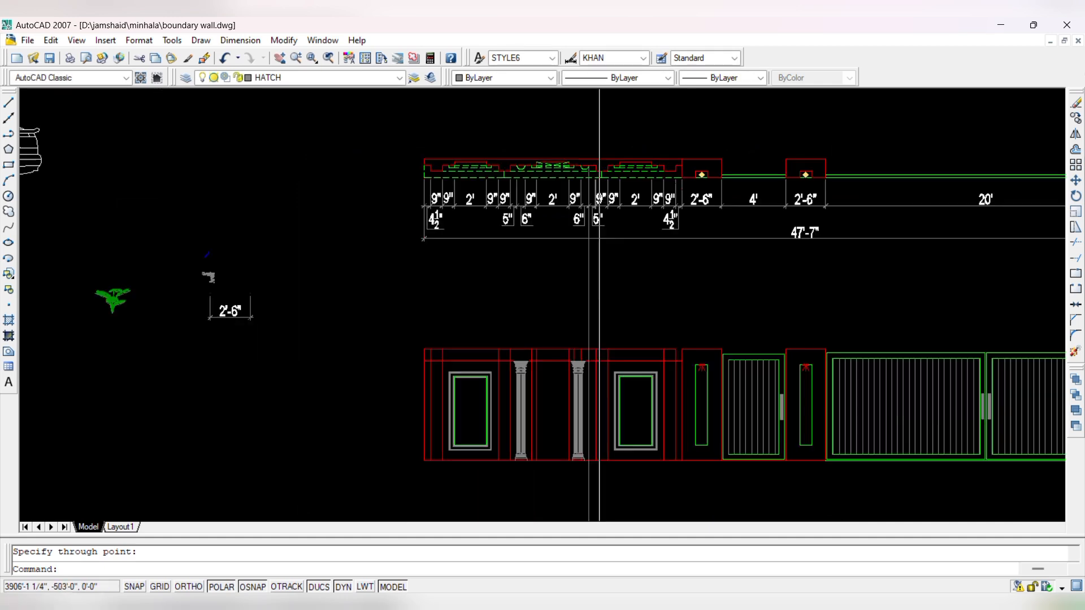
- Draw a ray from the left end of the plan's right half-round column down towards the elevation
{"action": "scroll", "coordinate": [660, 359], "scroll_direction": "down", "scroll_amount": 3}
{"action": "key", "text": "Return"}
{"action": "scroll", "coordinate": [564, 294], "scroll_direction": "up", "scroll_amount": 6}
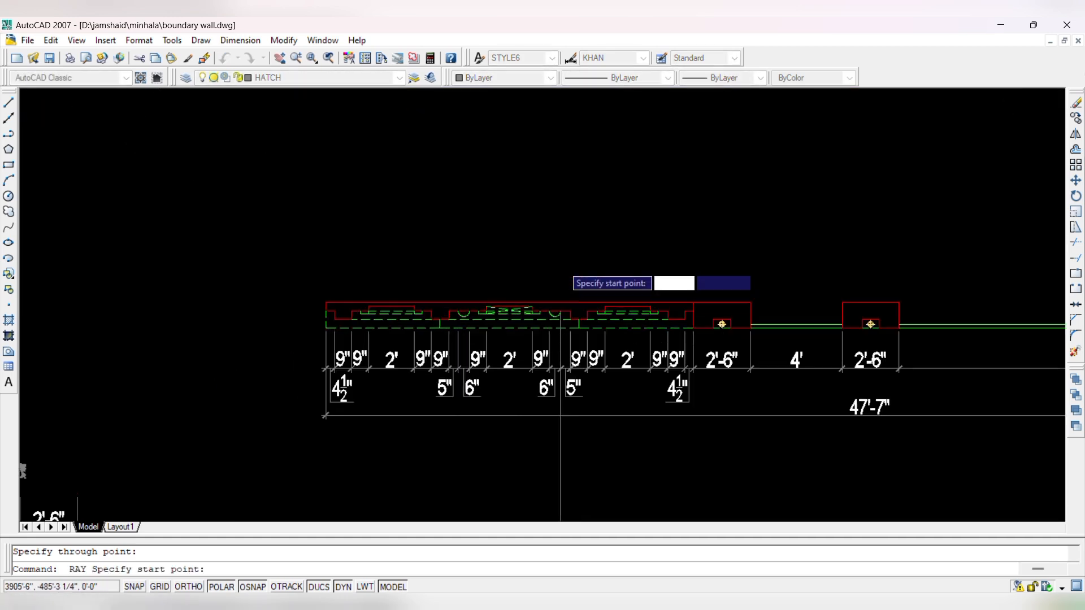
{"action": "scroll", "coordinate": [529, 243], "scroll_direction": "down", "scroll_amount": 5}
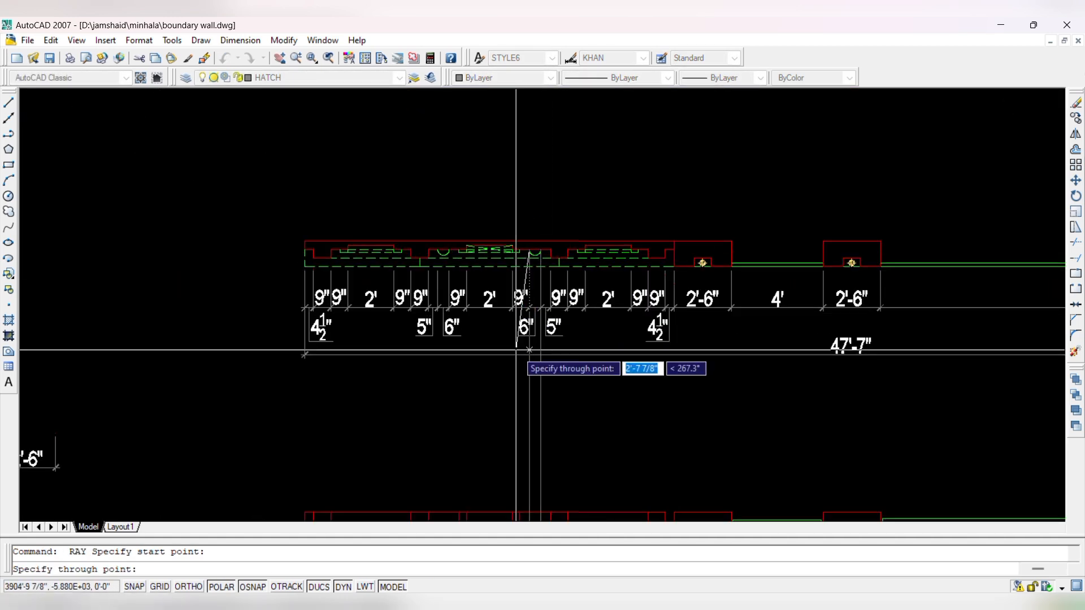
{"action": "scroll", "coordinate": [535, 494], "scroll_direction": "up", "scroll_amount": 3}
{"action": "scroll", "coordinate": [531, 237], "scroll_direction": "down", "scroll_amount": 6}
{"action": "scroll", "coordinate": [519, 347], "scroll_direction": "up", "scroll_amount": 5}
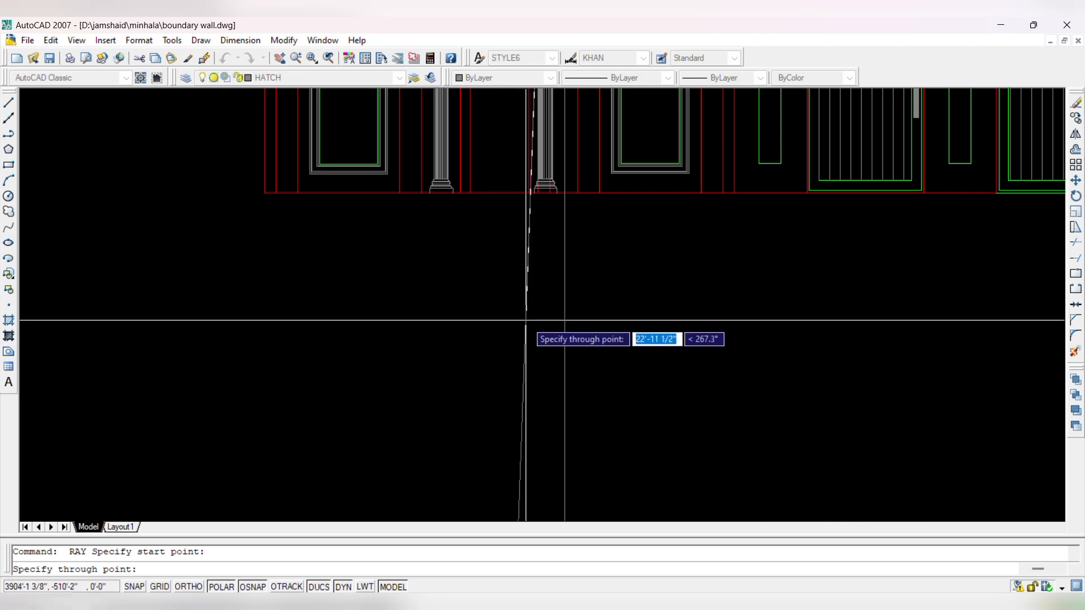
{"action": "key", "text": "Return"}
- Erase three surplus vertical lines crossing and bordering the copied column
{"action": "scroll", "coordinate": [547, 345], "scroll_direction": "down", "scroll_amount": 3}
{"action": "scroll", "coordinate": [544, 355], "scroll_direction": "up", "scroll_amount": 7}
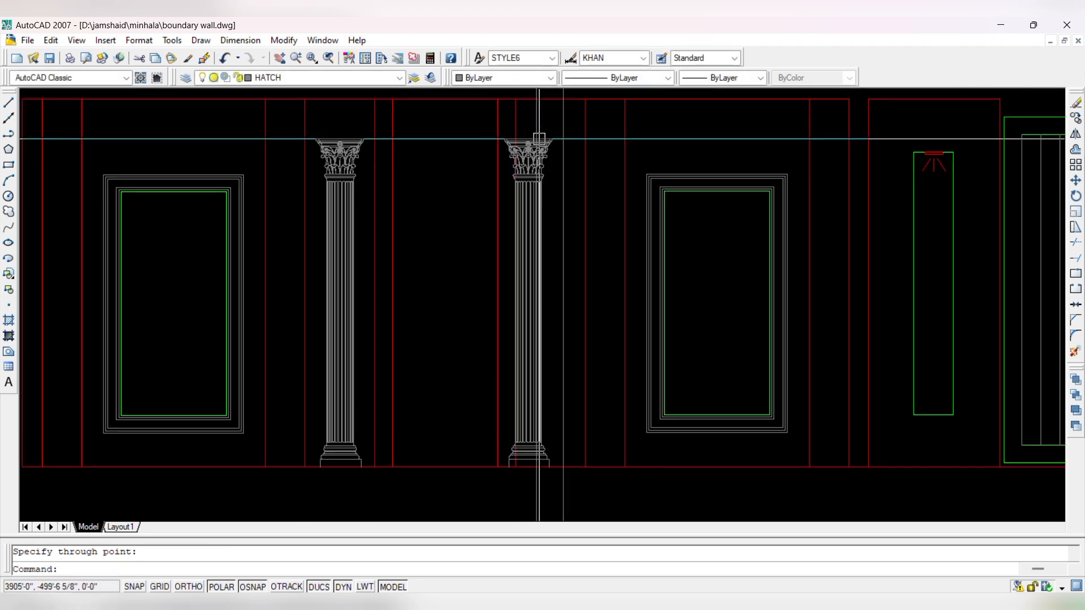
{"action": "left_click", "coordinate": [473, 149]}
{"action": "type", "text": "e"}
{"action": "key", "text": "Return"}
- Move the copied column so its shaft's right edge aligns with the vertical ray beside it
{"action": "scroll", "coordinate": [472, 144], "scroll_direction": "down", "scroll_amount": 5}
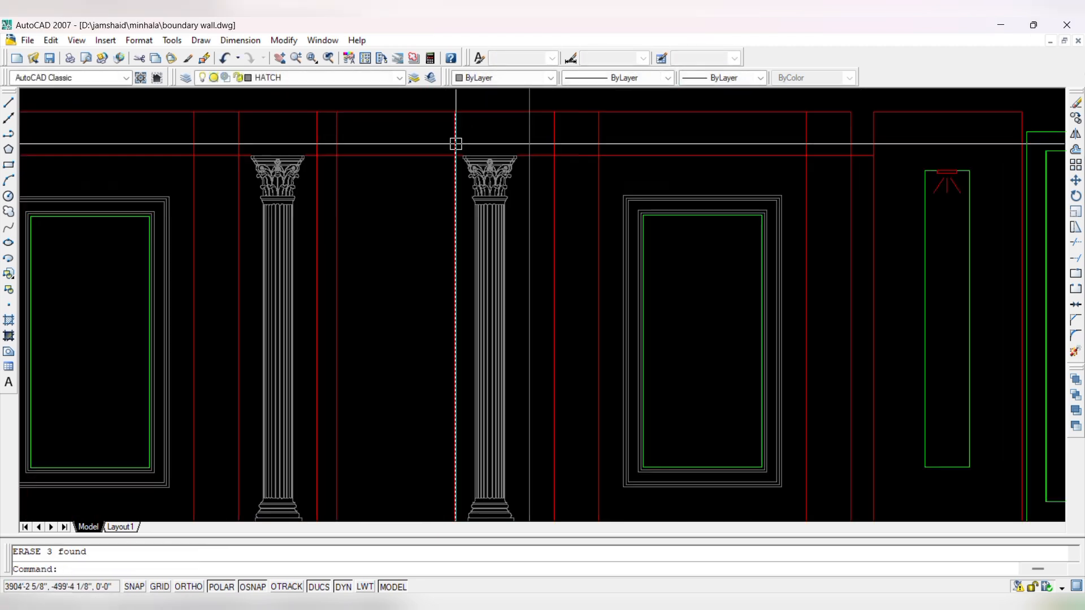
{"action": "scroll", "coordinate": [456, 143], "scroll_direction": "up", "scroll_amount": 5}
{"action": "scroll", "coordinate": [513, 169], "scroll_direction": "down", "scroll_amount": 4}
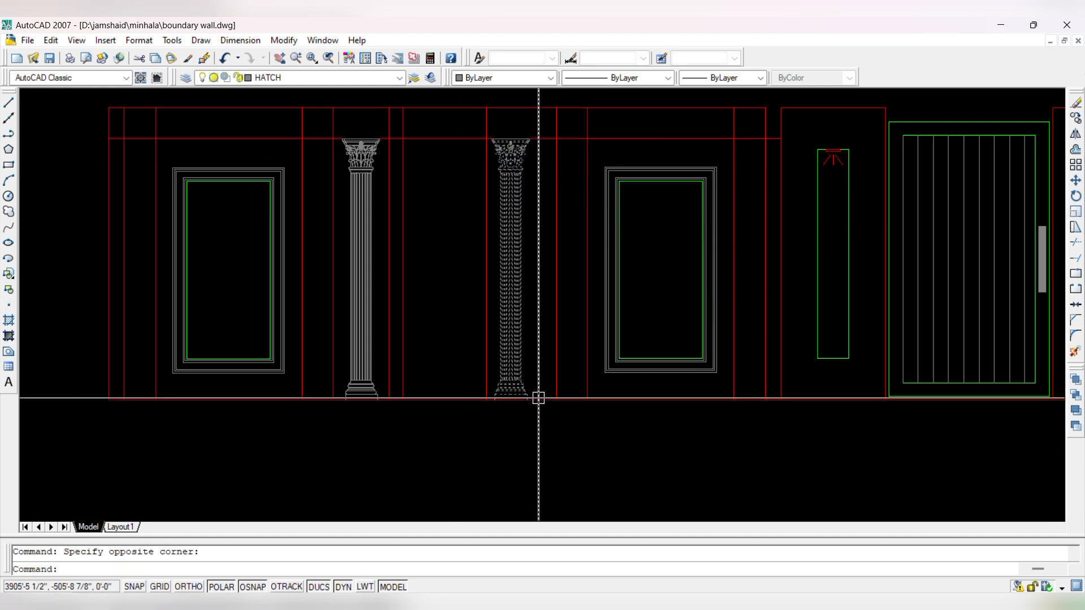
{"action": "type", "text": "m"}
{"action": "key", "text": "Return"}
{"action": "scroll", "coordinate": [547, 310], "scroll_direction": "up", "scroll_amount": 5}
{"action": "left_click", "coordinate": [553, 308]}
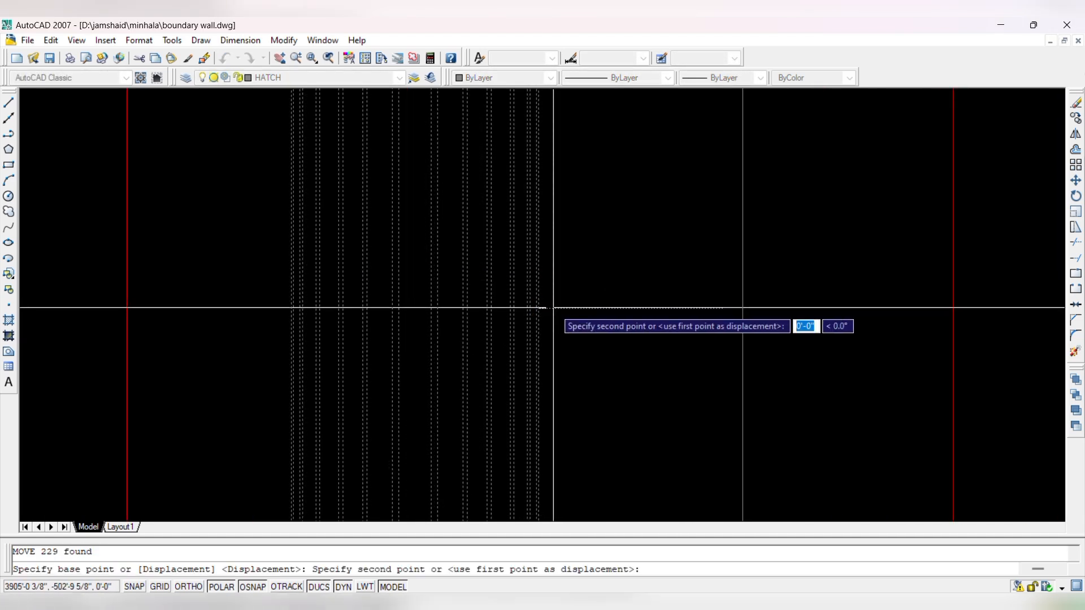
{"action": "left_click", "coordinate": [737, 310]}
{"action": "scroll", "coordinate": [618, 257], "scroll_direction": "down", "scroll_amount": 5}
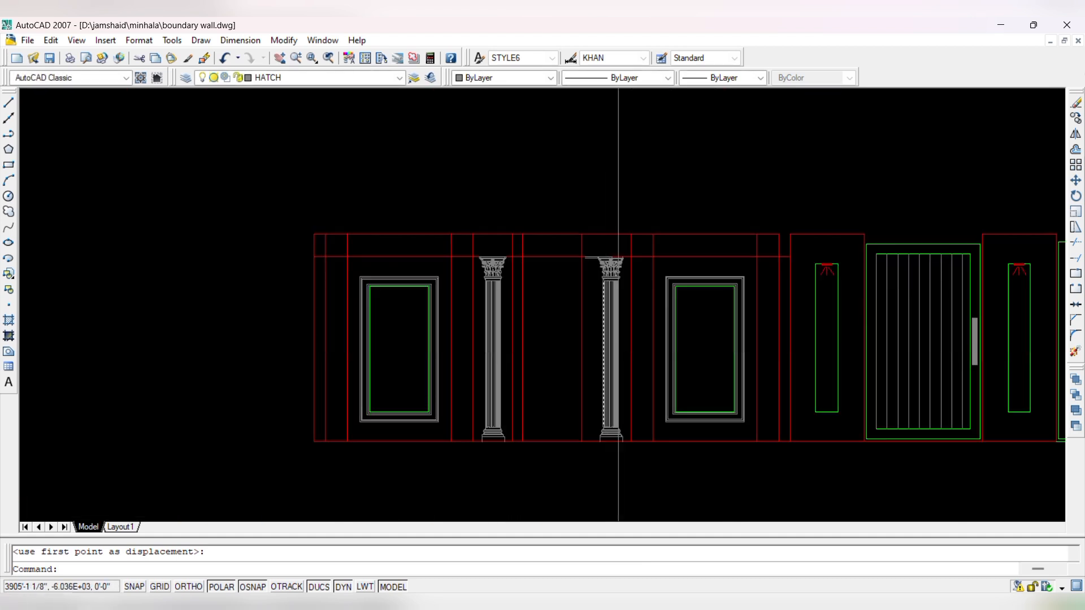
- Copy the ray at the plan's right half-round column from the arc's right end to its left end
{"action": "scroll", "coordinate": [614, 357], "scroll_direction": "down", "scroll_amount": 2}
{"action": "scroll", "coordinate": [627, 102], "scroll_direction": "up", "scroll_amount": 3}
{"action": "scroll", "coordinate": [604, 357], "scroll_direction": "down", "scroll_amount": 6}
{"action": "scroll", "coordinate": [625, 291], "scroll_direction": "up", "scroll_amount": 7}
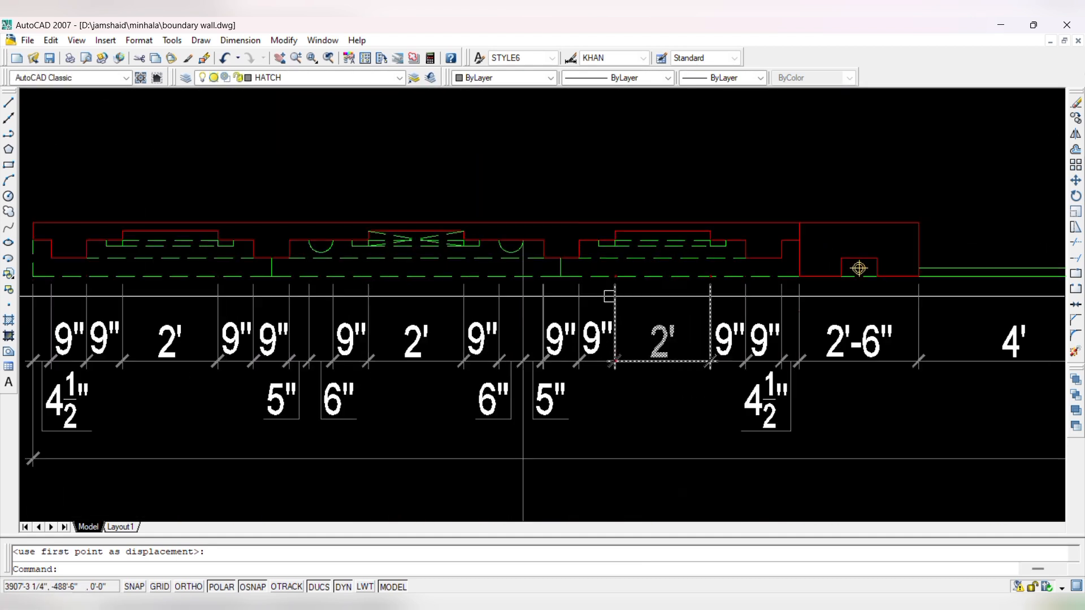
{"action": "scroll", "coordinate": [524, 274], "scroll_direction": "up", "scroll_amount": 3}
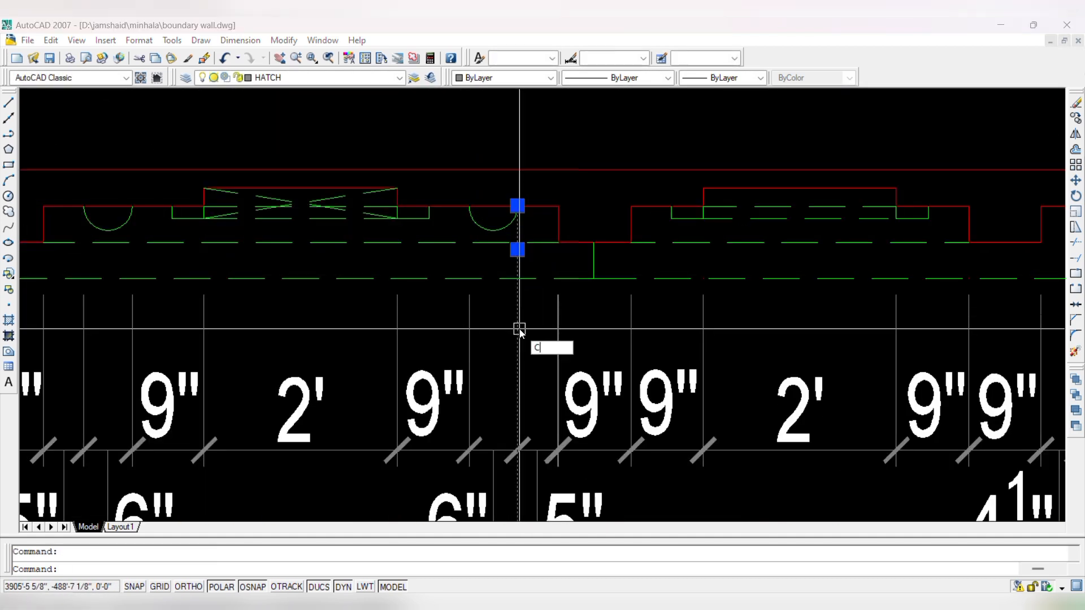
{"action": "type", "text": "o"}
{"action": "key", "text": "Return"}
{"action": "scroll", "coordinate": [528, 209], "scroll_direction": "up", "scroll_amount": 2}
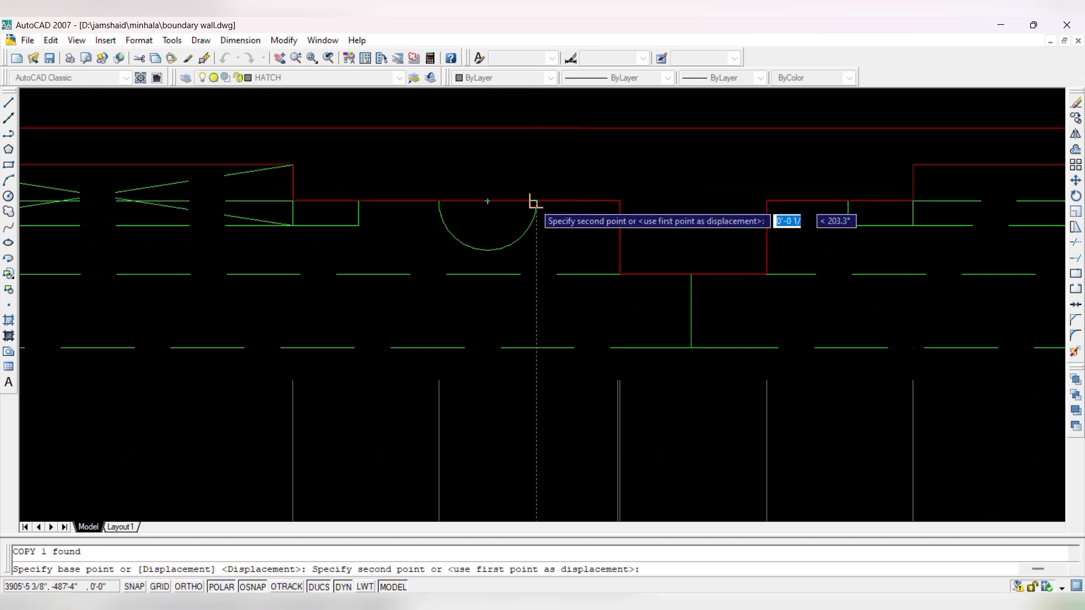
{"action": "left_click", "coordinate": [439, 201]}
{"action": "scroll", "coordinate": [520, 209], "scroll_direction": "down", "scroll_amount": 5}
{"action": "key", "text": "Escape"}
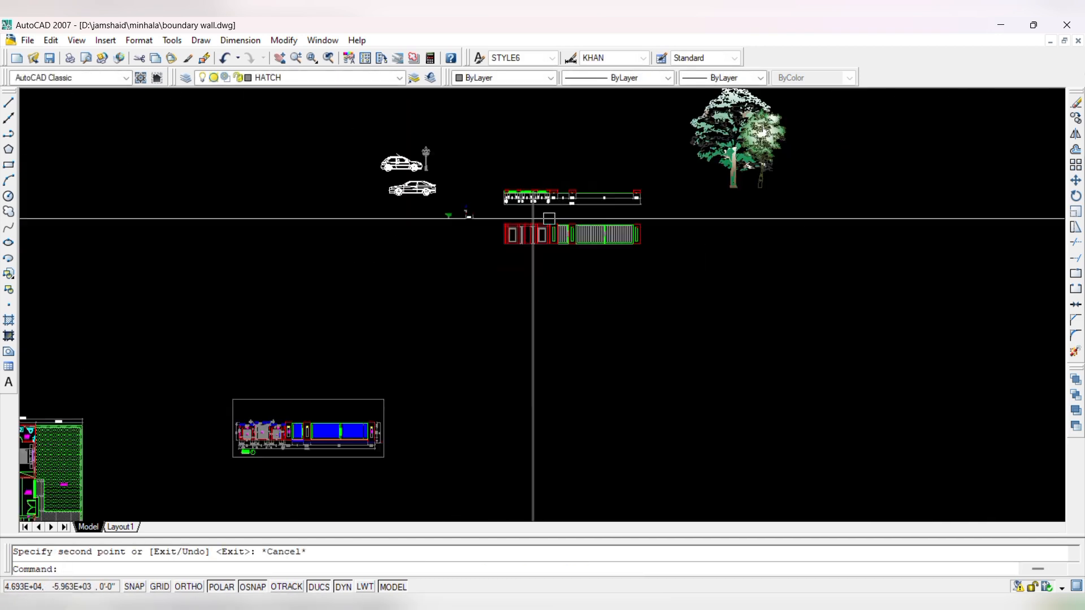
- Erase the two vertical rays at the right column and the red horizontal line along the column tops
{"action": "scroll", "coordinate": [525, 222], "scroll_direction": "up", "scroll_amount": 3}
{"action": "scroll", "coordinate": [525, 222], "scroll_direction": "up", "scroll_amount": 8}
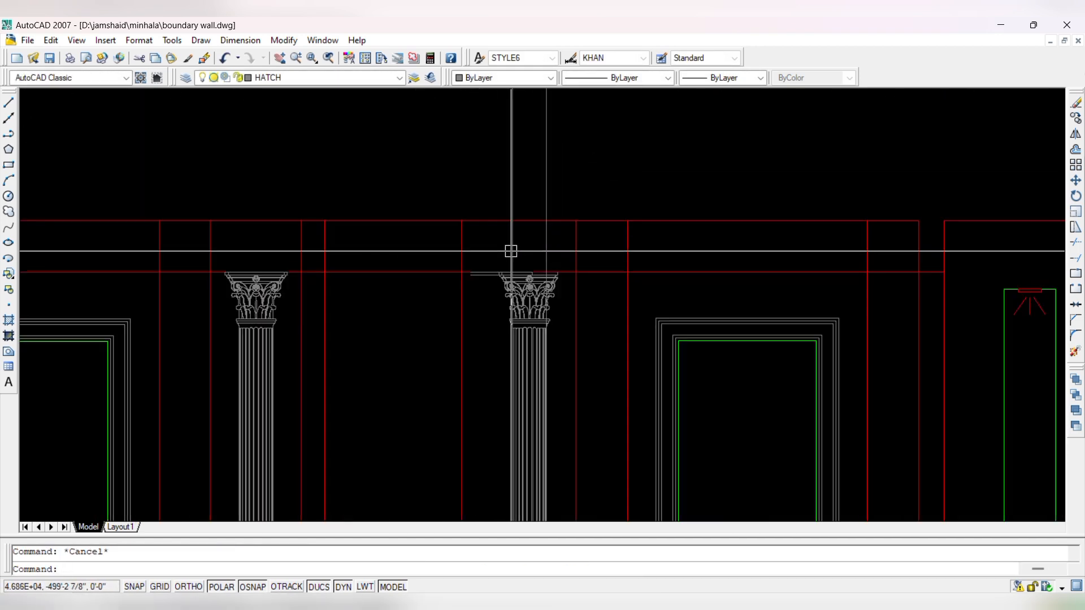
{"action": "scroll", "coordinate": [533, 242], "scroll_direction": "up", "scroll_amount": 3}
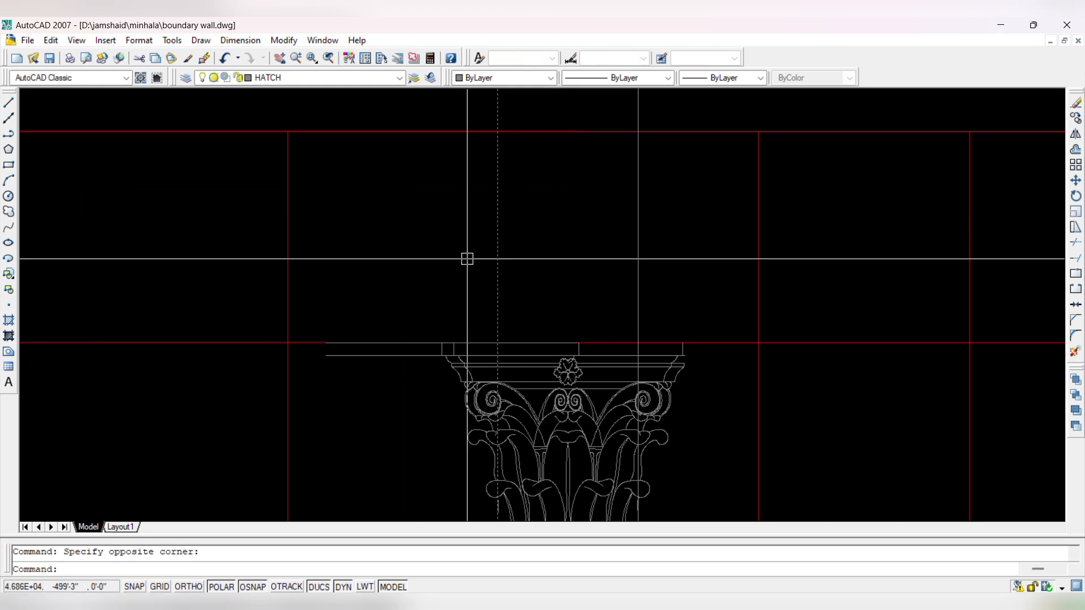
{"action": "left_click", "coordinate": [638, 240]}
{"action": "left_click", "coordinate": [683, 218]}
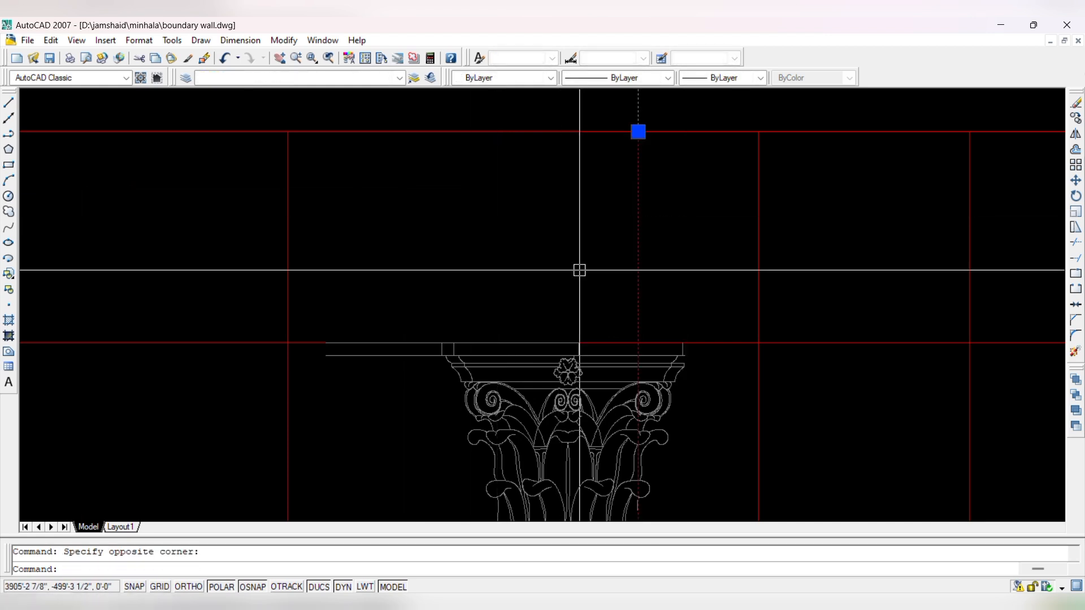
{"action": "left_click", "coordinate": [445, 340]}
{"action": "key", "text": "Return"}
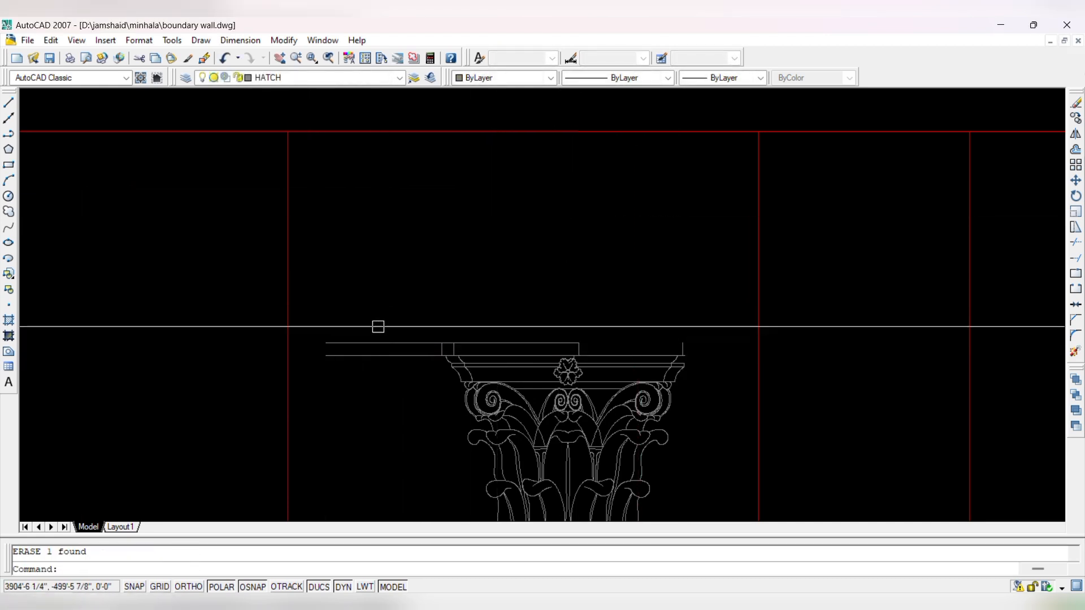
- Move the two offset horizontal lines of the right capital's top slab rightward to the slab's right end
{"action": "type", "text": "m"}
{"action": "key", "text": "Return"}
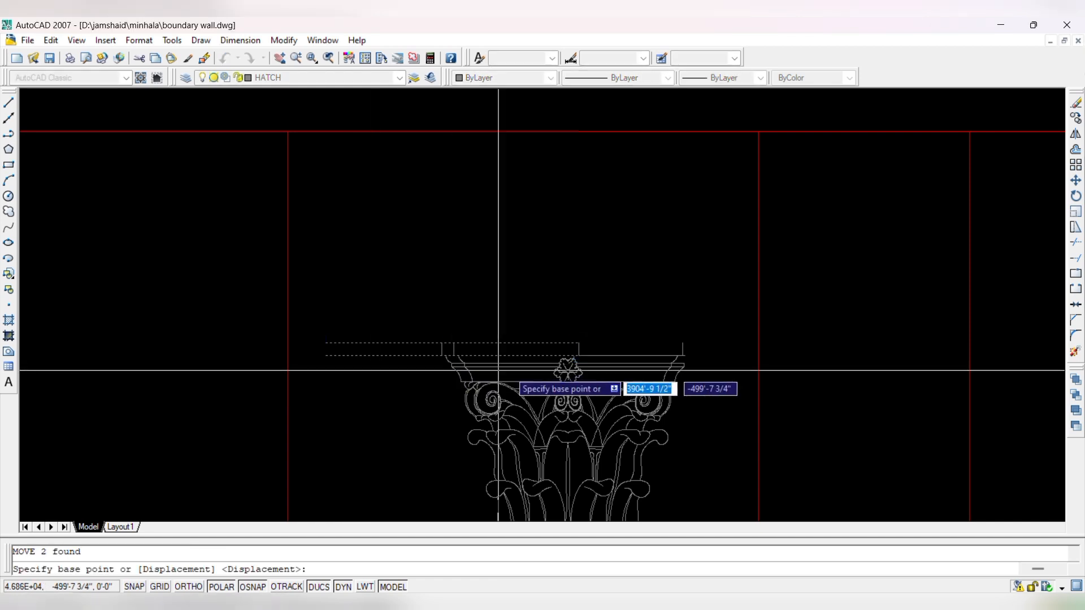
{"action": "scroll", "coordinate": [575, 340], "scroll_direction": "up", "scroll_amount": 3}
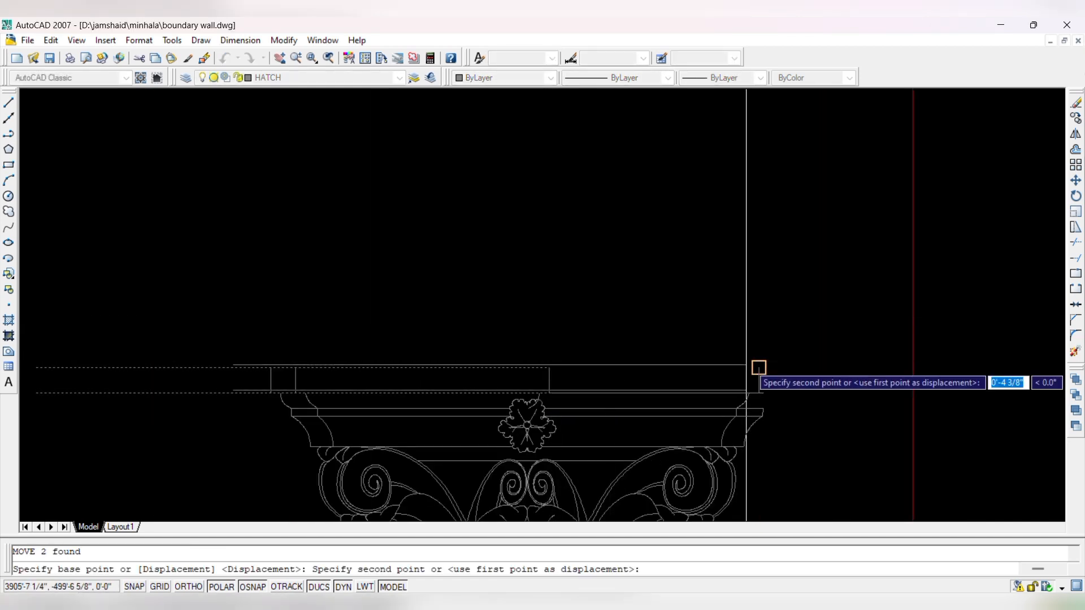
{"action": "key", "text": "Escape"}
- Move the stray vertical line in the middle of the top slab to line up with the capital's right edge
{"action": "scroll", "coordinate": [537, 388], "scroll_direction": "up", "scroll_amount": 3}
{"action": "left_click", "coordinate": [607, 377]}
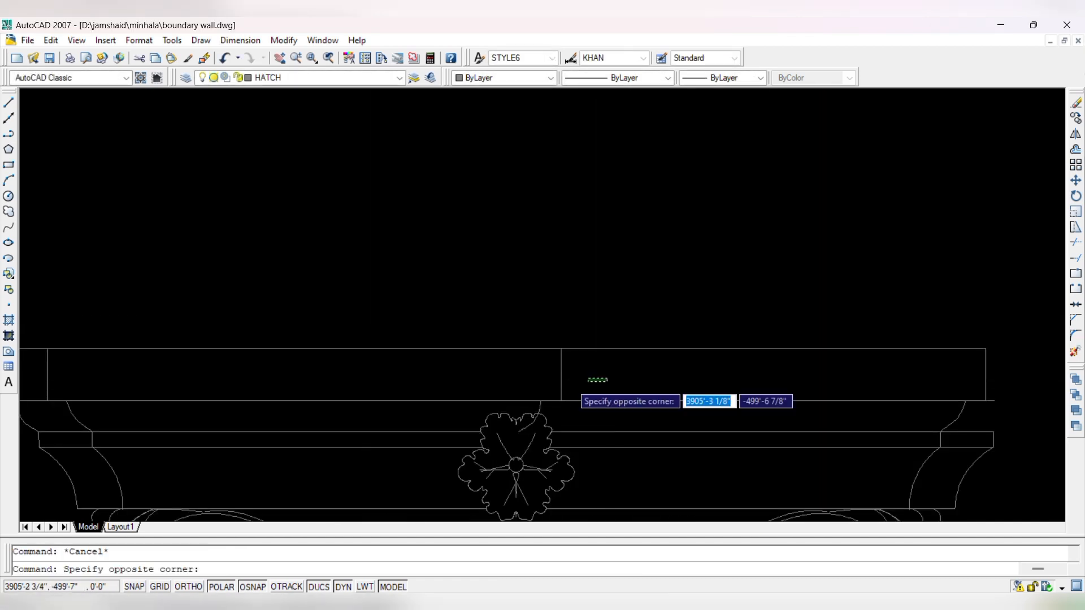
{"action": "left_click", "coordinate": [550, 389]}
{"action": "key", "text": "Return"}
{"action": "left_click", "coordinate": [1008, 345]}
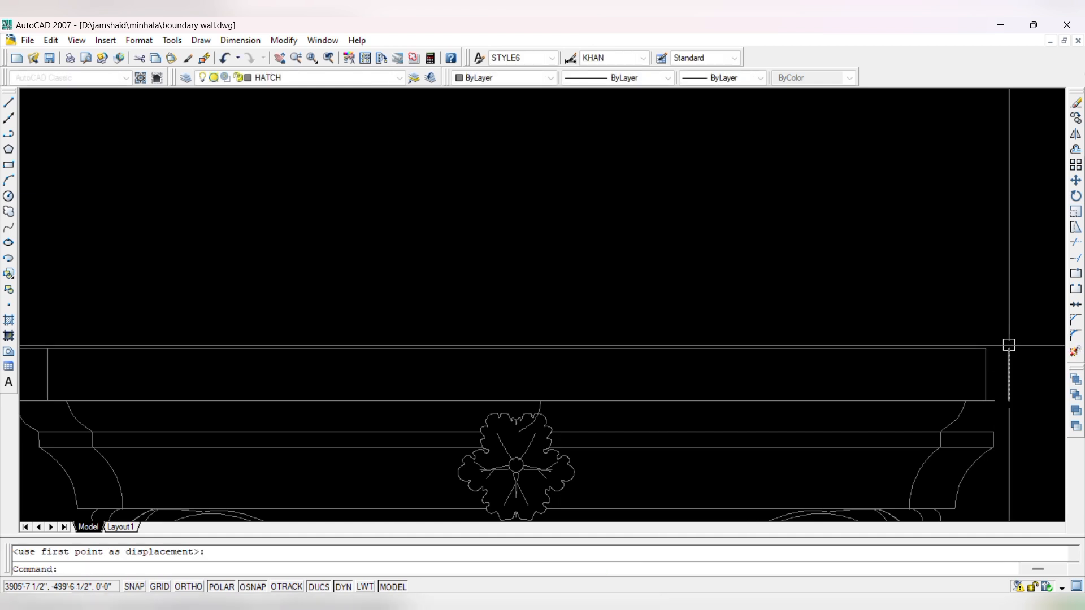
{"action": "type", "text": "m"}
{"action": "key", "text": "Return"}
{"action": "left_click", "coordinate": [1008, 400]}
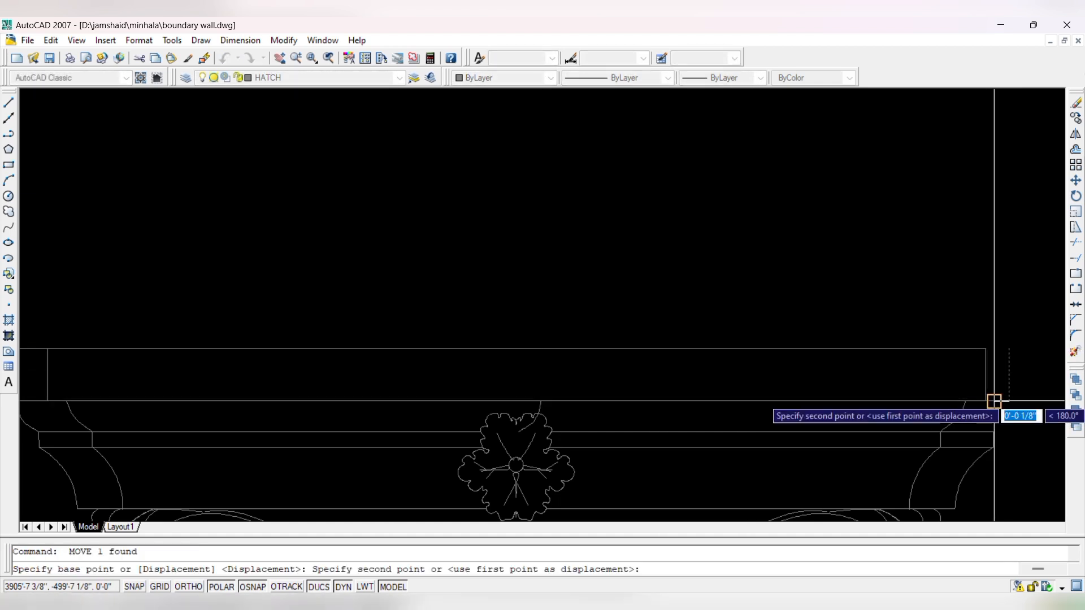
{"action": "left_click", "coordinate": [993, 399]}
{"action": "key", "text": "Escape"}
{"action": "scroll", "coordinate": [943, 360], "scroll_direction": "down", "scroll_amount": 4}
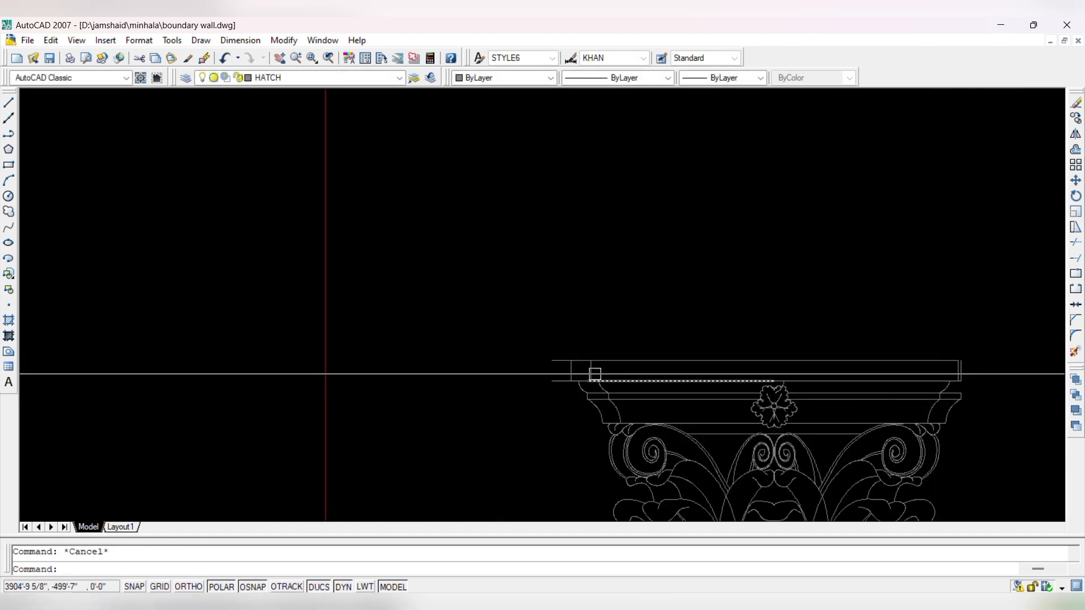
- Move the top slab's inner right vertical line left onto the upper end of the curved moulding
{"action": "scroll", "coordinate": [576, 370], "scroll_direction": "up", "scroll_amount": 4}
{"action": "scroll", "coordinate": [460, 347], "scroll_direction": "down", "scroll_amount": 3}
{"action": "scroll", "coordinate": [967, 355], "scroll_direction": "up", "scroll_amount": 5}
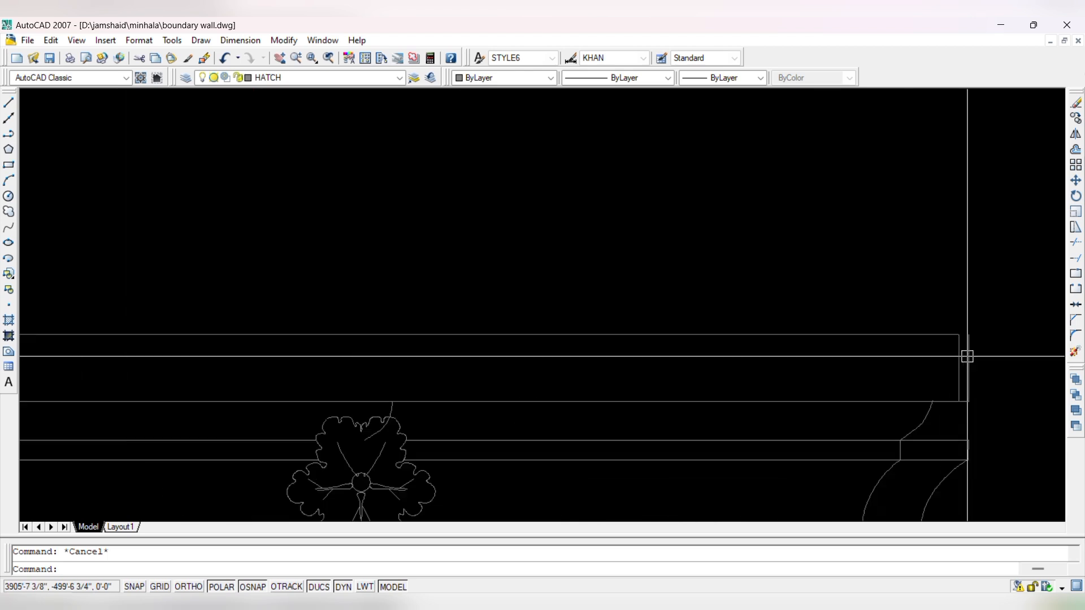
{"action": "left_click", "coordinate": [959, 371]}
{"action": "key", "text": "m"}
{"action": "key", "text": "Return"}
{"action": "left_click", "coordinate": [959, 401]}
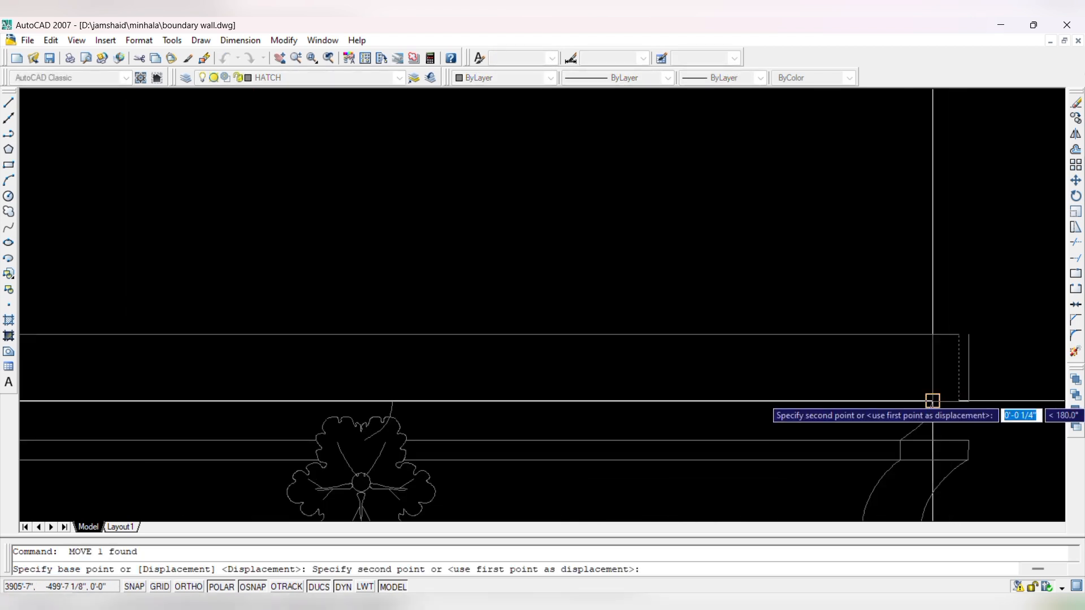
{"action": "left_click", "coordinate": [932, 401]}
{"action": "key", "text": "Escape"}
{"action": "scroll", "coordinate": [822, 318], "scroll_direction": "down", "scroll_amount": 4}
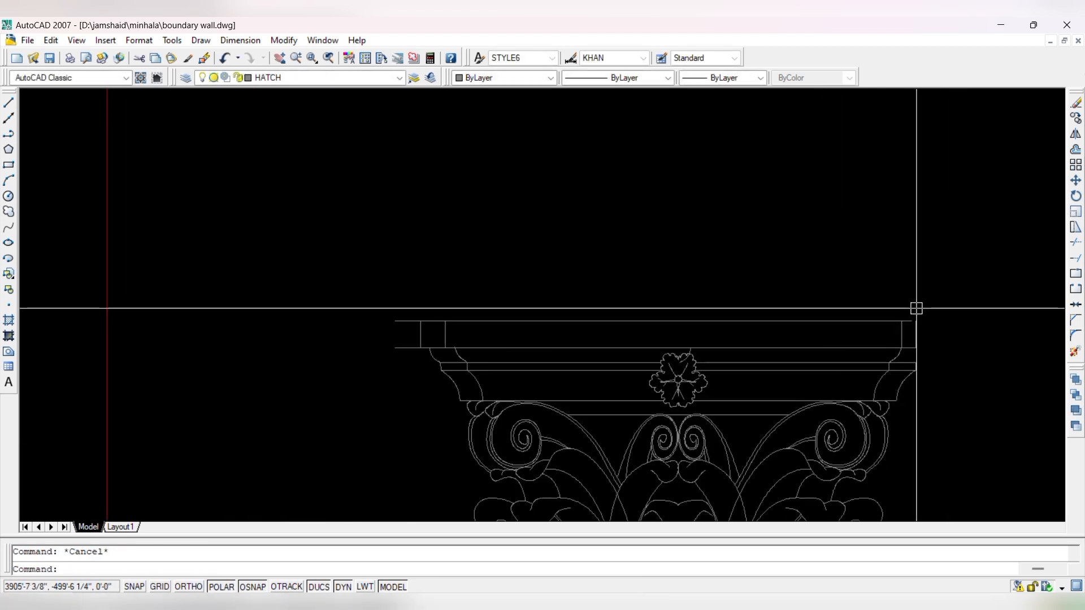
- Move the short moulding curve on the capital's right side to the foot of the slab's outer vertical line
{"action": "scroll", "coordinate": [915, 333], "scroll_direction": "up", "scroll_amount": 3}
{"action": "scroll", "coordinate": [938, 341], "scroll_direction": "down", "scroll_amount": 2}
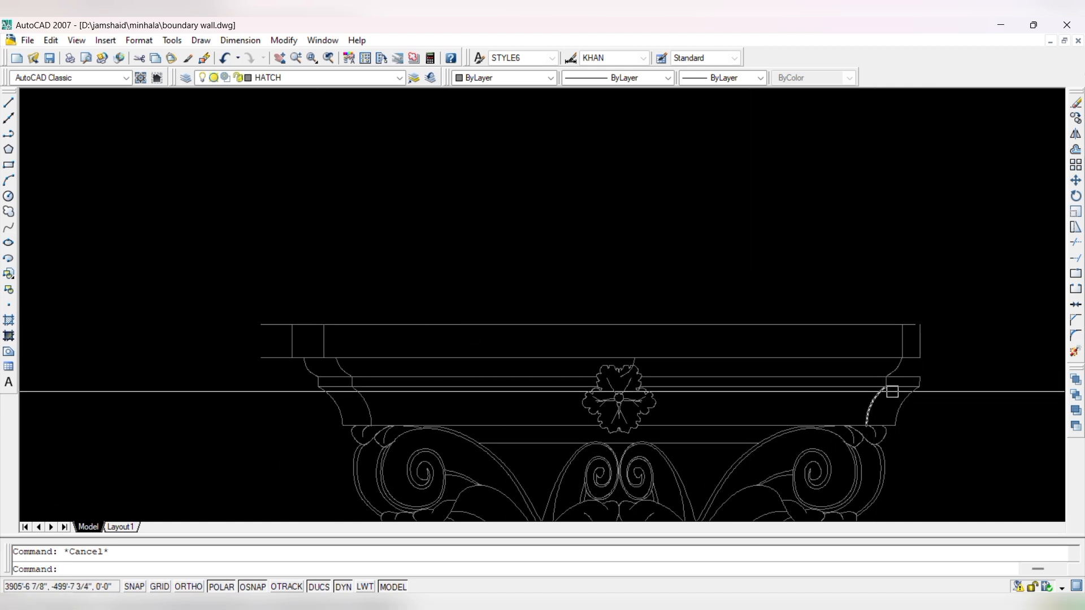
{"action": "scroll", "coordinate": [889, 361], "scroll_direction": "up", "scroll_amount": 3}
{"action": "left_click", "coordinate": [873, 364]}
{"action": "type", "text": "m"}
{"action": "key", "text": "Return"}
{"action": "left_click", "coordinate": [881, 345]}
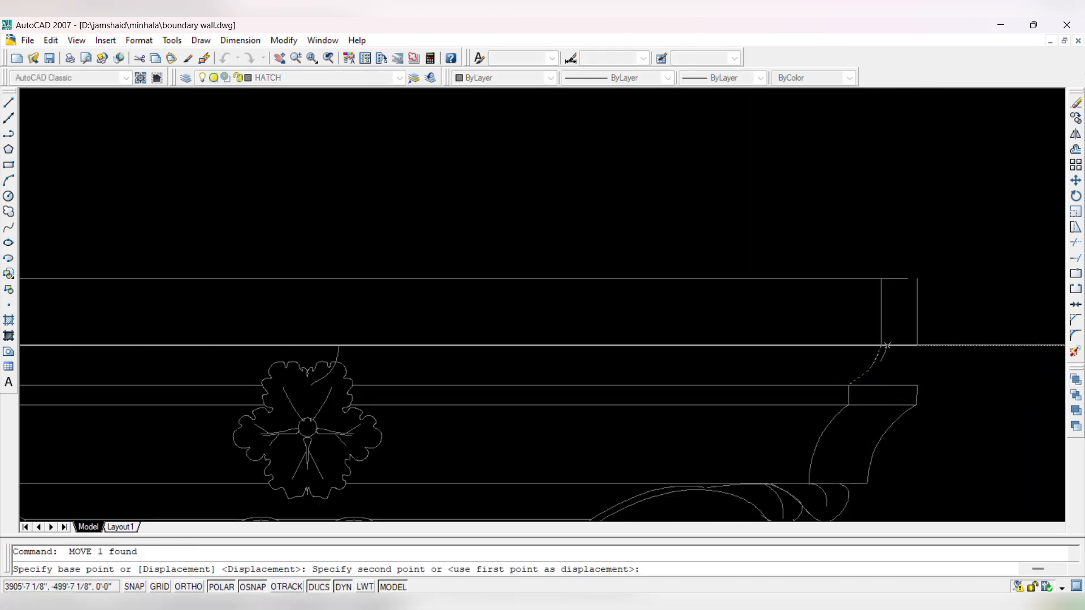
{"action": "key", "text": "Escape"}
{"action": "scroll", "coordinate": [969, 350], "scroll_direction": "down", "scroll_amount": 3}
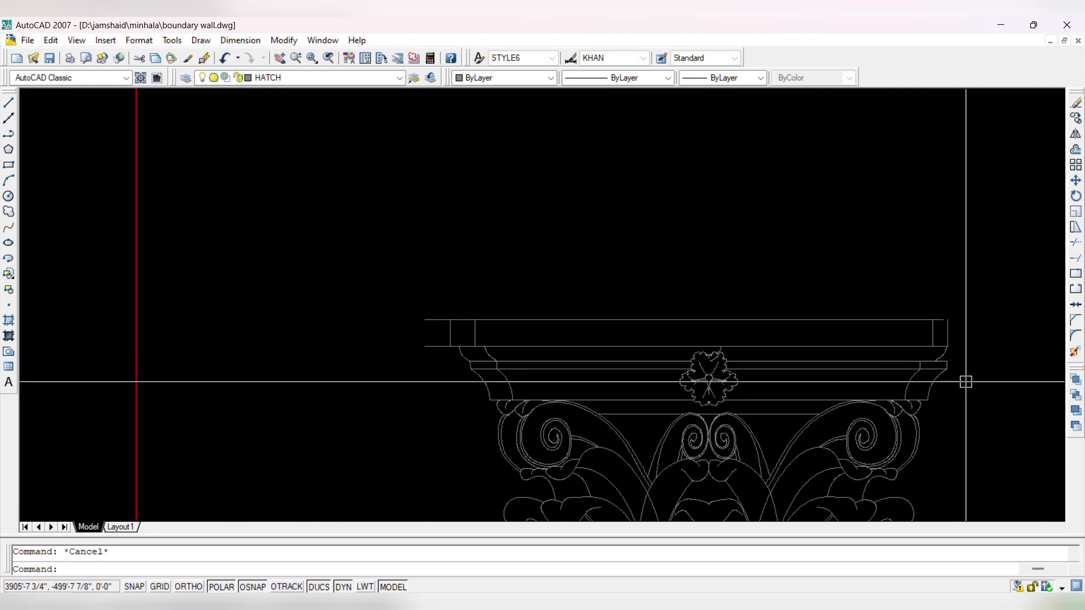
{"action": "scroll", "coordinate": [953, 389], "scroll_direction": "up", "scroll_amount": 3}
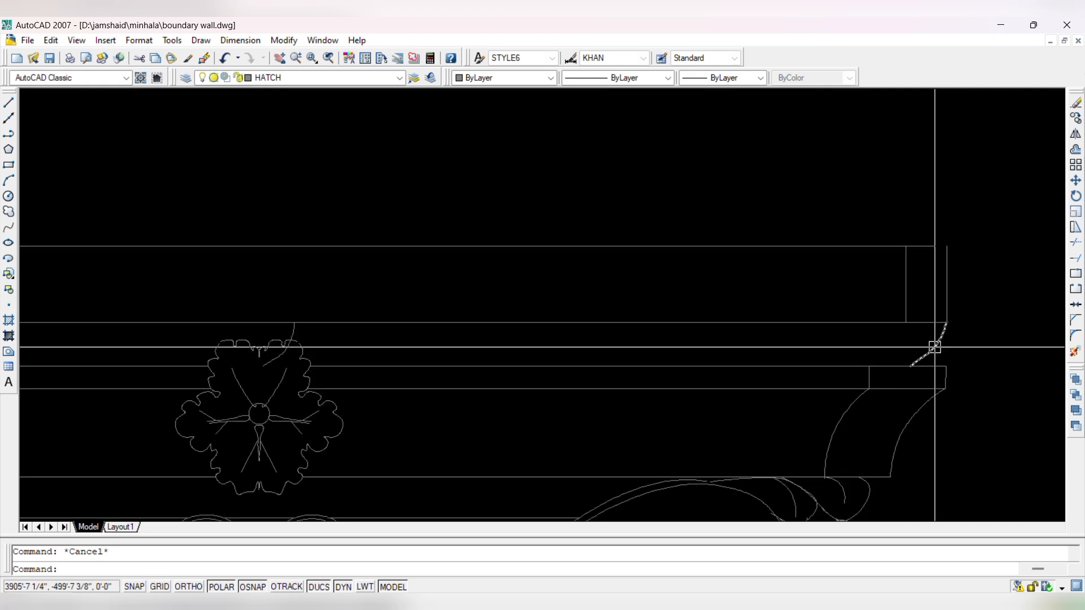
{"action": "left_click", "coordinate": [932, 350]}
{"action": "scroll", "coordinate": [912, 341], "scroll_direction": "down", "scroll_amount": 5}
{"action": "key", "text": "Escape"}
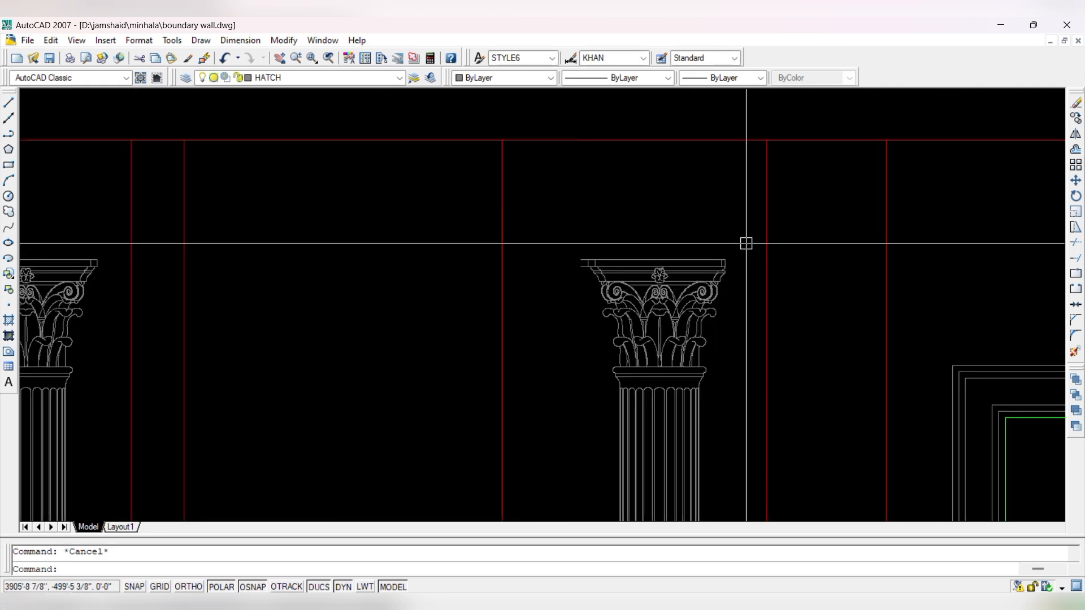
- Erase the entire right column from the elevation
{"action": "scroll", "coordinate": [746, 243], "scroll_direction": "down", "scroll_amount": 2}
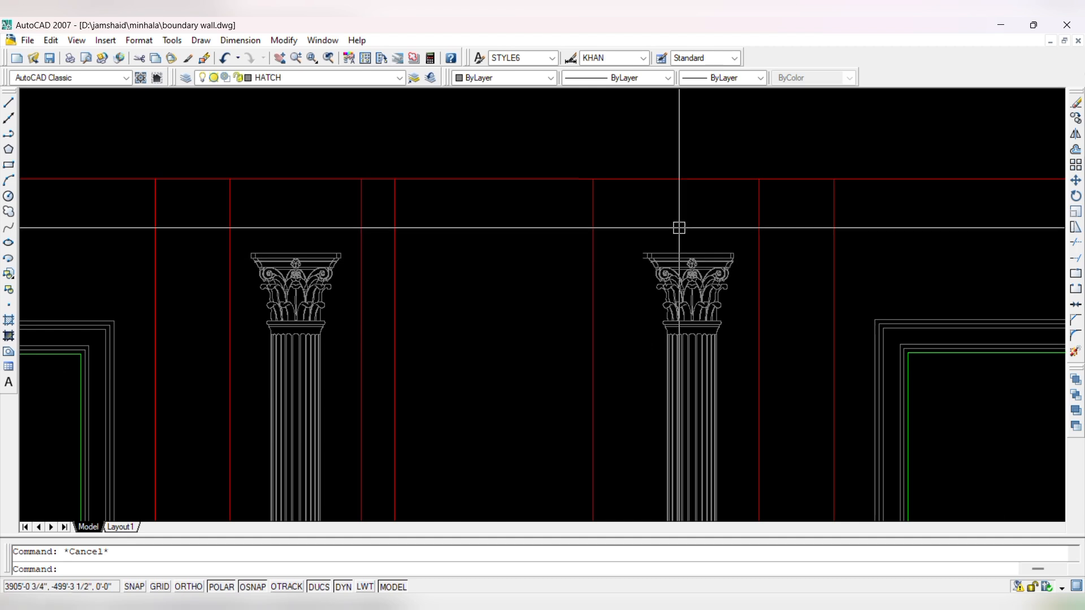
{"action": "scroll", "coordinate": [626, 220], "scroll_direction": "down", "scroll_amount": 4}
{"action": "left_click", "coordinate": [661, 230]}
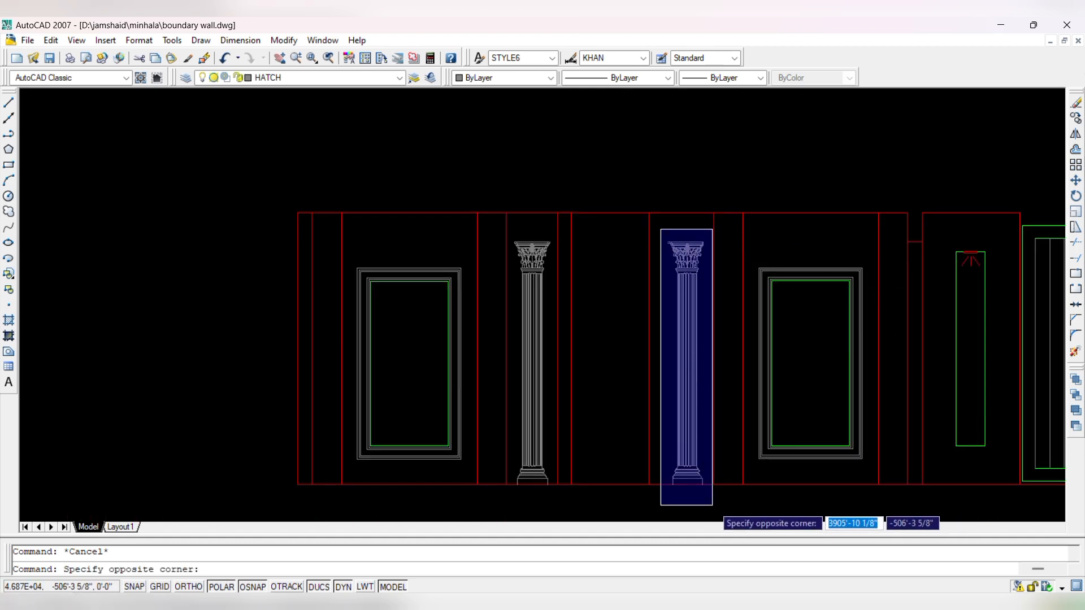
{"action": "left_click", "coordinate": [712, 505]}
{"action": "key", "text": "Delete"}
- Mirror the left column about the vertical centre line of the plan's crossed middle panel, keeping the source objects
{"action": "scroll", "coordinate": [525, 443], "scroll_direction": "up", "scroll_amount": 3}
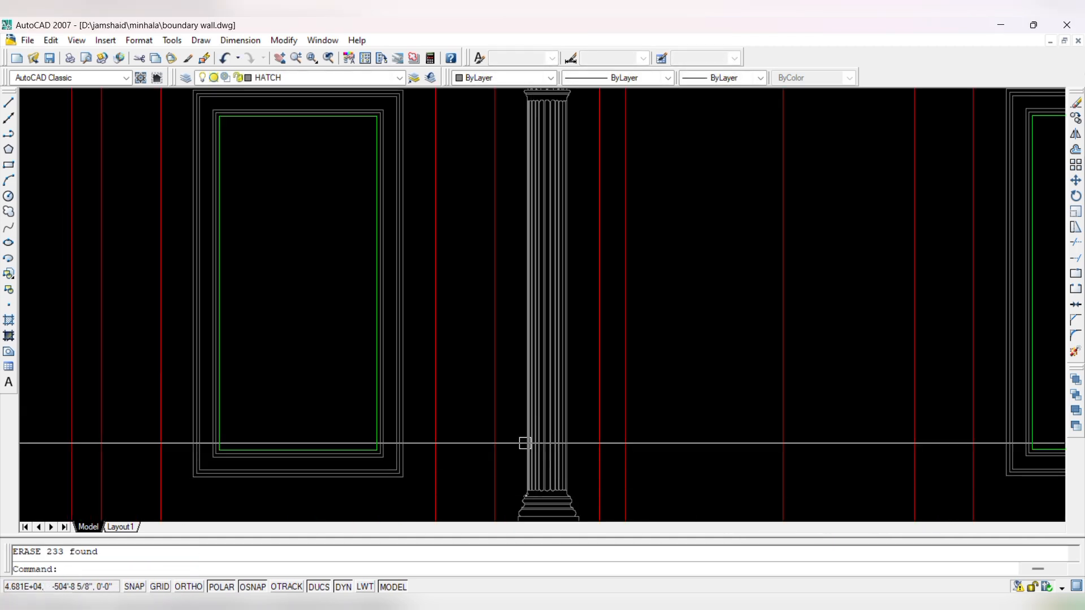
{"action": "scroll", "coordinate": [525, 443], "scroll_direction": "down", "scroll_amount": 6}
{"action": "scroll", "coordinate": [516, 452], "scroll_direction": "up", "scroll_amount": 4}
{"action": "left_click", "coordinate": [515, 432]}
{"action": "scroll", "coordinate": [575, 357], "scroll_direction": "down", "scroll_amount": 8}
{"action": "scroll", "coordinate": [580, 228], "scroll_direction": "up", "scroll_amount": 4}
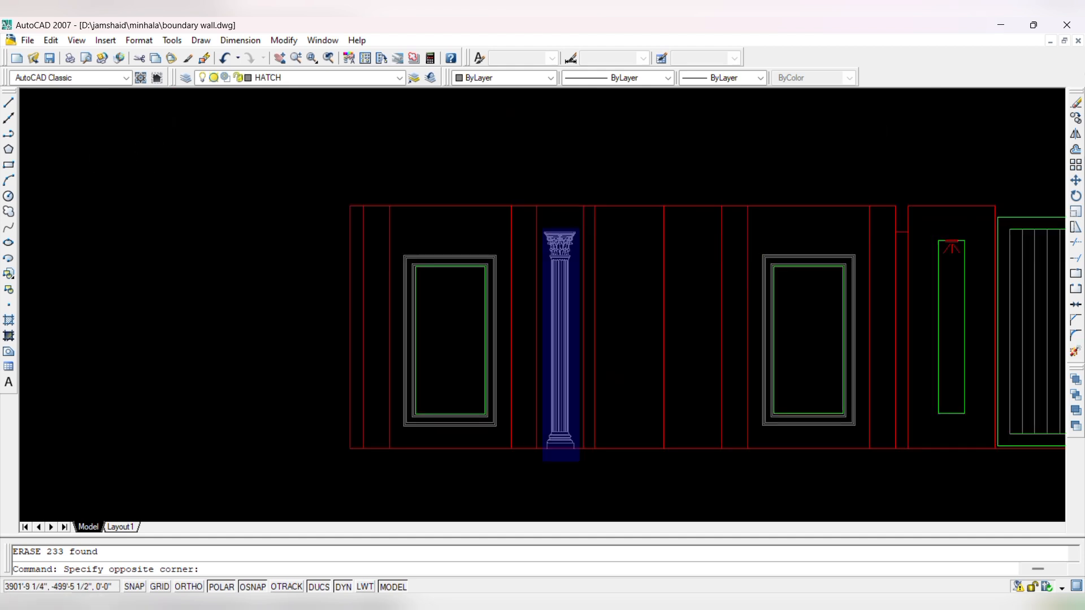
{"action": "left_click", "coordinate": [579, 229]}
{"action": "scroll", "coordinate": [579, 217], "scroll_direction": "up", "scroll_amount": 2}
{"action": "type", "text": "mi"}
{"action": "key", "text": "Return"}
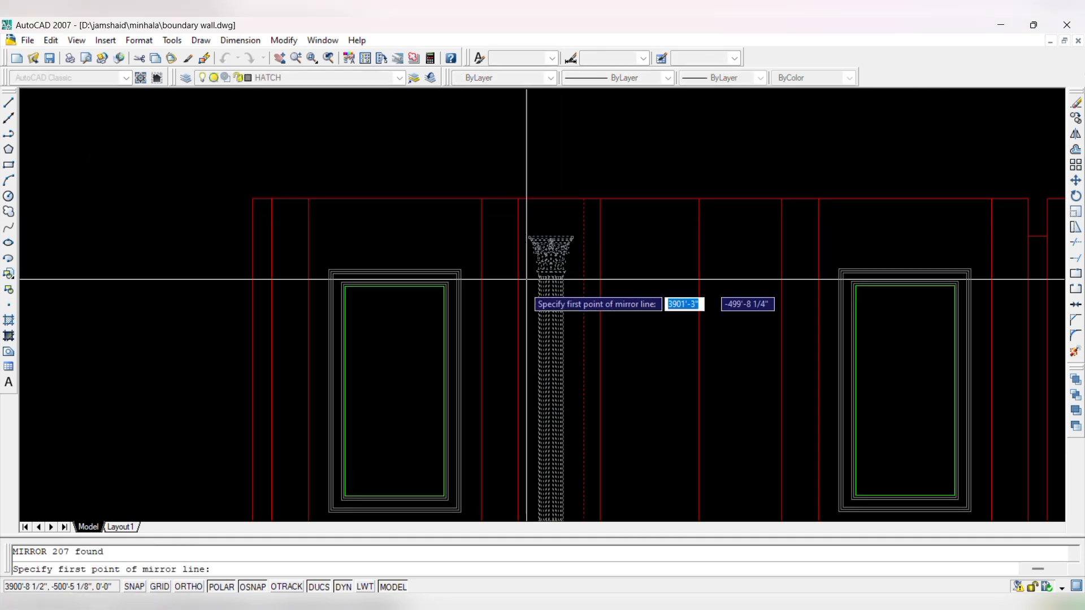
{"action": "scroll", "coordinate": [582, 235], "scroll_direction": "down", "scroll_amount": 5}
{"action": "scroll", "coordinate": [551, 134], "scroll_direction": "up", "scroll_amount": 5}
{"action": "scroll", "coordinate": [553, 169], "scroll_direction": "up", "scroll_amount": 5}
{"action": "scroll", "coordinate": [559, 198], "scroll_direction": "down", "scroll_amount": 2}
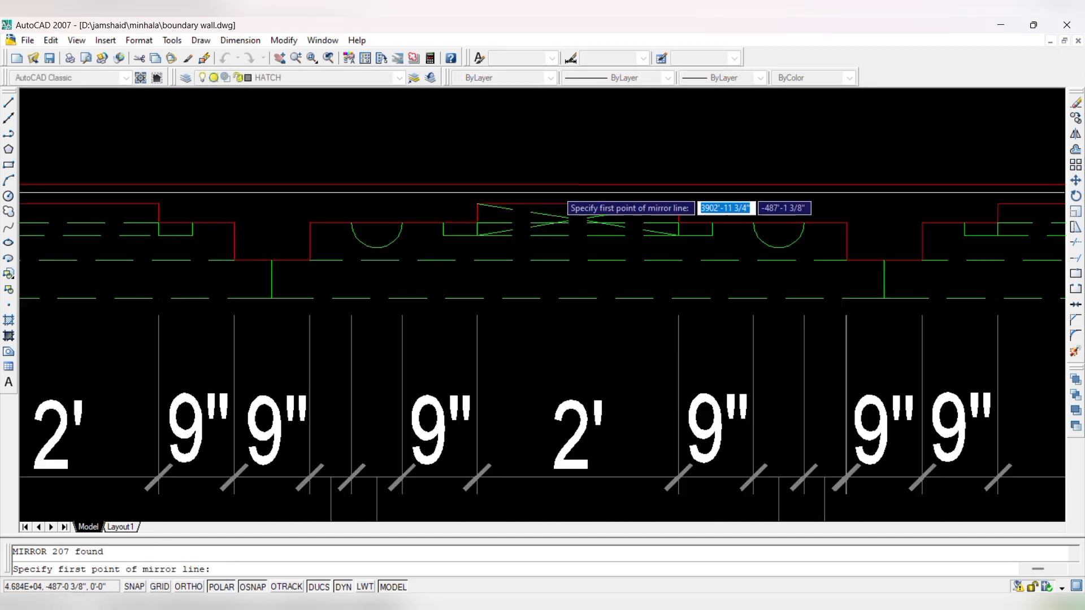
{"action": "scroll", "coordinate": [574, 212], "scroll_direction": "up", "scroll_amount": 2}
{"action": "left_click", "coordinate": [596, 217]}
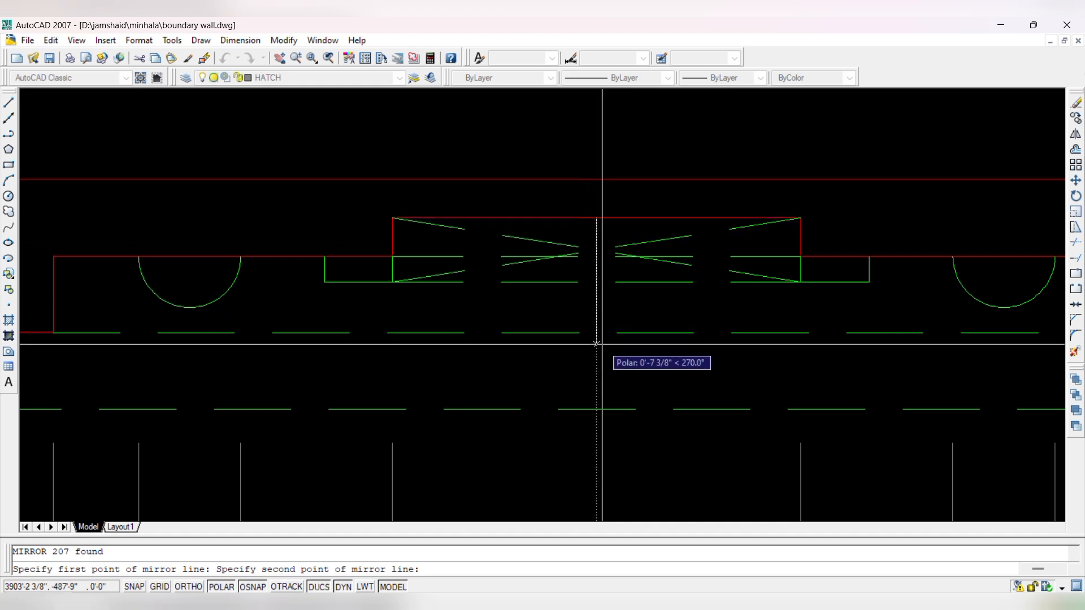
{"action": "left_click", "coordinate": [597, 403]}
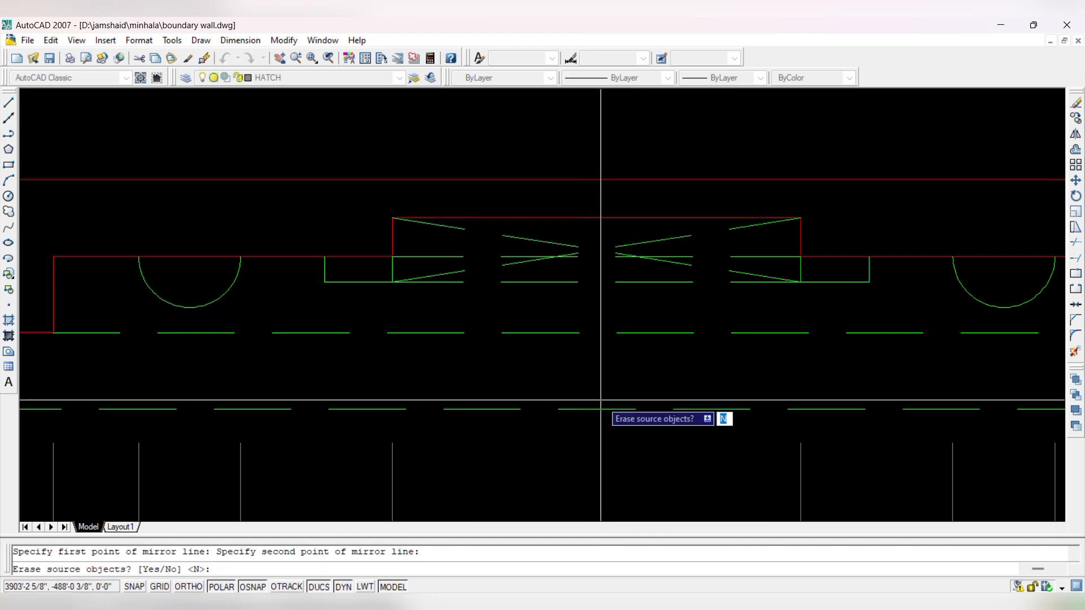
{"action": "key", "text": "Return"}
{"action": "scroll", "coordinate": [600, 402], "scroll_direction": "down", "scroll_amount": 6}
{"action": "scroll", "coordinate": [627, 291], "scroll_direction": "up", "scroll_amount": 6}
{"action": "scroll", "coordinate": [578, 407], "scroll_direction": "down", "scroll_amount": 1}
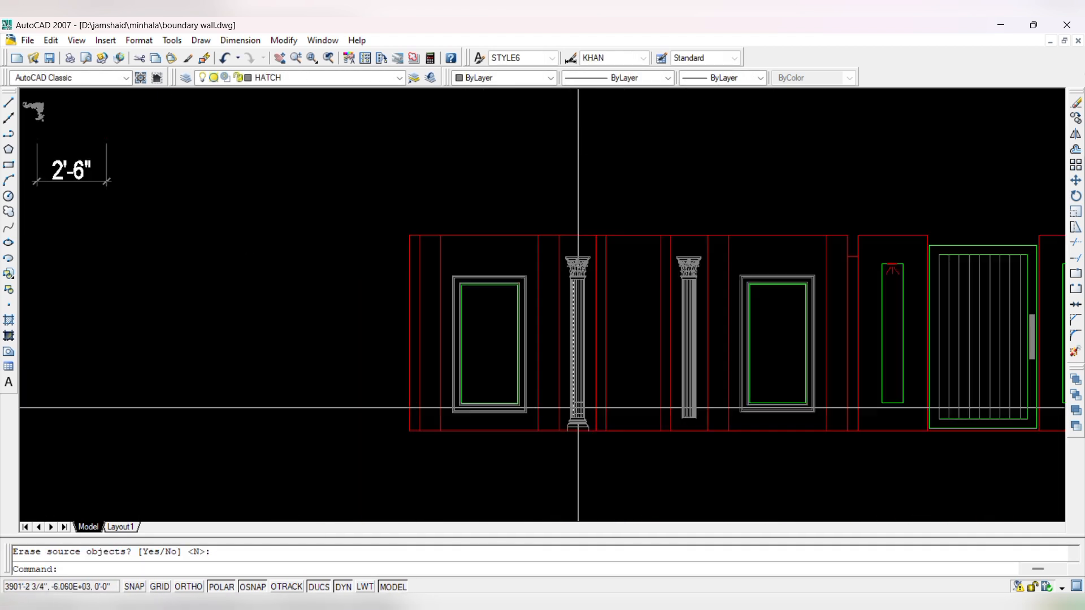
{"action": "scroll", "coordinate": [578, 407], "scroll_direction": "up", "scroll_amount": 3}
{"action": "left_click", "coordinate": [625, 399]}
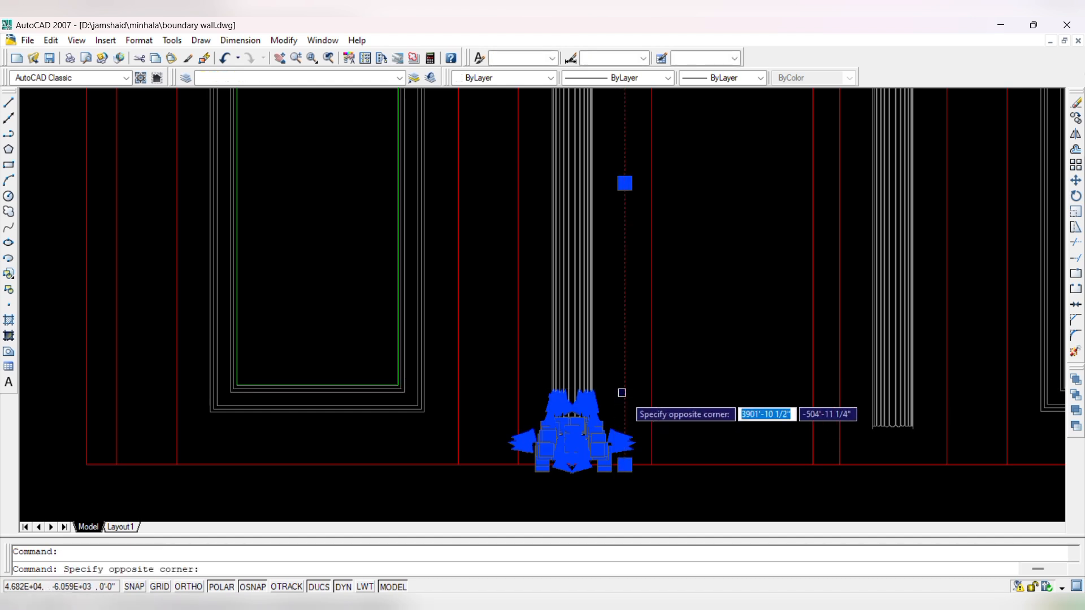
{"action": "type", "text": "`"}
{"action": "key", "text": "Escape"}
{"action": "key", "text": "Escape"}
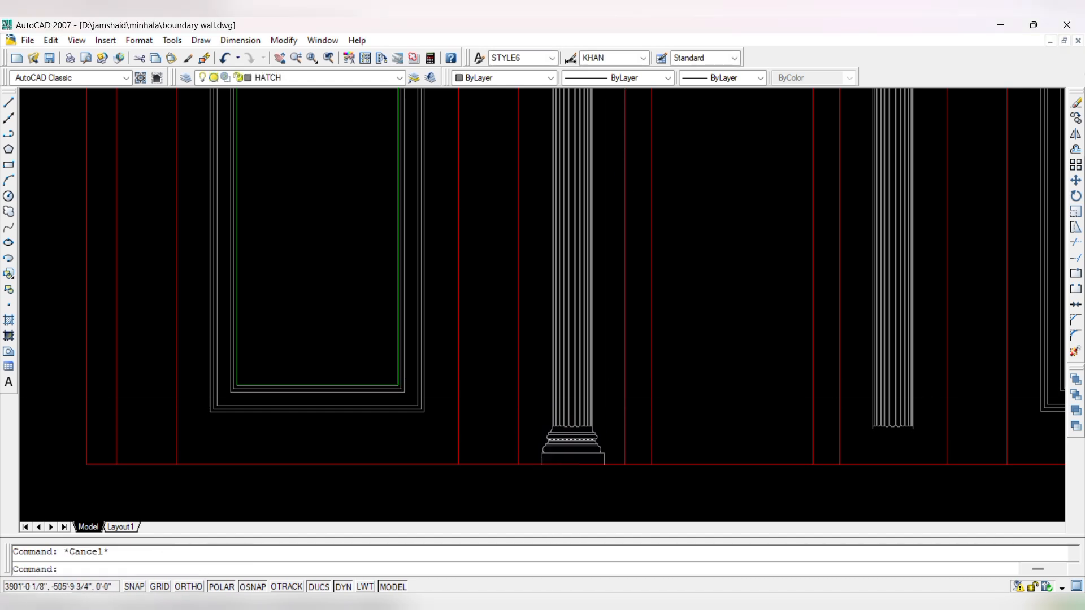
- Copy the left column's base moulding to the foot of the right column, matching the shaft's lower left corner
{"action": "scroll", "coordinate": [512, 480], "scroll_direction": "up", "scroll_amount": 4}
{"action": "left_click", "coordinate": [748, 316]}
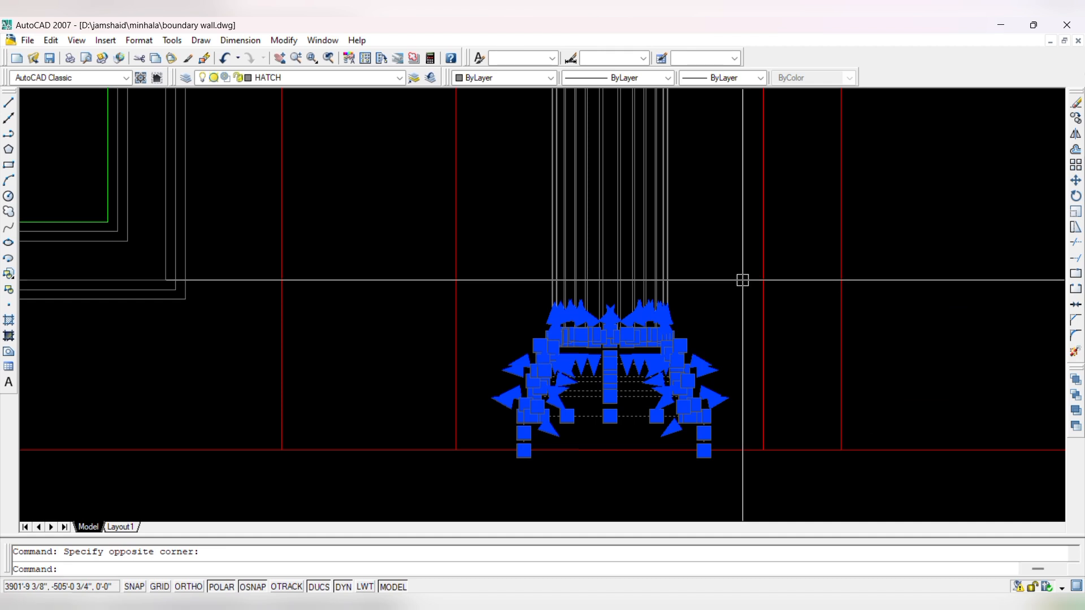
{"action": "type", "text": "co"}
{"action": "key", "text": "Return"}
{"action": "scroll", "coordinate": [600, 412], "scroll_direction": "up", "scroll_amount": 5}
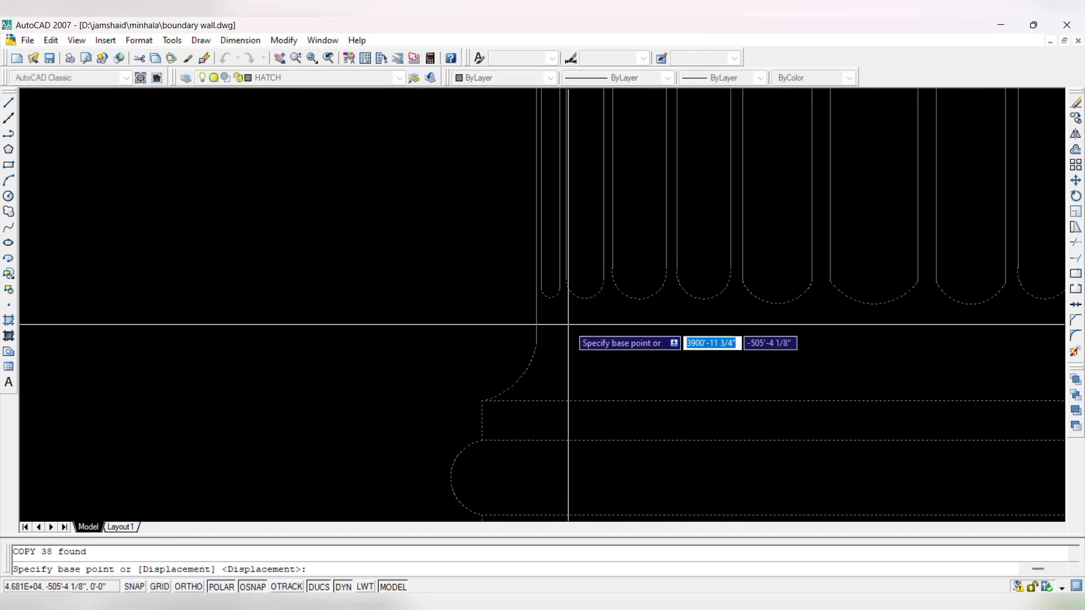
{"action": "scroll", "coordinate": [568, 324], "scroll_direction": "up", "scroll_amount": 2}
{"action": "left_click", "coordinate": [529, 310]}
{"action": "scroll", "coordinate": [529, 310], "scroll_direction": "down", "scroll_amount": 6}
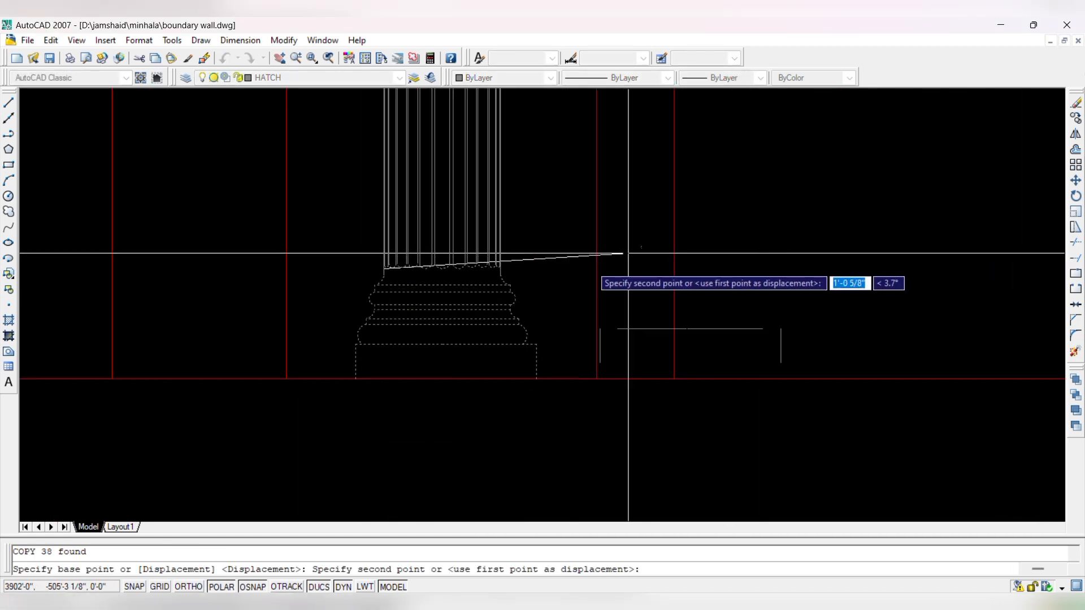
{"action": "scroll", "coordinate": [628, 253], "scroll_direction": "down", "scroll_amount": 5}
{"action": "scroll", "coordinate": [853, 274], "scroll_direction": "up", "scroll_amount": 9}
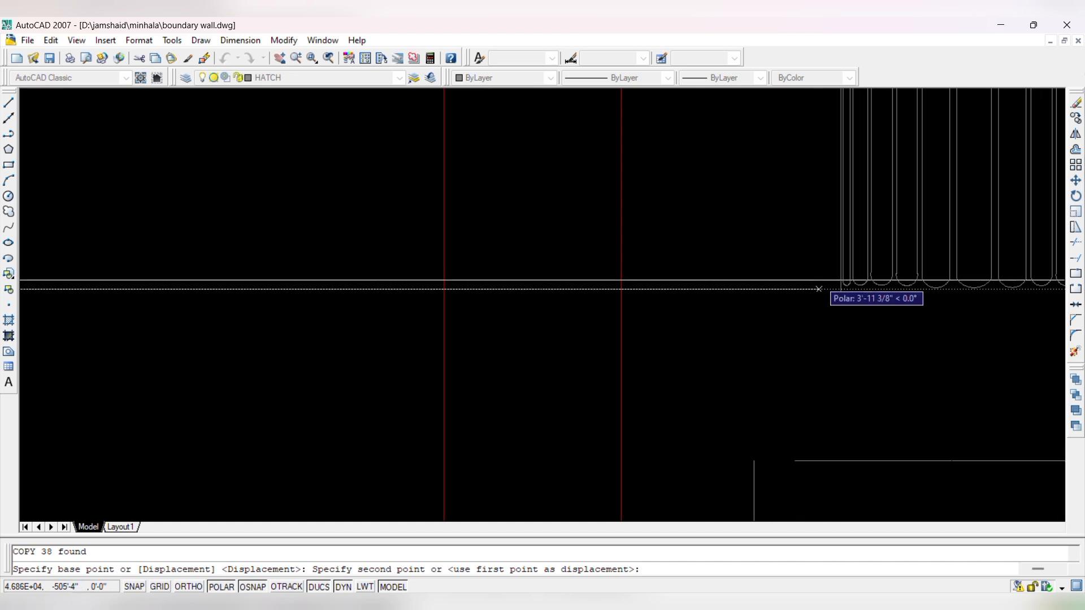
{"action": "scroll", "coordinate": [819, 289], "scroll_direction": "up", "scroll_amount": 3}
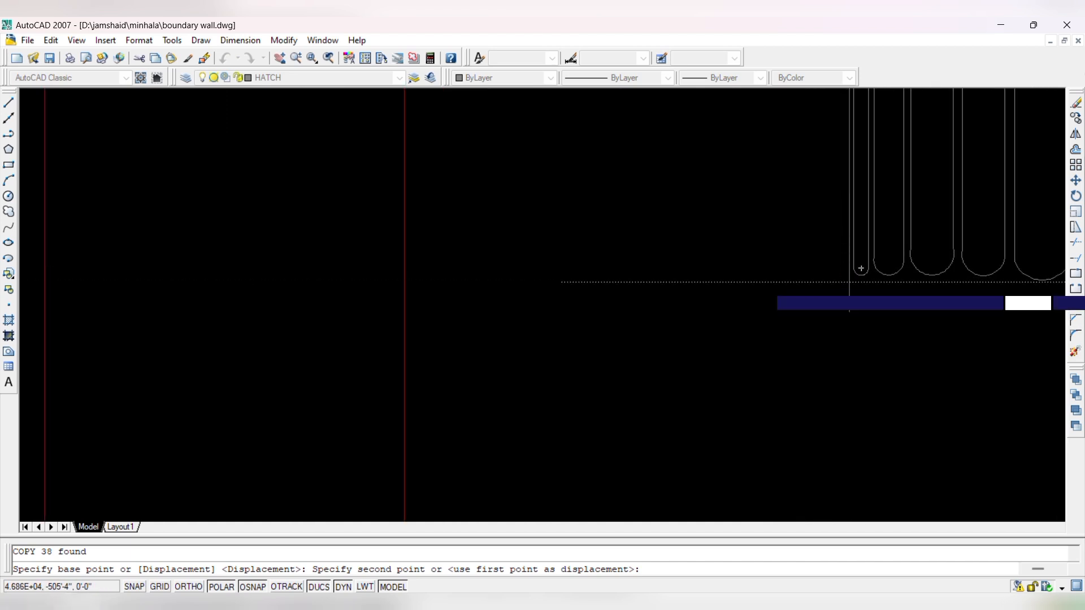
{"action": "left_click", "coordinate": [849, 281]}
{"action": "key", "text": "Return"}
{"action": "scroll", "coordinate": [581, 276], "scroll_direction": "down", "scroll_amount": 6}
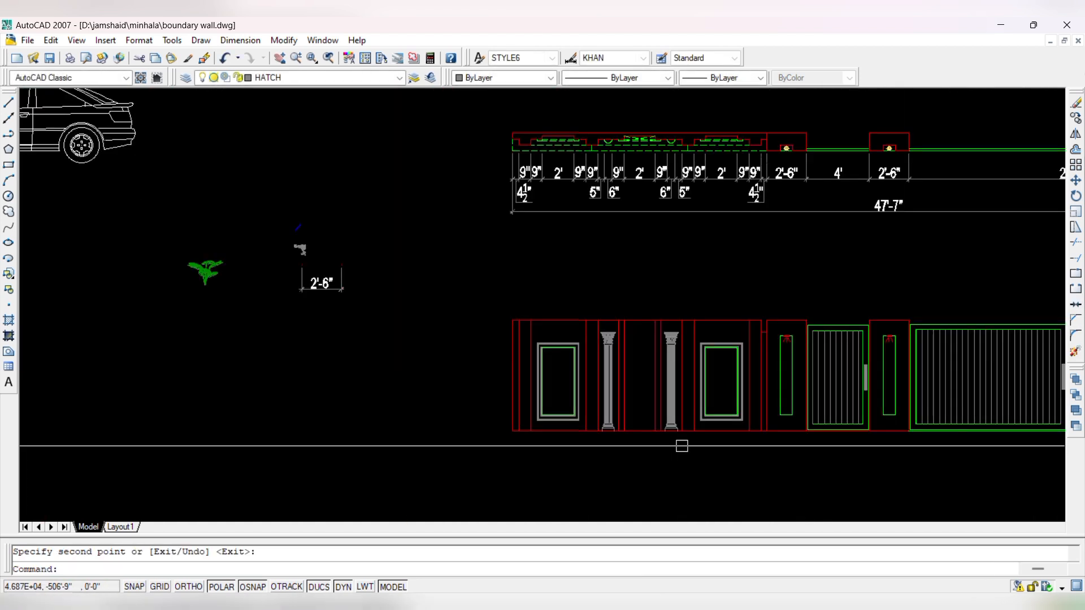
{"action": "scroll", "coordinate": [656, 342], "scroll_direction": "up", "scroll_amount": 5}
{"action": "scroll", "coordinate": [564, 290], "scroll_direction": "down", "scroll_amount": 3}
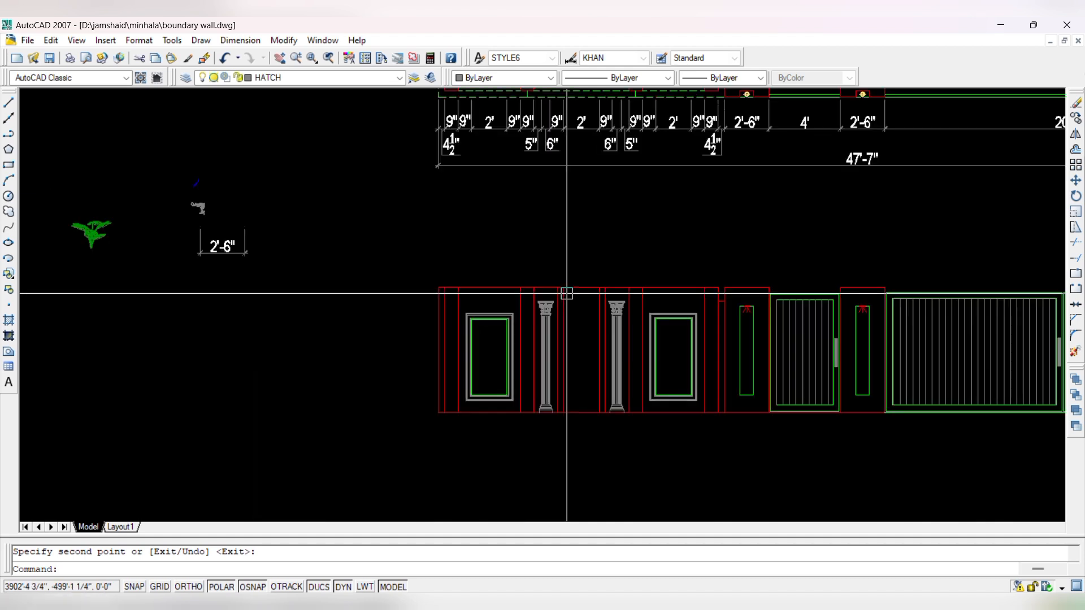
{"action": "scroll", "coordinate": [571, 296], "scroll_direction": "up", "scroll_amount": 4}
{"action": "type", "text": "o"}
{"action": "key", "text": "Return"}
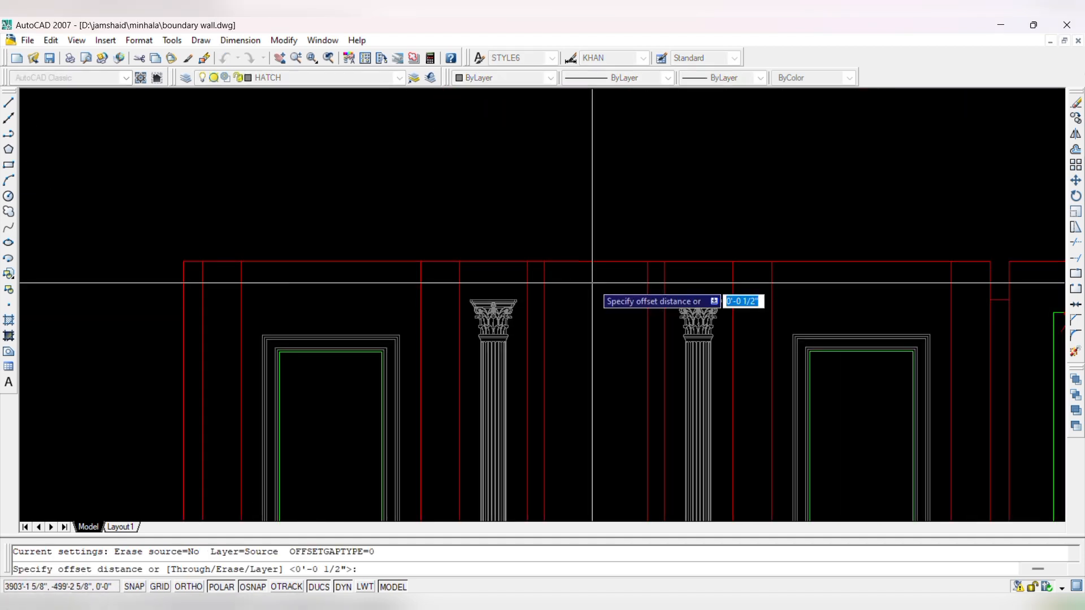
{"action": "key", "text": "Escape"}
- Try a line between the facing inner top corners of the two framed panels, and erase it
{"action": "type", "text": "l"}
{"action": "key", "text": "Return"}
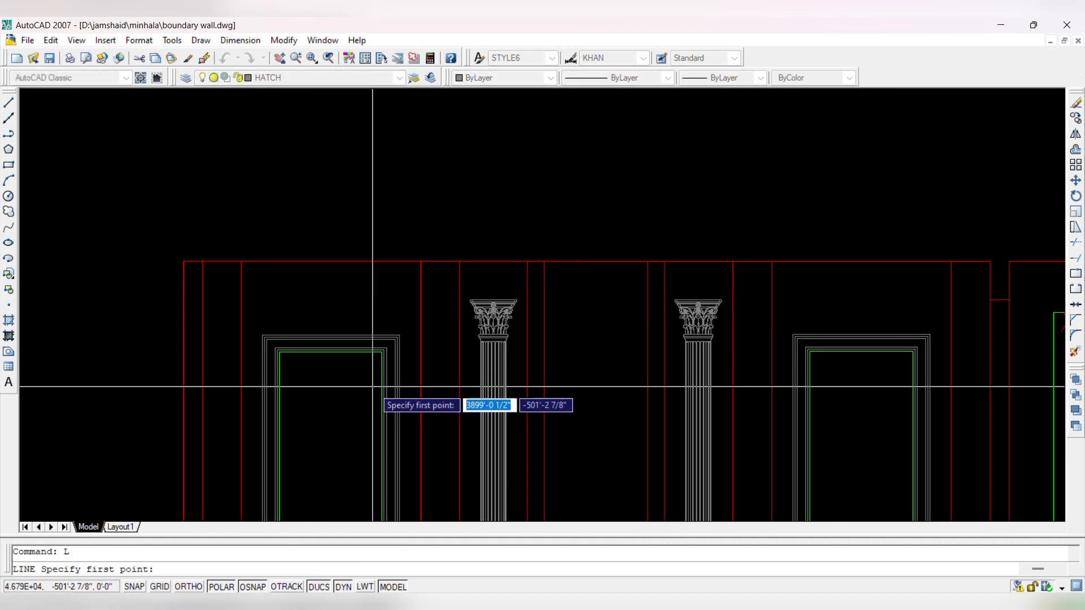
{"action": "scroll", "coordinate": [393, 312], "scroll_direction": "up", "scroll_amount": 5}
{"action": "left_click", "coordinate": [393, 311]}
{"action": "scroll", "coordinate": [327, 307], "scroll_direction": "down", "scroll_amount": 5}
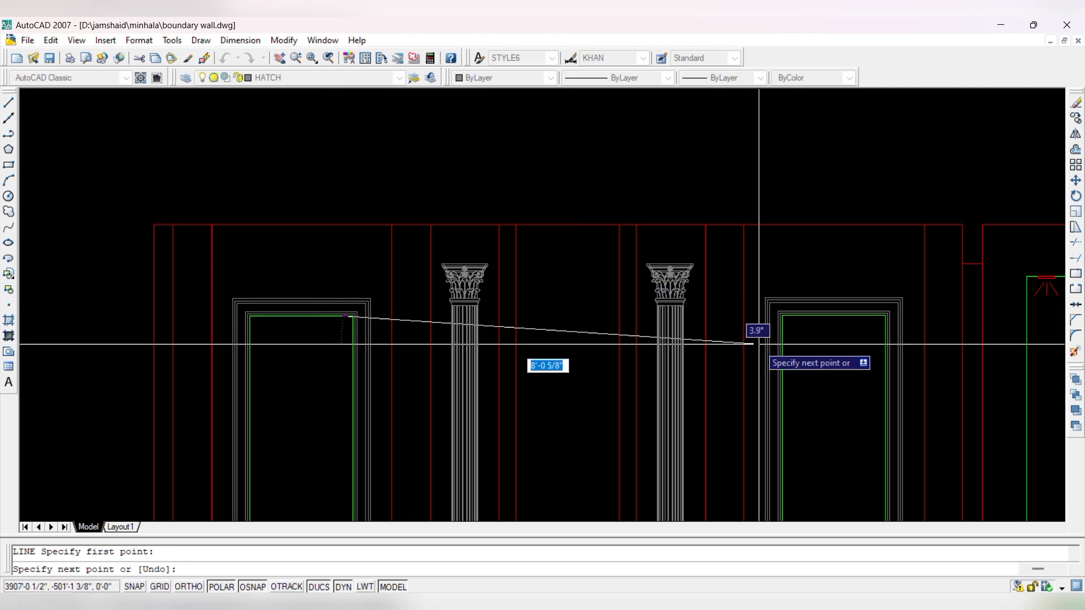
{"action": "scroll", "coordinate": [771, 325], "scroll_direction": "up", "scroll_amount": 3}
{"action": "scroll", "coordinate": [772, 325], "scroll_direction": "up", "scroll_amount": 3}
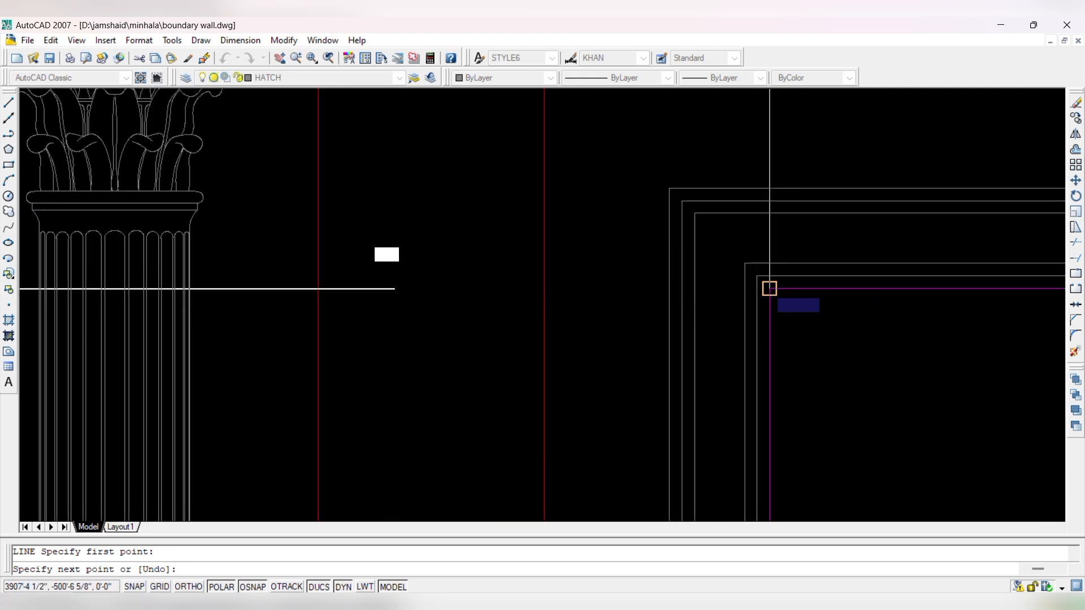
{"action": "left_click", "coordinate": [770, 287]}
{"action": "key", "text": "Return"}
{"action": "scroll", "coordinate": [492, 394], "scroll_direction": "down", "scroll_amount": 5}
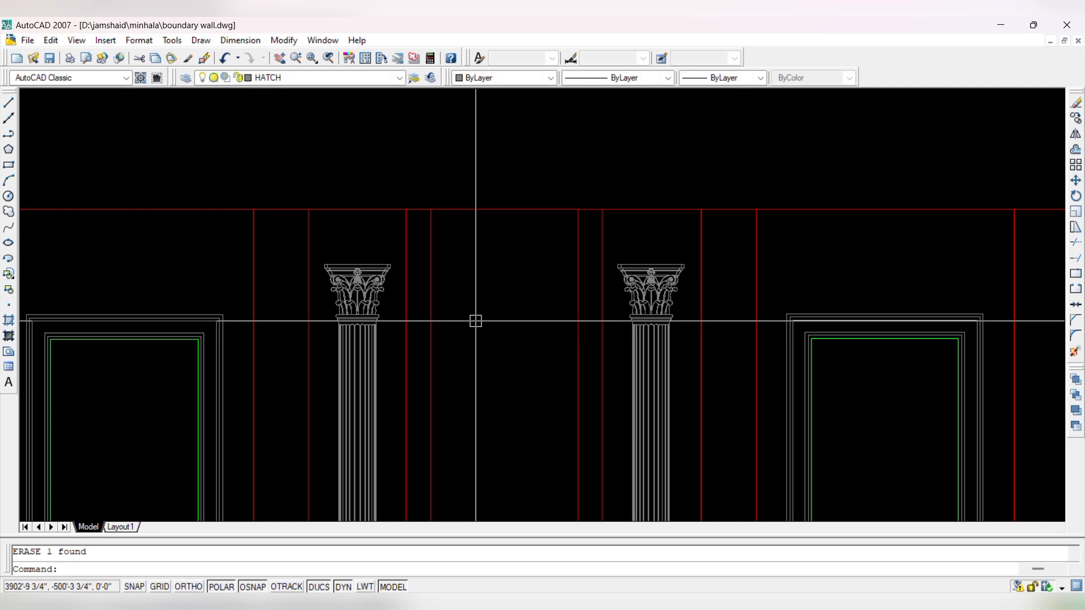
- Draw a horizontal line from the left framed panel's inner top right corner to the middle panel's inner right vertical line
{"action": "type", "text": "l"}
{"action": "key", "text": "Return"}
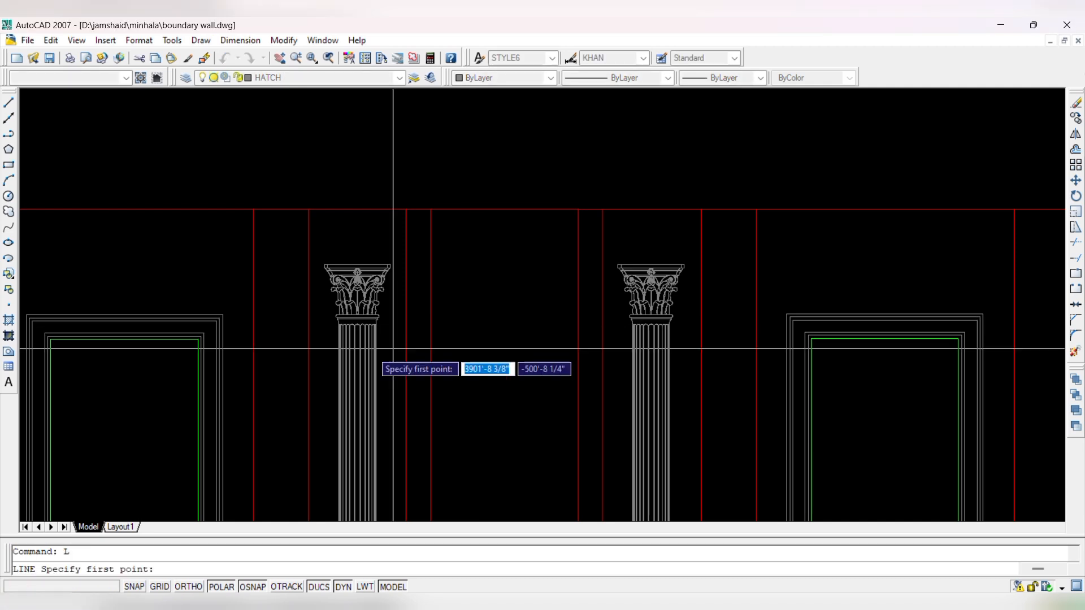
{"action": "scroll", "coordinate": [170, 333], "scroll_direction": "up", "scroll_amount": 6}
{"action": "left_click", "coordinate": [287, 359]}
{"action": "scroll", "coordinate": [285, 356], "scroll_direction": "down", "scroll_amount": 2}
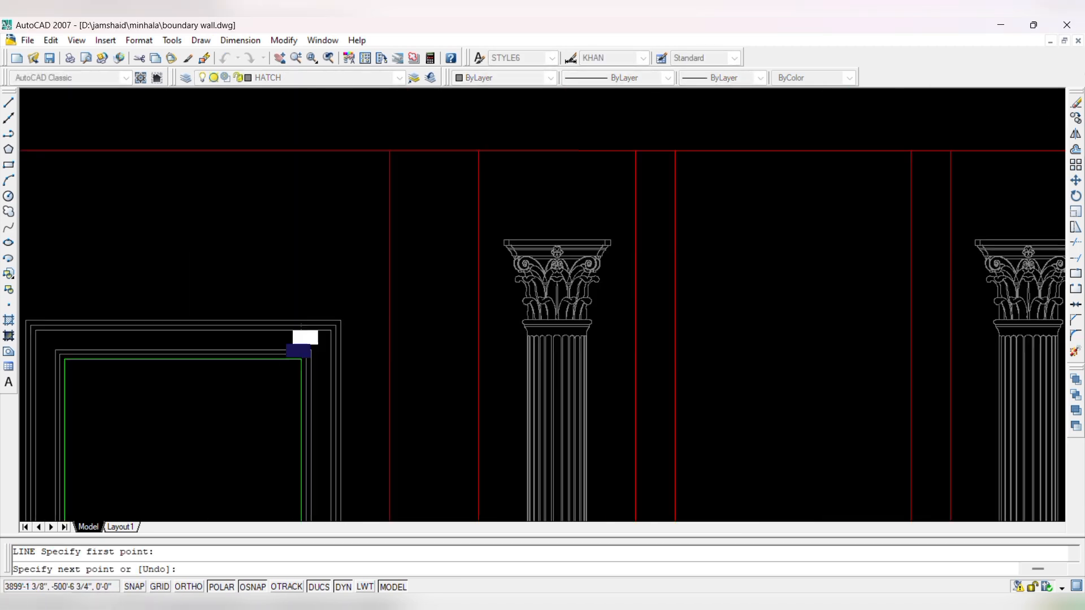
{"action": "scroll", "coordinate": [892, 346], "scroll_direction": "up", "scroll_amount": 2}
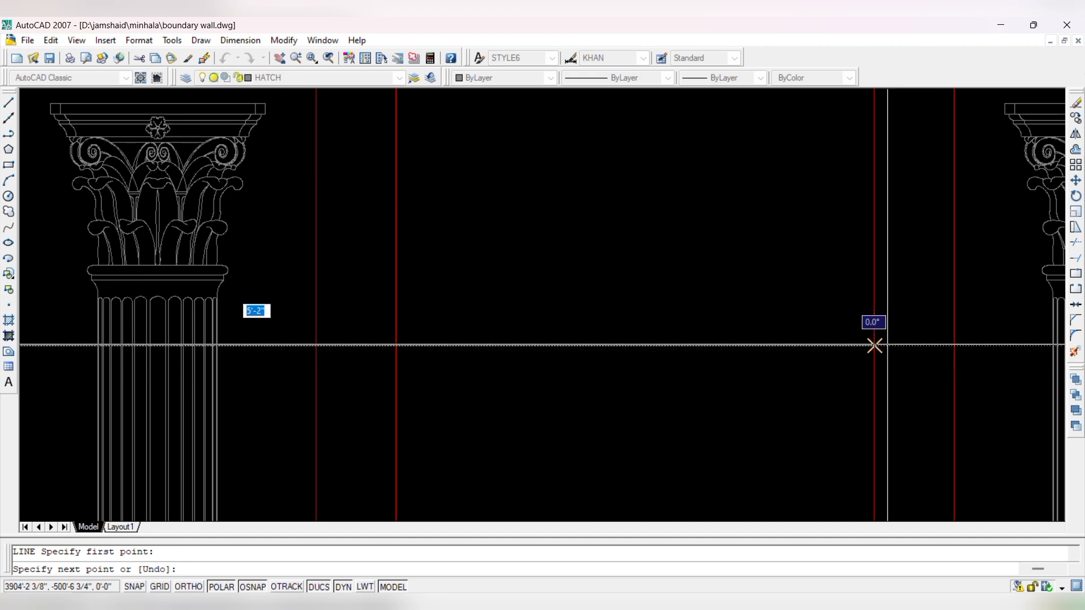
{"action": "left_click", "coordinate": [873, 346]}
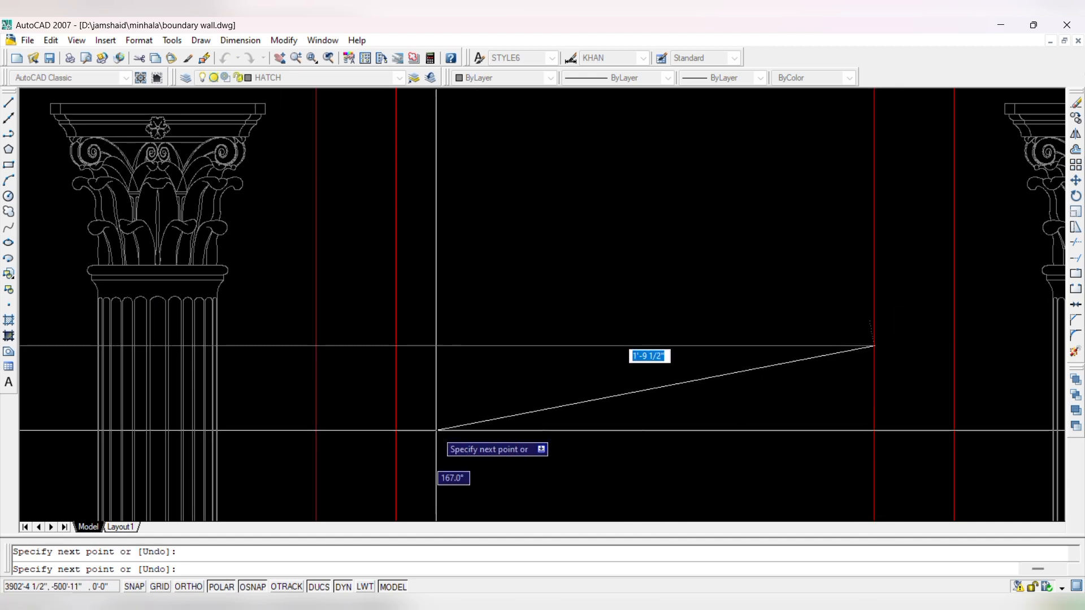
{"action": "key", "text": "Escape"}
- Fillet the horizontal line with the middle panel's inner vertical lines at radius 0 to form a square head
{"action": "type", "text": "f"}
{"action": "key", "text": "Return"}
{"action": "left_click", "coordinate": [397, 369]}
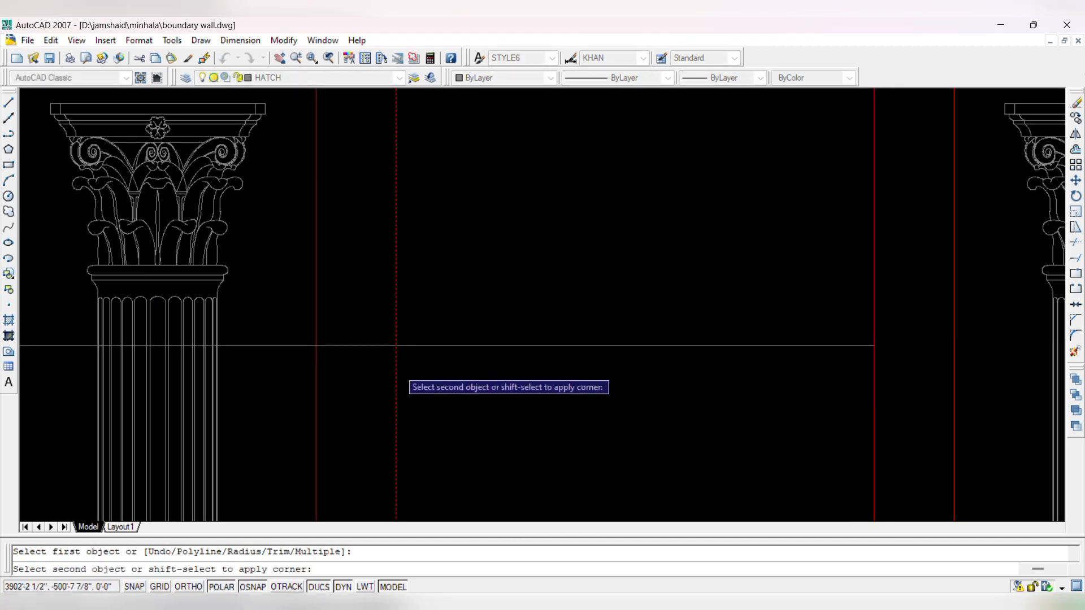
{"action": "left_click", "coordinate": [447, 347]}
{"action": "key", "text": "space"}
{"action": "left_click", "coordinate": [464, 347]}
{"action": "scroll", "coordinate": [875, 383], "scroll_direction": "down", "scroll_amount": 5}
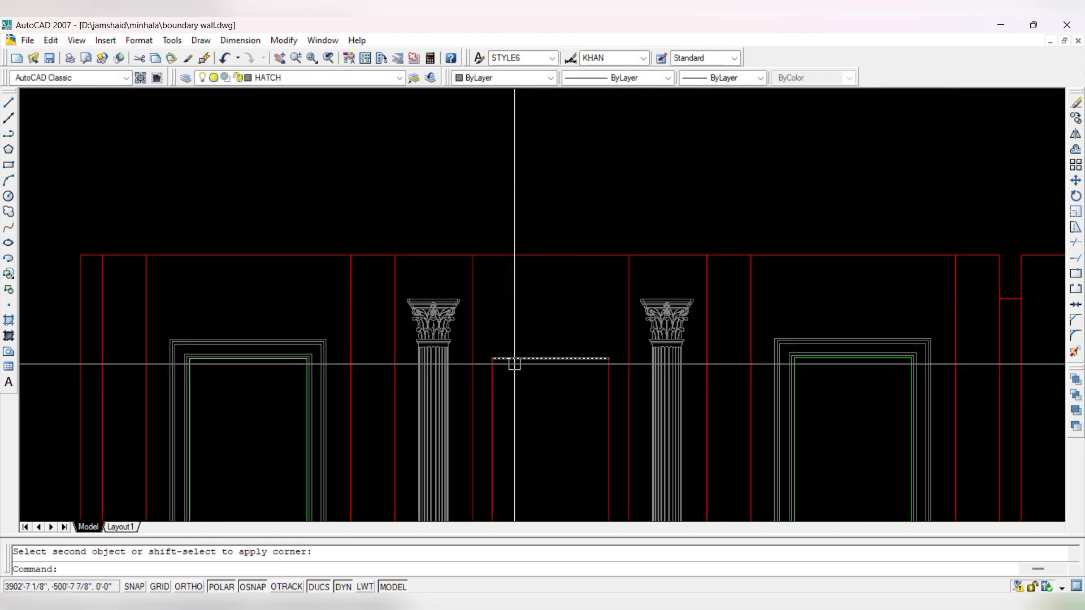
- Fillet the middle panel's two inner vertical lines together to form a semicircular arch on top
{"action": "key", "text": "Escape"}
{"action": "key", "text": "space"}
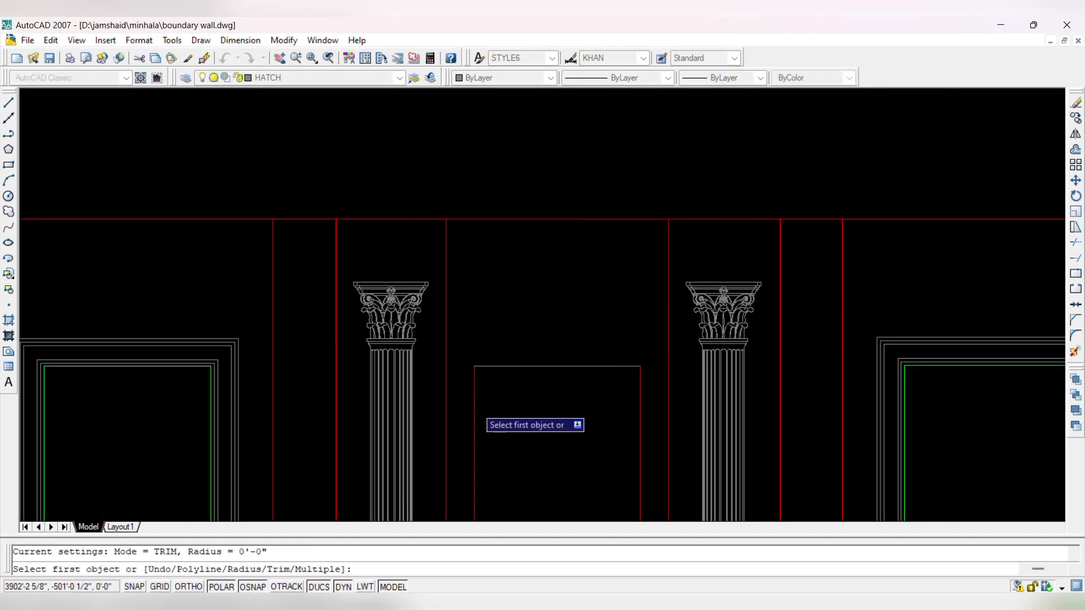
{"action": "scroll", "coordinate": [650, 384], "scroll_direction": "down", "scroll_amount": 5}
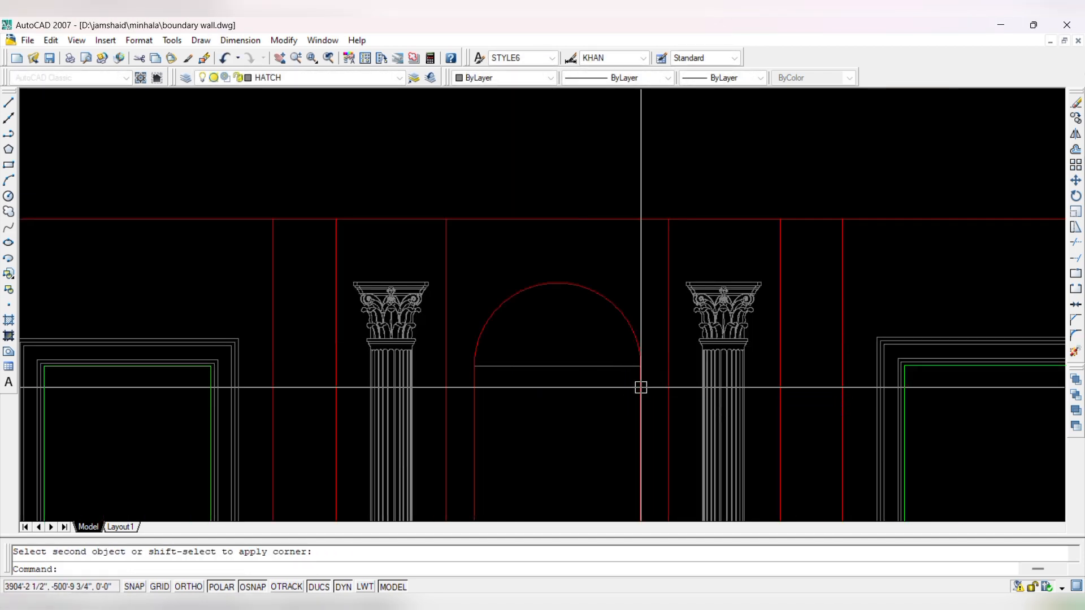
{"action": "key", "text": "Escape"}
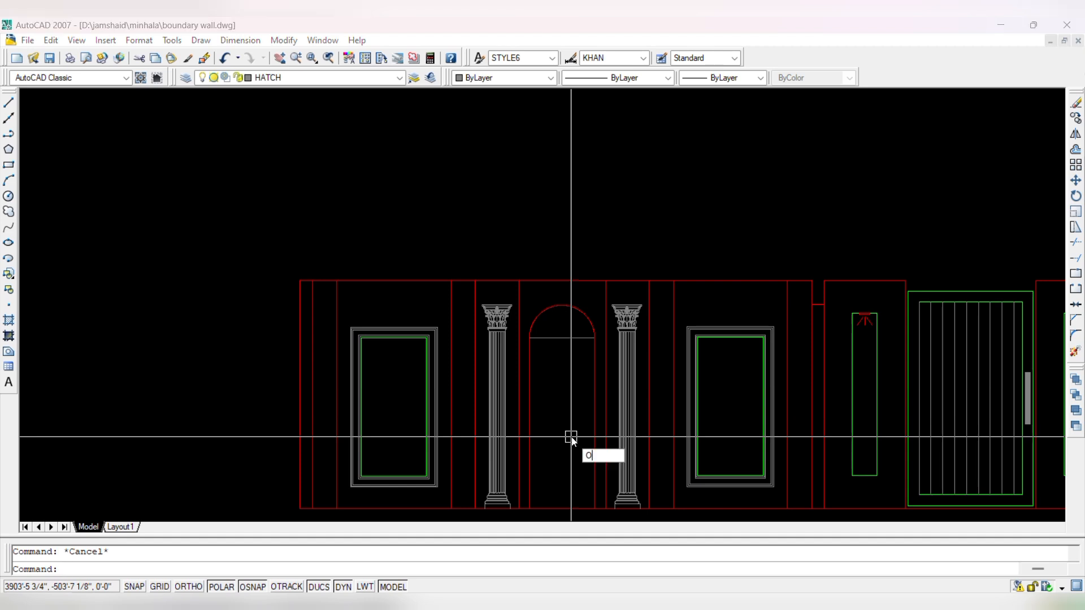
- Offset the wall's ground line upward by 12
{"action": "type", "text": "O"}
{"action": "key", "text": "space"}
{"action": "type", "text": "12"}
{"action": "key", "text": "space"}
{"action": "scroll", "coordinate": [537, 516], "scroll_direction": "up", "scroll_amount": 2}
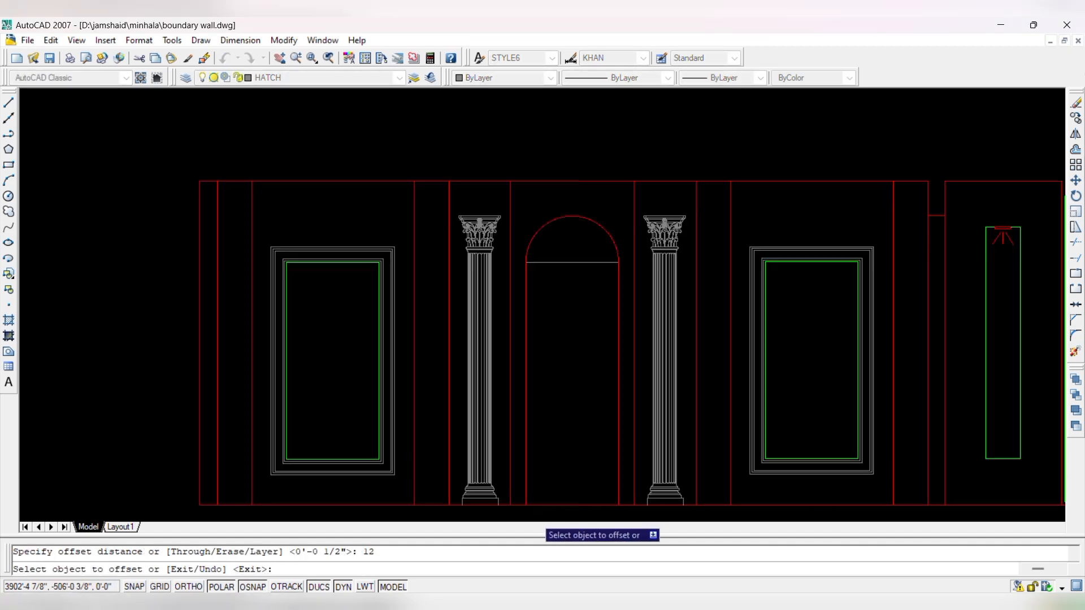
{"action": "left_click", "coordinate": [550, 506]}
{"action": "left_click", "coordinate": [553, 479]}
{"action": "key", "text": "Escape"}
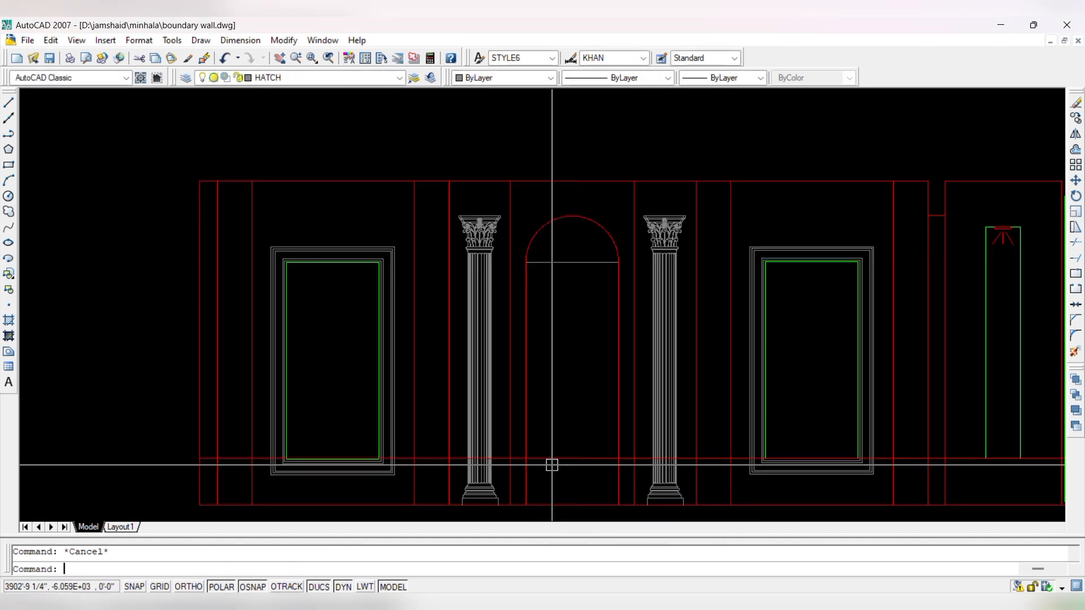
- Fillet the offset ground line with both vertical sides of the arched niche to close its bottom
{"action": "type", "text": "f"}
{"action": "key", "text": "space"}
{"action": "left_click", "coordinate": [557, 457]}
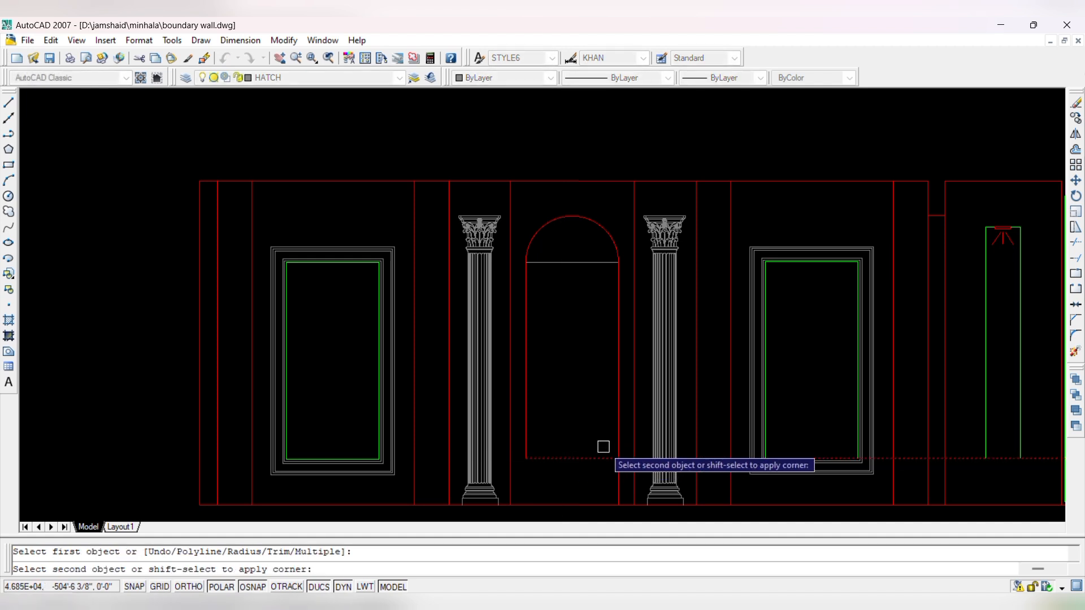
{"action": "left_click", "coordinate": [618, 435]}
{"action": "key", "text": "Escape"}
- Erase the horizontal line at the springing of the middle arch
{"action": "left_click", "coordinate": [572, 261]}
{"action": "key", "text": "Delete"}
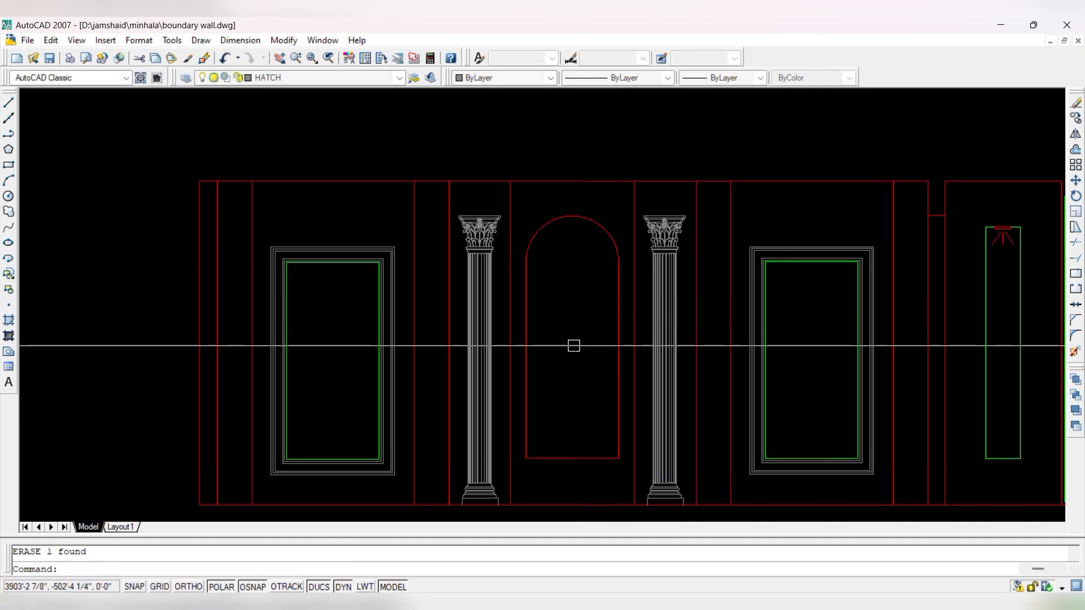
{"action": "key", "text": "Escape"}
- Stretch the upper part of the whole front elevation, including columns, panels and gates, straight down by 12
{"action": "scroll", "coordinate": [605, 371], "scroll_direction": "down", "scroll_amount": 7}
{"action": "scroll", "coordinate": [725, 316], "scroll_direction": "up", "scroll_amount": 8}
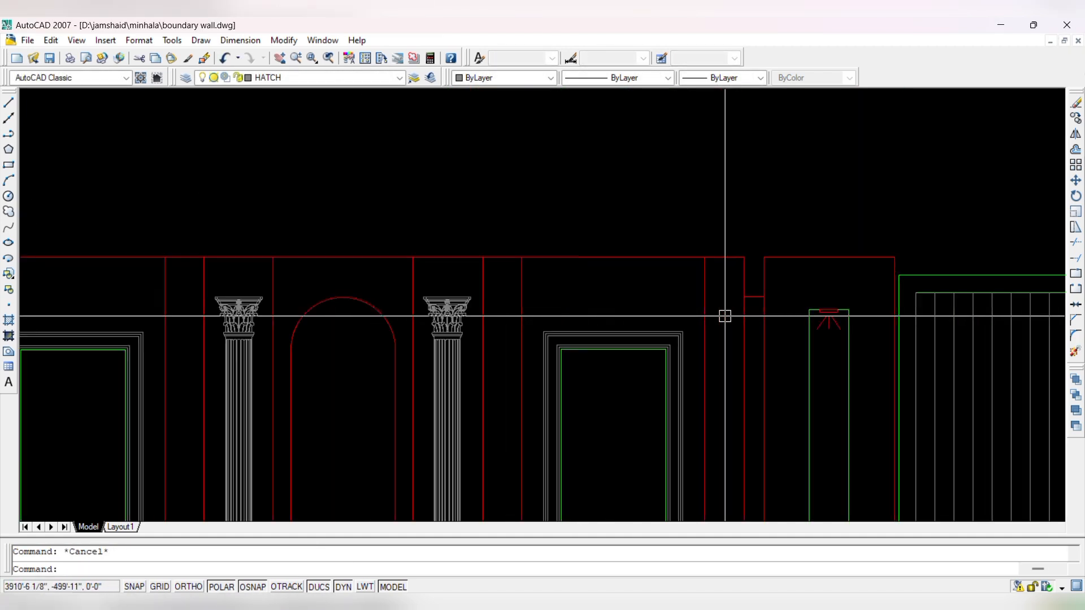
{"action": "scroll", "coordinate": [668, 305], "scroll_direction": "down", "scroll_amount": 5}
{"action": "scroll", "coordinate": [685, 298], "scroll_direction": "up", "scroll_amount": 5}
{"action": "scroll", "coordinate": [673, 254], "scroll_direction": "down", "scroll_amount": 5}
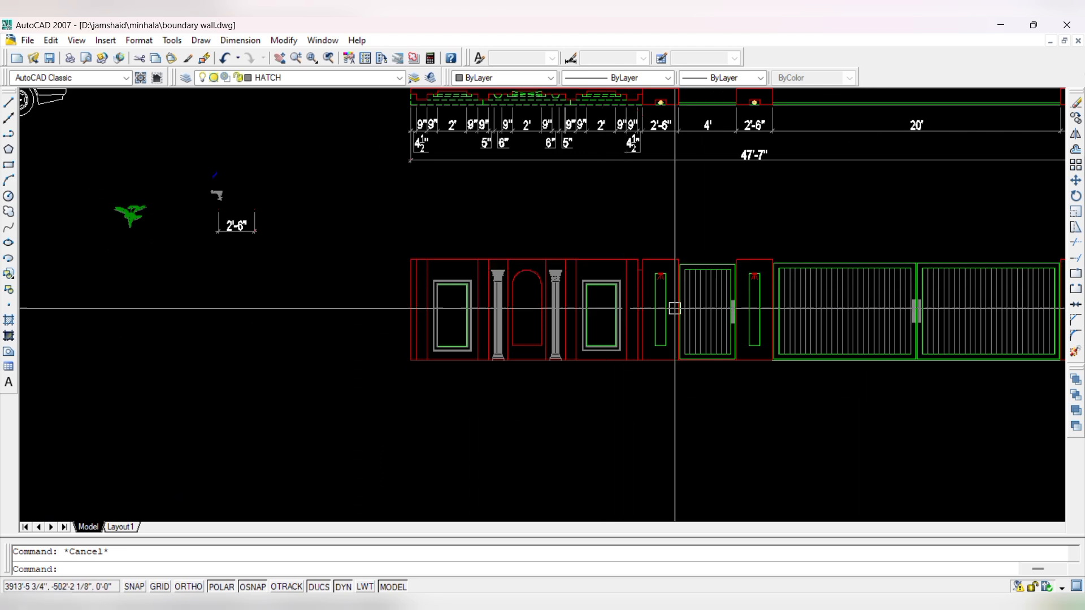
{"action": "scroll", "coordinate": [674, 308], "scroll_direction": "down", "scroll_amount": 3}
{"action": "scroll", "coordinate": [909, 300], "scroll_direction": "up", "scroll_amount": 2}
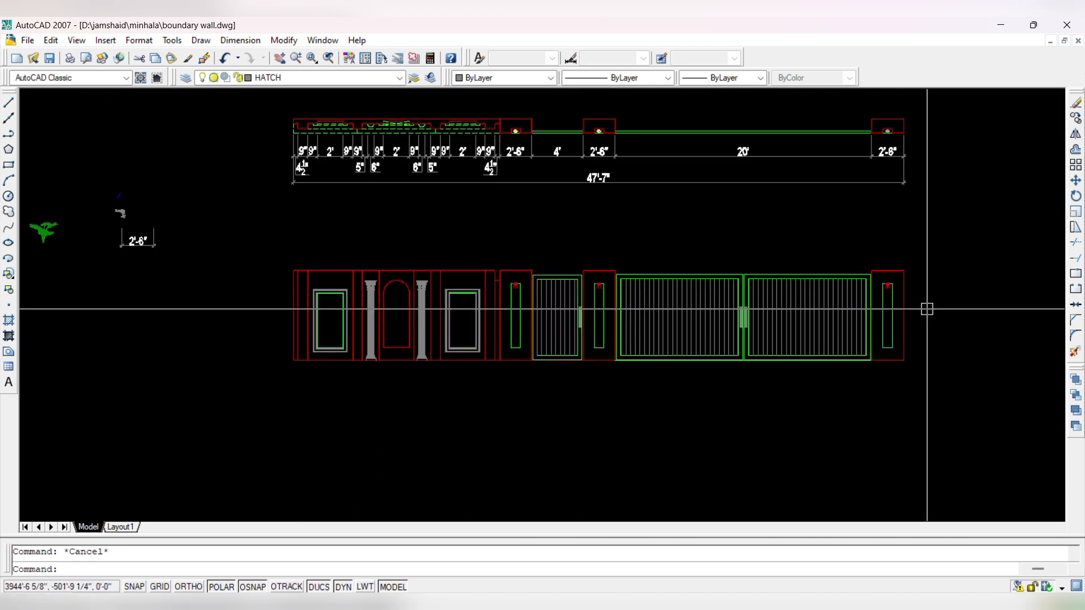
{"action": "left_click", "coordinate": [926, 303]}
{"action": "left_click", "coordinate": [237, 235]}
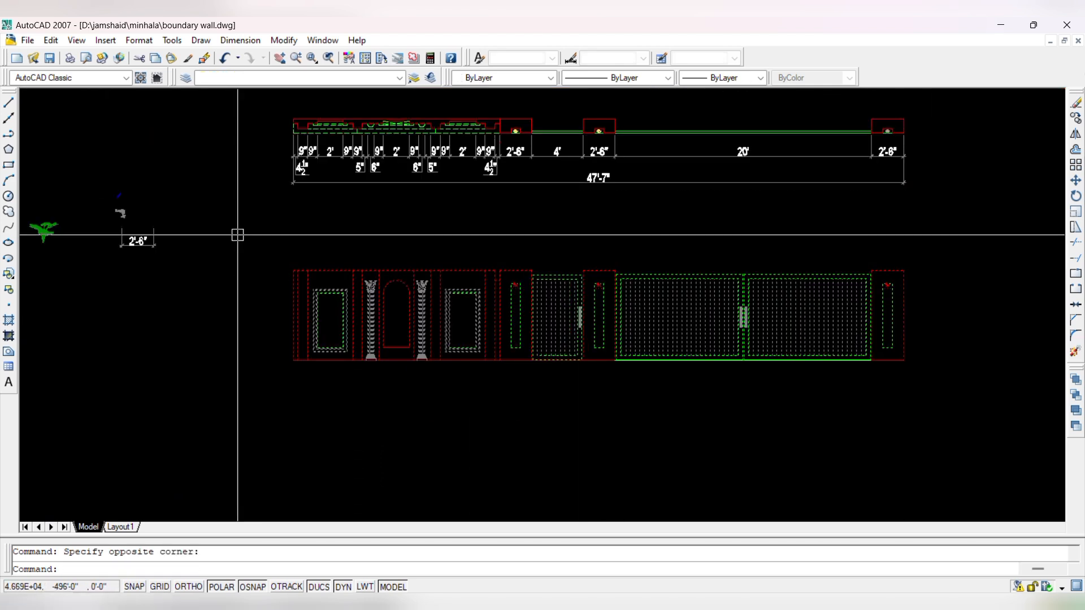
{"action": "type", "text": "s"}
{"action": "key", "text": "Return"}
{"action": "scroll", "coordinate": [257, 319], "scroll_direction": "up", "scroll_amount": 3}
{"action": "left_click", "coordinate": [258, 283]}
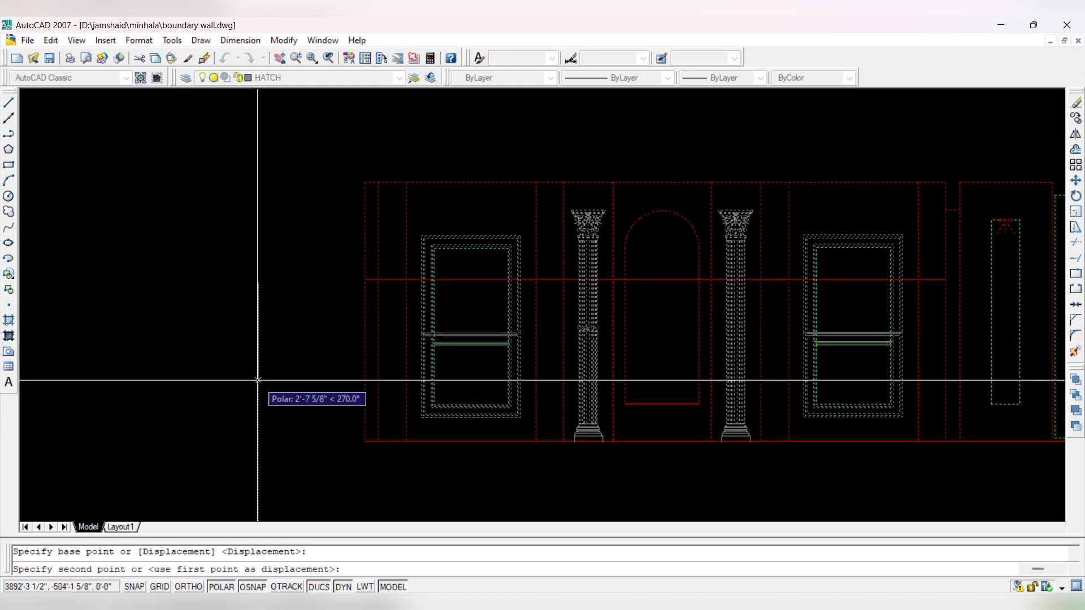
{"action": "type", "text": "12"}
{"action": "key", "text": "Return"}
- Erase the overshooting vertical-line hatch from the right leaf of the main gate
{"action": "scroll", "coordinate": [256, 377], "scroll_direction": "down", "scroll_amount": 5}
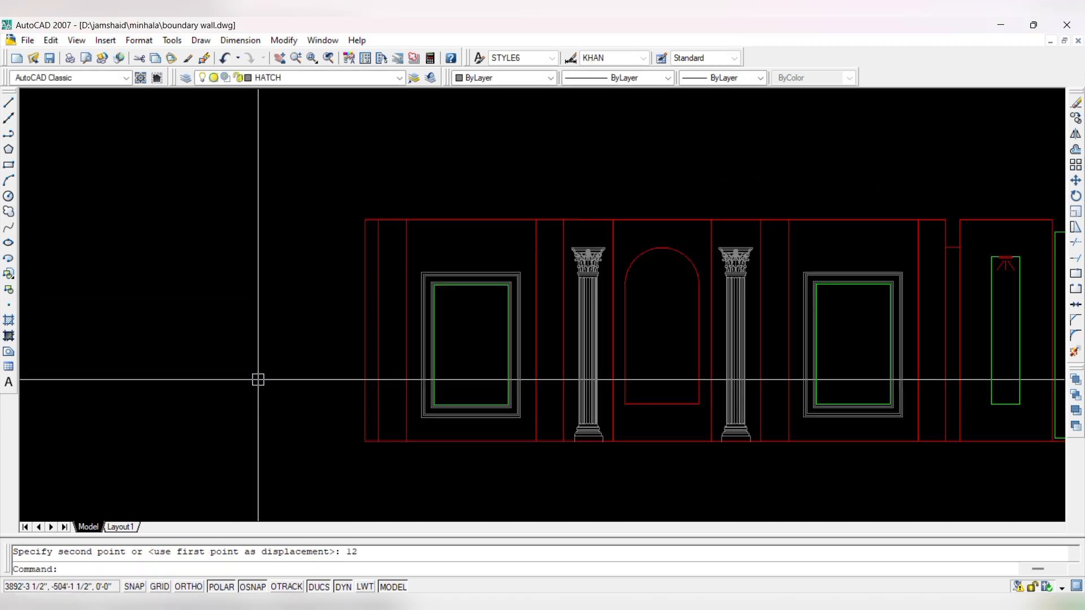
{"action": "scroll", "coordinate": [985, 344], "scroll_direction": "up", "scroll_amount": 3}
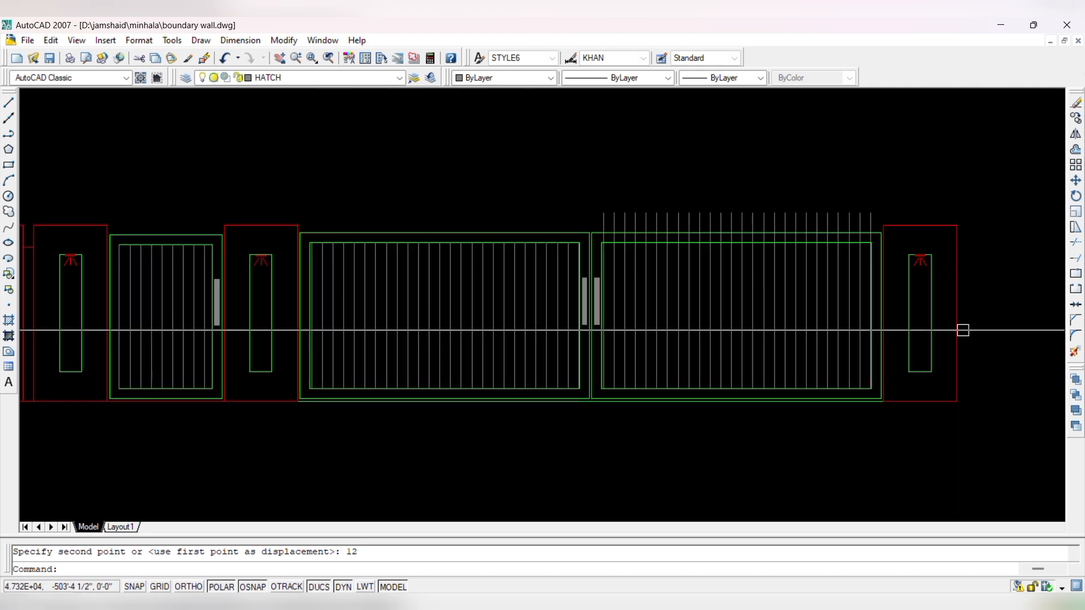
{"action": "scroll", "coordinate": [855, 225], "scroll_direction": "up", "scroll_amount": 2}
{"action": "left_click", "coordinate": [782, 213]}
{"action": "type", "text": "e"}
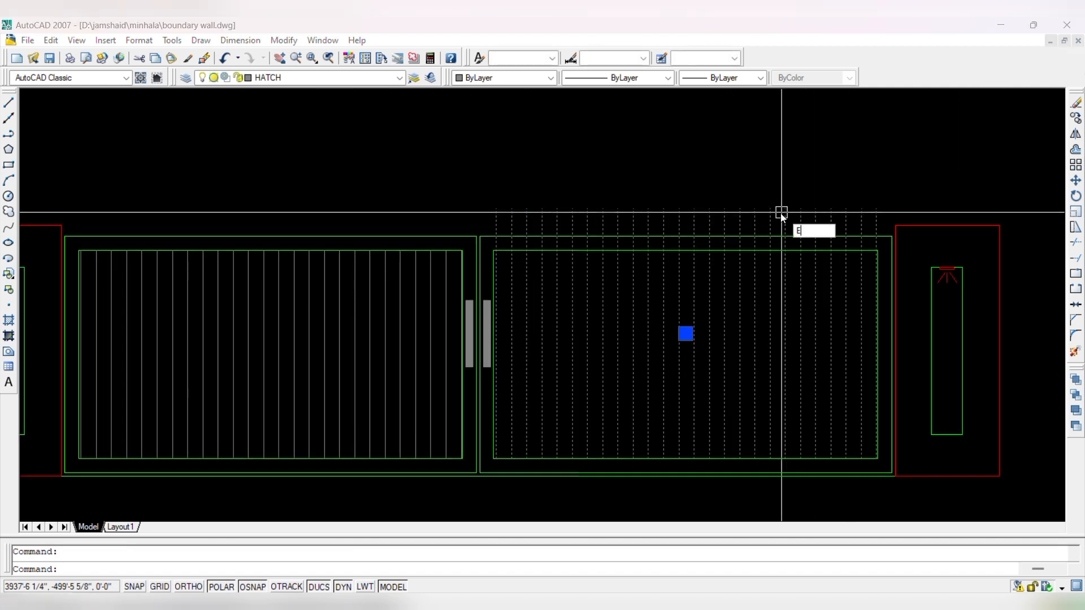
{"action": "key", "text": "Return"}
- Move the two handles at the middle of the main gate straight down by 6
{"action": "left_click", "coordinate": [517, 293]}
{"action": "left_click", "coordinate": [450, 384]}
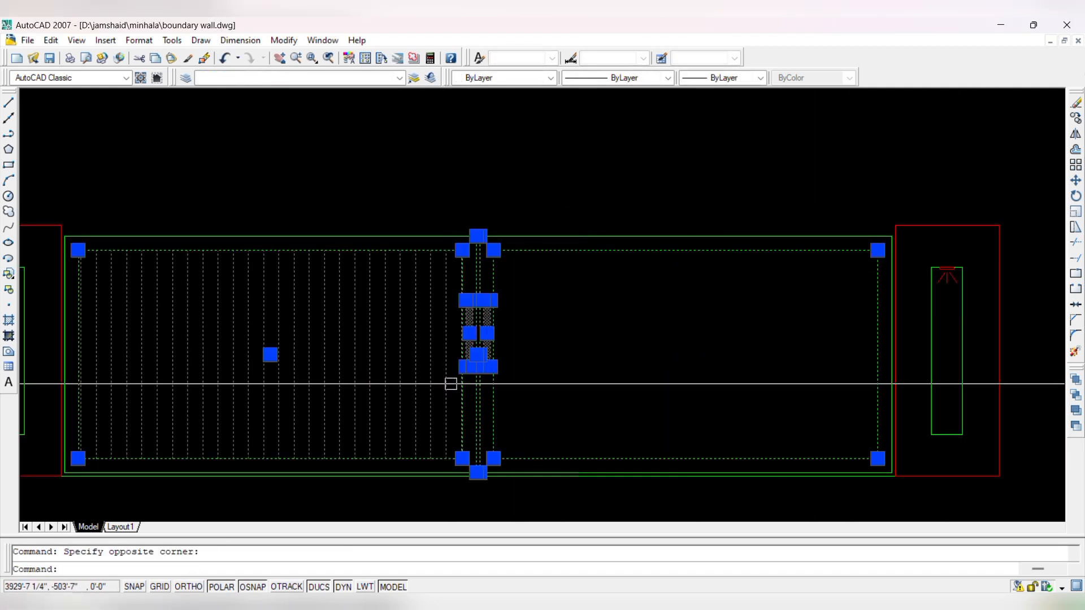
{"action": "type", "text": "m"}
{"action": "key", "text": "Return"}
{"action": "left_click", "coordinate": [642, 382]}
{"action": "type", "text": "6"}
{"action": "key", "text": "Return"}
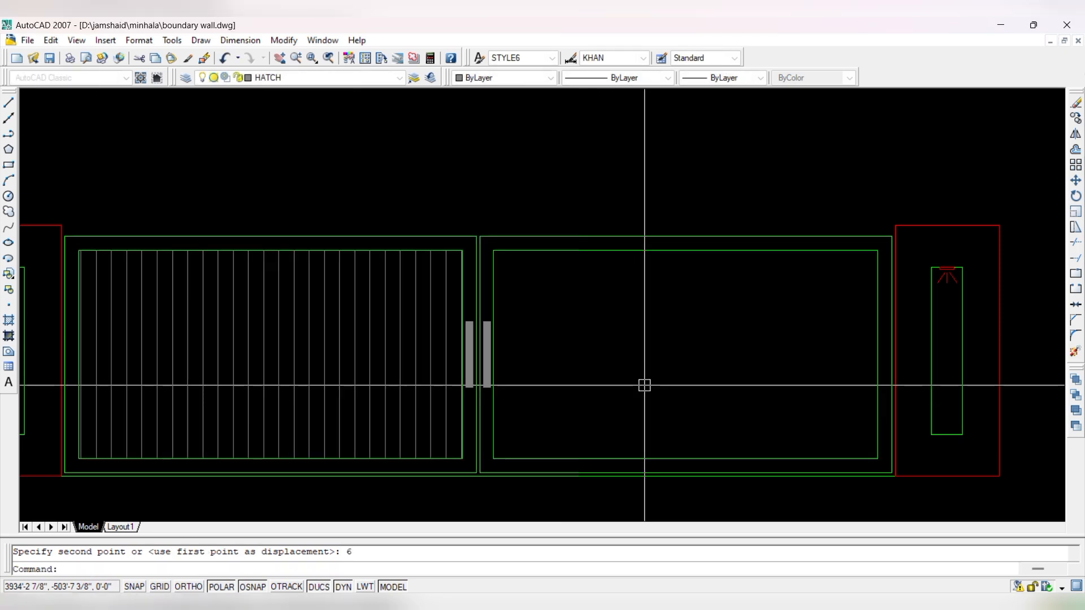
- Copy the vertical-line hatch from the main gate's left leaf into the empty right leaf, aligned at the inner frame corner
{"action": "left_click", "coordinate": [412, 355]}
{"action": "type", "text": "co"}
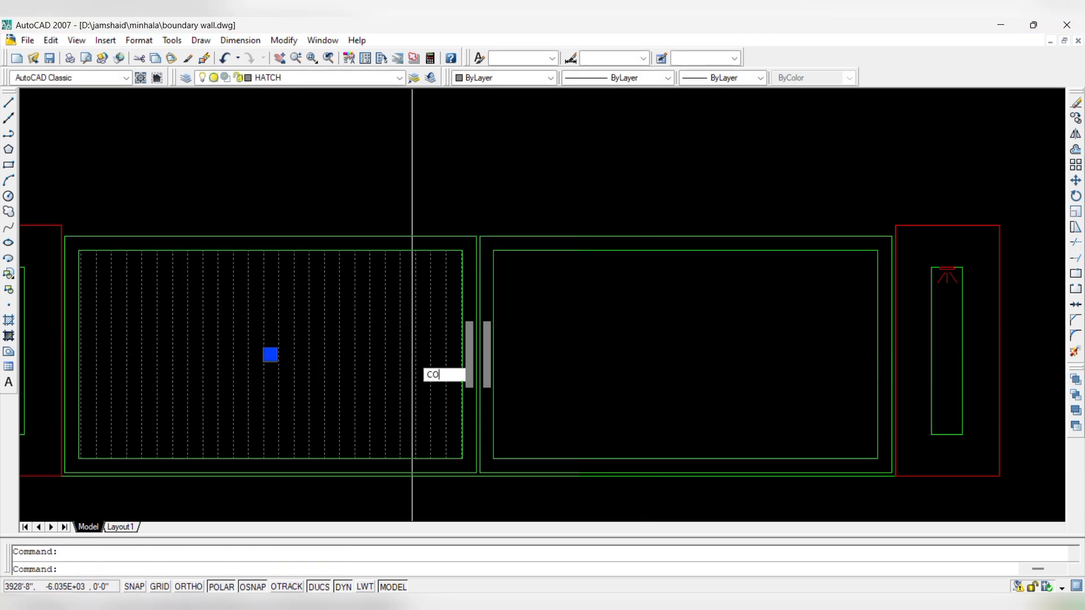
{"action": "key", "text": "Return"}
{"action": "left_click", "coordinate": [463, 250]}
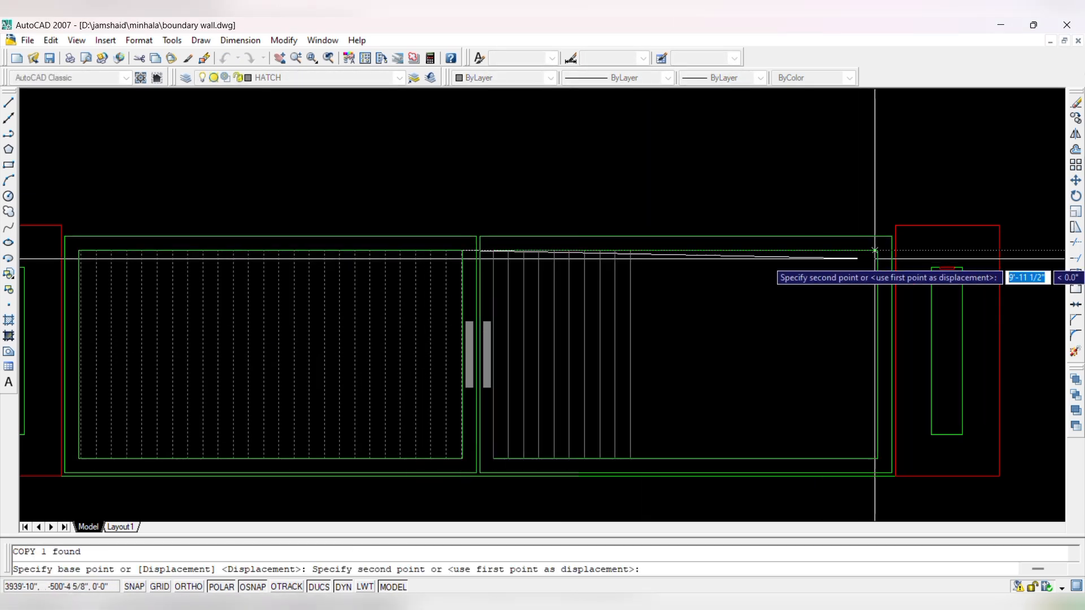
{"action": "scroll", "coordinate": [877, 258], "scroll_direction": "down", "scroll_amount": 3}
{"action": "key", "text": "Escape"}
{"action": "scroll", "coordinate": [634, 375], "scroll_direction": "down", "scroll_amount": 3}
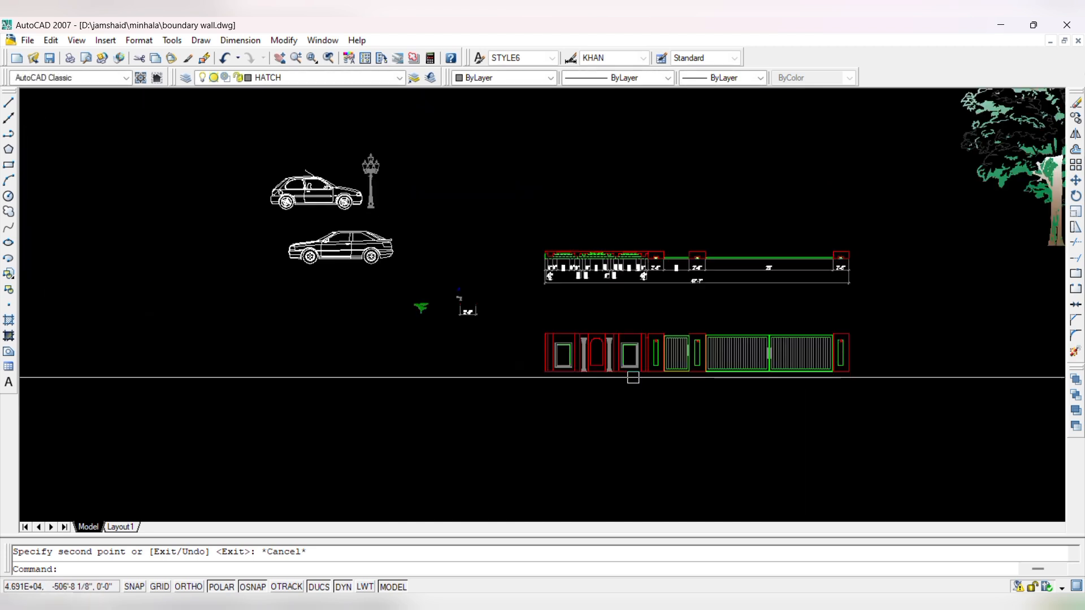
{"action": "scroll", "coordinate": [607, 344], "scroll_direction": "up", "scroll_amount": 5}
{"action": "scroll", "coordinate": [608, 344], "scroll_direction": "up", "scroll_amount": 2}
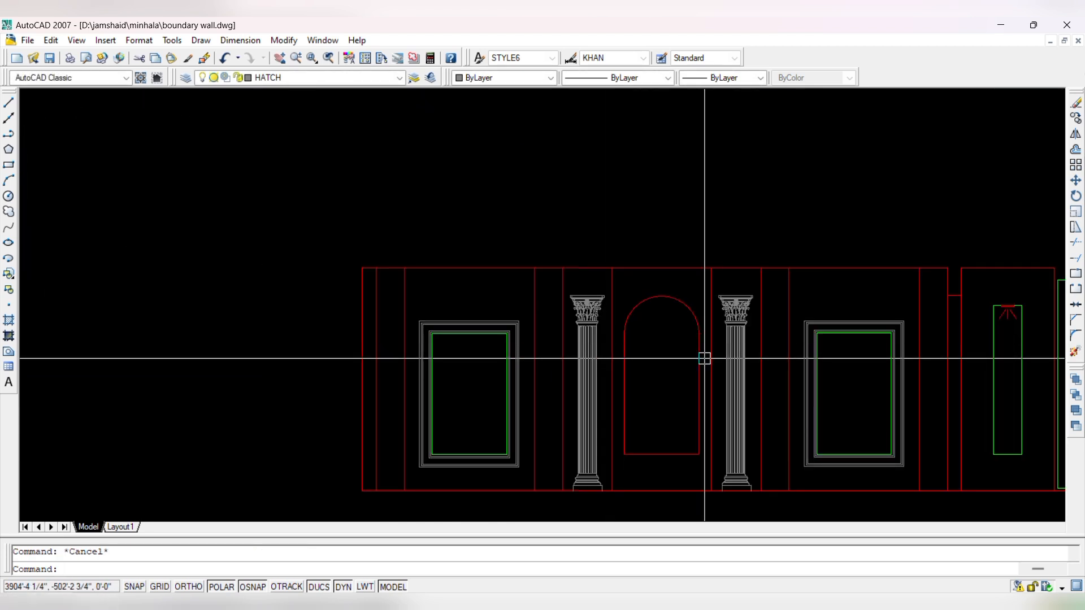
{"action": "type", "text": "h"}
{"action": "key", "text": "Return"}
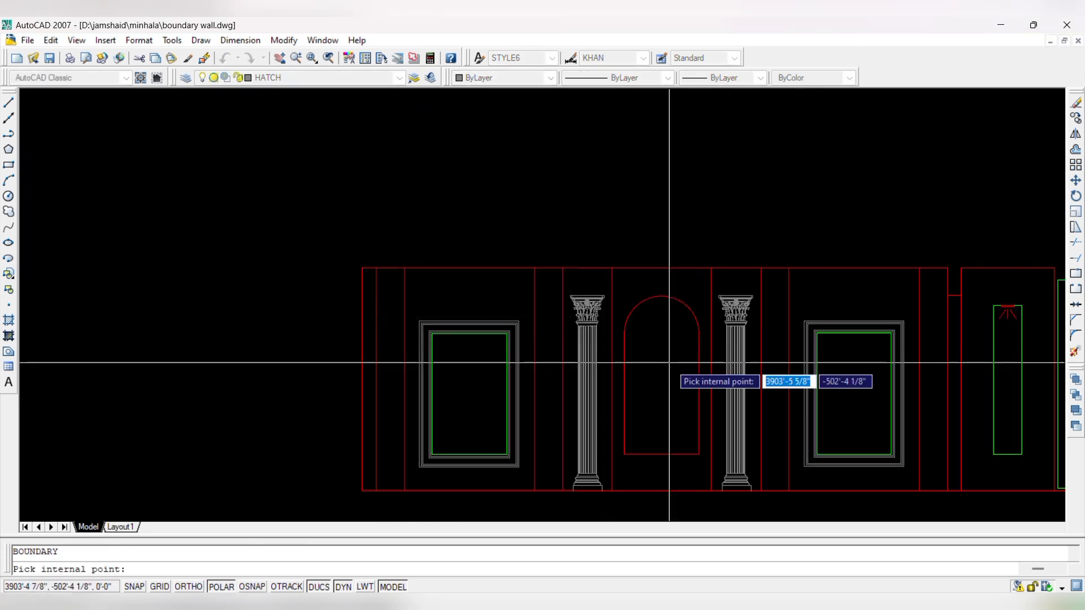
{"action": "left_click", "coordinate": [666, 362]}
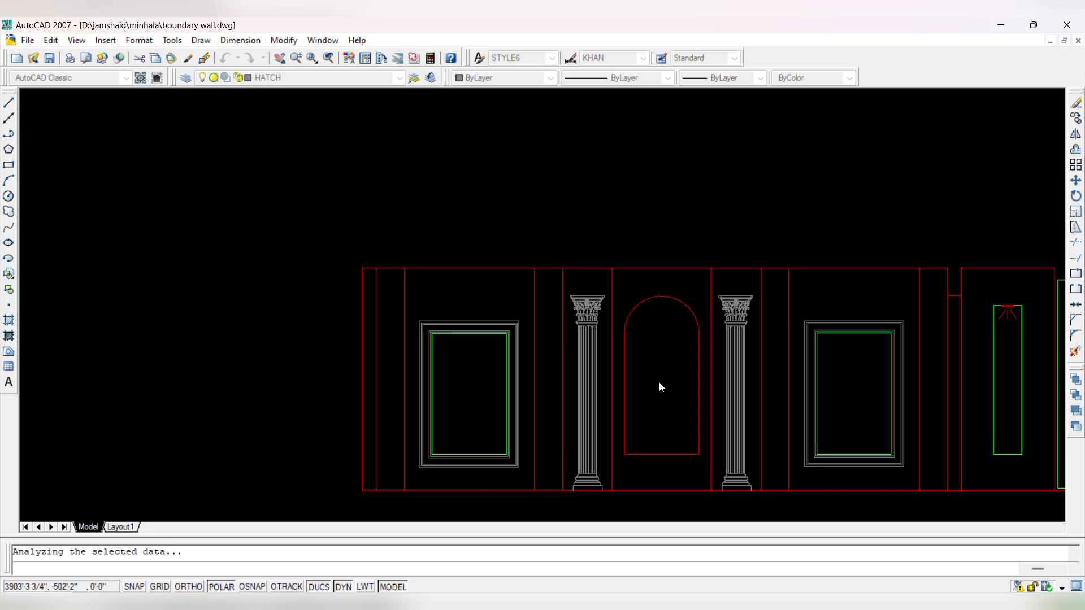
{"action": "key", "text": "Escape"}
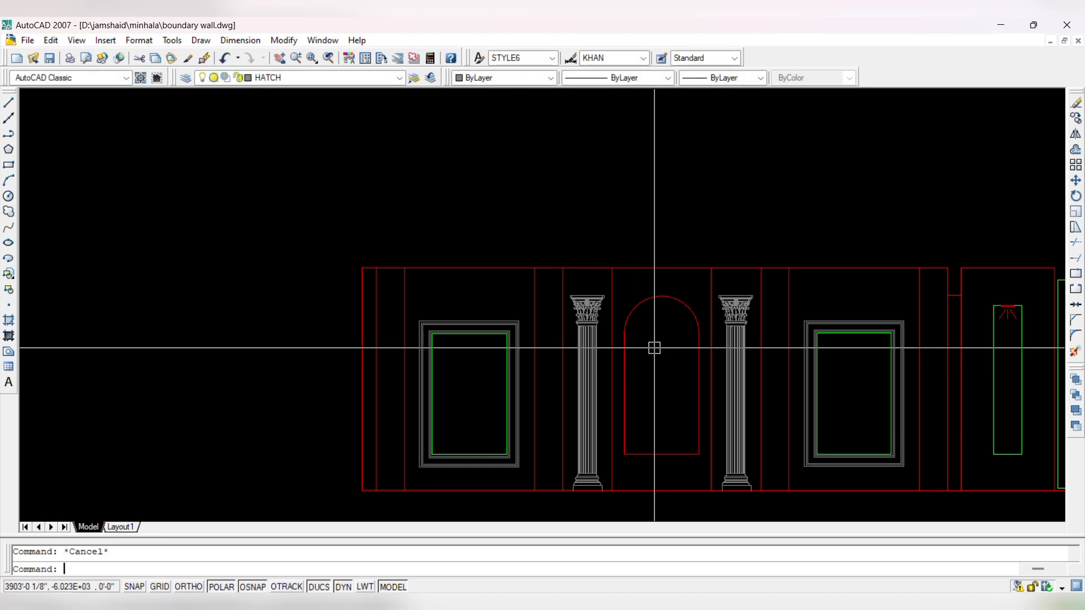
{"action": "scroll", "coordinate": [677, 330], "scroll_direction": "up", "scroll_amount": 5}
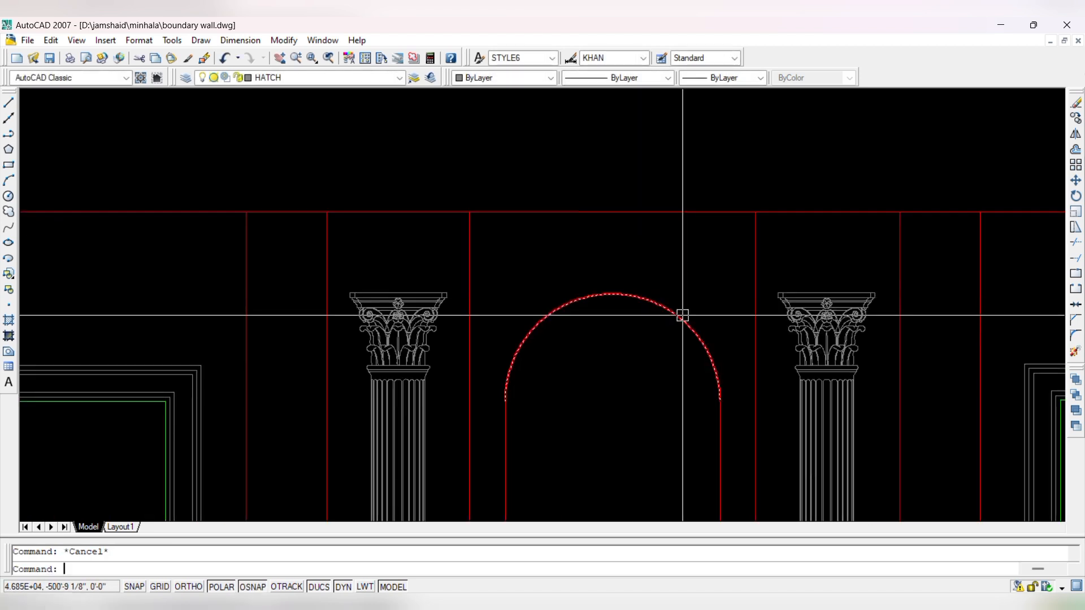
{"action": "type", "text": "B"}
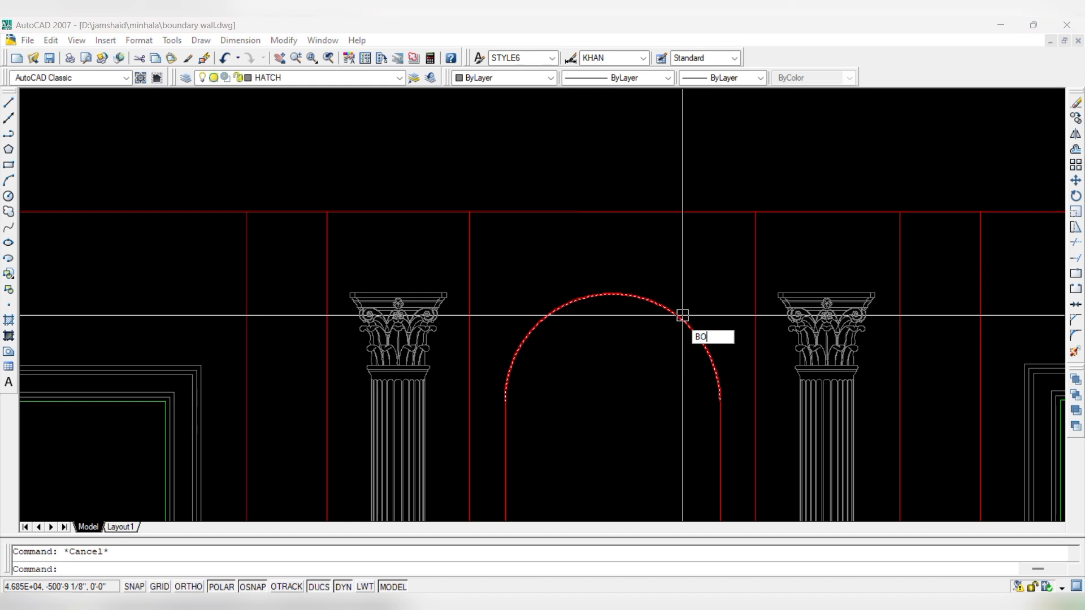
{"action": "type", "text": "O"}
{"action": "key", "text": "Return"}
{"action": "scroll", "coordinate": [627, 390], "scroll_direction": "down", "scroll_amount": 4}
{"action": "scroll", "coordinate": [632, 394], "scroll_direction": "up", "scroll_amount": 1}
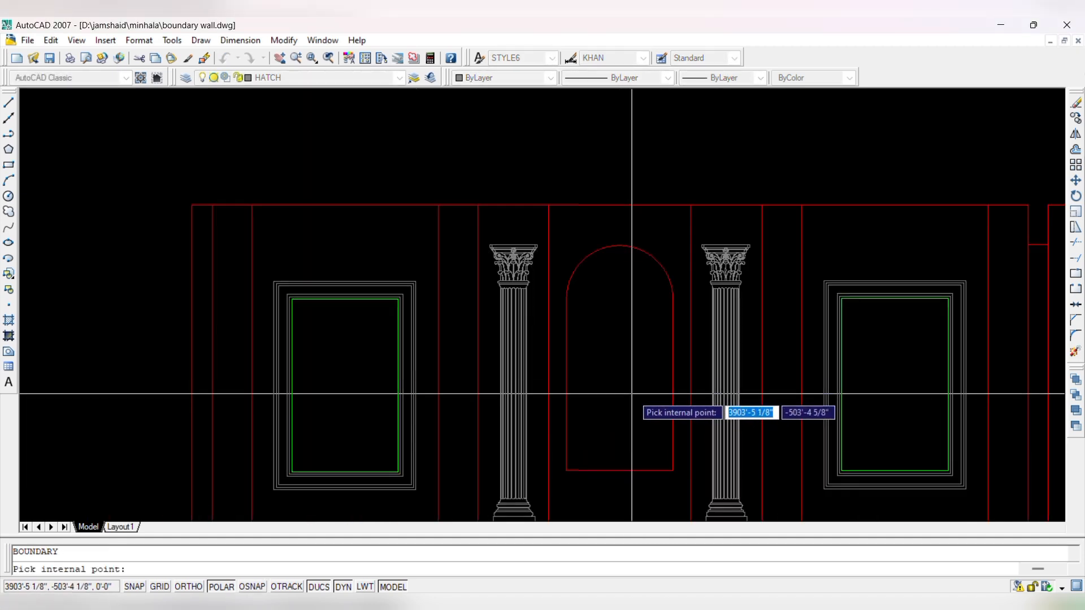
{"action": "key", "text": "Escape"}
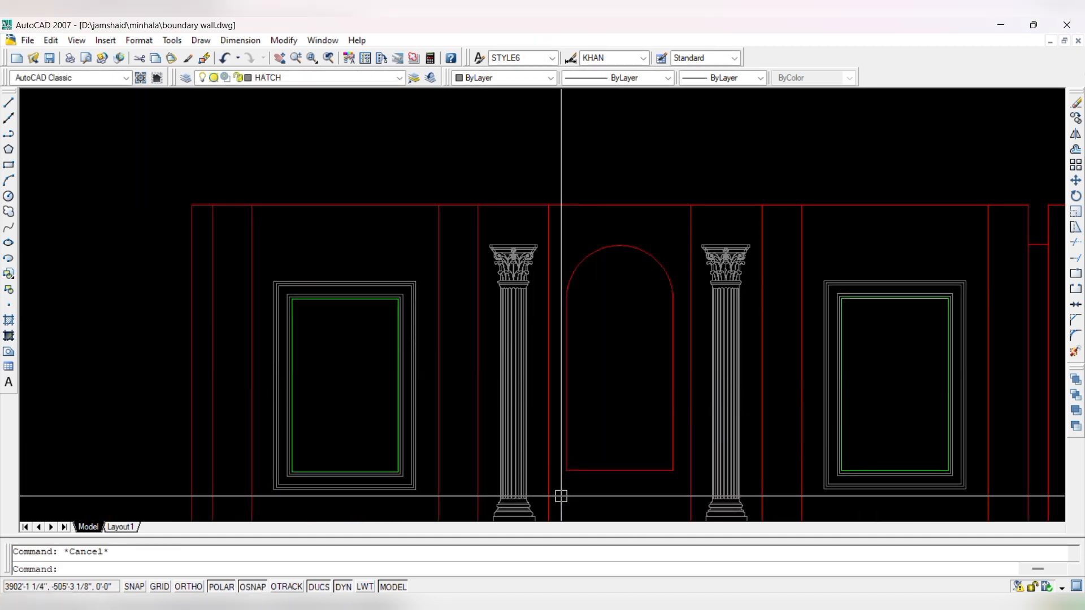
- Copy the arched niche outline to the empty space left of the wall elevation
{"action": "left_click", "coordinate": [683, 220]}
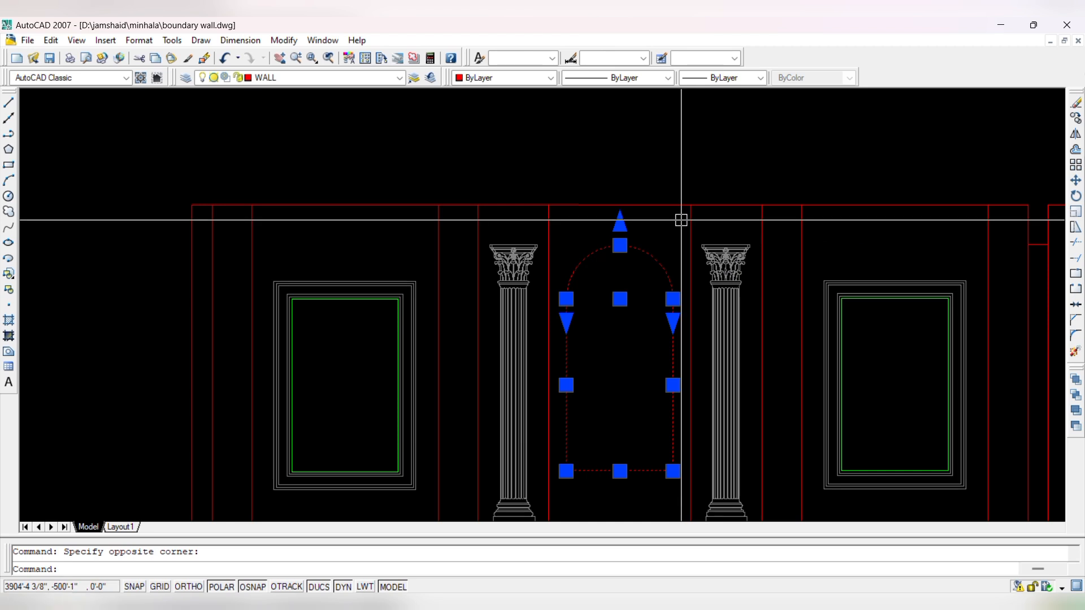
{"action": "type", "text": "CO"}
{"action": "key", "text": "Return"}
{"action": "left_click", "coordinate": [611, 339]}
{"action": "scroll", "coordinate": [774, 338], "scroll_direction": "down", "scroll_amount": 4}
{"action": "scroll", "coordinate": [503, 359], "scroll_direction": "up", "scroll_amount": 3}
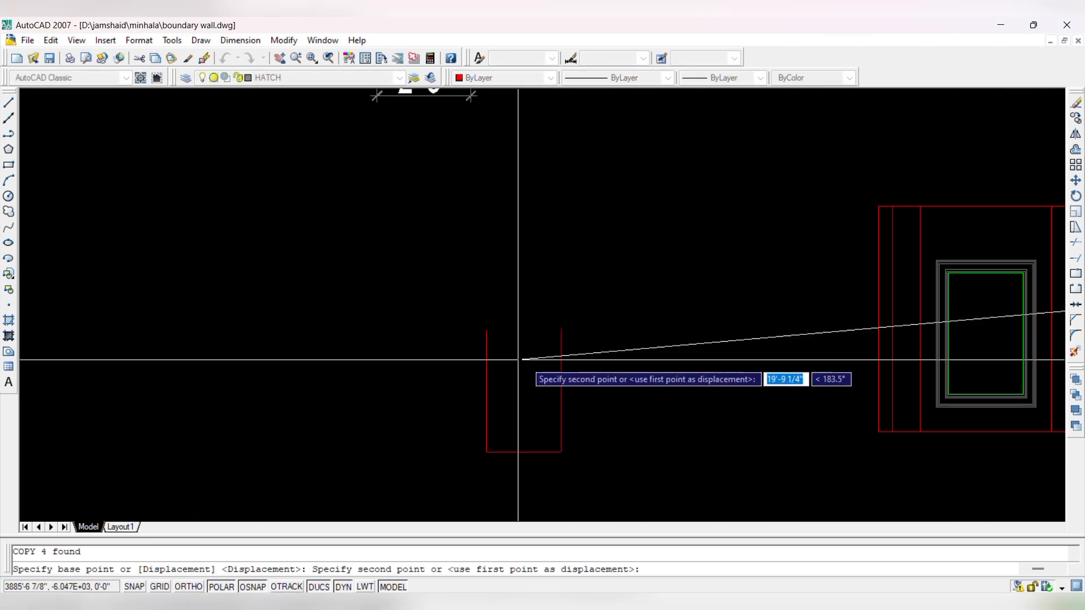
{"action": "key", "text": "Escape"}
- Create a closed boundary polyline inside the copied arch outline
{"action": "type", "text": "bo"}
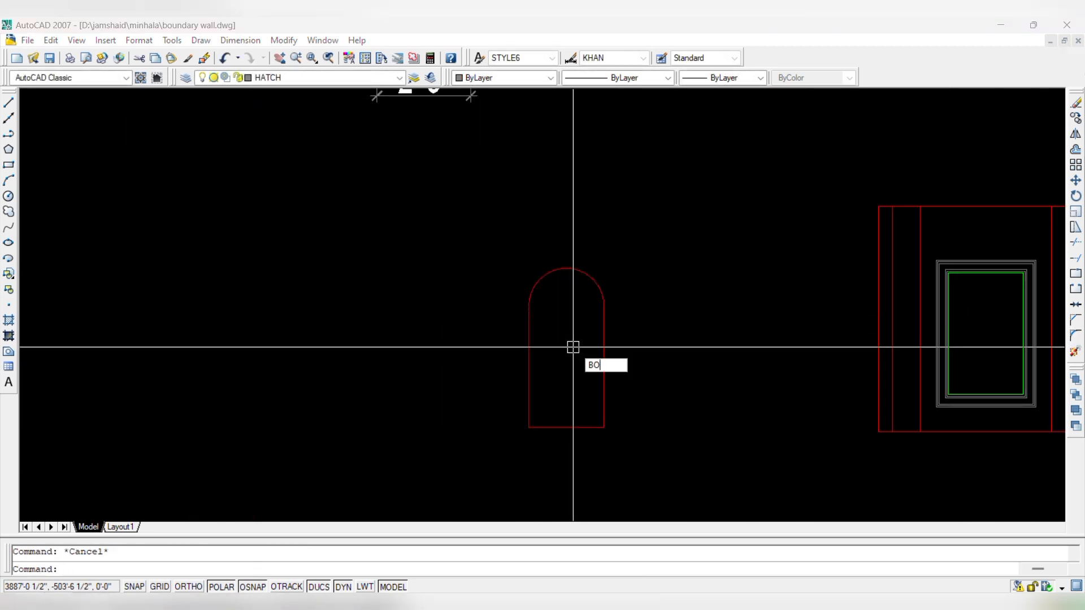
{"action": "key", "text": "Return"}
{"action": "left_click", "coordinate": [390, 136]}
{"action": "left_click", "coordinate": [573, 339]}
{"action": "key", "text": "Return"}
- Erase the leftover red segments around the copied arch and the original red niche outline in the wall
{"action": "left_click", "coordinate": [603, 323]}
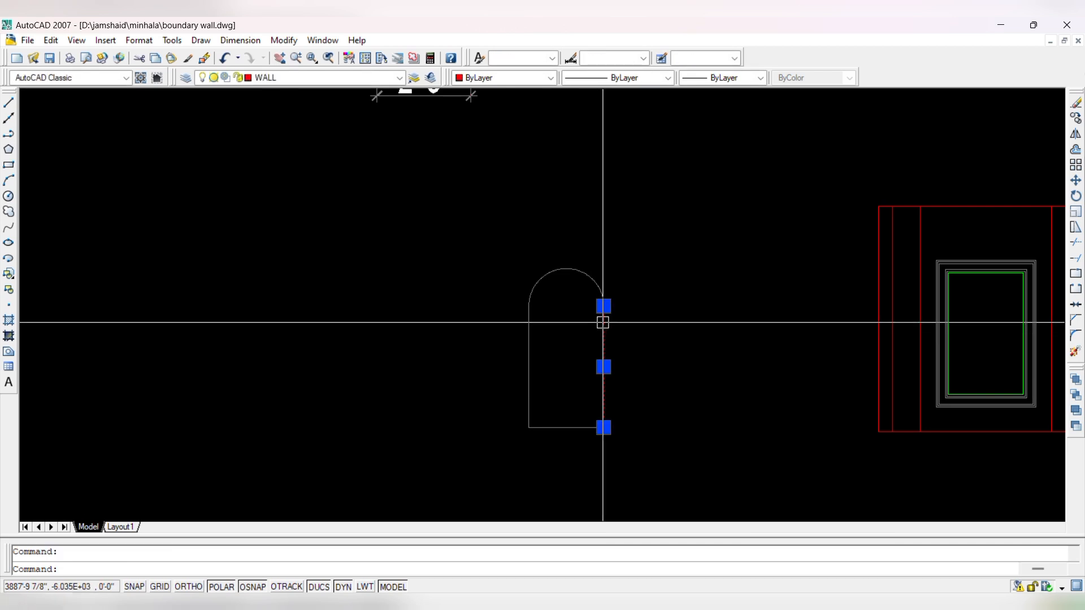
{"action": "key", "text": "Delete"}
{"action": "scroll", "coordinate": [608, 370], "scroll_direction": "down", "scroll_amount": 5}
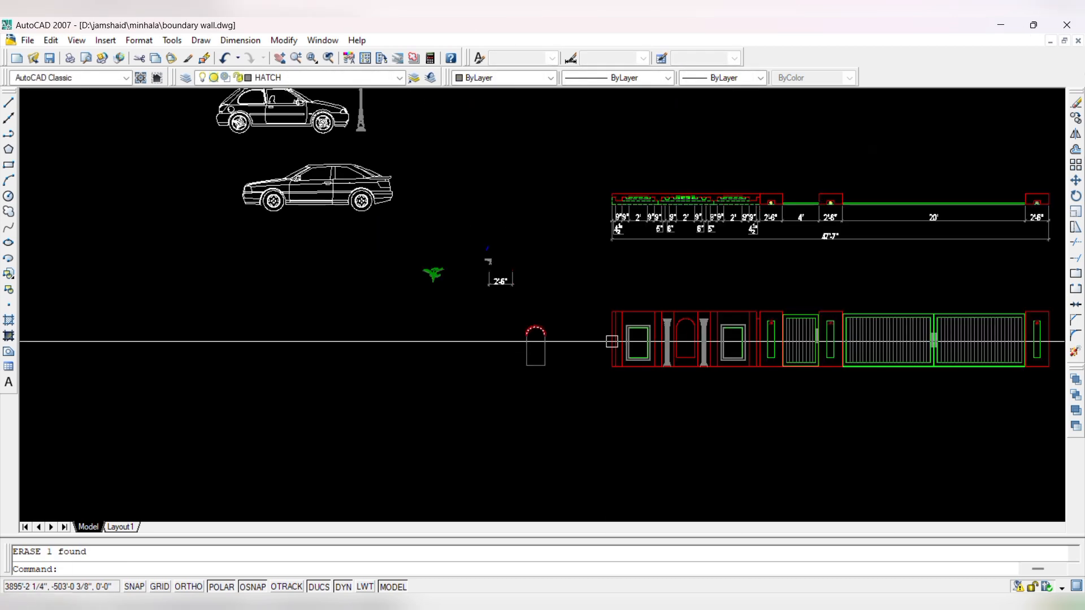
{"action": "scroll", "coordinate": [685, 346], "scroll_direction": "up", "scroll_amount": 5}
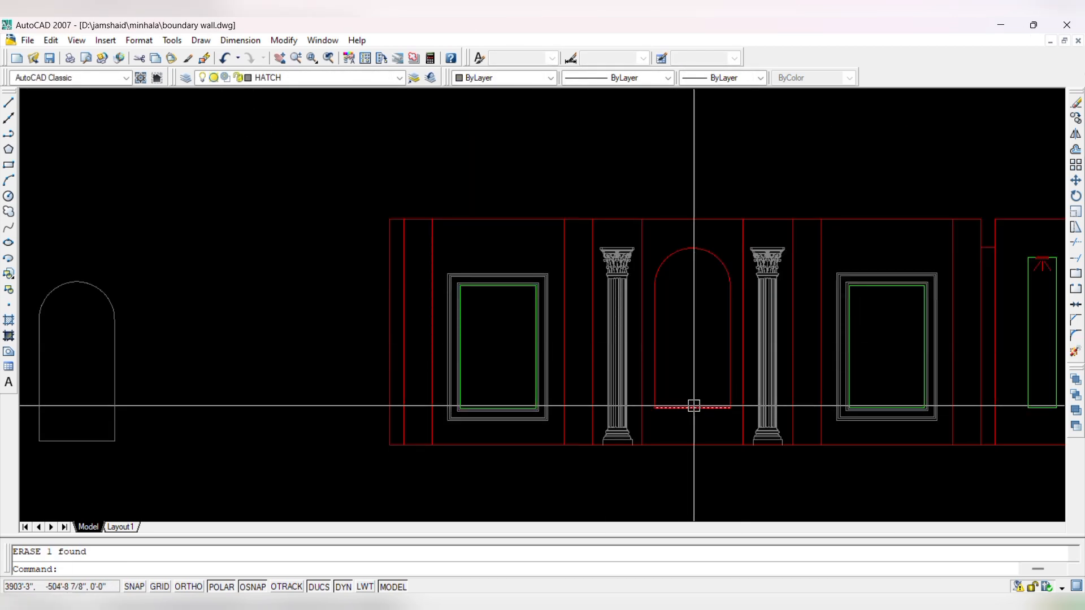
{"action": "key", "text": "Delete"}
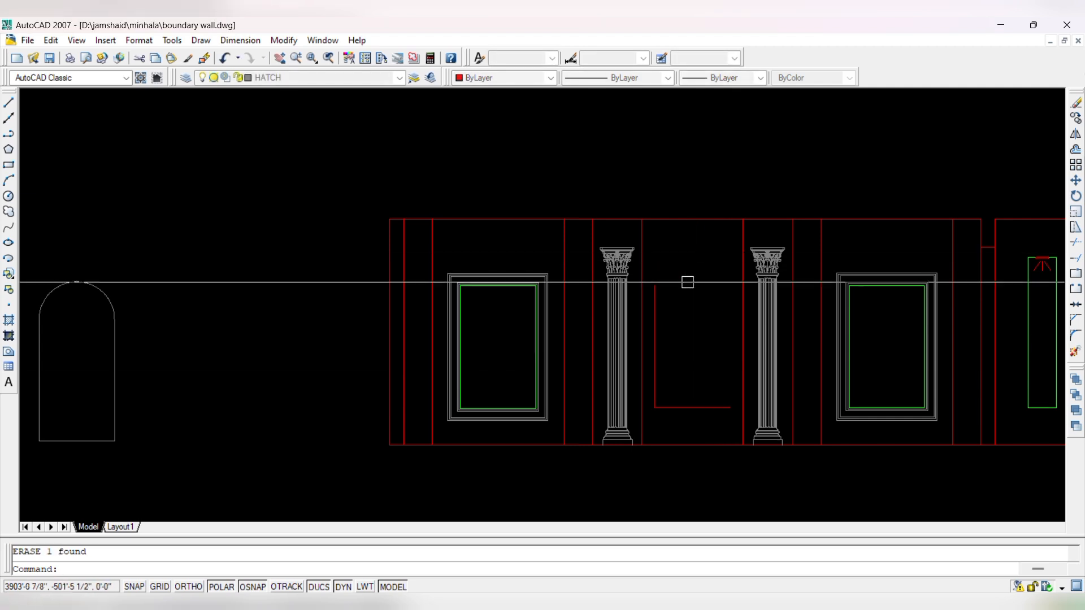
- Move the closed arch polyline by its lower corner into the original niche position between the two columns
{"action": "scroll", "coordinate": [660, 297], "scroll_direction": "down", "scroll_amount": 5}
{"action": "scroll", "coordinate": [527, 359], "scroll_direction": "up", "scroll_amount": 5}
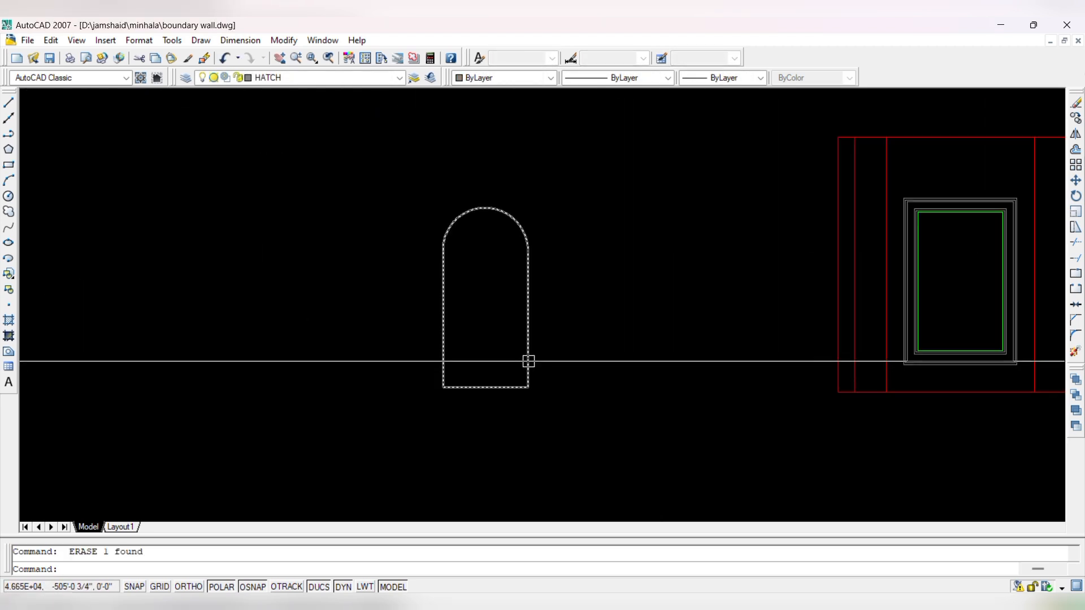
{"action": "left_click", "coordinate": [528, 358]}
{"action": "type", "text": "m"}
{"action": "key", "text": "Return"}
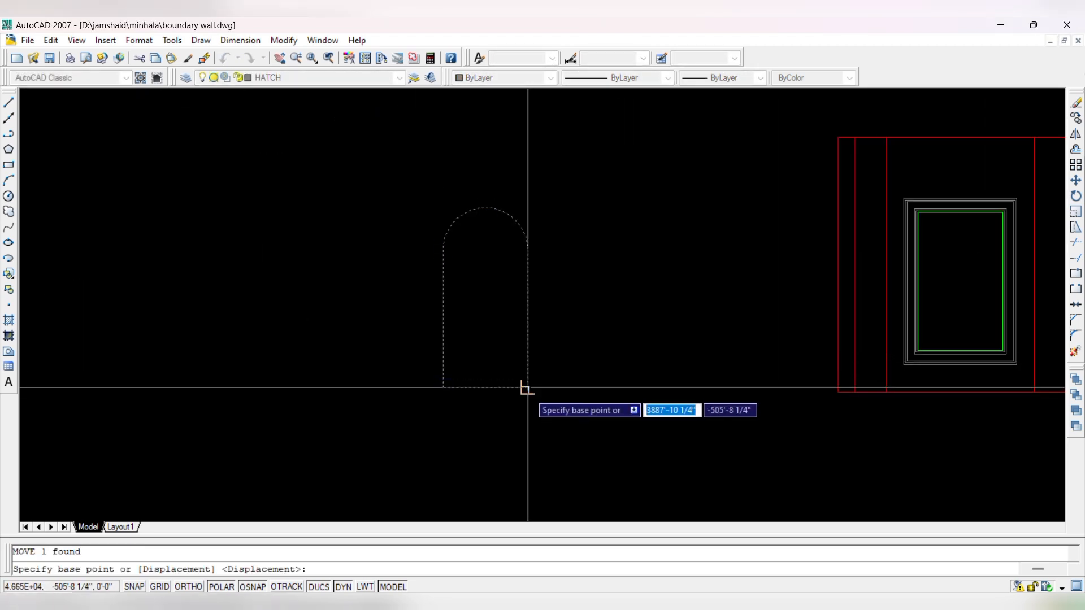
{"action": "scroll", "coordinate": [527, 388], "scroll_direction": "down", "scroll_amount": 3}
{"action": "scroll", "coordinate": [714, 364], "scroll_direction": "up", "scroll_amount": 5}
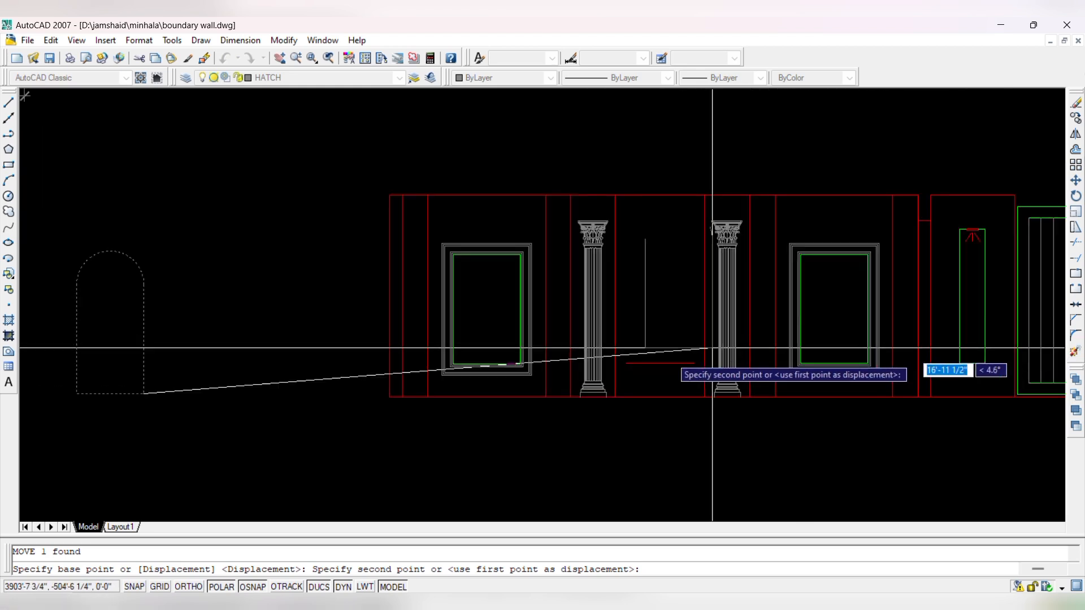
{"action": "key", "text": "Escape"}
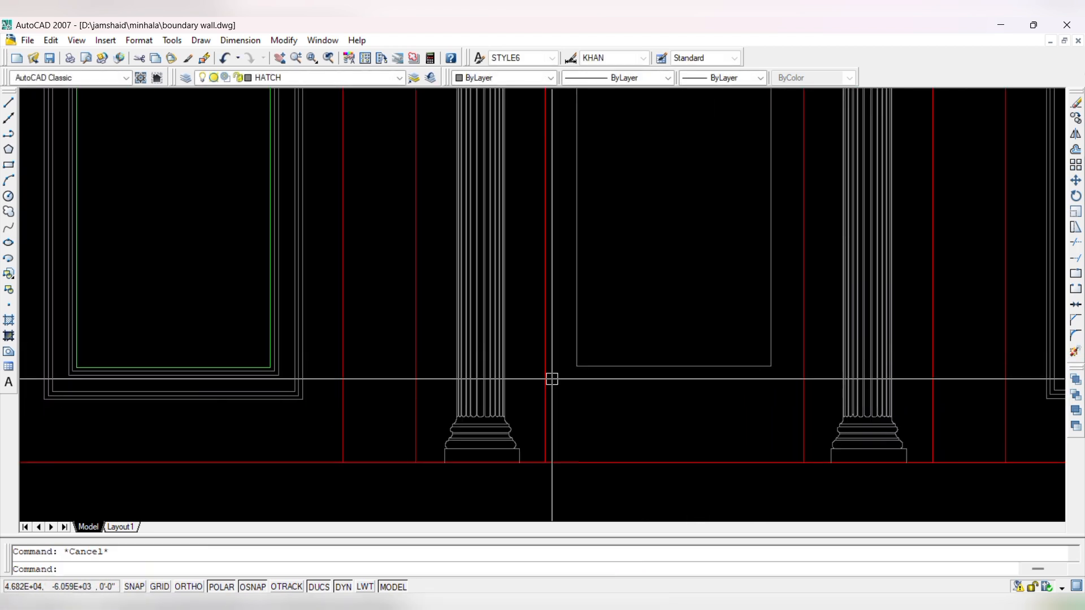
{"action": "left_click", "coordinate": [796, 337]}
{"action": "key", "text": "Delete"}
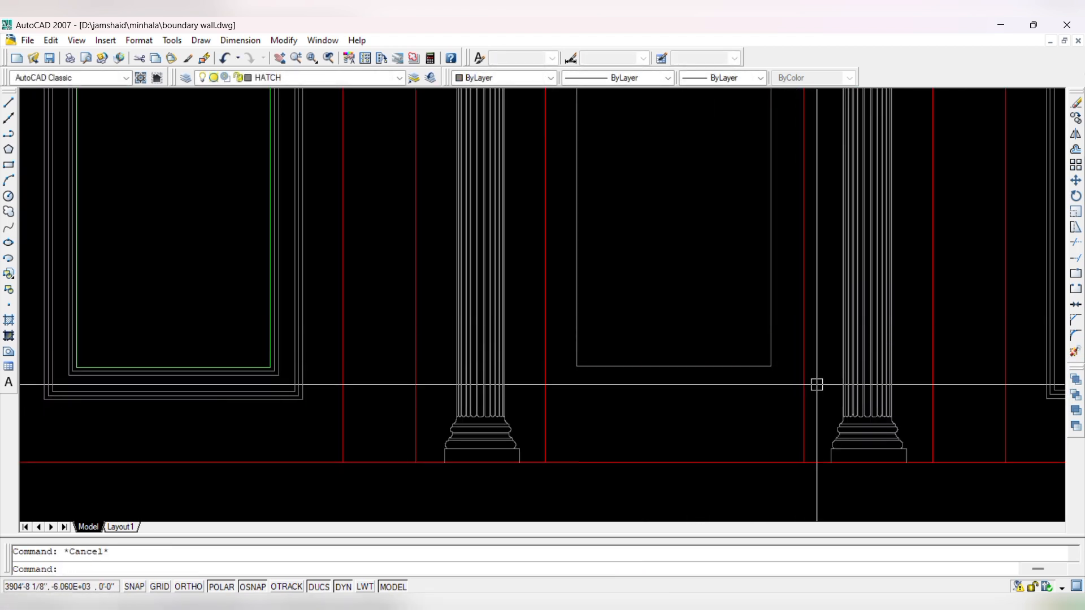
- Offset the arched niche outline outward twice by 0.5, each time from the newest outline
{"action": "type", "text": "o"}
{"action": "key", "text": "Return"}
{"action": "type", "text": ".5"}
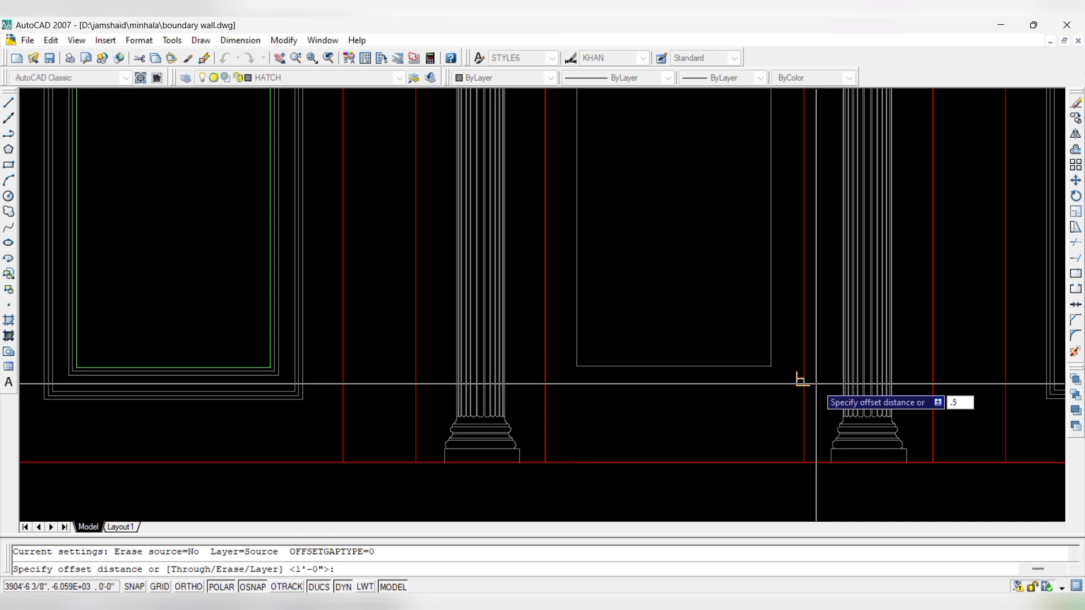
{"action": "key", "text": "Return"}
{"action": "left_click", "coordinate": [774, 340]}
{"action": "left_click", "coordinate": [798, 334]}
{"action": "scroll", "coordinate": [791, 343], "scroll_direction": "up", "scroll_amount": 3}
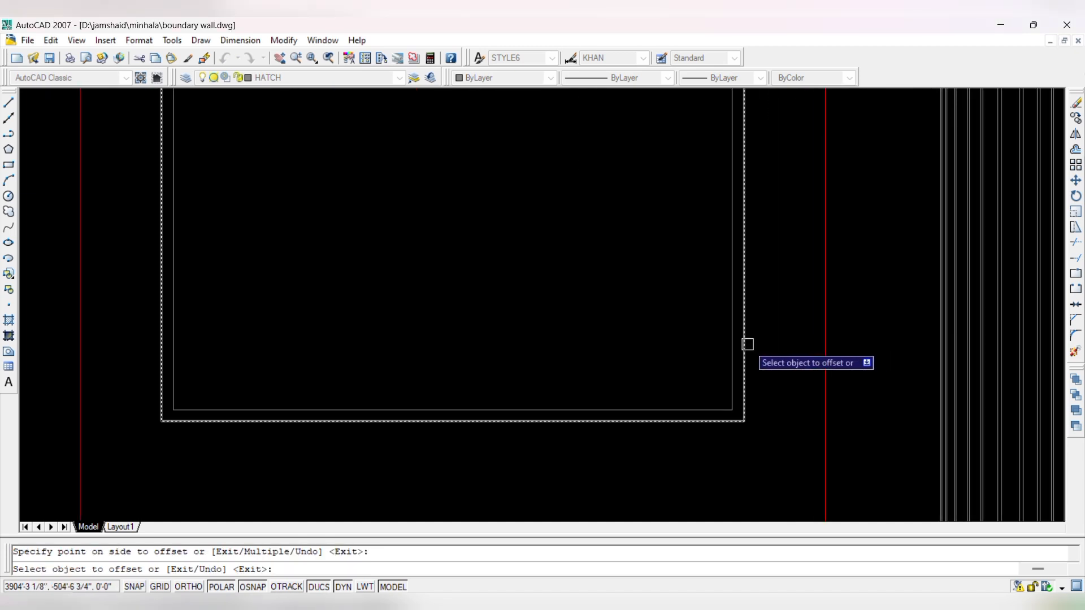
- Offset the outermost niche outline outward by 2
{"action": "key", "text": "Escape"}
{"action": "type", "text": "o"}
{"action": "key", "text": "Return"}
{"action": "type", "text": "2"}
{"action": "key", "text": "Return"}
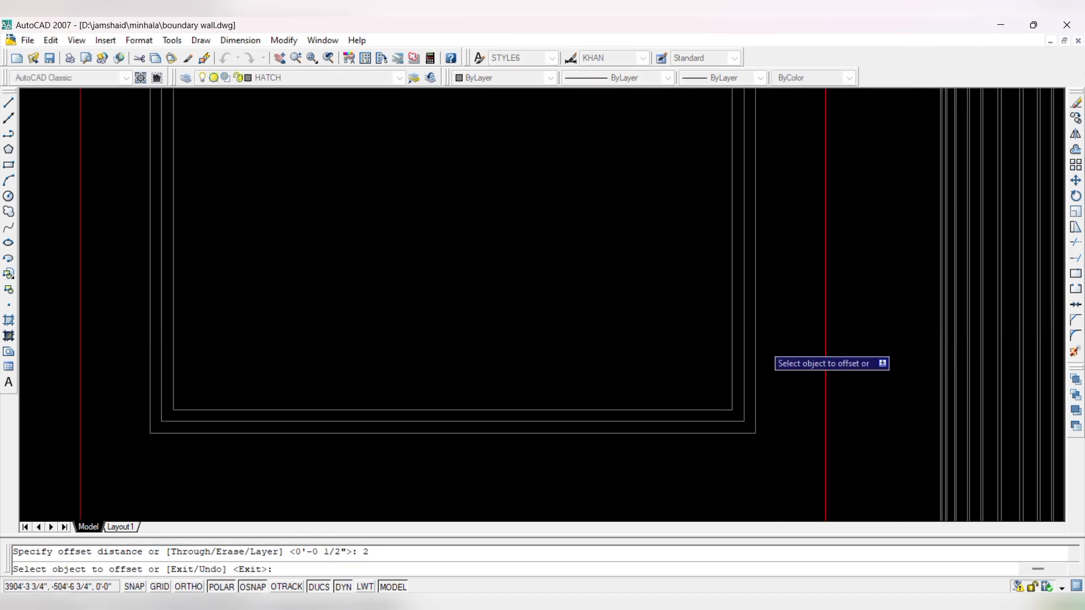
{"action": "left_click", "coordinate": [756, 351]}
{"action": "left_click", "coordinate": [801, 359]}
{"action": "key", "text": "Escape"}
- Offset the new outermost niche outline outward twice more by 0.5 to complete the outer frame band
{"action": "type", "text": "o"}
{"action": "key", "text": "Return"}
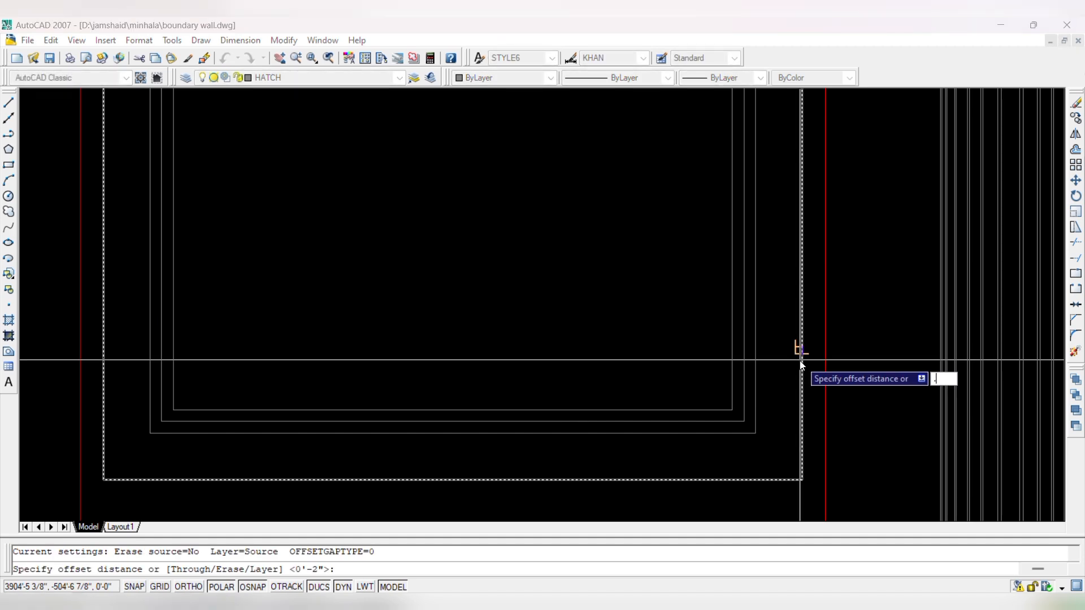
{"action": "type", "text": ".5"}
{"action": "key", "text": "Return"}
{"action": "left_click", "coordinate": [802, 365]}
{"action": "left_click", "coordinate": [808, 361]}
{"action": "left_click", "coordinate": [813, 360]}
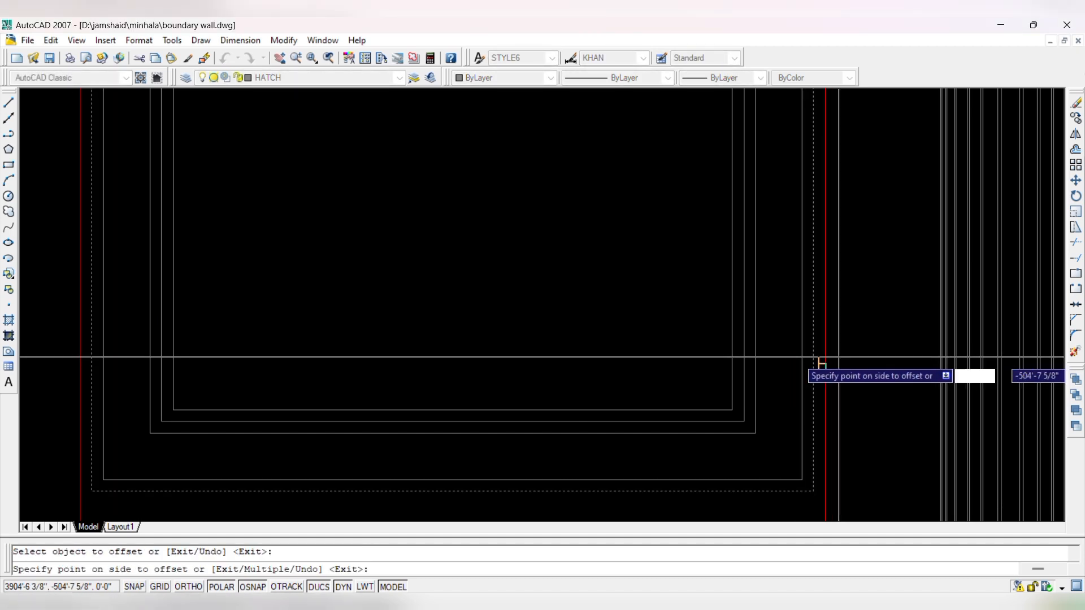
{"action": "key", "text": "Escape"}
- Erase the two red vertical wall lines that coincide with the sides of the niche frame
{"action": "scroll", "coordinate": [815, 341], "scroll_direction": "down", "scroll_amount": 4}
{"action": "scroll", "coordinate": [821, 438], "scroll_direction": "up", "scroll_amount": 3}
{"action": "left_click", "coordinate": [838, 413]}
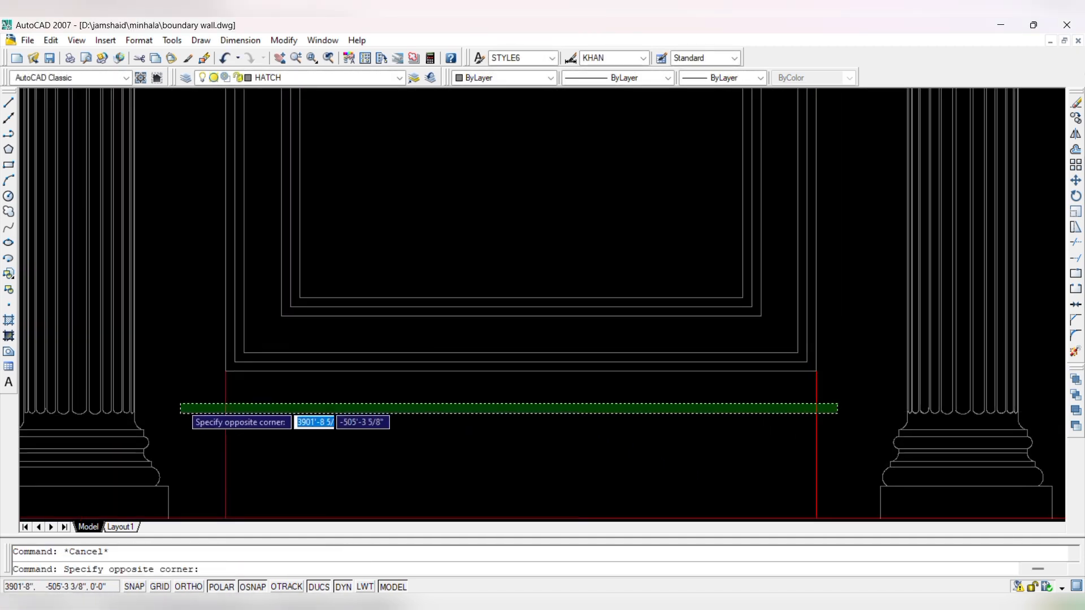
{"action": "left_click", "coordinate": [181, 402]}
{"action": "type", "text": "e"}
{"action": "key", "text": "Return"}
{"action": "key", "text": "Escape"}
- Match the properties of the green inner outline of the right framed panel onto the innermost outline of the arched niche
{"action": "type", "text": "ma"}
{"action": "key", "text": "Return"}
{"action": "scroll", "coordinate": [427, 374], "scroll_direction": "down", "scroll_amount": 7}
{"action": "scroll", "coordinate": [596, 350], "scroll_direction": "up", "scroll_amount": 4}
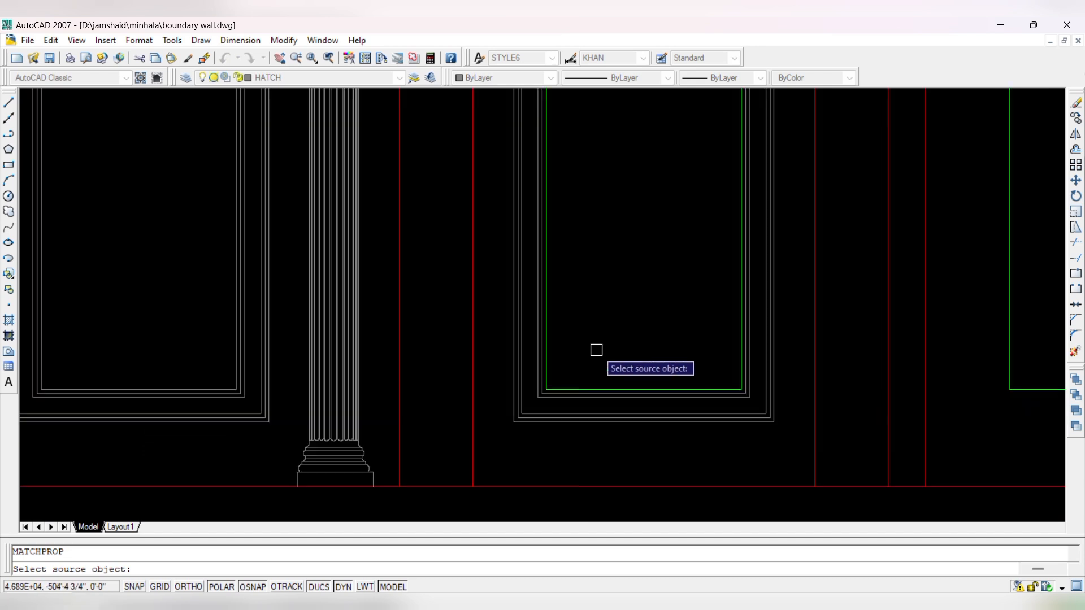
{"action": "scroll", "coordinate": [542, 390], "scroll_direction": "down", "scroll_amount": 3}
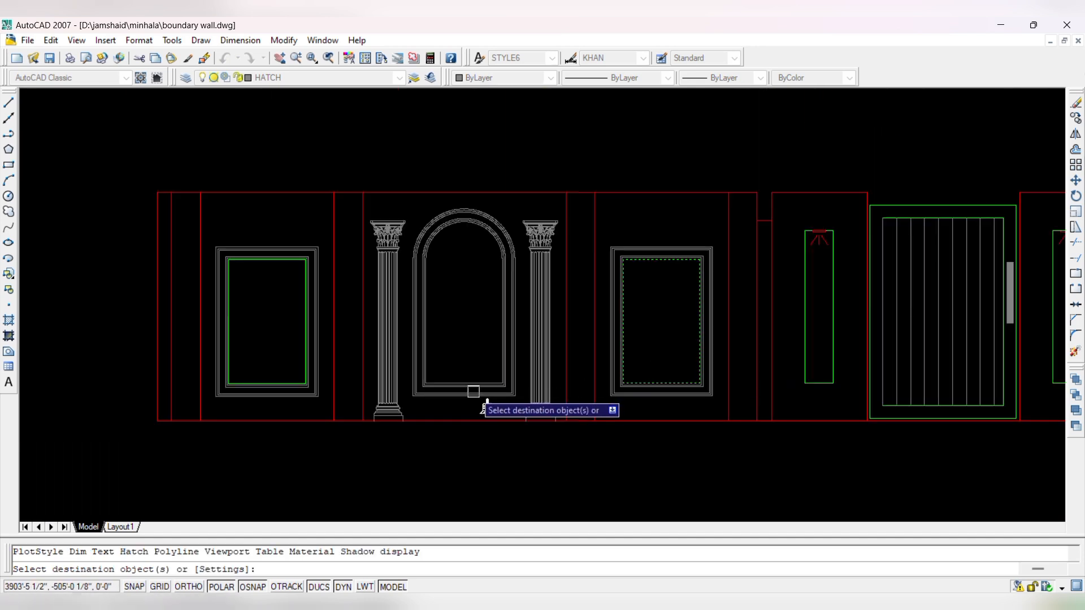
{"action": "scroll", "coordinate": [524, 410], "scroll_direction": "up", "scroll_amount": 5}
{"action": "left_click", "coordinate": [500, 408]}
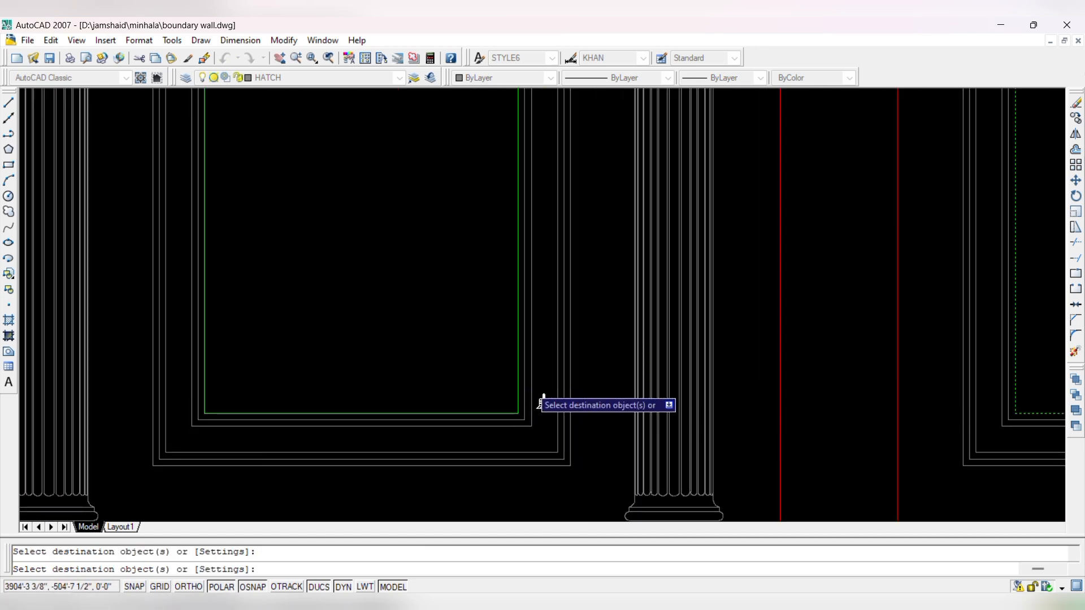
{"action": "scroll", "coordinate": [591, 417], "scroll_direction": "down", "scroll_amount": 6}
{"action": "key", "text": "Escape"}
{"action": "key", "text": "Escape"}
- Offset the top line of the wall downward by 9
{"action": "scroll", "coordinate": [544, 187], "scroll_direction": "up", "scroll_amount": 3}
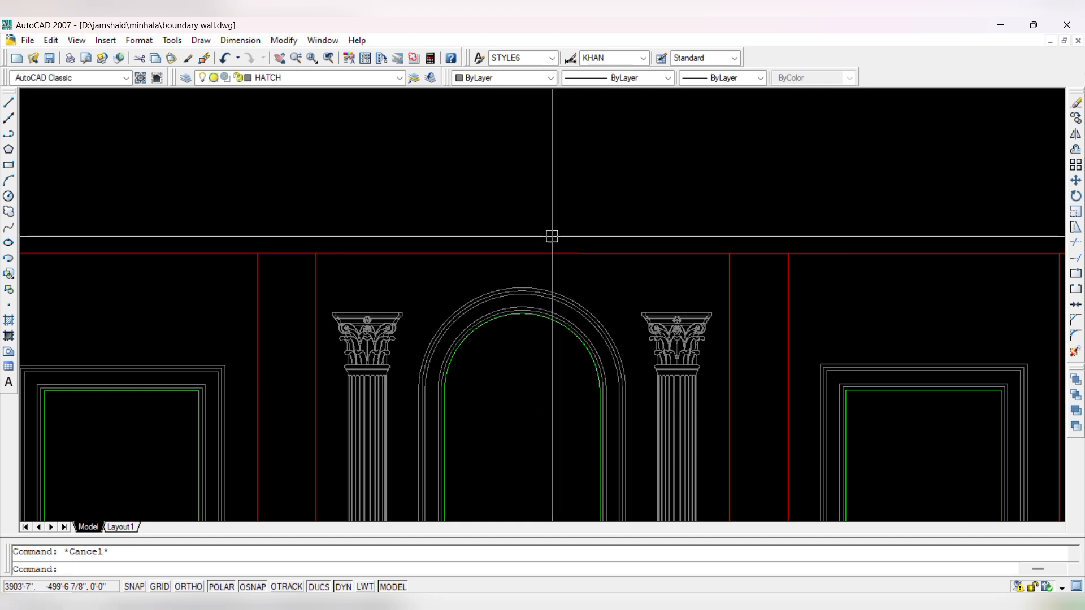
{"action": "scroll", "coordinate": [605, 249], "scroll_direction": "down", "scroll_amount": 3}
{"action": "scroll", "coordinate": [709, 251], "scroll_direction": "down", "scroll_amount": 2}
{"action": "scroll", "coordinate": [727, 249], "scroll_direction": "up", "scroll_amount": 4}
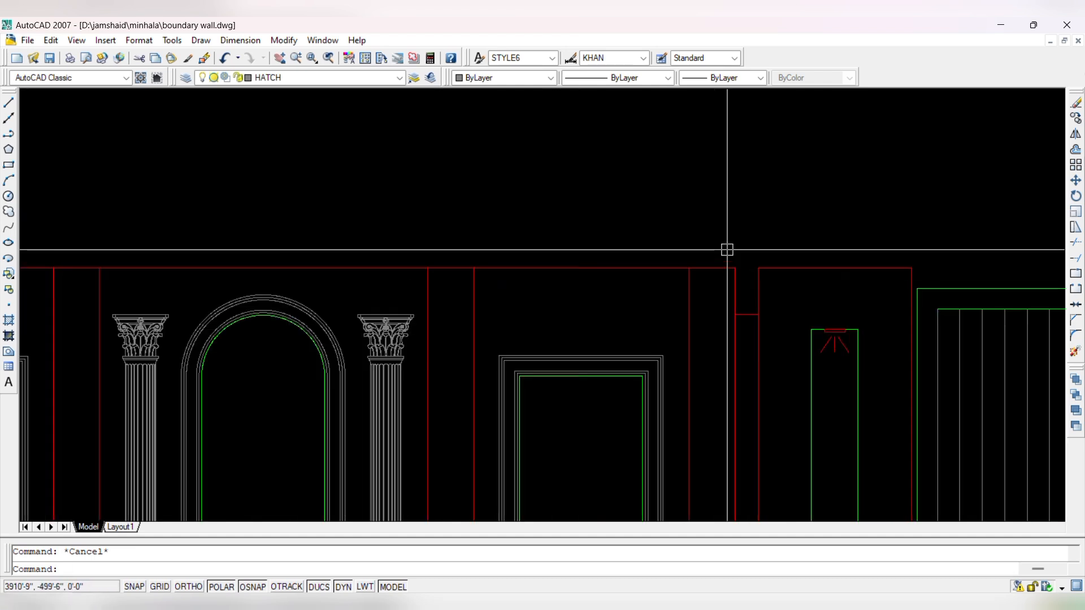
{"action": "scroll", "coordinate": [458, 239], "scroll_direction": "up", "scroll_amount": 3}
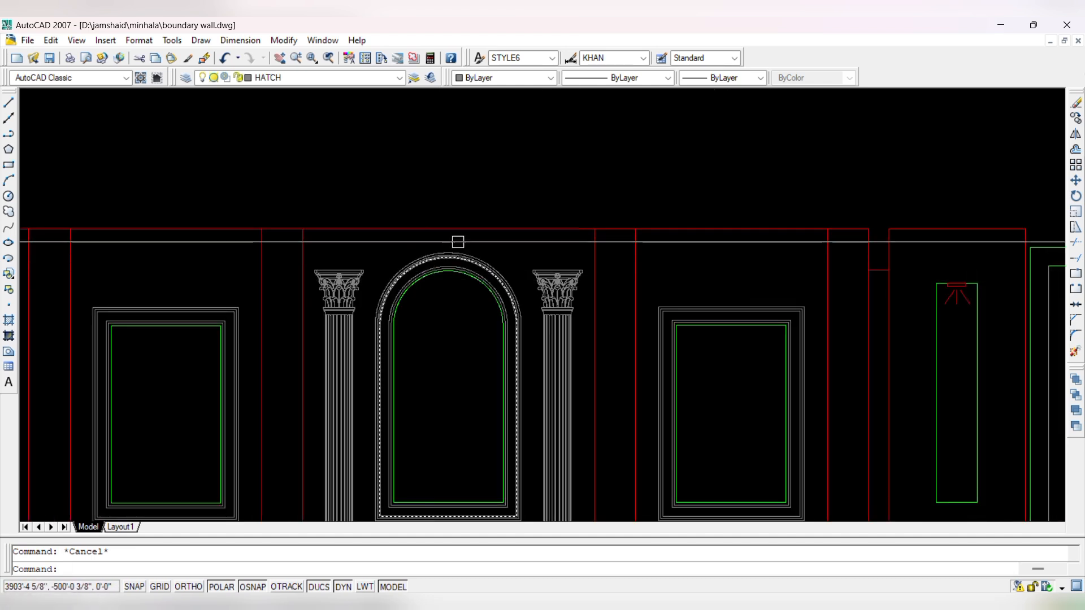
{"action": "scroll", "coordinate": [489, 186], "scroll_direction": "down", "scroll_amount": 2}
{"action": "scroll", "coordinate": [845, 237], "scroll_direction": "up", "scroll_amount": 3}
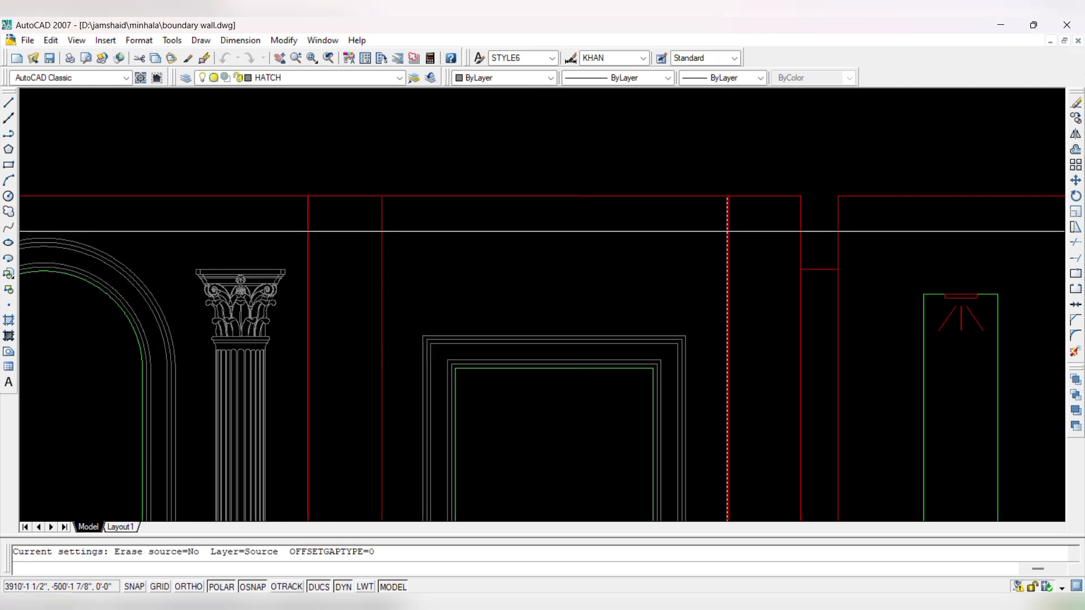
{"action": "type", "text": "9"}
{"action": "key", "text": "Return"}
{"action": "left_click", "coordinate": [695, 198]}
{"action": "left_click", "coordinate": [685, 235]}
{"action": "key", "text": "Escape"}
- Trim the red vertical wall lines above the offset line across the whole panelled wall section
{"action": "scroll", "coordinate": [758, 311], "scroll_direction": "down", "scroll_amount": 2}
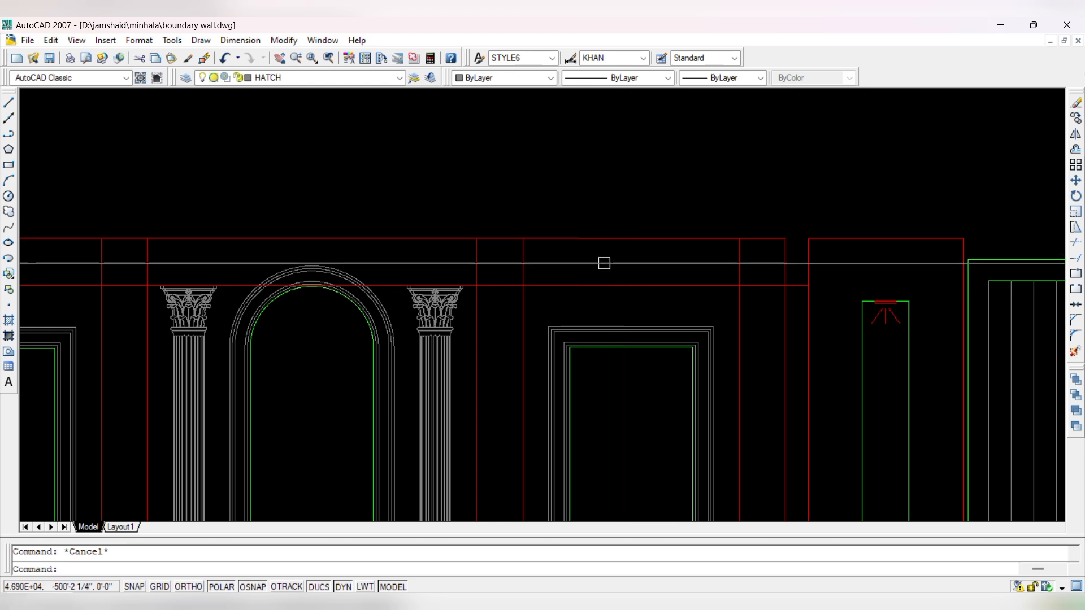
{"action": "scroll", "coordinate": [437, 282], "scroll_direction": "up", "scroll_amount": 2}
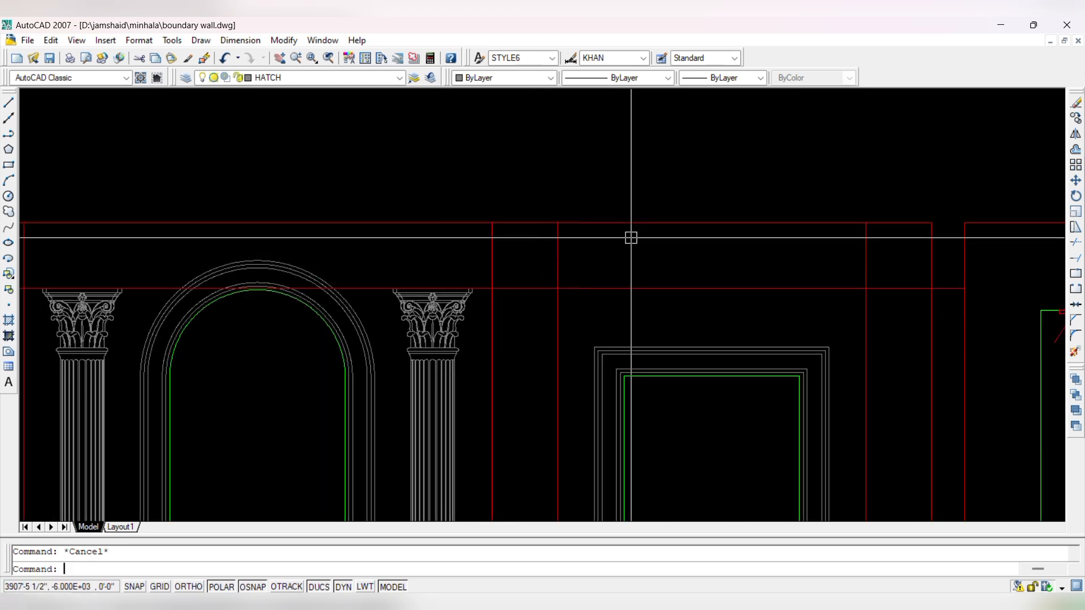
{"action": "type", "text": "tr"}
{"action": "key", "text": "Return"}
{"action": "key", "text": "Return"}
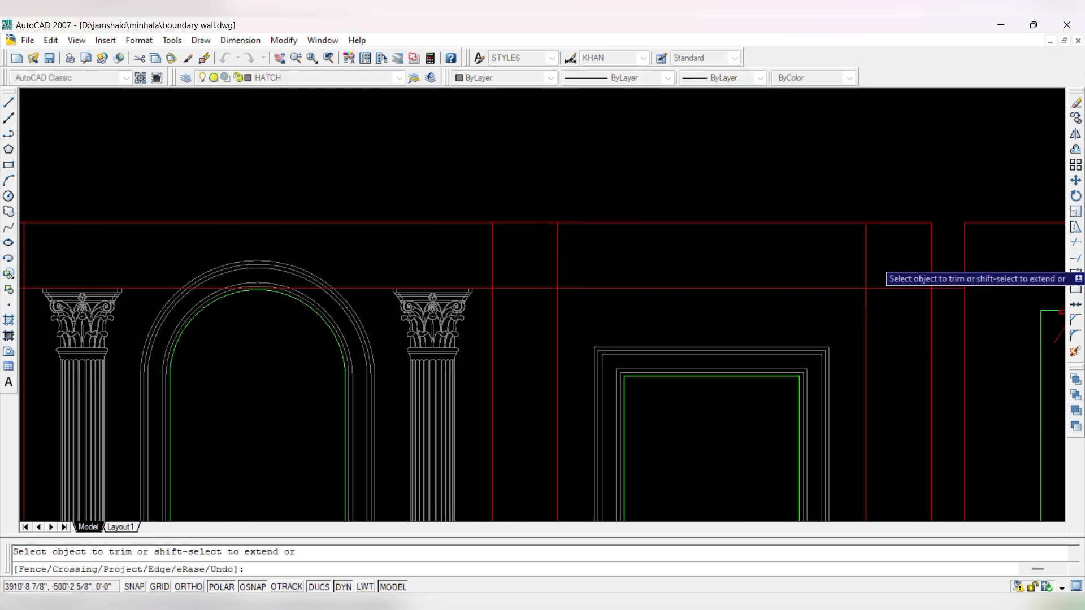
{"action": "left_click", "coordinate": [939, 252]}
{"action": "scroll", "coordinate": [699, 300], "scroll_direction": "down", "scroll_amount": 5}
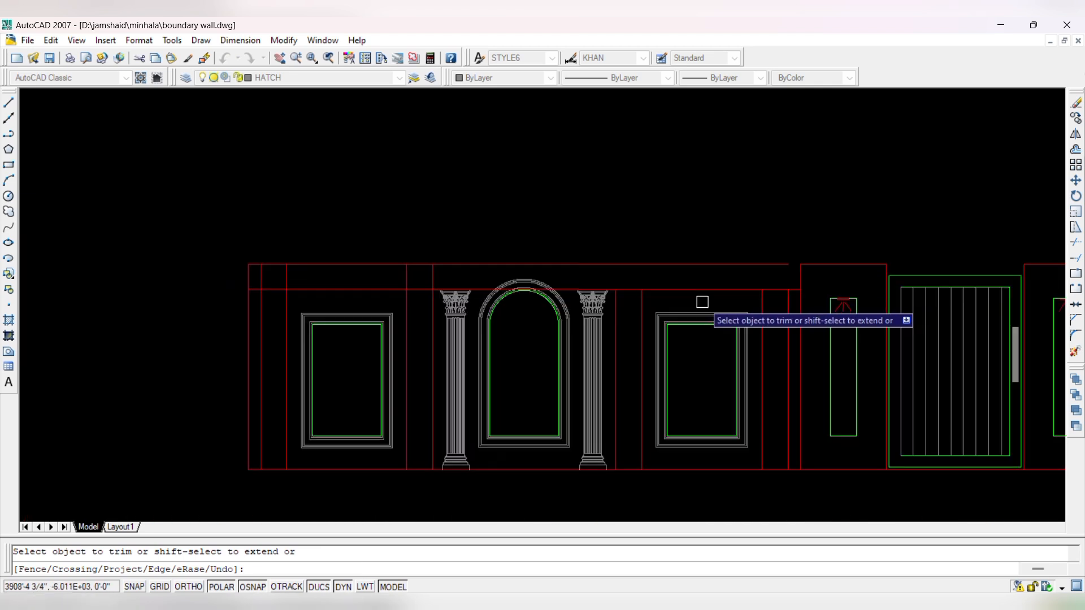
{"action": "scroll", "coordinate": [412, 276], "scroll_direction": "up", "scroll_amount": 6}
{"action": "scroll", "coordinate": [375, 277], "scroll_direction": "down", "scroll_amount": 3}
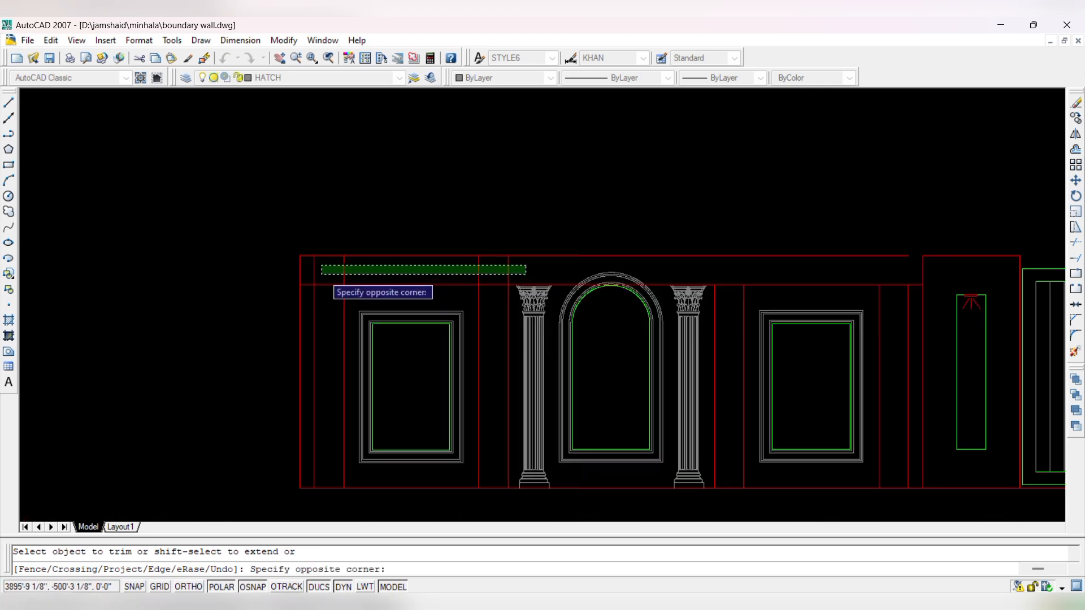
{"action": "key", "text": "Escape"}
{"action": "scroll", "coordinate": [672, 289], "scroll_direction": "up", "scroll_amount": 3}
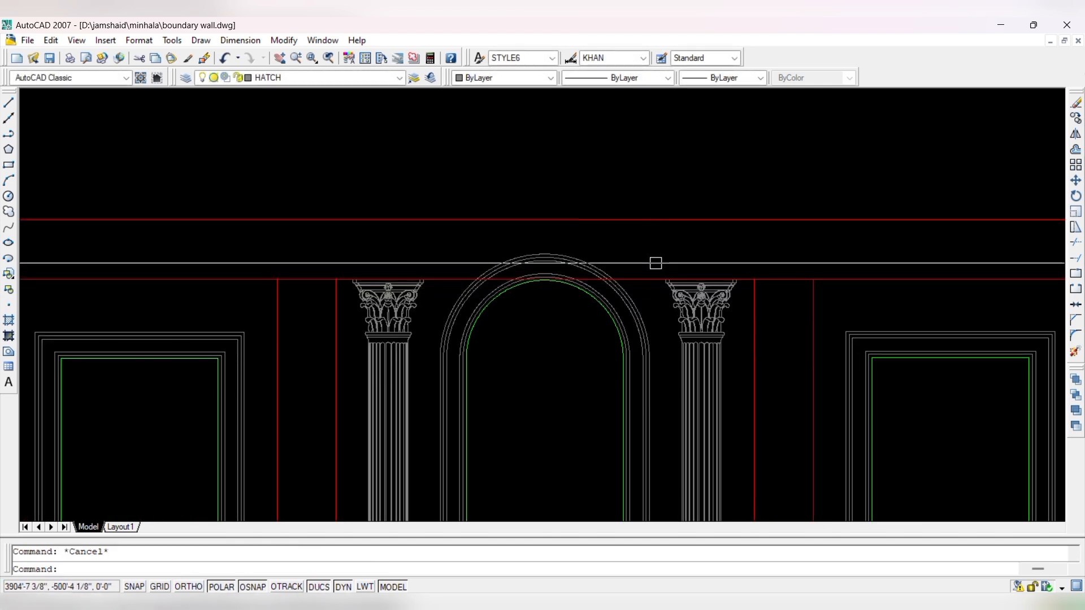
{"action": "left_click", "coordinate": [657, 256]}
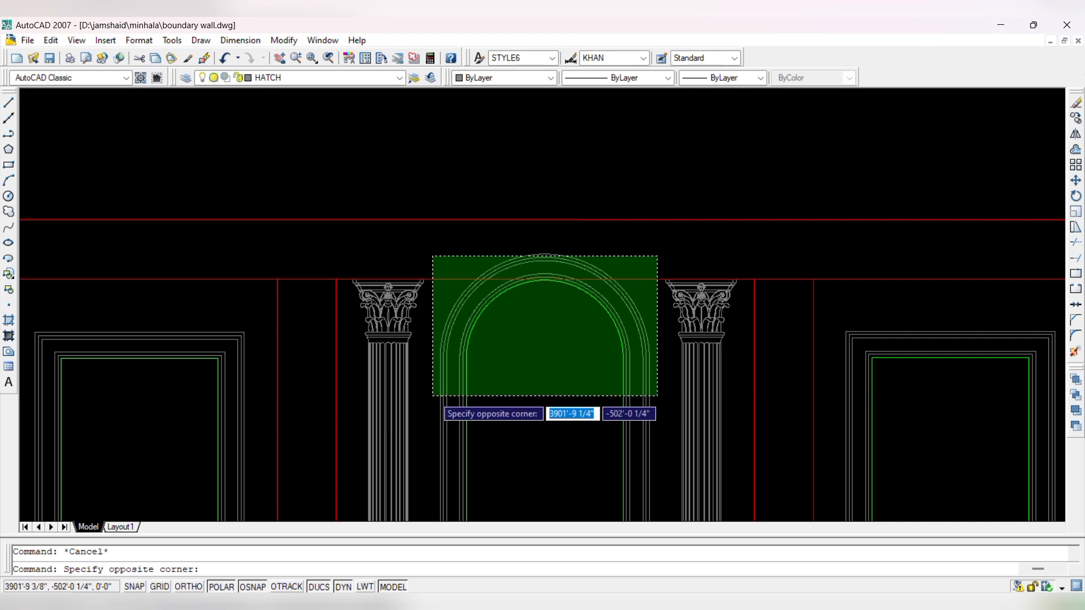
{"action": "key", "text": "Escape"}
{"action": "scroll", "coordinate": [661, 256], "scroll_direction": "up", "scroll_amount": 3}
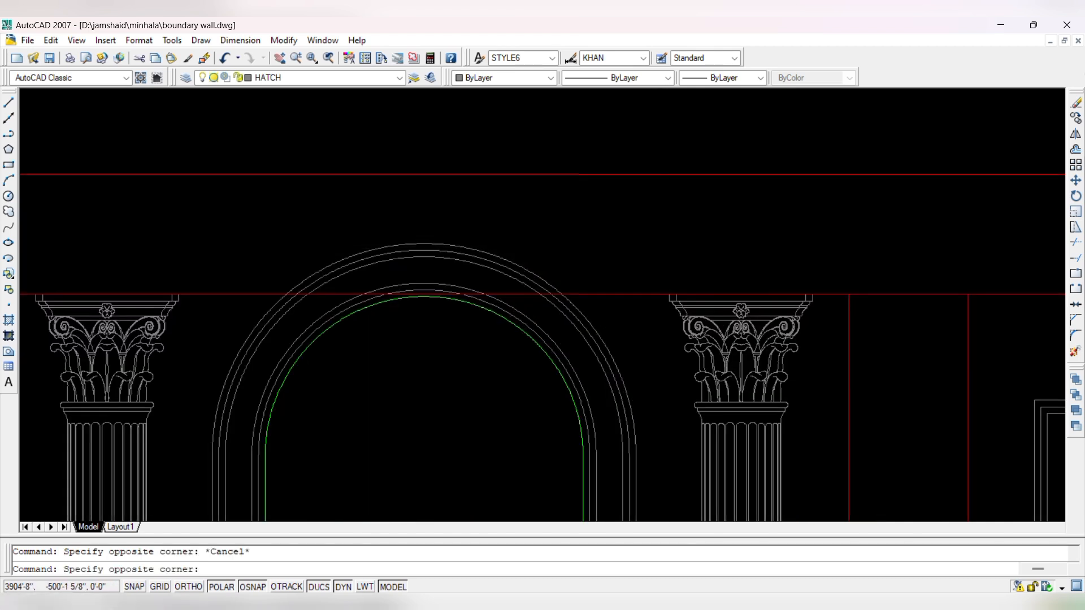
{"action": "scroll", "coordinate": [582, 250], "scroll_direction": "down", "scroll_amount": 4}
{"action": "left_click", "coordinate": [438, 367]}
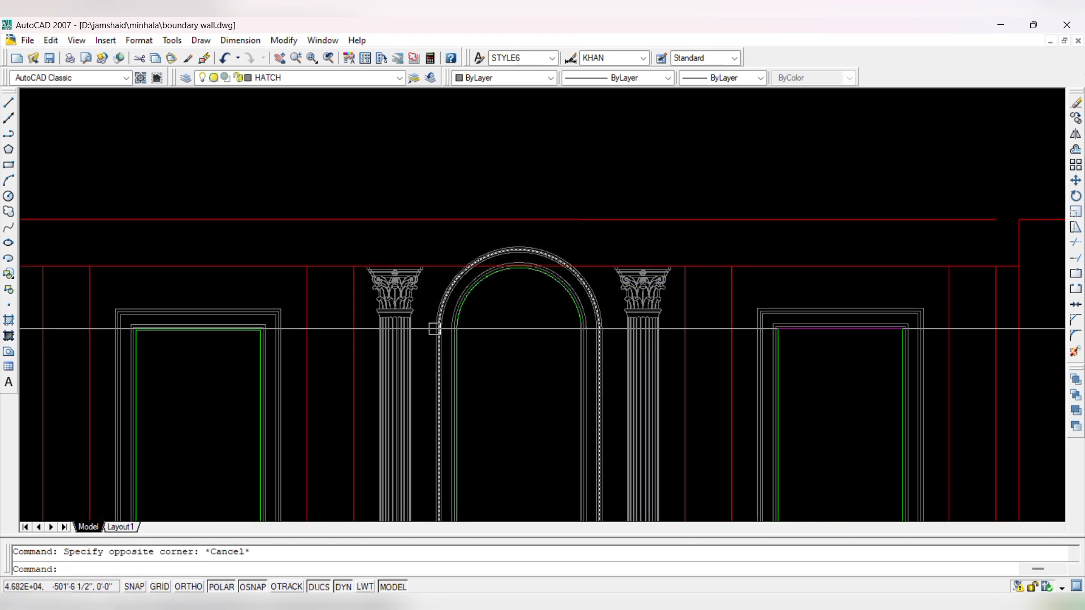
{"action": "key", "text": "Escape"}
{"action": "scroll", "coordinate": [459, 286], "scroll_direction": "down", "scroll_amount": 3}
{"action": "scroll", "coordinate": [571, 222], "scroll_direction": "up", "scroll_amount": 2}
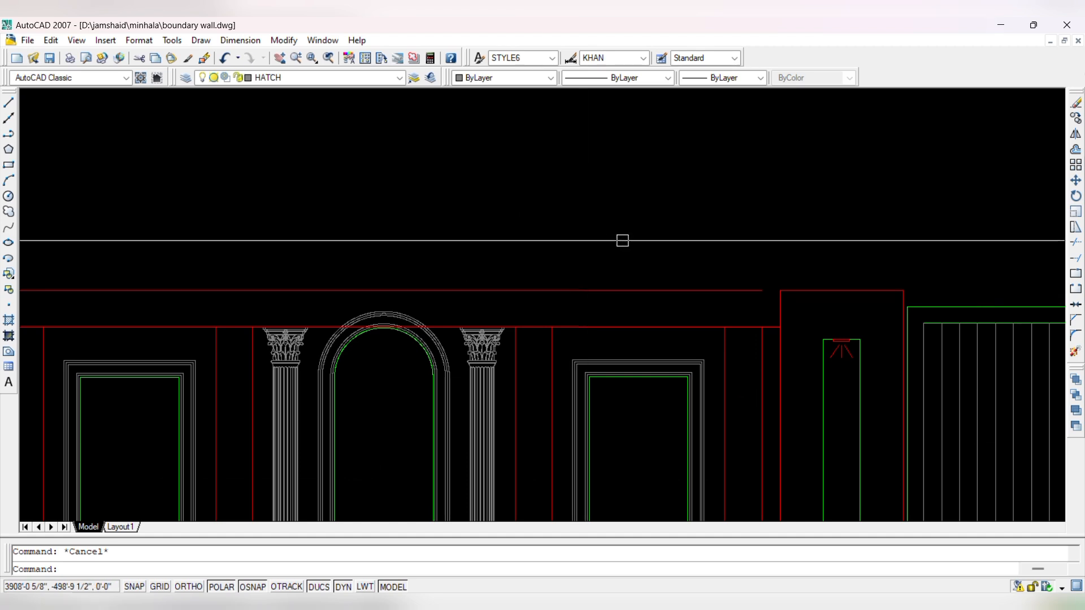
{"action": "scroll", "coordinate": [639, 241], "scroll_direction": "down", "scroll_amount": 2}
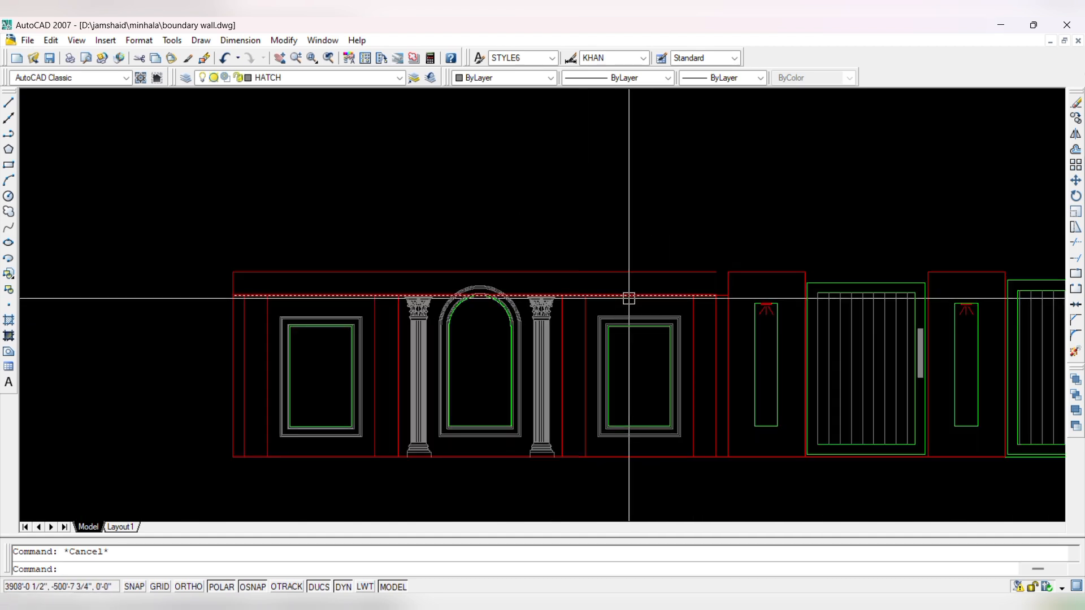
{"action": "scroll", "coordinate": [326, 384], "scroll_direction": "up", "scroll_amount": 2}
{"action": "type", "text": "h"}
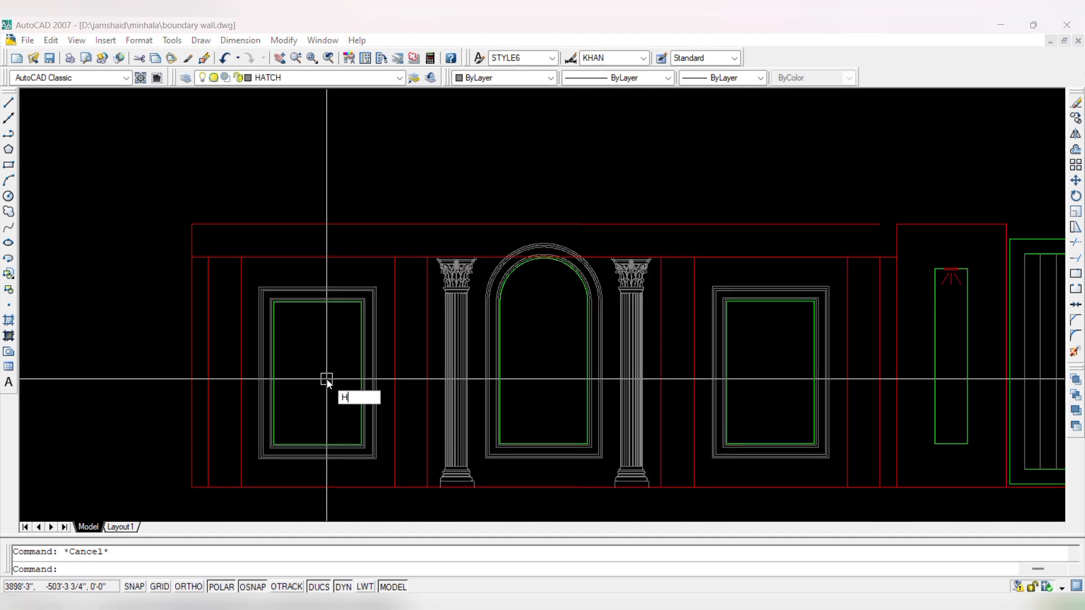
{"action": "key", "text": "Return"}
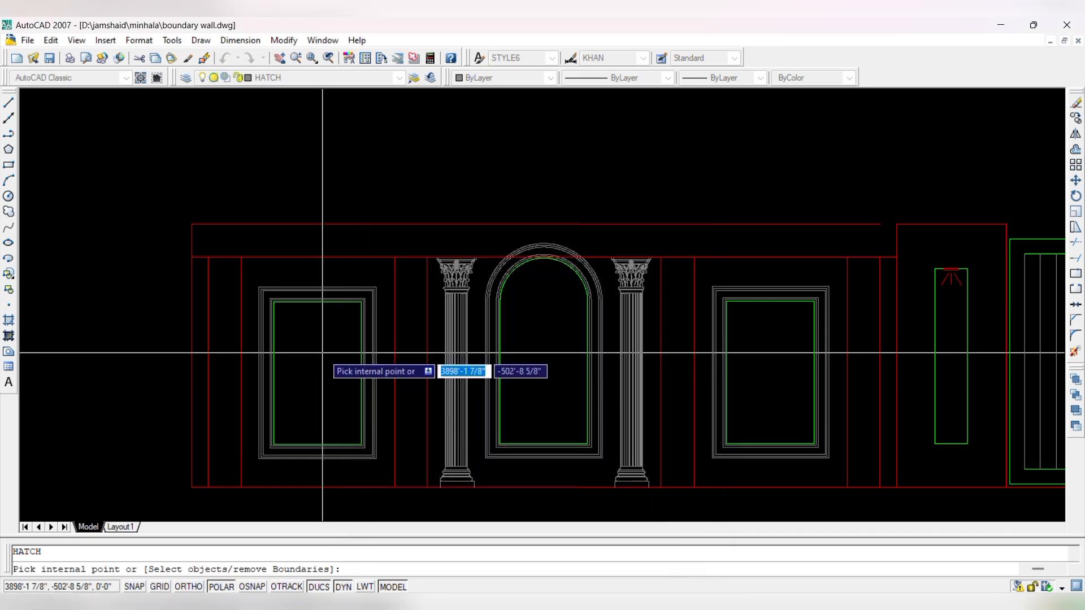
{"action": "key", "text": "Escape"}
{"action": "key", "text": "Escape"}
- Erase the red horizontal offset line that crosses the niche arch below the wall's top line
{"action": "scroll", "coordinate": [500, 230], "scroll_direction": "up", "scroll_amount": 3}
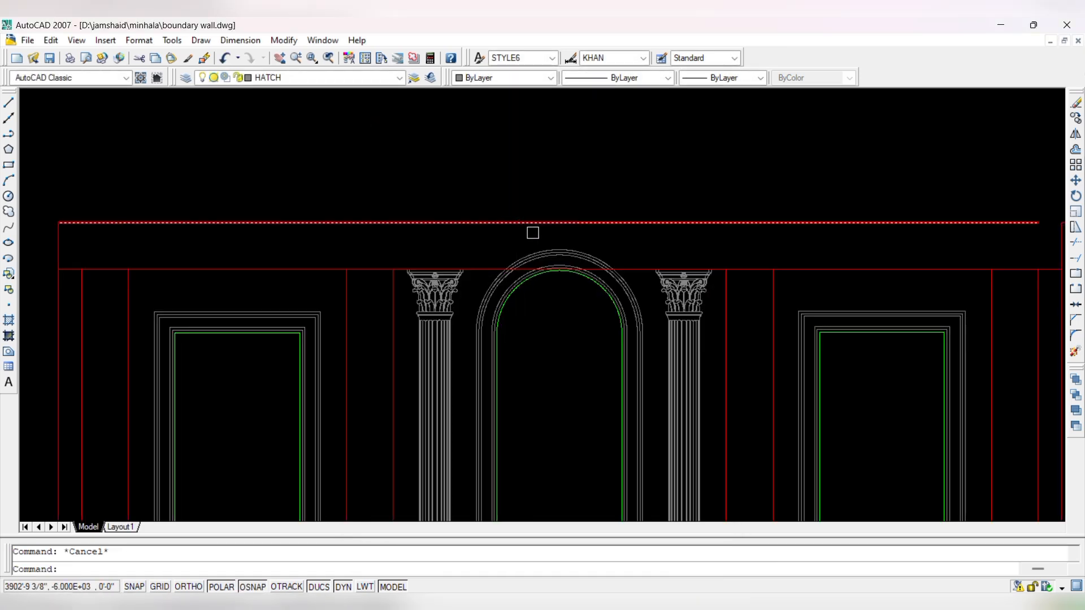
{"action": "scroll", "coordinate": [430, 310], "scroll_direction": "down", "scroll_amount": 3}
{"action": "scroll", "coordinate": [412, 304], "scroll_direction": "up", "scroll_amount": 2}
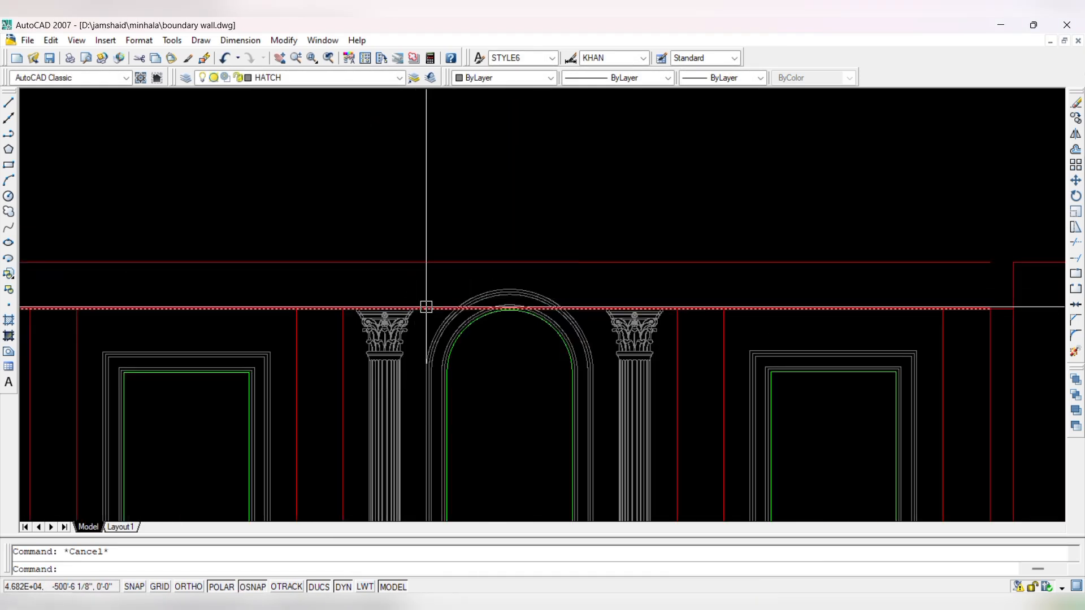
{"action": "left_click", "coordinate": [426, 307]}
{"action": "key", "text": "Delete"}
- Extend the shortened red vertical lines across the panelled wall section up to the wall's top line
{"action": "type", "text": "ex"}
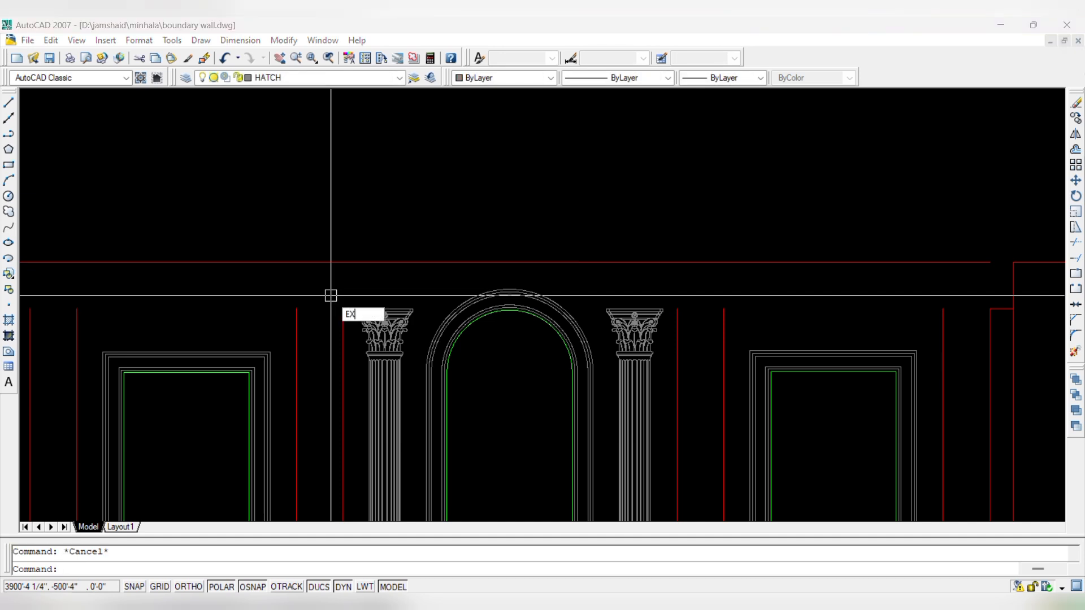
{"action": "key", "text": "Return"}
{"action": "key", "text": "Return"}
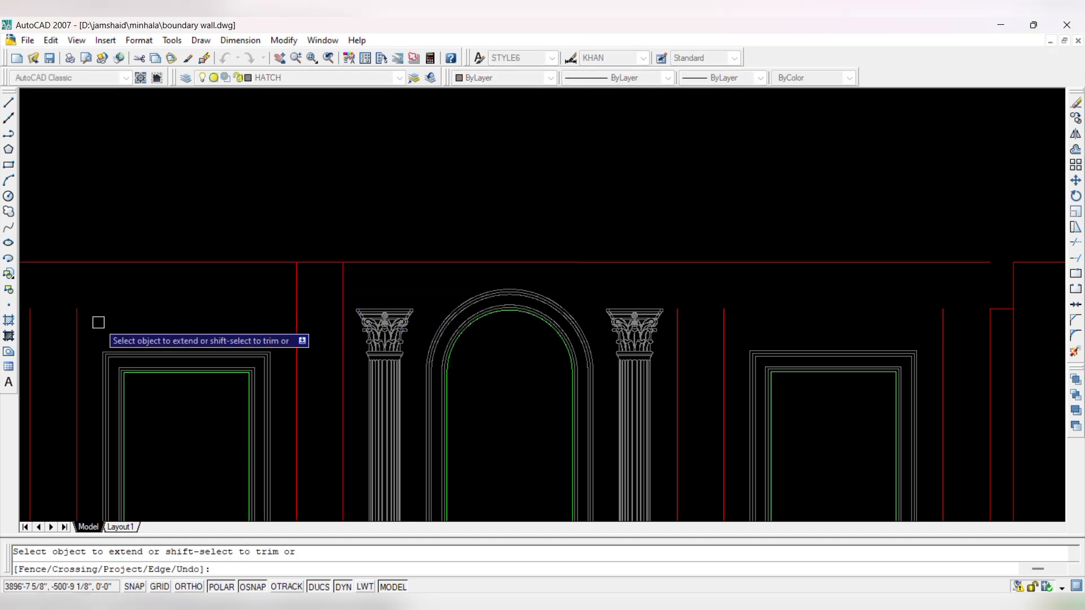
{"action": "scroll", "coordinate": [314, 282], "scroll_direction": "down", "scroll_amount": 2}
{"action": "scroll", "coordinate": [226, 296], "scroll_direction": "up", "scroll_amount": 3}
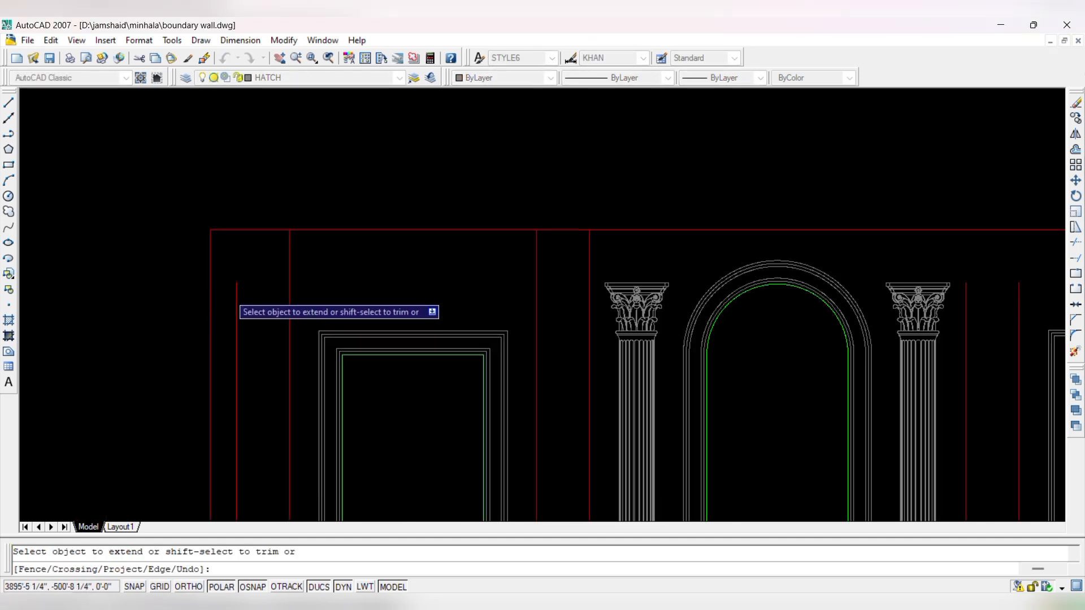
{"action": "scroll", "coordinate": [486, 255], "scroll_direction": "down", "scroll_amount": 3}
{"action": "scroll", "coordinate": [472, 299], "scroll_direction": "up", "scroll_amount": 3}
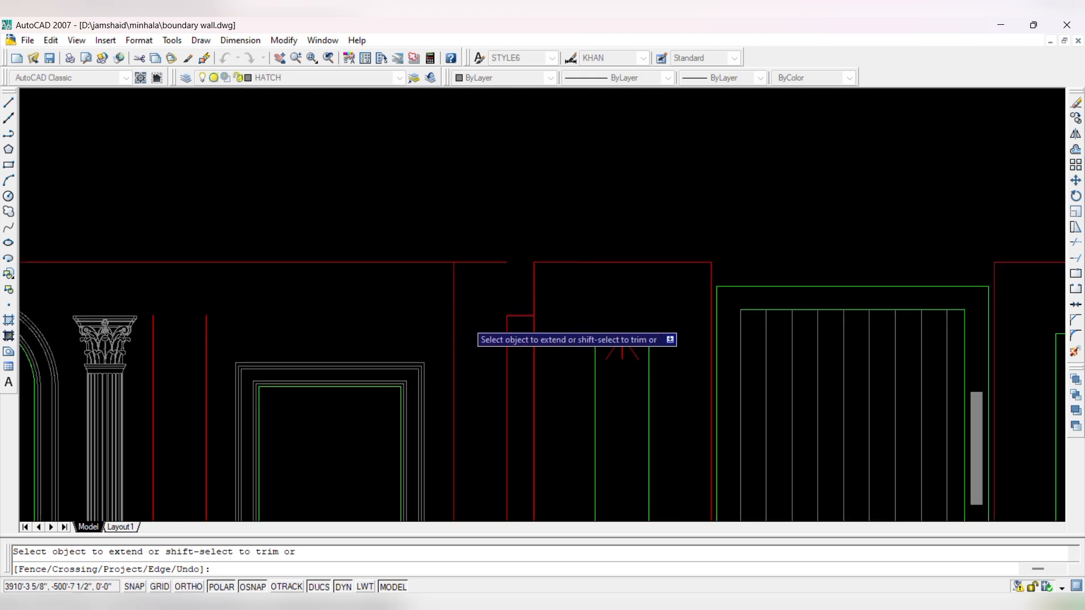
{"action": "scroll", "coordinate": [403, 310], "scroll_direction": "down", "scroll_amount": 1}
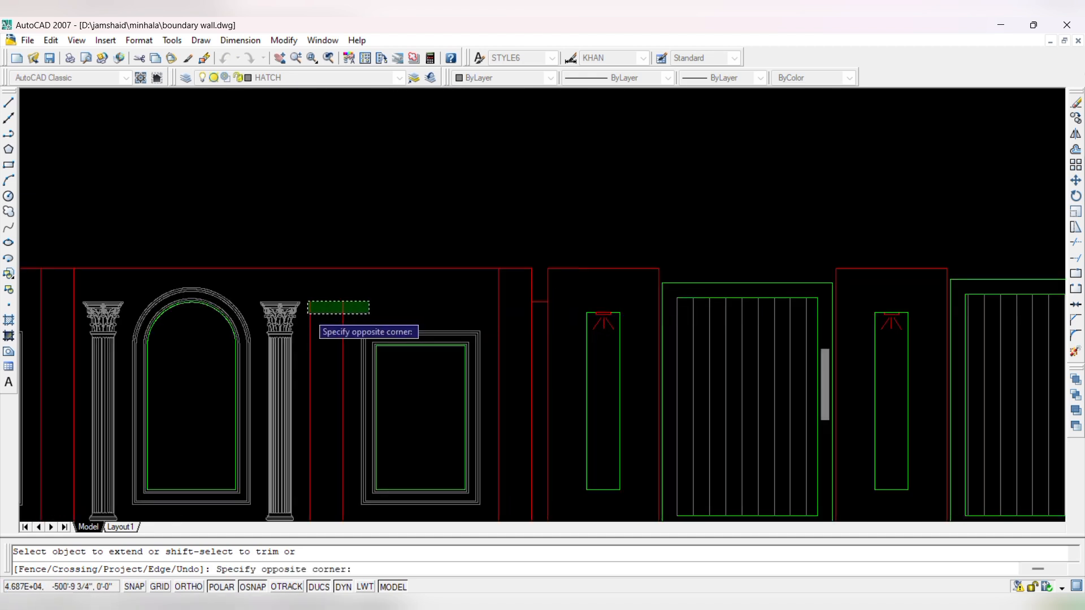
{"action": "key", "text": "Escape"}
- Trim the wall's top line between the verticals flanking the right framed panel and draw a separate line across that gap
{"action": "type", "text": "tr"}
{"action": "key", "text": "Return"}
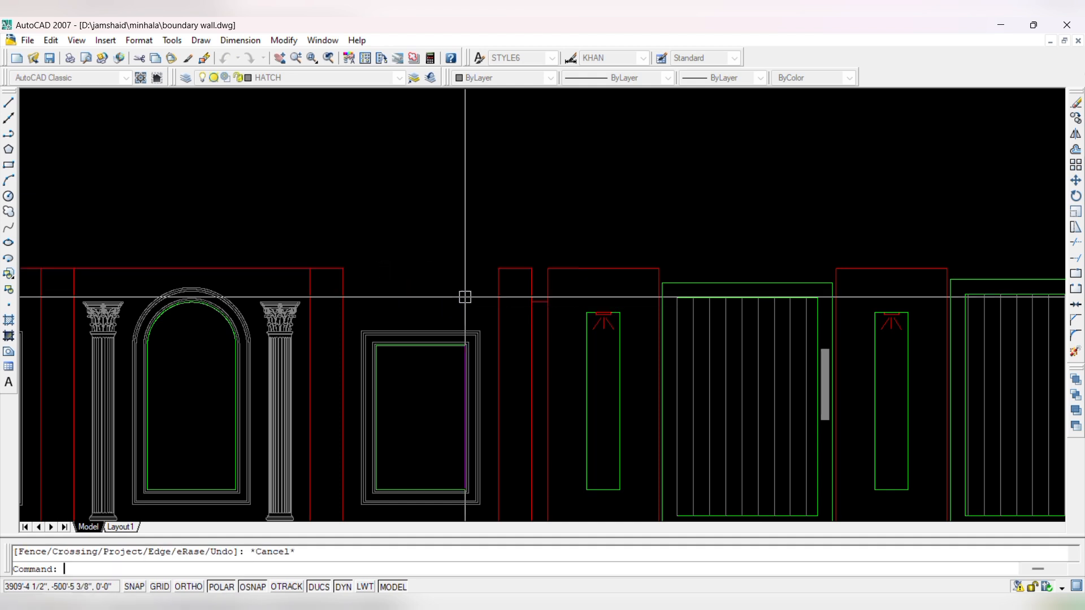
{"action": "type", "text": "l"}
{"action": "key", "text": "Return"}
{"action": "left_click", "coordinate": [343, 268]}
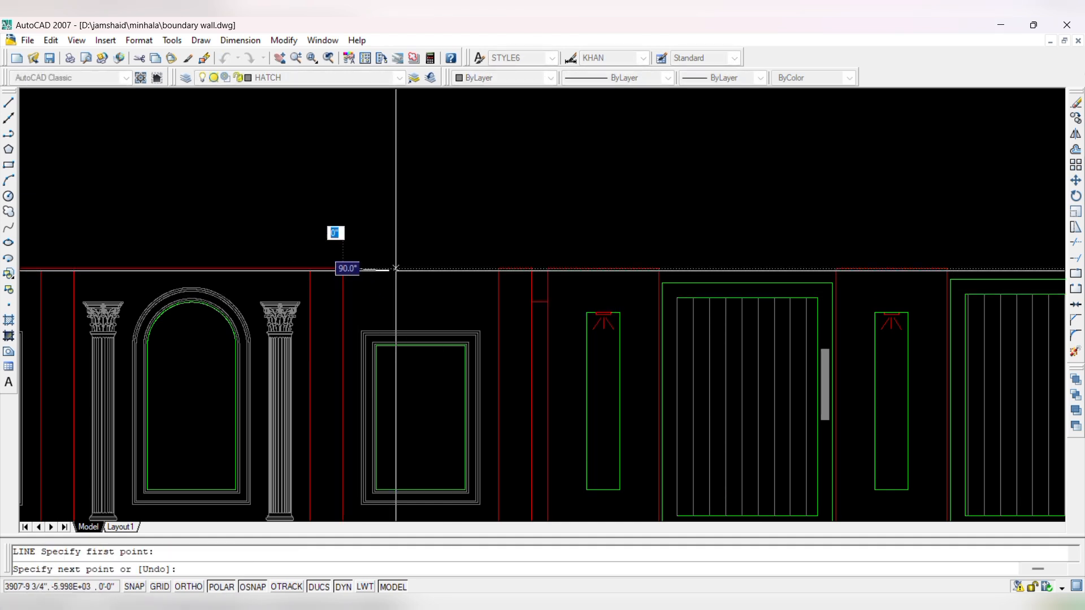
{"action": "key", "text": "Escape"}
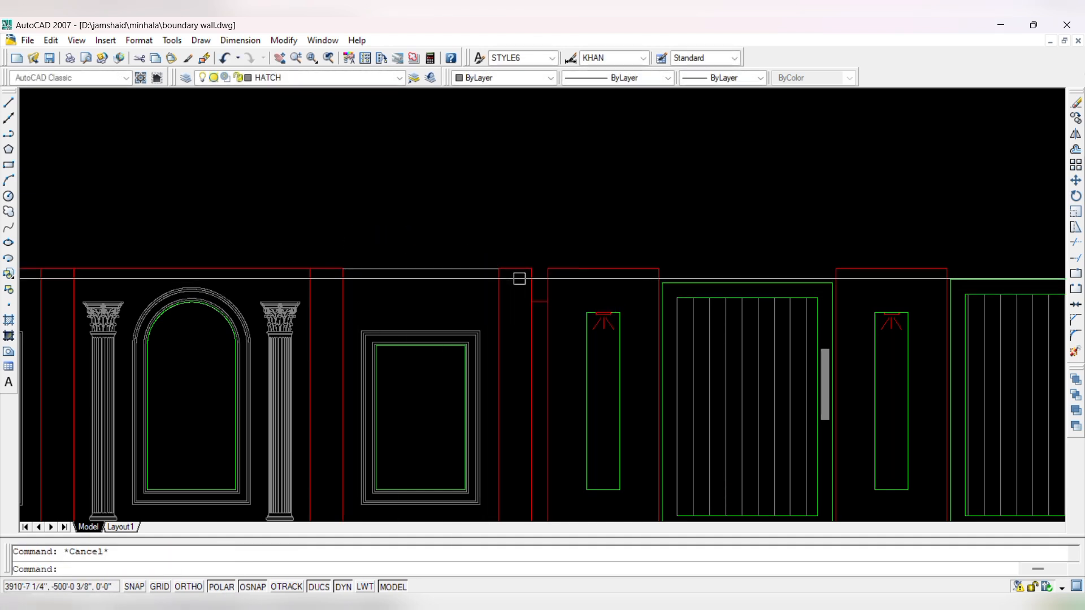
- Stretch the top edges of the right panel bay and the narrow pier beside it down by 4.5
{"action": "scroll", "coordinate": [518, 279], "scroll_direction": "up", "scroll_amount": 2}
{"action": "left_click", "coordinate": [546, 265]}
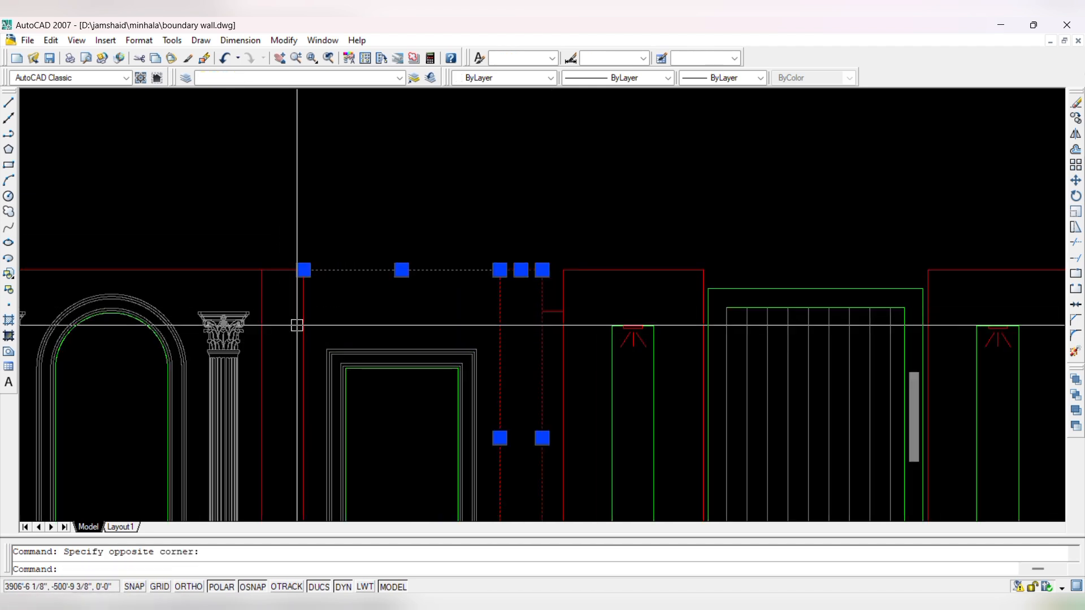
{"action": "type", "text": "s"}
{"action": "key", "text": "Return"}
{"action": "left_click", "coordinate": [346, 292]}
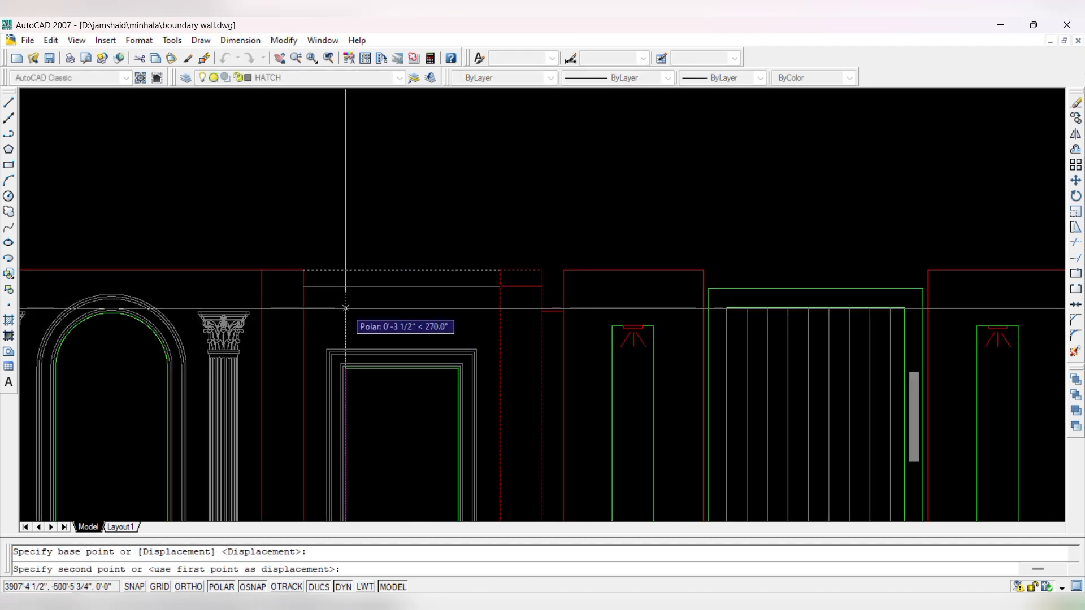
{"action": "type", "text": "4.5"}
{"action": "key", "text": "Return"}
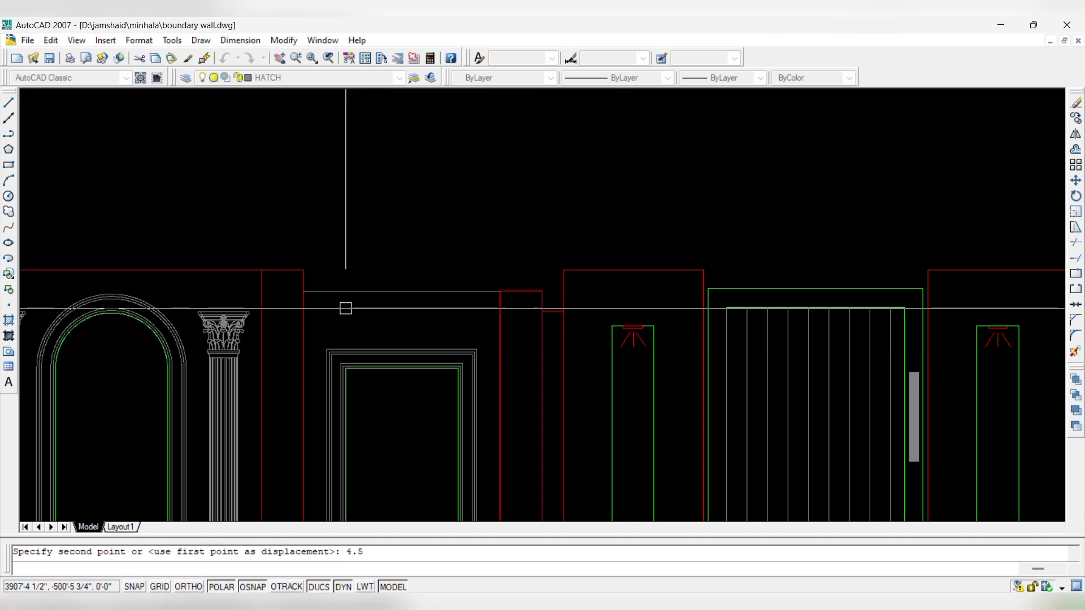
- Erase the separate grey horizontal line above the right framed panel
{"action": "key", "text": "Escape"}
{"action": "key", "text": "Delete"}
{"action": "key", "text": "Escape"}
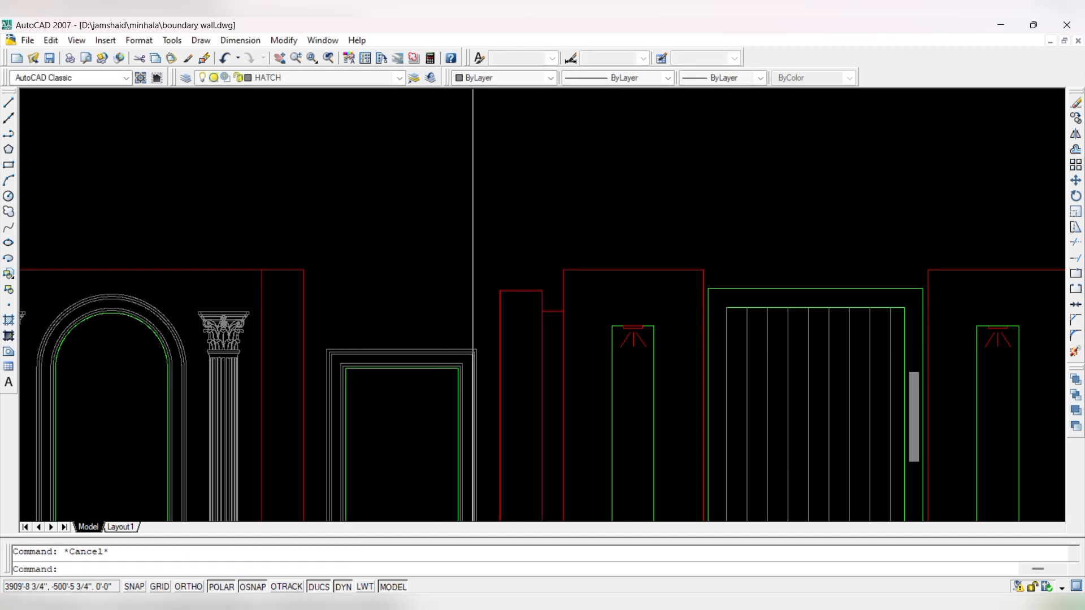
- Extend the narrow pier's lowered top line across the right framed panel bay to the vertical bordering the arched section
{"action": "type", "text": "e"}
{"action": "key", "text": "Return"}
{"action": "key", "text": "Escape"}
{"action": "key", "text": "Escape"}
{"action": "type", "text": "ex"}
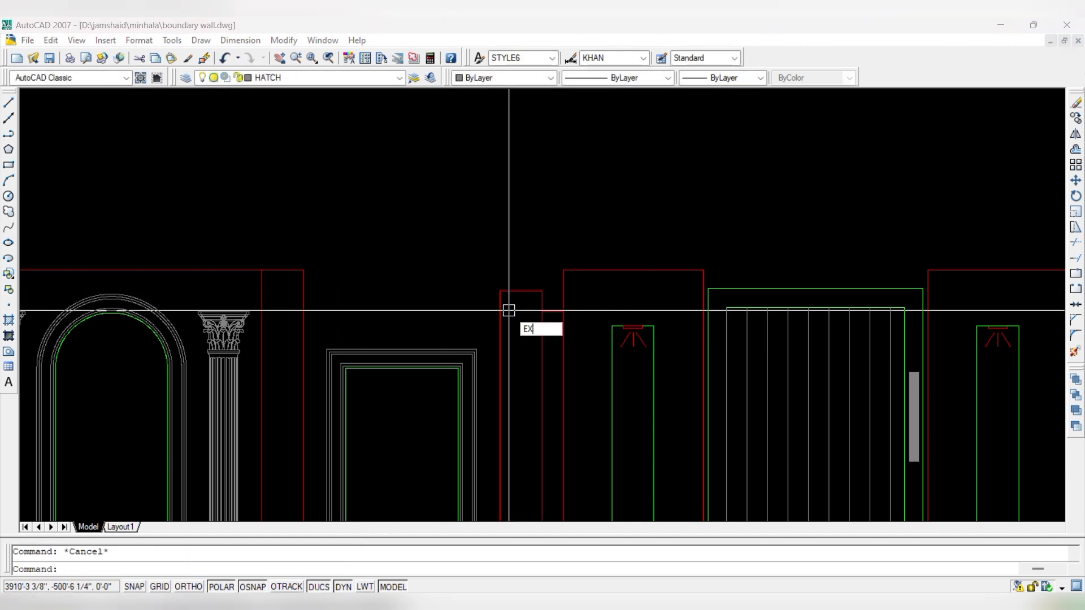
{"action": "key", "text": "Return"}
{"action": "key", "text": "Return"}
{"action": "key", "text": "Escape"}
- Measure the vertical gap between the crown of the arched niche's frame and the wall's top line
{"action": "scroll", "coordinate": [419, 351], "scroll_direction": "down", "scroll_amount": 5}
{"action": "scroll", "coordinate": [380, 310], "scroll_direction": "up", "scroll_amount": 5}
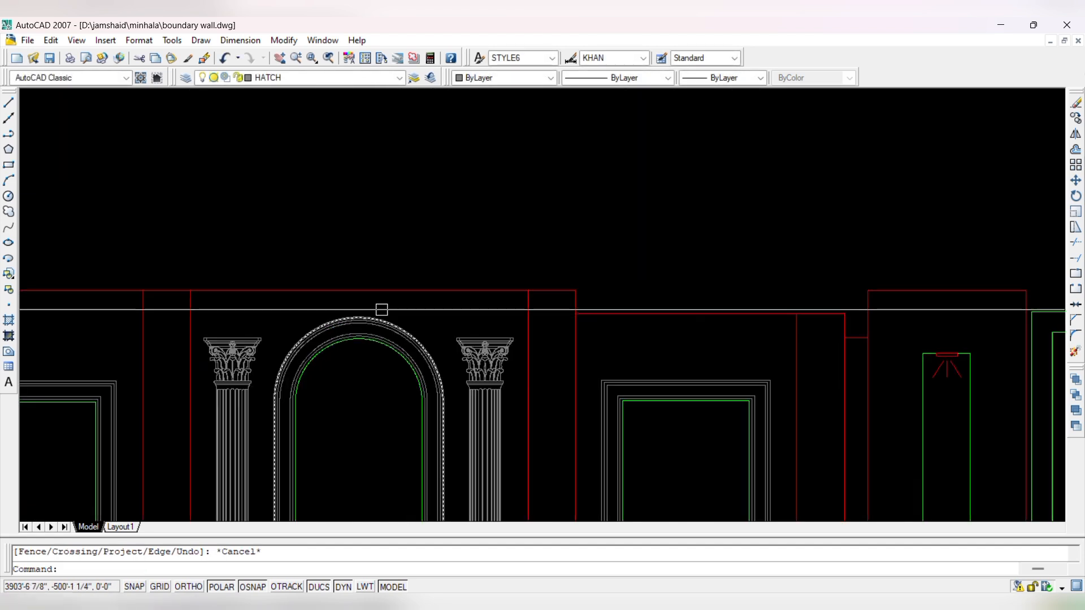
{"action": "type", "text": "d"}
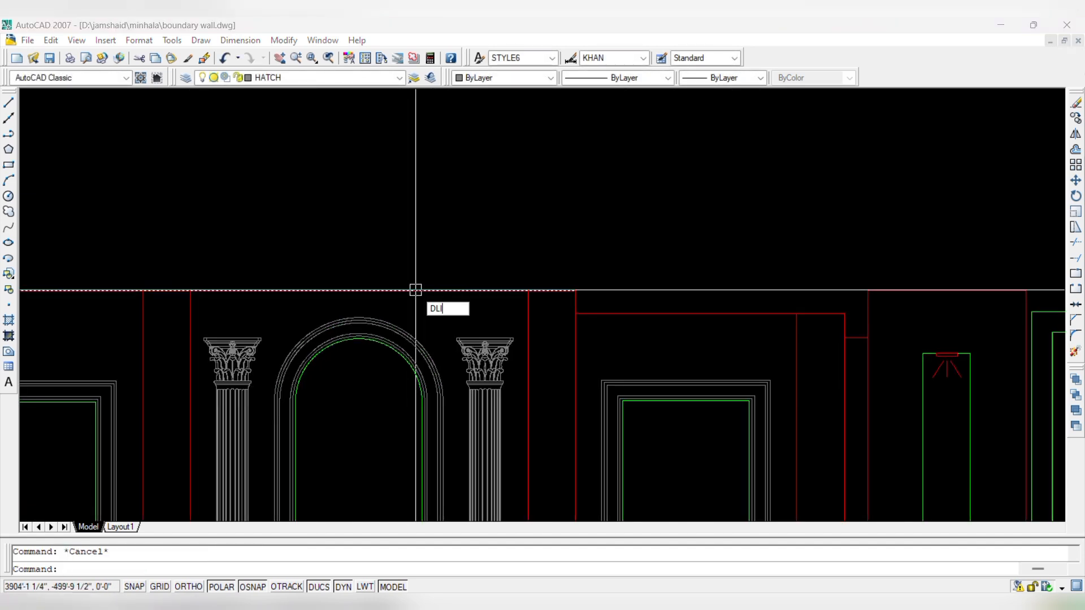
{"action": "type", "text": "li"}
{"action": "key", "text": "Return"}
{"action": "scroll", "coordinate": [395, 339], "scroll_direction": "up", "scroll_amount": 3}
{"action": "left_click", "coordinate": [358, 305]}
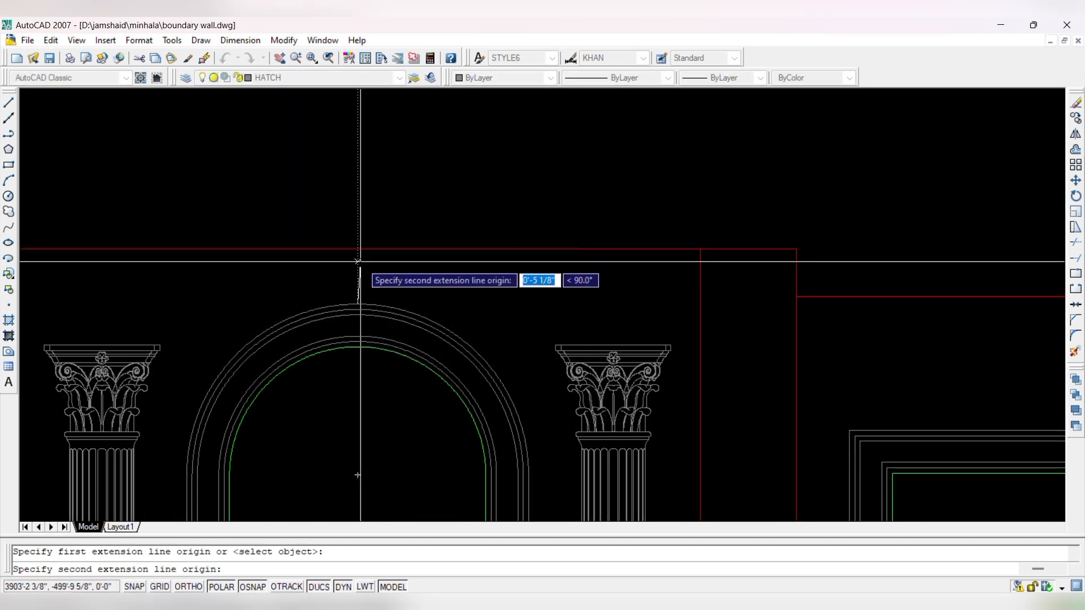
{"action": "left_click", "coordinate": [358, 261]}
{"action": "key", "text": "Escape"}
{"action": "scroll", "coordinate": [436, 315], "scroll_direction": "down", "scroll_amount": 2}
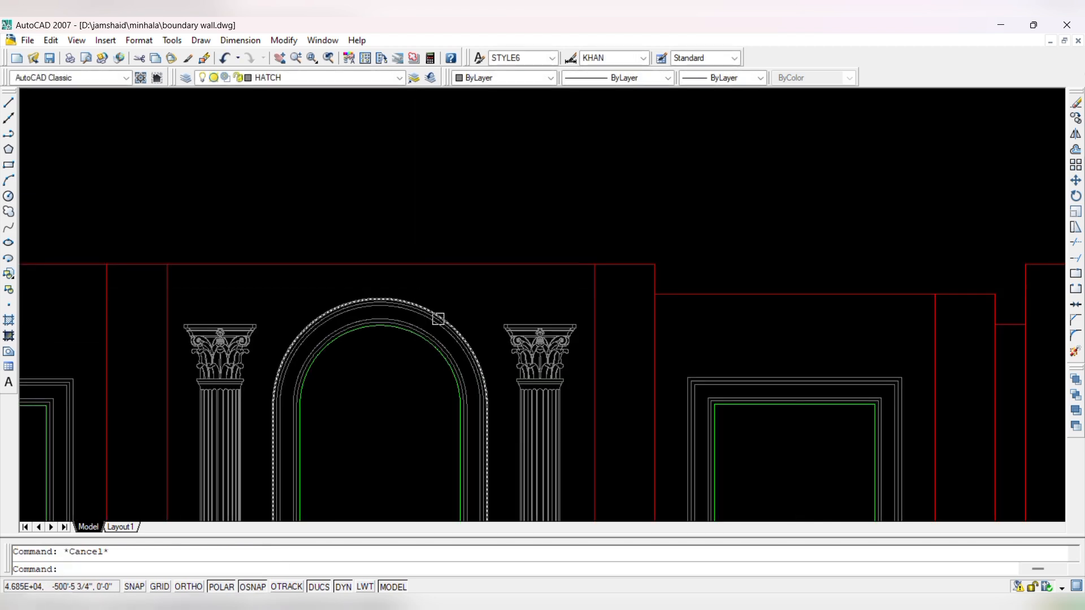
- Measure the horizontal gap between the right fluted column's shaft and the arched niche's outer frame
{"action": "key", "text": "Return"}
{"action": "scroll", "coordinate": [535, 437], "scroll_direction": "up", "scroll_amount": 3}
{"action": "left_click", "coordinate": [541, 436]}
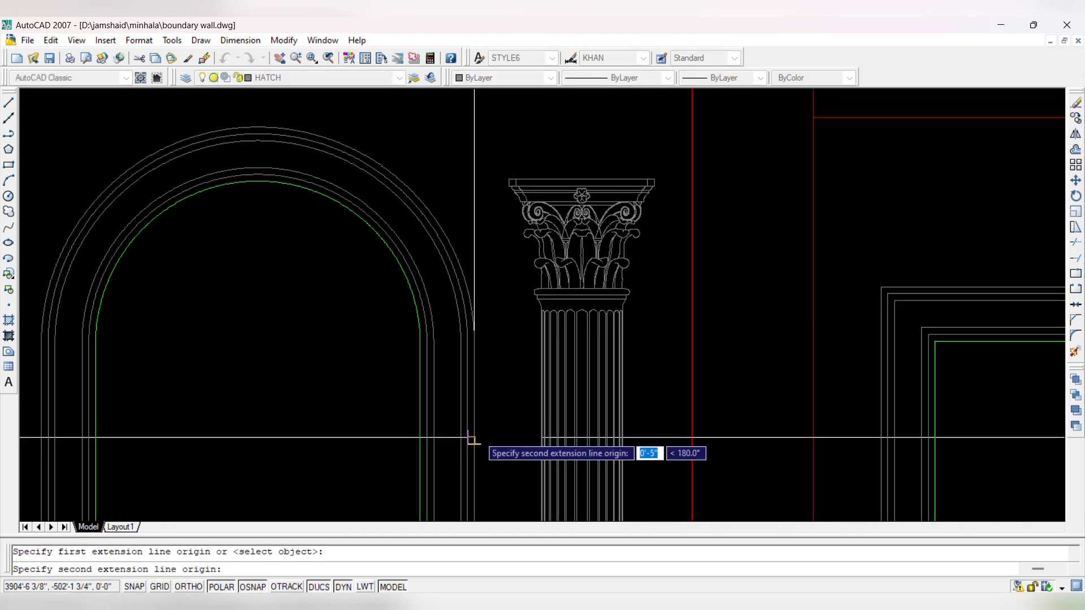
{"action": "left_click", "coordinate": [467, 439]}
{"action": "key", "text": "Escape"}
{"action": "scroll", "coordinate": [474, 267], "scroll_direction": "down", "scroll_amount": 2}
- Recheck the vertical distance from the arch frame's crown to the wall top, without placing a dimension
{"action": "key", "text": "Return"}
{"action": "scroll", "coordinate": [360, 176], "scroll_direction": "up", "scroll_amount": 2}
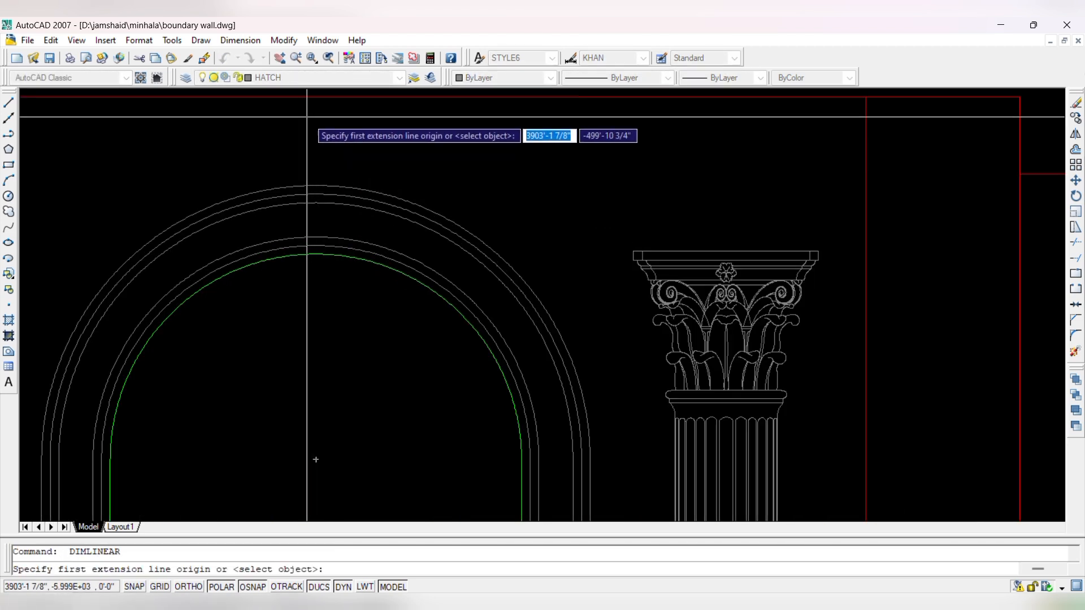
{"action": "left_click", "coordinate": [316, 185]}
{"action": "left_click", "coordinate": [315, 96]}
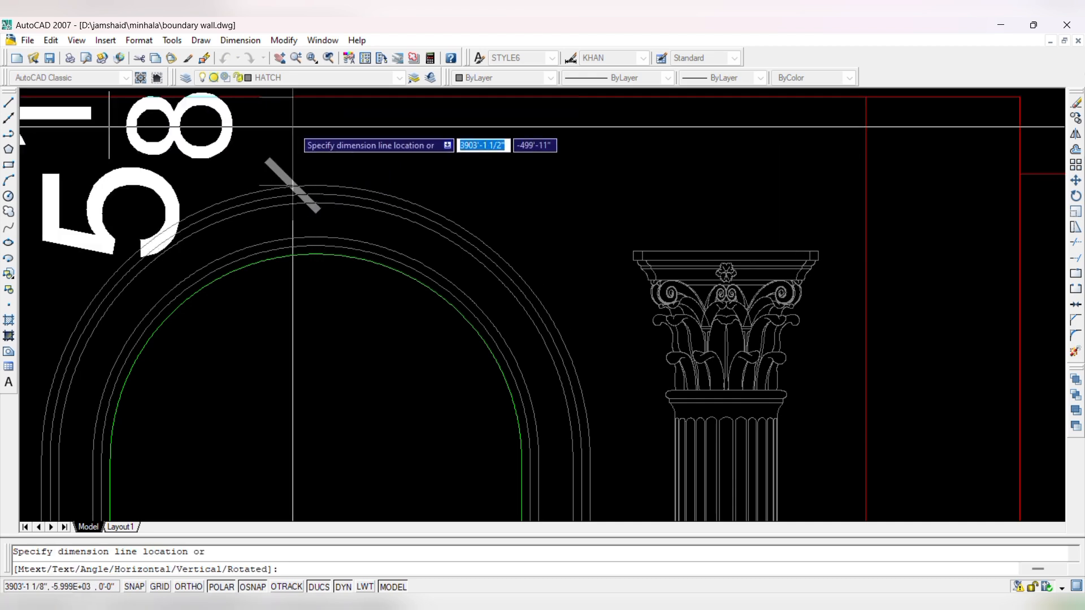
{"action": "scroll", "coordinate": [307, 141], "scroll_direction": "down", "scroll_amount": 2}
{"action": "key", "text": "Escape"}
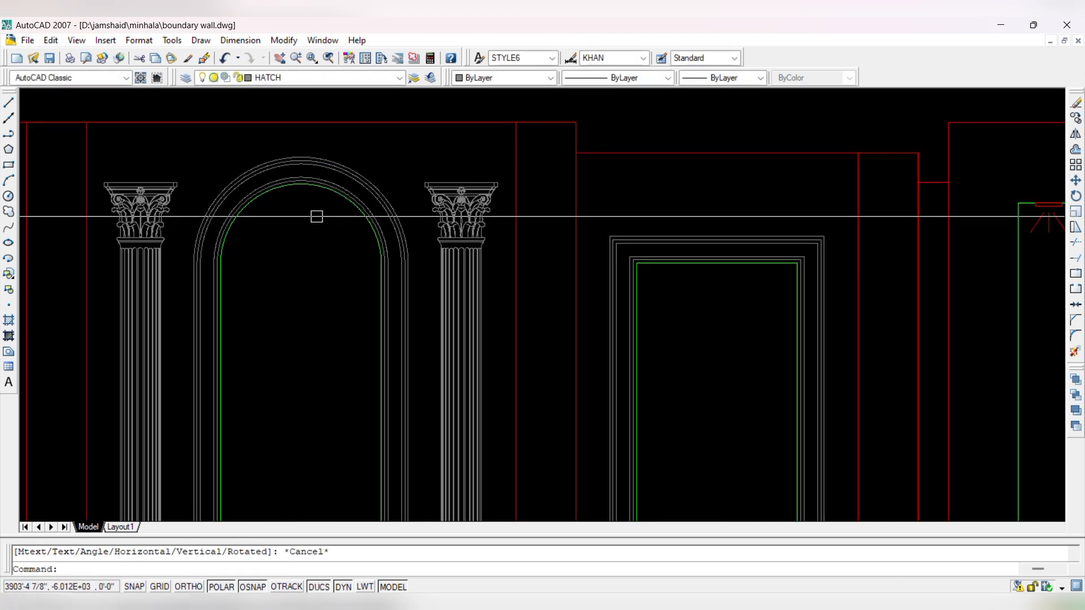
{"action": "scroll", "coordinate": [325, 215], "scroll_direction": "down", "scroll_amount": 2}
{"action": "scroll", "coordinate": [428, 196], "scroll_direction": "up", "scroll_amount": 3}
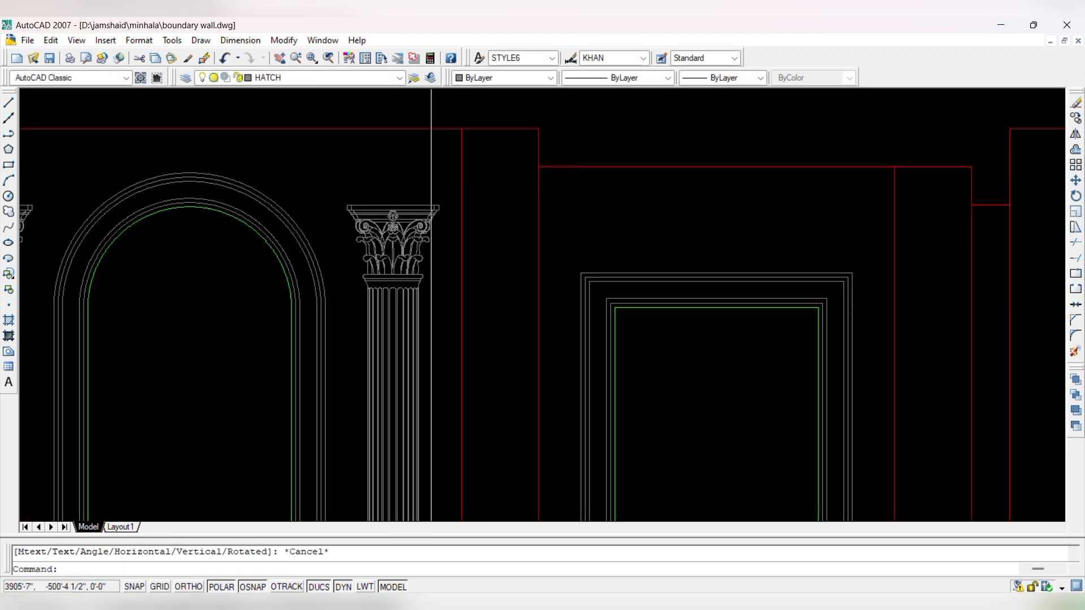
{"action": "scroll", "coordinate": [452, 209], "scroll_direction": "down", "scroll_amount": 4}
{"action": "scroll", "coordinate": [672, 231], "scroll_direction": "up", "scroll_amount": 4}
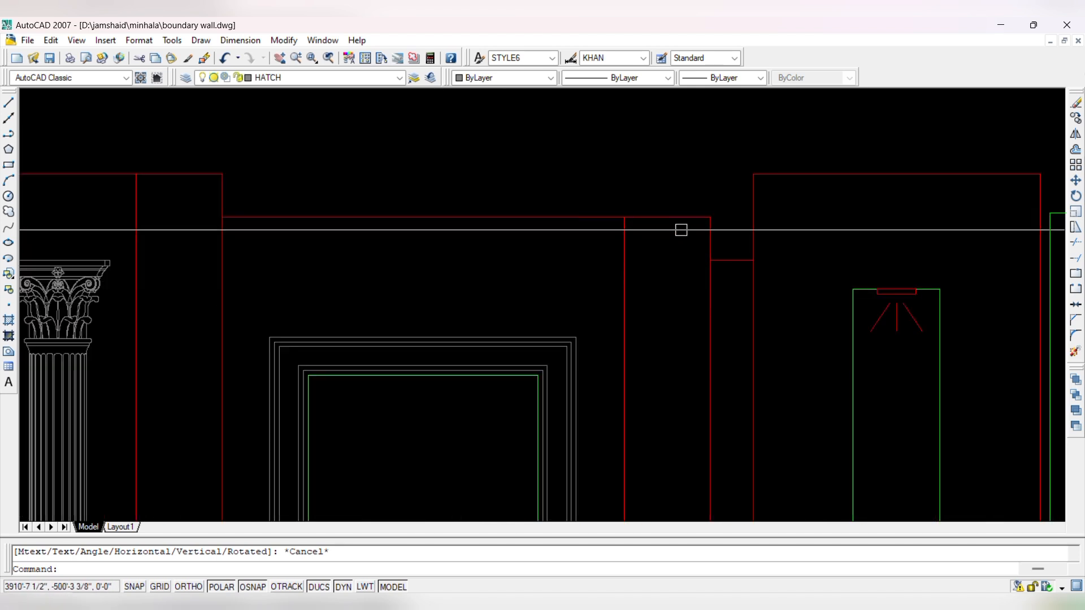
- Stretch the short connecting line between the narrow pier and the lamp pier down by 4.5
{"action": "left_click", "coordinate": [702, 280]}
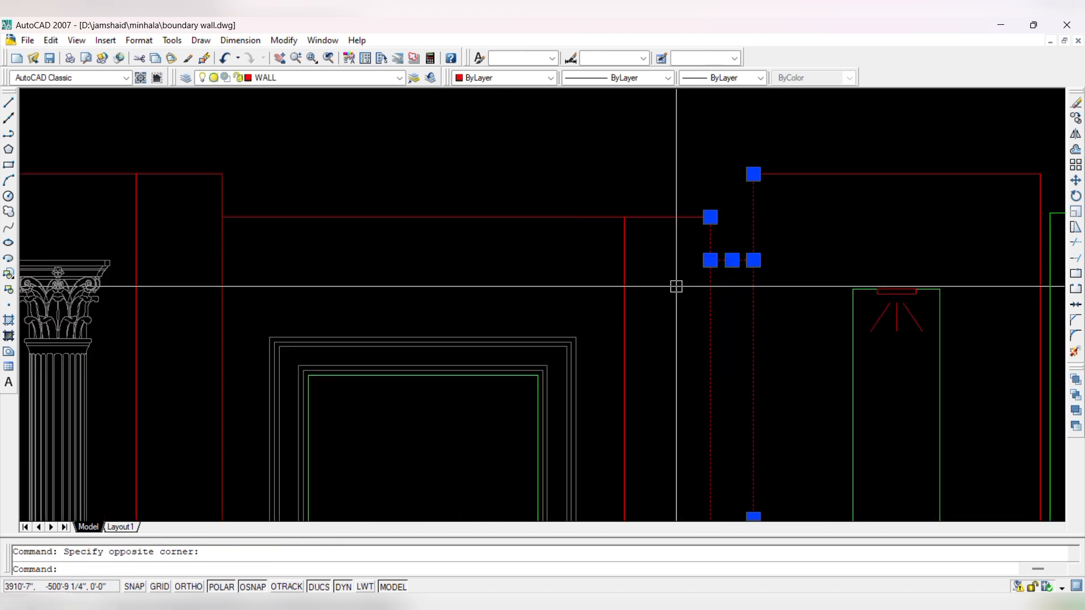
{"action": "type", "text": "s"}
{"action": "key", "text": "Return"}
{"action": "left_click", "coordinate": [679, 265]}
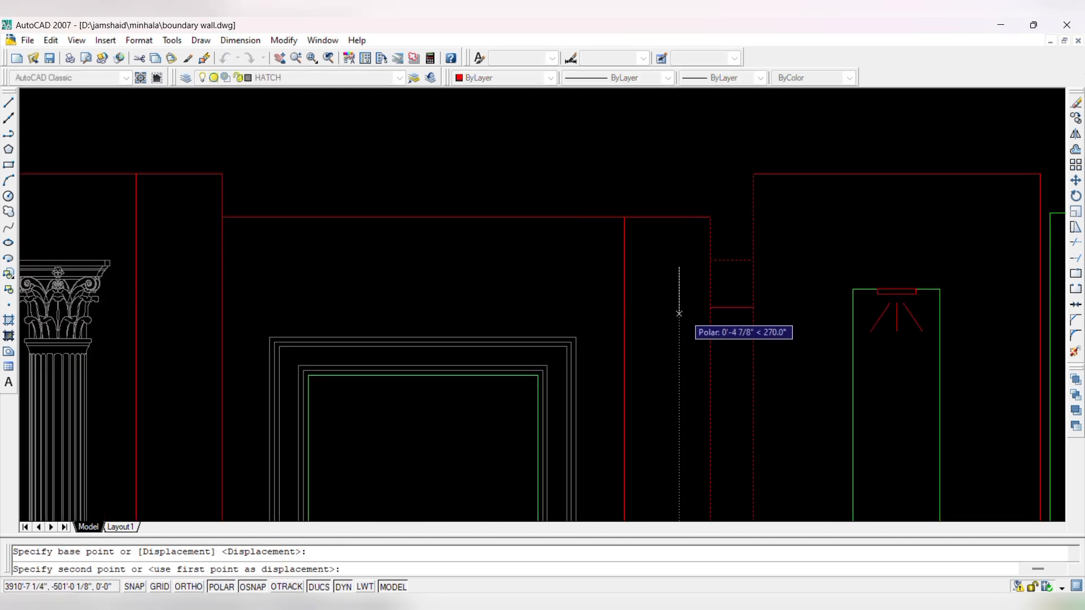
{"action": "type", "text": "4"}
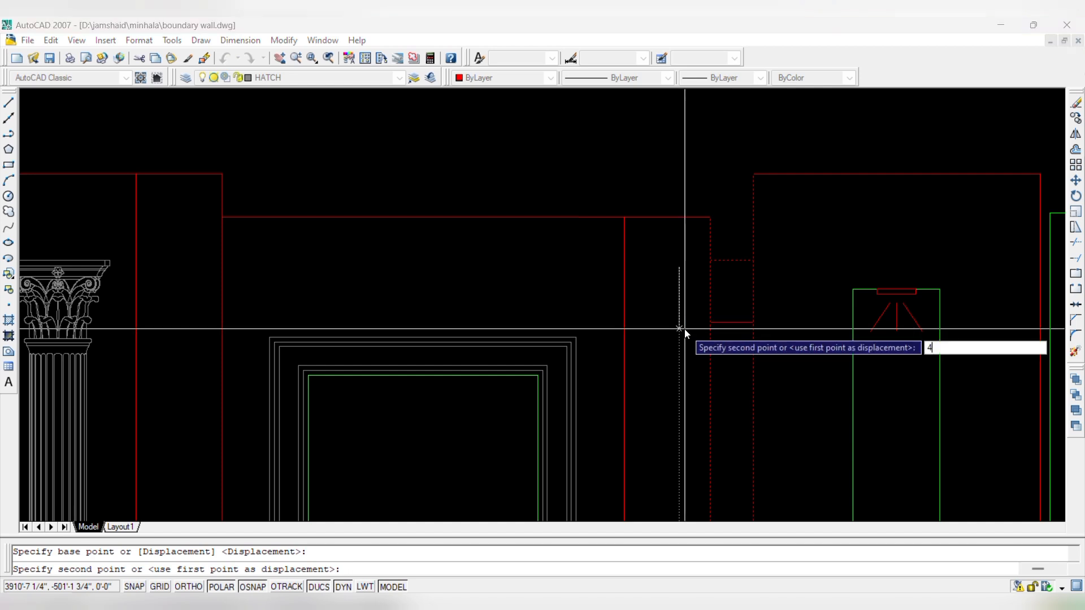
{"action": "type", "text": ".5"}
{"action": "key", "text": "Return"}
- Stretch the top edge of the right panel bay and its adjoining pier down by 4.5
{"action": "left_click", "coordinate": [728, 207]}
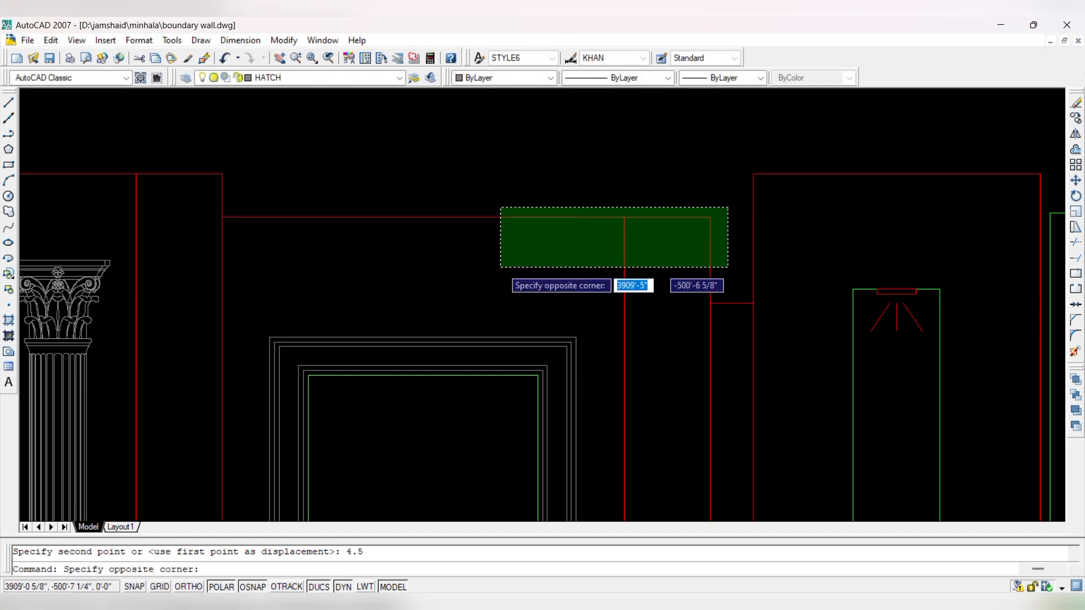
{"action": "left_click", "coordinate": [167, 239]}
{"action": "key", "text": "Return"}
{"action": "left_click", "coordinate": [298, 251]}
{"action": "type", "text": "4"}
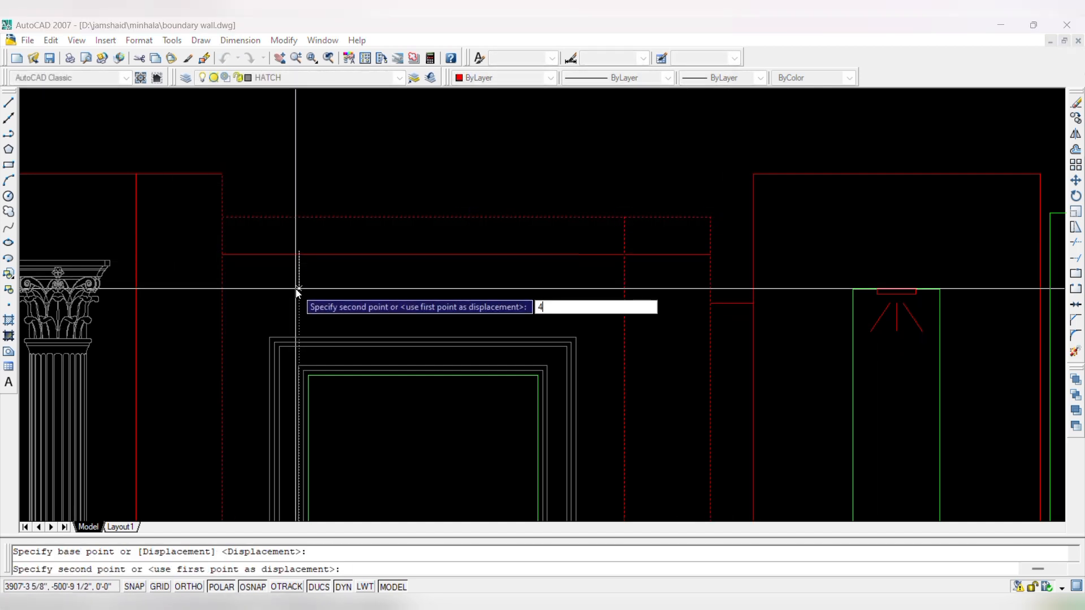
{"action": "type", "text": ".5"}
{"action": "key", "text": "Return"}
- Stretch the top edge of the right panel bay and its adjoining pier back up by 4.5
{"action": "scroll", "coordinate": [703, 337], "scroll_direction": "down", "scroll_amount": 3}
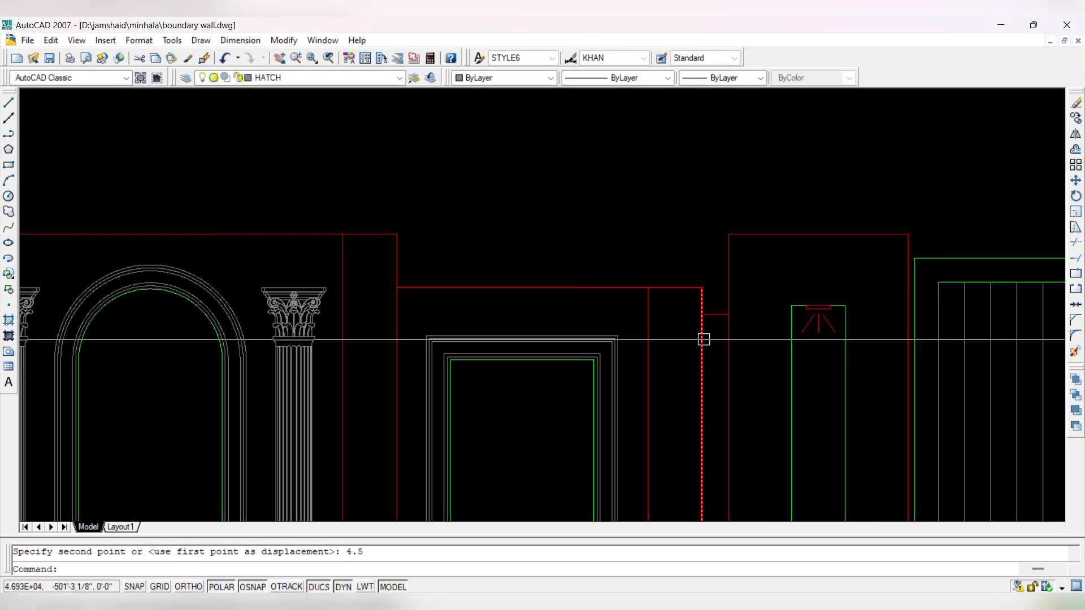
{"action": "scroll", "coordinate": [712, 339], "scroll_direction": "up", "scroll_amount": 5}
{"action": "left_click", "coordinate": [713, 317]}
{"action": "left_click", "coordinate": [121, 271]}
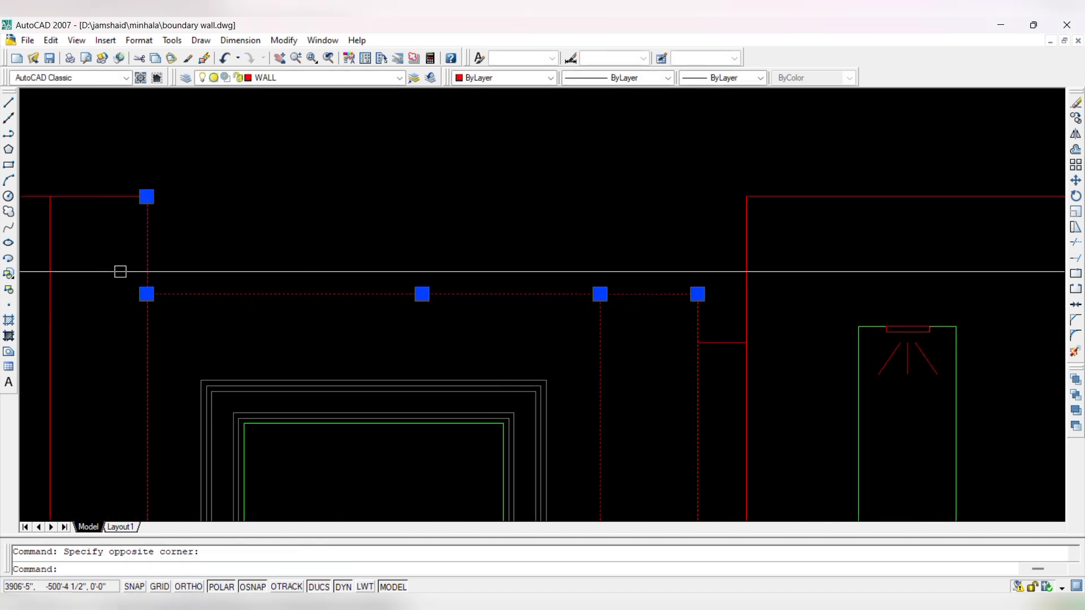
{"action": "type", "text": "s"}
{"action": "key", "text": "Return"}
{"action": "left_click", "coordinate": [254, 255]}
{"action": "type", "text": "4"}
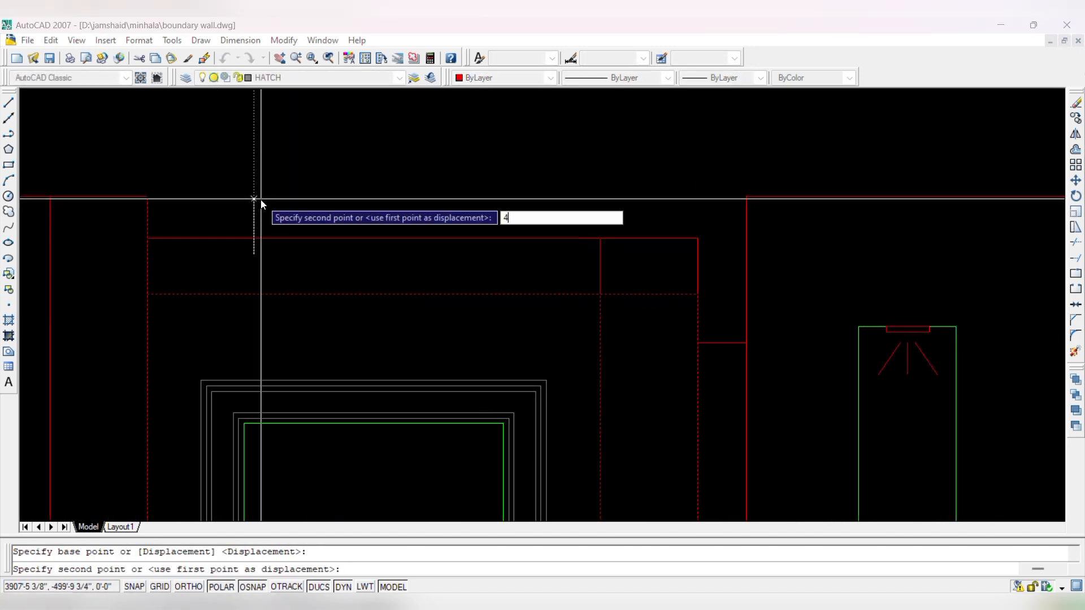
{"action": "type", "text": ".5"}
{"action": "key", "text": "Return"}
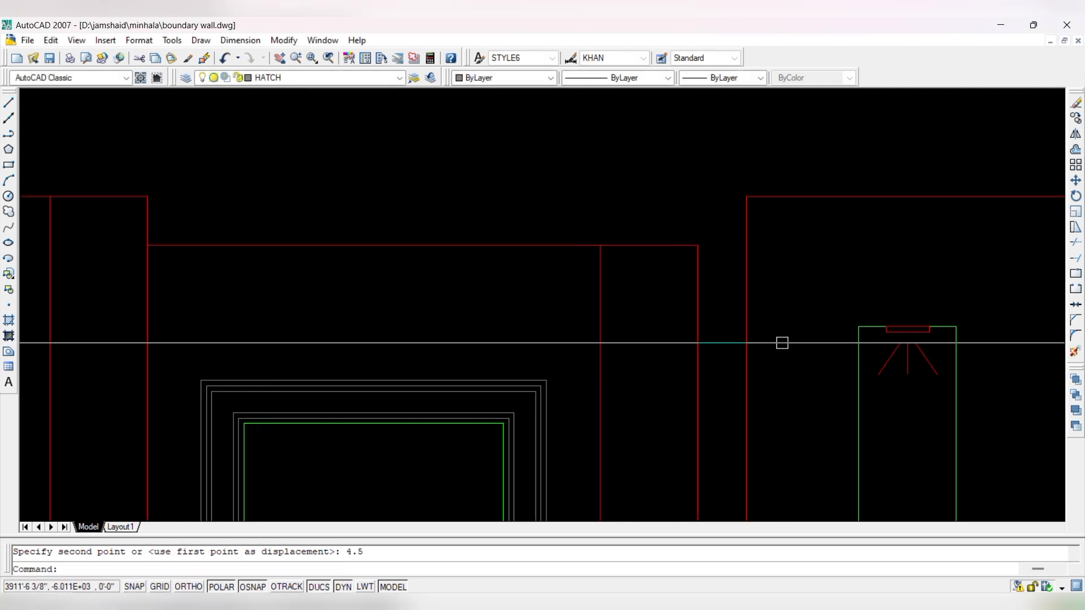
{"action": "left_click", "coordinate": [630, 355]}
{"action": "key", "text": "Return"}
{"action": "left_click", "coordinate": [630, 366]}
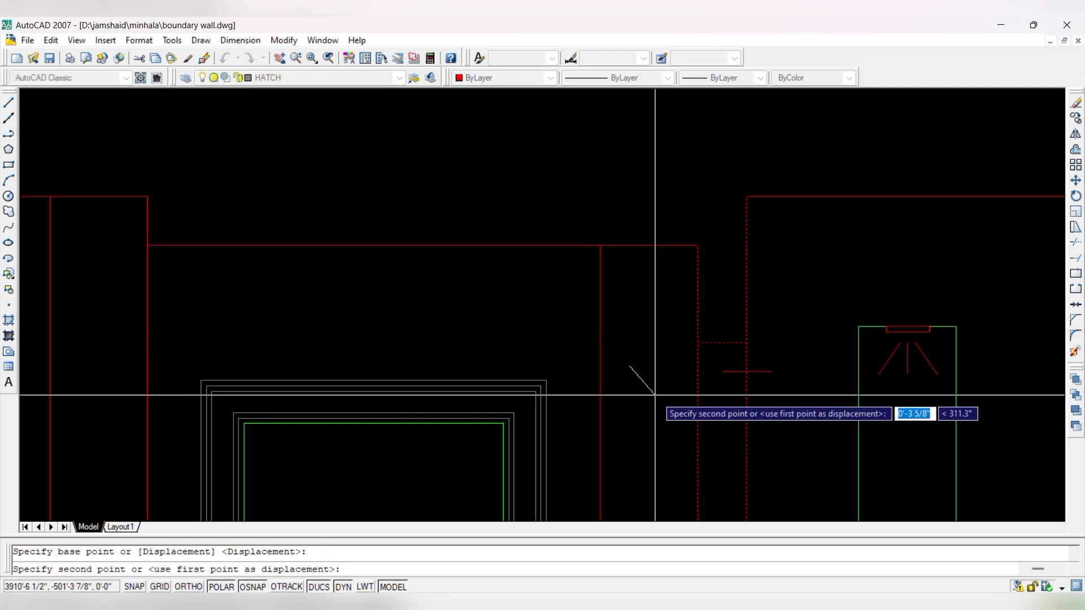
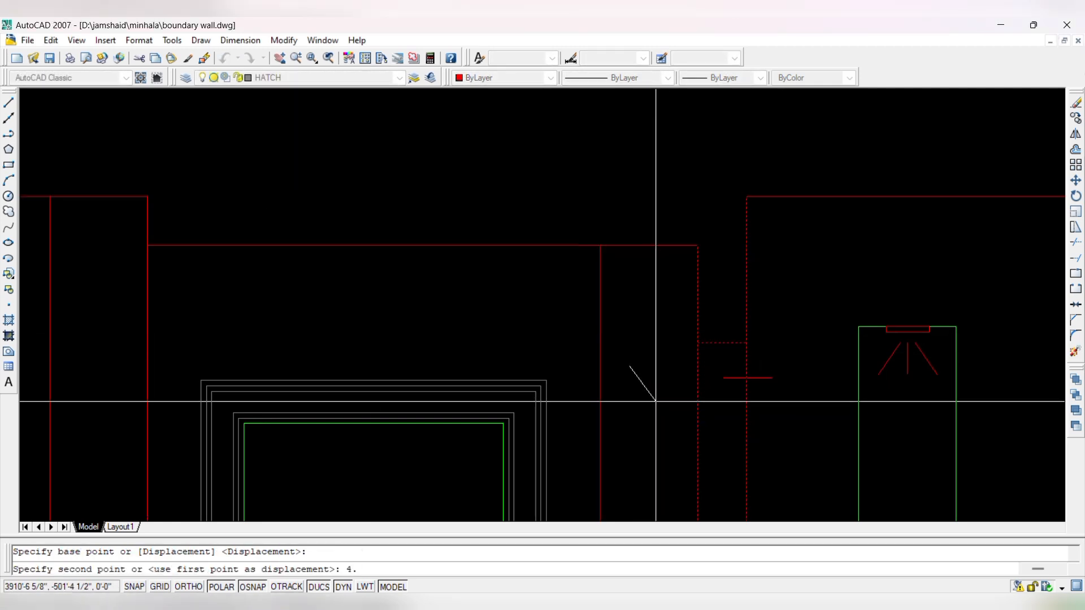
{"action": "key", "text": "Escape"}
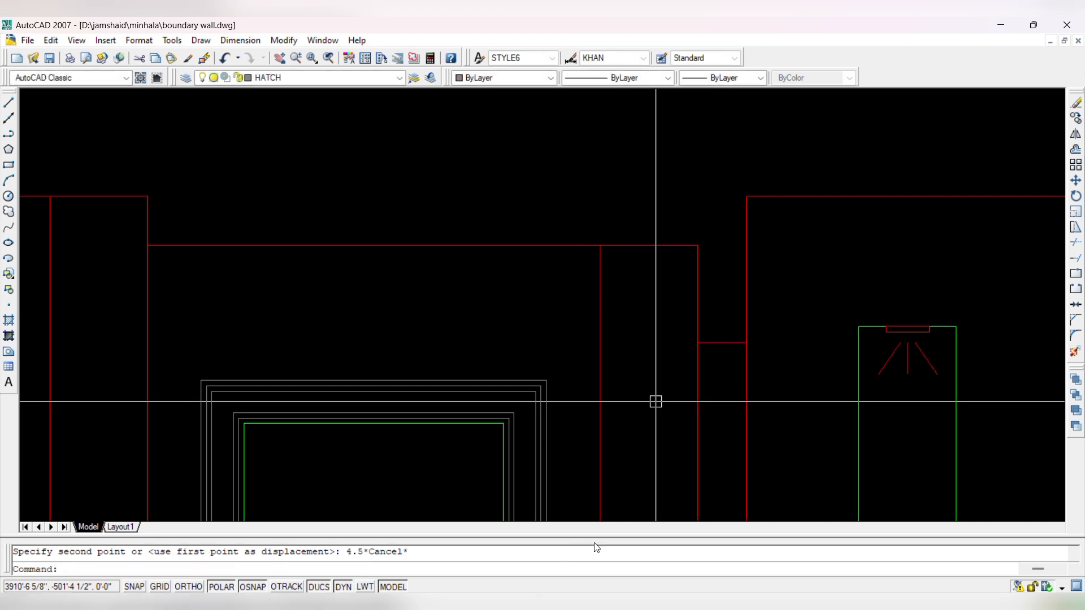
- Stretch the short connecting line beside the lamp pier back up by 4.5
{"action": "left_click", "coordinate": [750, 336]}
{"action": "left_click", "coordinate": [674, 363]}
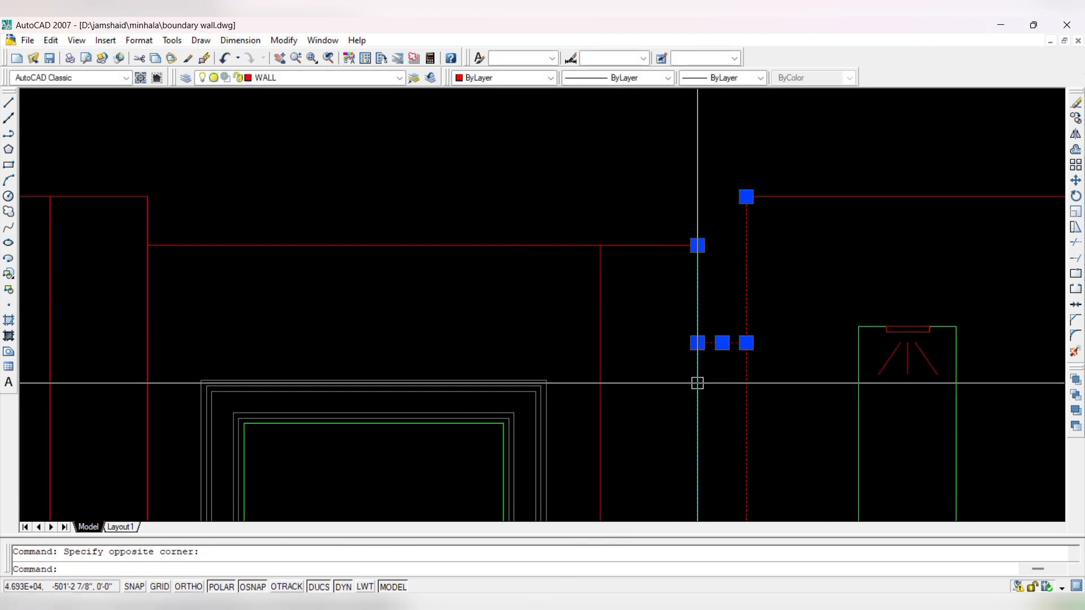
{"action": "type", "text": "s"}
{"action": "key", "text": "Return"}
{"action": "left_click", "coordinate": [697, 343]}
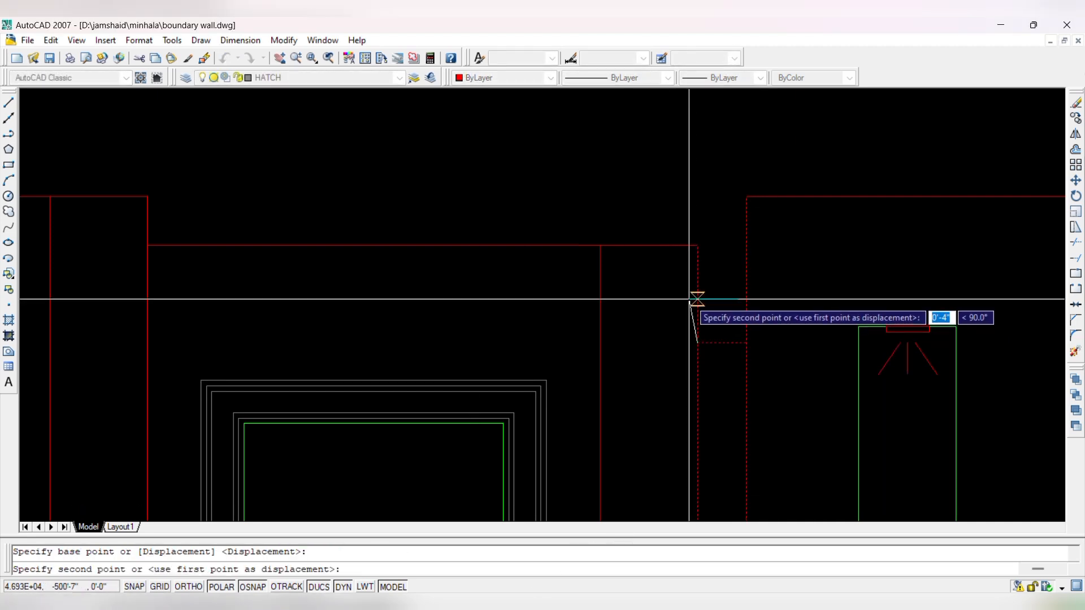
{"action": "type", "text": "4.5"}
{"action": "key", "text": "Return"}
- Trim the wall's top line between the two verticals separating the left framed panel from the arched section
{"action": "scroll", "coordinate": [690, 298], "scroll_direction": "down", "scroll_amount": 5}
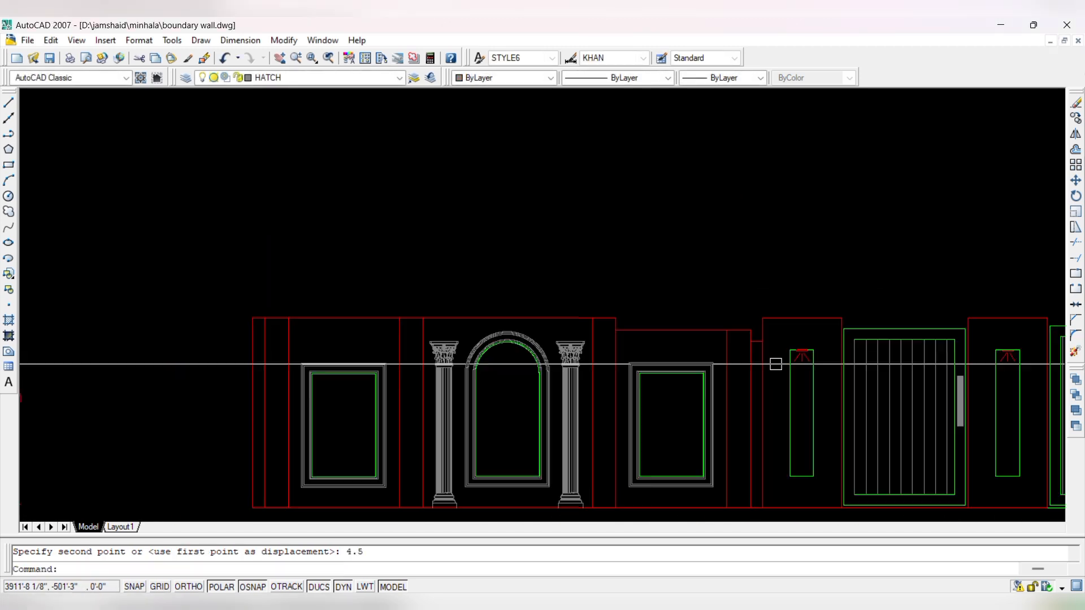
{"action": "scroll", "coordinate": [398, 306], "scroll_direction": "up", "scroll_amount": 4}
{"action": "key", "text": "Escape"}
{"action": "type", "text": "tr"}
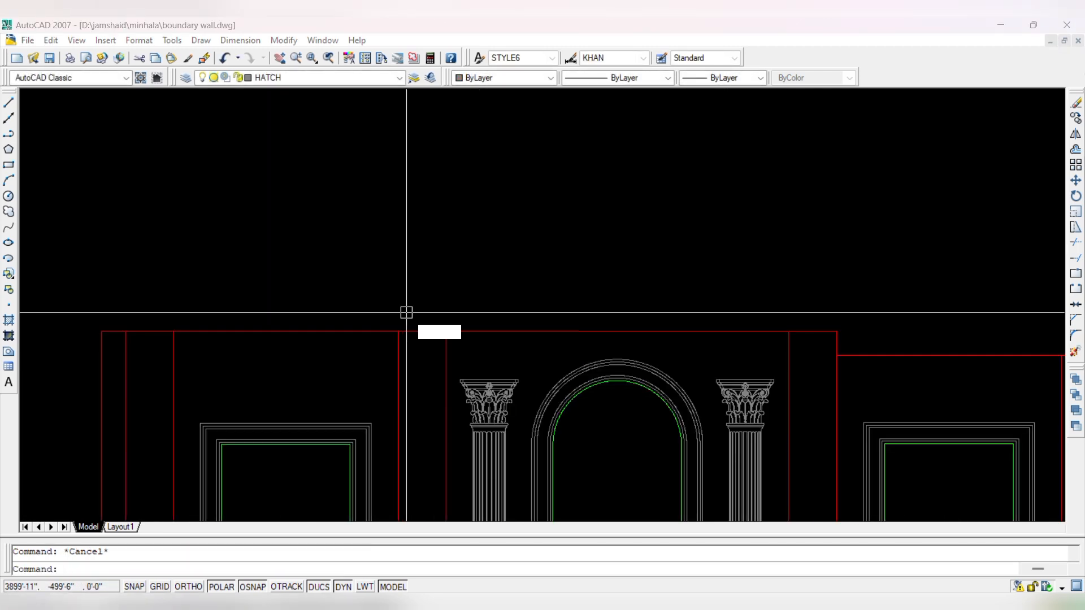
{"action": "key", "text": "Return"}
{"action": "key", "text": "Return"}
{"action": "key", "text": "Escape"}
- Stretch the left panel bay's top edge and verticals down to the same level as the right panel bay's top
{"action": "left_click", "coordinate": [423, 315]}
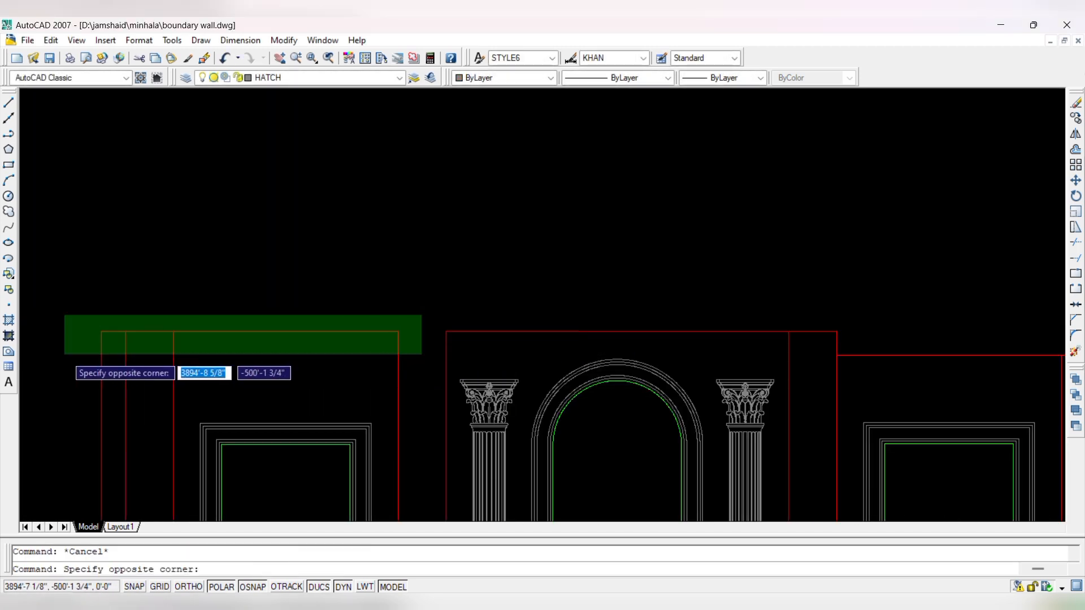
{"action": "left_click", "coordinate": [67, 356]}
{"action": "type", "text": "s"}
{"action": "key", "text": "Return"}
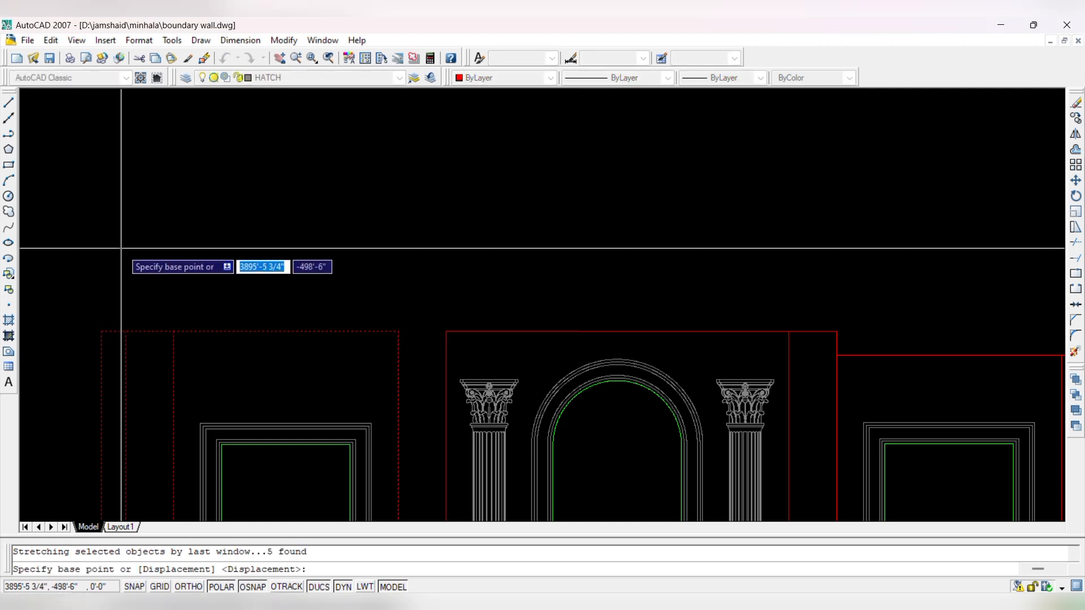
{"action": "left_click", "coordinate": [125, 331]}
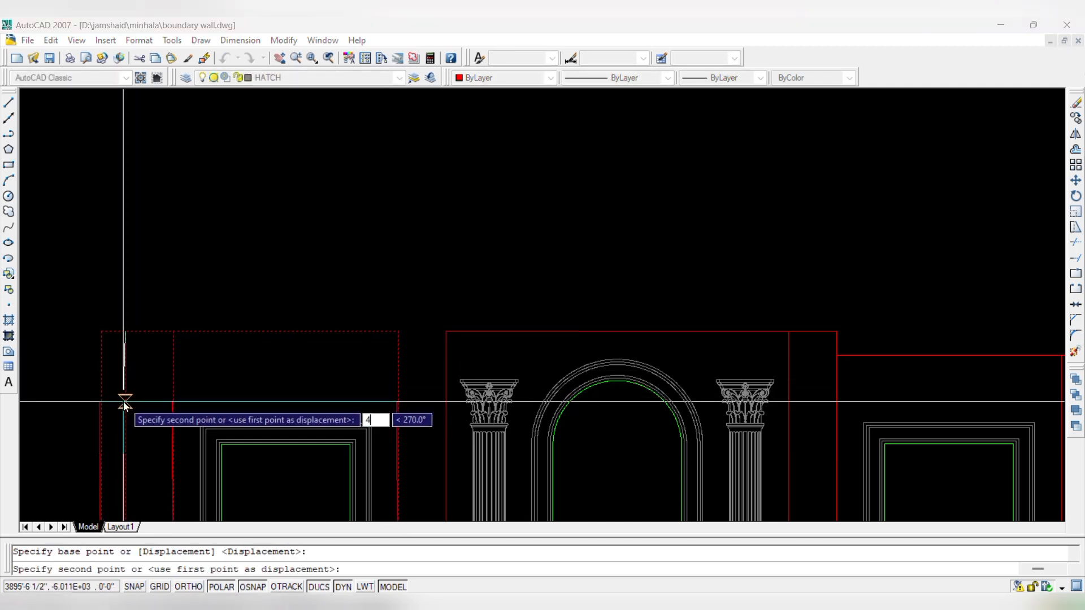
{"action": "key", "text": "Return"}
{"action": "key", "text": "Escape"}
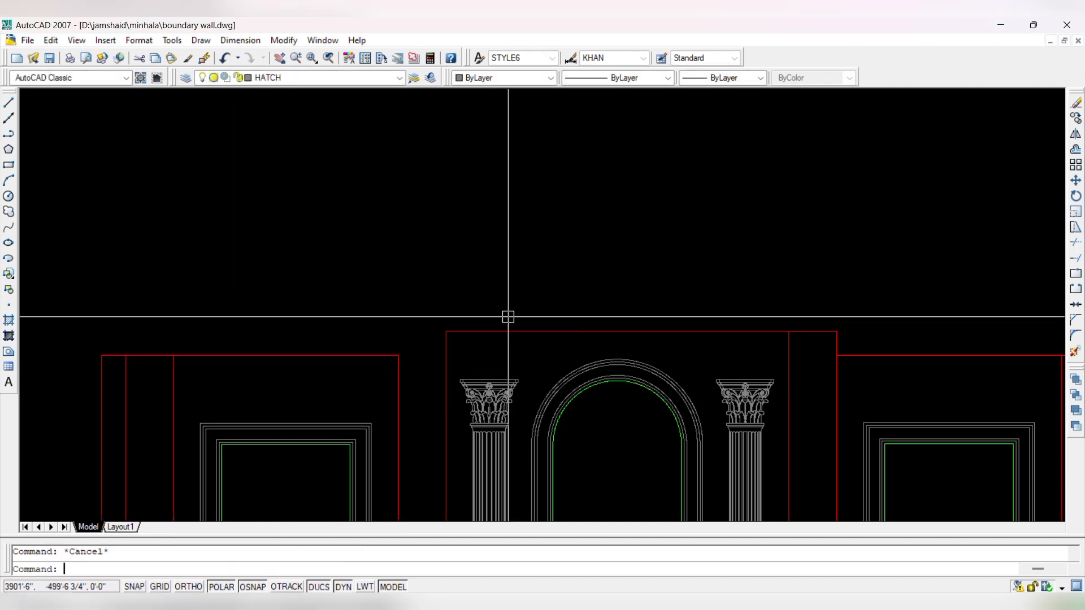
- Move the five blue profile pieces from above the scroll ornament to just above the left panel bay's end beside the arched section
{"action": "scroll", "coordinate": [497, 333], "scroll_direction": "down", "scroll_amount": 10}
{"action": "scroll", "coordinate": [377, 324], "scroll_direction": "up", "scroll_amount": 6}
{"action": "left_click", "coordinate": [356, 297]}
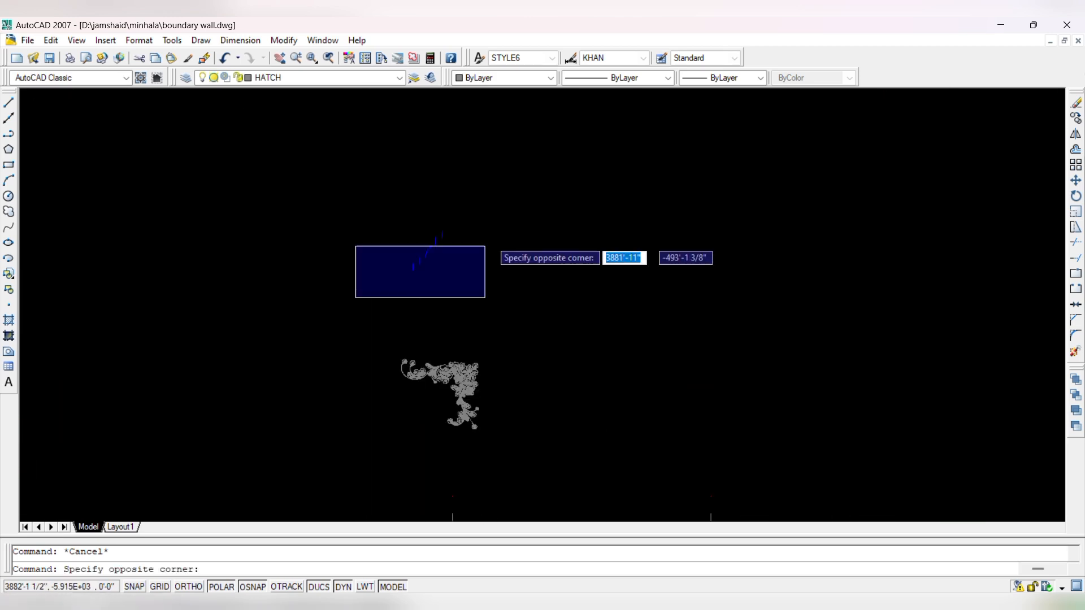
{"action": "left_click", "coordinate": [489, 195]}
{"action": "type", "text": "M"}
{"action": "key", "text": "Return"}
{"action": "left_click", "coordinate": [398, 281]}
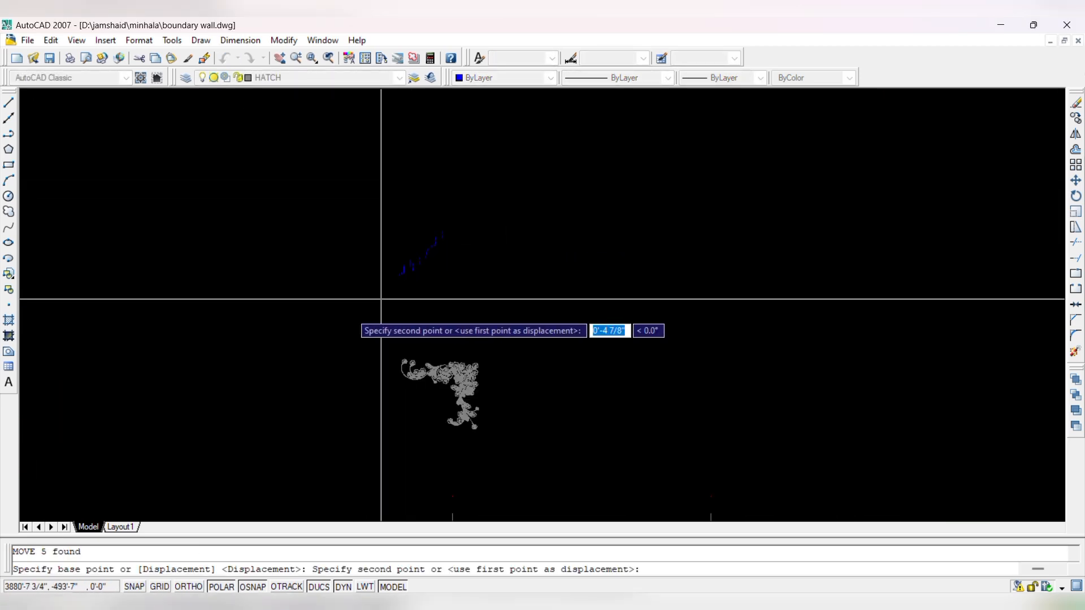
{"action": "scroll", "coordinate": [380, 300], "scroll_direction": "down", "scroll_amount": 6}
{"action": "scroll", "coordinate": [696, 390], "scroll_direction": "up", "scroll_amount": 3}
{"action": "key", "text": "Escape"}
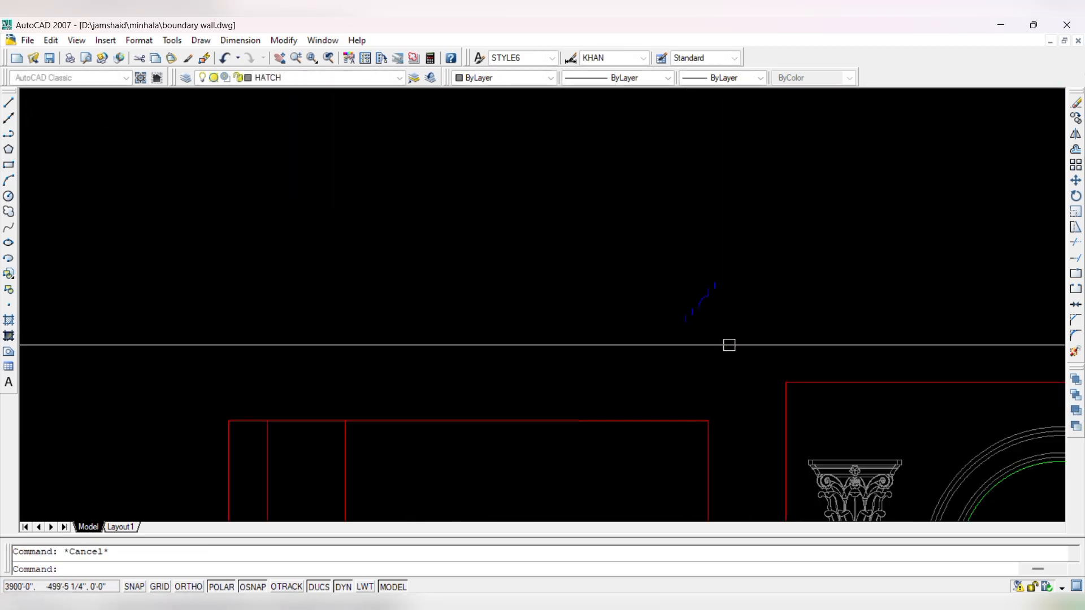
- Draw horizontal lines leftward from both ends of the second-lowest vertical profile piece and from the foot of the lowest one
{"action": "type", "text": "L"}
{"action": "key", "text": "Return"}
{"action": "scroll", "coordinate": [695, 316], "scroll_direction": "up", "scroll_amount": 3}
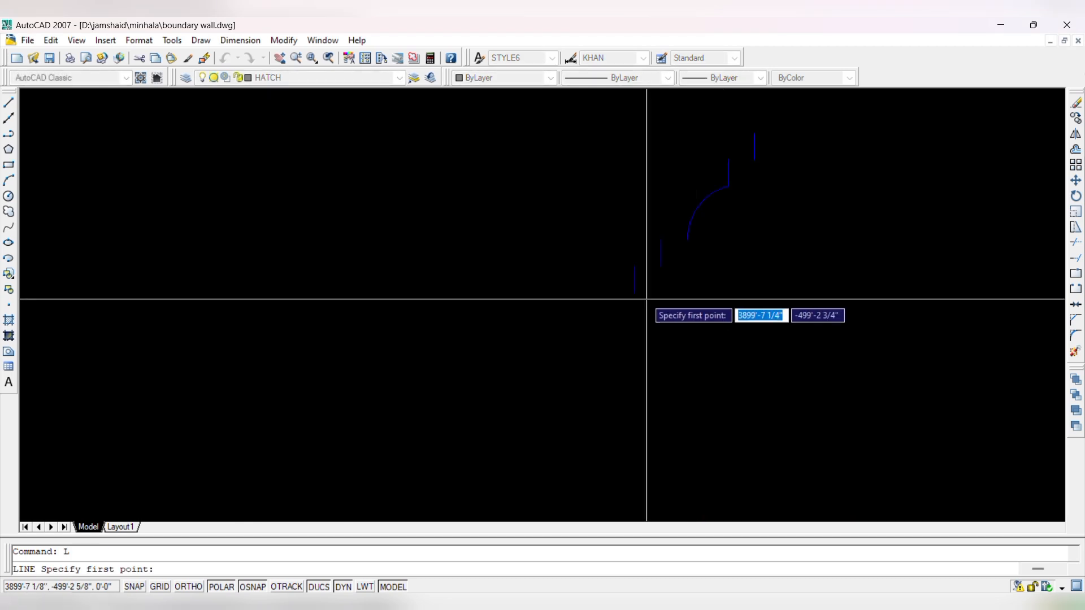
{"action": "left_click", "coordinate": [661, 240]}
{"action": "left_click", "coordinate": [405, 240]}
{"action": "key", "text": "Escape"}
{"action": "key", "text": "Return"}
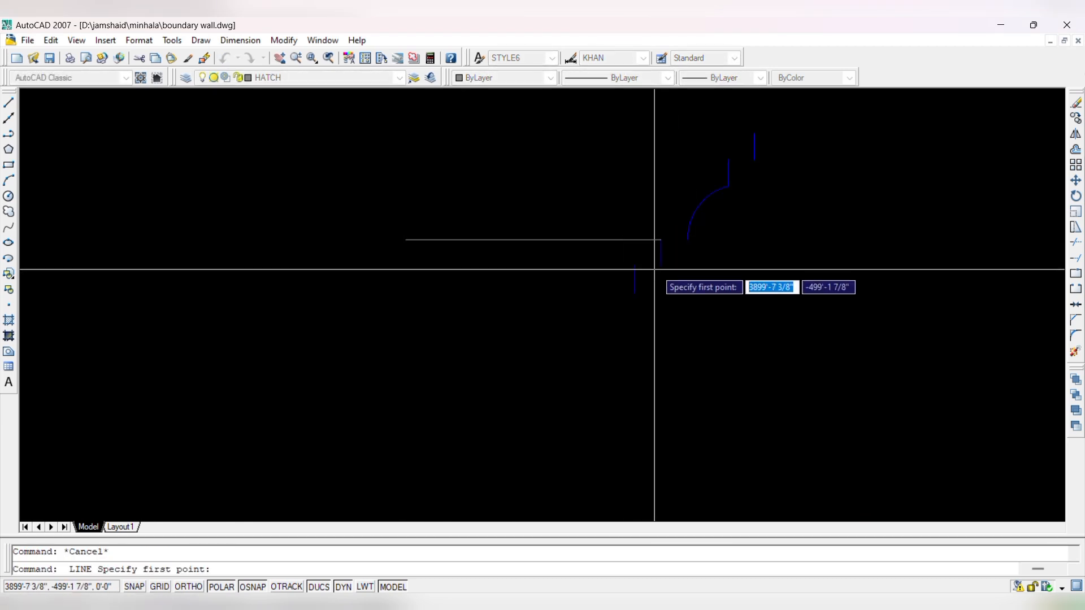
{"action": "left_click", "coordinate": [661, 266]}
{"action": "left_click", "coordinate": [364, 266]}
{"action": "key", "text": "Escape"}
{"action": "key", "text": "Return"}
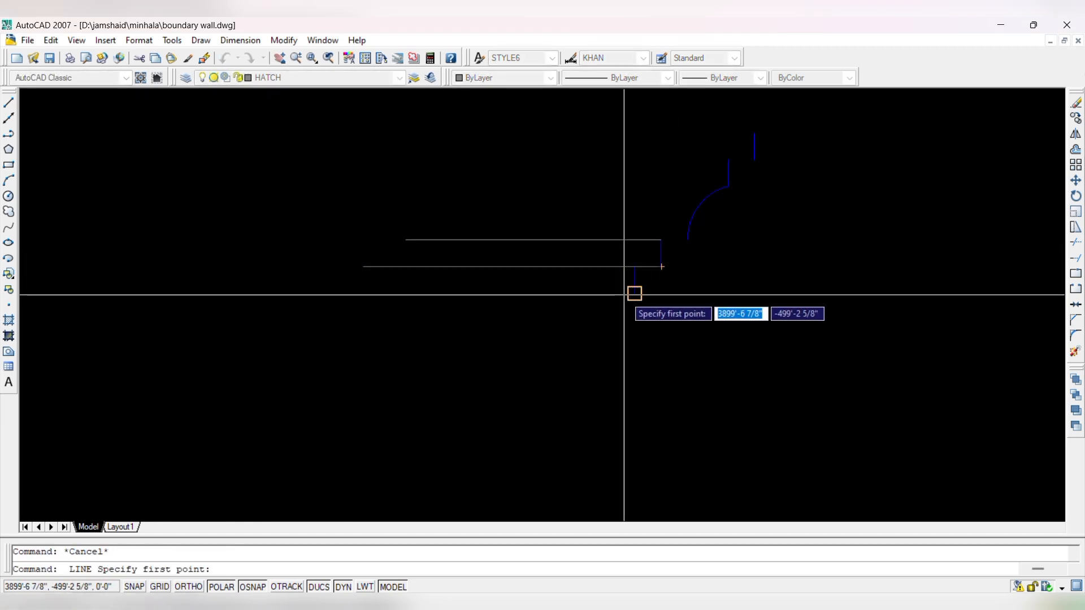
{"action": "left_click", "coordinate": [634, 293]}
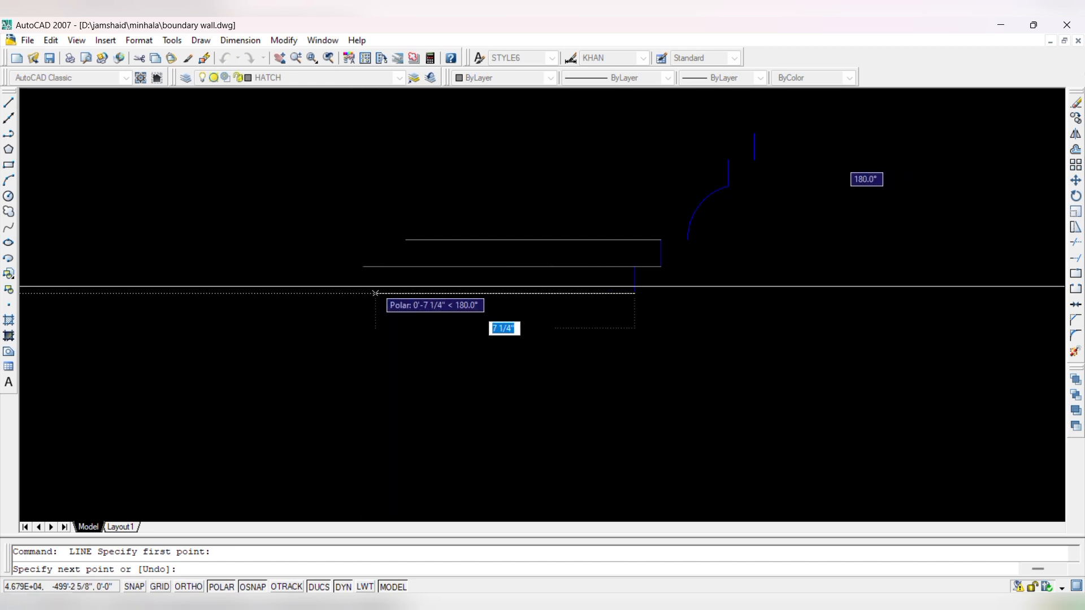
{"action": "left_click", "coordinate": [367, 293]}
{"action": "key", "text": "Escape"}
- Extend the uppermost of the three horizontal lines to the lower end of the profile's arc
{"action": "type", "text": "E"}
{"action": "key", "text": "Return"}
{"action": "key", "text": "Escape"}
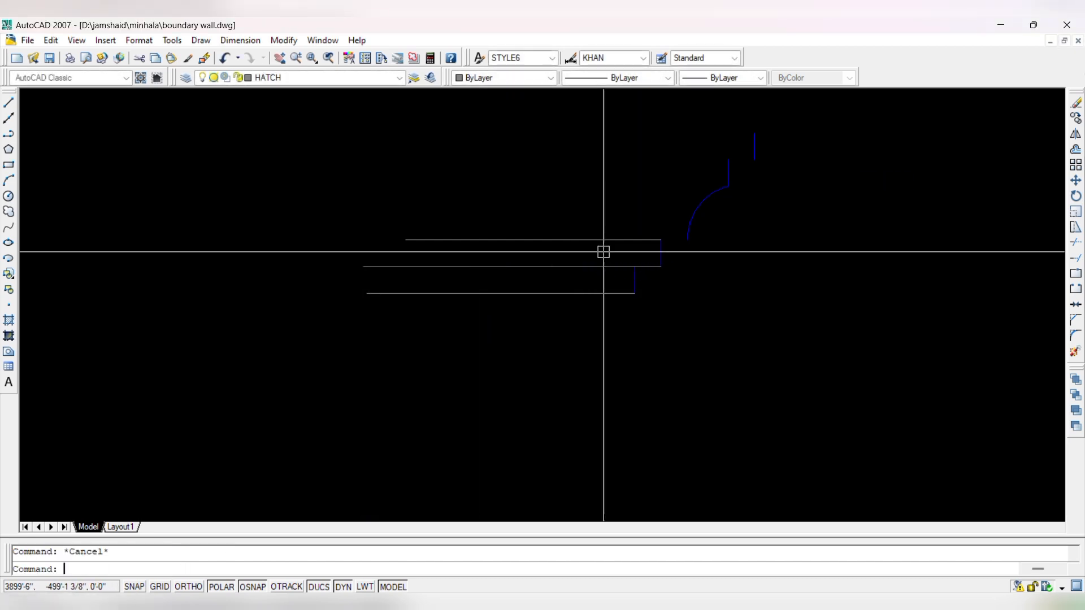
{"action": "type", "text": "ex"}
{"action": "key", "text": "Return"}
{"action": "key", "text": "Return"}
{"action": "left_click", "coordinate": [641, 238]}
{"action": "key", "text": "Escape"}
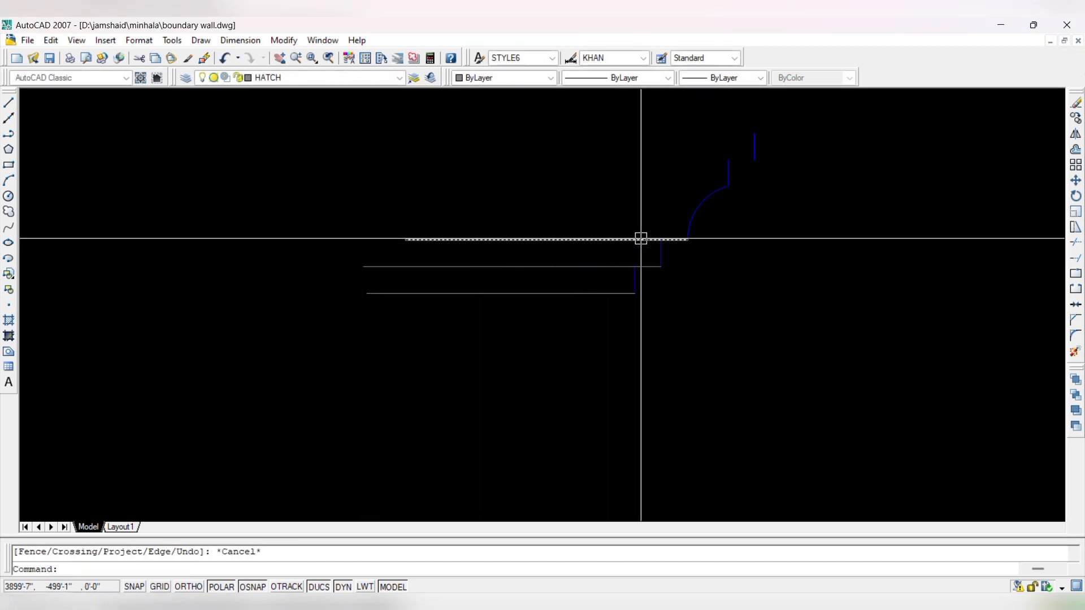
- Copy that extended line from the arc's lower end to the top ends of the two upper vertical profile pieces
{"action": "type", "text": "co"}
{"action": "key", "text": "Return"}
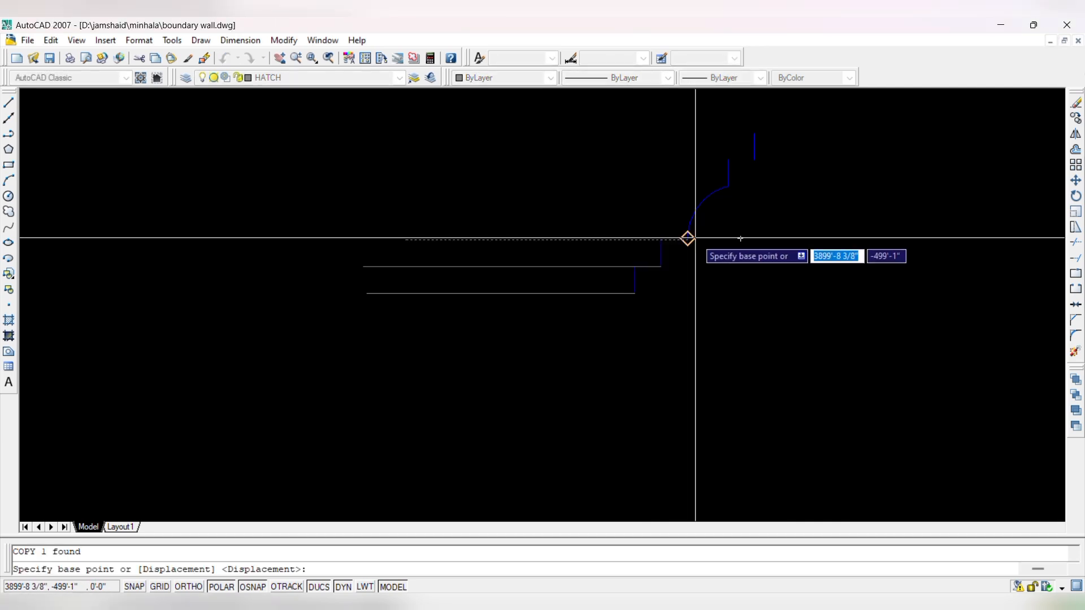
{"action": "left_click", "coordinate": [689, 237]}
{"action": "left_click", "coordinate": [728, 161]}
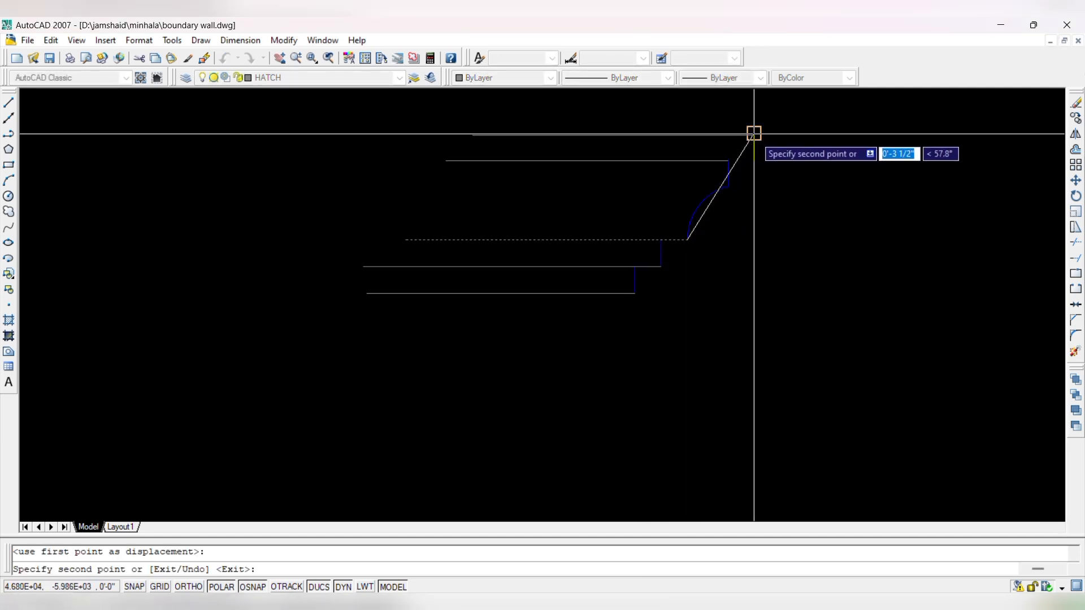
{"action": "left_click", "coordinate": [754, 135]}
{"action": "key", "text": "Escape"}
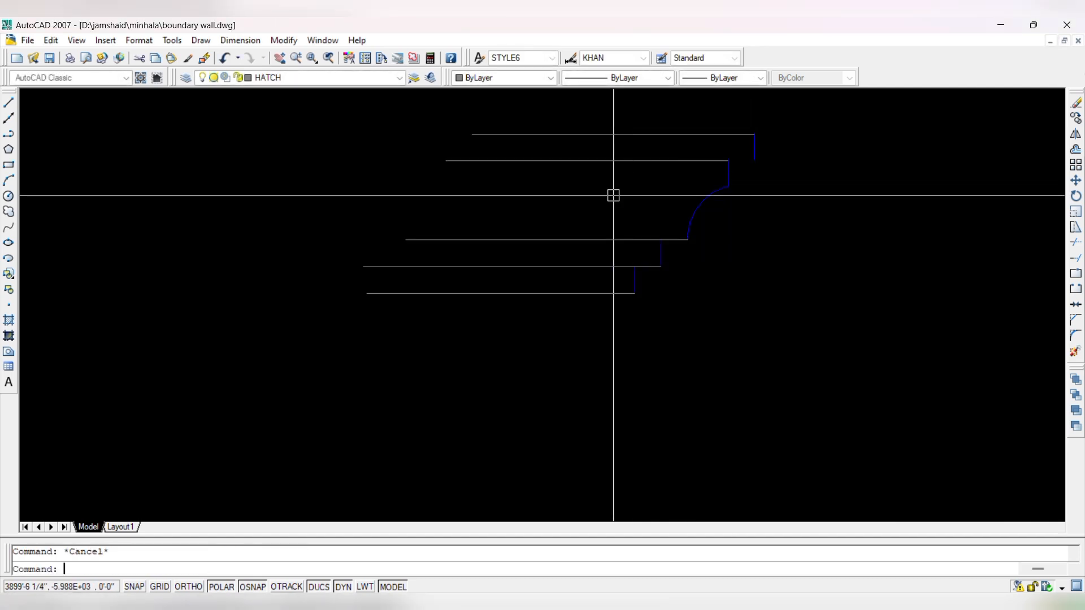
{"action": "type", "text": "ex"}
{"action": "key", "text": "Return"}
{"action": "key", "text": "Return"}
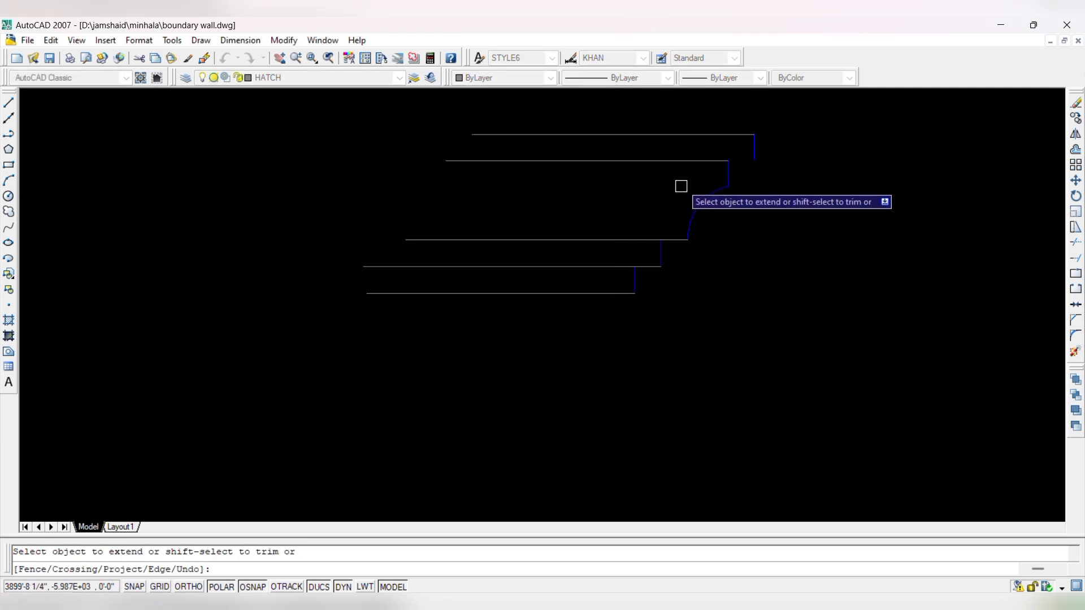
{"action": "key", "text": "Escape"}
{"action": "key", "text": "Escape"}
{"action": "type", "text": "ex"}
{"action": "key", "text": "Return"}
{"action": "key", "text": "Return"}
{"action": "key", "text": "Escape"}
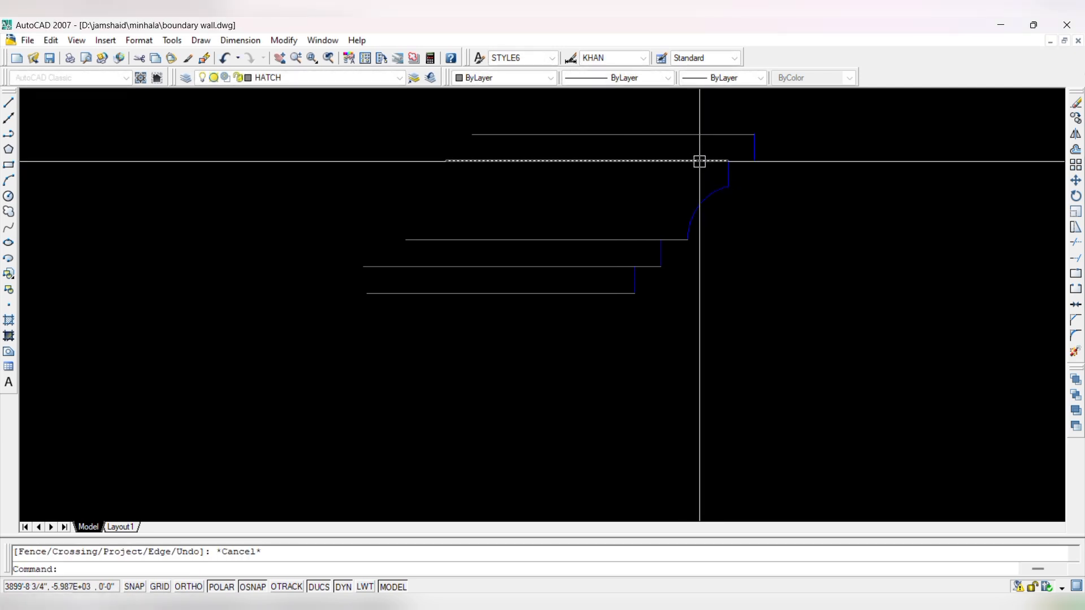
- Fillet the second horizontal line from the top with the outermost vertical profile piece into a sharp corner
{"action": "left_click", "coordinate": [700, 161]}
{"action": "type", "text": "f"}
{"action": "key", "text": "Return"}
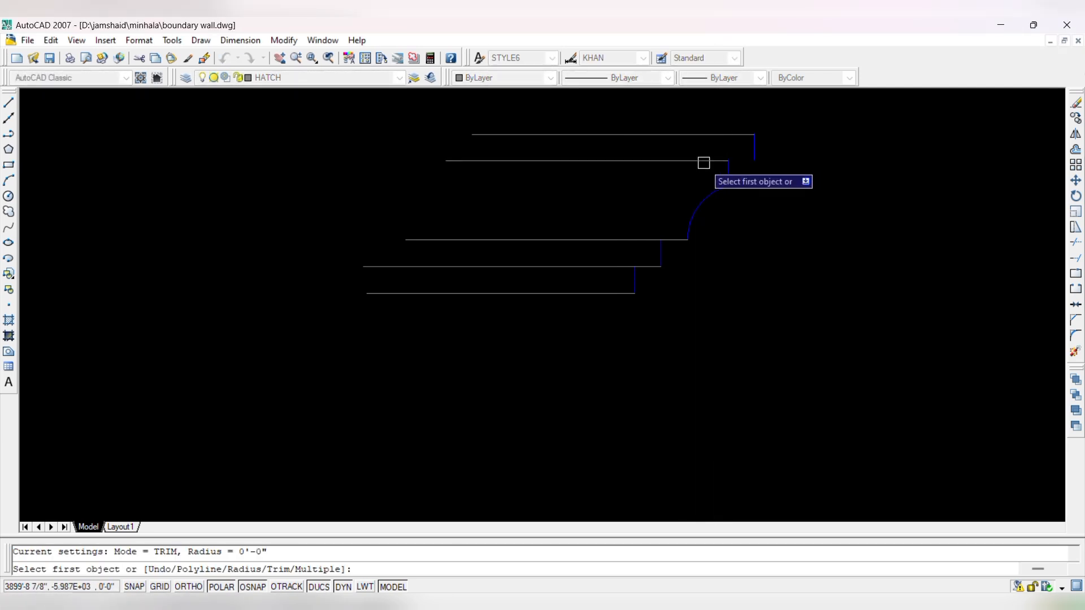
{"action": "left_click", "coordinate": [704, 162]}
{"action": "scroll", "coordinate": [717, 165], "scroll_direction": "up", "scroll_amount": 4}
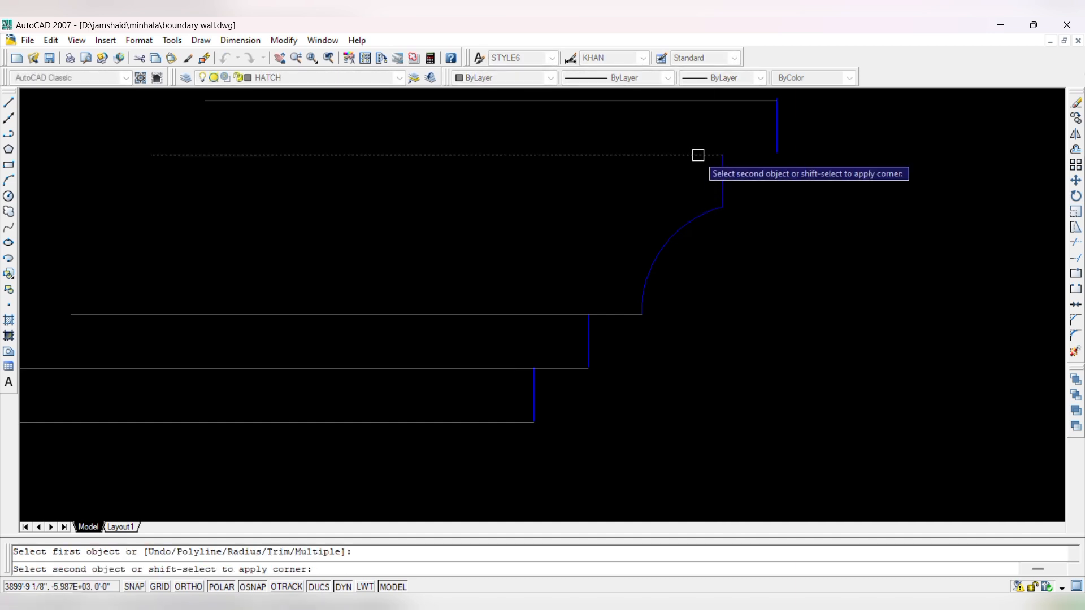
{"action": "left_click", "coordinate": [777, 133]}
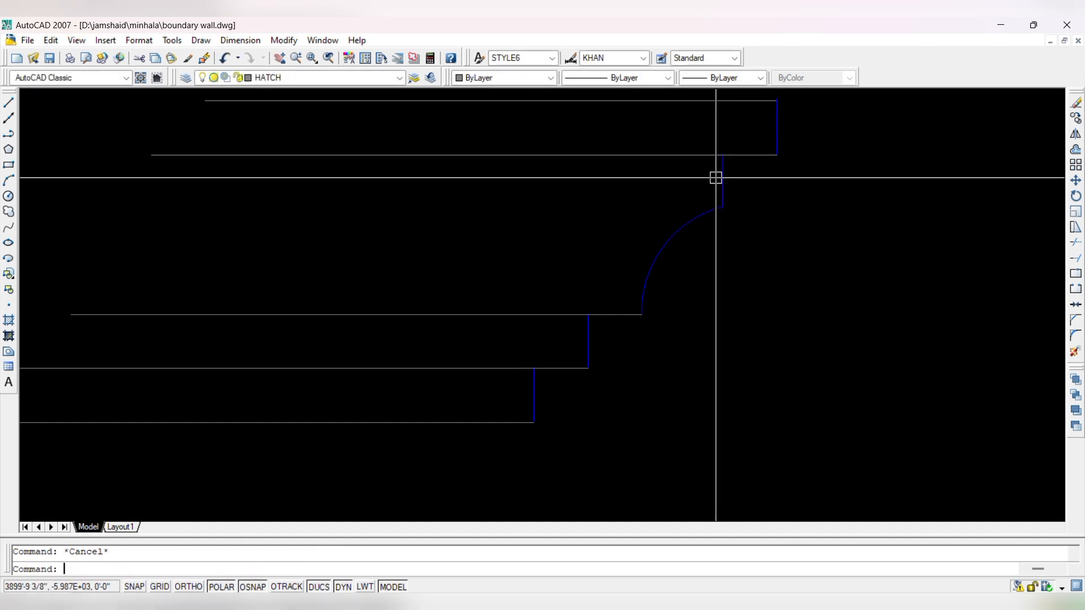
- Extend the short vertical above the arc to the top line and trim it back to the line below
{"action": "type", "text": "ex"}
{"action": "key", "text": "Return"}
{"action": "key", "text": "Return"}
{"action": "key", "text": "Escape"}
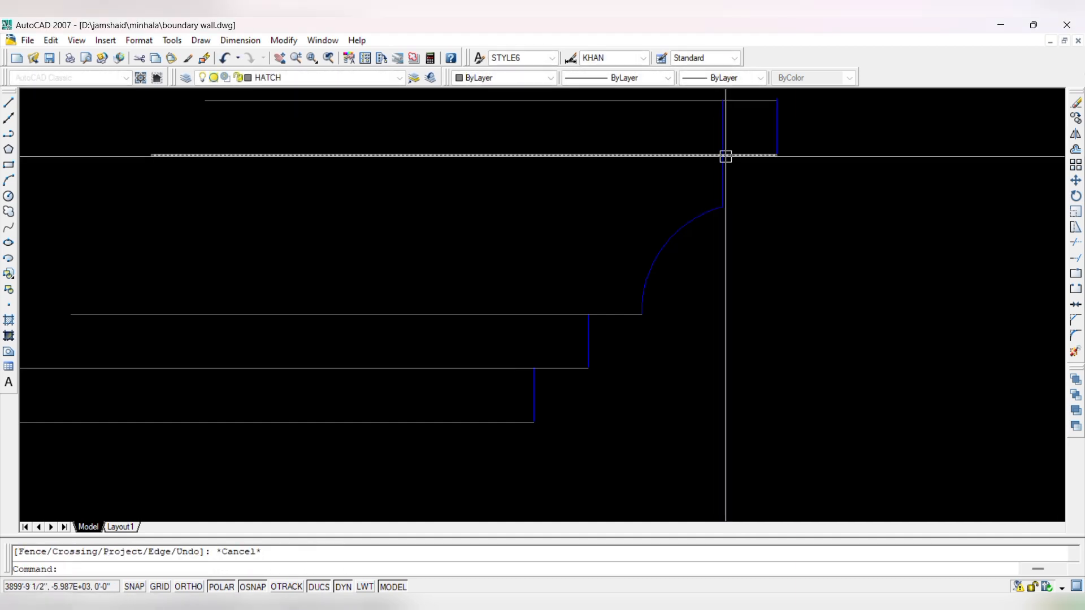
{"action": "key", "text": "Return"}
{"action": "key", "text": "Return"}
{"action": "left_click", "coordinate": [727, 149]}
{"action": "key", "text": "Escape"}
{"action": "scroll", "coordinate": [644, 215], "scroll_direction": "down", "scroll_amount": 4}
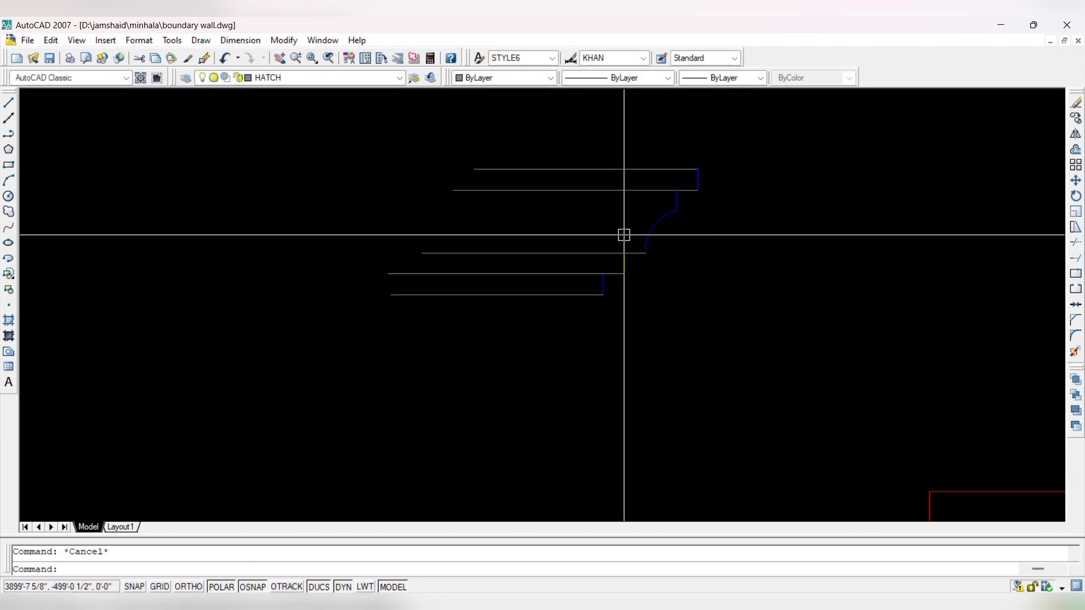
- Match the properties of the five grey horizontal lines to those of the blue profile pieces
{"action": "type", "text": "ma"}
{"action": "key", "text": "Return"}
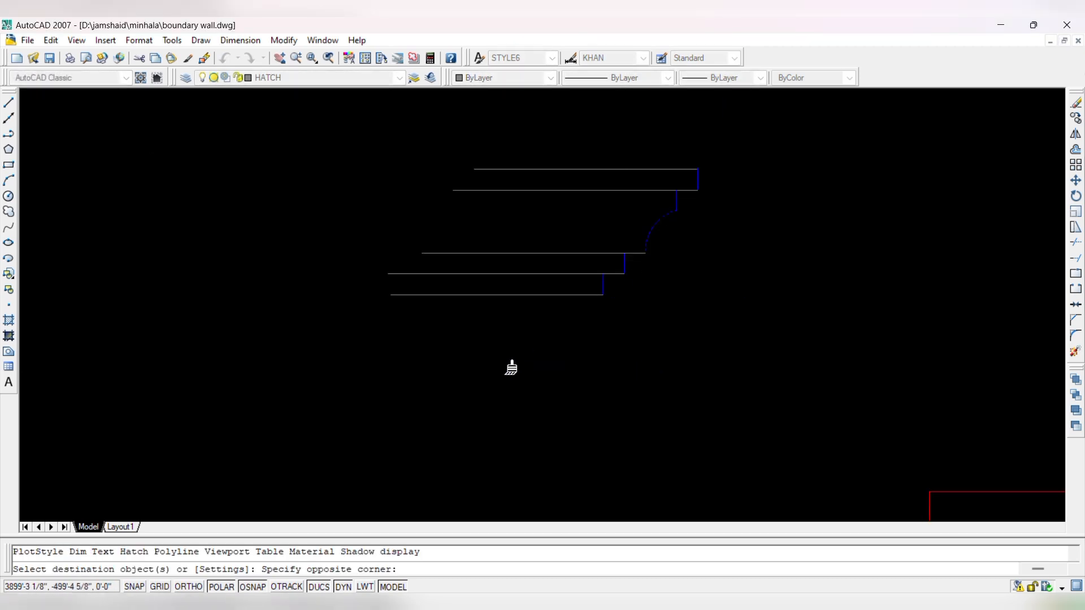
{"action": "key", "text": "Escape"}
{"action": "key", "text": "Return"}
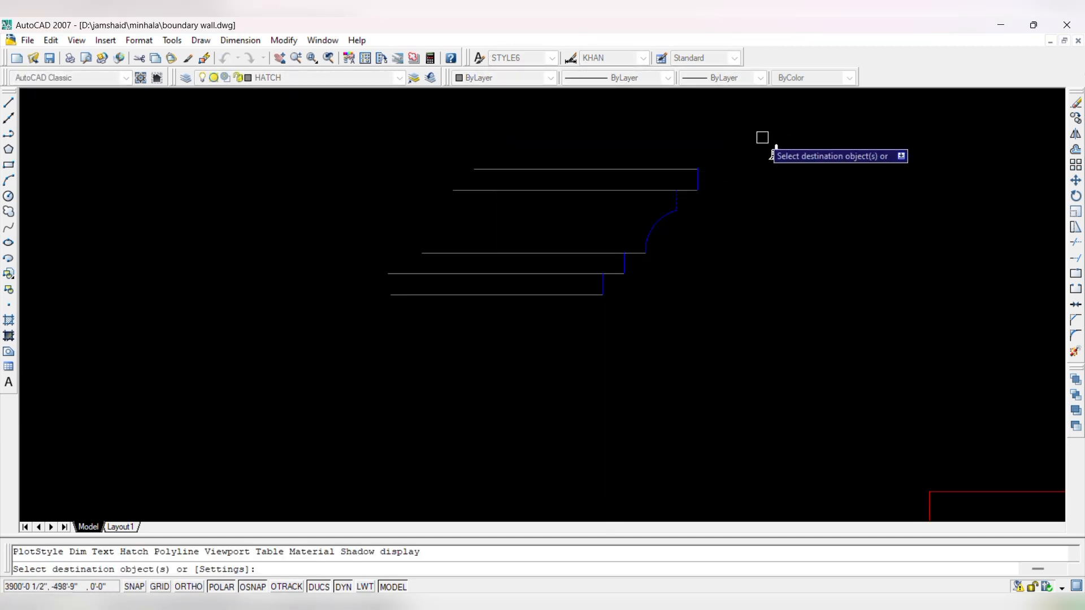
{"action": "key", "text": "Escape"}
{"action": "key", "text": "Escape"}
- Move the whole moulding profile by its lowest outer corner onto the arched section's upper right corner
{"action": "left_click", "coordinate": [306, 322]}
{"action": "left_click", "coordinate": [719, 167]}
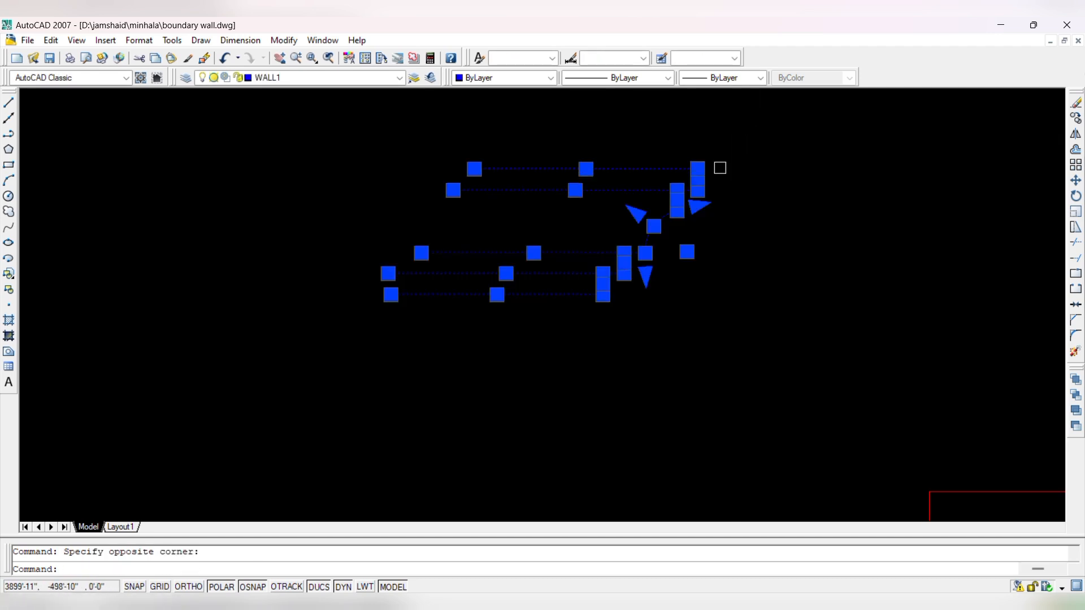
{"action": "type", "text": "m"}
{"action": "key", "text": "Return"}
{"action": "left_click", "coordinate": [603, 294]}
{"action": "scroll", "coordinate": [519, 164], "scroll_direction": "down", "scroll_amount": 5}
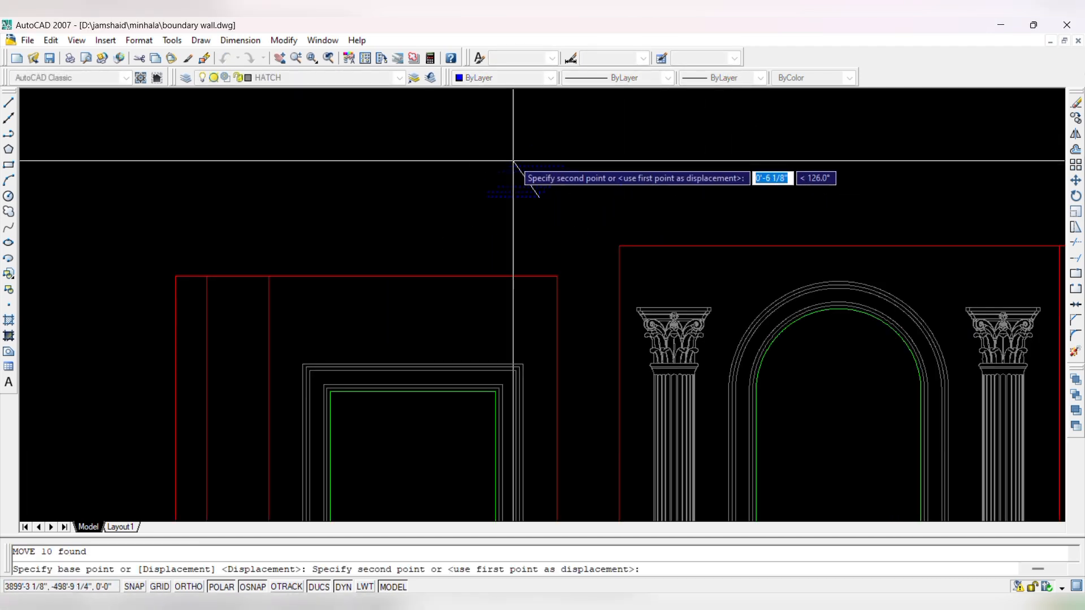
{"action": "scroll", "coordinate": [757, 254], "scroll_direction": "down", "scroll_amount": 5}
{"action": "scroll", "coordinate": [746, 218], "scroll_direction": "up", "scroll_amount": 6}
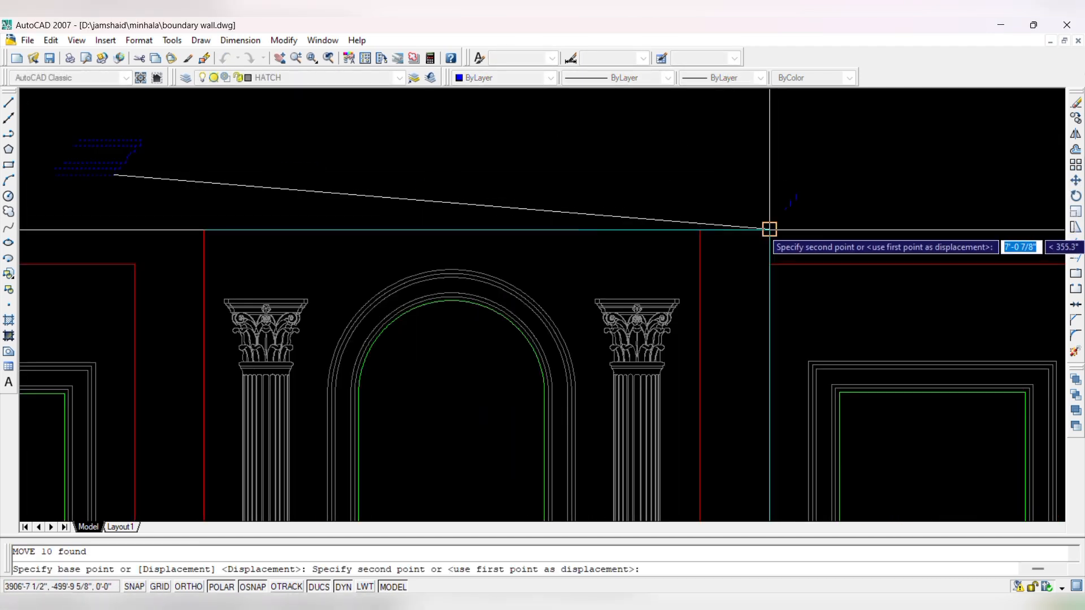
{"action": "left_click", "coordinate": [769, 229]}
{"action": "key", "text": "Escape"}
- Offset the arched section's right edge outward by 4.5
{"action": "type", "text": "o"}
{"action": "key", "text": "Return"}
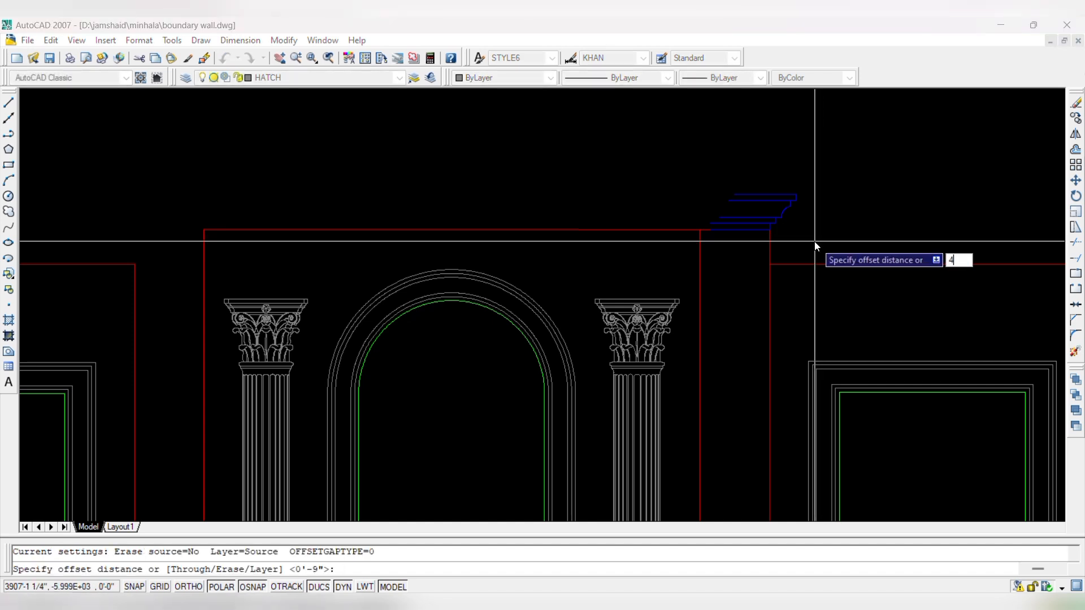
{"action": "type", "text": "4"}
{"action": "key", "text": "Return"}
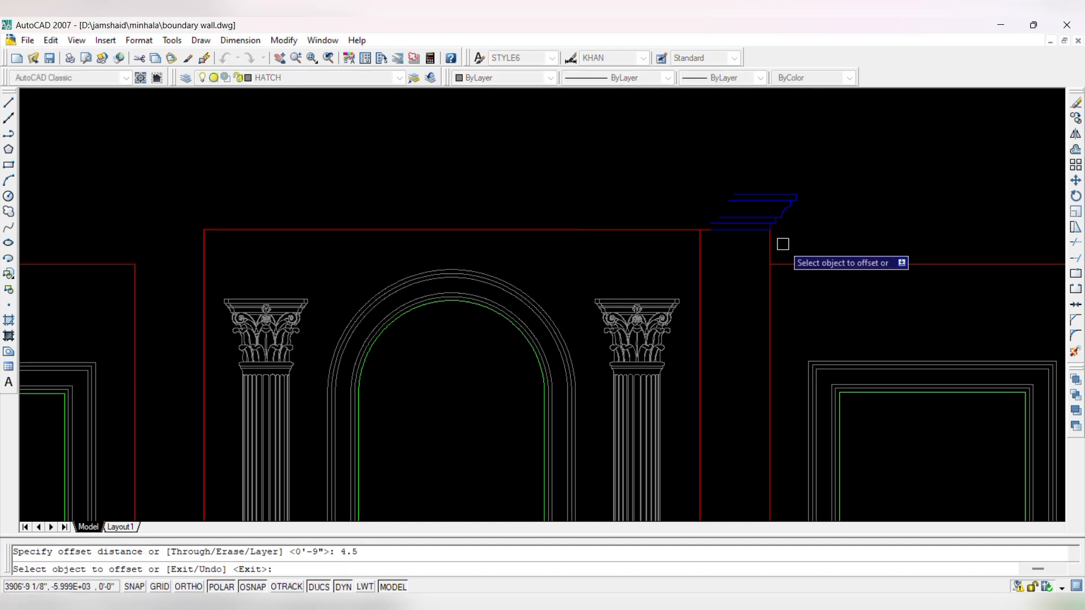
{"action": "left_click", "coordinate": [768, 244]}
{"action": "left_click", "coordinate": [818, 230]}
{"action": "key", "text": "Escape"}
- Move the offset vertical line straight up so that it reaches above the moulding profile
{"action": "scroll", "coordinate": [827, 232], "scroll_direction": "up", "scroll_amount": 5}
{"action": "left_click", "coordinate": [827, 232]}
{"action": "left_click", "coordinate": [787, 259]}
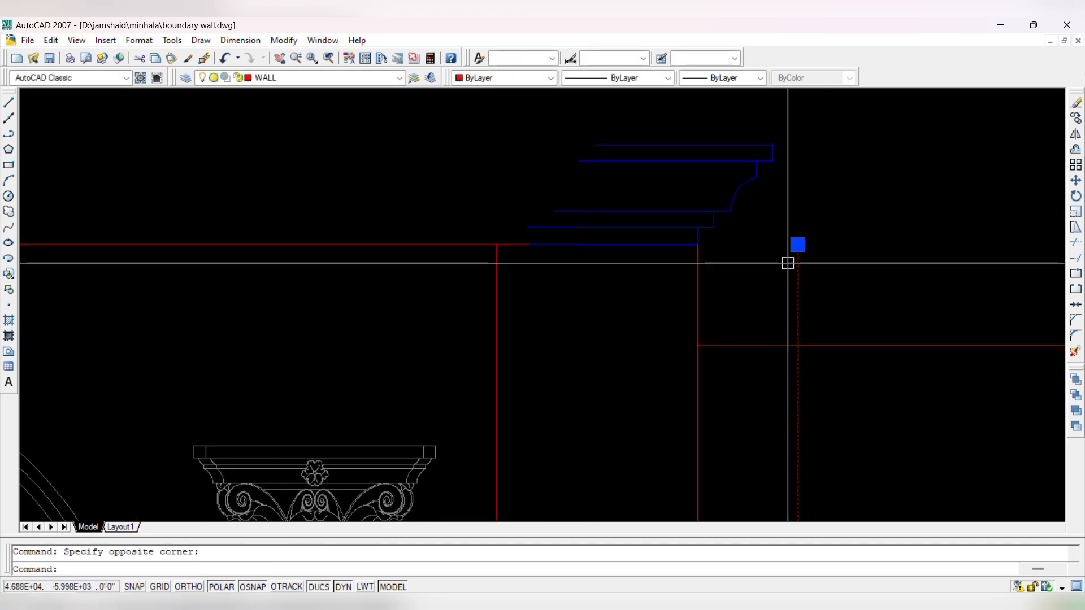
{"action": "type", "text": "m"}
{"action": "key", "text": "Return"}
{"action": "left_click", "coordinate": [857, 277]}
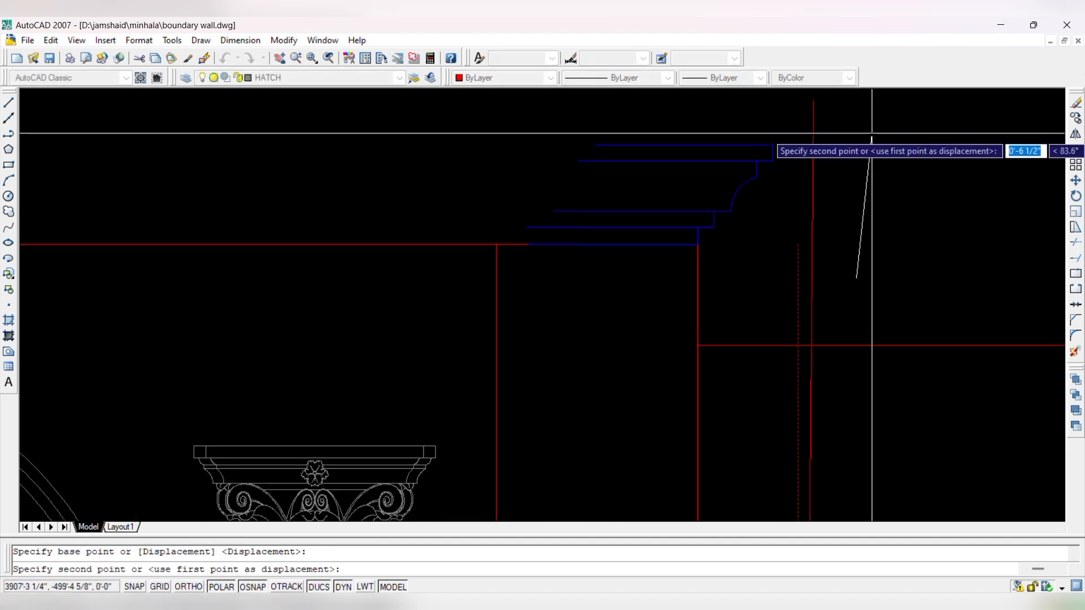
{"action": "left_click", "coordinate": [855, 133]}
{"action": "key", "text": "Escape"}
- Move the moulding profile horizontally so its top outer corner lies on the offset vertical line
{"action": "left_click", "coordinate": [566, 260]}
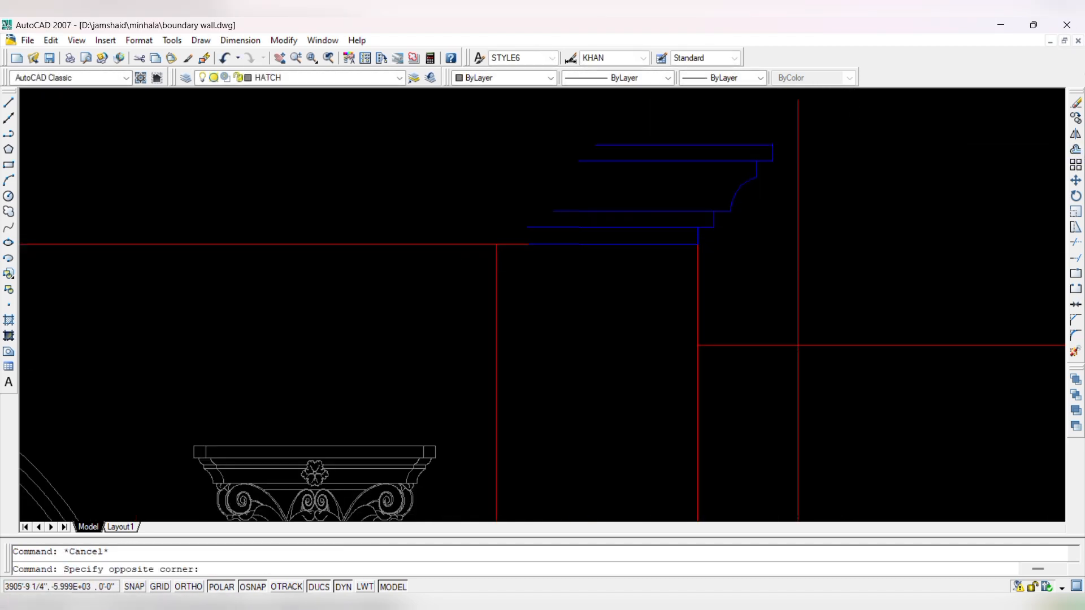
{"action": "left_click", "coordinate": [794, 121]}
{"action": "type", "text": "m"}
{"action": "key", "text": "Return"}
{"action": "left_click", "coordinate": [772, 145]}
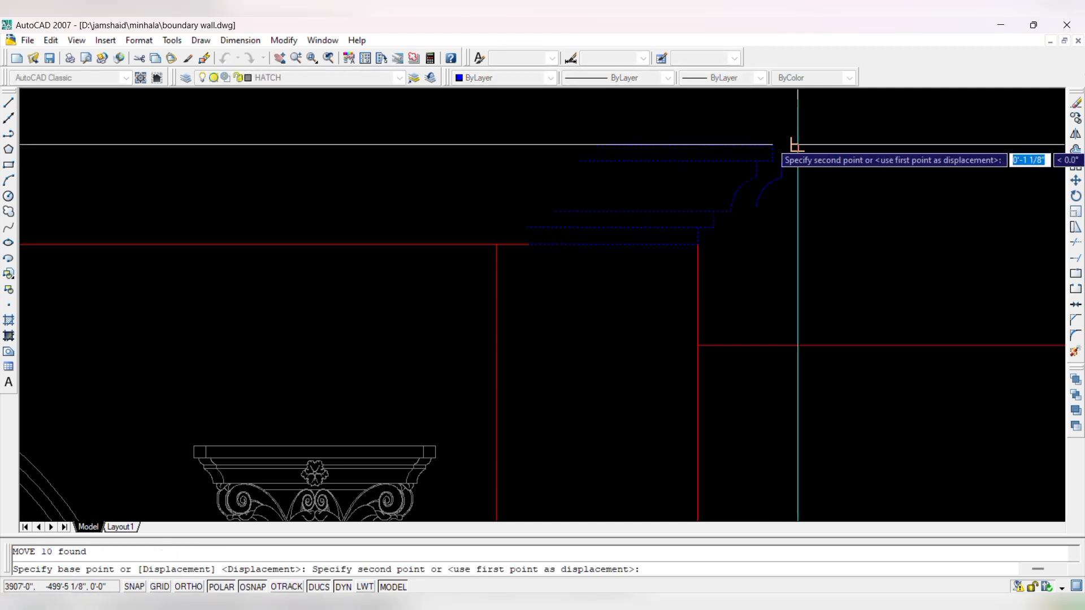
{"action": "left_click", "coordinate": [798, 143]}
{"action": "key", "text": "Escape"}
{"action": "left_click", "coordinate": [819, 122]}
{"action": "left_click", "coordinate": [776, 133]}
{"action": "key", "text": "space"}
{"action": "key", "text": "Escape"}
{"action": "key", "text": "Escape"}
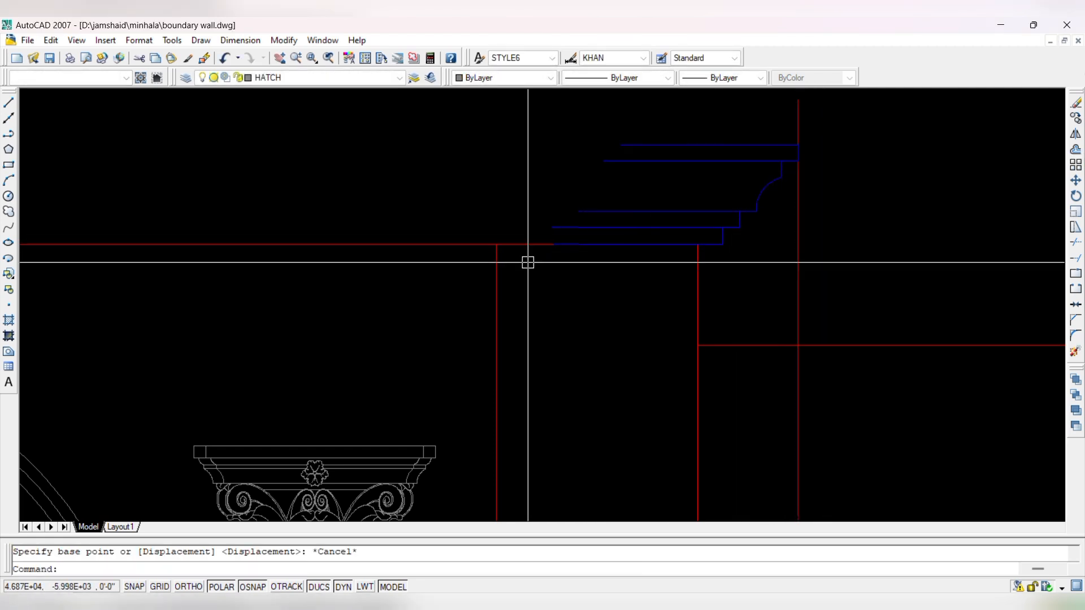
- Mirror the offset vertical line about the arch's vertical centreline, keeping the original
{"action": "left_click", "coordinate": [771, 271]}
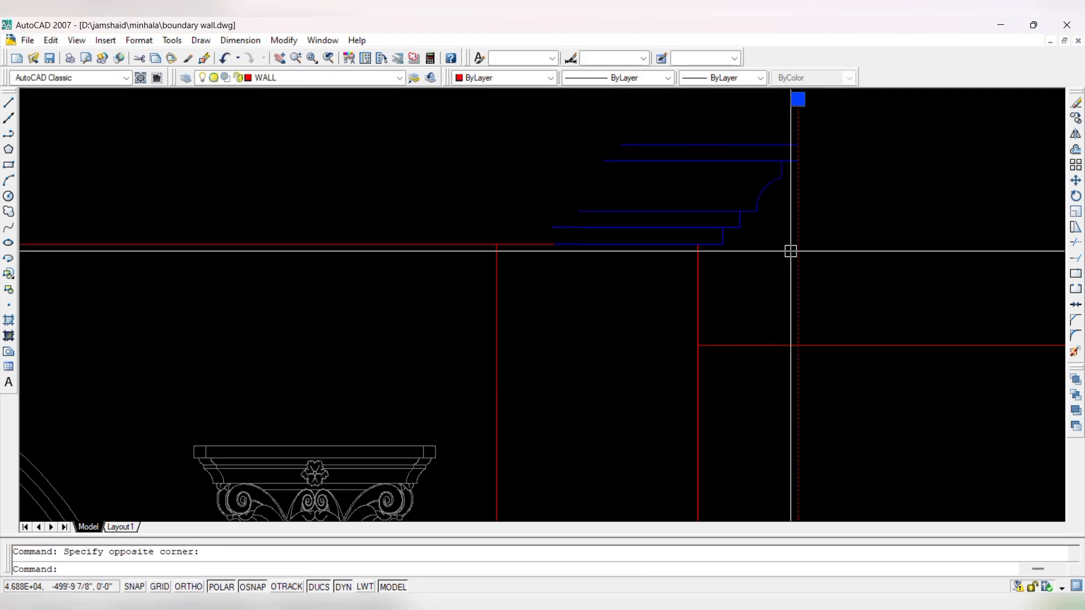
{"action": "type", "text": "mi"}
{"action": "key", "text": "Return"}
{"action": "scroll", "coordinate": [789, 249], "scroll_direction": "down", "scroll_amount": 8}
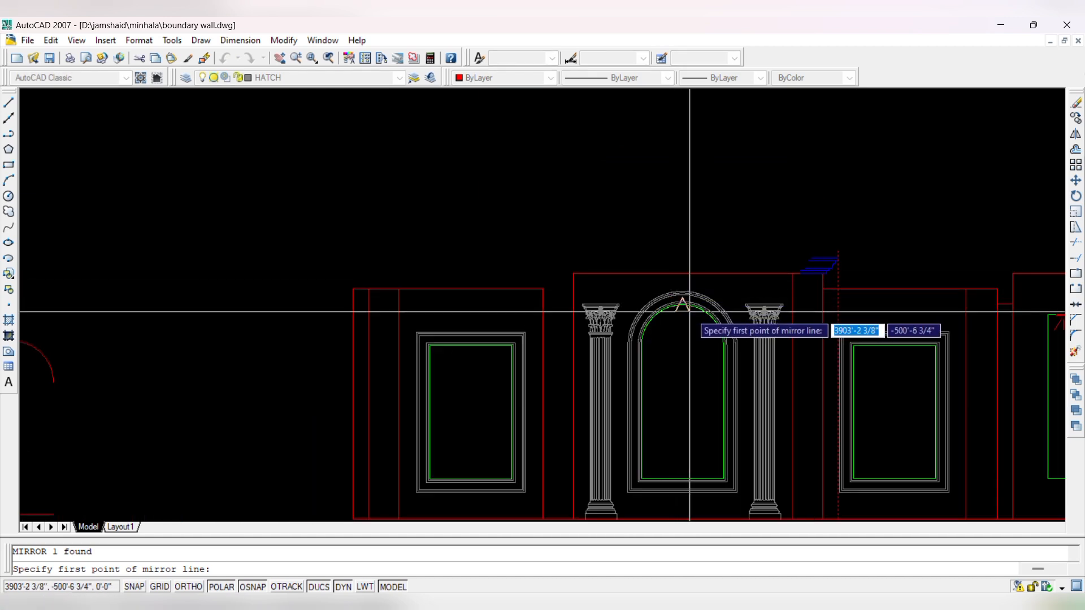
{"action": "scroll", "coordinate": [687, 303], "scroll_direction": "up", "scroll_amount": 8}
{"action": "left_click", "coordinate": [644, 275]}
{"action": "scroll", "coordinate": [642, 235], "scroll_direction": "down", "scroll_amount": 8}
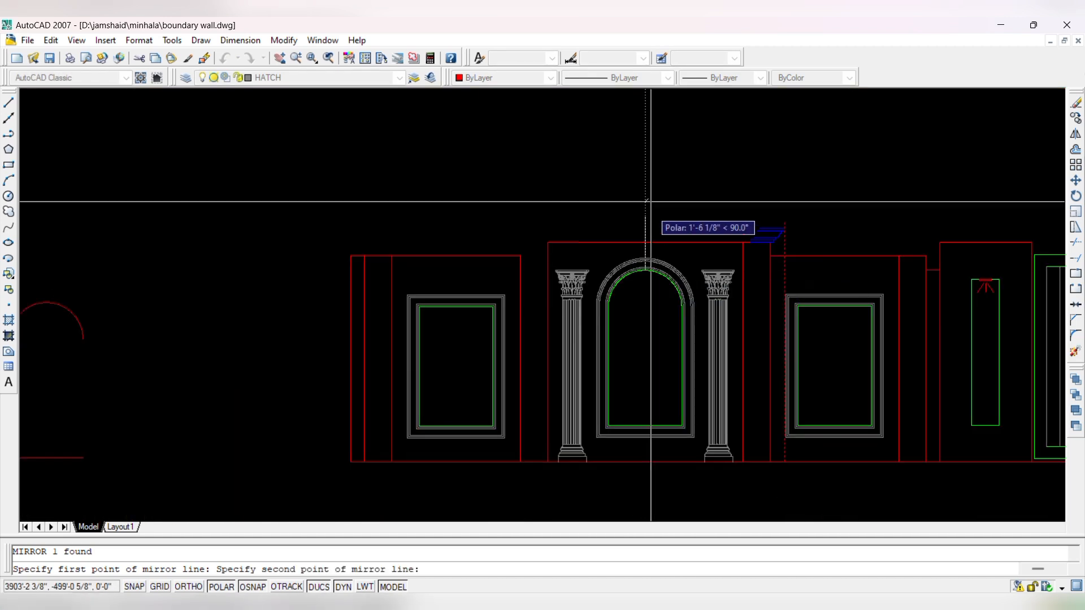
{"action": "left_click", "coordinate": [654, 130]}
{"action": "key", "text": "Return"}
- Mirror the moulding's stepped end profile about the arch's vertical centreline, keeping the original
{"action": "scroll", "coordinate": [756, 228], "scroll_direction": "up", "scroll_amount": 6}
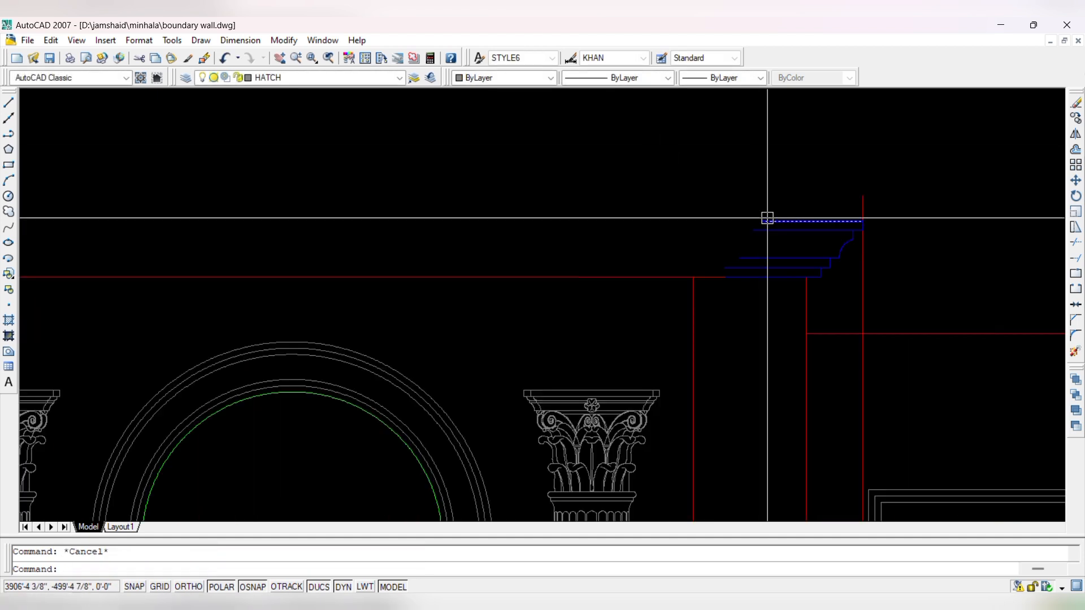
{"action": "left_click", "coordinate": [710, 305]}
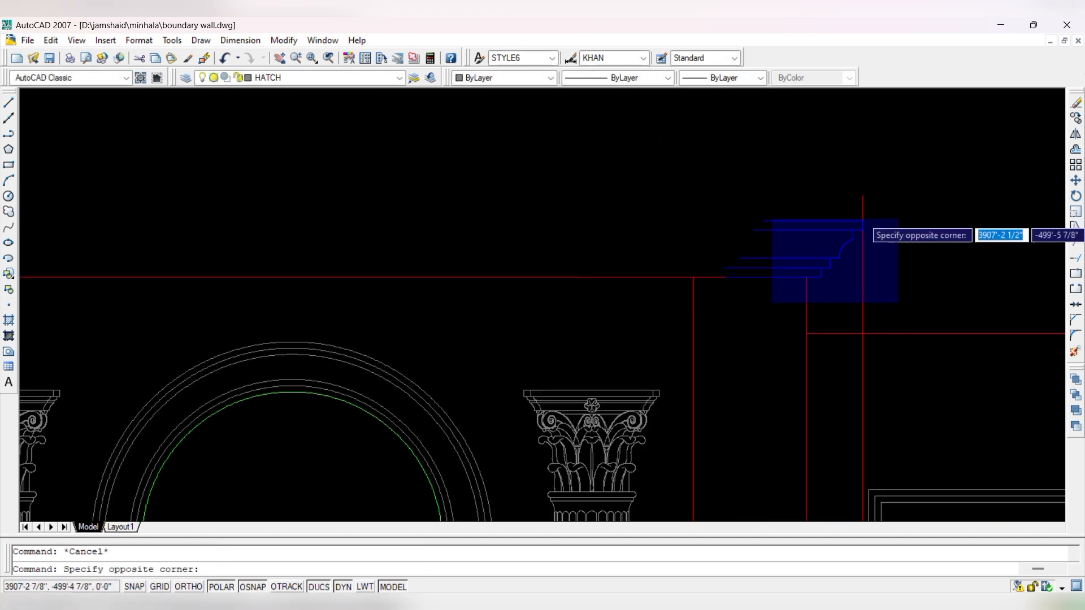
{"action": "left_click", "coordinate": [898, 219]}
{"action": "type", "text": "mi"}
{"action": "key", "text": "Return"}
{"action": "scroll", "coordinate": [882, 207], "scroll_direction": "down", "scroll_amount": 6}
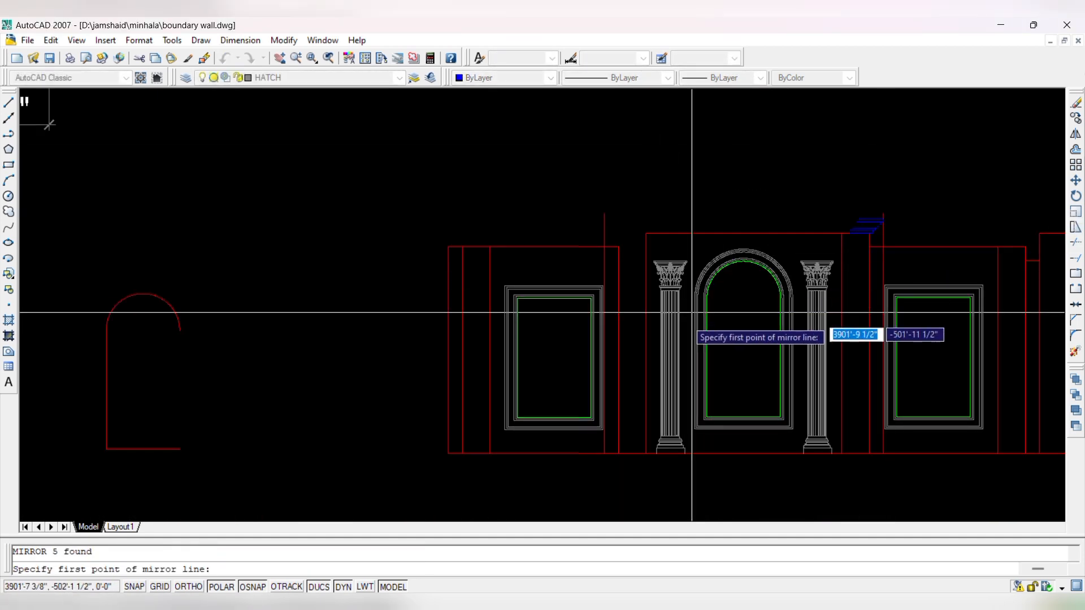
{"action": "scroll", "coordinate": [738, 270], "scroll_direction": "up", "scroll_amount": 4}
{"action": "scroll", "coordinate": [755, 278], "scroll_direction": "down", "scroll_amount": 4}
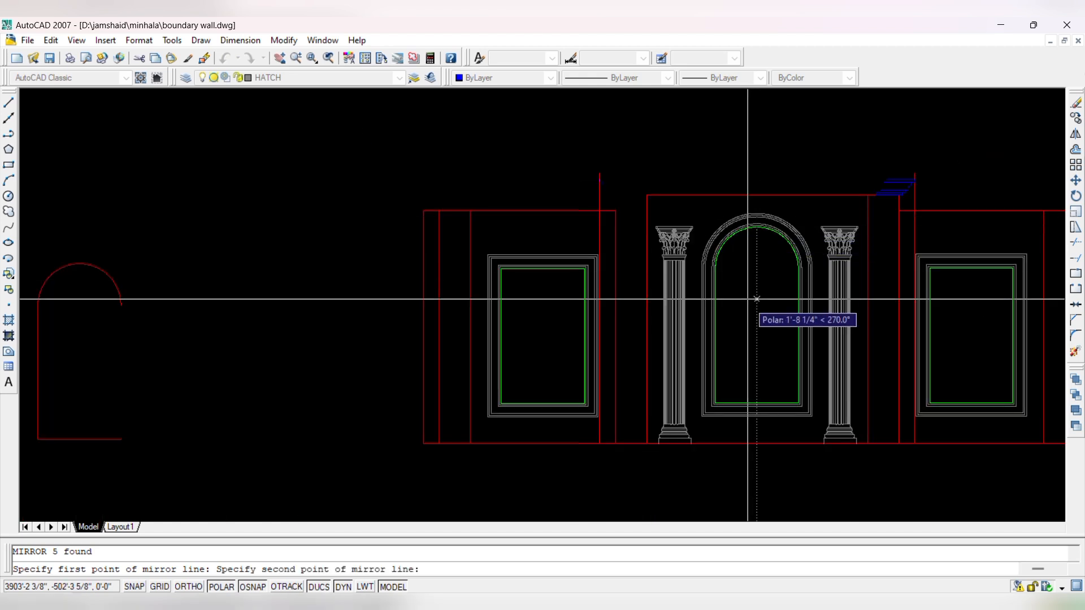
{"action": "left_click", "coordinate": [752, 386]}
{"action": "key", "text": "Return"}
{"action": "scroll", "coordinate": [886, 175], "scroll_direction": "up", "scroll_amount": 6}
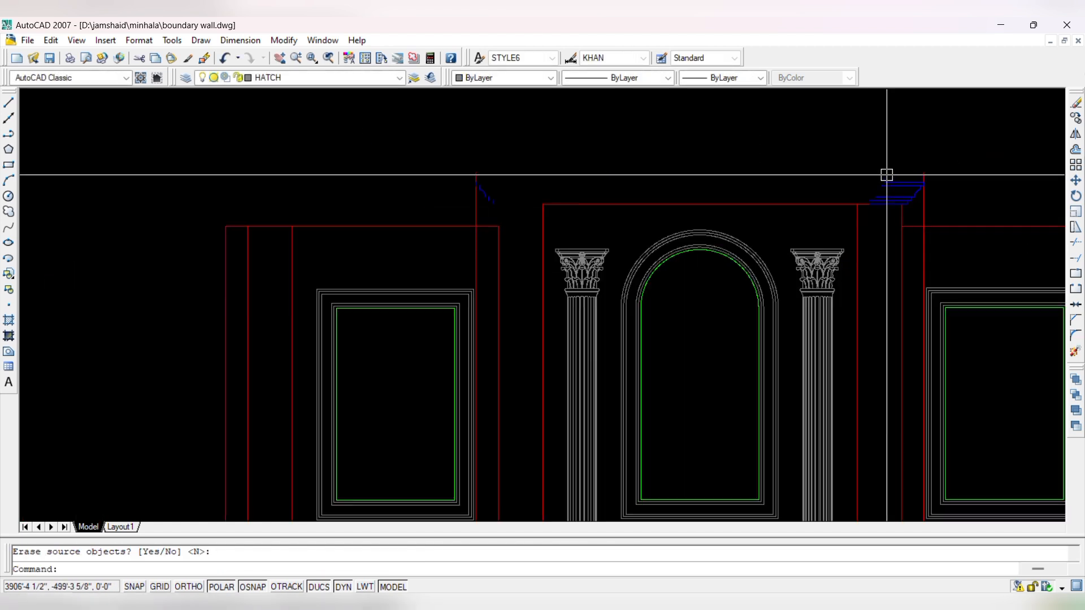
- Stretch the inner ends of the moulding's horizontal lines across the arched section and past the mirrored vertical guide line
{"action": "left_click", "coordinate": [889, 170]}
{"action": "left_click", "coordinate": [822, 277]}
{"action": "type", "text": "m"}
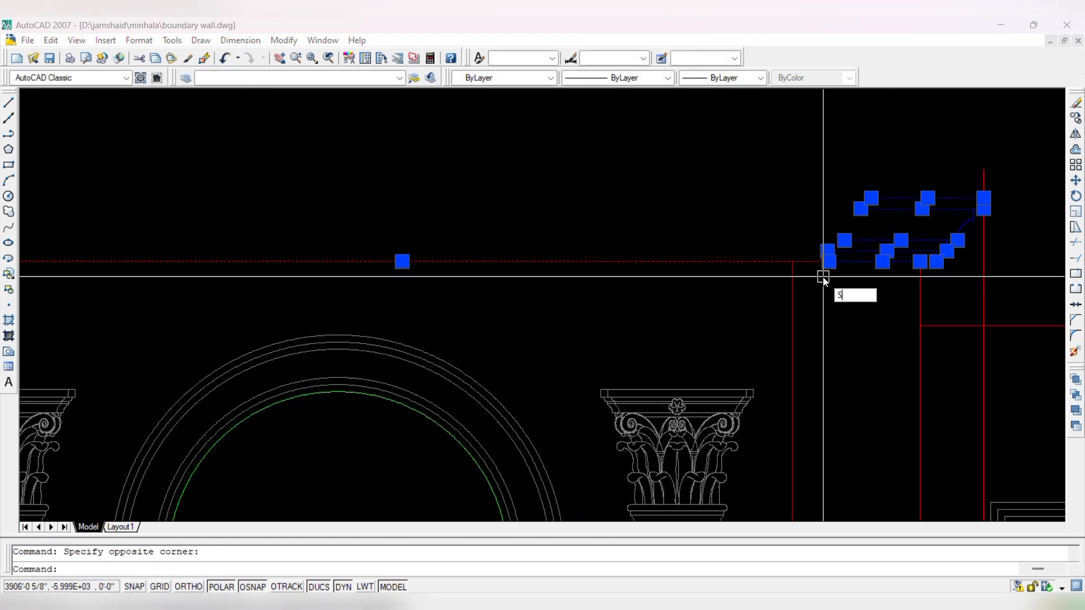
{"action": "key", "text": "Return"}
{"action": "left_click", "coordinate": [828, 261]}
{"action": "scroll", "coordinate": [813, 277], "scroll_direction": "down", "scroll_amount": 5}
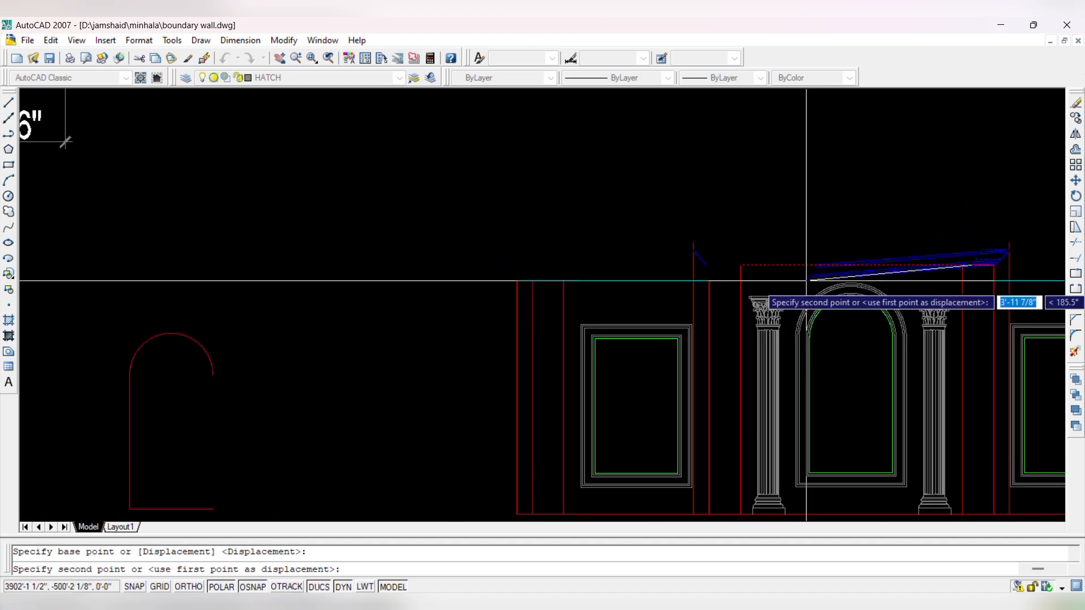
{"action": "scroll", "coordinate": [650, 271], "scroll_direction": "up", "scroll_amount": 6}
{"action": "key", "text": "Escape"}
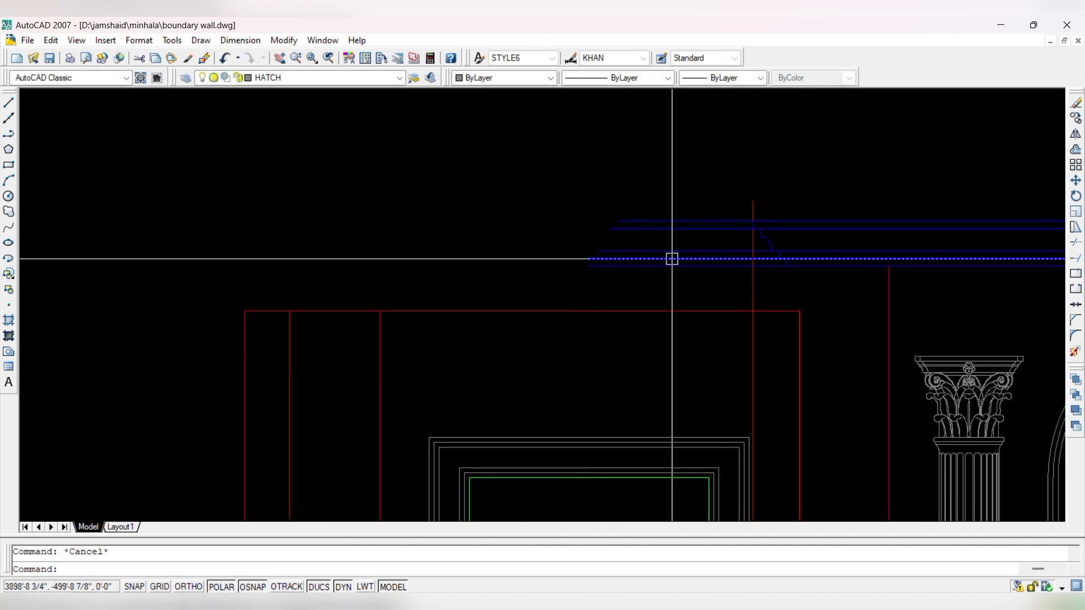
{"action": "type", "text": "tr"}
{"action": "key", "text": "Return"}
{"action": "scroll", "coordinate": [727, 243], "scroll_direction": "up", "scroll_amount": 2}
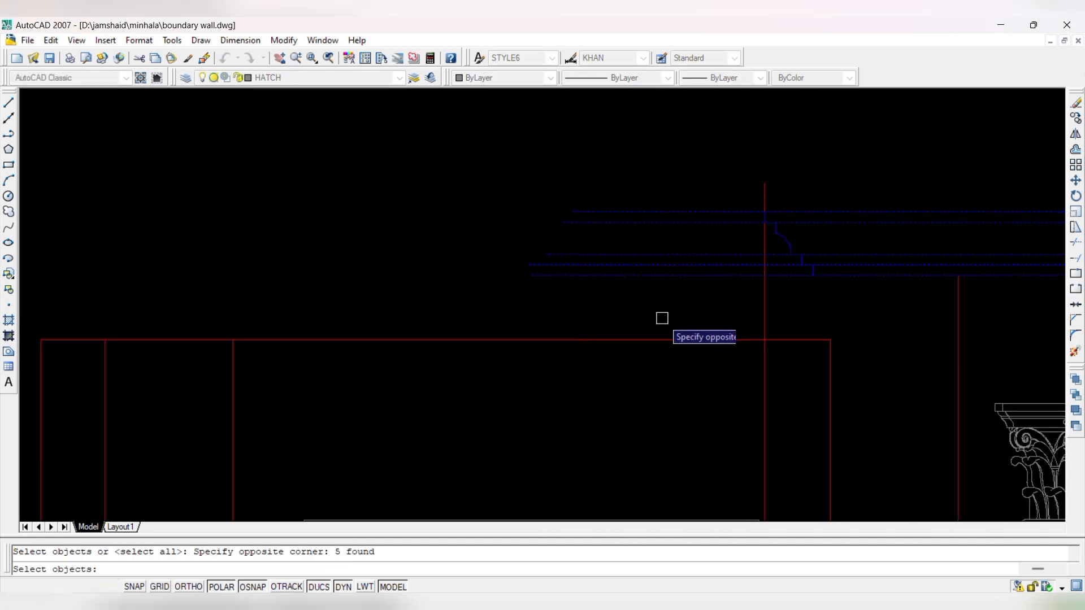
{"action": "key", "text": "Escape"}
{"action": "key", "text": "Escape"}
- Trim the moulding's overhanging horizontal lines back to the mirrored guide line and end profile
{"action": "type", "text": "tr"}
{"action": "key", "text": "Return"}
{"action": "key", "text": "Return"}
{"action": "left_click", "coordinate": [677, 303]}
{"action": "left_click", "coordinate": [657, 164]}
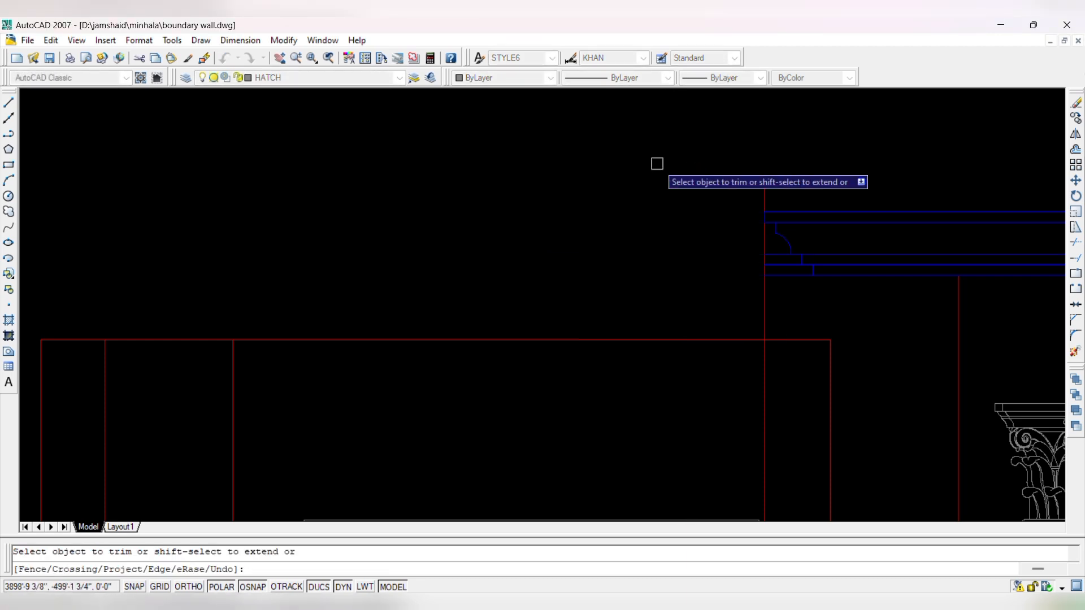
{"action": "scroll", "coordinate": [763, 252], "scroll_direction": "up", "scroll_amount": 3}
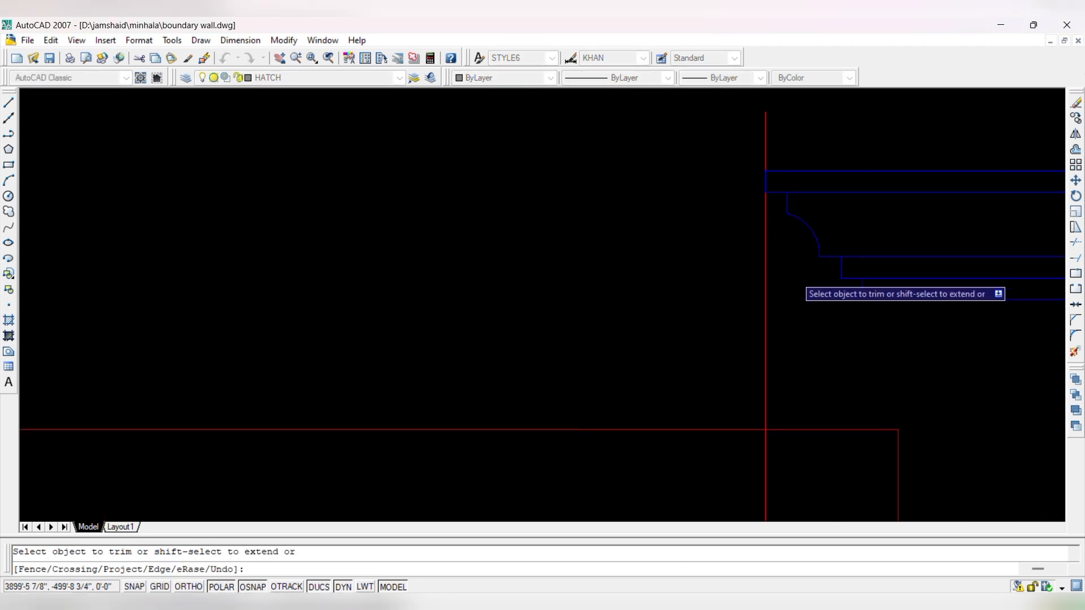
- Delete the mirrored vertical guide line at the moulding's trimmed end
{"action": "key", "text": "Escape"}
{"action": "left_click", "coordinate": [794, 285]}
{"action": "key", "text": "Escape"}
- Extend the arched section's left edge up to the underside of the moulding
{"action": "scroll", "coordinate": [557, 264], "scroll_direction": "down", "scroll_amount": 6}
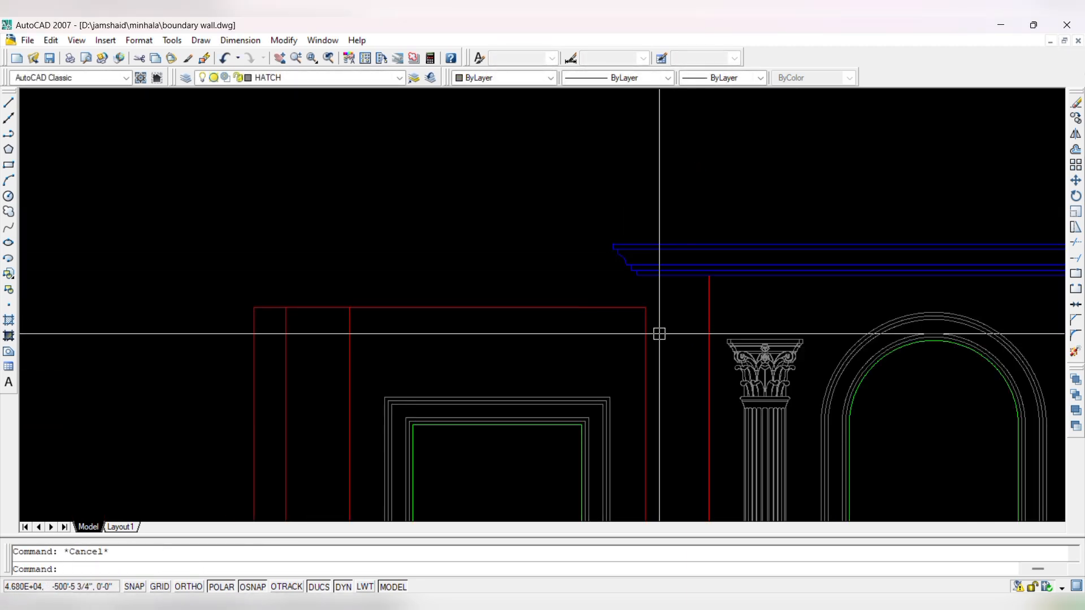
{"action": "type", "text": "ex"}
{"action": "key", "text": "Return"}
{"action": "left_click", "coordinate": [646, 333]}
{"action": "key", "text": "Return"}
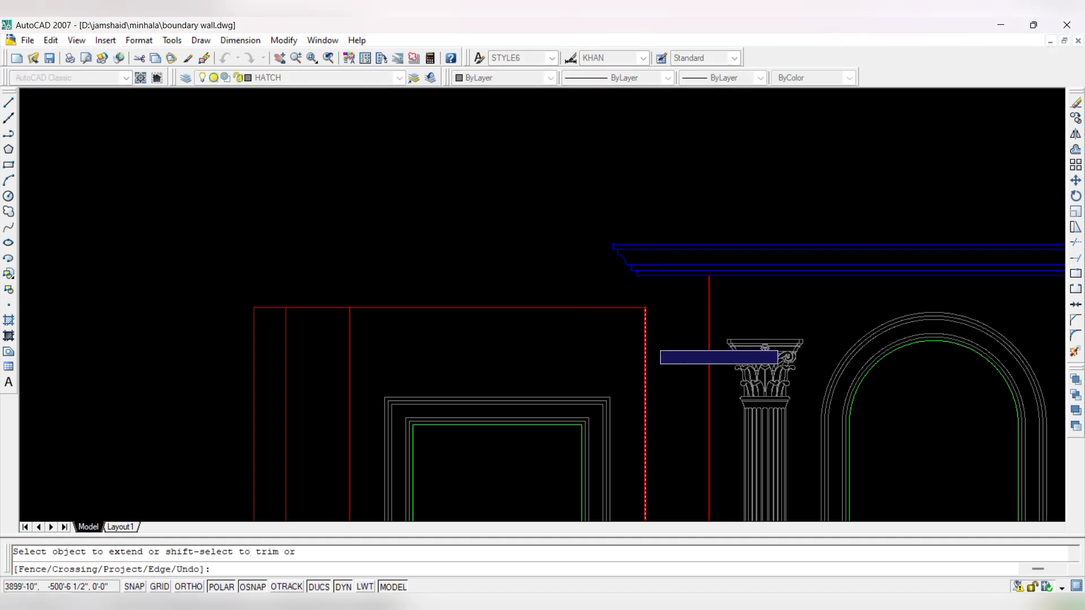
{"action": "key", "text": "Escape"}
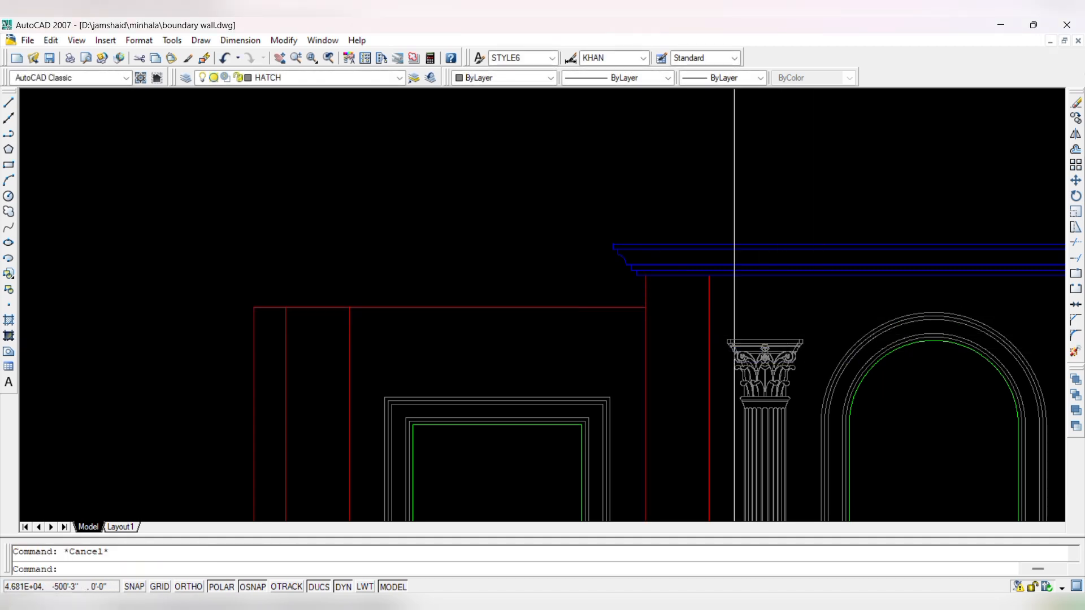
- Stretch the tops of both fluted columns beside the arch straight up 9" to meet the underside of the moulding
{"action": "scroll", "coordinate": [814, 457], "scroll_direction": "up", "scroll_amount": 3}
{"action": "left_click", "coordinate": [638, 198]}
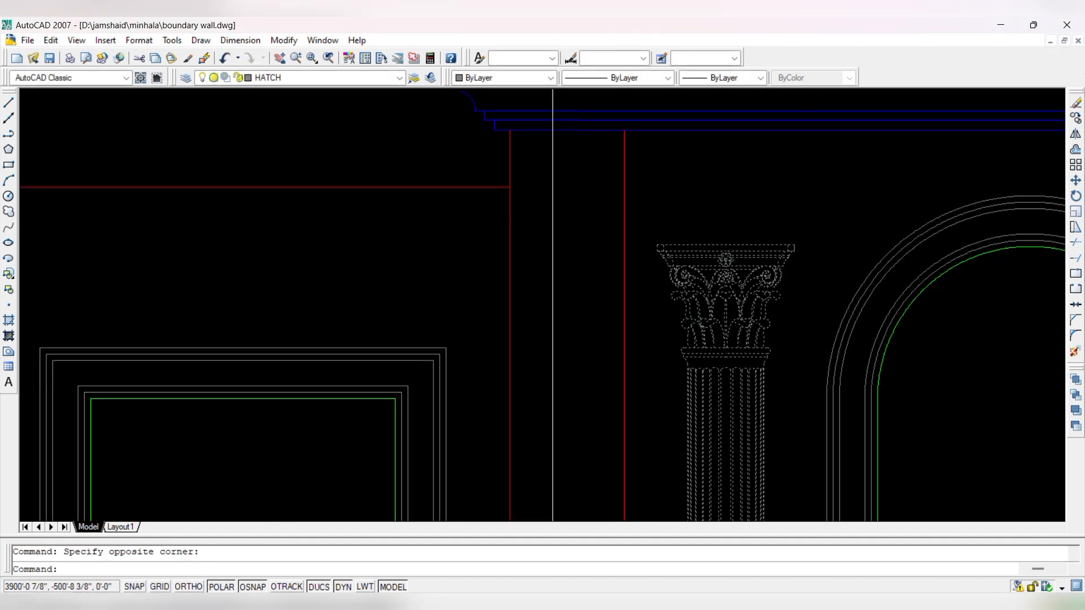
{"action": "scroll", "coordinate": [552, 259], "scroll_direction": "down", "scroll_amount": 4}
{"action": "scroll", "coordinate": [883, 224], "scroll_direction": "up", "scroll_amount": 5}
{"action": "left_click", "coordinate": [883, 224]}
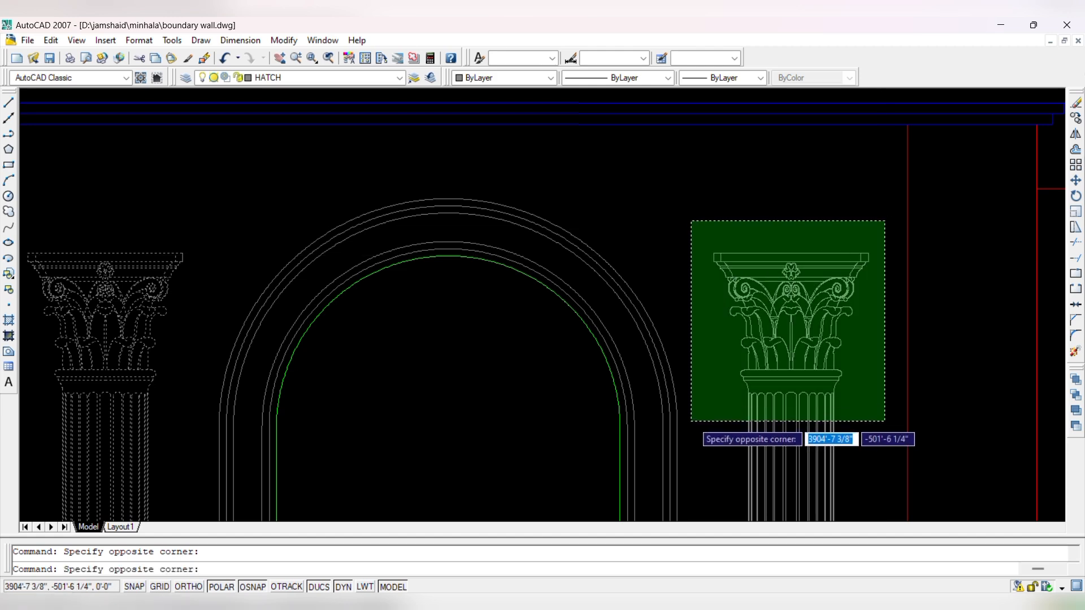
{"action": "left_click", "coordinate": [689, 420]}
{"action": "key", "text": "Return"}
{"action": "scroll", "coordinate": [780, 259], "scroll_direction": "up", "scroll_amount": 2}
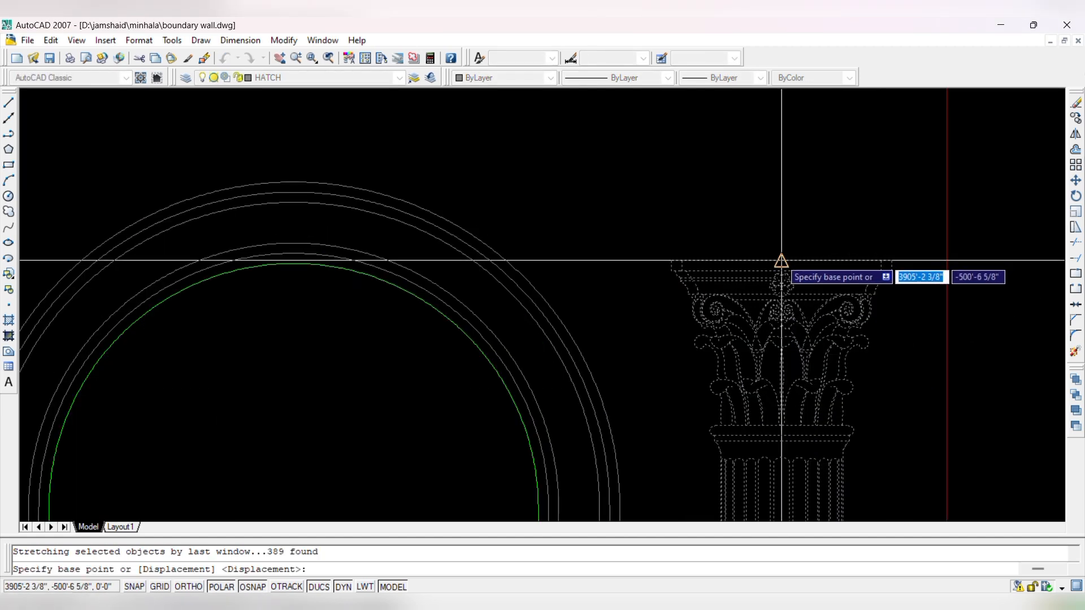
{"action": "left_click", "coordinate": [779, 258]}
{"action": "scroll", "coordinate": [781, 215], "scroll_direction": "down", "scroll_amount": 2}
{"action": "scroll", "coordinate": [783, 158], "scroll_direction": "up", "scroll_amount": 3}
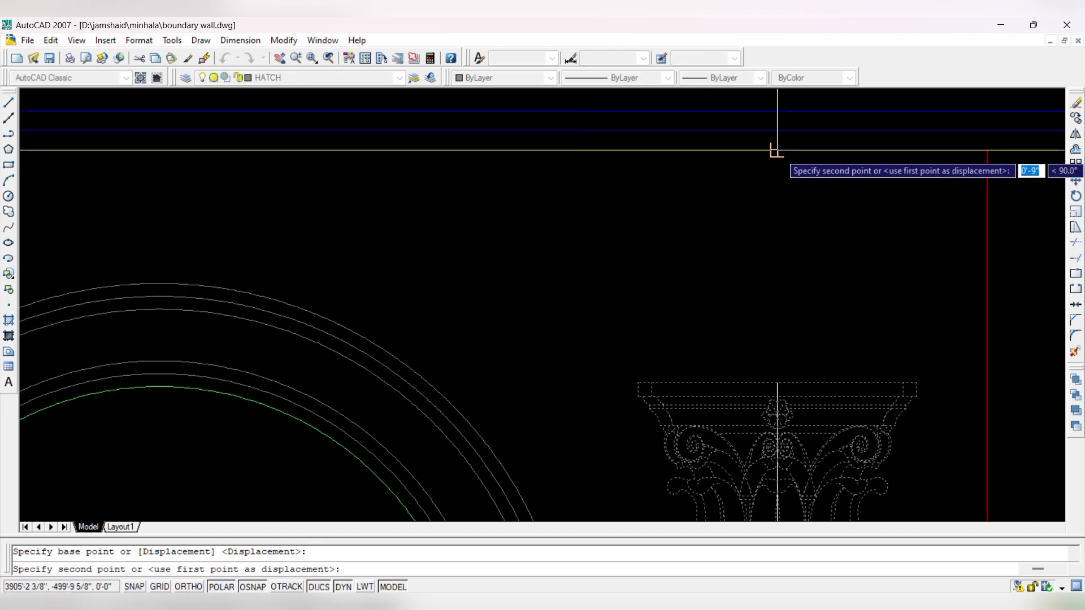
{"action": "left_click", "coordinate": [777, 149]}
{"action": "scroll", "coordinate": [726, 283], "scroll_direction": "down", "scroll_amount": 8}
{"action": "scroll", "coordinate": [763, 211], "scroll_direction": "down", "scroll_amount": 4}
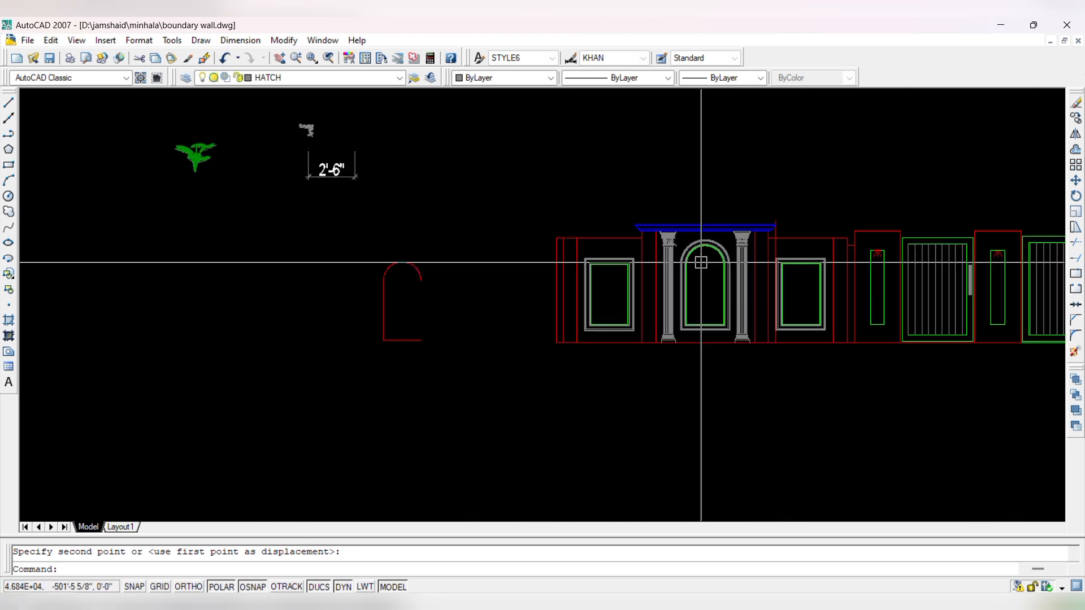
- Erase the stray vertical red line at the right end of the blue cornice
{"action": "scroll", "coordinate": [701, 262], "scroll_direction": "up", "scroll_amount": 2}
{"action": "scroll", "coordinate": [705, 226], "scroll_direction": "down", "scroll_amount": 2}
{"action": "scroll", "coordinate": [816, 241], "scroll_direction": "up", "scroll_amount": 4}
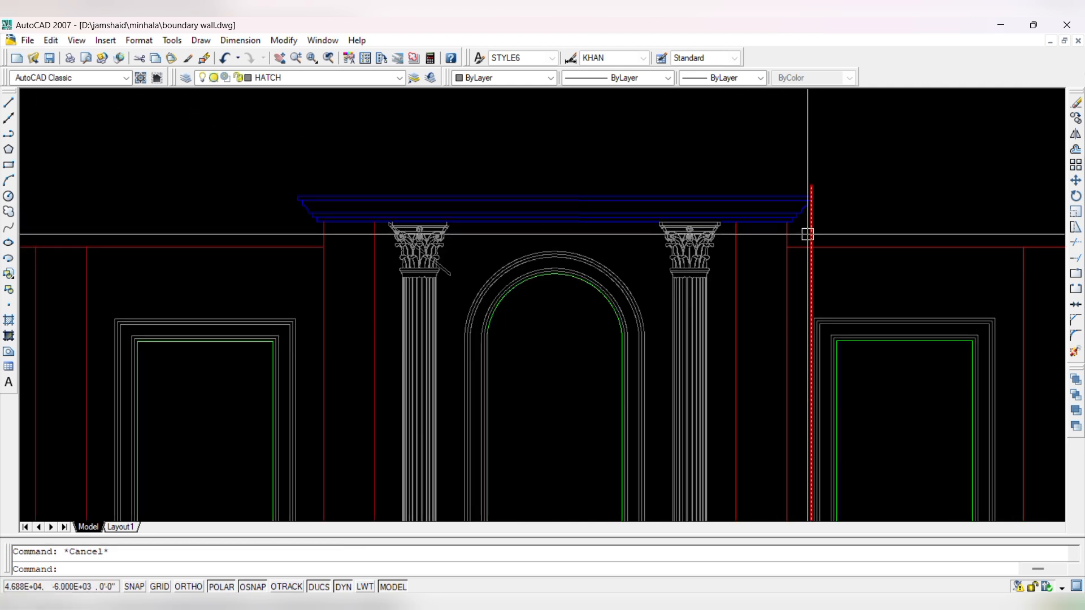
{"action": "key", "text": "Escape"}
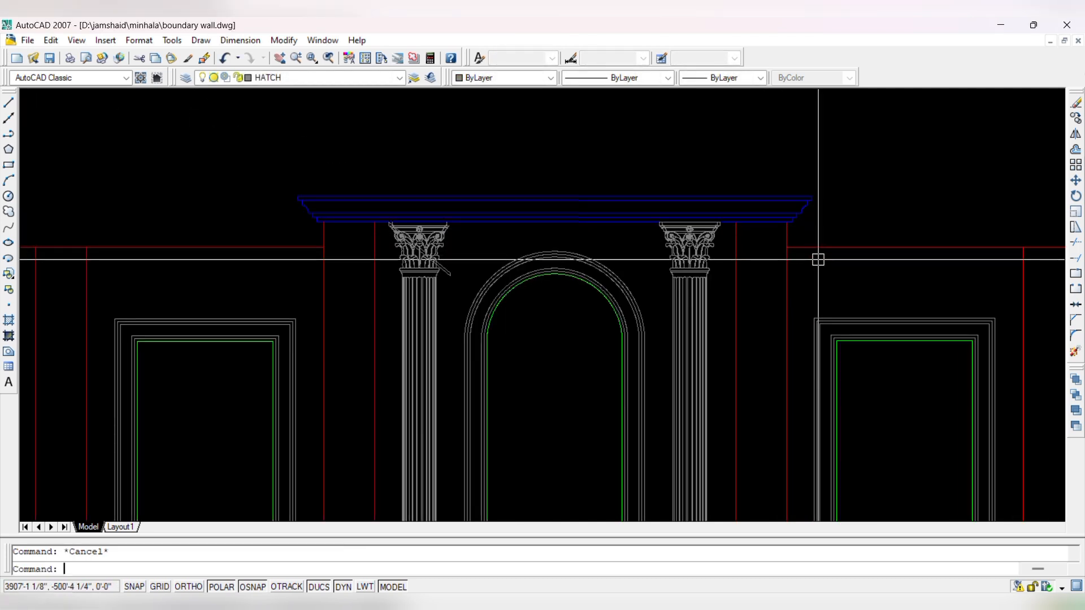
- Copy the five horizontal cornice lines from above the central bay onto the top of the left wall section
{"action": "scroll", "coordinate": [302, 209], "scroll_direction": "up", "scroll_amount": 5}
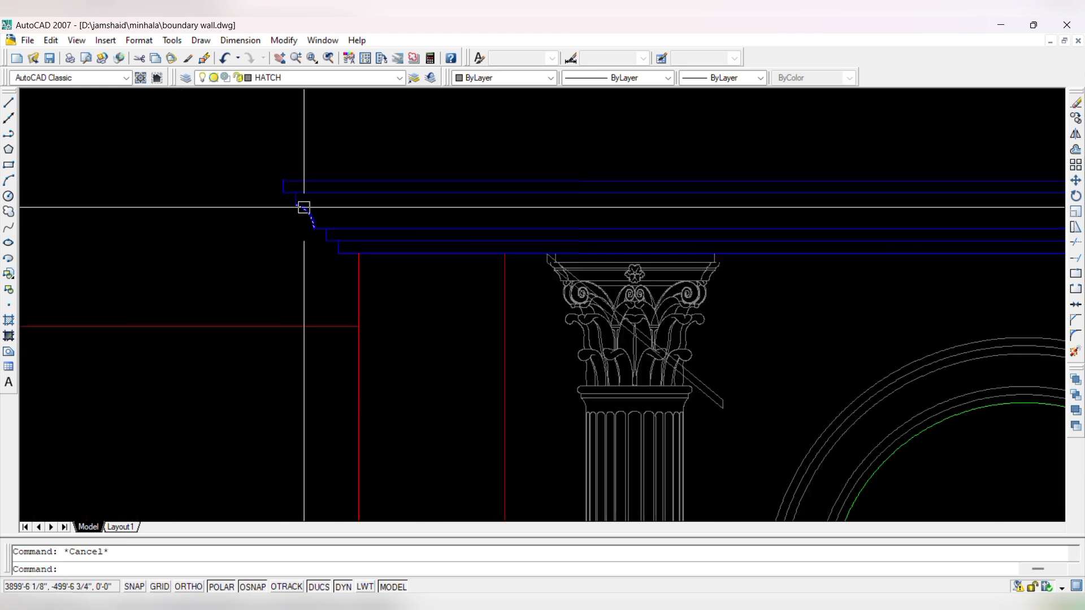
{"action": "left_click", "coordinate": [432, 276]}
{"action": "left_click", "coordinate": [384, 157]}
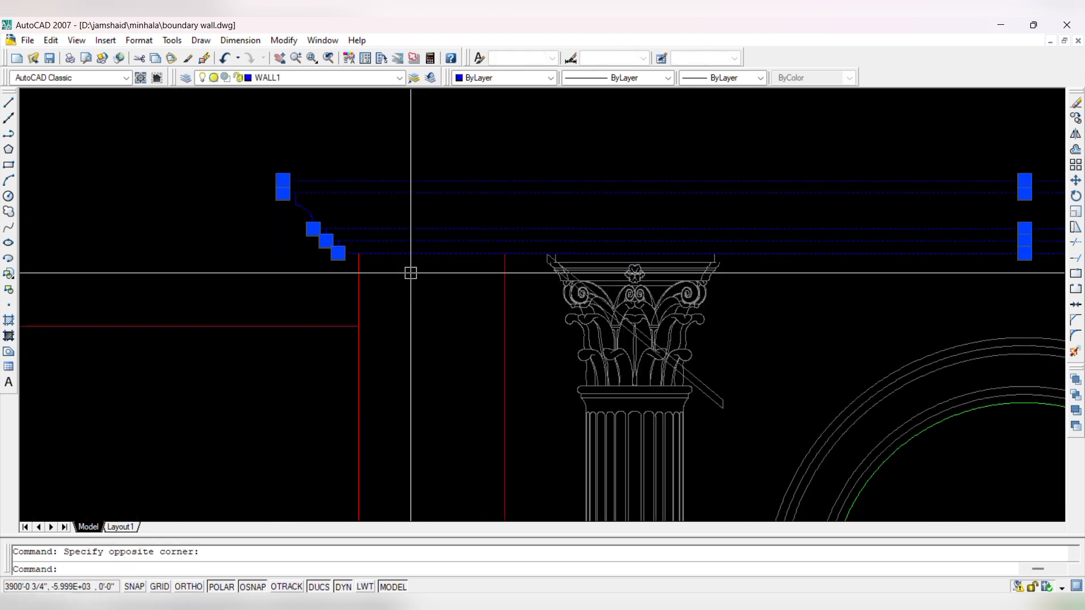
{"action": "type", "text": "co"}
{"action": "key", "text": "Return"}
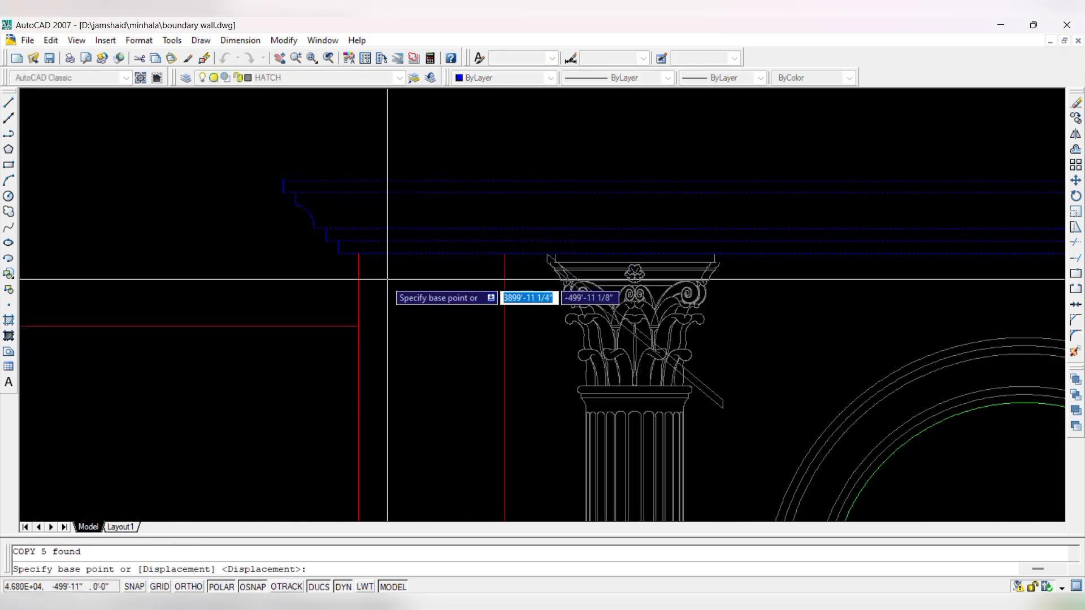
{"action": "left_click", "coordinate": [359, 254]}
{"action": "scroll", "coordinate": [542, 243], "scroll_direction": "down", "scroll_amount": 3}
{"action": "scroll", "coordinate": [321, 284], "scroll_direction": "up", "scroll_amount": 3}
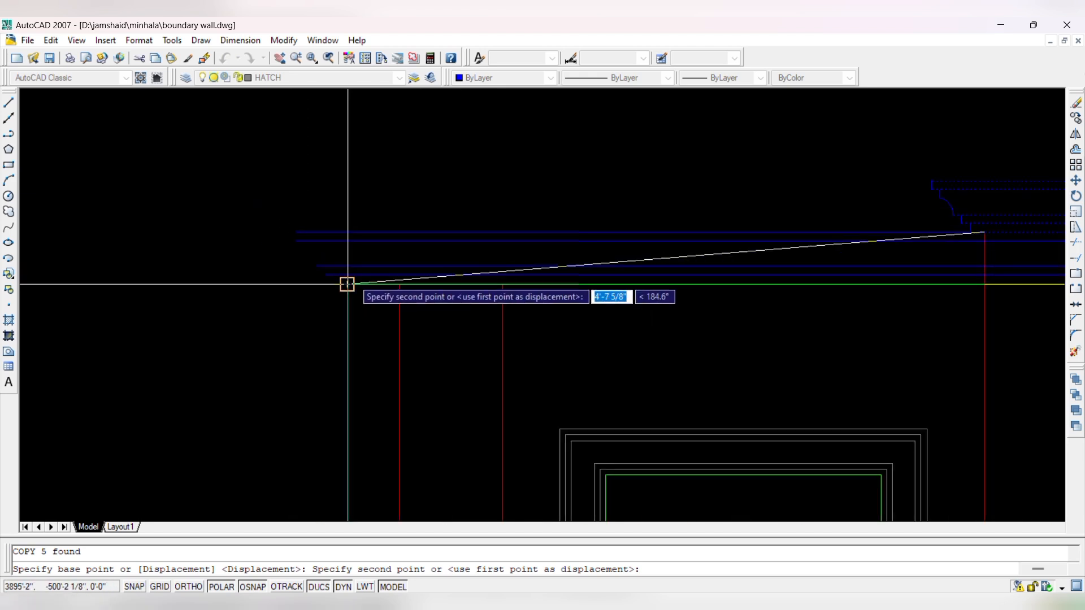
{"action": "left_click", "coordinate": [347, 284]}
{"action": "key", "text": "Escape"}
{"action": "scroll", "coordinate": [263, 253], "scroll_direction": "down", "scroll_amount": 2}
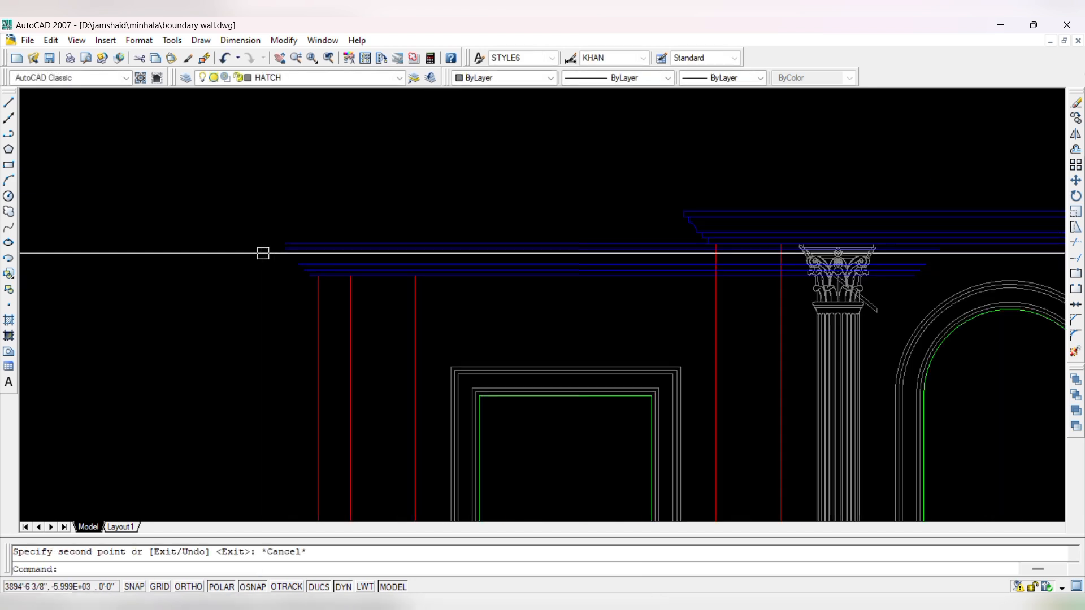
- Undo the cornice copy and the erasure of the vertical line
{"action": "scroll", "coordinate": [842, 263], "scroll_direction": "up", "scroll_amount": 2}
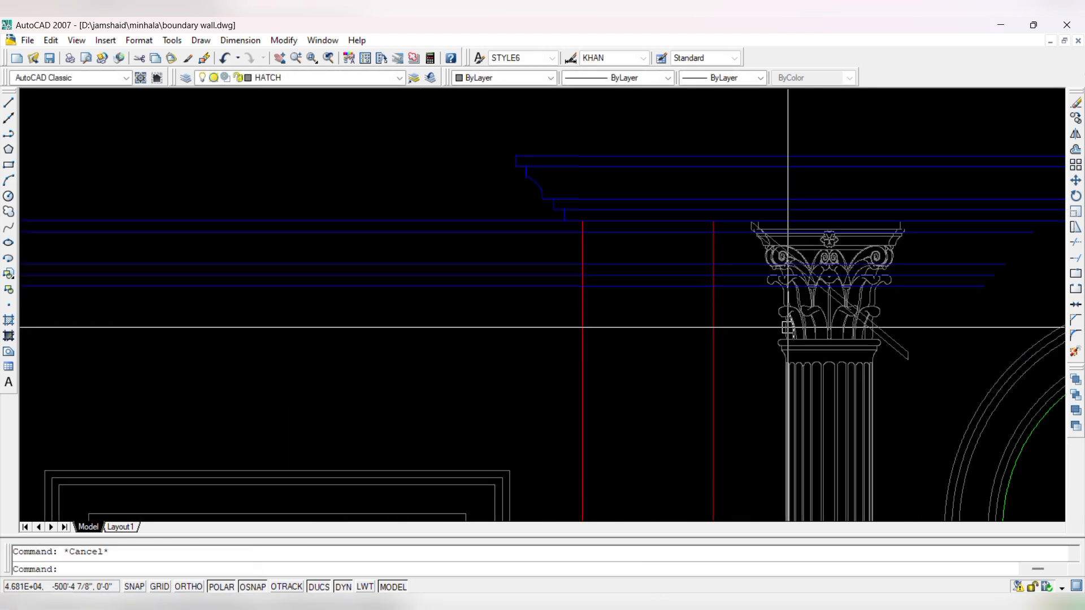
{"action": "scroll", "coordinate": [916, 337], "scroll_direction": "up", "scroll_amount": 1}
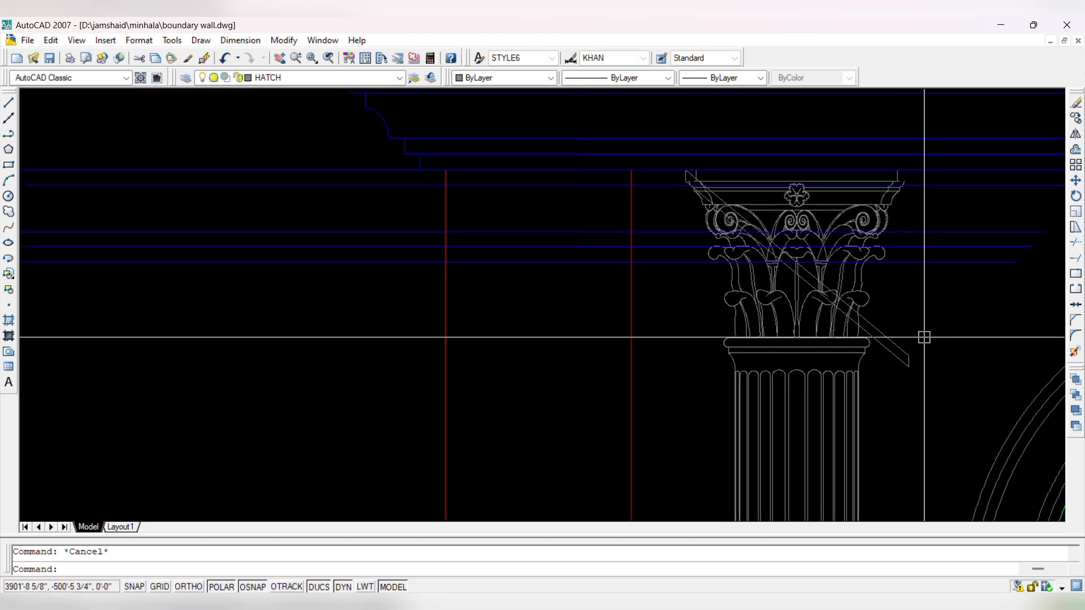
{"action": "key", "text": "ctrl+z"}
{"action": "scroll", "coordinate": [602, 251], "scroll_direction": "down", "scroll_amount": 4}
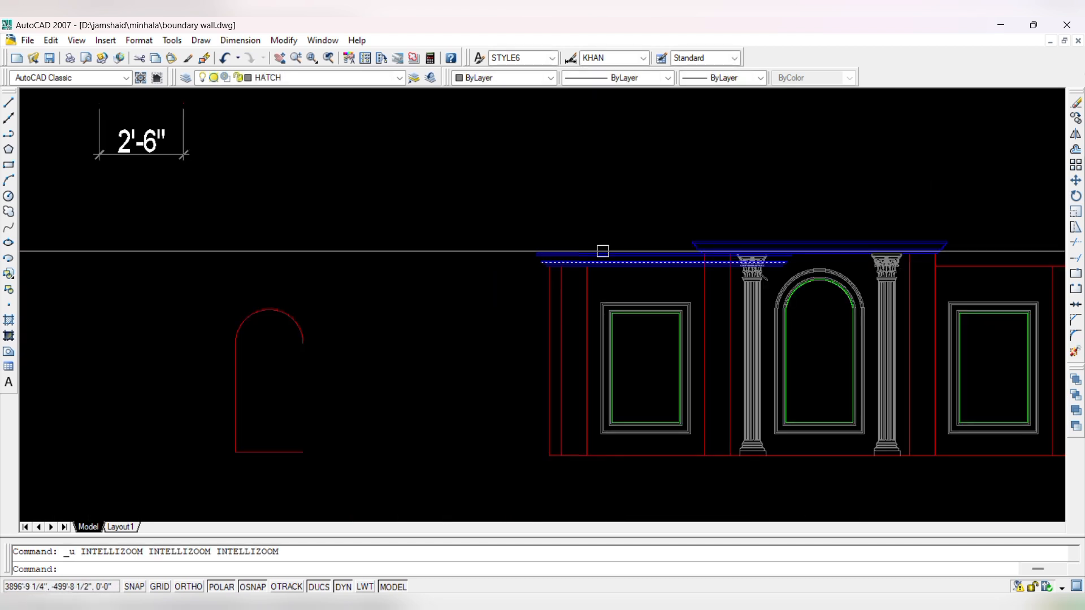
{"action": "key", "text": "ctrl+z"}
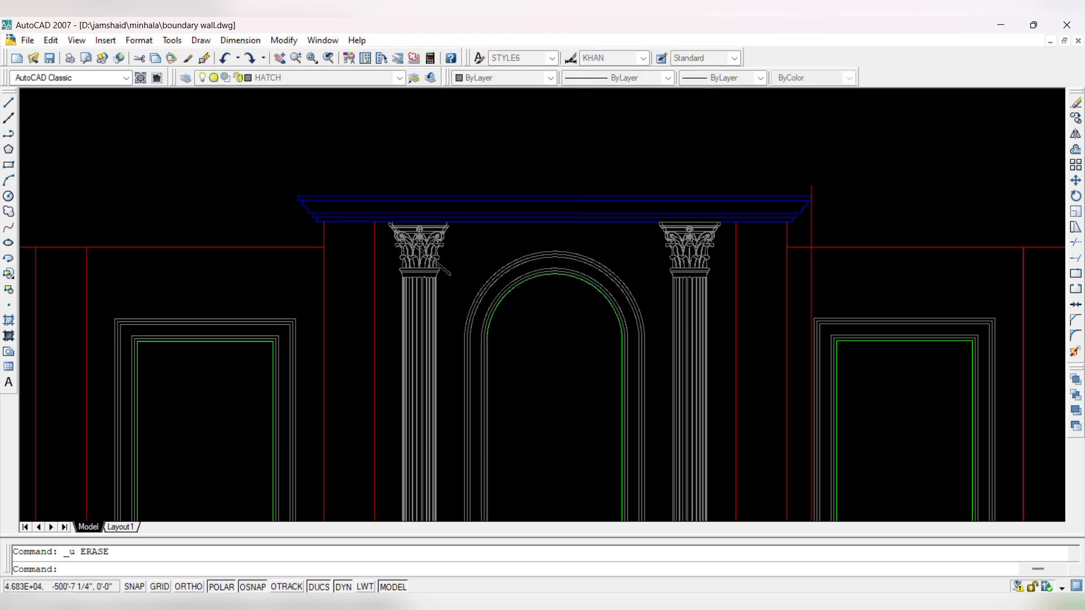
{"action": "scroll", "coordinate": [440, 258], "scroll_direction": "up", "scroll_amount": 5}
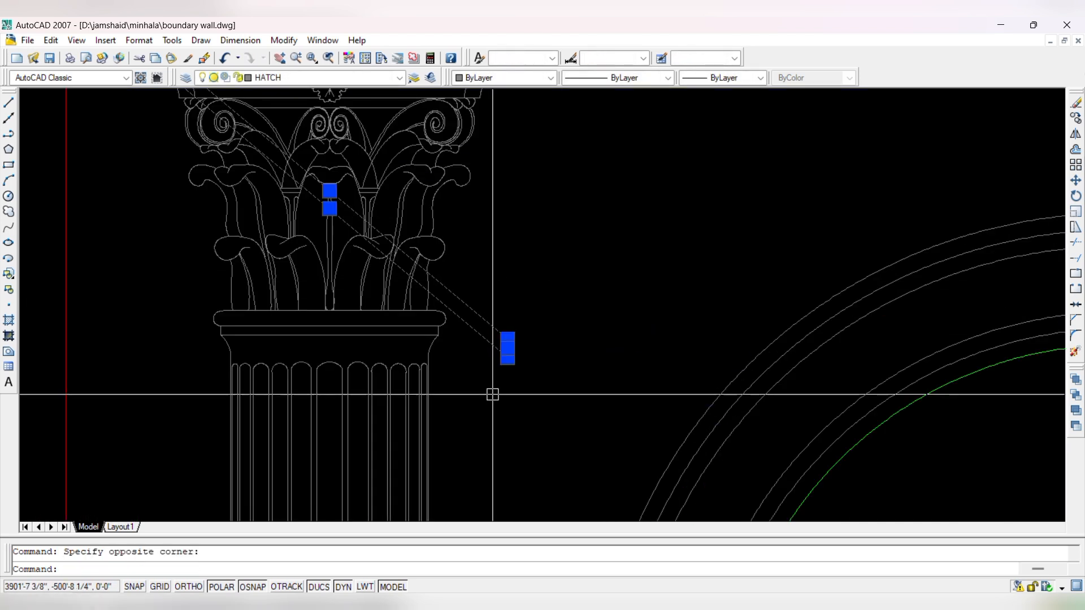
{"action": "key", "text": "Return"}
{"action": "left_click", "coordinate": [504, 340]}
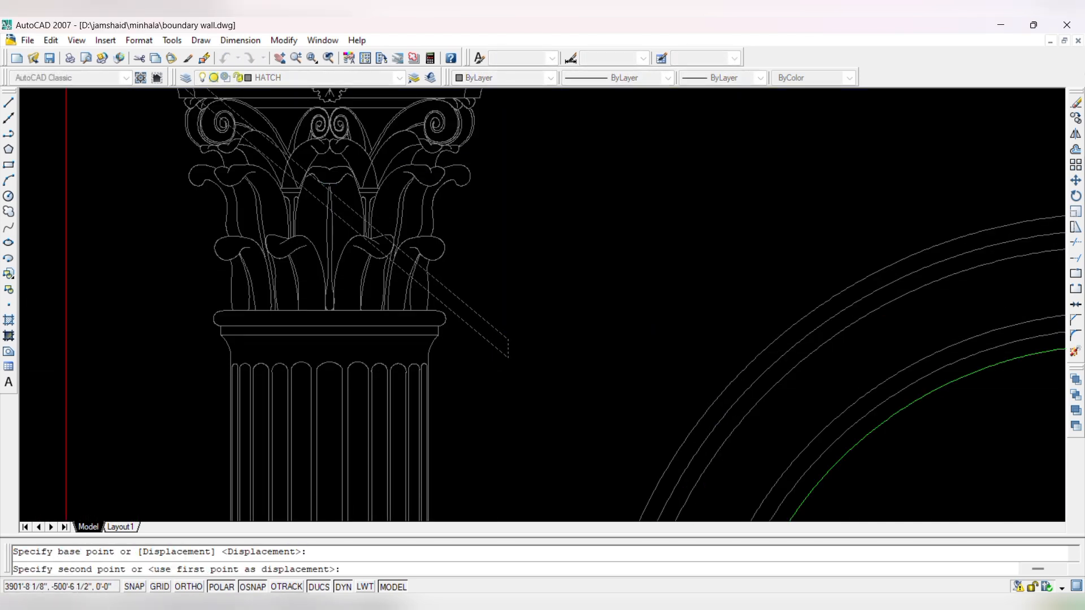
{"action": "scroll", "coordinate": [506, 322], "scroll_direction": "down", "scroll_amount": 3}
{"action": "scroll", "coordinate": [502, 218], "scroll_direction": "up", "scroll_amount": 5}
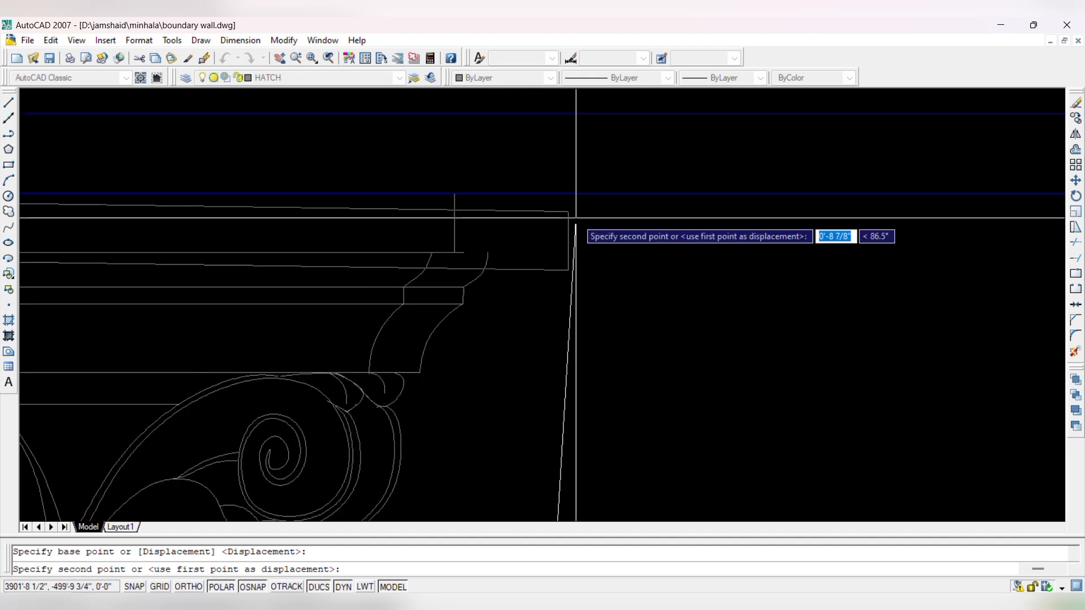
{"action": "key", "text": "Escape"}
{"action": "scroll", "coordinate": [567, 211], "scroll_direction": "down", "scroll_amount": 5}
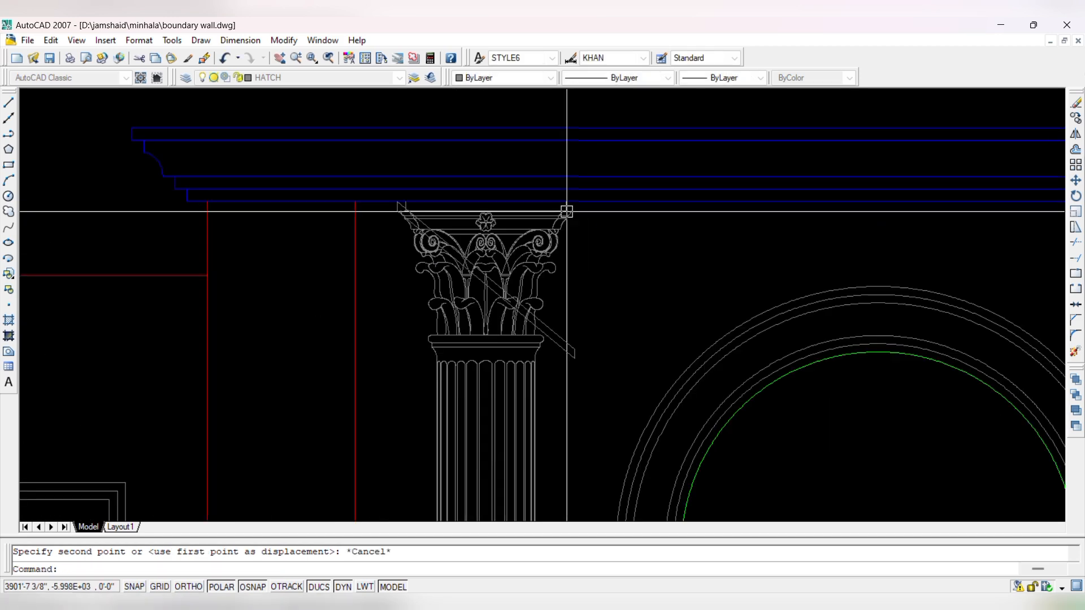
- Erase the whole left column, including the stray slanted lines across its capital
{"action": "scroll", "coordinate": [567, 211], "scroll_direction": "down", "scroll_amount": 3}
{"action": "scroll", "coordinate": [426, 172], "scroll_direction": "up", "scroll_amount": 5}
{"action": "left_click", "coordinate": [418, 130]}
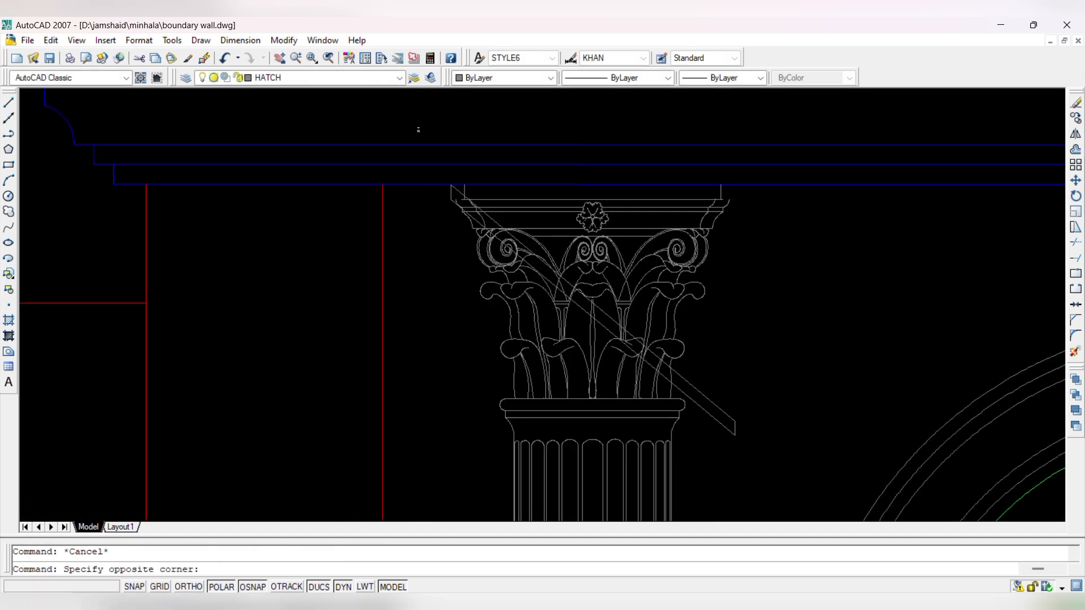
{"action": "scroll", "coordinate": [429, 135], "scroll_direction": "down", "scroll_amount": 6}
{"action": "scroll", "coordinate": [497, 282], "scroll_direction": "up", "scroll_amount": 2}
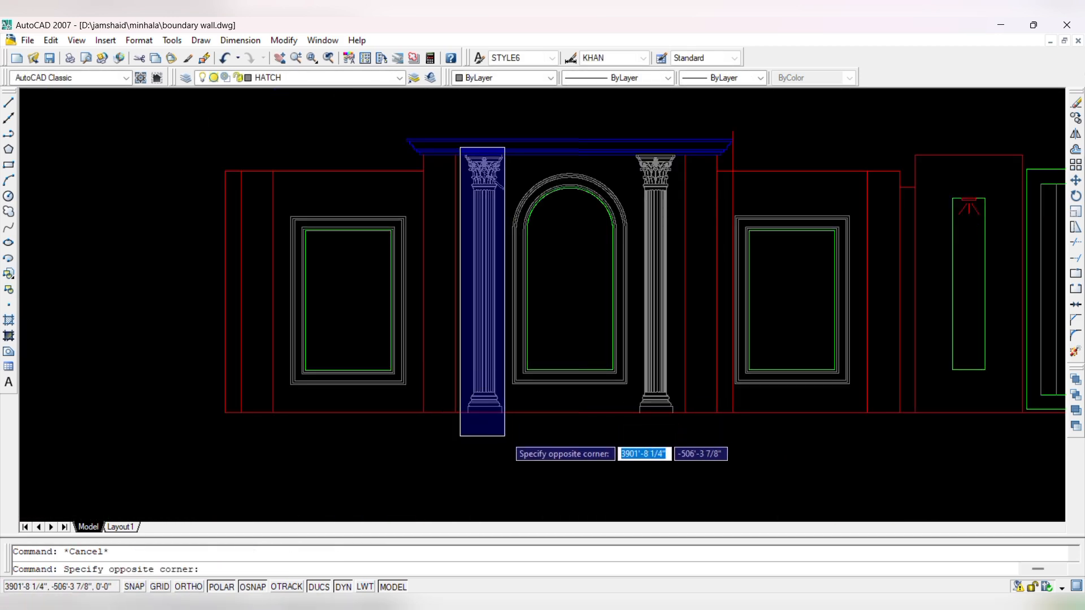
{"action": "left_click", "coordinate": [505, 435]}
{"action": "key", "text": "Delete"}
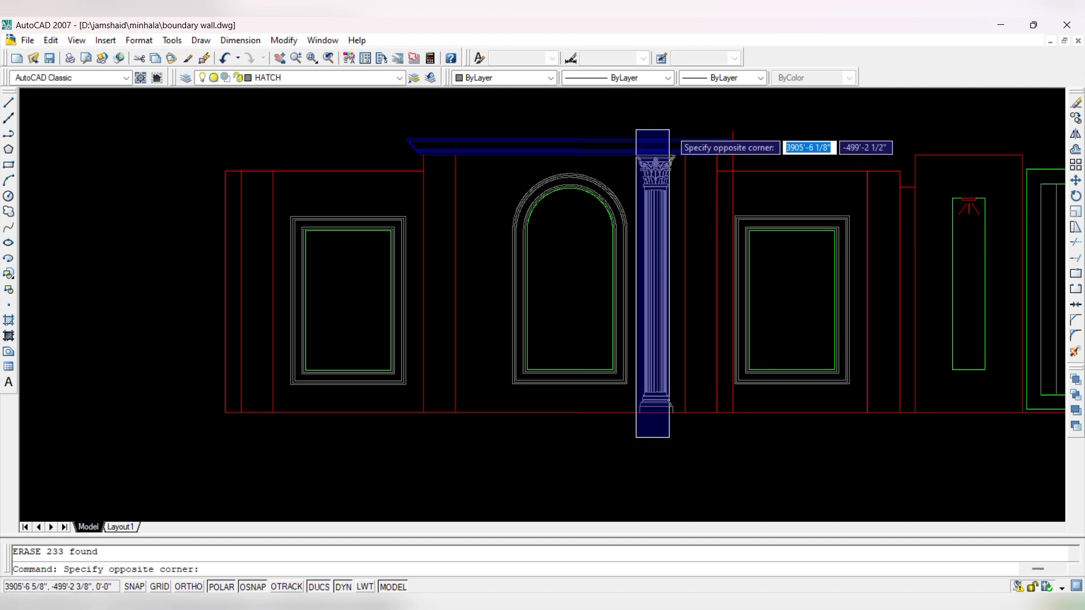
- Mirror the right column to the left side about the arched panel's vertical centerline, keeping the source column
{"action": "left_click", "coordinate": [682, 120]}
{"action": "type", "text": "M"}
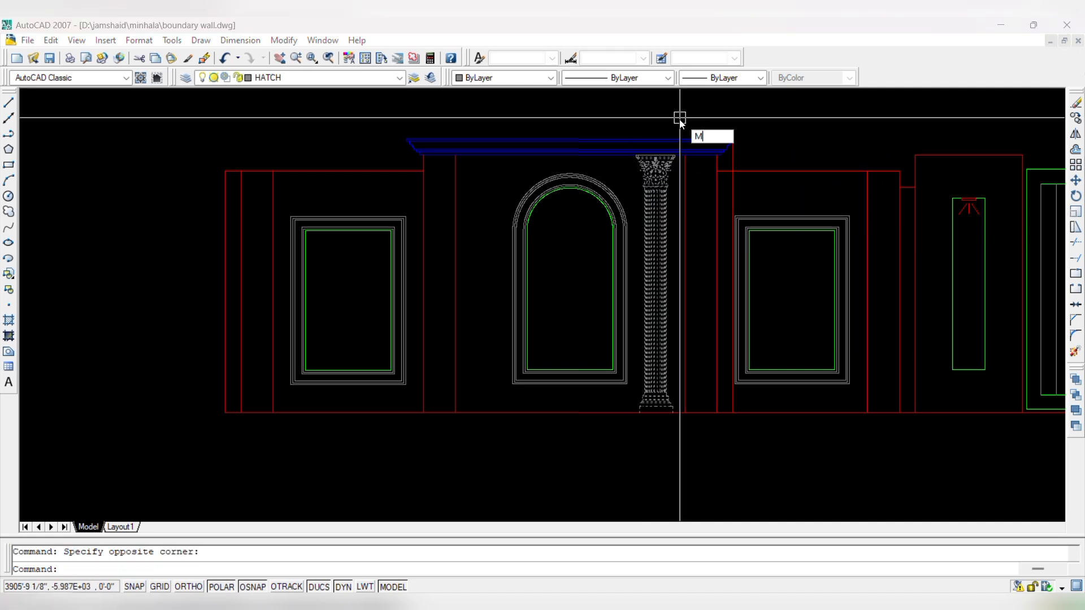
{"action": "type", "text": "I"}
{"action": "key", "text": "Return"}
{"action": "scroll", "coordinate": [576, 350], "scroll_direction": "up", "scroll_amount": 3}
{"action": "left_click", "coordinate": [589, 395]}
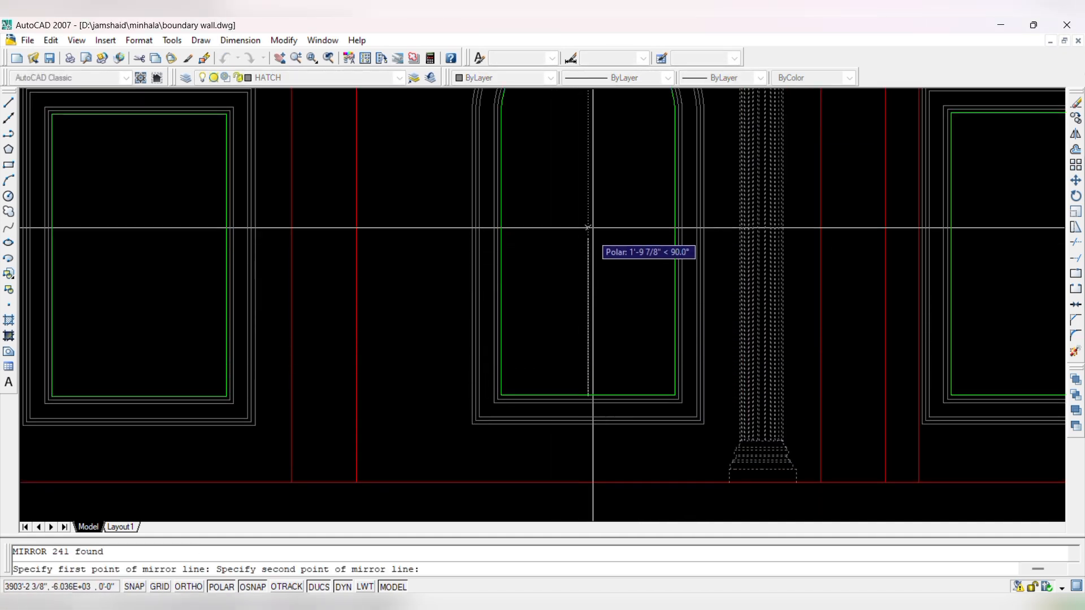
{"action": "scroll", "coordinate": [587, 227], "scroll_direction": "down", "scroll_amount": 4}
{"action": "scroll", "coordinate": [581, 243], "scroll_direction": "up", "scroll_amount": 4}
{"action": "left_click", "coordinate": [581, 178]}
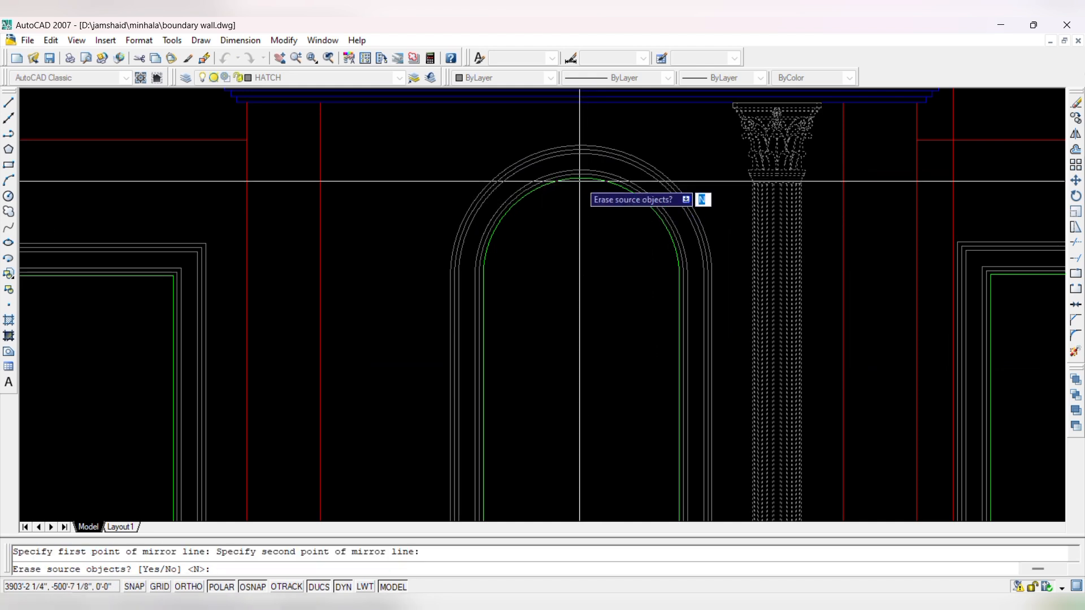
{"action": "key", "text": "Return"}
{"action": "scroll", "coordinate": [581, 251], "scroll_direction": "down", "scroll_amount": 3}
{"action": "key", "text": "Return"}
{"action": "key", "text": "Escape"}
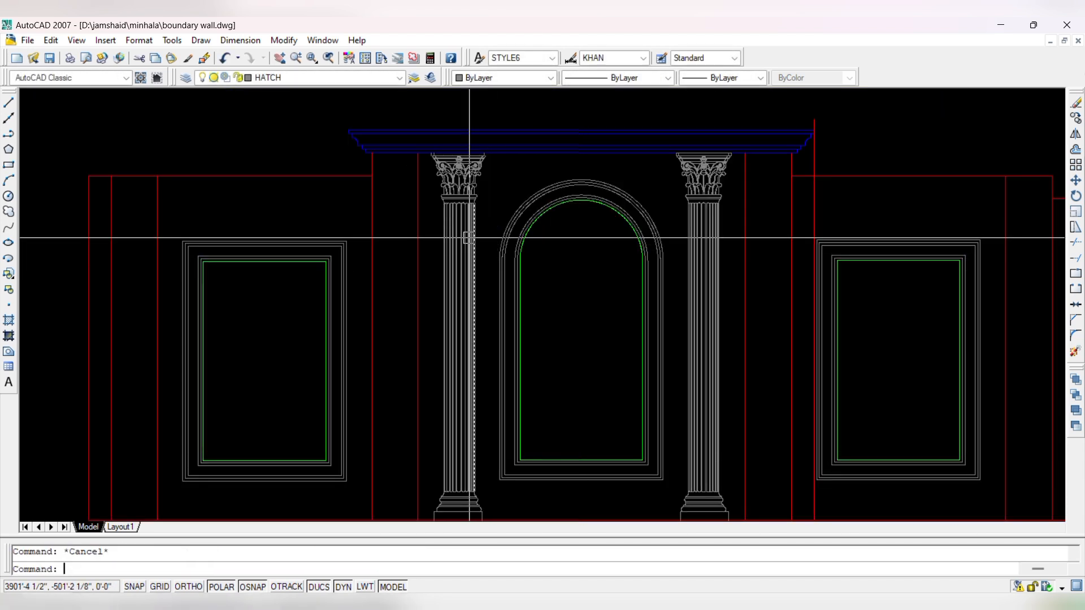
- Erase the leftover vertical red line passing the right end of the blue cornice
{"action": "scroll", "coordinate": [477, 242], "scroll_direction": "down", "scroll_amount": 2}
{"action": "scroll", "coordinate": [820, 196], "scroll_direction": "up", "scroll_amount": 3}
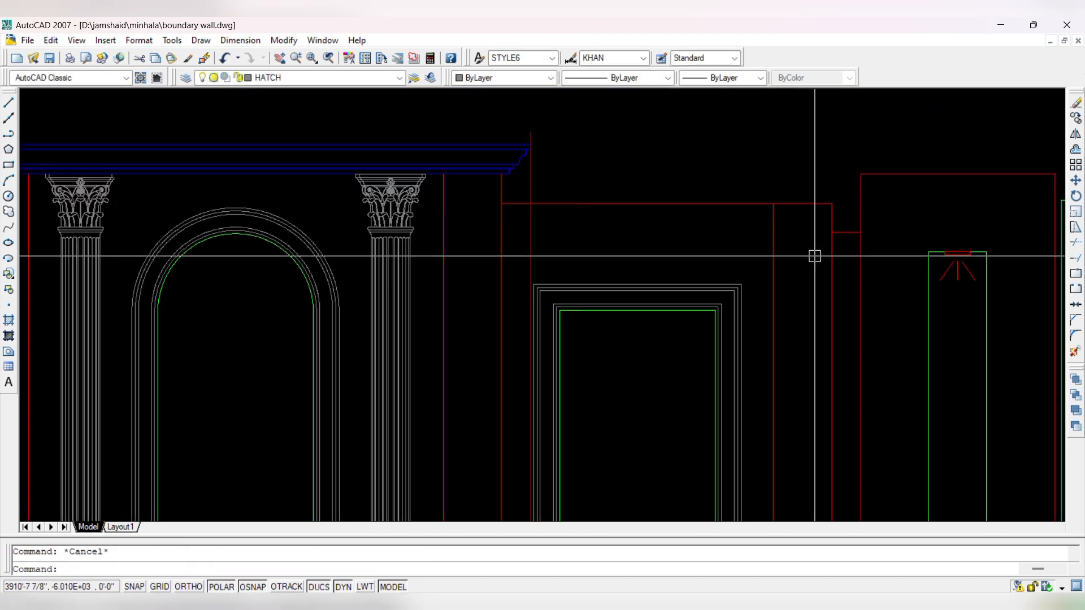
{"action": "scroll", "coordinate": [862, 206], "scroll_direction": "up", "scroll_amount": 2}
{"action": "key", "text": "Escape"}
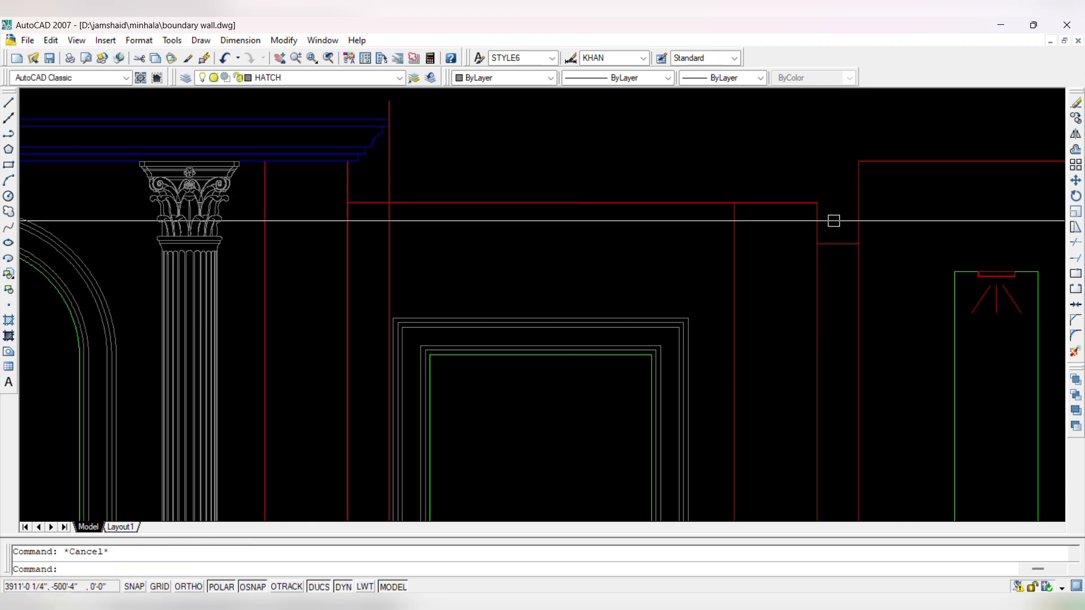
{"action": "left_click", "coordinate": [388, 176]}
{"action": "key", "text": "Delete"}
{"action": "scroll", "coordinate": [503, 211], "scroll_direction": "down", "scroll_amount": 5}
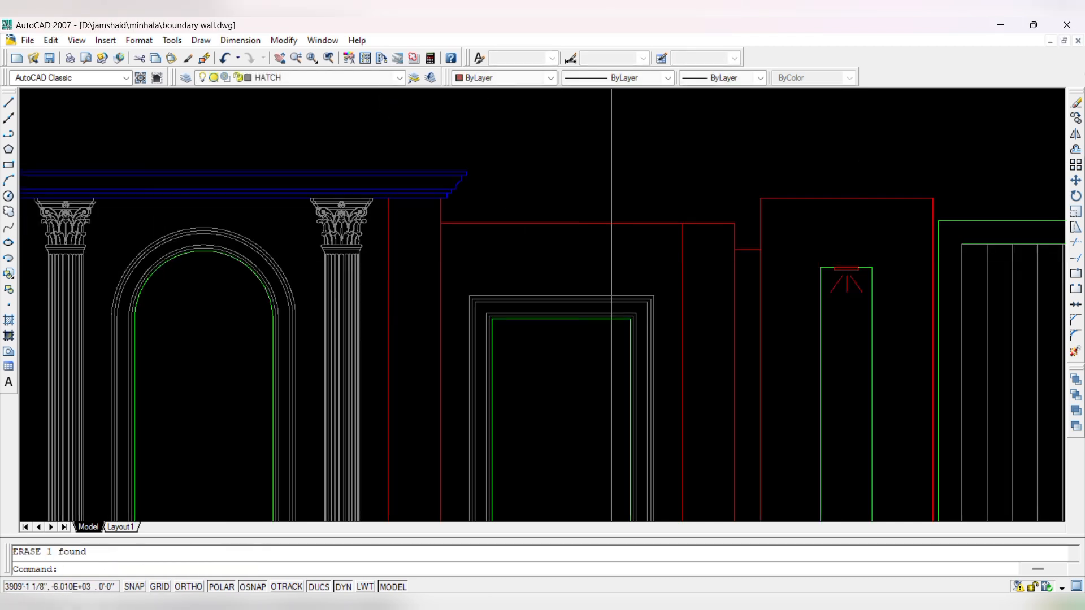
- Copy the five horizontal cornice lines into the empty space left of the wall elevation
{"action": "scroll", "coordinate": [355, 265], "scroll_direction": "up", "scroll_amount": 4}
{"action": "left_click_drag", "start_coordinate": [442, 313], "coordinate": [395, 144]}
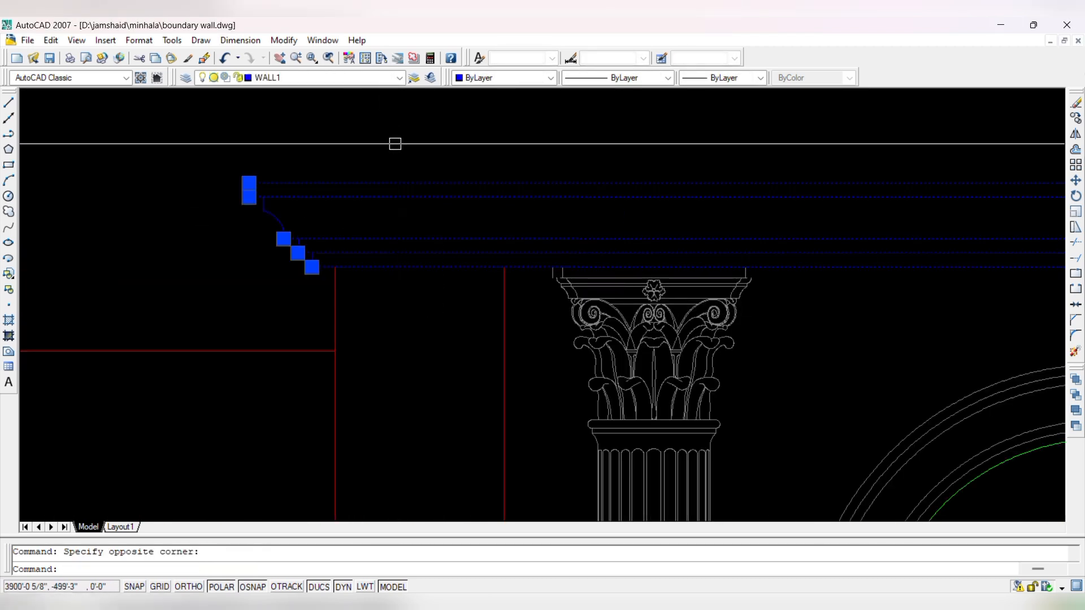
{"action": "type", "text": "CO"}
{"action": "key", "text": "space"}
{"action": "left_click", "coordinate": [433, 155]}
{"action": "scroll", "coordinate": [700, 189], "scroll_direction": "down", "scroll_amount": 8}
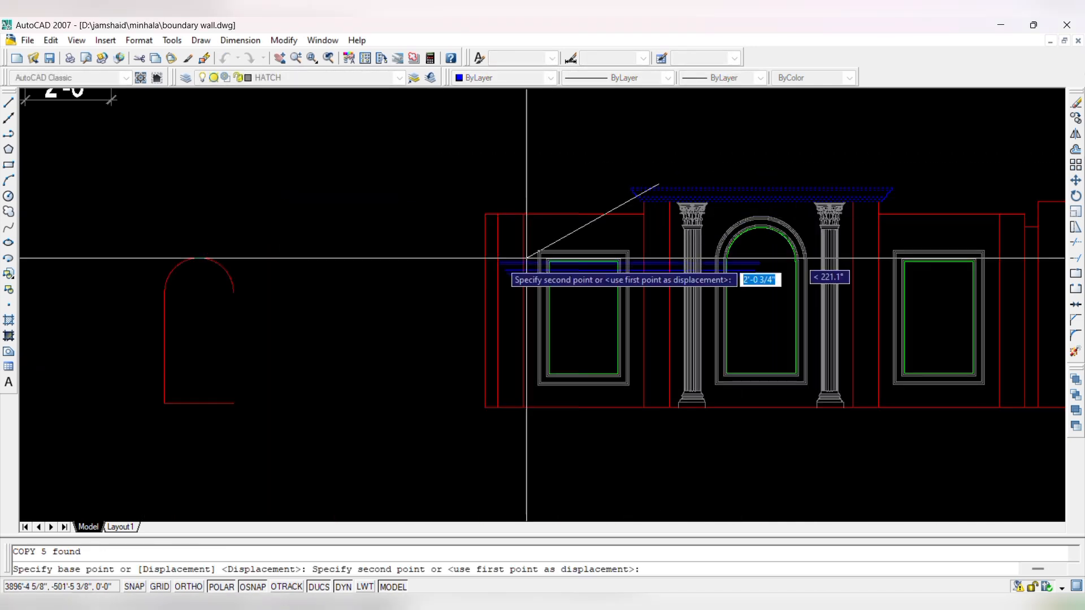
{"action": "scroll", "coordinate": [367, 206], "scroll_direction": "up", "scroll_amount": 3}
{"action": "key", "text": "Escape"}
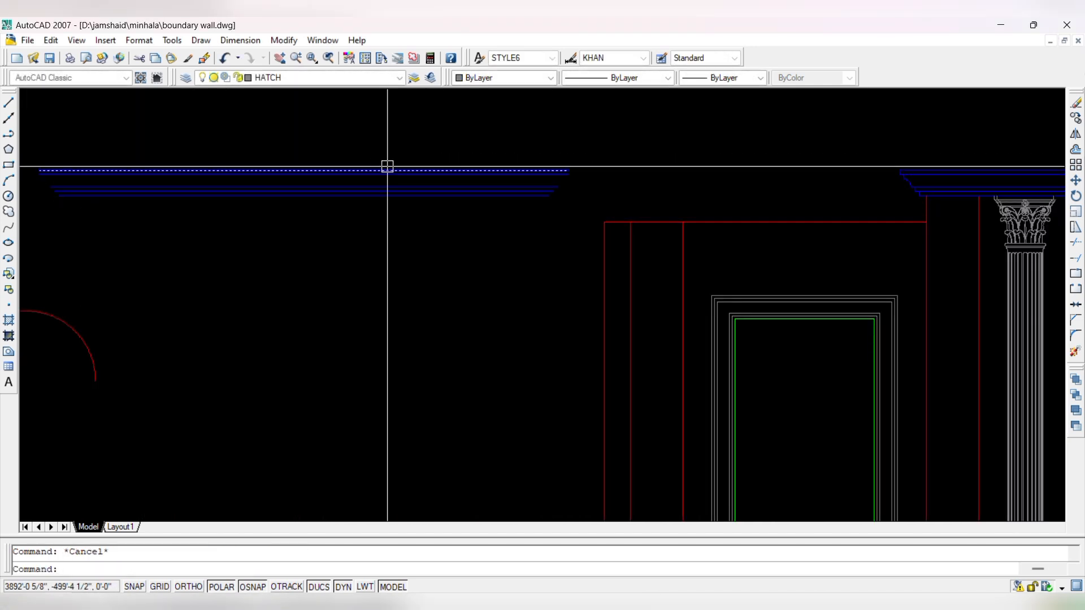
{"action": "type", "text": "DLI"}
{"action": "key", "text": "space"}
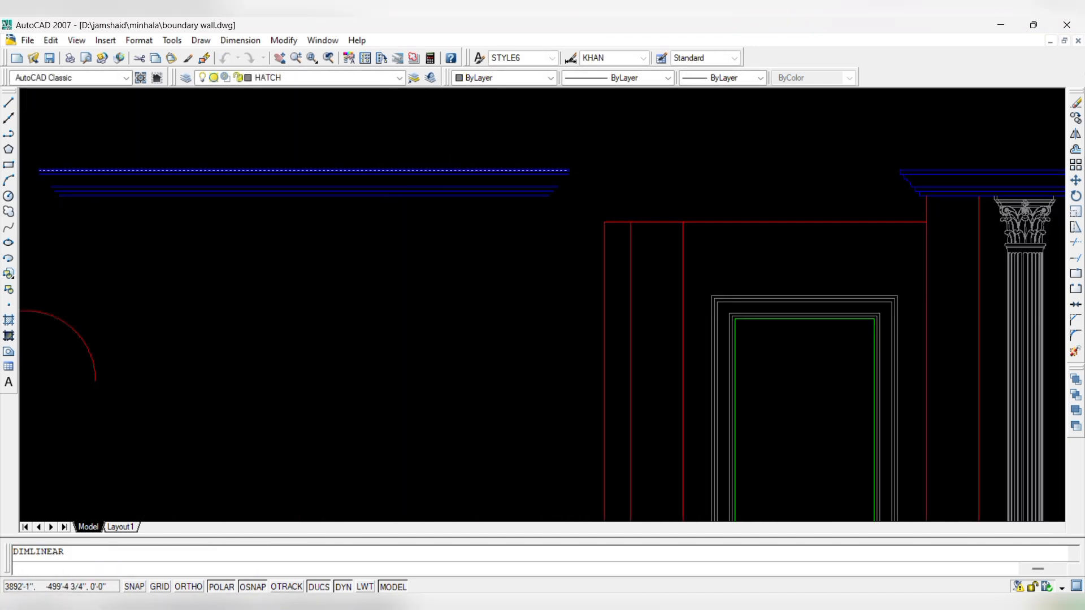
{"action": "left_click", "coordinate": [927, 222]}
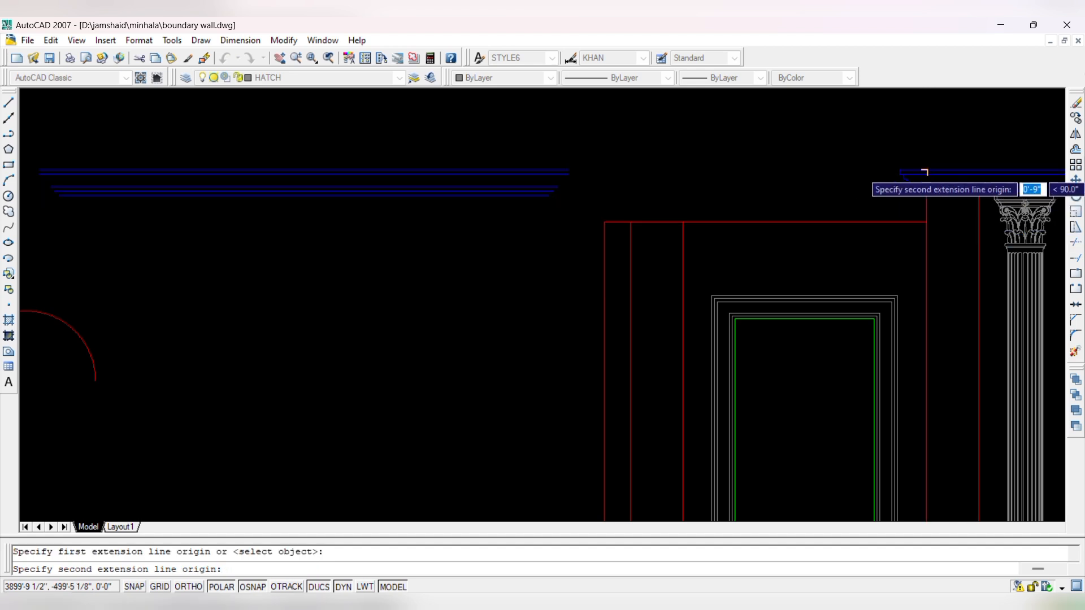
{"action": "left_click", "coordinate": [924, 171]}
{"action": "scroll", "coordinate": [513, 170], "scroll_direction": "down", "scroll_amount": 4}
{"action": "key", "text": "Escape"}
- Move the five copied cornice lines so their lowest line sits on the left wall section's top edge
{"action": "scroll", "coordinate": [546, 163], "scroll_direction": "up", "scroll_amount": 5}
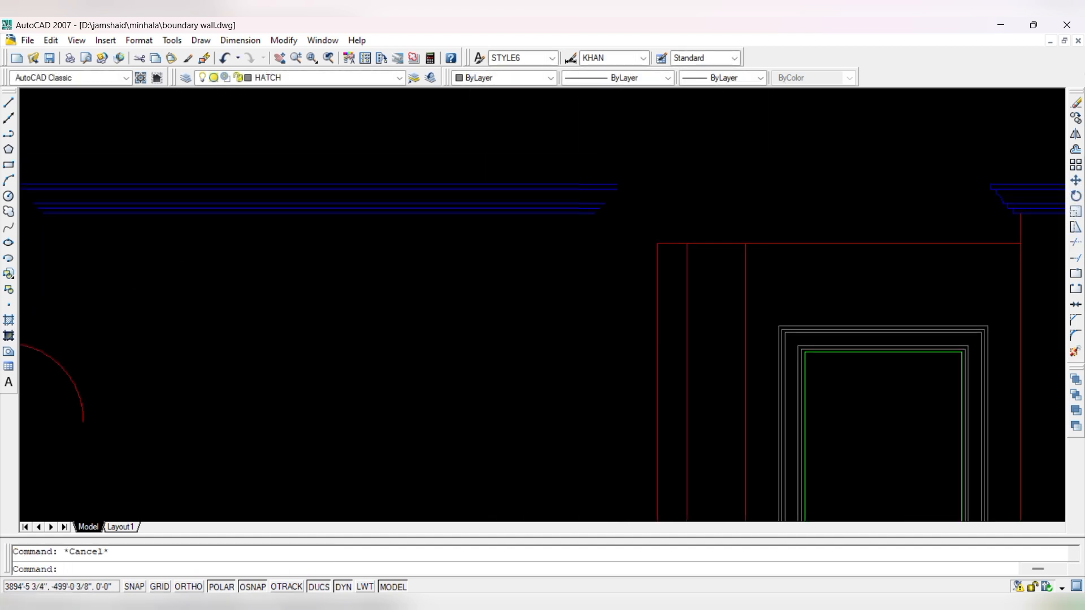
{"action": "left_click_drag", "start_coordinate": [621, 152], "coordinate": [553, 231]}
{"action": "type", "text": "m"}
{"action": "key", "text": "space"}
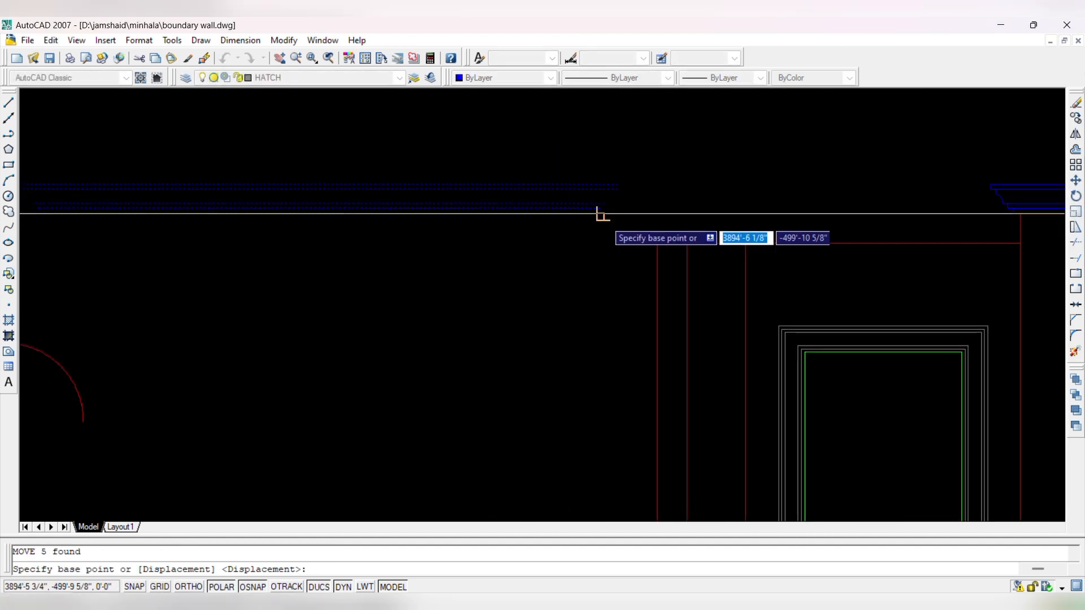
{"action": "left_click", "coordinate": [593, 213]}
{"action": "scroll", "coordinate": [659, 230], "scroll_direction": "down", "scroll_amount": 4}
{"action": "scroll", "coordinate": [738, 249], "scroll_direction": "up", "scroll_amount": 4}
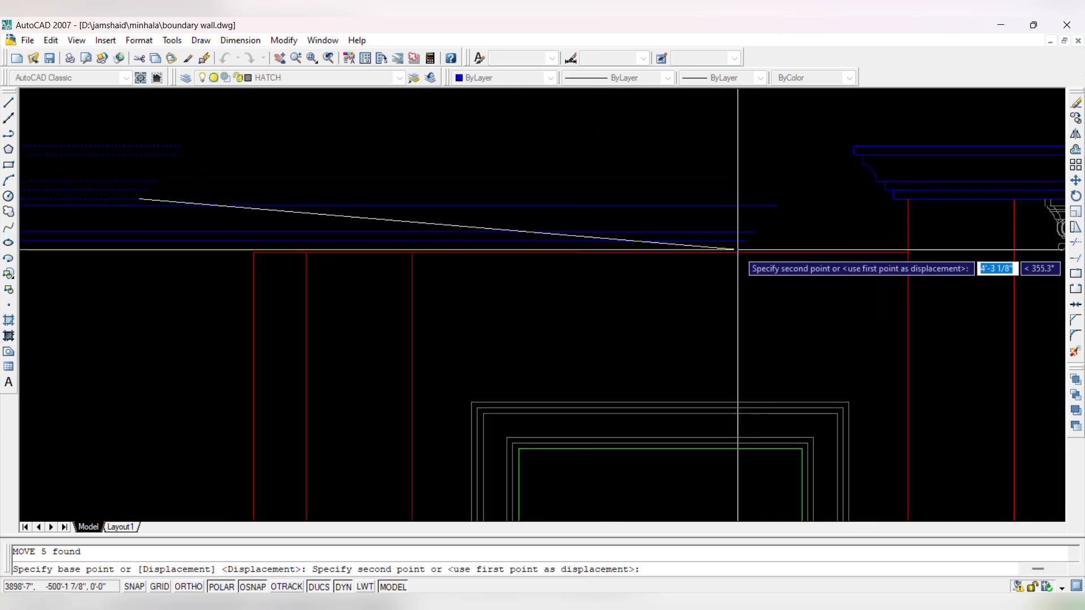
{"action": "key", "text": "Escape"}
{"action": "key", "text": "Escape"}
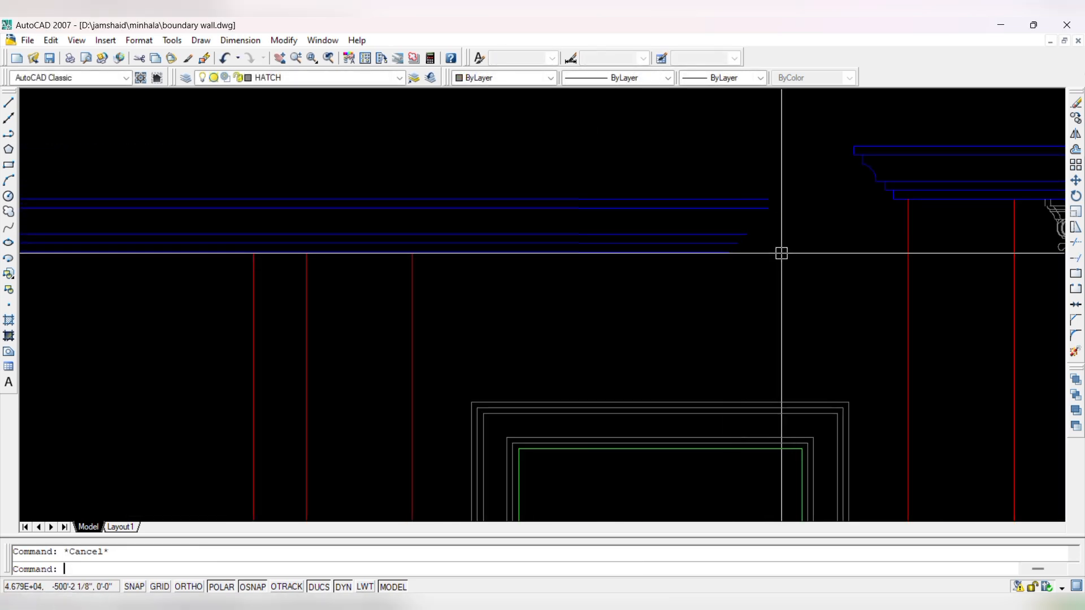
{"action": "key", "text": "Return"}
{"action": "key", "text": "Escape"}
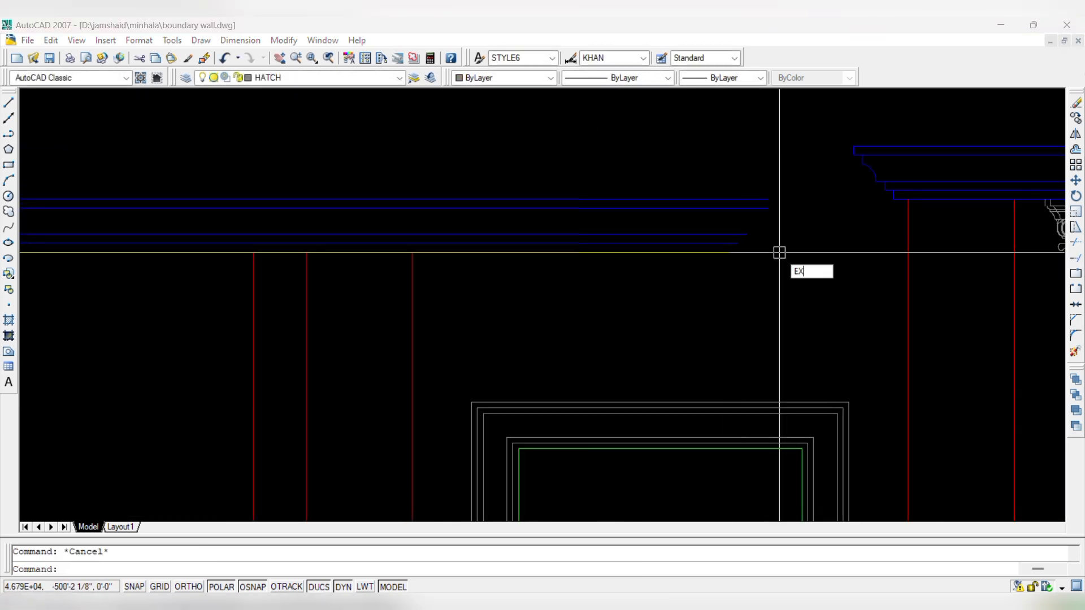
- Extend the five cornice lines above the left wall section to the red edge of the adjoining column
{"action": "key", "text": "Return"}
{"action": "key", "text": "Return"}
{"action": "left_click", "coordinate": [775, 174]}
{"action": "left_click", "coordinate": [729, 297]}
{"action": "scroll", "coordinate": [813, 264], "scroll_direction": "down", "scroll_amount": 5}
{"action": "scroll", "coordinate": [788, 258], "scroll_direction": "up", "scroll_amount": 5}
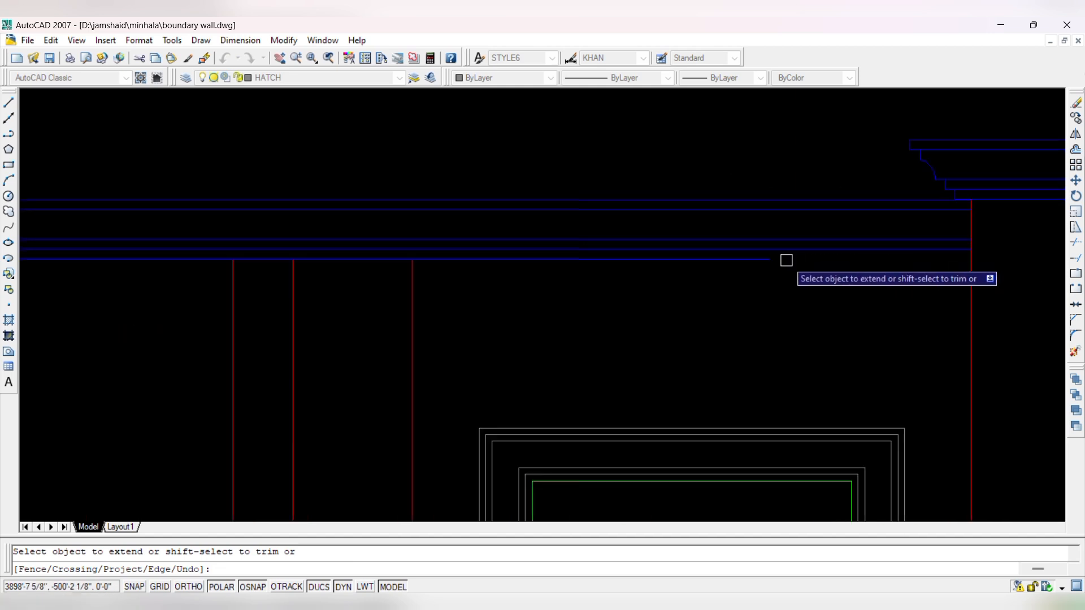
{"action": "key", "text": "Escape"}
- Draw a vertical line from the wall's top-left corner up to the topmost cornice line
{"action": "scroll", "coordinate": [766, 270], "scroll_direction": "down", "scroll_amount": 3}
{"action": "scroll", "coordinate": [576, 259], "scroll_direction": "up", "scroll_amount": 5}
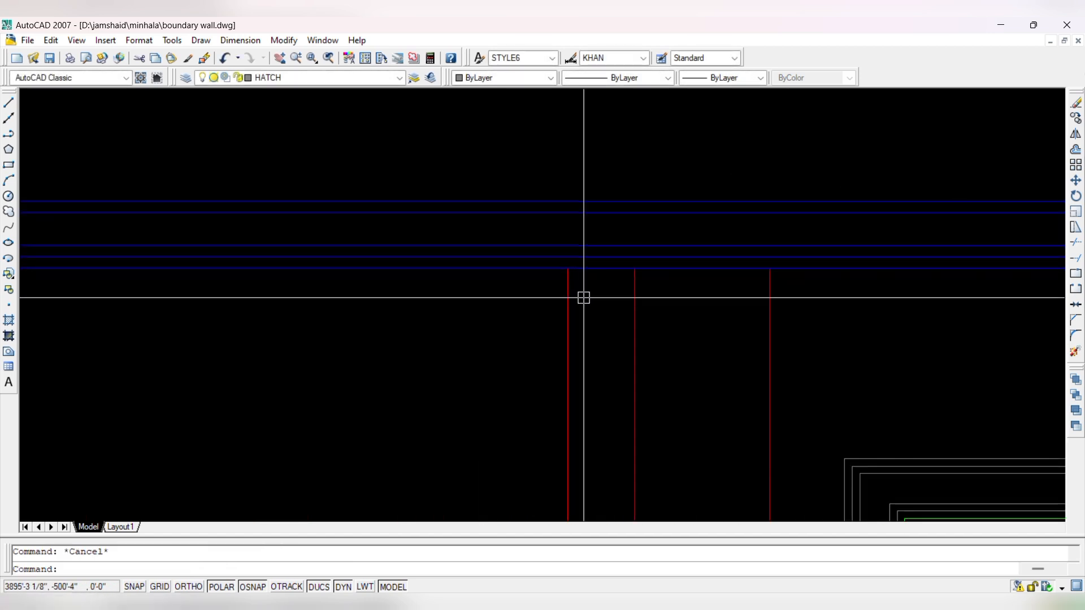
{"action": "type", "text": "l"}
{"action": "key", "text": "Return"}
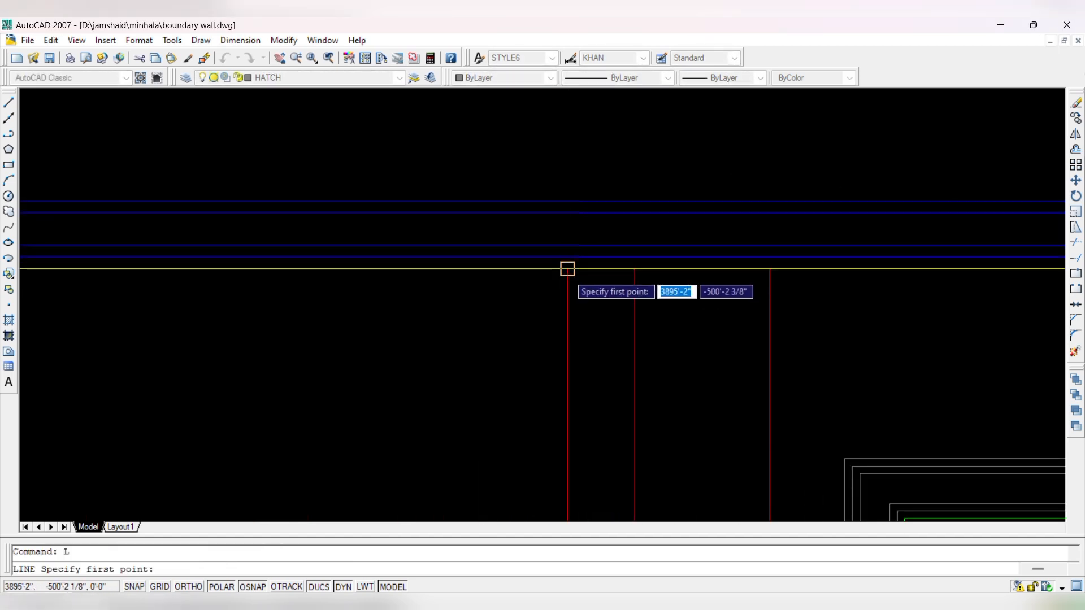
{"action": "left_click", "coordinate": [568, 269]}
{"action": "left_click", "coordinate": [565, 201]}
{"action": "key", "text": "Escape"}
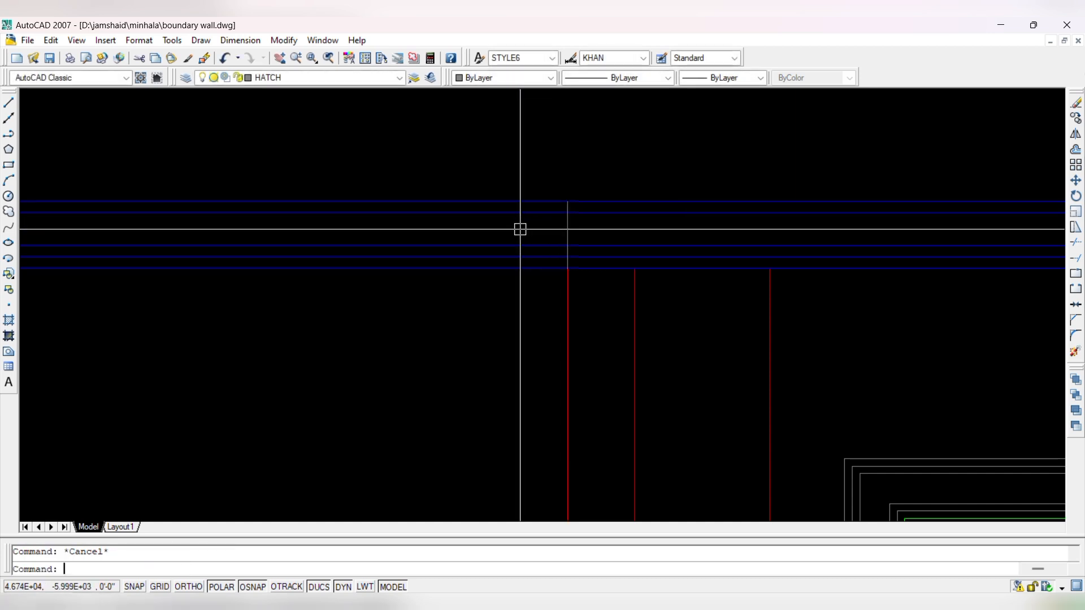
- Trim the cornice lines that project beyond the new vertical end line on the wall's outer side
{"action": "key", "text": "Return"}
{"action": "key", "text": "Return"}
{"action": "left_click", "coordinate": [516, 139]}
{"action": "left_click", "coordinate": [474, 314]}
{"action": "key", "text": "Escape"}
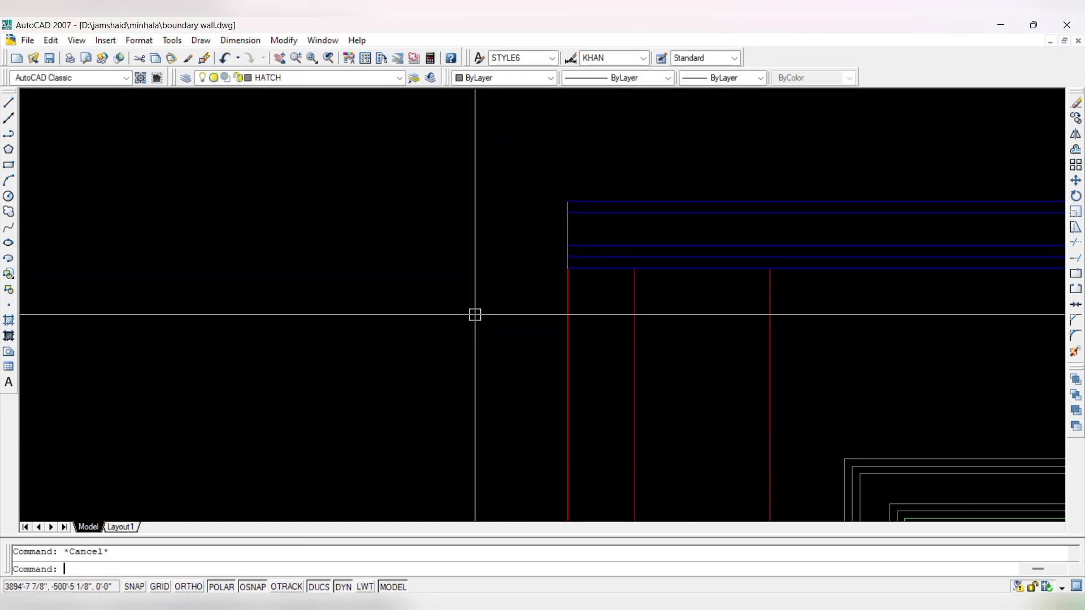
- Match the vertical end line's properties to the blue cornice lines
{"action": "type", "text": "ma"}
{"action": "key", "text": "Return"}
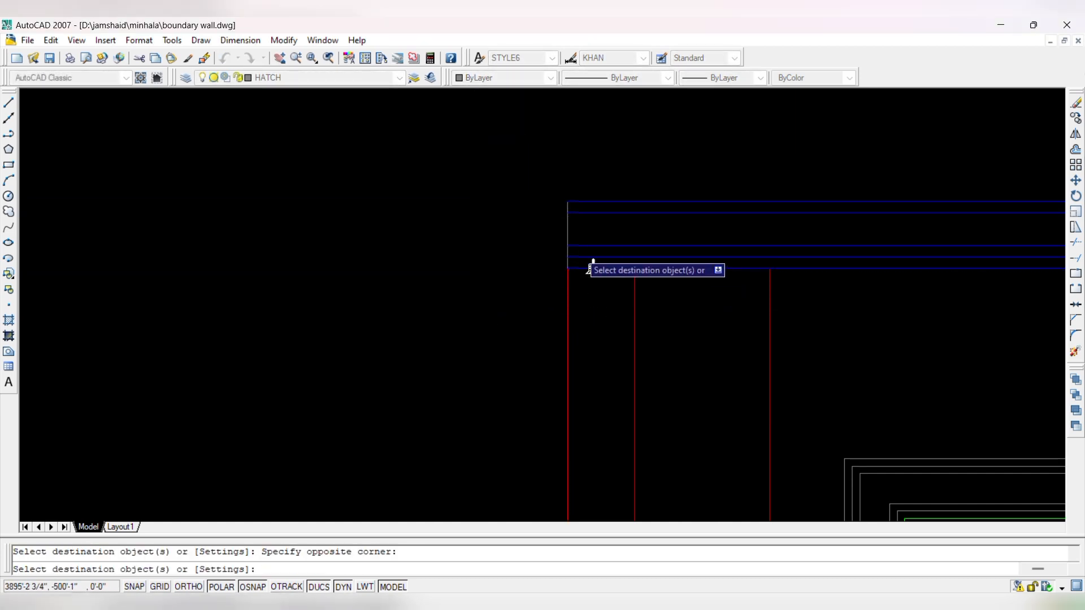
{"action": "left_click", "coordinate": [607, 157]}
{"action": "left_click", "coordinate": [534, 257]}
{"action": "key", "text": "Escape"}
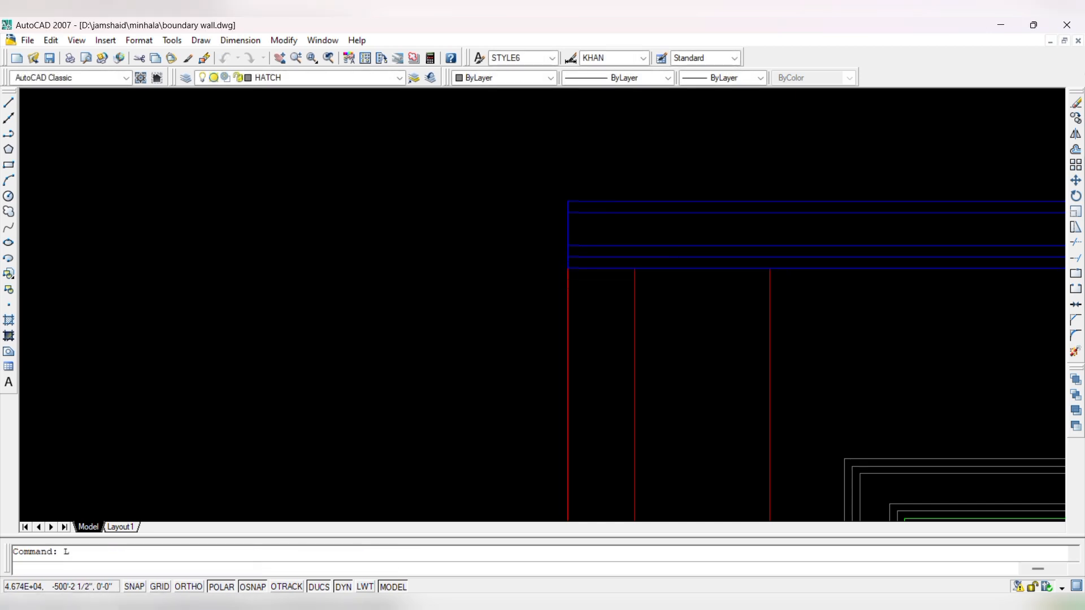
- Draw a short horizontal line along the cornice's lowest line, between the wall's two outermost red vertical lines
{"action": "type", "text": "L"}
{"action": "key", "text": "Return"}
{"action": "left_click", "coordinate": [568, 269]}
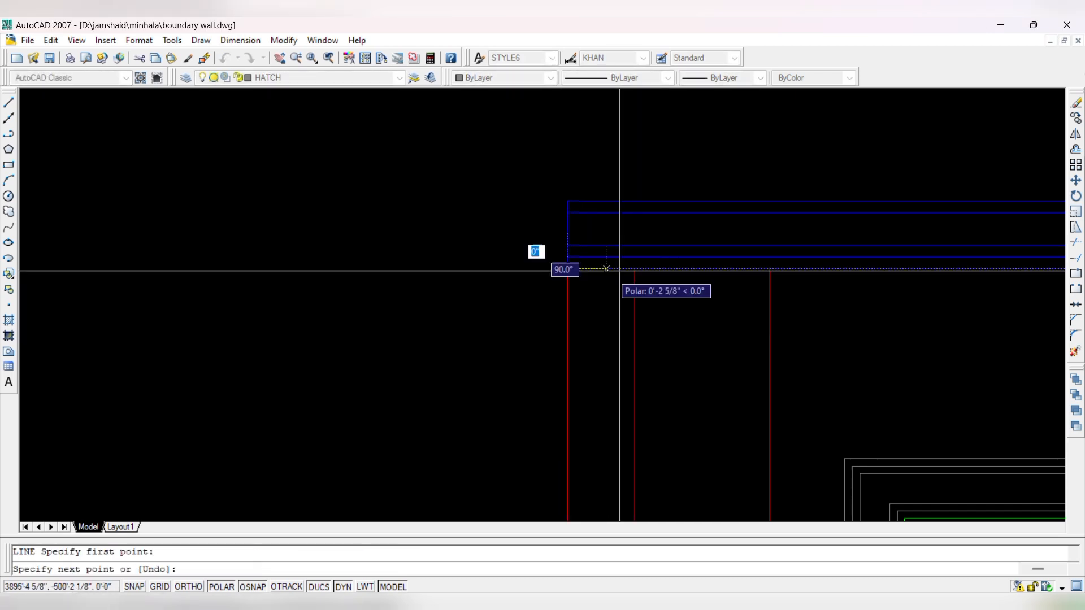
{"action": "left_click", "coordinate": [489, 313]}
{"action": "key", "text": "Escape"}
{"action": "key", "text": "Escape"}
{"action": "left_click", "coordinate": [523, 305]}
{"action": "type", "text": "e"}
{"action": "key", "text": "Return"}
- Move the short horizontal line down 4.5 inches
{"action": "left_click", "coordinate": [496, 319]}
{"action": "left_click", "coordinate": [676, 259]}
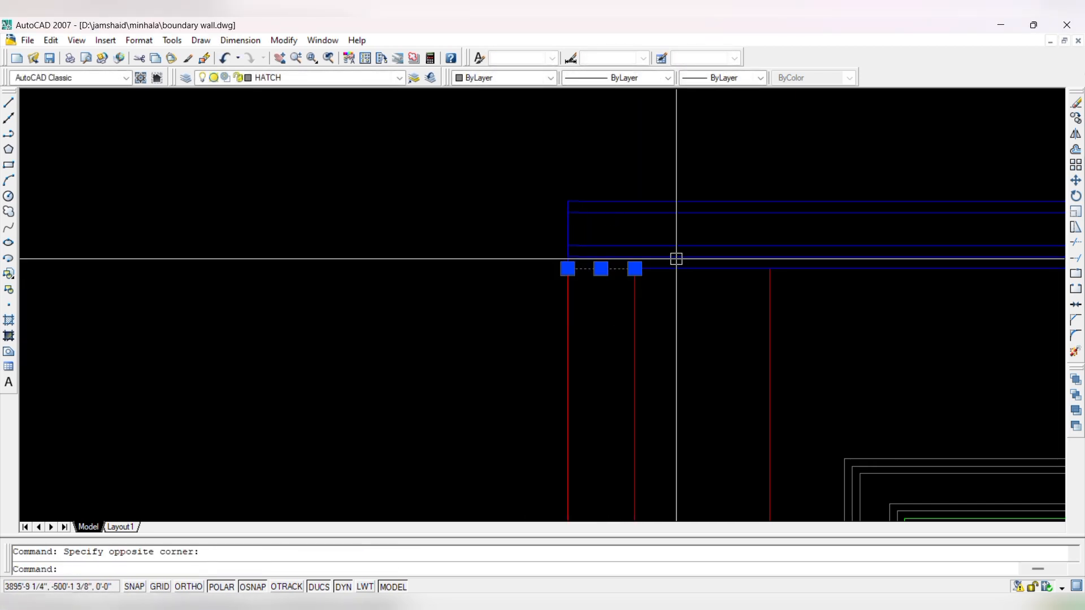
{"action": "type", "text": "m"}
{"action": "key", "text": "Return"}
{"action": "left_click", "coordinate": [635, 269]}
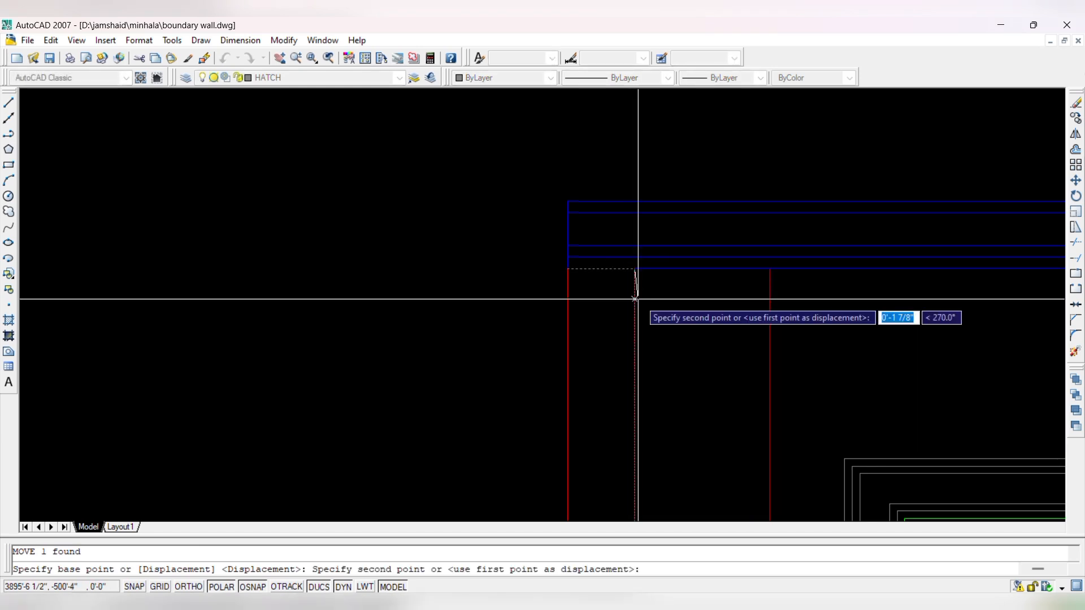
{"action": "type", "text": "4.5"}
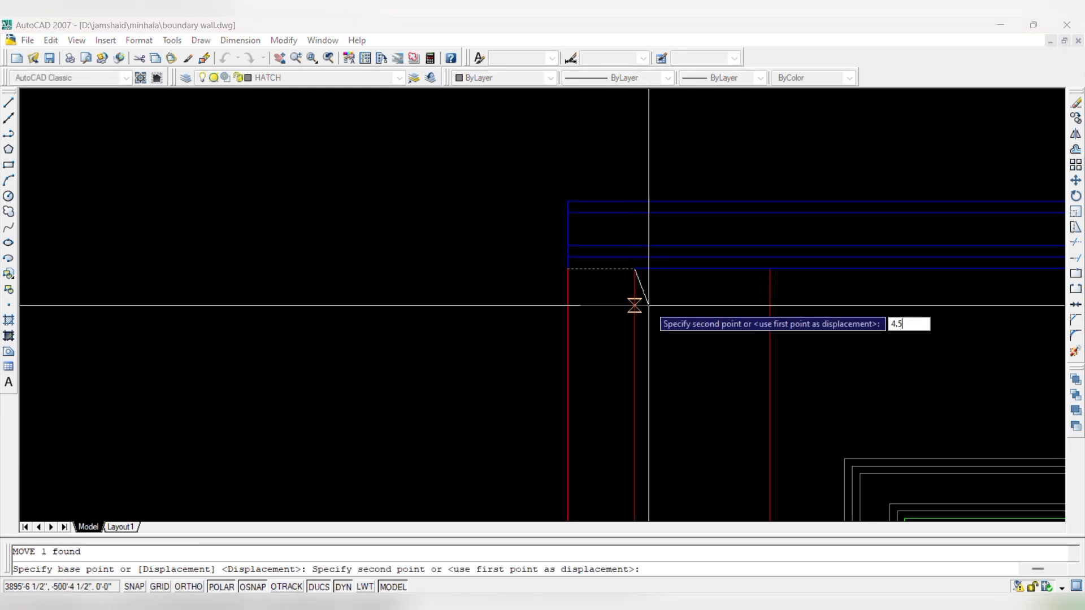
{"action": "key", "text": "Return"}
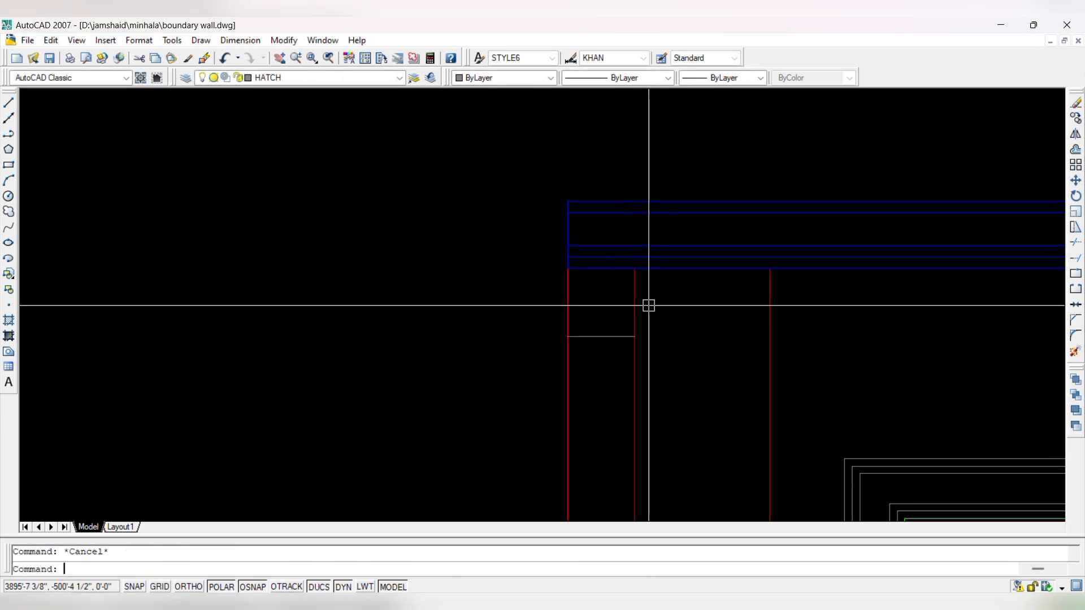
- Match the short horizontal line's properties to the red vertical wall line
{"action": "type", "text": "ma"}
{"action": "key", "text": "Return"}
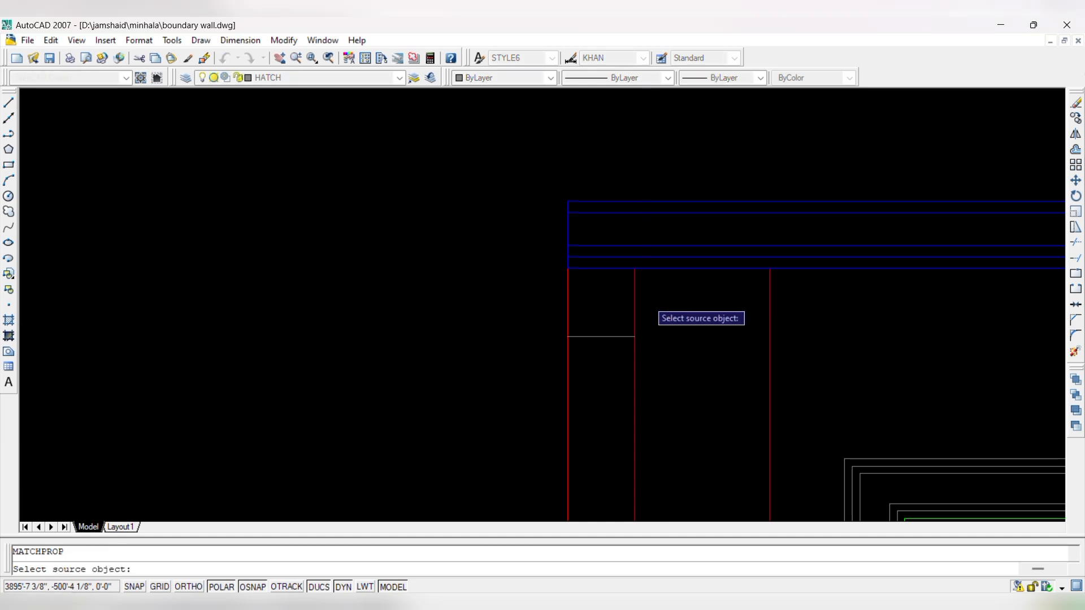
{"action": "left_click", "coordinate": [635, 290]}
{"action": "key", "text": "Escape"}
{"action": "scroll", "coordinate": [465, 197], "scroll_direction": "down", "scroll_amount": 5}
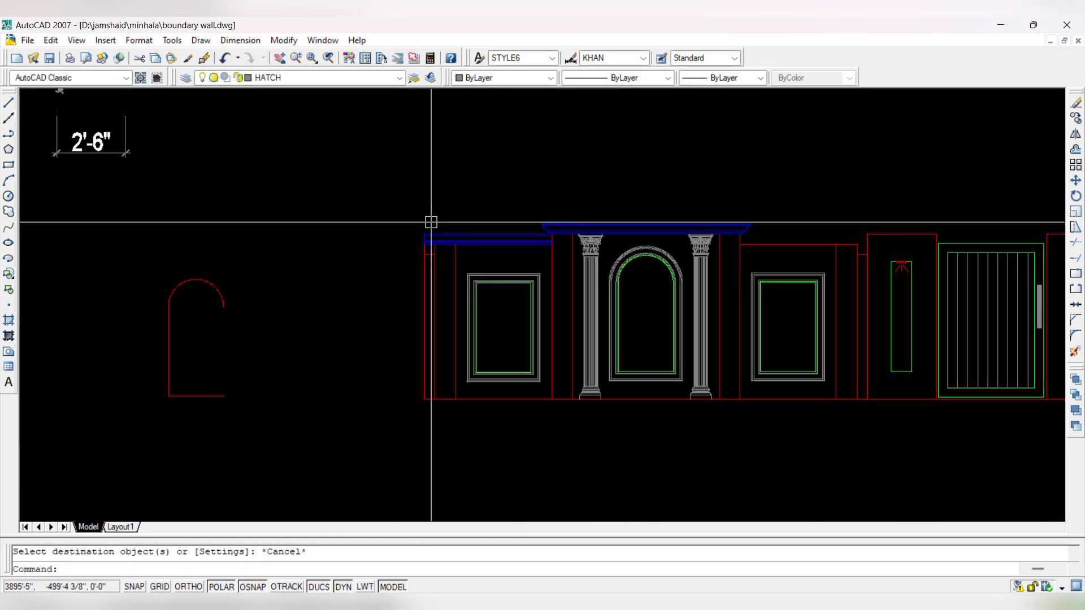
{"action": "key", "text": "Escape"}
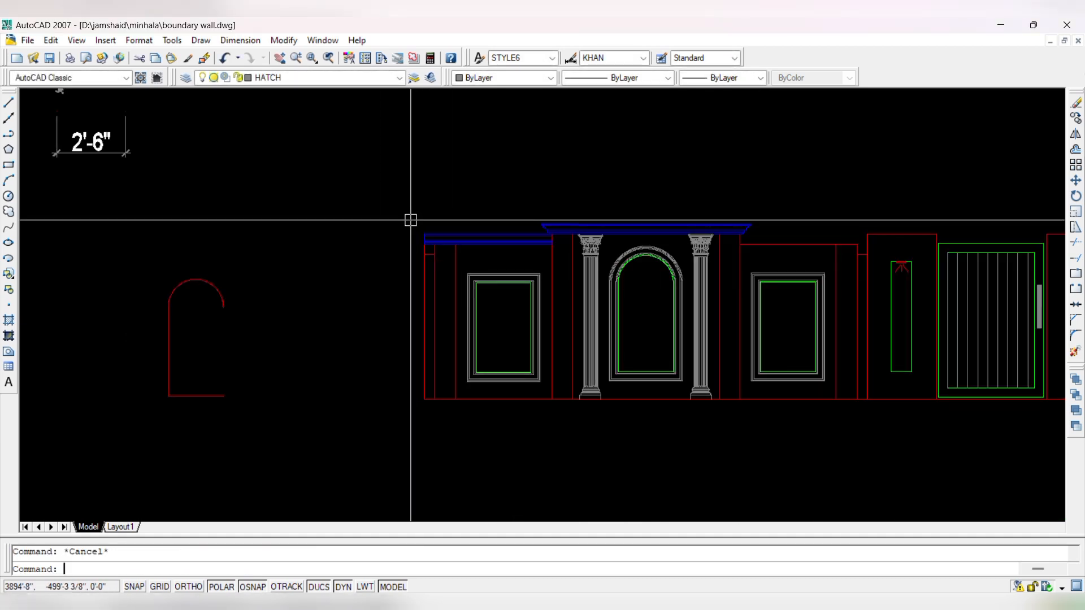
- Erase the red horizontal top line of the wall section between the arched bay and the light pillar
{"action": "scroll", "coordinate": [483, 226], "scroll_direction": "up", "scroll_amount": 4}
{"action": "scroll", "coordinate": [454, 300], "scroll_direction": "down", "scroll_amount": 4}
{"action": "scroll", "coordinate": [738, 272], "scroll_direction": "up", "scroll_amount": 2}
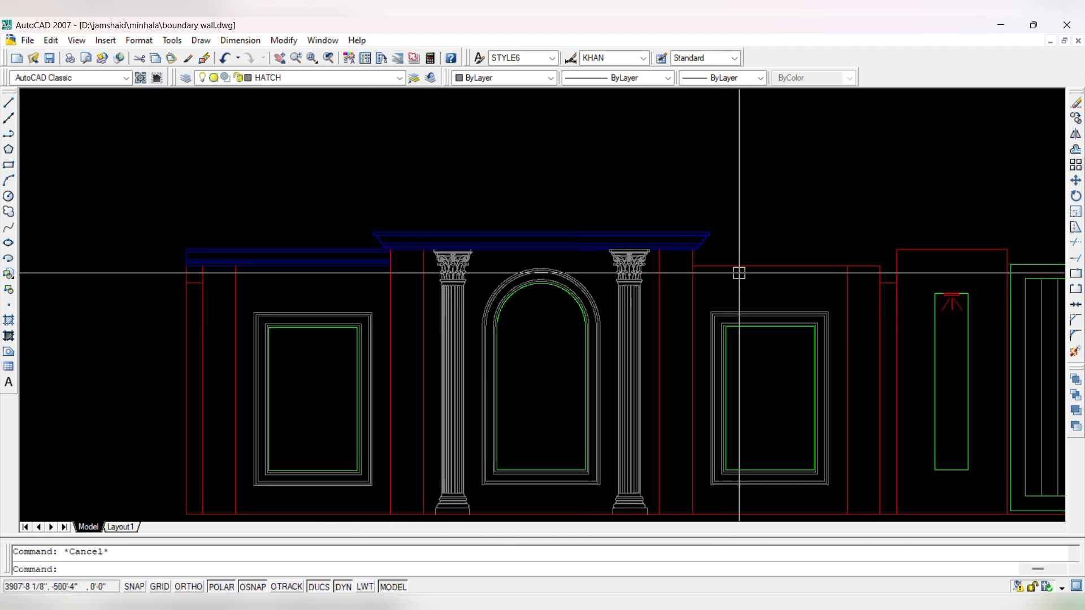
{"action": "left_click", "coordinate": [738, 264]}
{"action": "type", "text": "e"}
{"action": "key", "text": "Return"}
- Mirror the left wall section's five cornice lines about the arched bay's centre, keeping the source lines
{"action": "scroll", "coordinate": [346, 254], "scroll_direction": "up", "scroll_amount": 2}
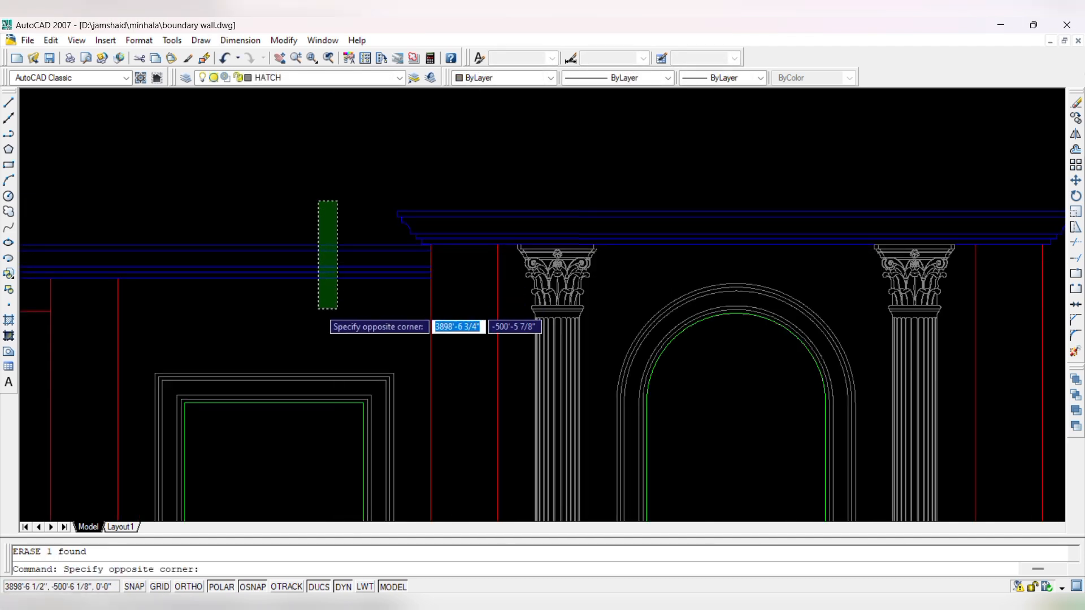
{"action": "left_click", "coordinate": [318, 309]}
{"action": "type", "text": "mi"}
{"action": "key", "text": "Return"}
{"action": "scroll", "coordinate": [316, 307], "scroll_direction": "down", "scroll_amount": 3}
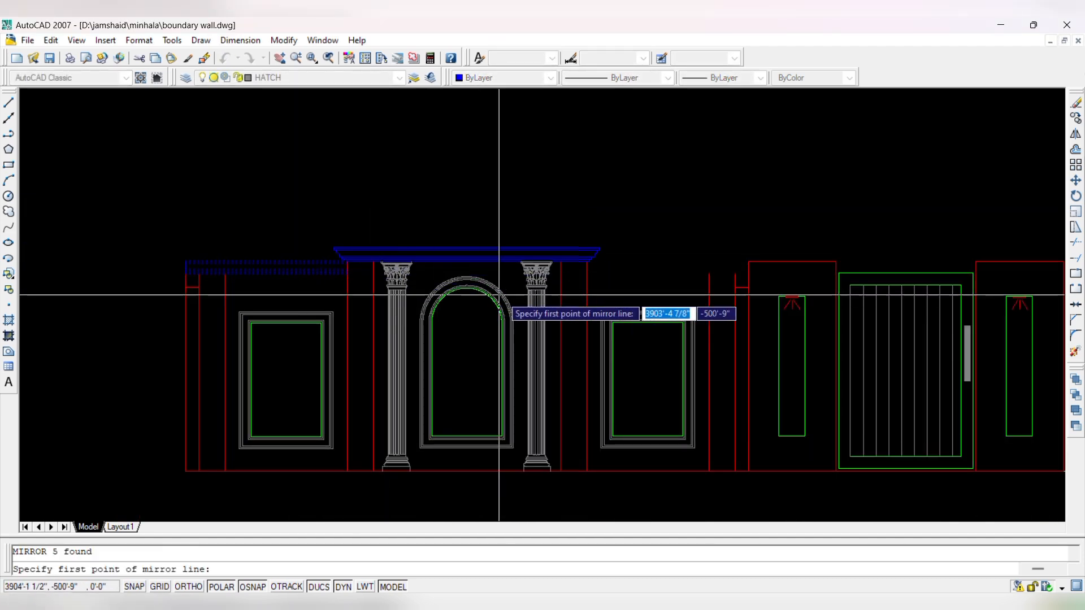
{"action": "scroll", "coordinate": [499, 294], "scroll_direction": "up", "scroll_amount": 2}
{"action": "left_click", "coordinate": [390, 167]}
{"action": "left_click", "coordinate": [394, 161]}
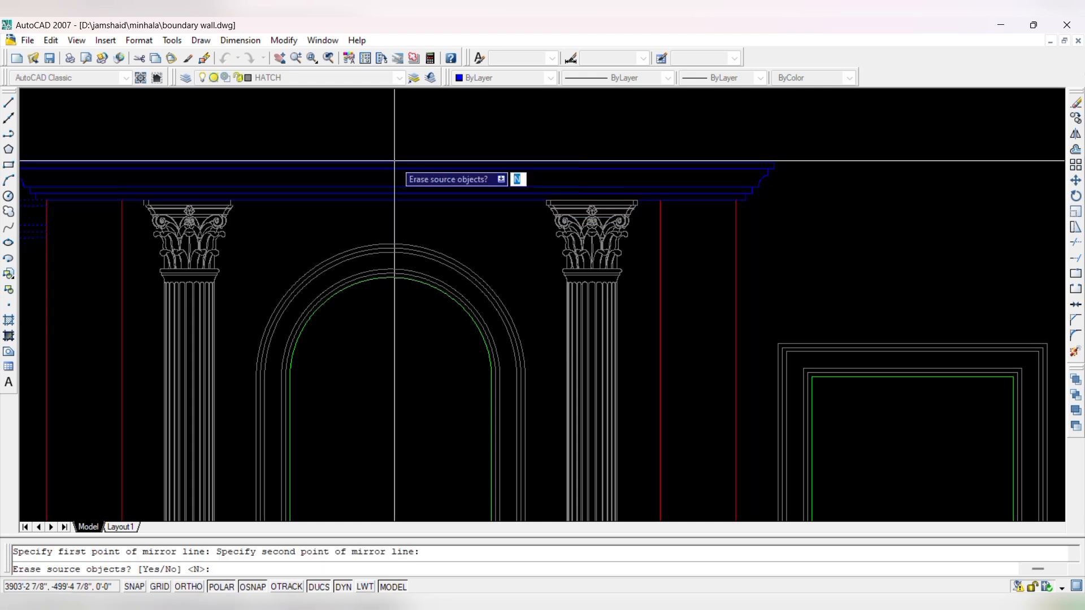
{"action": "key", "text": "Return"}
{"action": "scroll", "coordinate": [397, 148], "scroll_direction": "down", "scroll_amount": 3}
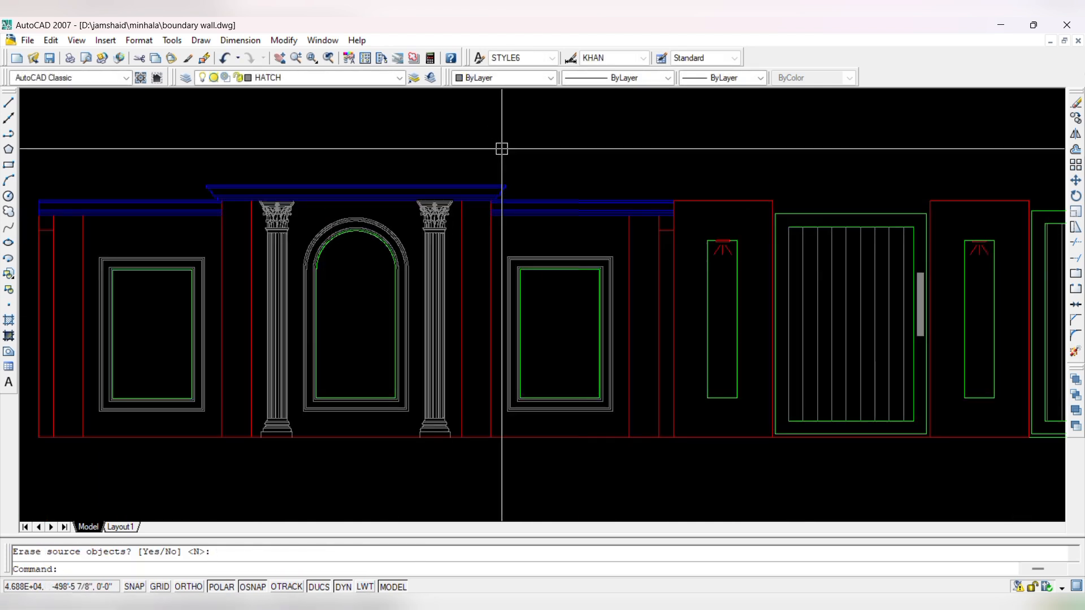
- Match the mirrored cornice lines' properties to the grey outer frame of the rectangular panel below them
{"action": "key", "text": "Return"}
{"action": "scroll", "coordinate": [566, 234], "scroll_direction": "up", "scroll_amount": 2}
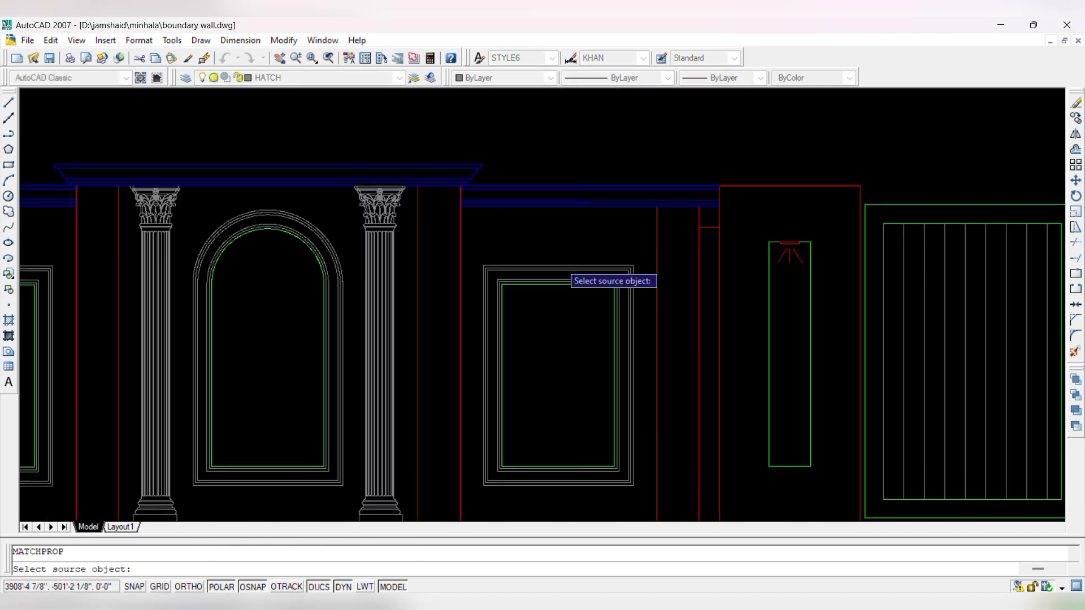
{"action": "left_click", "coordinate": [561, 265]}
{"action": "left_click", "coordinate": [560, 221]}
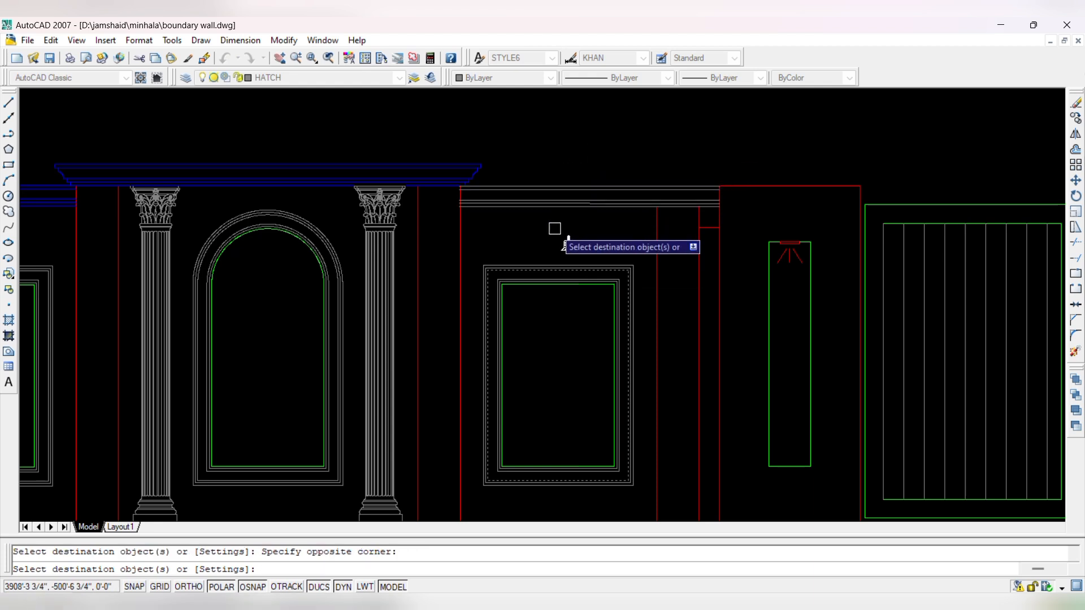
{"action": "key", "text": "Escape"}
{"action": "scroll", "coordinate": [474, 282], "scroll_direction": "down", "scroll_amount": 3}
{"action": "scroll", "coordinate": [473, 274], "scroll_direction": "up", "scroll_amount": 4}
{"action": "scroll", "coordinate": [398, 281], "scroll_direction": "down", "scroll_amount": 4}
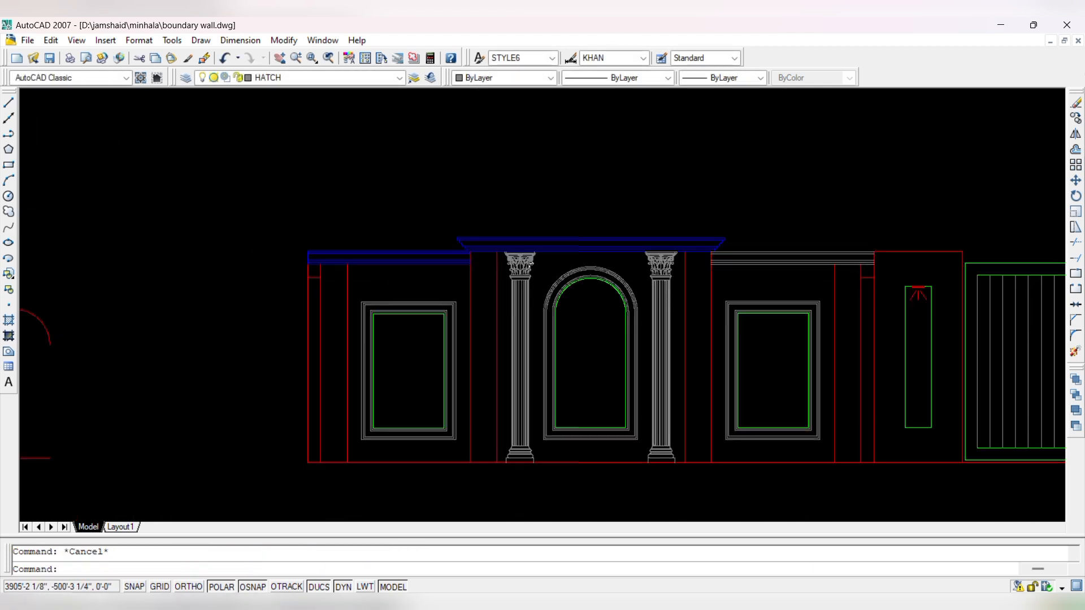
- Erase the five grey mirrored cornice lines above the right wall section
{"action": "scroll", "coordinate": [760, 252], "scroll_direction": "up", "scroll_amount": 3}
{"action": "left_click", "coordinate": [778, 243]}
{"action": "left_click", "coordinate": [770, 322]}
{"action": "type", "text": "E"}
{"action": "key", "text": "Return"}
- Mirror the left section's five blue cornice lines to the right wall section about the arched panel's vertical centerline, keeping the originals
{"action": "scroll", "coordinate": [766, 308], "scroll_direction": "down", "scroll_amount": 4}
{"action": "scroll", "coordinate": [492, 304], "scroll_direction": "up", "scroll_amount": 5}
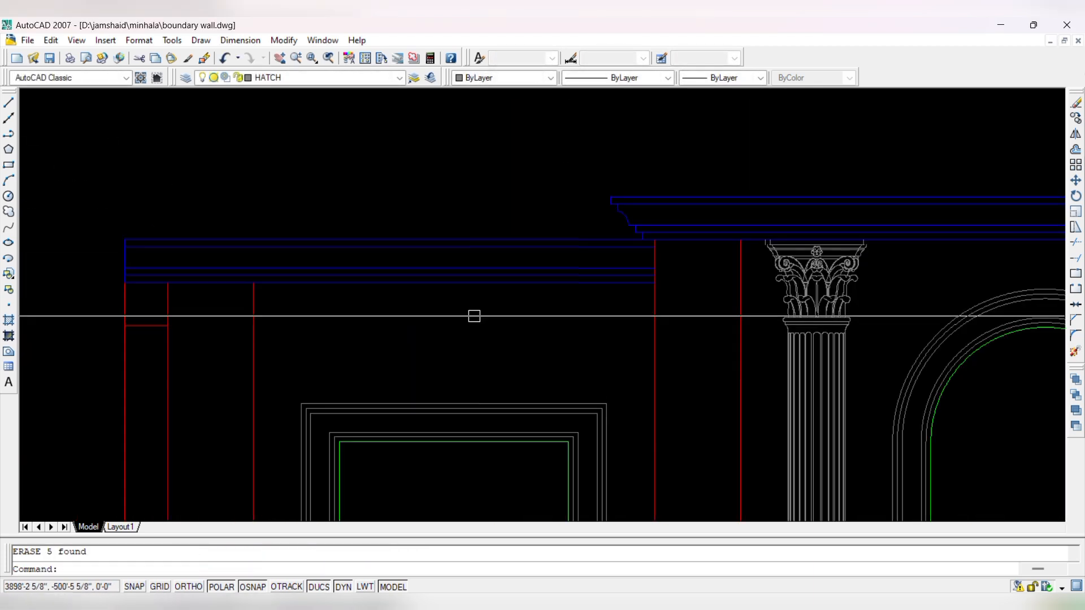
{"action": "left_click", "coordinate": [475, 315]}
{"action": "left_click", "coordinate": [444, 182]}
{"action": "type", "text": "MI"}
{"action": "key", "text": "Return"}
{"action": "scroll", "coordinate": [571, 232], "scroll_direction": "down", "scroll_amount": 3}
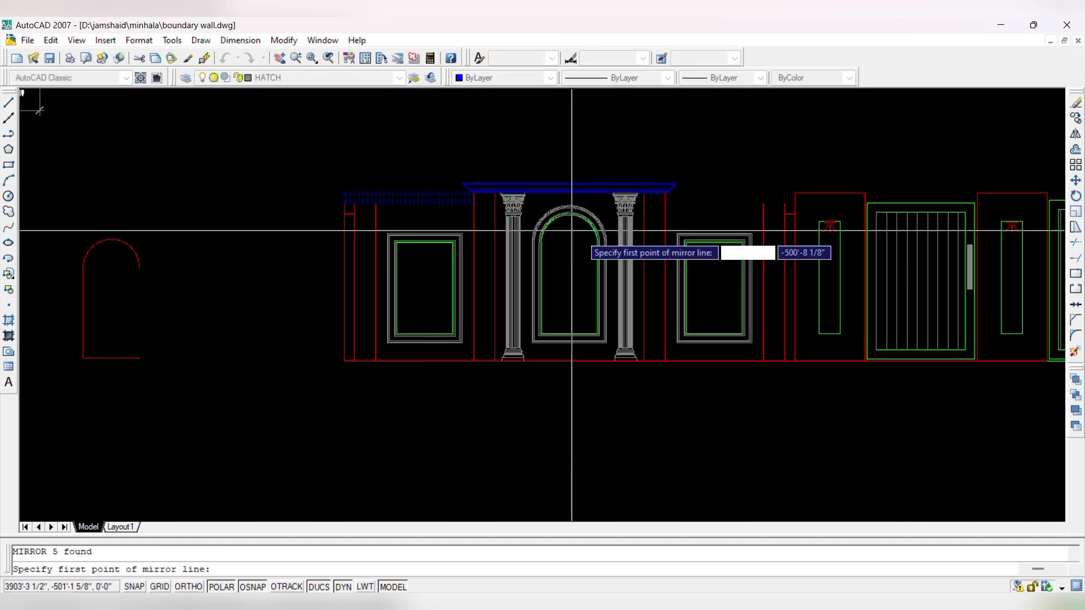
{"action": "scroll", "coordinate": [571, 232], "scroll_direction": "up", "scroll_amount": 4}
{"action": "left_click", "coordinate": [560, 355]}
{"action": "left_click", "coordinate": [559, 234]}
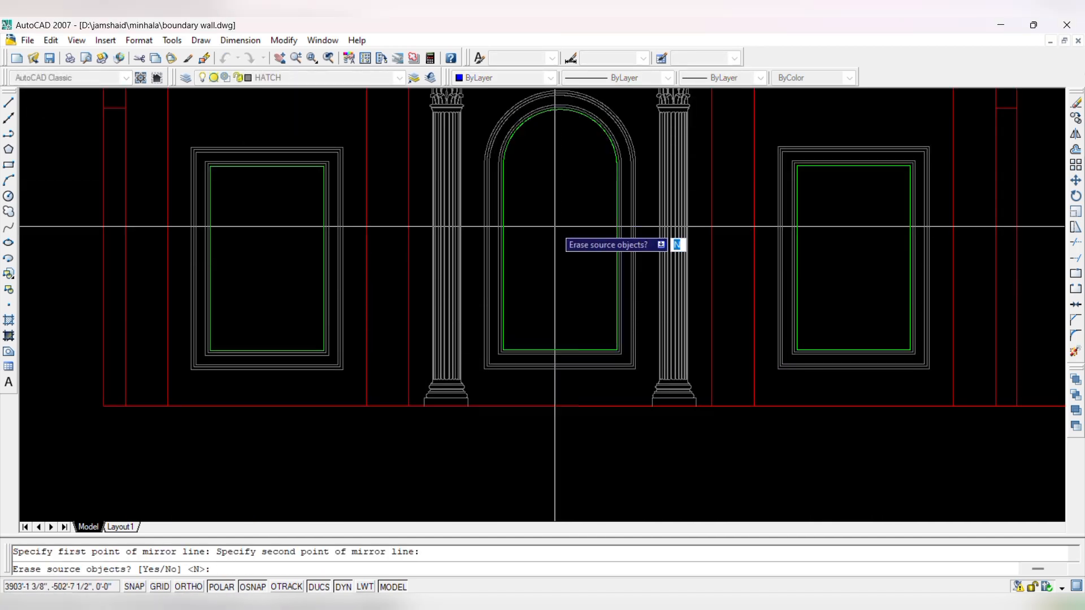
{"action": "key", "text": "Return"}
{"action": "scroll", "coordinate": [249, 164], "scroll_direction": "down", "scroll_amount": 3}
{"action": "scroll", "coordinate": [666, 245], "scroll_direction": "up", "scroll_amount": 4}
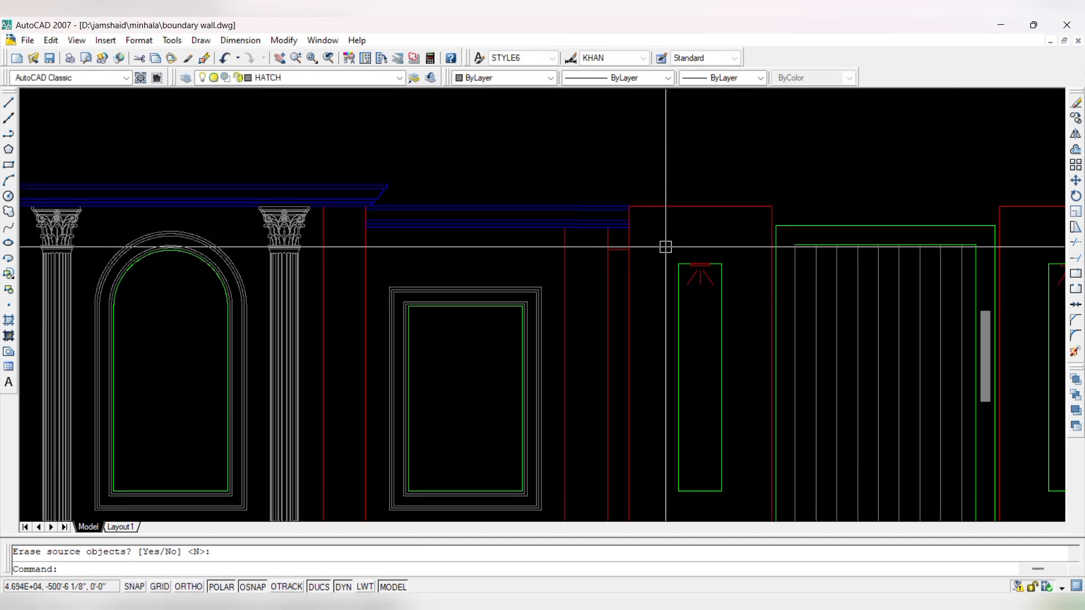
- Move the five cornice lines above the left wall section down 3 inches
{"action": "scroll", "coordinate": [670, 271], "scroll_direction": "down", "scroll_amount": 4}
{"action": "scroll", "coordinate": [364, 248], "scroll_direction": "up", "scroll_amount": 4}
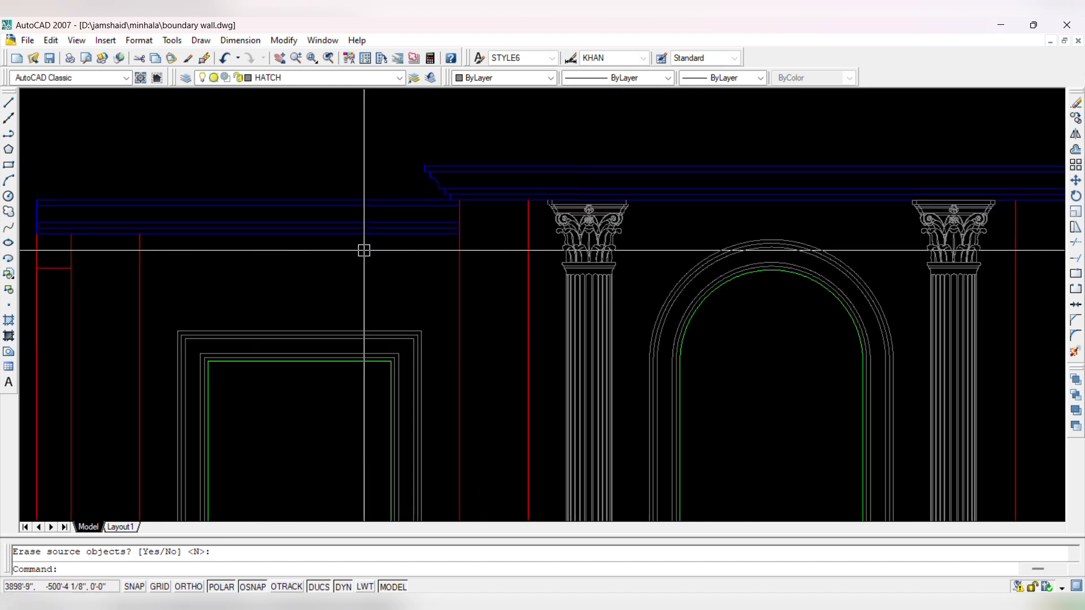
{"action": "left_click", "coordinate": [364, 257]}
{"action": "type", "text": "m"}
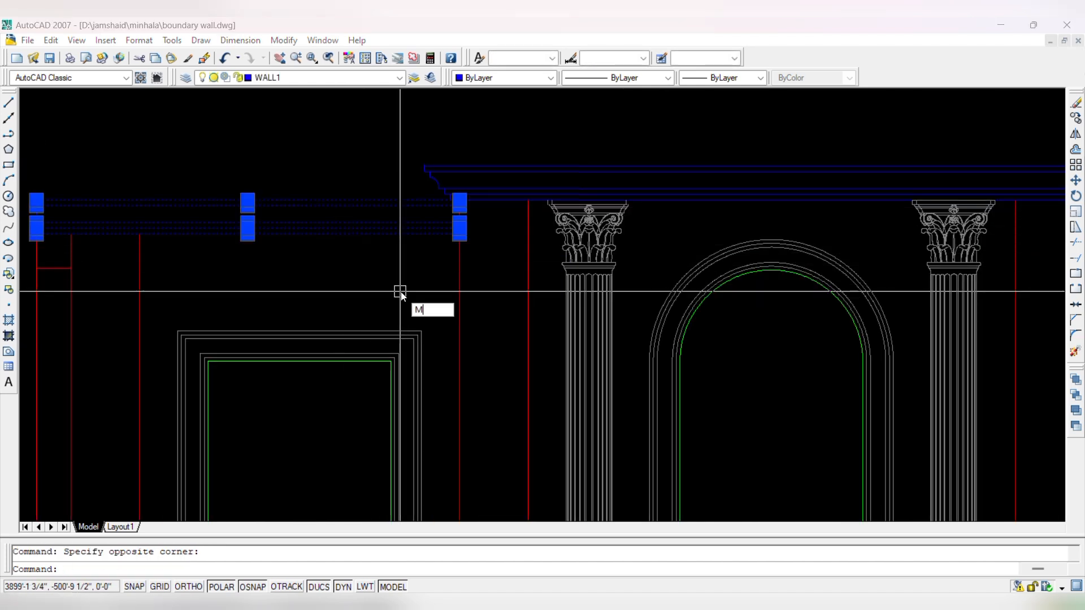
{"action": "key", "text": "Return"}
{"action": "scroll", "coordinate": [484, 286], "scroll_direction": "up", "scroll_amount": 3}
{"action": "left_click", "coordinate": [488, 252]}
{"action": "type", "text": "3"}
{"action": "key", "text": "Return"}
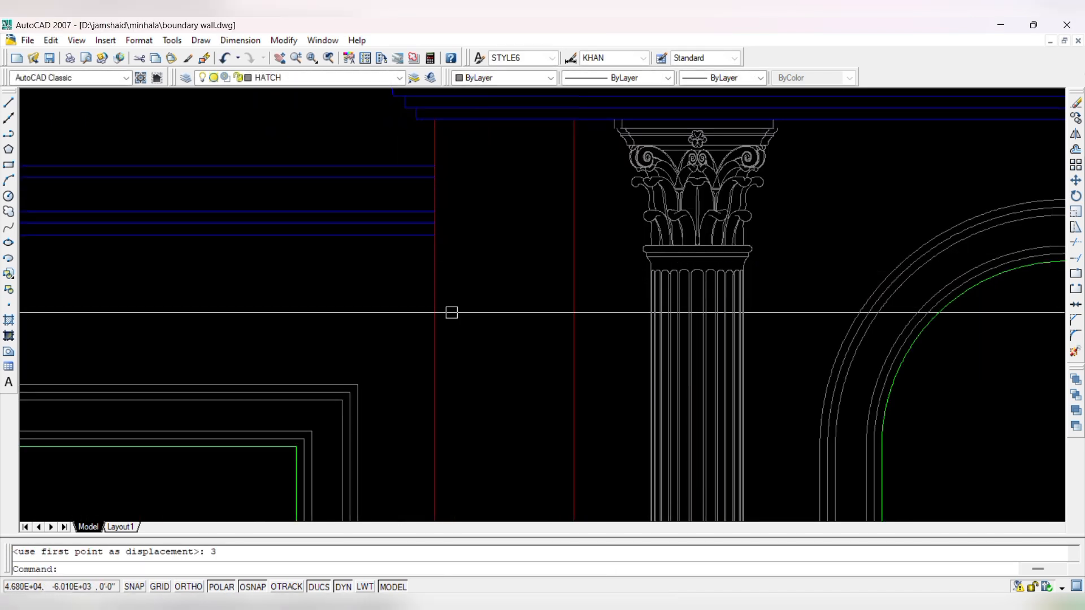
- Move the five cornice lines above the right wall section down 3 inches
{"action": "scroll", "coordinate": [700, 297], "scroll_direction": "down", "scroll_amount": 3}
{"action": "scroll", "coordinate": [1001, 239], "scroll_direction": "up", "scroll_amount": 2}
{"action": "left_click", "coordinate": [995, 214]}
{"action": "left_click", "coordinate": [975, 286]}
{"action": "type", "text": "m"}
{"action": "key", "text": "Return"}
{"action": "left_click", "coordinate": [937, 313]}
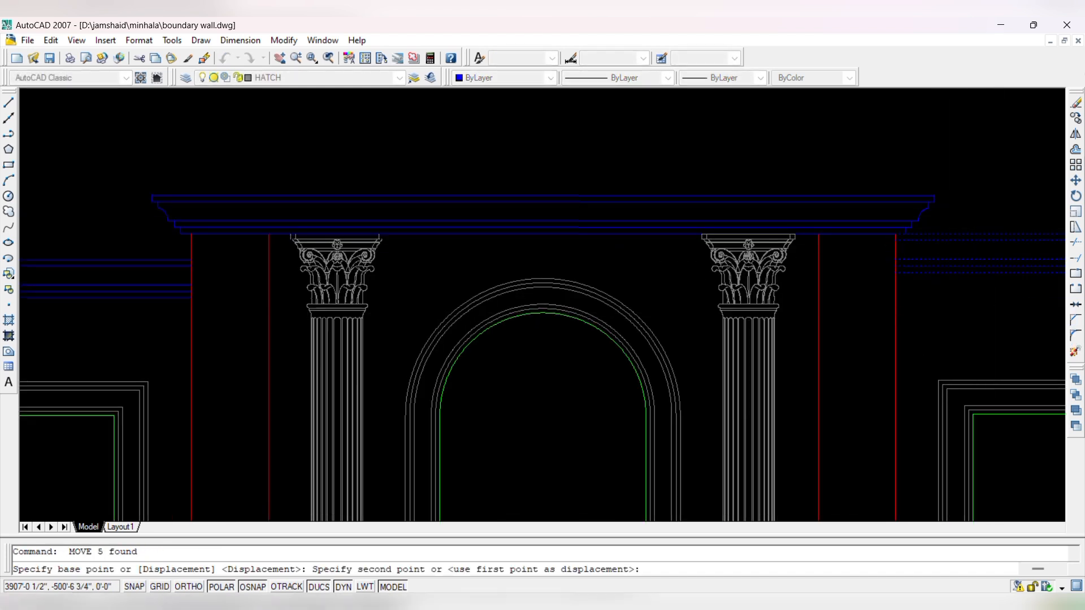
{"action": "type", "text": "3"}
{"action": "key", "text": "Return"}
{"action": "scroll", "coordinate": [799, 213], "scroll_direction": "down", "scroll_amount": 3}
{"action": "scroll", "coordinate": [932, 279], "scroll_direction": "up", "scroll_amount": 4}
{"action": "key", "text": "Escape"}
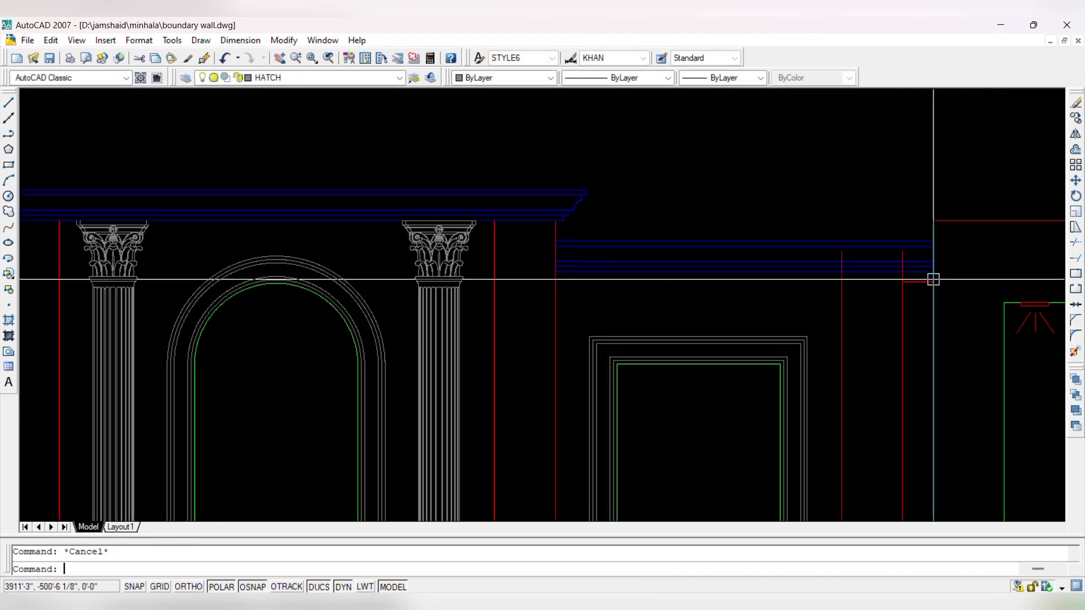
- Trim the right wall section's red vertical lines where they rise above the lowest cornice line
{"action": "type", "text": "tr"}
{"action": "key", "text": "Return"}
{"action": "scroll", "coordinate": [870, 268], "scroll_direction": "up", "scroll_amount": 3}
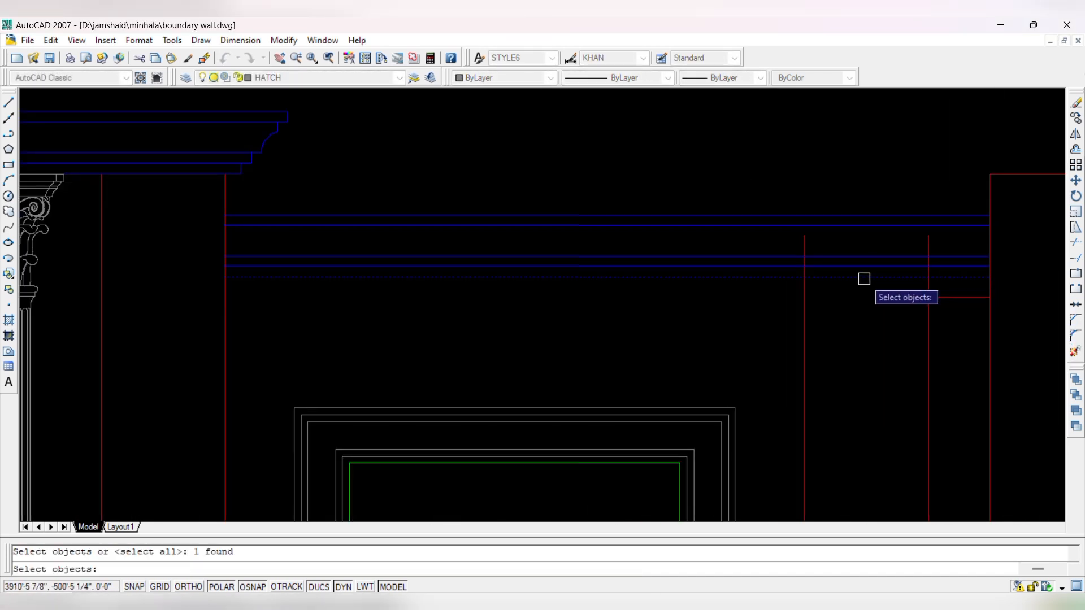
{"action": "key", "text": "Return"}
{"action": "scroll", "coordinate": [949, 244], "scroll_direction": "up", "scroll_amount": 3}
{"action": "scroll", "coordinate": [847, 271], "scroll_direction": "down", "scroll_amount": 4}
{"action": "key", "text": "Escape"}
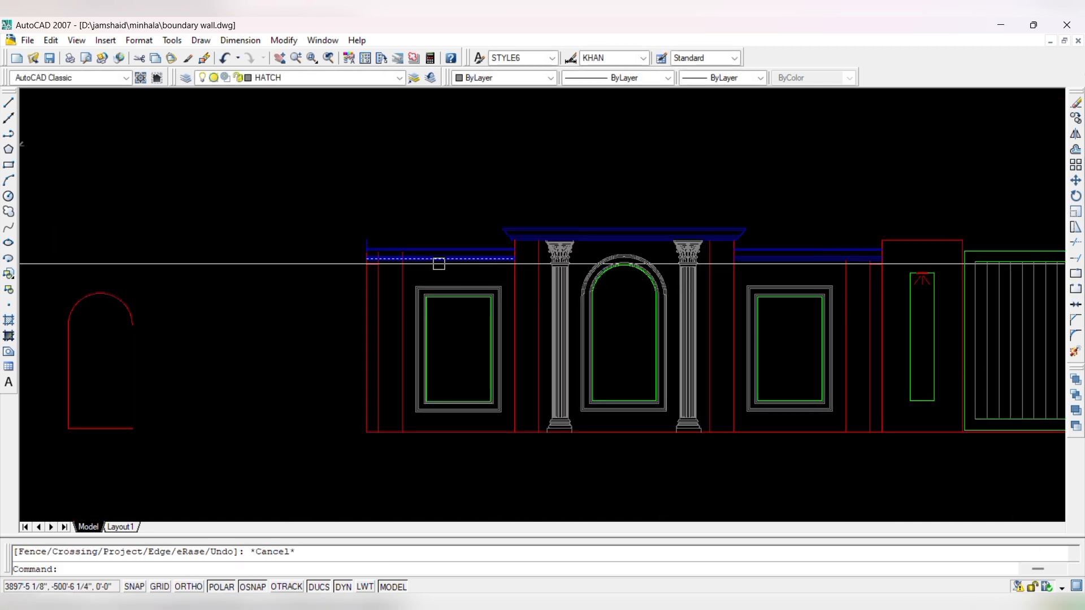
- Trim the left wall section's red vertical lines where they rise above the lowest cornice line
{"action": "scroll", "coordinate": [409, 266], "scroll_direction": "up", "scroll_amount": 4}
{"action": "key", "text": "Return"}
{"action": "scroll", "coordinate": [346, 212], "scroll_direction": "up", "scroll_amount": 3}
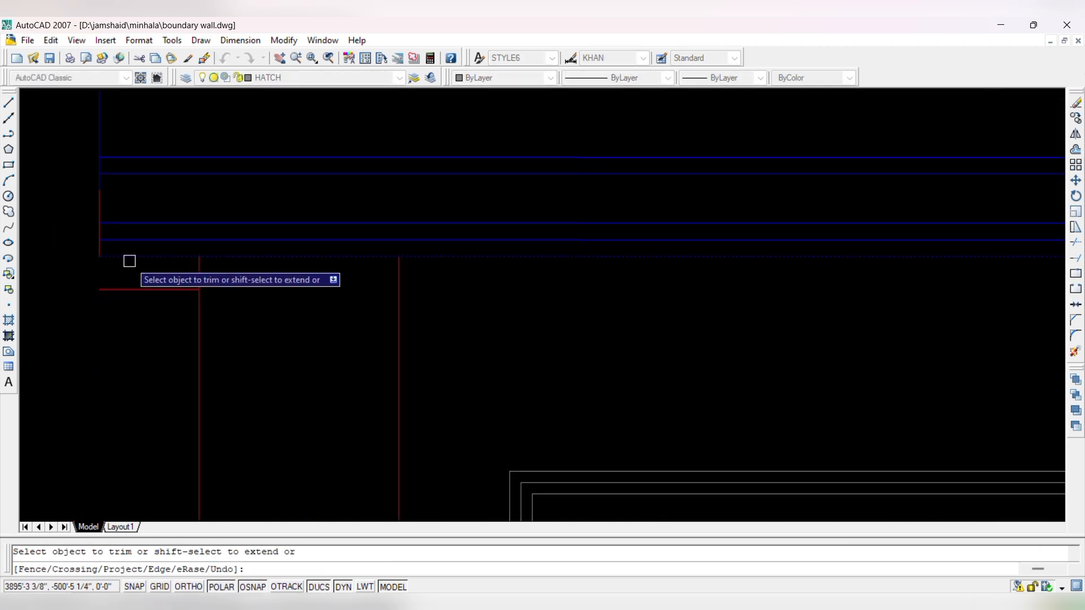
{"action": "scroll", "coordinate": [99, 250], "scroll_direction": "up", "scroll_amount": 2}
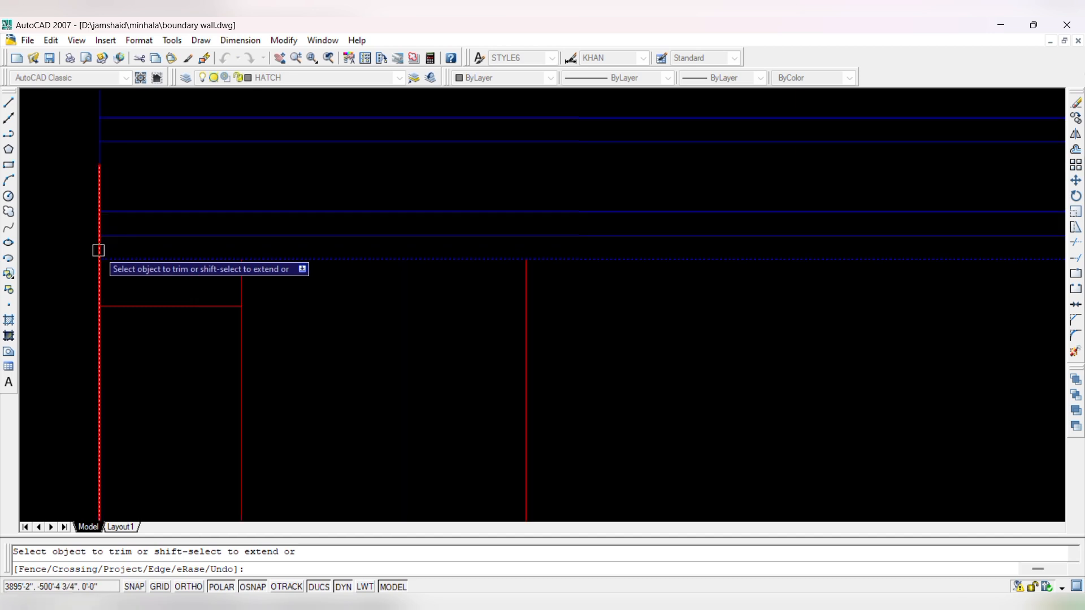
{"action": "key", "text": "Escape"}
{"action": "scroll", "coordinate": [186, 240], "scroll_direction": "down", "scroll_amount": 8}
- Move the blue vertical end line of the left wall section's cornice down 3 inches
{"action": "scroll", "coordinate": [150, 172], "scroll_direction": "up", "scroll_amount": 3}
{"action": "left_click", "coordinate": [150, 167]}
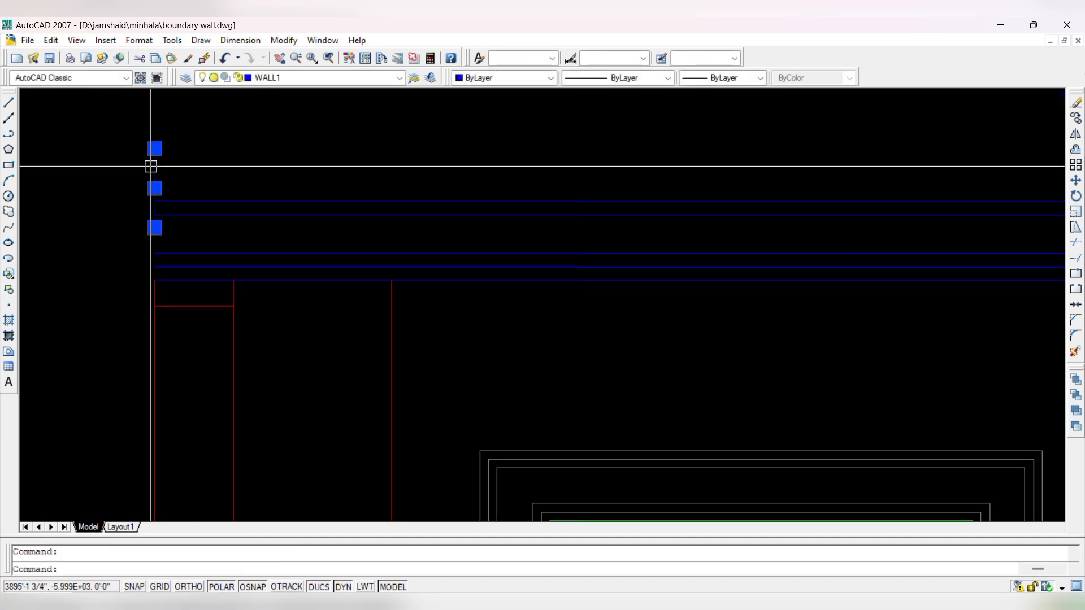
{"action": "type", "text": "m"}
{"action": "key", "text": "Return"}
{"action": "left_click", "coordinate": [72, 236]}
{"action": "type", "text": "3"}
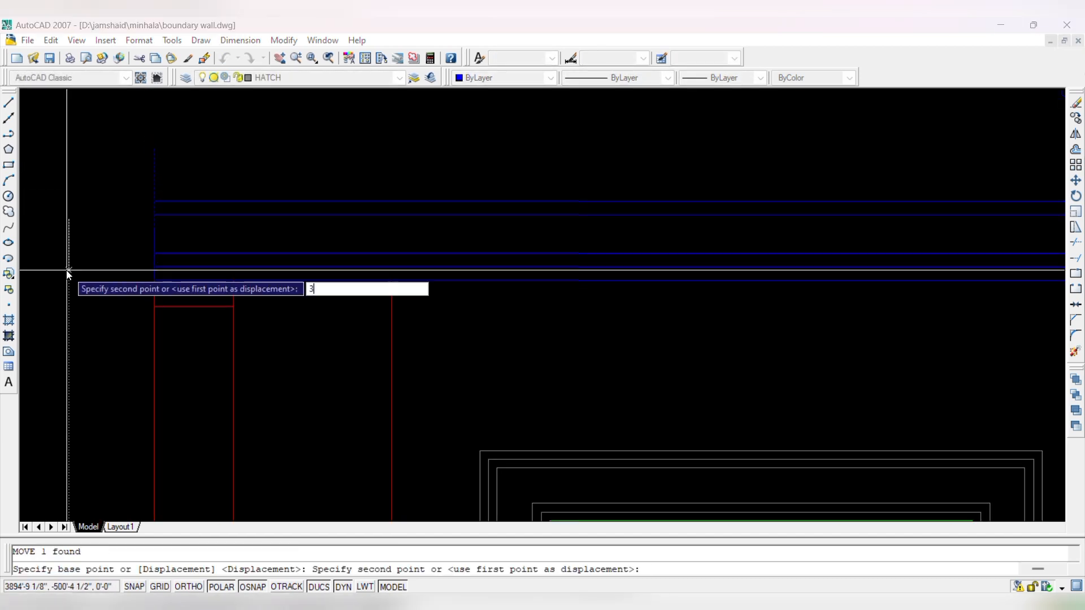
{"action": "key", "text": "Return"}
- Move the short red horizontal line below the cornice at the left wall's outer end down 3 inches
{"action": "left_click", "coordinate": [181, 307]}
{"action": "type", "text": "m"}
{"action": "key", "text": "Return"}
{"action": "left_click", "coordinate": [295, 322]}
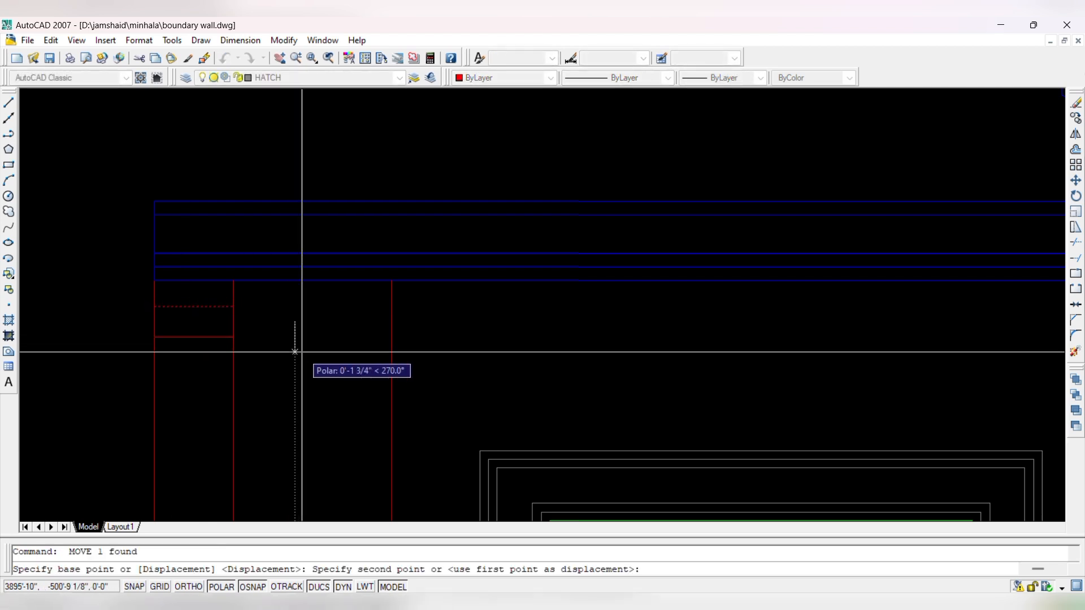
{"action": "type", "text": "3"}
{"action": "key", "text": "Return"}
{"action": "scroll", "coordinate": [526, 244], "scroll_direction": "down", "scroll_amount": 3}
- Move the short red horizontal line below the right wall section's cornice, beside the gate pillar, down 3 inches
{"action": "scroll", "coordinate": [629, 302], "scroll_direction": "up", "scroll_amount": 4}
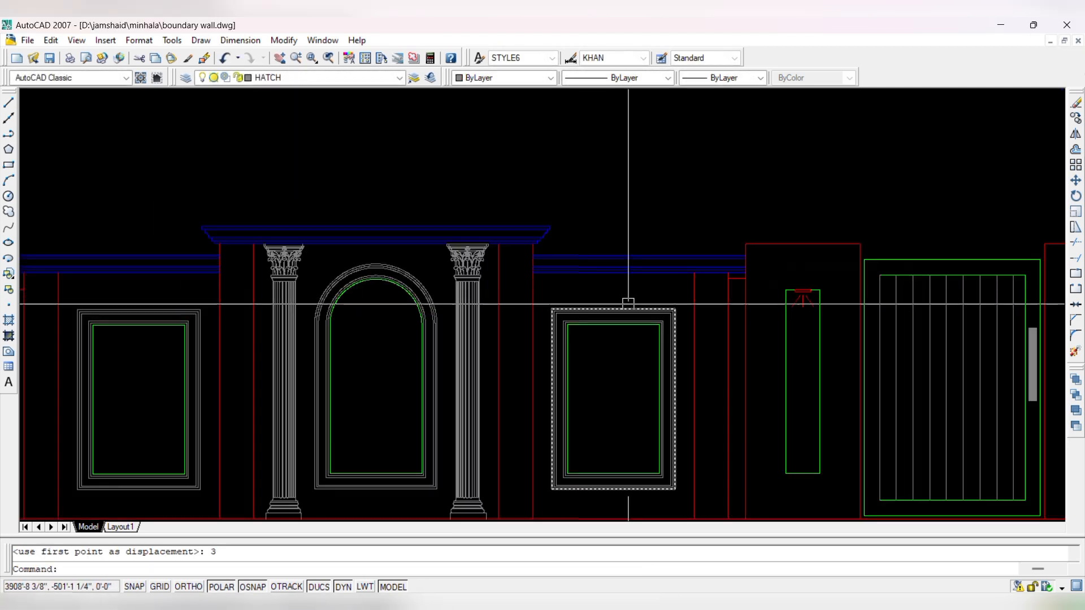
{"action": "scroll", "coordinate": [757, 280], "scroll_direction": "up", "scroll_amount": 2}
{"action": "left_click", "coordinate": [710, 274]}
{"action": "type", "text": "m"}
{"action": "key", "text": "Return"}
{"action": "left_click", "coordinate": [763, 295]}
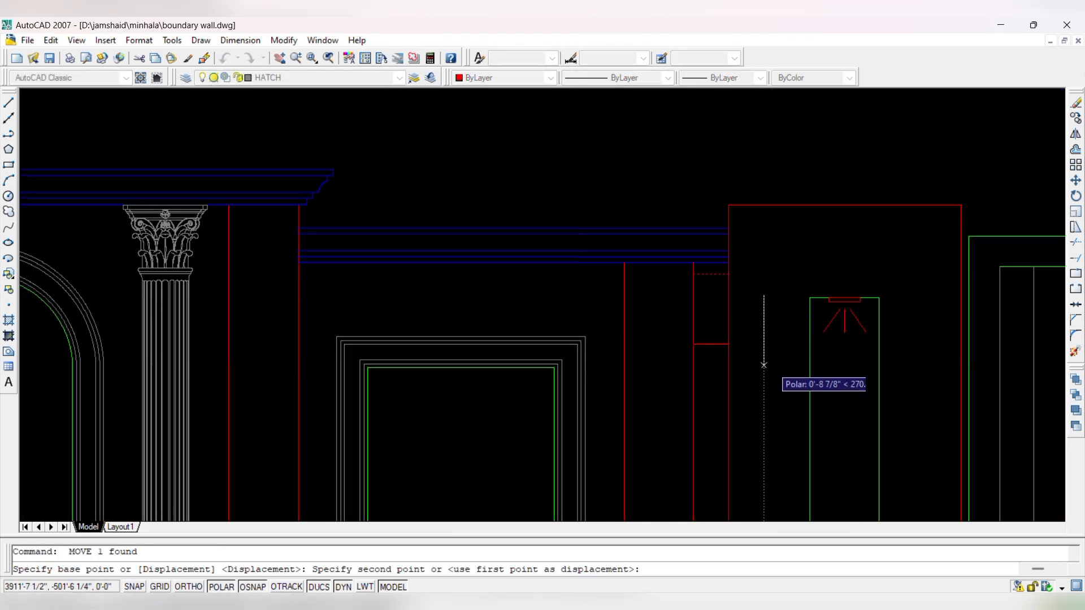
{"action": "type", "text": "3"}
{"action": "key", "text": "Return"}
{"action": "scroll", "coordinate": [726, 349], "scroll_direction": "down", "scroll_amount": 4}
{"action": "key", "text": "Escape"}
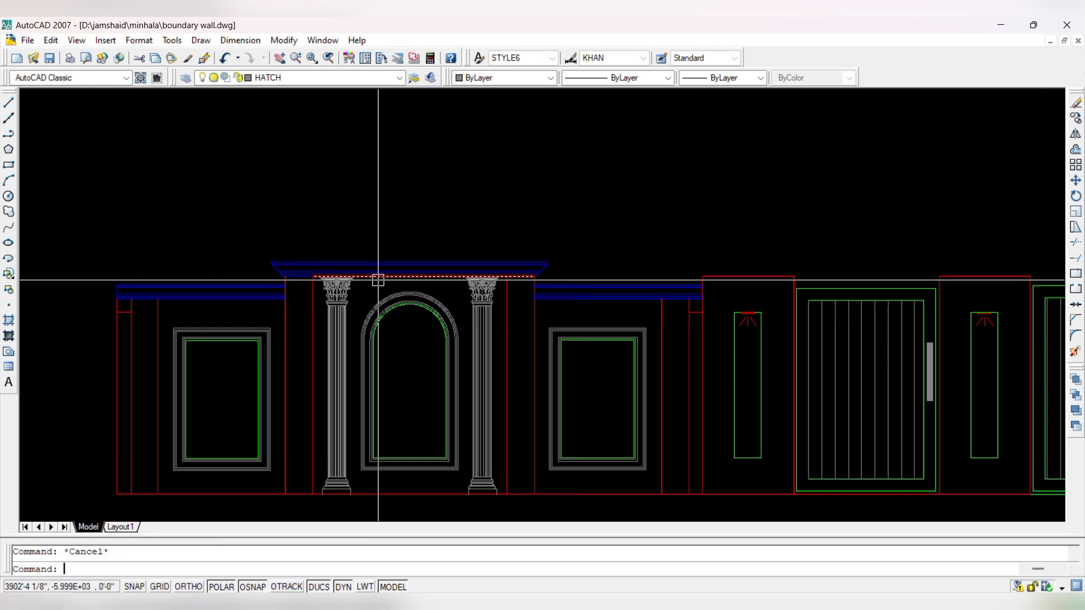
- Match the right wall section's cornice and the central cornice to the properties of the right panel's gray frame
{"action": "key", "text": "Return"}
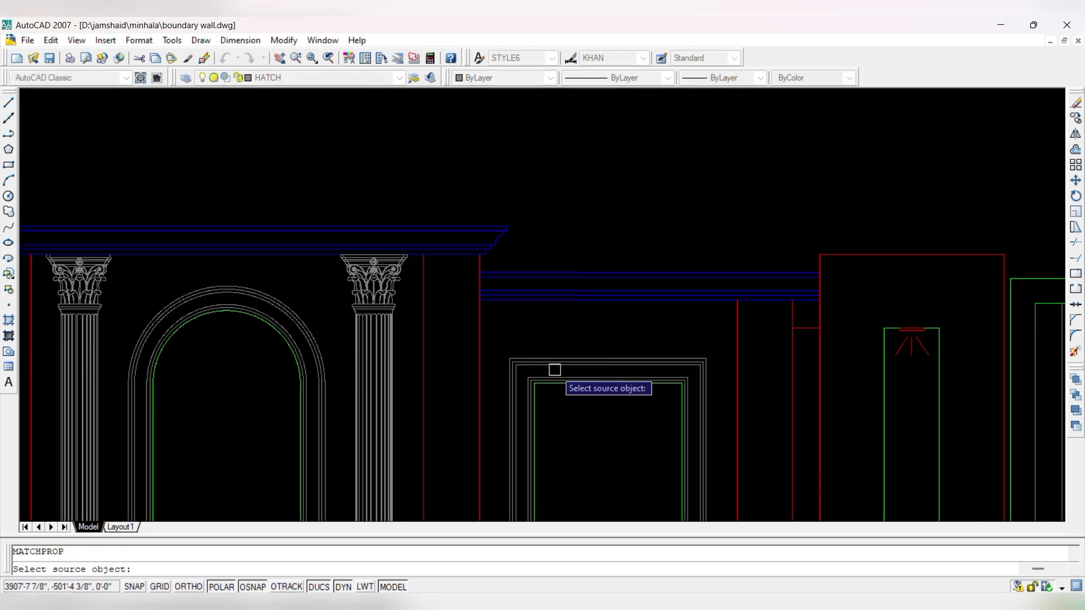
{"action": "left_click", "coordinate": [555, 368]}
{"action": "left_click", "coordinate": [575, 314]}
{"action": "scroll", "coordinate": [496, 253], "scroll_direction": "up", "scroll_amount": 3}
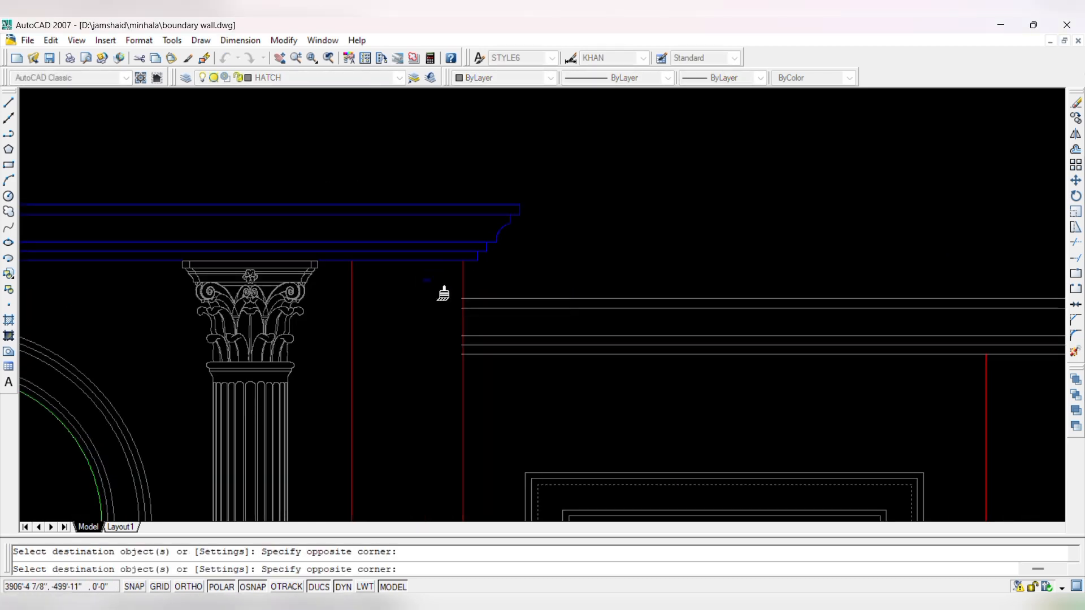
{"action": "scroll", "coordinate": [516, 310], "scroll_direction": "down", "scroll_amount": 3}
- Match the left wall section's cornice lines and their vertical end line to the same gray frame properties
{"action": "scroll", "coordinate": [280, 242], "scroll_direction": "up", "scroll_amount": 5}
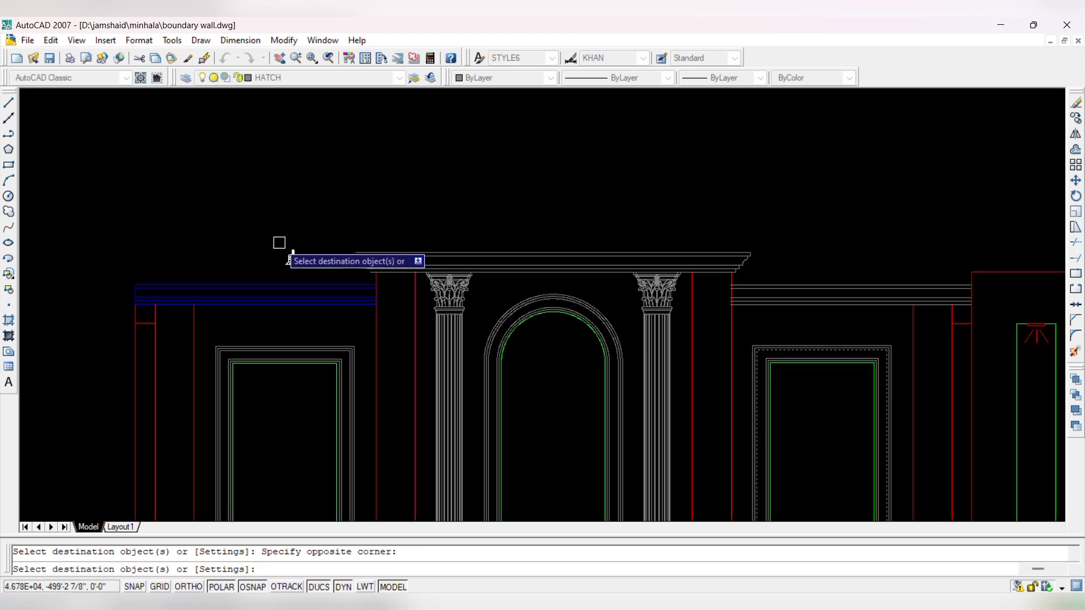
{"action": "left_click", "coordinate": [398, 370]}
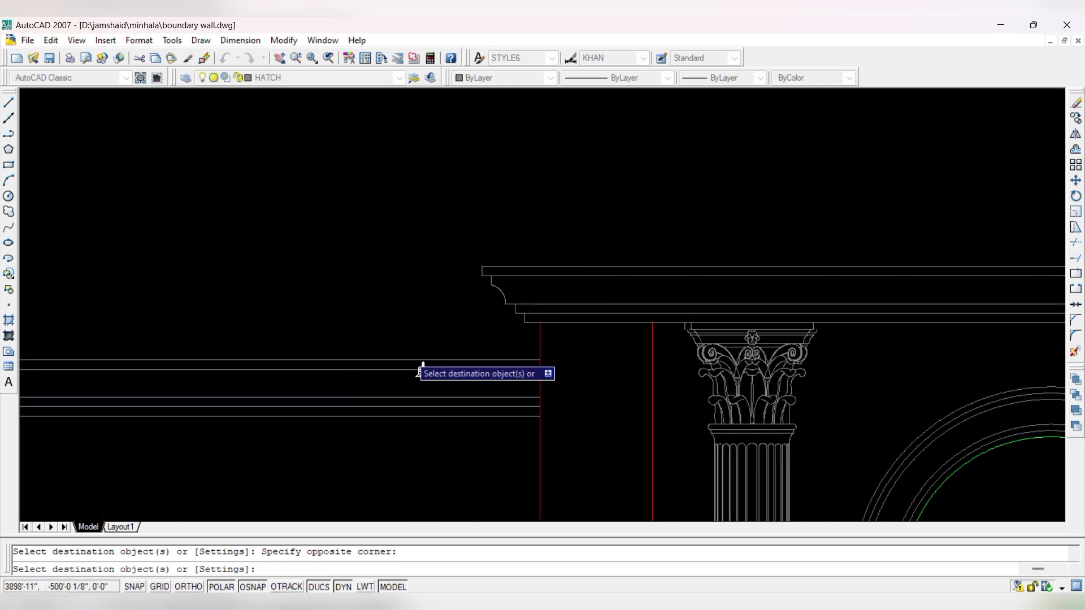
{"action": "scroll", "coordinate": [526, 200], "scroll_direction": "down", "scroll_amount": 5}
{"action": "scroll", "coordinate": [424, 278], "scroll_direction": "up", "scroll_amount": 5}
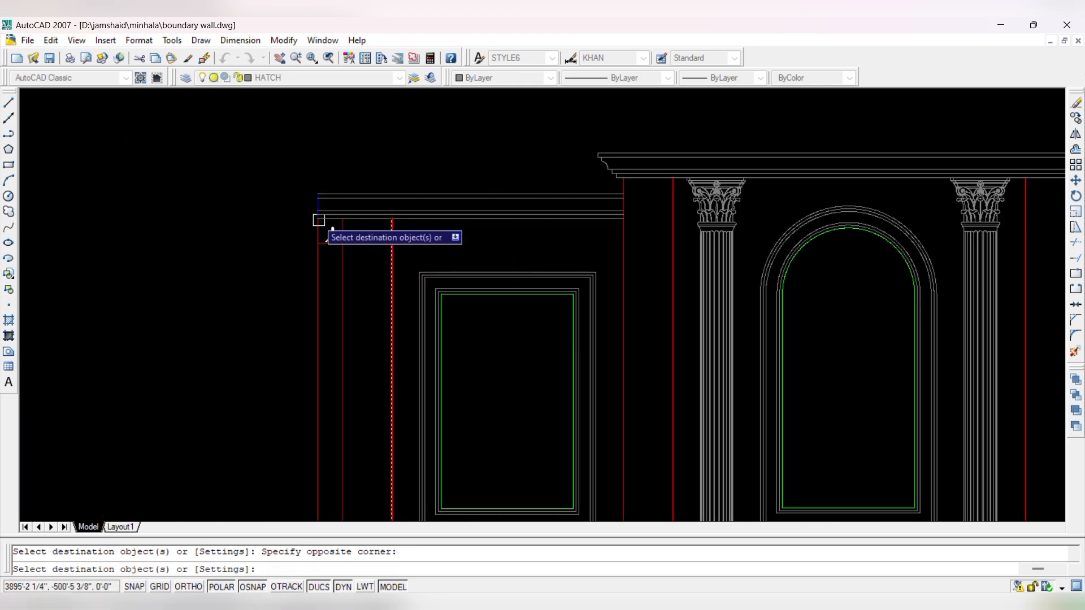
{"action": "left_click", "coordinate": [294, 237]}
{"action": "key", "text": "Escape"}
{"action": "scroll", "coordinate": [188, 182], "scroll_direction": "down", "scroll_amount": 5}
{"action": "scroll", "coordinate": [555, 113], "scroll_direction": "up", "scroll_amount": 6}
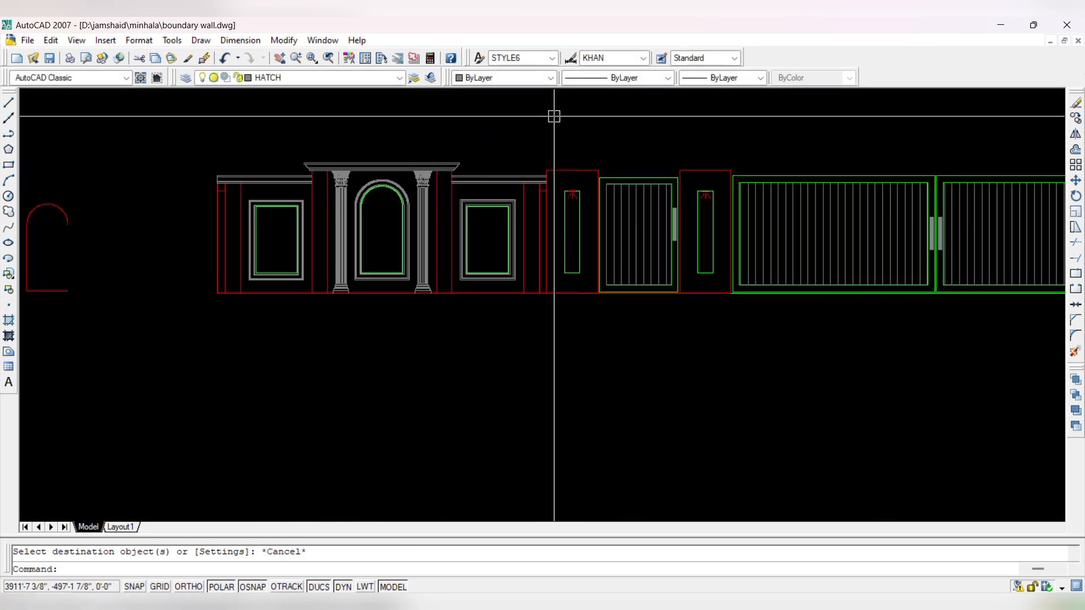
{"action": "scroll", "coordinate": [575, 162], "scroll_direction": "down", "scroll_amount": 5}
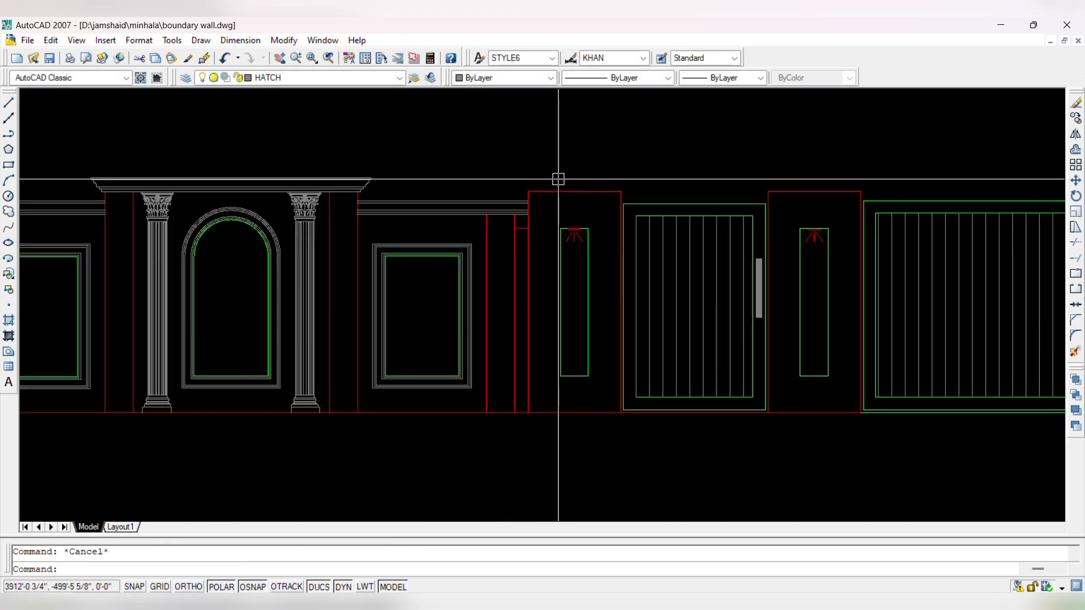
- Copy the central cornice's lines and right end profile from its wall corner to the top right corner of the first gate pillar
{"action": "scroll", "coordinate": [336, 177], "scroll_direction": "up", "scroll_amount": 7}
{"action": "left_click", "coordinate": [465, 224]}
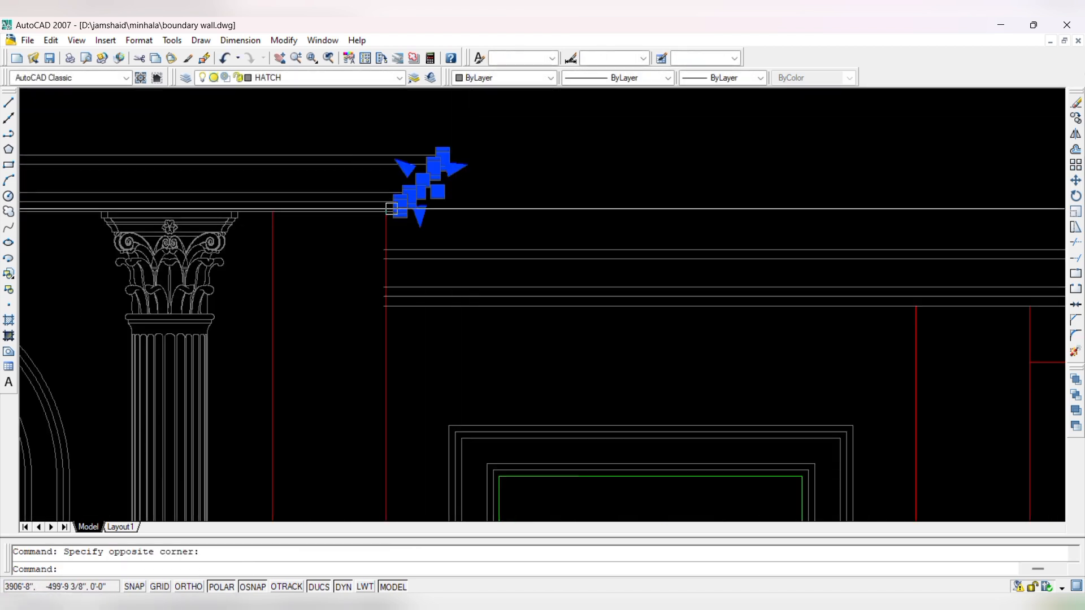
{"action": "scroll", "coordinate": [379, 206], "scroll_direction": "up", "scroll_amount": 5}
{"action": "scroll", "coordinate": [435, 242], "scroll_direction": "down", "scroll_amount": 4}
{"action": "left_click", "coordinate": [438, 244]}
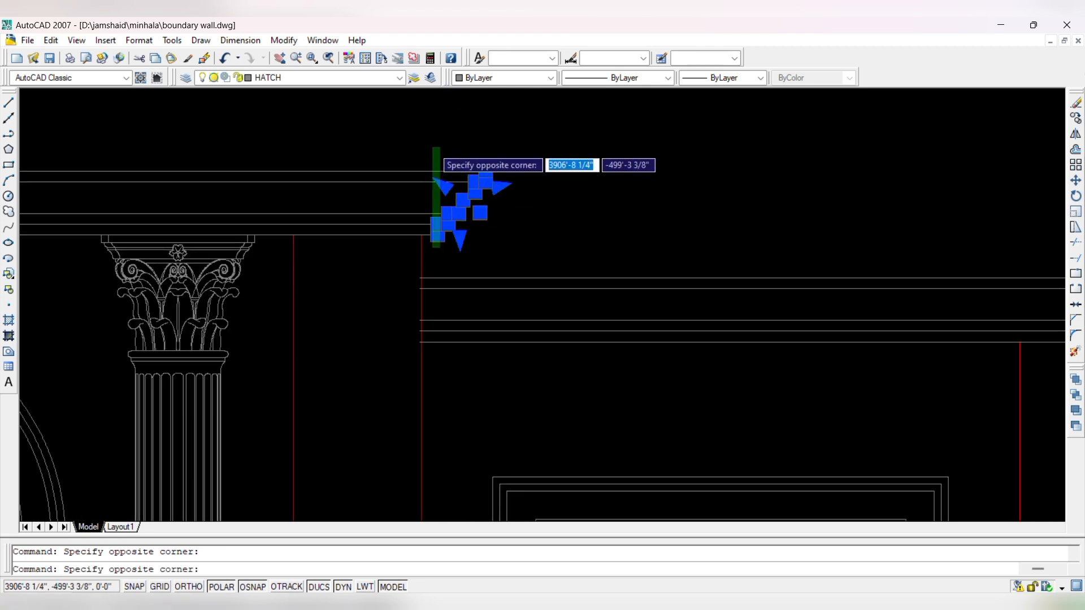
{"action": "left_click", "coordinate": [432, 135]}
{"action": "type", "text": "co"}
{"action": "key", "text": "Return"}
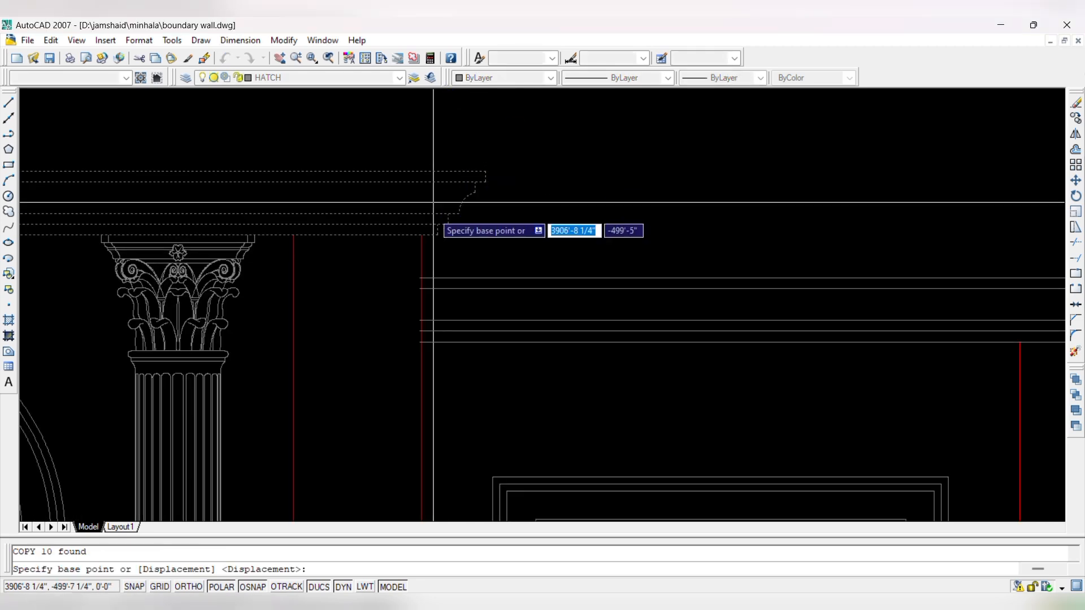
{"action": "left_click", "coordinate": [421, 234]}
{"action": "scroll", "coordinate": [610, 141], "scroll_direction": "down", "scroll_amount": 4}
{"action": "scroll", "coordinate": [672, 217], "scroll_direction": "up", "scroll_amount": 4}
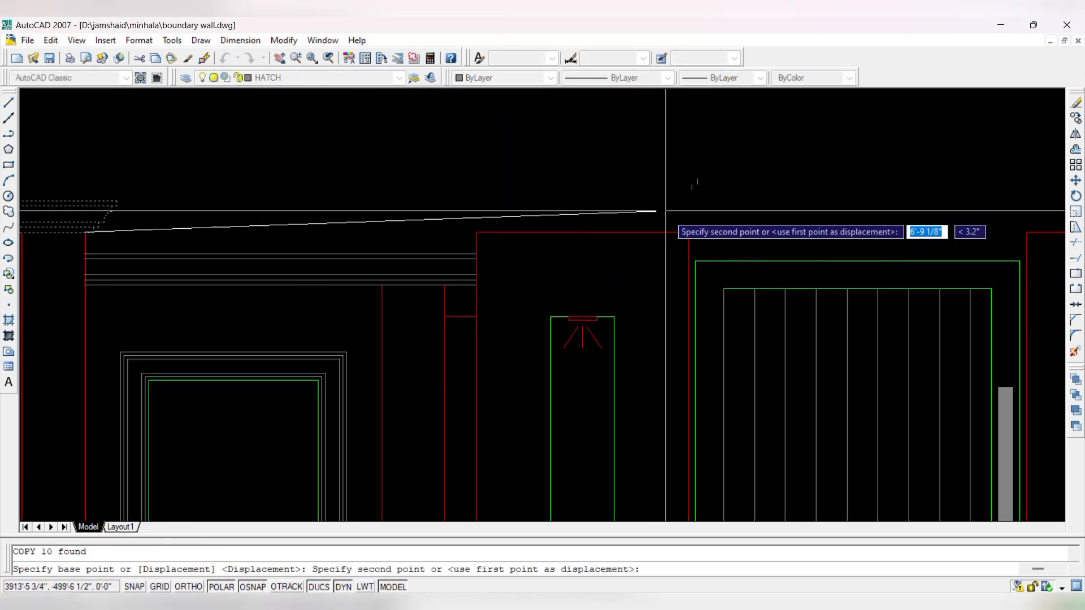
{"action": "left_click", "coordinate": [687, 232]}
{"action": "key", "text": "Escape"}
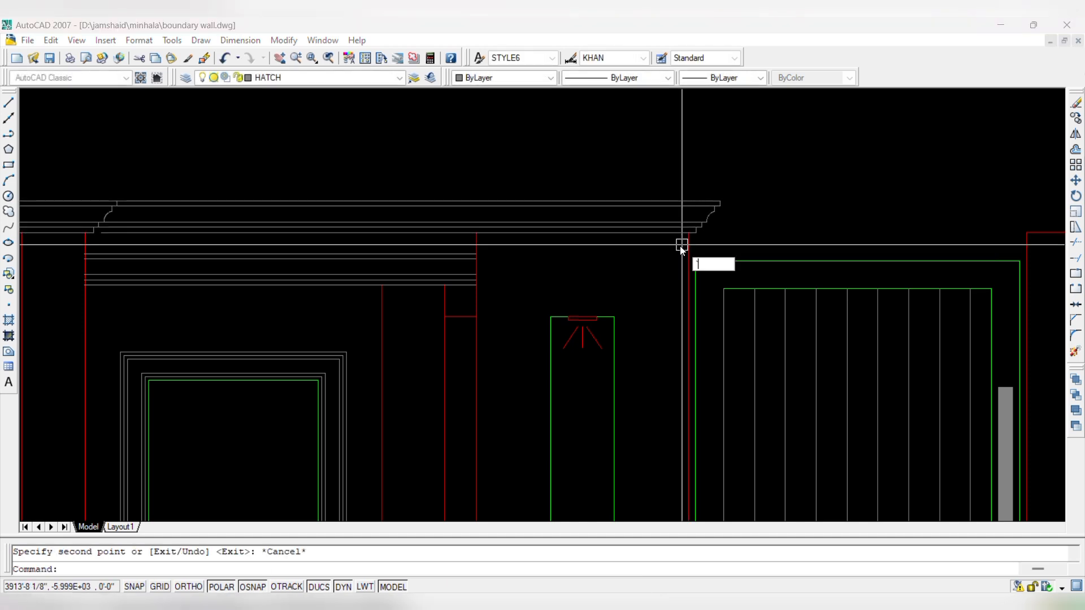
- Mirror the first gate pillar's cornice end profile to its left side about the lamp's vertical centerline, keeping the original
{"action": "left_click", "coordinate": [672, 244]}
{"action": "left_click", "coordinate": [746, 153]}
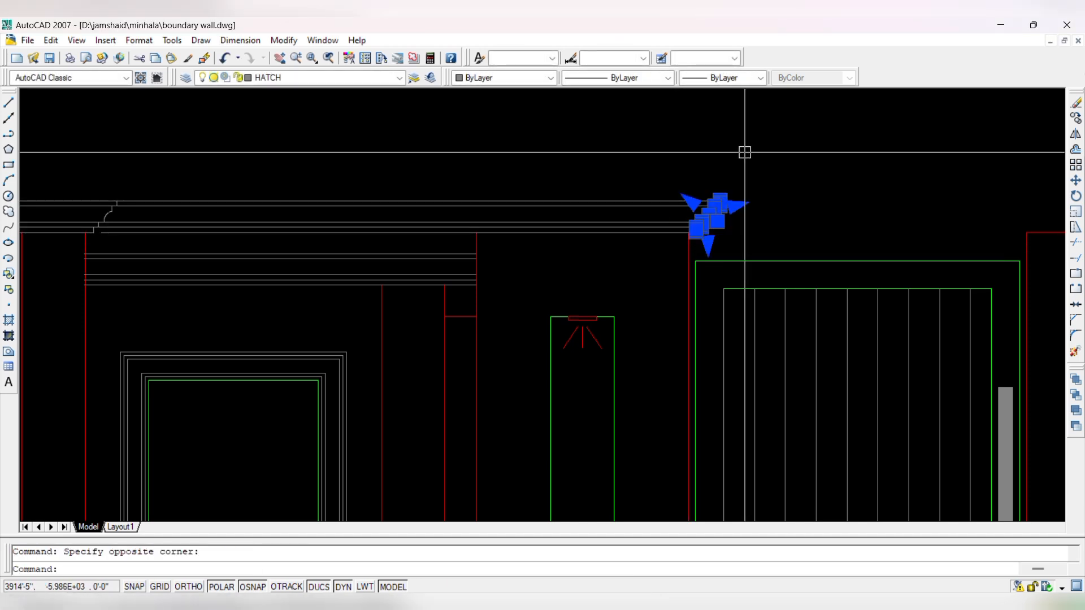
{"action": "left_click", "coordinate": [1075, 134]}
{"action": "scroll", "coordinate": [588, 317], "scroll_direction": "up", "scroll_amount": 4}
{"action": "left_click", "coordinate": [581, 323]}
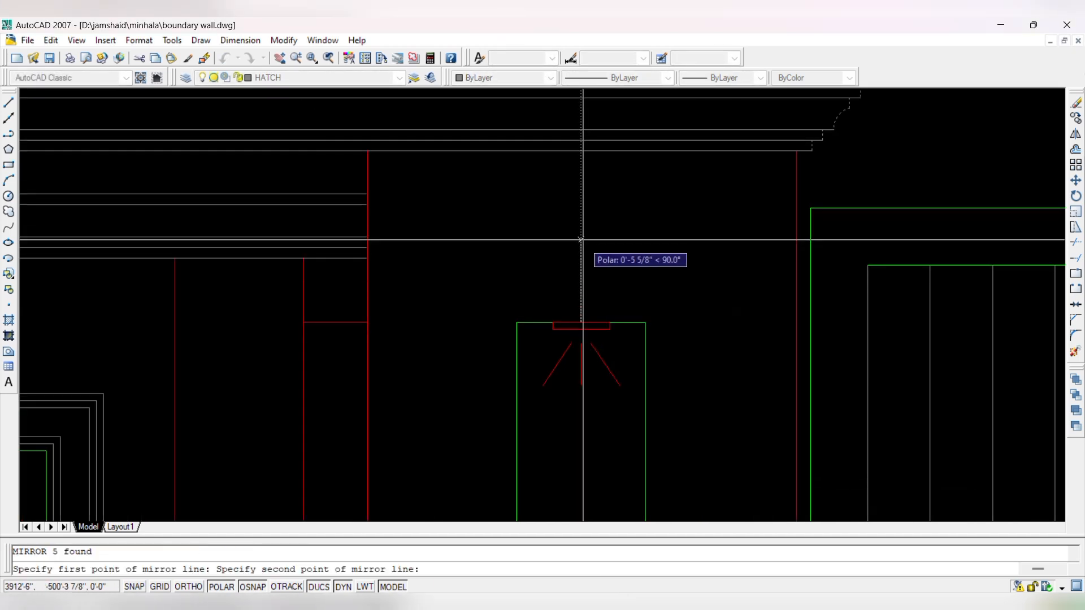
{"action": "left_click", "coordinate": [581, 211]}
{"action": "key", "text": "Return"}
{"action": "scroll", "coordinate": [593, 242], "scroll_direction": "down", "scroll_amount": 2}
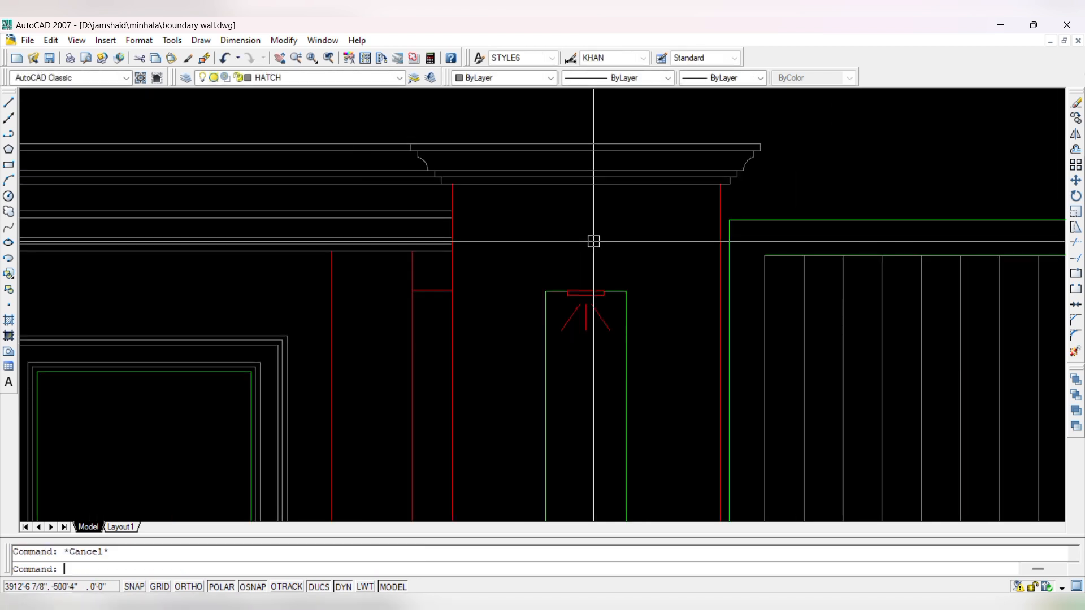
- Trim the first gate pillar's cornice lines where they extend left beyond the mirrored end profile
{"action": "type", "text": "tr"}
{"action": "key", "text": "Return"}
{"action": "scroll", "coordinate": [372, 180], "scroll_direction": "up", "scroll_amount": 2}
{"action": "left_click", "coordinate": [545, 106]}
{"action": "key", "text": "Return"}
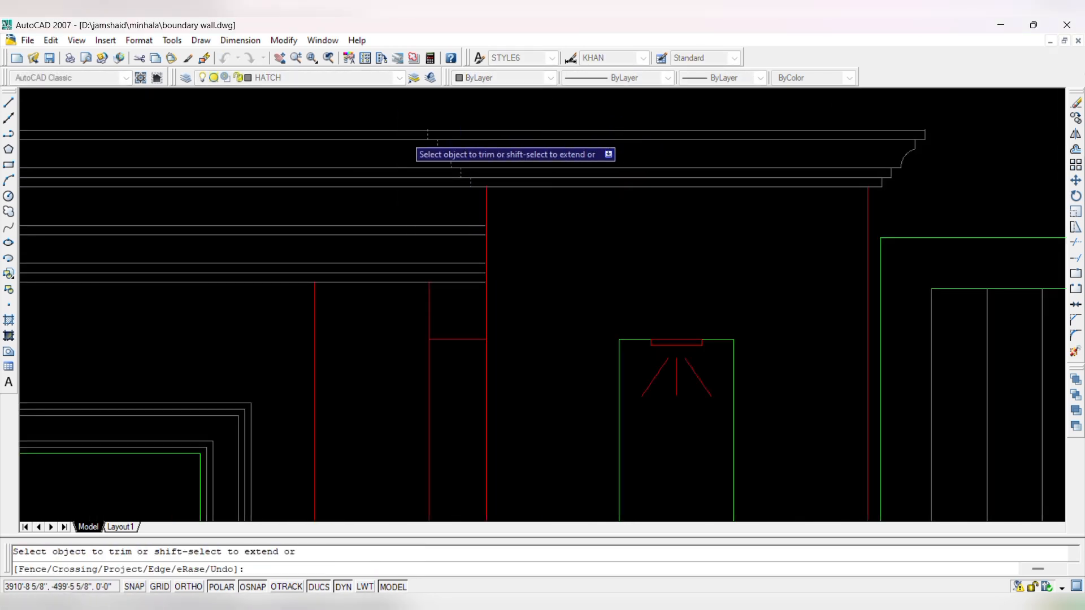
{"action": "left_click", "coordinate": [378, 104]}
{"action": "left_click", "coordinate": [366, 202]}
{"action": "scroll", "coordinate": [357, 206], "scroll_direction": "down", "scroll_amount": 2}
{"action": "key", "text": "Escape"}
- Copy the first gate pillar's complete cornice onto the pillar between the small and large gates, aligning the top right corners
{"action": "scroll", "coordinate": [507, 187], "scroll_direction": "up", "scroll_amount": 2}
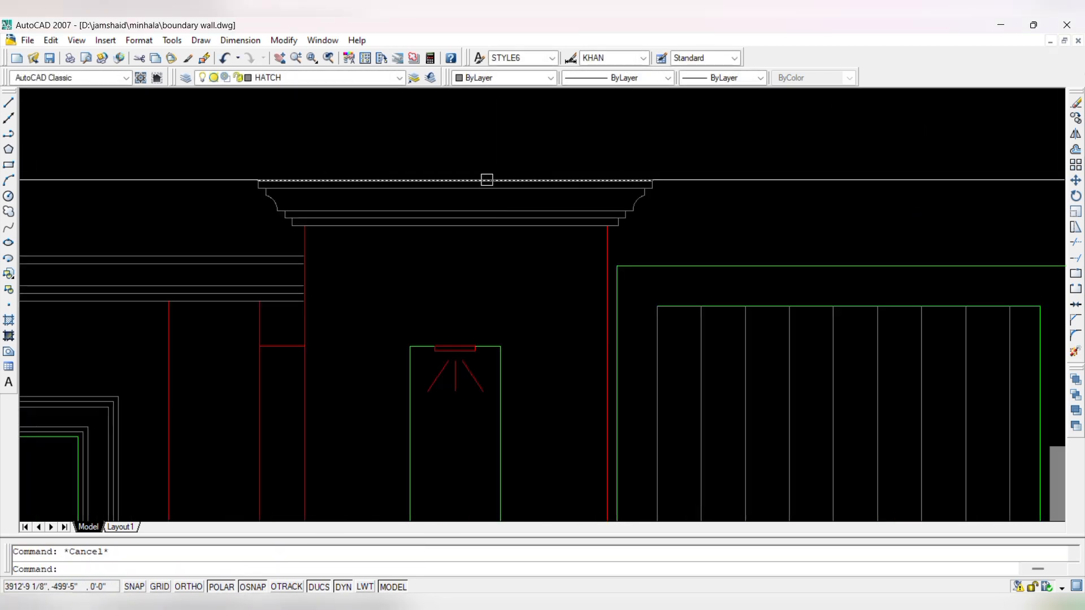
{"action": "left_click", "coordinate": [228, 231]}
{"action": "left_click", "coordinate": [659, 137]}
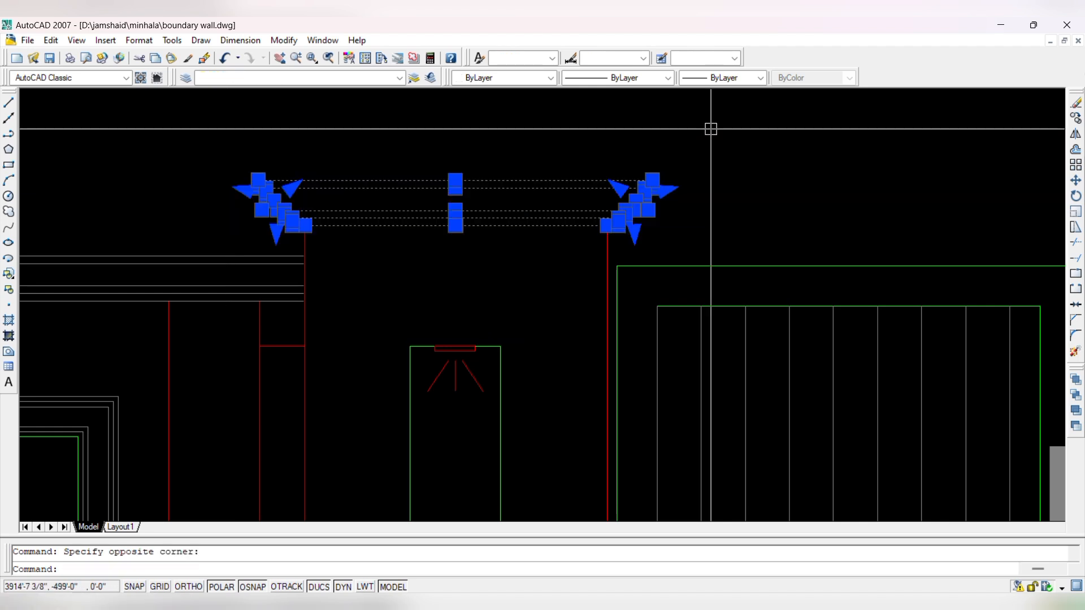
{"action": "type", "text": "co"}
{"action": "key", "text": "Return"}
{"action": "scroll", "coordinate": [588, 234], "scroll_direction": "up", "scroll_amount": 3}
{"action": "scroll", "coordinate": [642, 211], "scroll_direction": "down", "scroll_amount": 2}
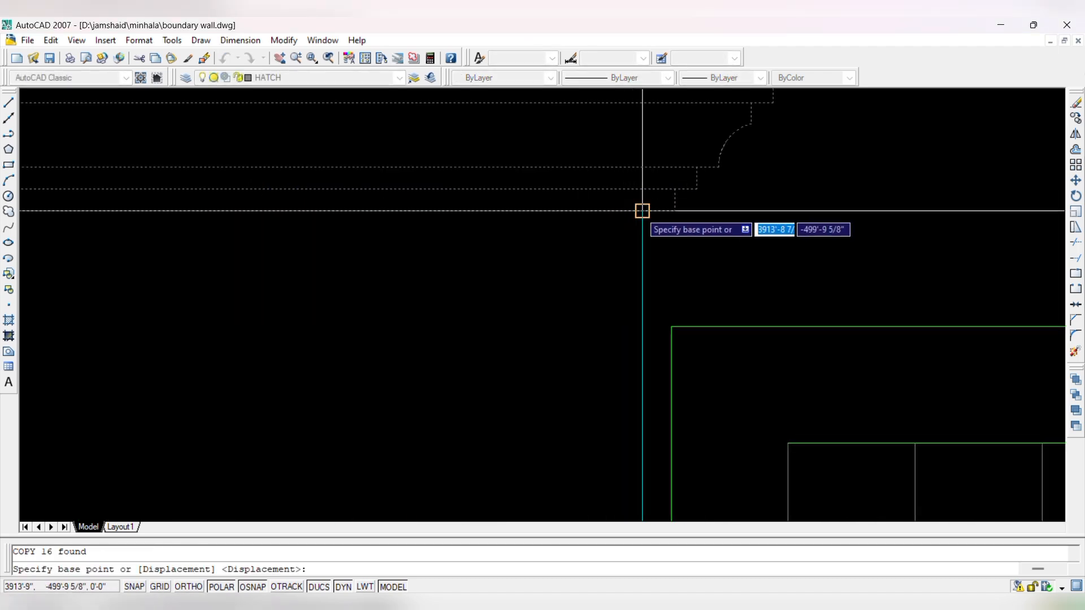
{"action": "left_click", "coordinate": [642, 211]}
{"action": "scroll", "coordinate": [617, 249], "scroll_direction": "down", "scroll_amount": 4}
{"action": "scroll", "coordinate": [672, 206], "scroll_direction": "up", "scroll_amount": 2}
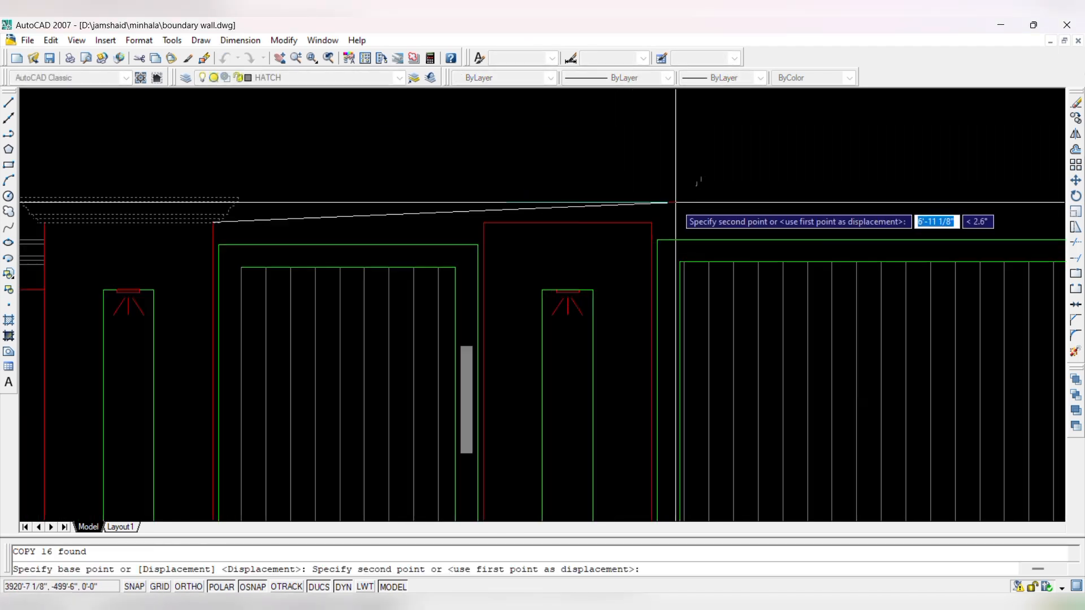
{"action": "left_click", "coordinate": [648, 222]}
- Place another copy of the pillar cornice on the last pillar, to the right of the large gate
{"action": "scroll", "coordinate": [396, 170], "scroll_direction": "down", "scroll_amount": 5}
{"action": "scroll", "coordinate": [584, 163], "scroll_direction": "up", "scroll_amount": 4}
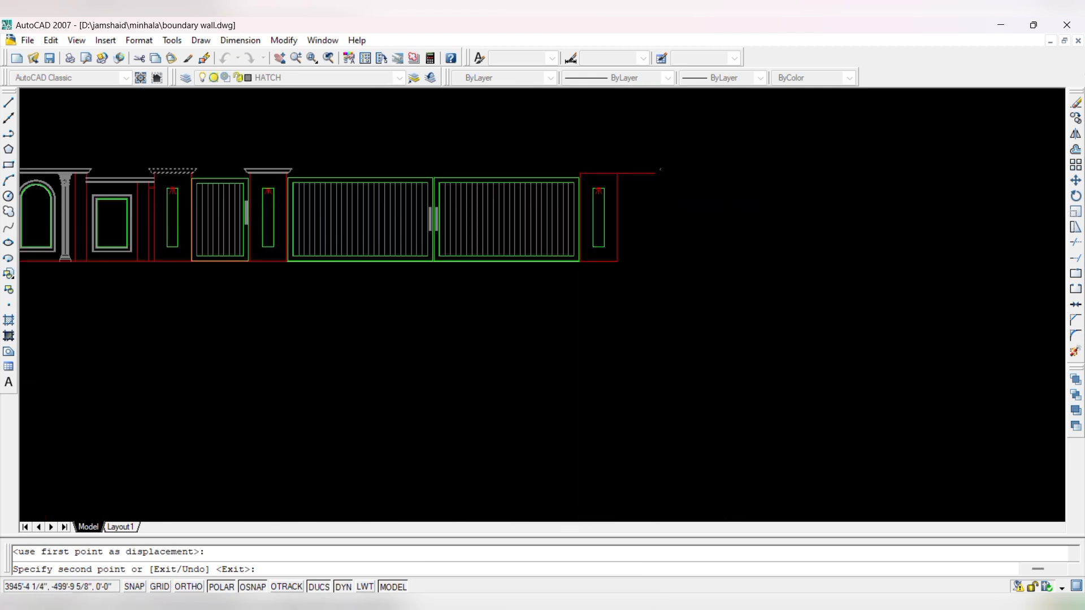
{"action": "left_click", "coordinate": [592, 162]}
{"action": "scroll", "coordinate": [591, 175], "scroll_direction": "down", "scroll_amount": 4}
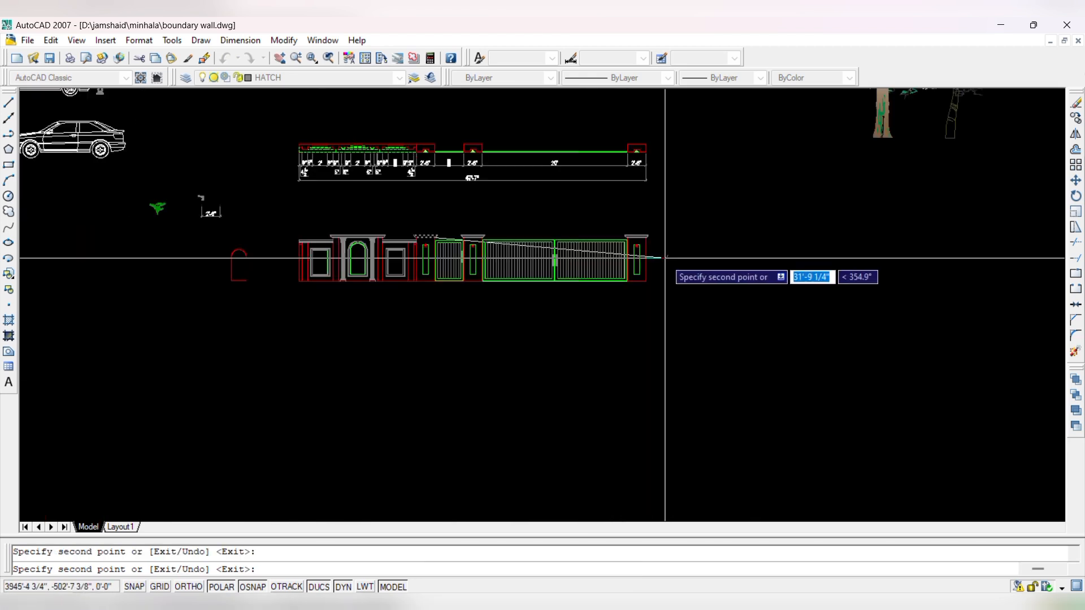
{"action": "key", "text": "Escape"}
- Try to erase the right end profile of the last pillar's cornice, and undo the erasure
{"action": "scroll", "coordinate": [663, 254], "scroll_direction": "up", "scroll_amount": 5}
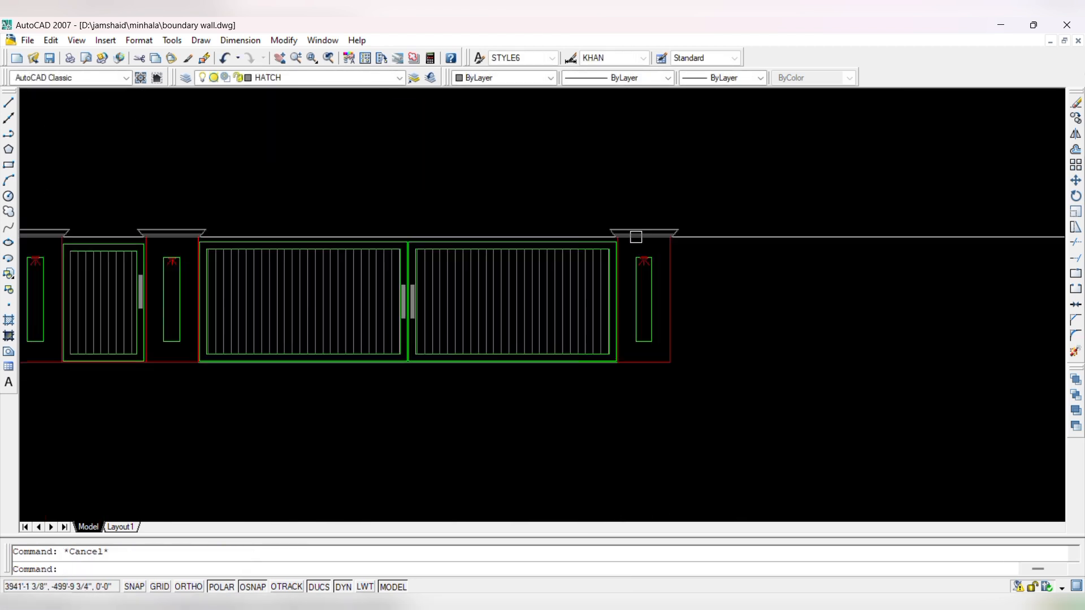
{"action": "left_click", "coordinate": [665, 267]}
{"action": "left_click", "coordinate": [742, 168]}
{"action": "type", "text": "e"}
{"action": "key", "text": "Return"}
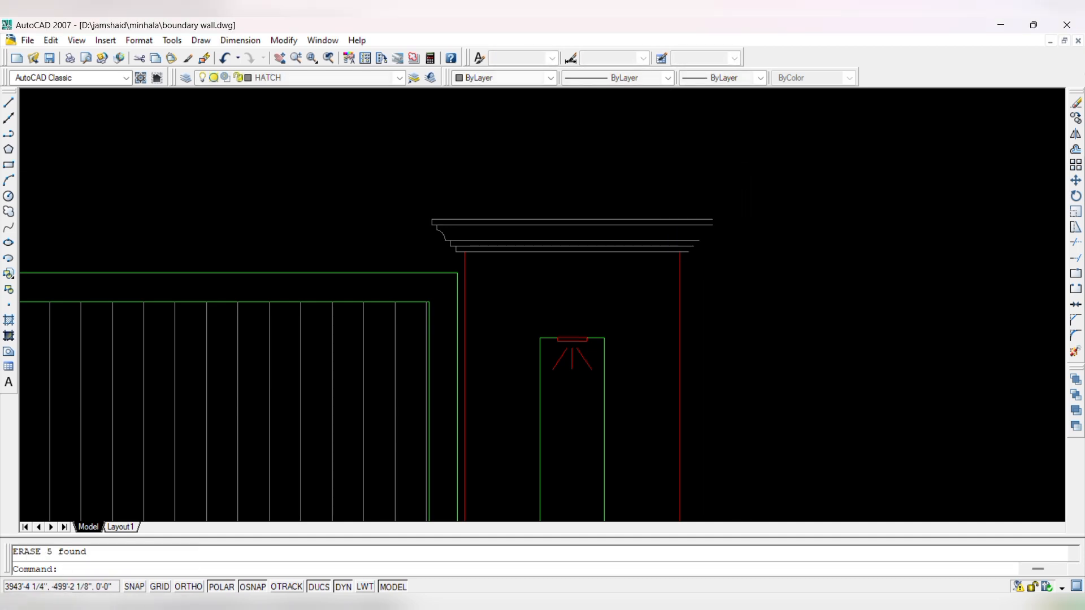
{"action": "key", "text": "Escape"}
{"action": "scroll", "coordinate": [693, 240], "scroll_direction": "up", "scroll_amount": 2}
{"action": "type", "text": "L"}
{"action": "key", "text": "Return"}
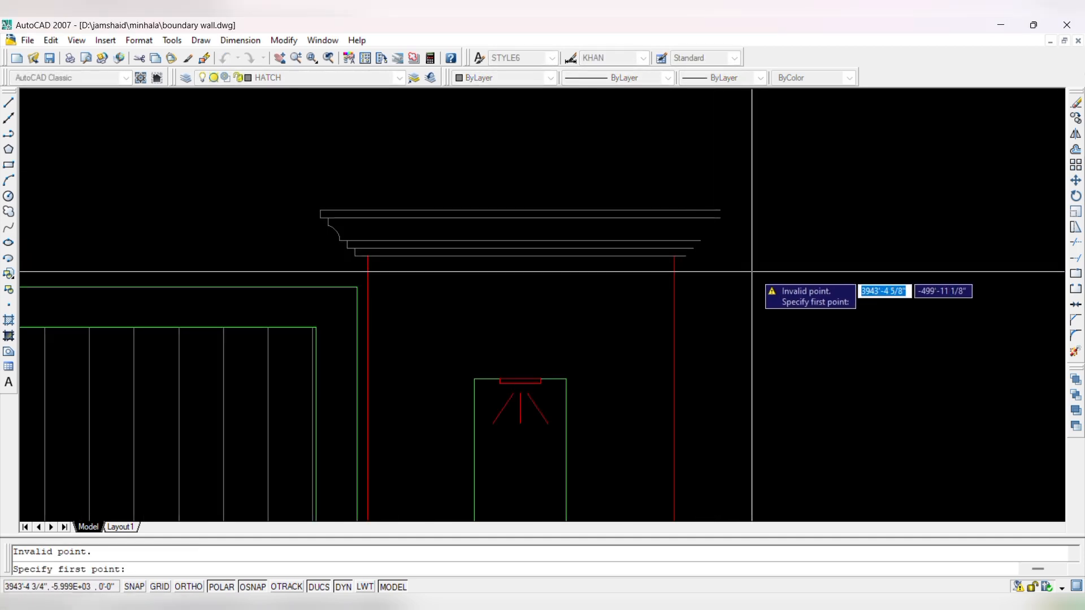
{"action": "key", "text": "Escape"}
{"action": "key", "text": "ctrl+z"}
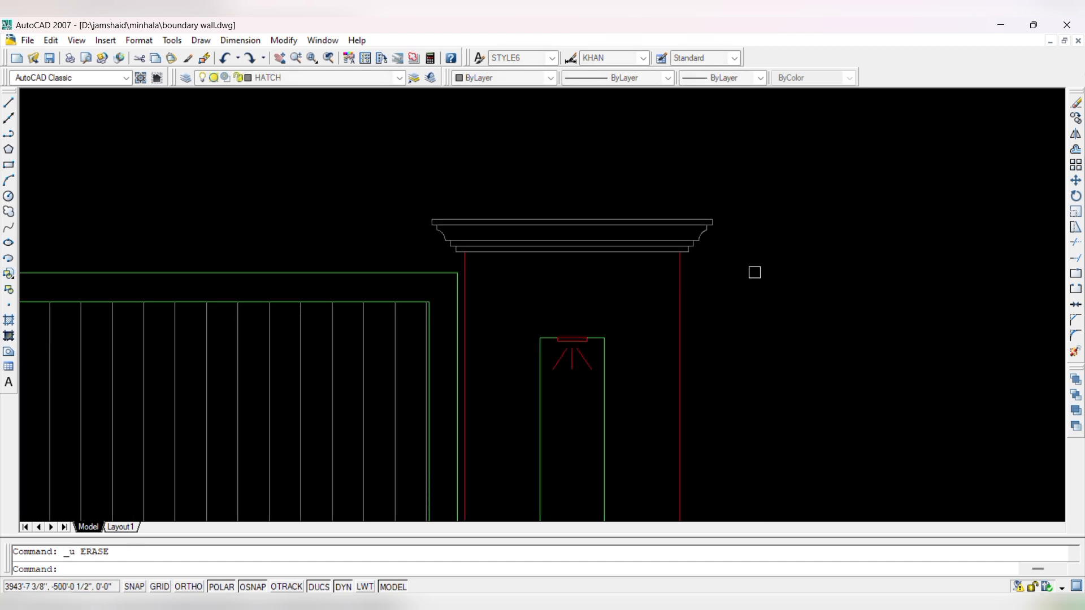
{"action": "scroll", "coordinate": [770, 228], "scroll_direction": "down", "scroll_amount": 6}
{"action": "key", "text": "Escape"}
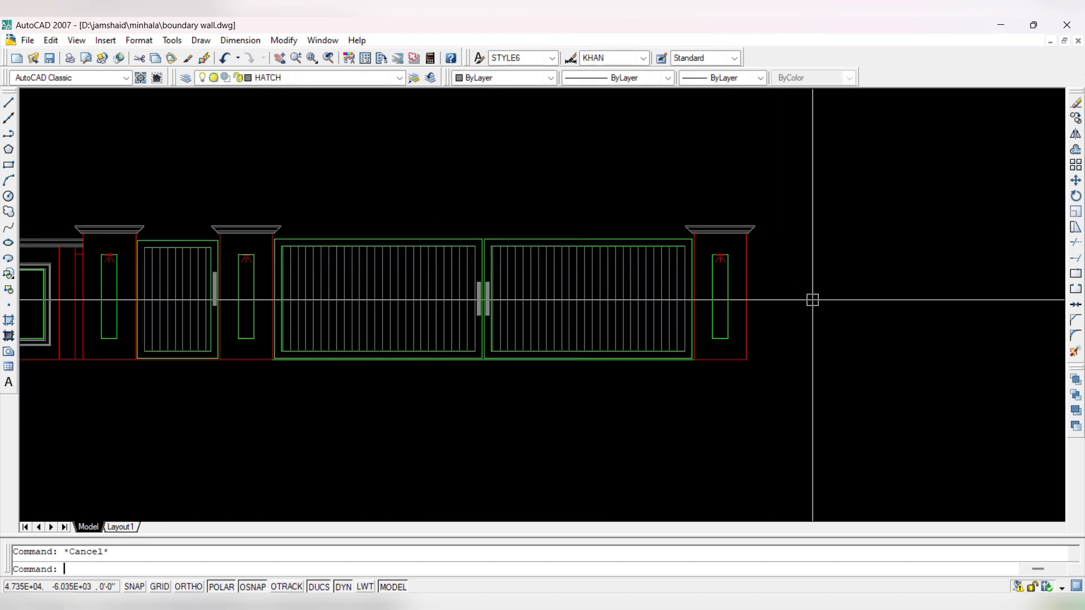
- Match the small gate frame's green properties onto the vertical lines of the wall section left of the first gate pillar
{"action": "scroll", "coordinate": [430, 302], "scroll_direction": "down", "scroll_amount": 8}
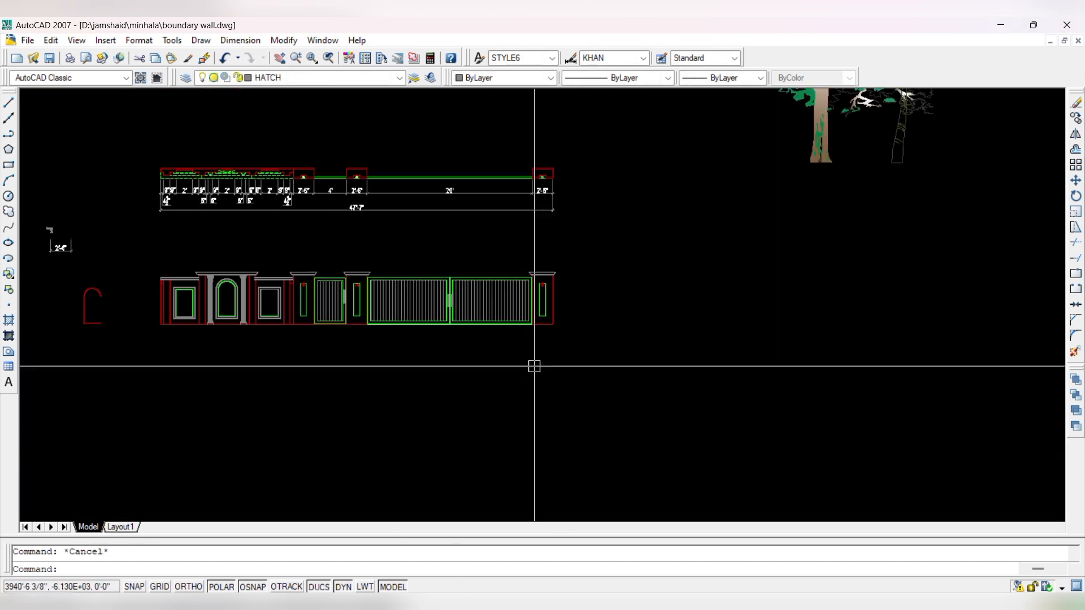
{"action": "scroll", "coordinate": [215, 300], "scroll_direction": "up", "scroll_amount": 9}
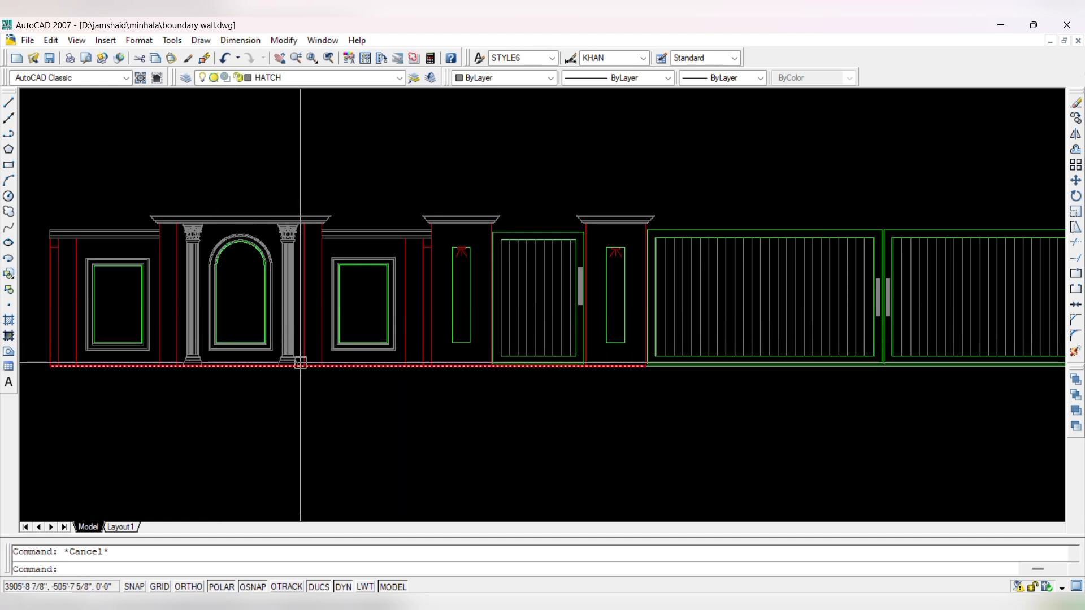
{"action": "type", "text": "ma"}
{"action": "key", "text": "space"}
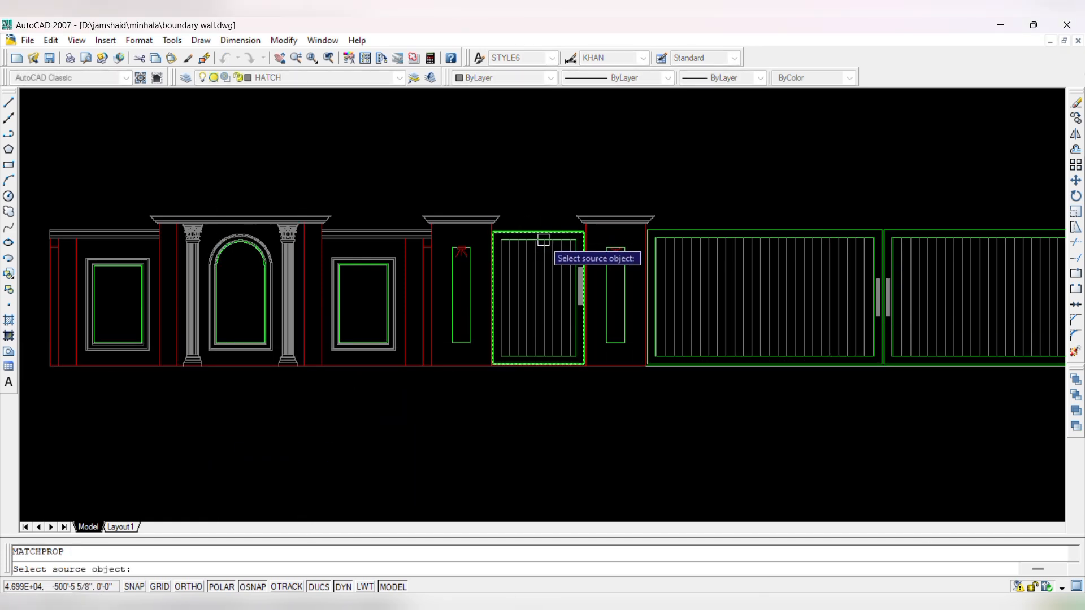
{"action": "scroll", "coordinate": [543, 239], "scroll_direction": "up", "scroll_amount": 3}
{"action": "left_click", "coordinate": [533, 228]}
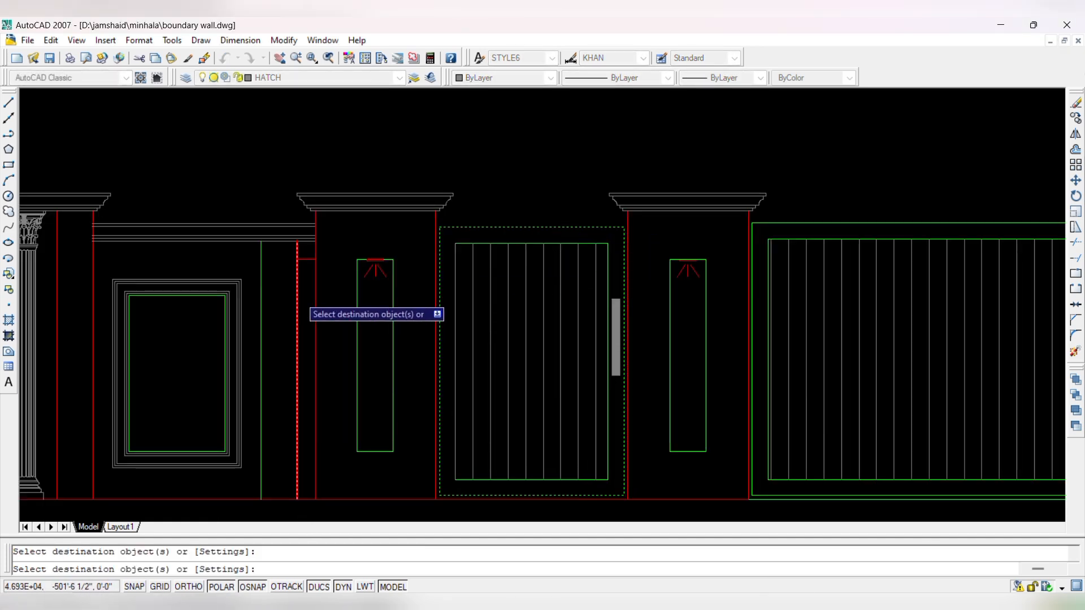
{"action": "scroll", "coordinate": [299, 294], "scroll_direction": "down", "scroll_amount": 5}
{"action": "scroll", "coordinate": [436, 358], "scroll_direction": "up", "scroll_amount": 5}
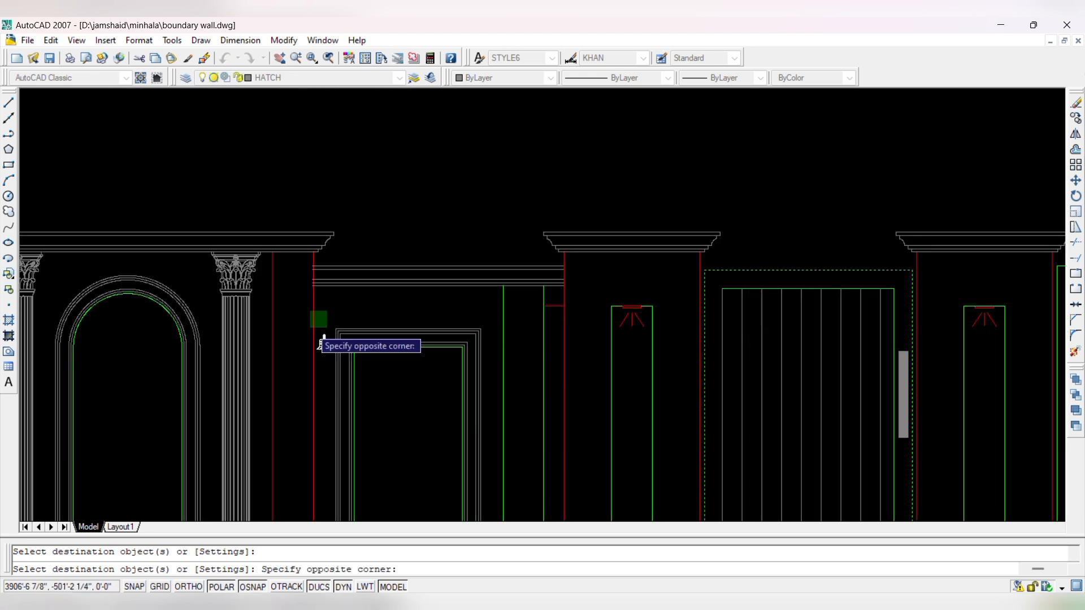
- Apply the same green properties to the vertical edge lines of the arched central section and the left wall section
{"action": "scroll", "coordinate": [265, 329], "scroll_direction": "down", "scroll_amount": 5}
{"action": "scroll", "coordinate": [270, 319], "scroll_direction": "up", "scroll_amount": 5}
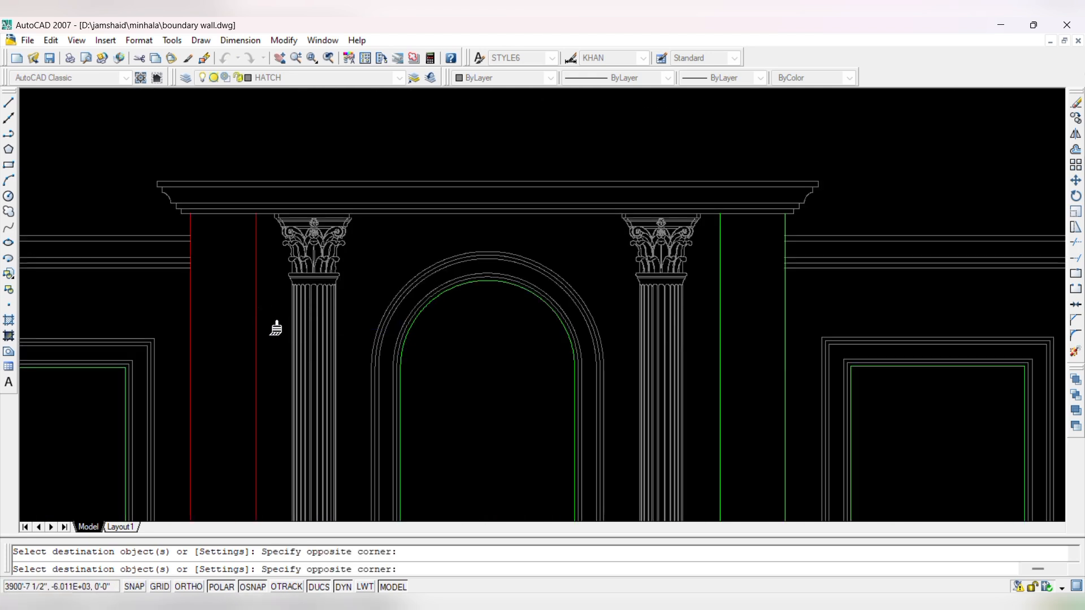
{"action": "scroll", "coordinate": [148, 317], "scroll_direction": "down", "scroll_amount": 5}
{"action": "scroll", "coordinate": [237, 371], "scroll_direction": "up", "scroll_amount": 5}
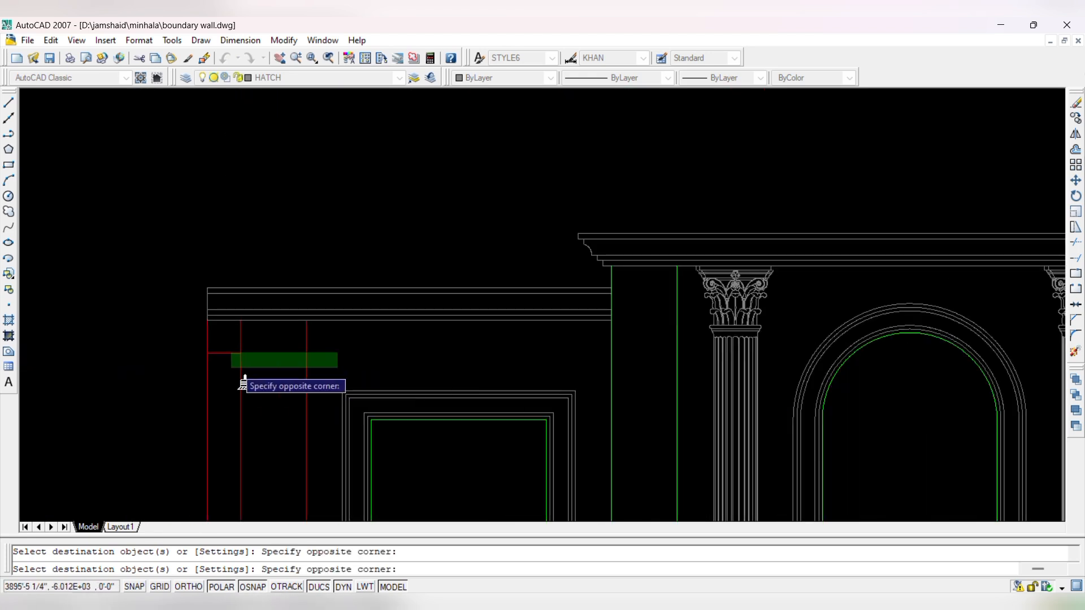
{"action": "scroll", "coordinate": [160, 369], "scroll_direction": "down", "scroll_amount": 5}
{"action": "scroll", "coordinate": [314, 320], "scroll_direction": "up", "scroll_amount": 5}
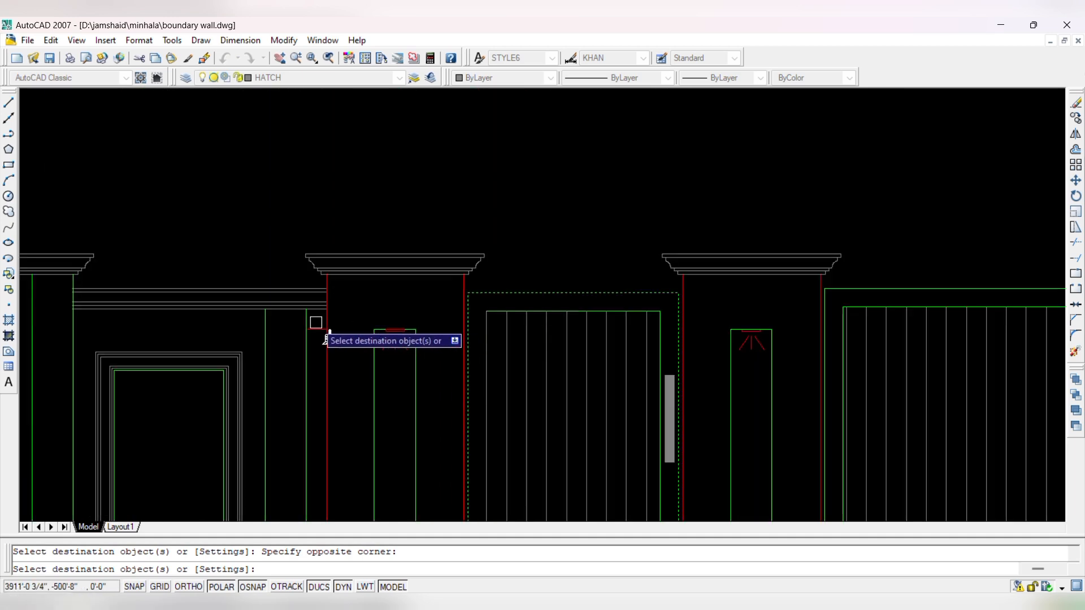
- Apply the green properties to the short horizontal line beside the first gate pillar and to the wall's base line
{"action": "scroll", "coordinate": [407, 320], "scroll_direction": "down", "scroll_amount": 5}
{"action": "scroll", "coordinate": [363, 402], "scroll_direction": "up", "scroll_amount": 3}
{"action": "scroll", "coordinate": [352, 388], "scroll_direction": "up", "scroll_amount": 2}
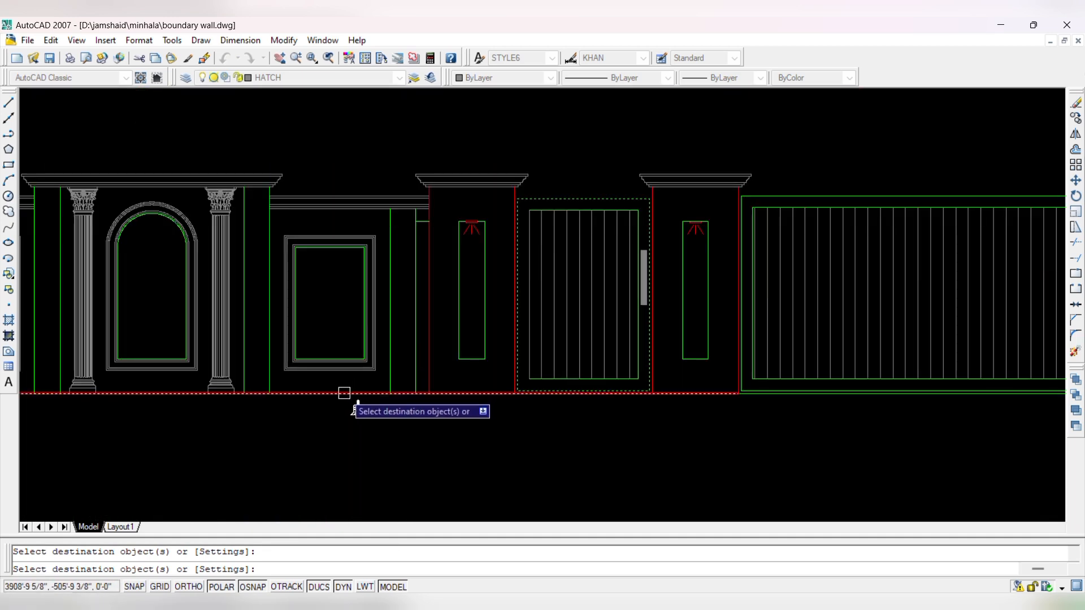
{"action": "scroll", "coordinate": [338, 430], "scroll_direction": "down", "scroll_amount": 3}
{"action": "key", "text": "Escape"}
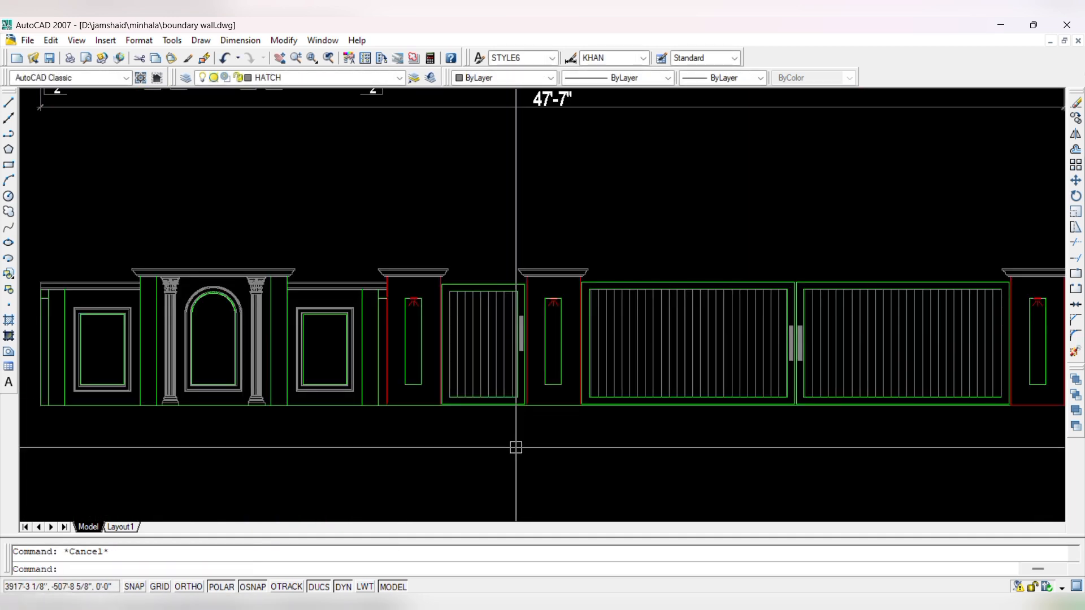
- Match the red properties of a gate pillar's edge line onto the wall's base line
{"action": "type", "text": "ma"}
{"action": "key", "text": "Return"}
{"action": "scroll", "coordinate": [520, 407], "scroll_direction": "up", "scroll_amount": 5}
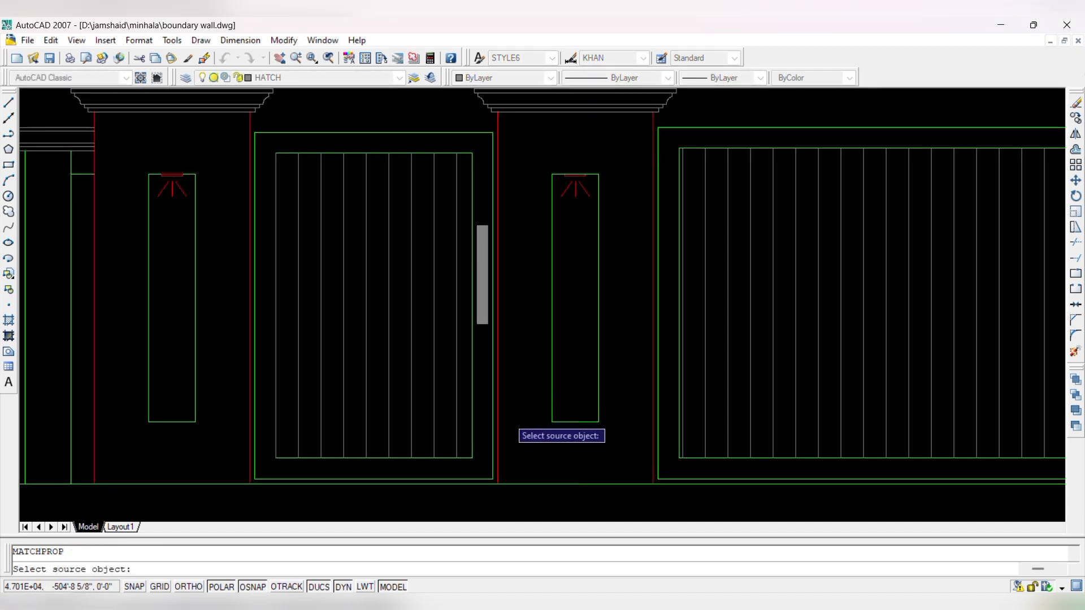
{"action": "left_click", "coordinate": [502, 417]}
{"action": "scroll", "coordinate": [523, 450], "scroll_direction": "down", "scroll_amount": 5}
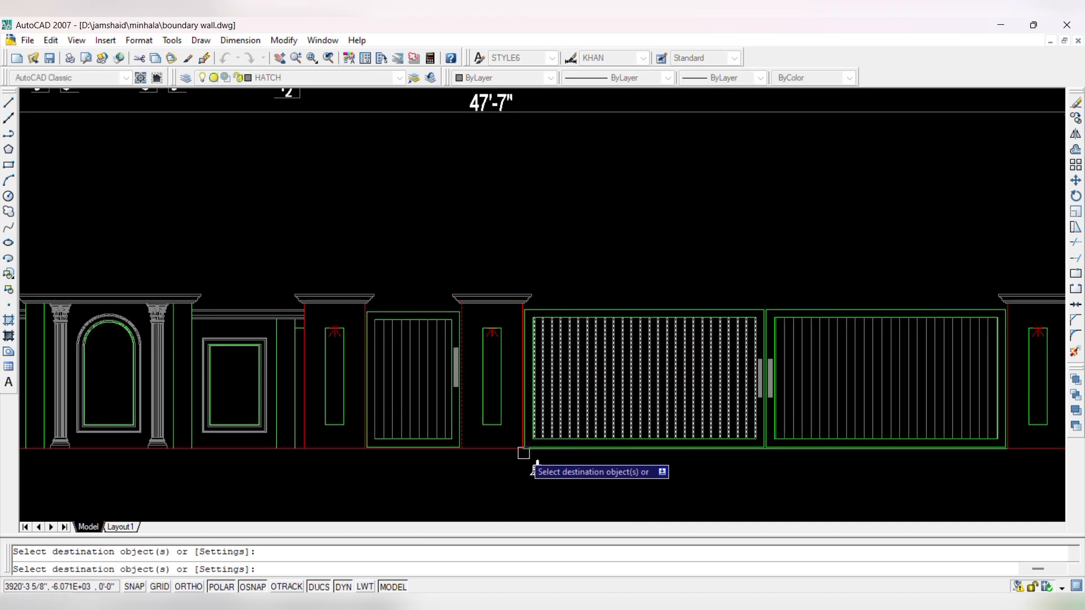
{"action": "scroll", "coordinate": [528, 447], "scroll_direction": "up", "scroll_amount": 5}
{"action": "scroll", "coordinate": [537, 462], "scroll_direction": "down", "scroll_amount": 6}
{"action": "key", "text": "Escape"}
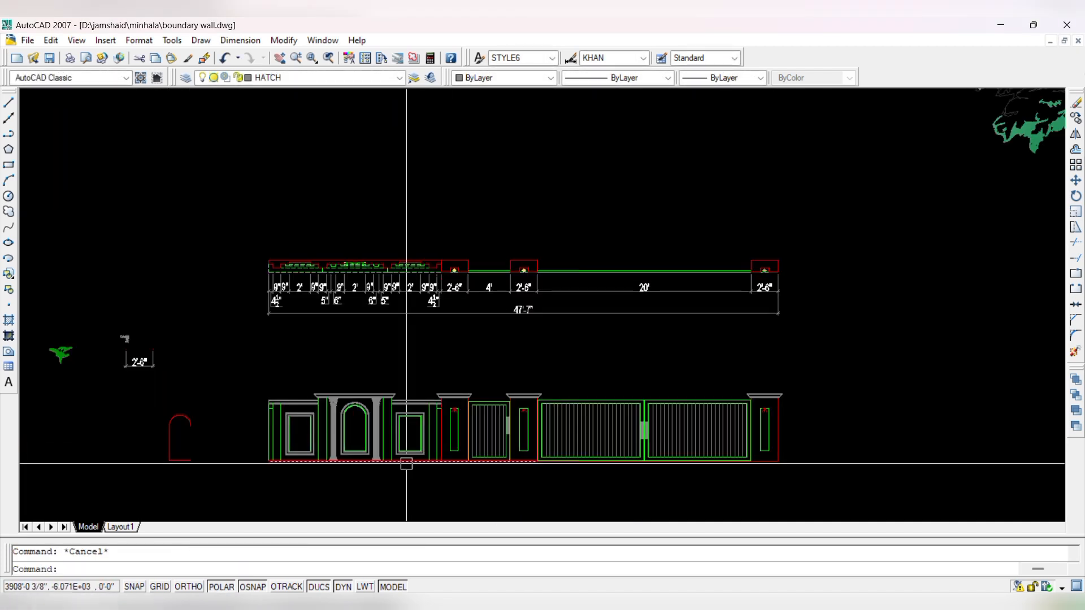
{"action": "scroll", "coordinate": [283, 471], "scroll_direction": "up", "scroll_amount": 5}
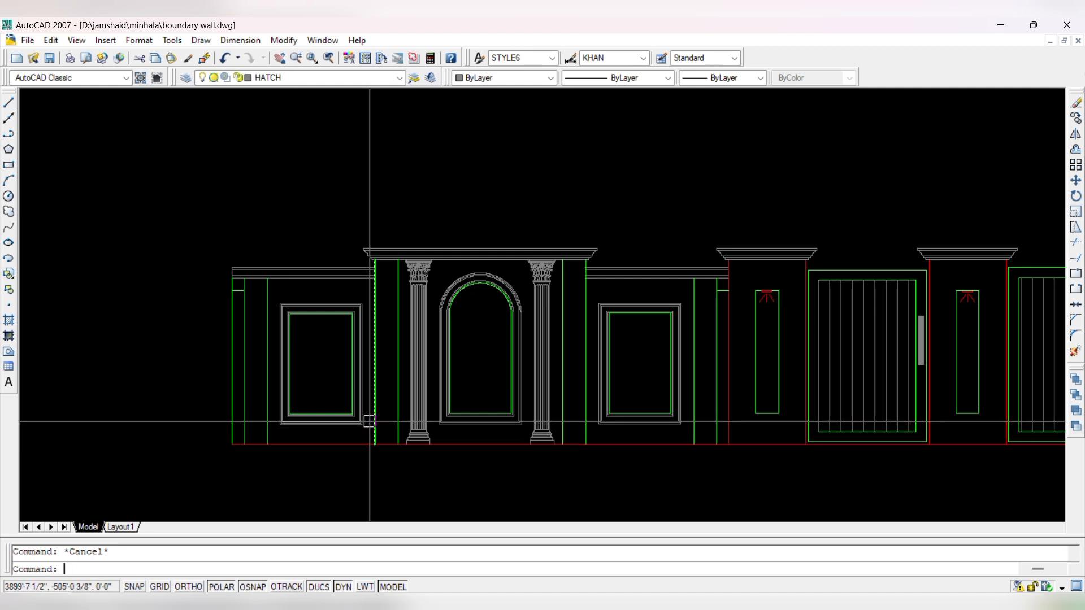
{"action": "key", "text": "Return"}
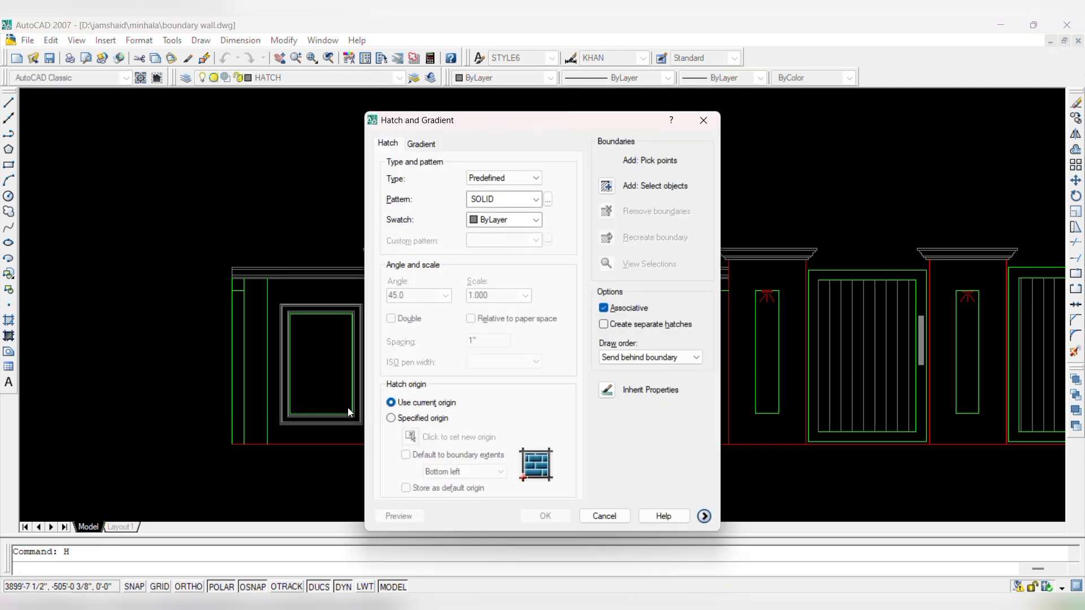
{"action": "left_click", "coordinate": [614, 136]}
{"action": "left_click", "coordinate": [325, 375]}
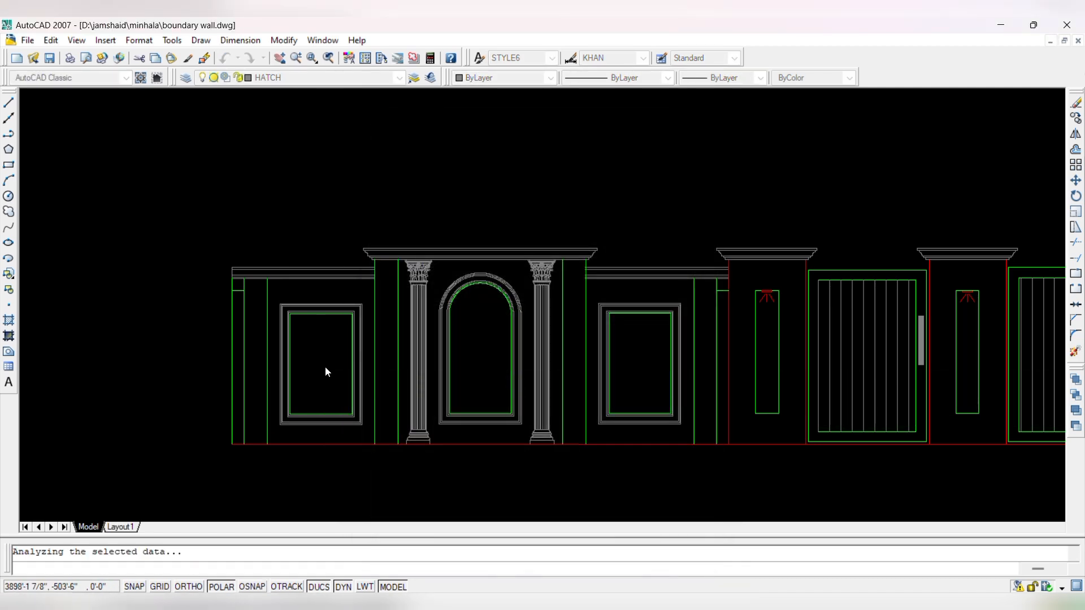
{"action": "key", "text": "Return"}
{"action": "key", "text": "Escape"}
- Copy the left wall panel's inner green rectangle into the empty space beside the separate arch outline
{"action": "scroll", "coordinate": [363, 358], "scroll_direction": "up", "scroll_amount": 6}
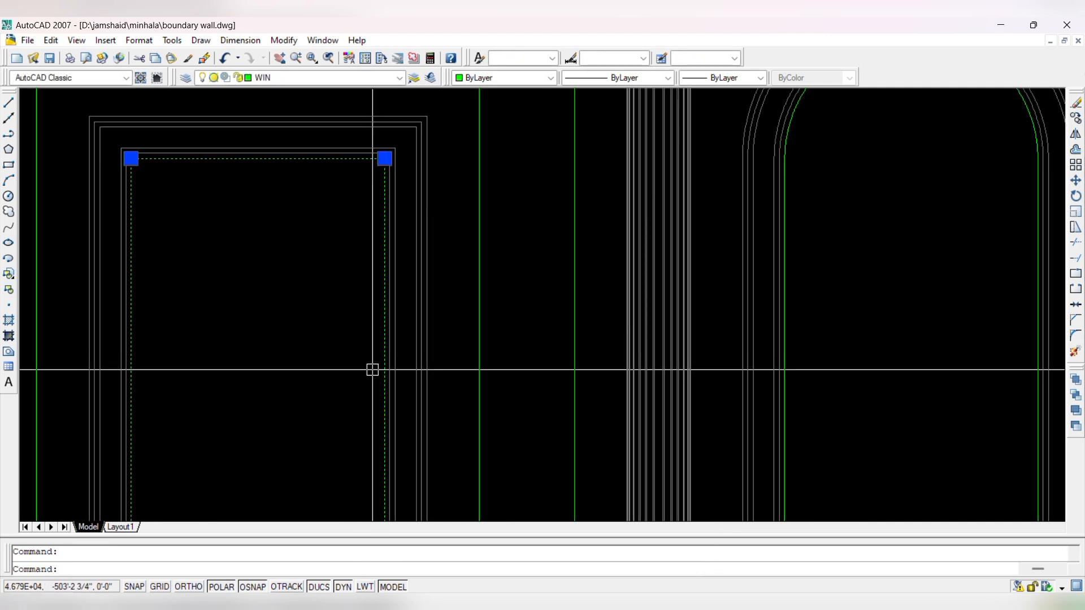
{"action": "type", "text": "CO"}
{"action": "key", "text": "Return"}
{"action": "left_click", "coordinate": [338, 377]}
{"action": "scroll", "coordinate": [581, 375], "scroll_direction": "down", "scroll_amount": 9}
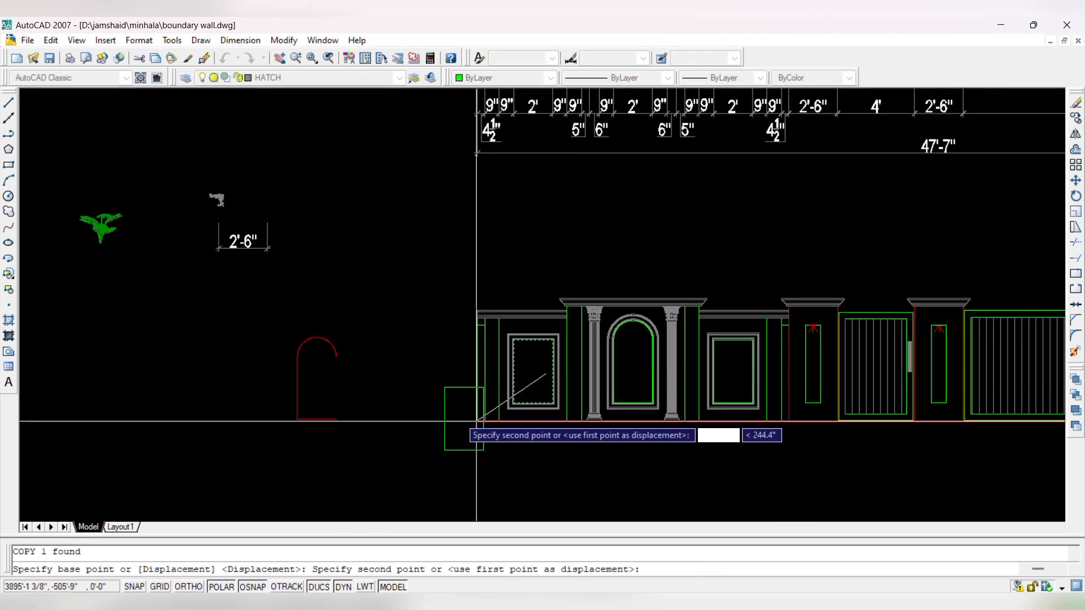
{"action": "scroll", "coordinate": [397, 389], "scroll_direction": "up", "scroll_amount": 5}
{"action": "left_click", "coordinate": [395, 370]}
{"action": "key", "text": "Escape"}
- Draw a vertical line closing the arch outline from the arc's right end down to the end of its base
{"action": "type", "text": "L"}
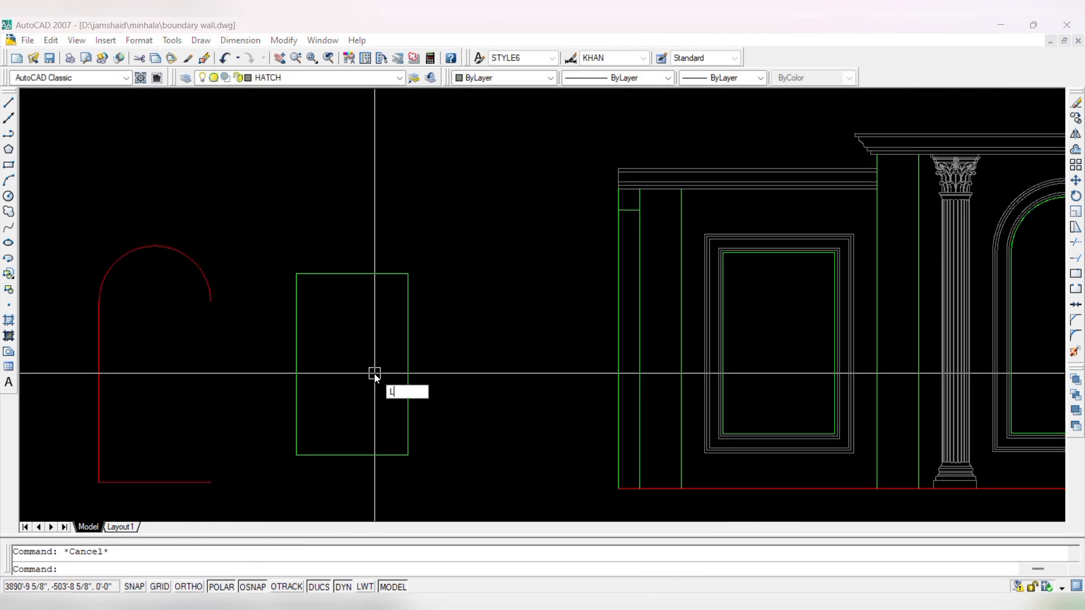
{"action": "key", "text": "Return"}
{"action": "left_click", "coordinate": [209, 302]}
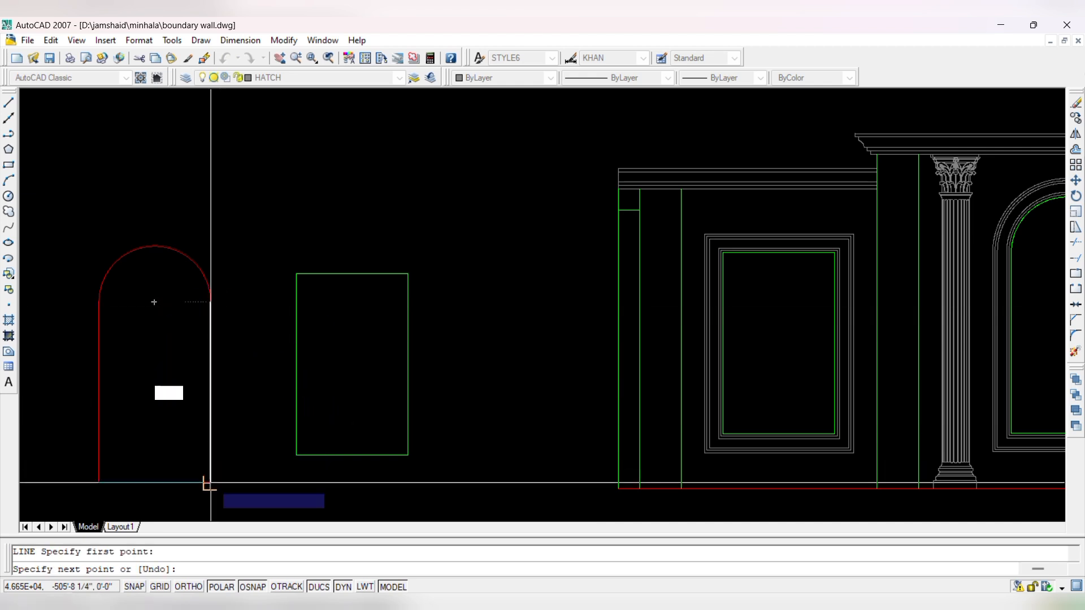
{"action": "key", "text": "Escape"}
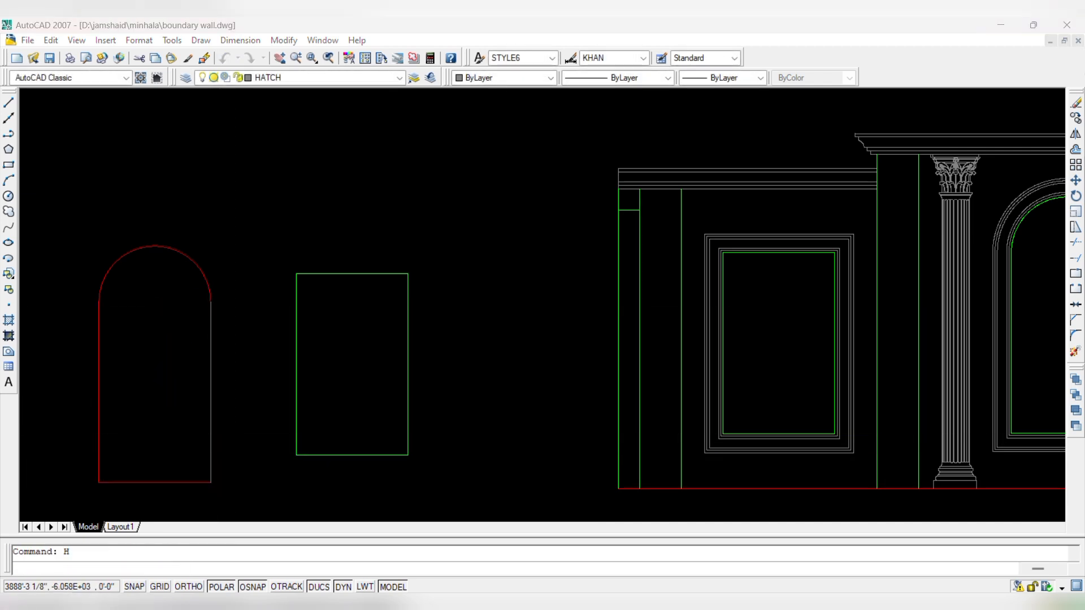
- Fill the closed arch outline with a SOLID hatch
{"action": "key", "text": "Return"}
{"action": "scroll", "coordinate": [126, 358], "scroll_direction": "up", "scroll_amount": 2}
{"action": "scroll", "coordinate": [250, 286], "scroll_direction": "down", "scroll_amount": 1}
{"action": "scroll", "coordinate": [208, 332], "scroll_direction": "up", "scroll_amount": 3}
{"action": "left_click", "coordinate": [208, 332]}
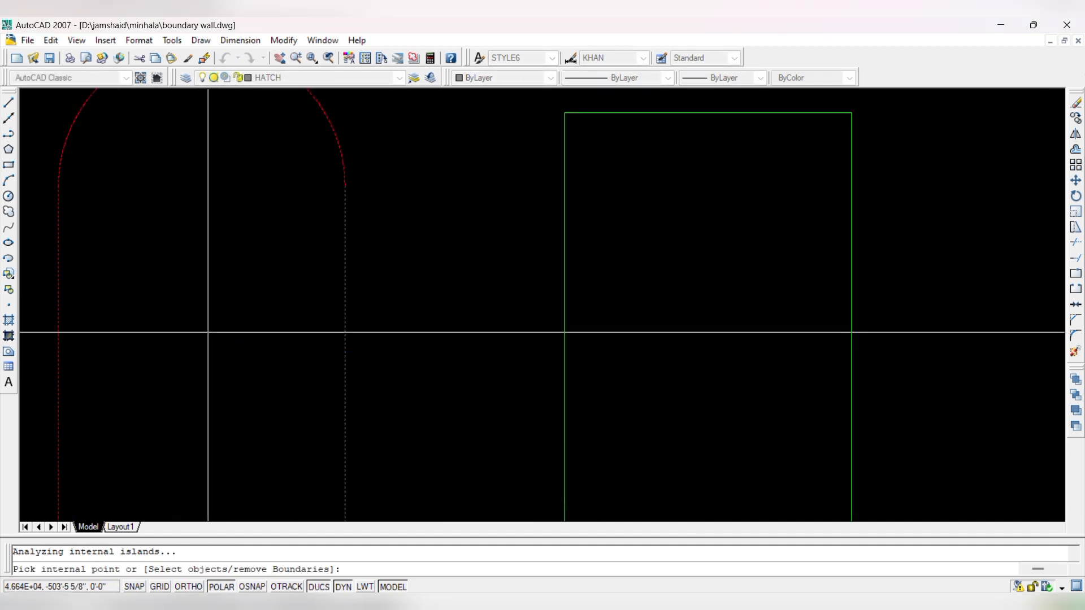
{"action": "scroll", "coordinate": [237, 283], "scroll_direction": "down", "scroll_amount": 4}
{"action": "key", "text": "Return"}
{"action": "key", "text": "Return"}
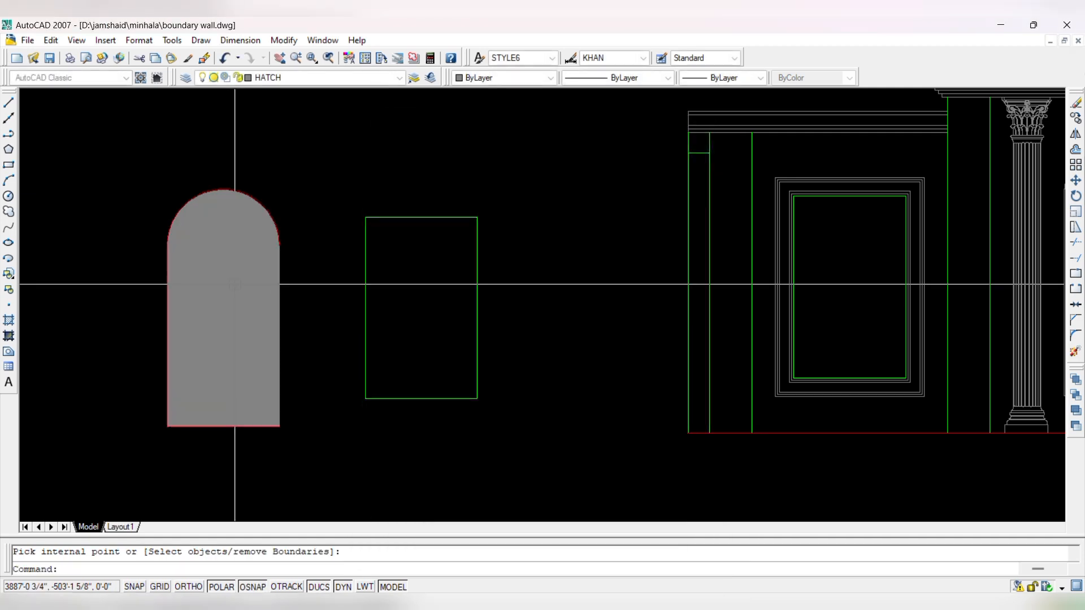
- Fill the copied rectangle beside the arch with a SOLID hatch
{"action": "key", "text": "Return"}
{"action": "left_click", "coordinate": [405, 323]}
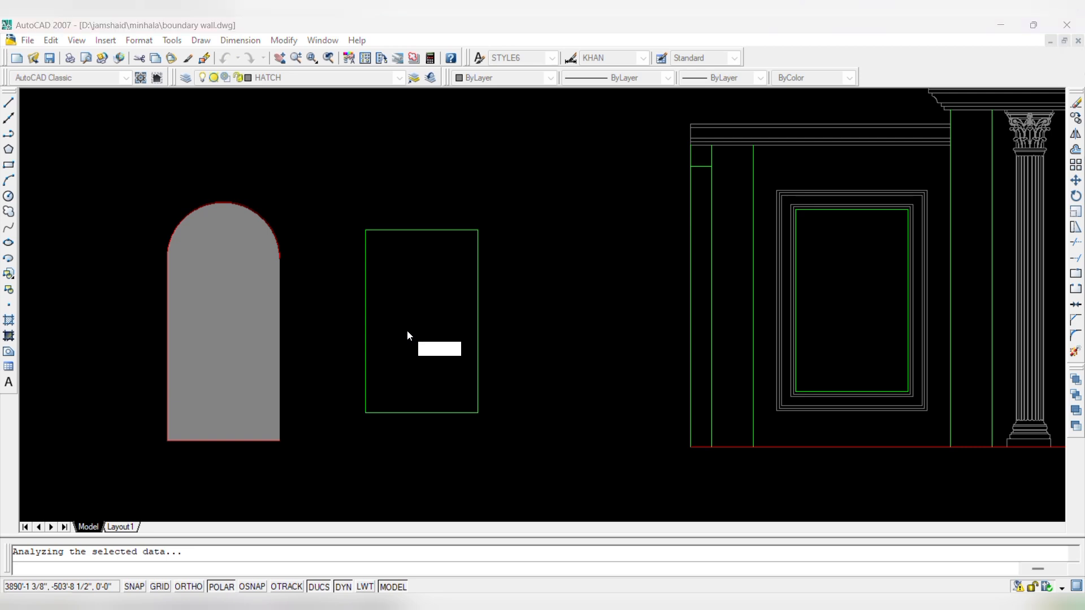
{"action": "key", "text": "Return"}
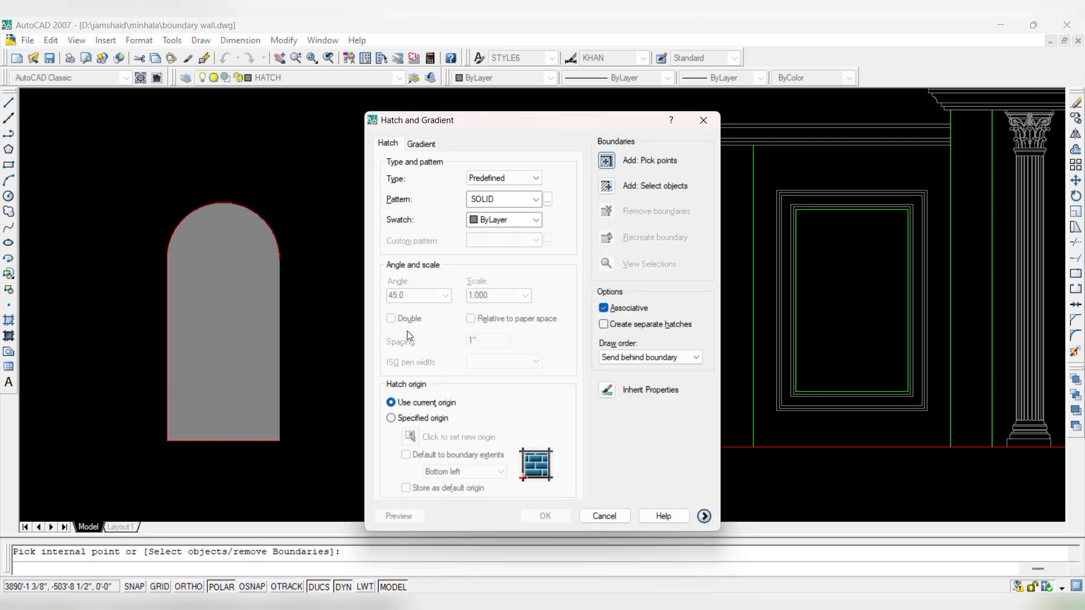
{"action": "left_click", "coordinate": [606, 161]}
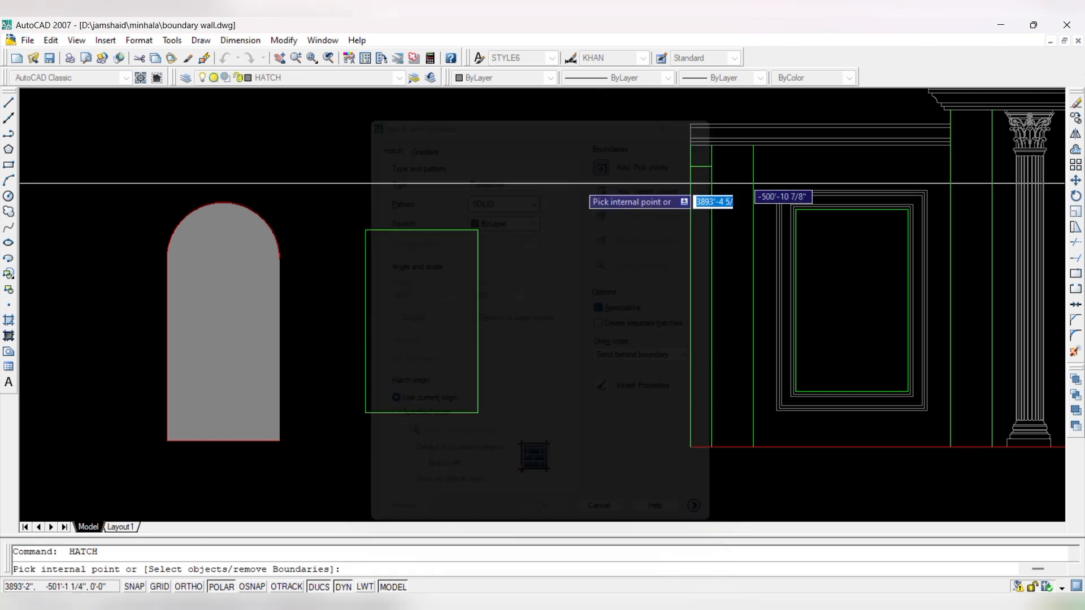
{"action": "scroll", "coordinate": [418, 300], "scroll_direction": "up", "scroll_amount": 3}
{"action": "left_click", "coordinate": [413, 310]}
{"action": "key", "text": "Return"}
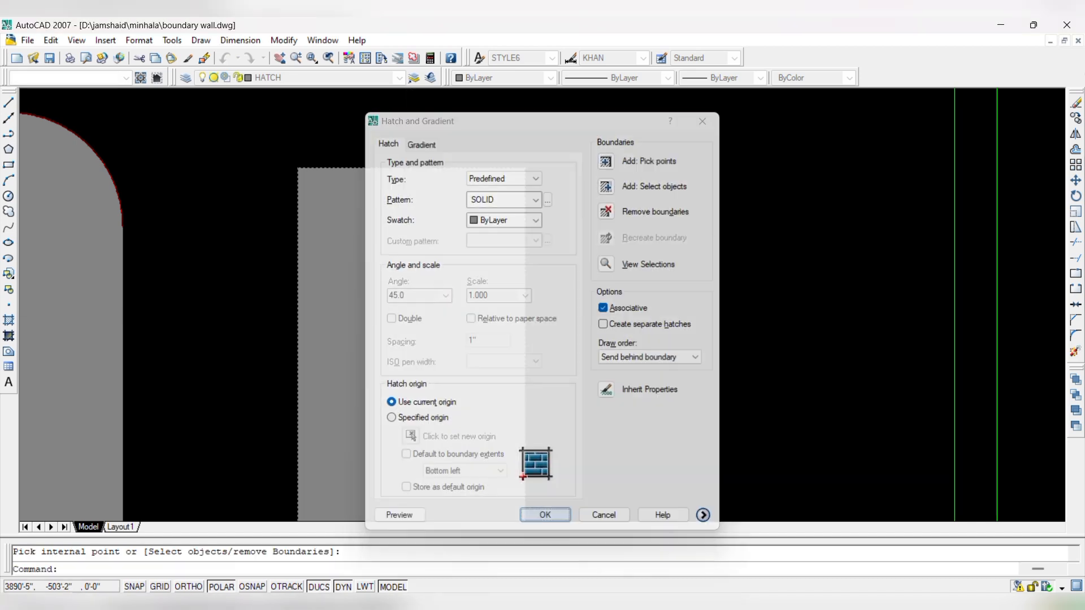
{"action": "key", "text": "Return"}
- Change the hatch of the copied rectangle beside the arch to the HONEY pattern with angle 0 and scale 6
{"action": "left_click", "coordinate": [371, 305]}
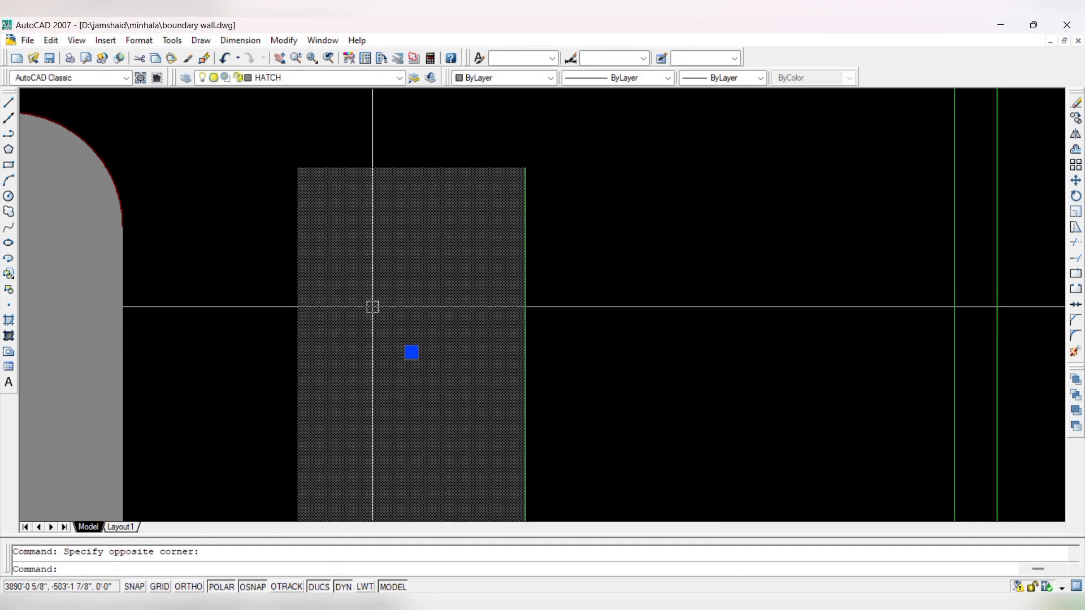
{"action": "scroll", "coordinate": [370, 305], "scroll_direction": "down", "scroll_amount": 2}
{"action": "double_click", "coordinate": [404, 307]}
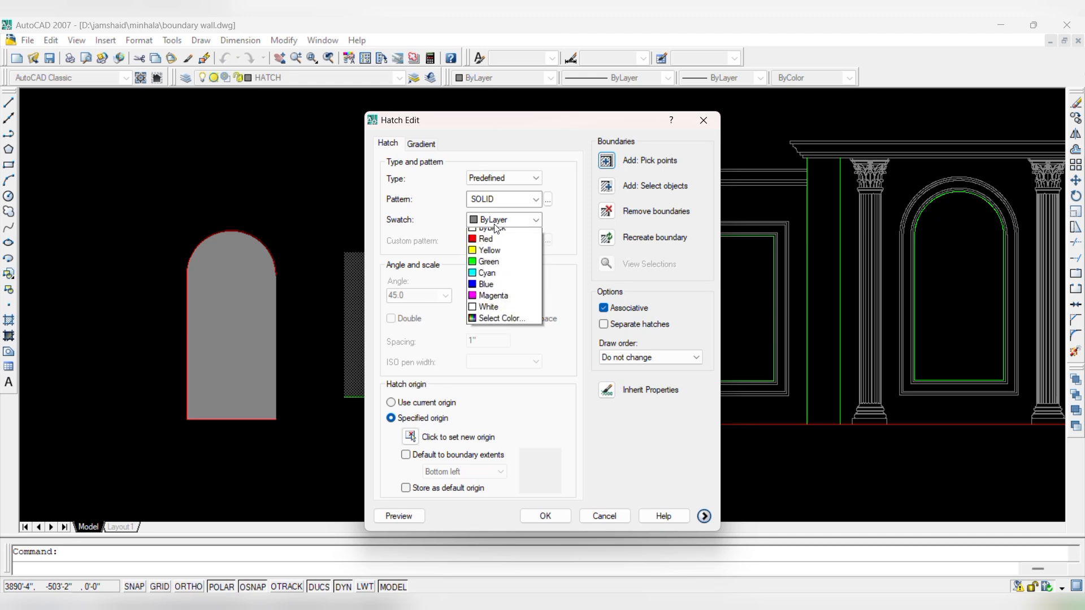
{"action": "left_click", "coordinate": [495, 205]}
{"action": "left_click", "coordinate": [503, 201]}
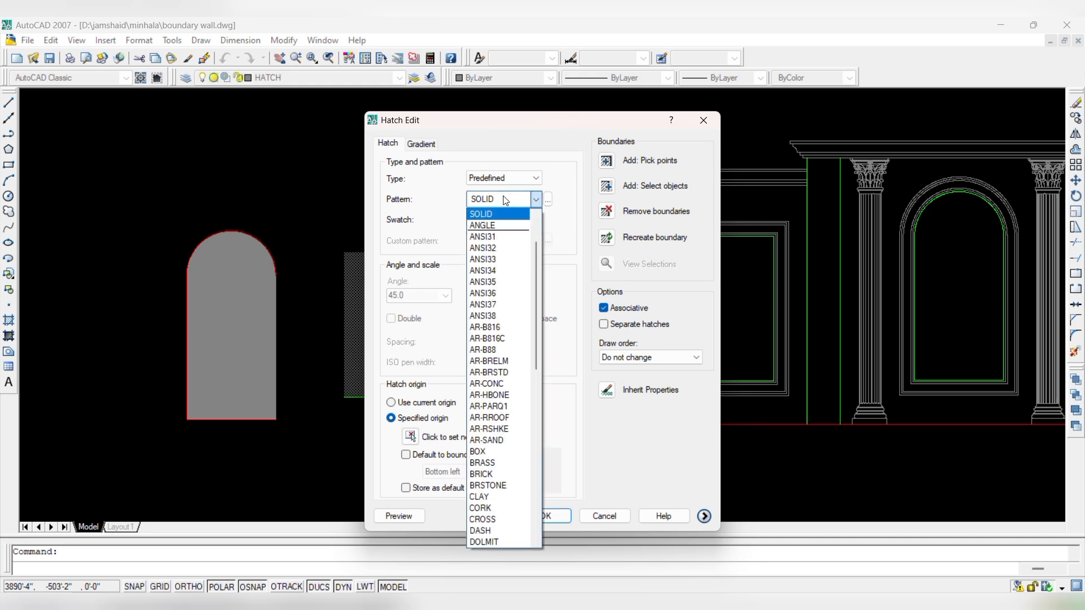
{"action": "scroll", "coordinate": [535, 257], "scroll_direction": "down", "scroll_amount": 1}
{"action": "left_click", "coordinate": [536, 200]}
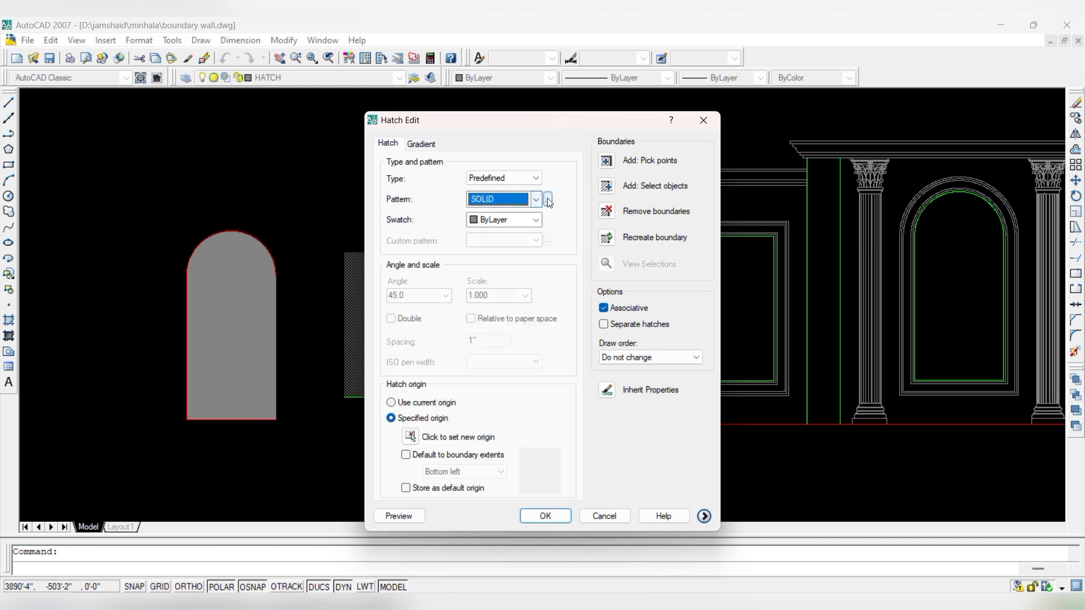
{"action": "left_click", "coordinate": [547, 199]}
{"action": "scroll", "coordinate": [550, 310], "scroll_direction": "down", "scroll_amount": 3}
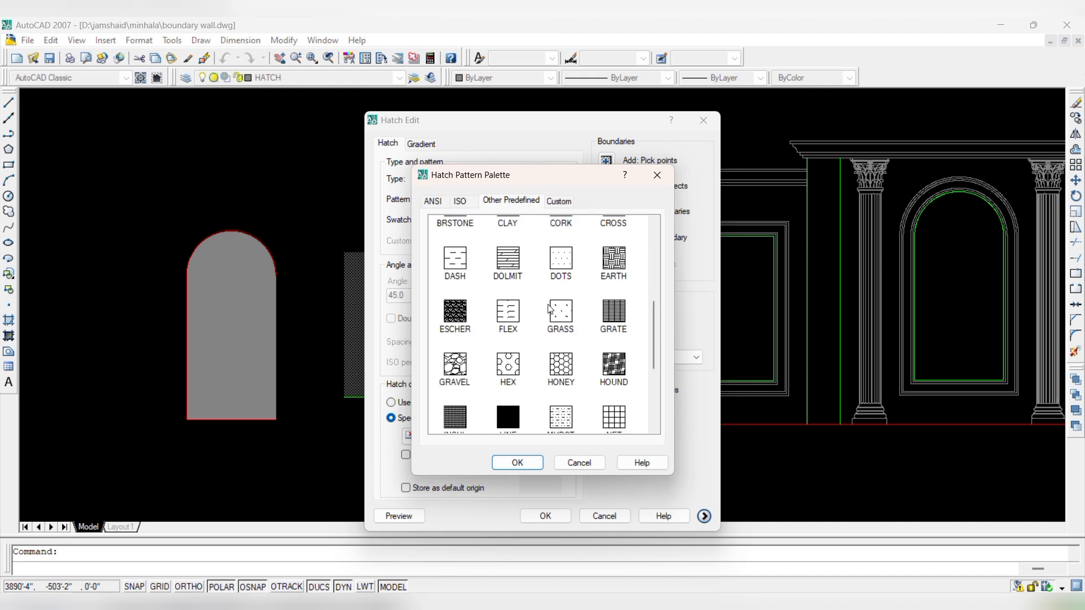
{"action": "scroll", "coordinate": [555, 368], "scroll_direction": "down", "scroll_amount": 2}
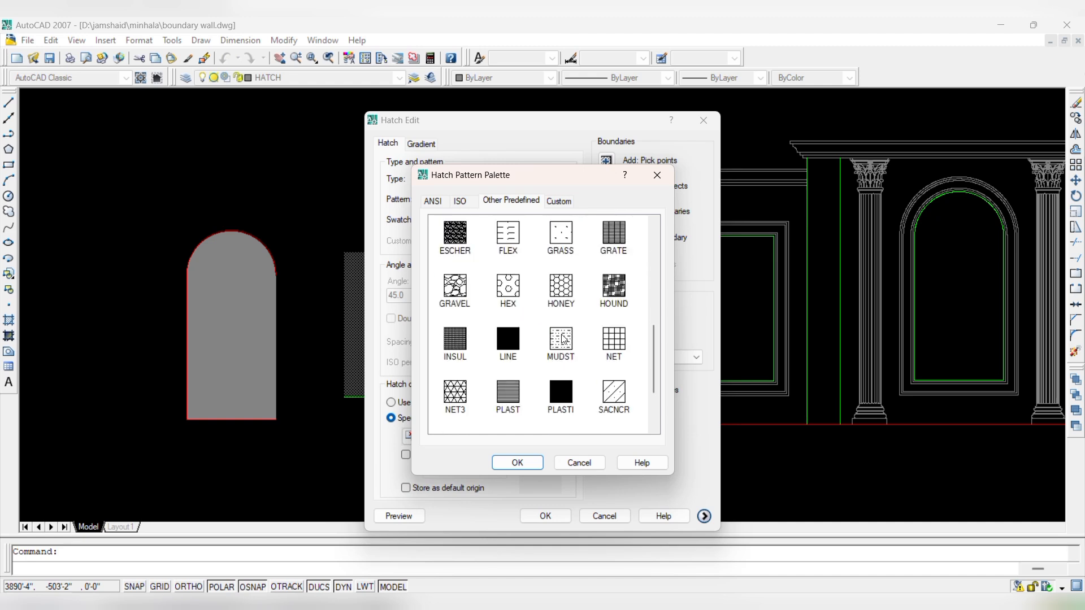
{"action": "scroll", "coordinate": [564, 339], "scroll_direction": "down", "scroll_amount": 2}
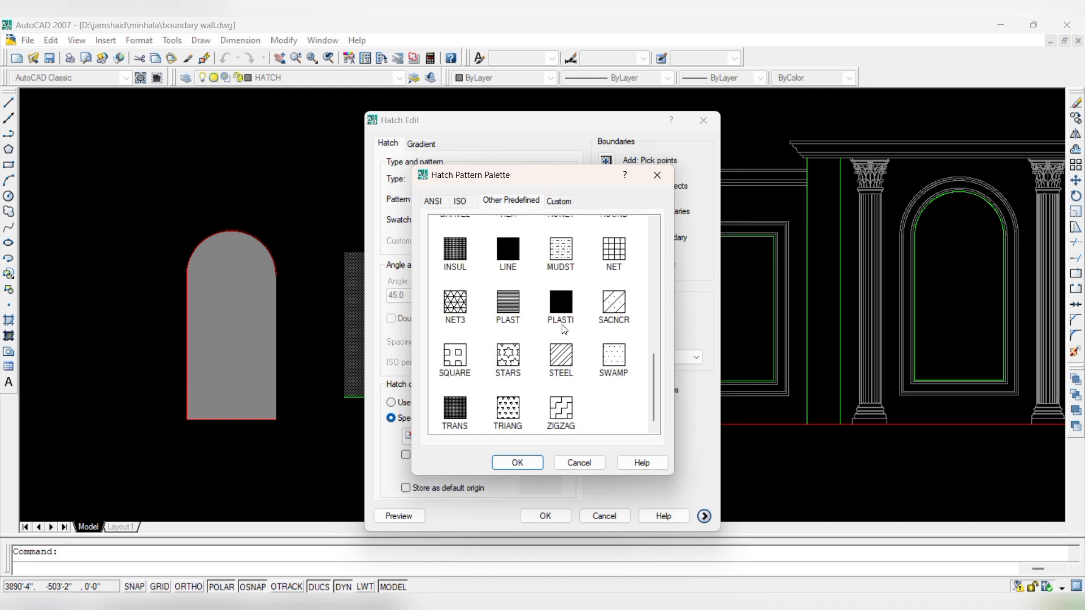
{"action": "scroll", "coordinate": [563, 329], "scroll_direction": "up", "scroll_amount": 2}
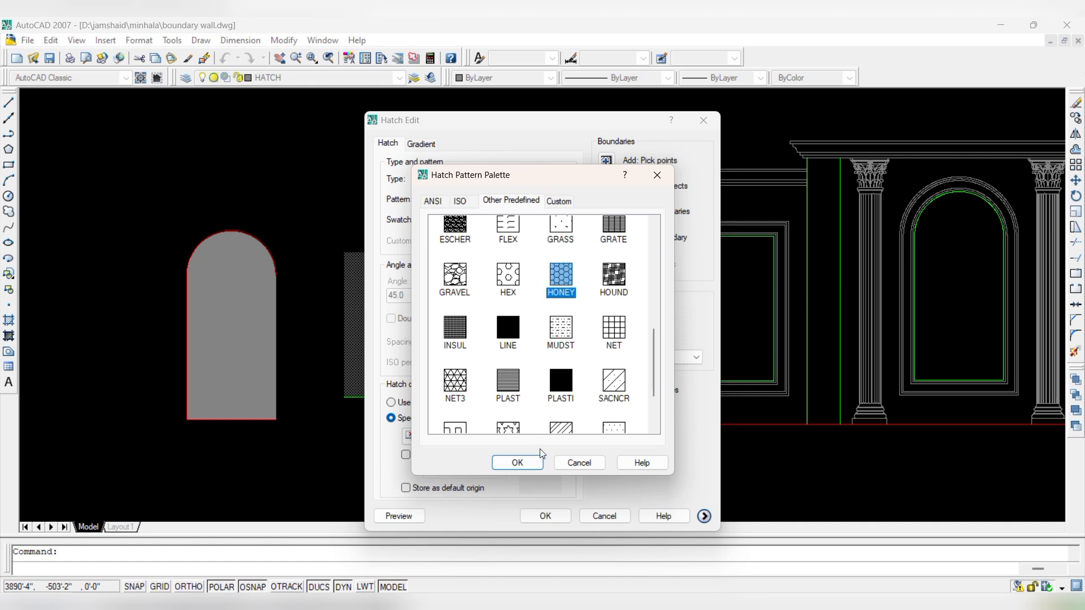
{"action": "left_click", "coordinate": [517, 463]}
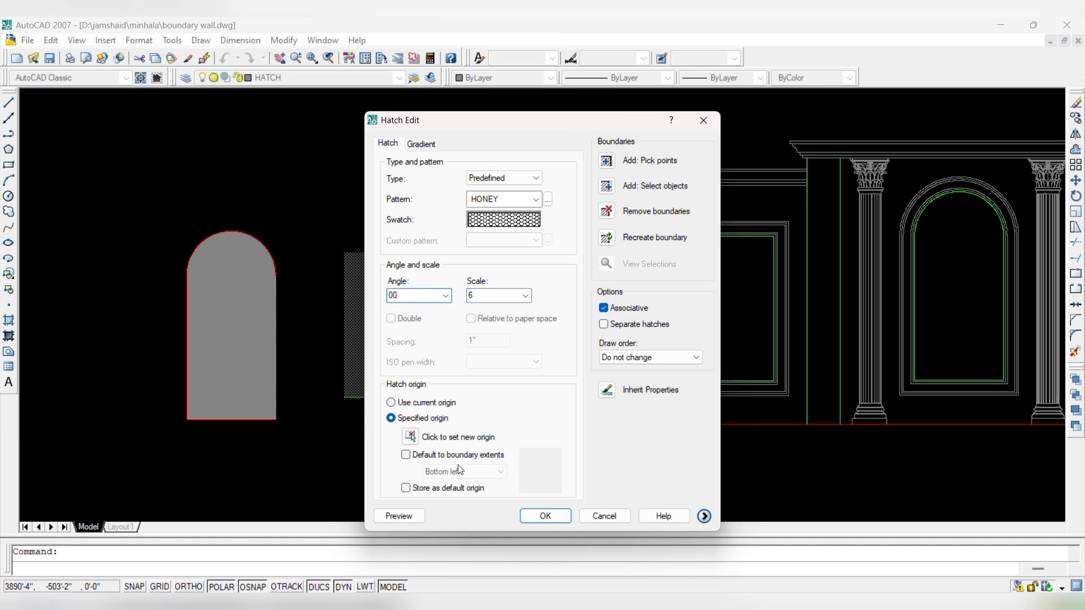
{"action": "left_click", "coordinate": [551, 520]}
- Match the separate arch's solid fill to the rectangle's honeycomb hatch properties
{"action": "scroll", "coordinate": [398, 358], "scroll_direction": "up", "scroll_amount": 3}
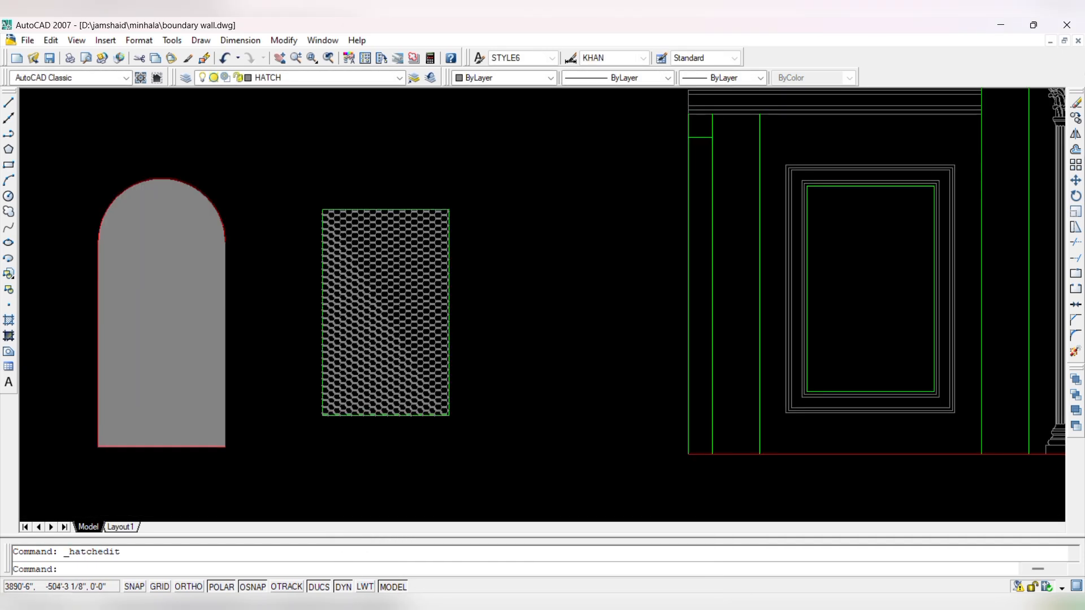
{"action": "type", "text": "ma"}
{"action": "key", "text": "Return"}
{"action": "left_click", "coordinate": [390, 356]}
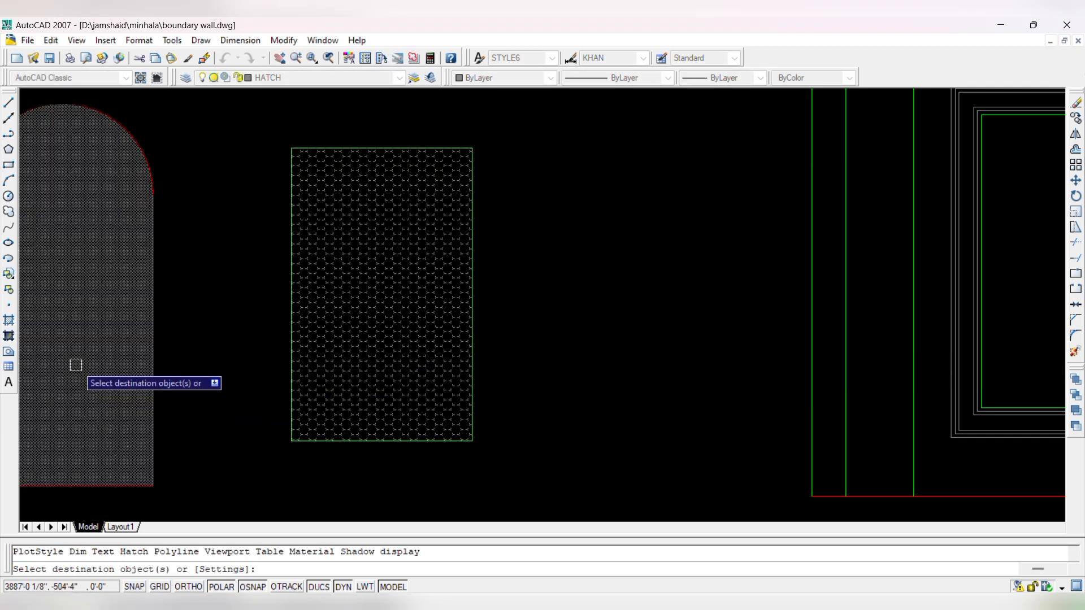
{"action": "left_click", "coordinate": [125, 354]}
{"action": "key", "text": "Escape"}
- Move the honeycomb hatch from the copied rectangle into the left wall panel's inner green rectangle, aligning their lower-left corners
{"action": "scroll", "coordinate": [125, 353], "scroll_direction": "down", "scroll_amount": 4}
{"action": "scroll", "coordinate": [331, 381], "scroll_direction": "up", "scroll_amount": 3}
{"action": "left_click", "coordinate": [339, 356]}
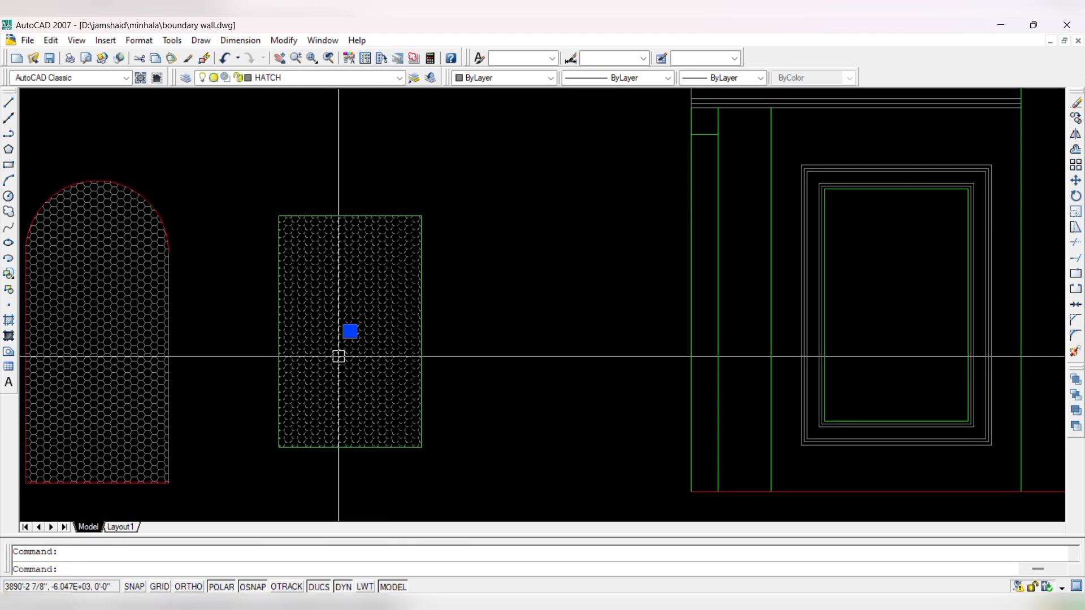
{"action": "type", "text": "m"}
{"action": "key", "text": "Return"}
{"action": "left_click", "coordinate": [278, 447]}
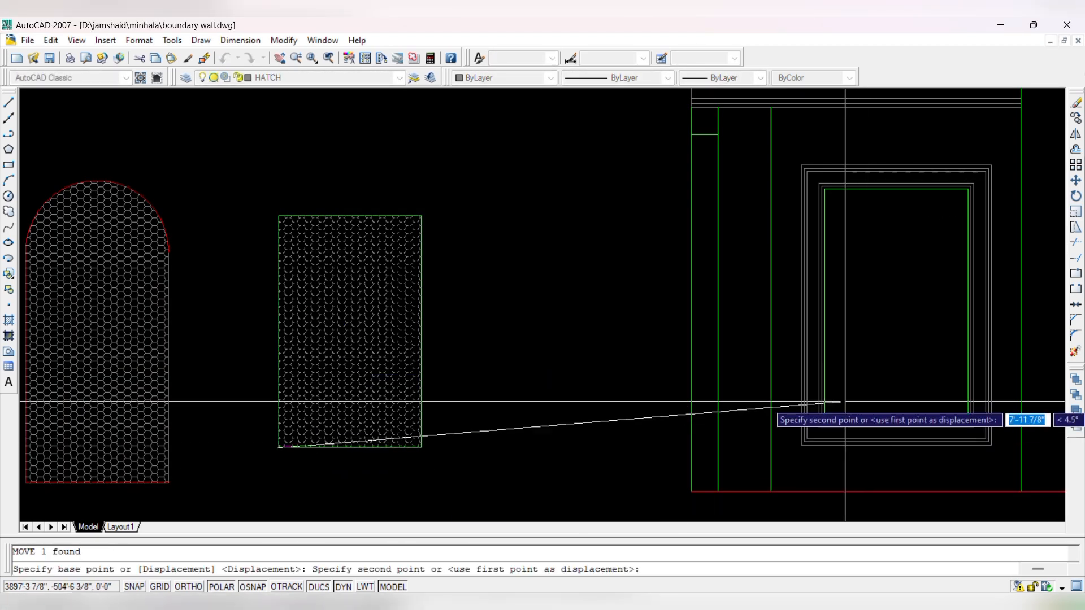
{"action": "scroll", "coordinate": [802, 429], "scroll_direction": "up", "scroll_amount": 5}
{"action": "left_click", "coordinate": [781, 450]}
- Copy the left wall panel's honeycomb hatch into the inner green rectangle of the matching panel beyond the central arch
{"action": "scroll", "coordinate": [731, 429], "scroll_direction": "down", "scroll_amount": 3}
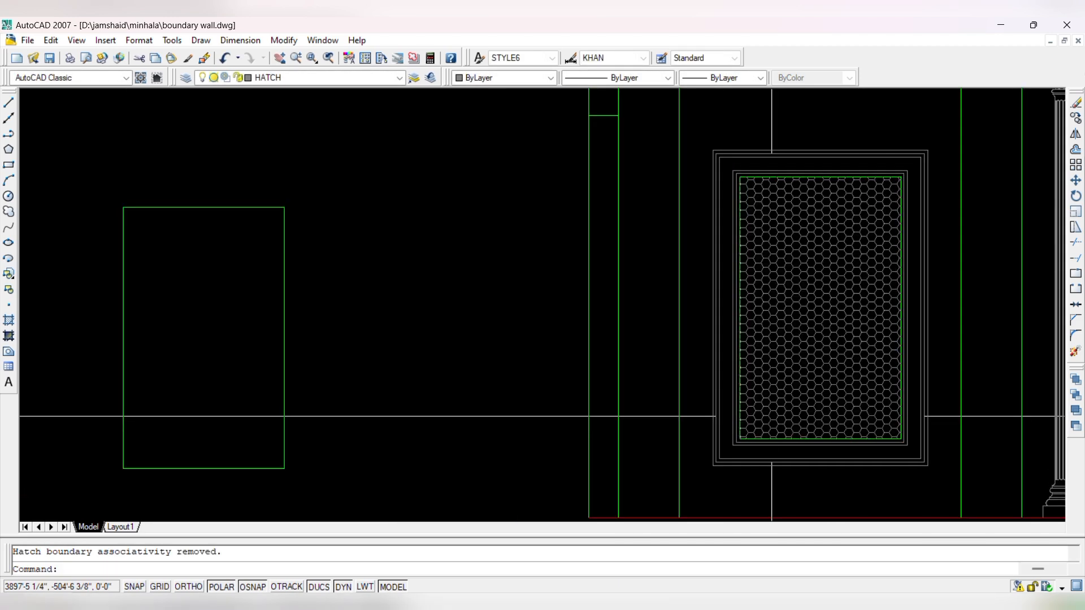
{"action": "left_click", "coordinate": [771, 416]}
{"action": "type", "text": "co"}
{"action": "key", "text": "Return"}
{"action": "scroll", "coordinate": [771, 416], "scroll_direction": "up", "scroll_amount": 5}
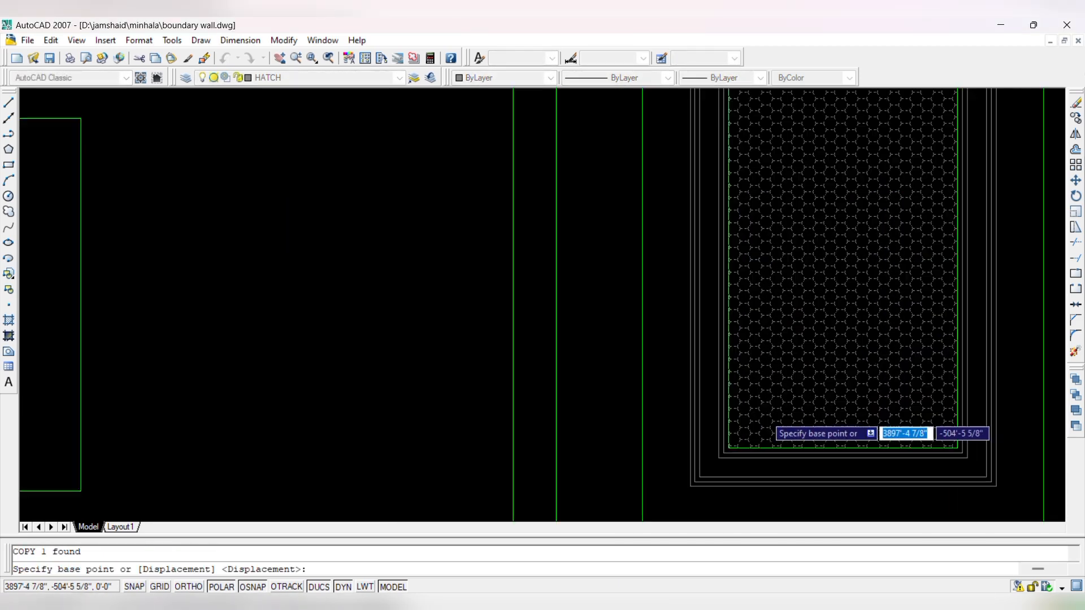
{"action": "left_click", "coordinate": [704, 460]}
{"action": "scroll", "coordinate": [329, 267], "scroll_direction": "down", "scroll_amount": 5}
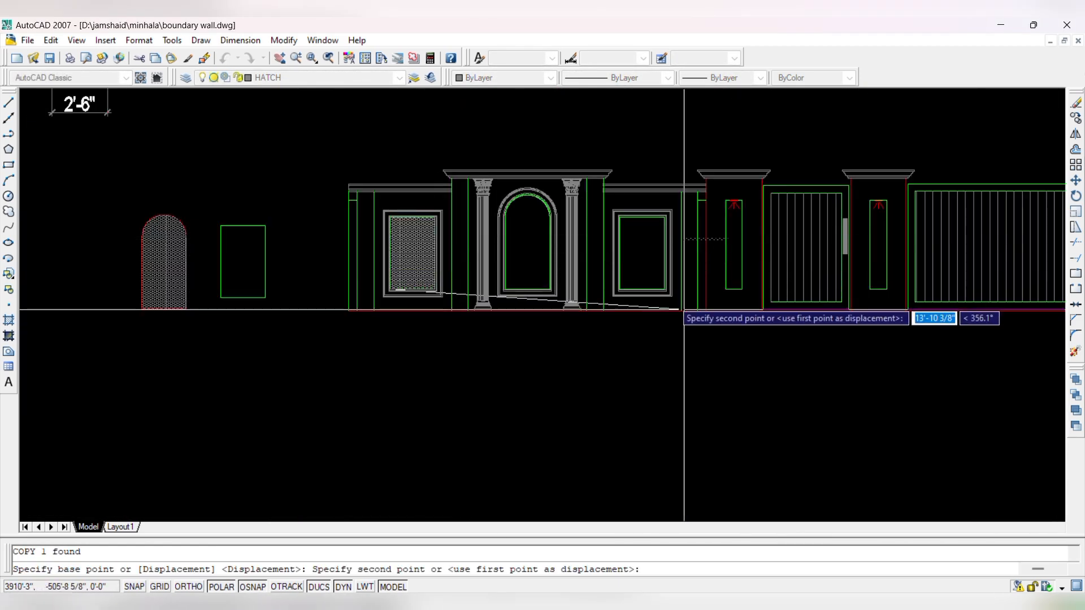
{"action": "scroll", "coordinate": [649, 305], "scroll_direction": "up", "scroll_amount": 4}
{"action": "scroll", "coordinate": [621, 328], "scroll_direction": "up", "scroll_amount": 2}
{"action": "left_click", "coordinate": [627, 368]}
{"action": "key", "text": "Escape"}
- Copy the honeycomb hatch from the separate arch into the central wall arch, aligning their lower-left corners
{"action": "scroll", "coordinate": [734, 376], "scroll_direction": "down", "scroll_amount": 5}
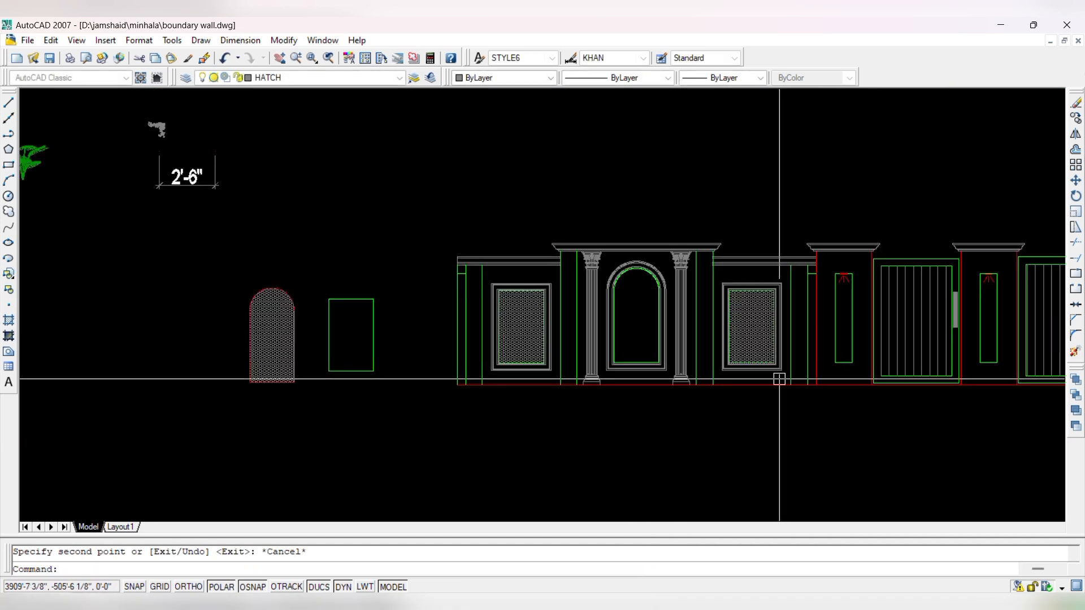
{"action": "left_click", "coordinate": [269, 326]}
{"action": "scroll", "coordinate": [271, 339], "scroll_direction": "up", "scroll_amount": 2}
{"action": "type", "text": "co"}
{"action": "key", "text": "Return"}
{"action": "scroll", "coordinate": [231, 399], "scroll_direction": "up", "scroll_amount": 6}
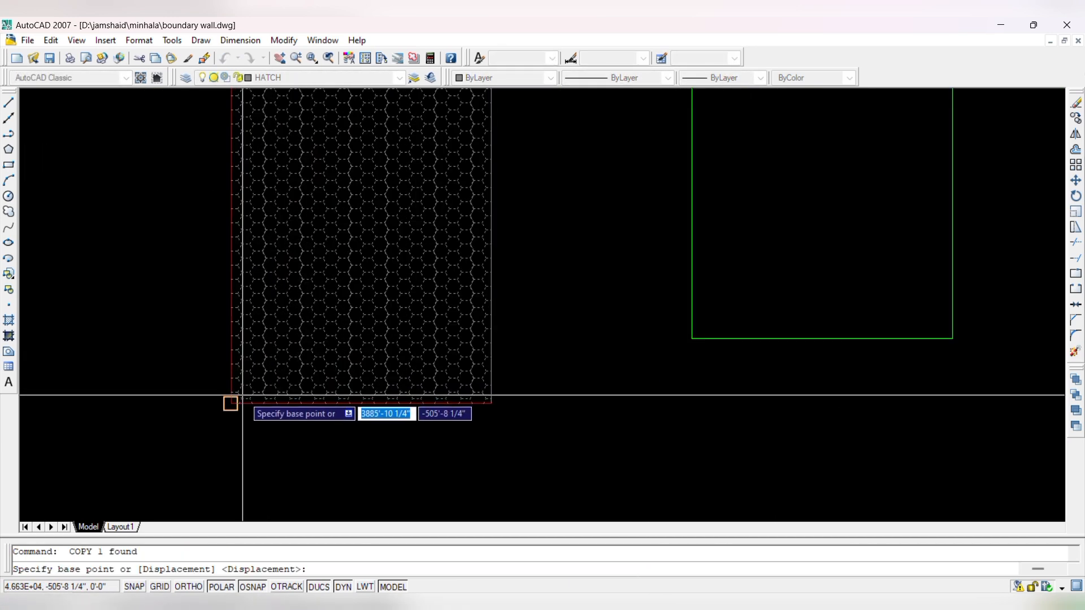
{"action": "left_click", "coordinate": [236, 402]}
{"action": "scroll", "coordinate": [236, 402], "scroll_direction": "down", "scroll_amount": 5}
{"action": "scroll", "coordinate": [537, 370], "scroll_direction": "up", "scroll_amount": 5}
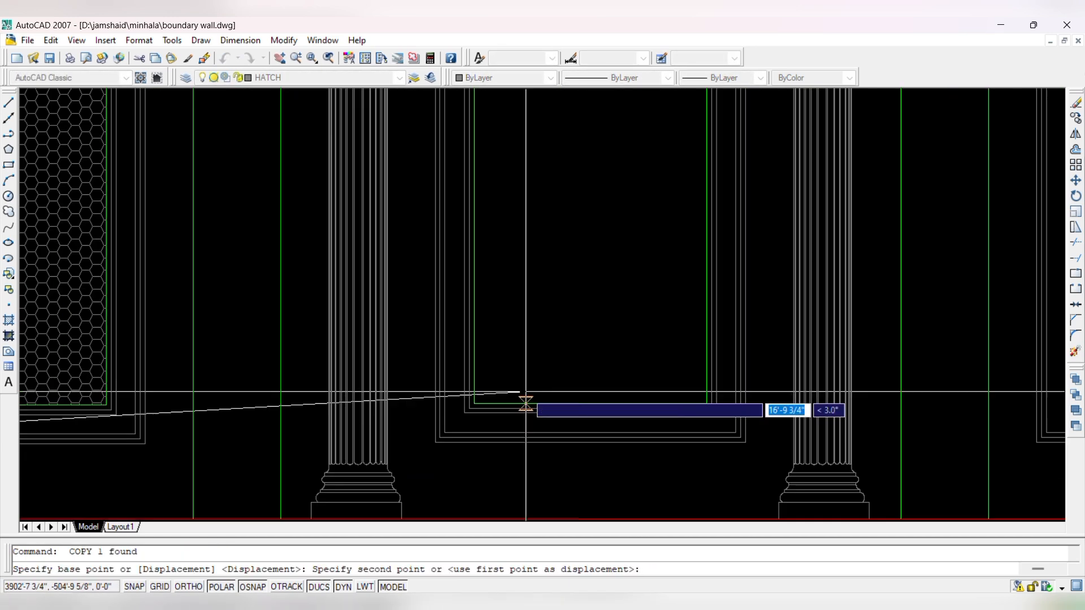
{"action": "left_click", "coordinate": [473, 404]}
{"action": "key", "text": "Escape"}
- Erase the separate hatched arch and the empty green rectangle beside the elevation
{"action": "scroll", "coordinate": [632, 402], "scroll_direction": "down", "scroll_amount": 5}
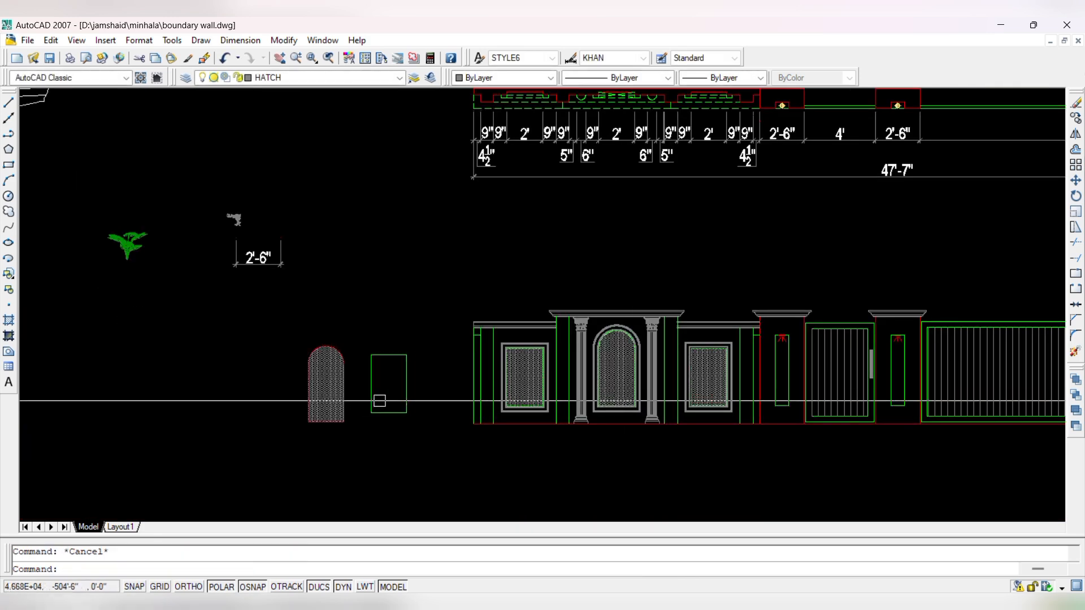
{"action": "left_click", "coordinate": [259, 450]}
{"action": "left_click", "coordinate": [436, 303]}
{"action": "type", "text": "e"}
{"action": "key", "text": "Return"}
- Examine the boundary wall elevation, including the hatched panels, columns, cornices and gates
{"action": "scroll", "coordinate": [641, 293], "scroll_direction": "up", "scroll_amount": 4}
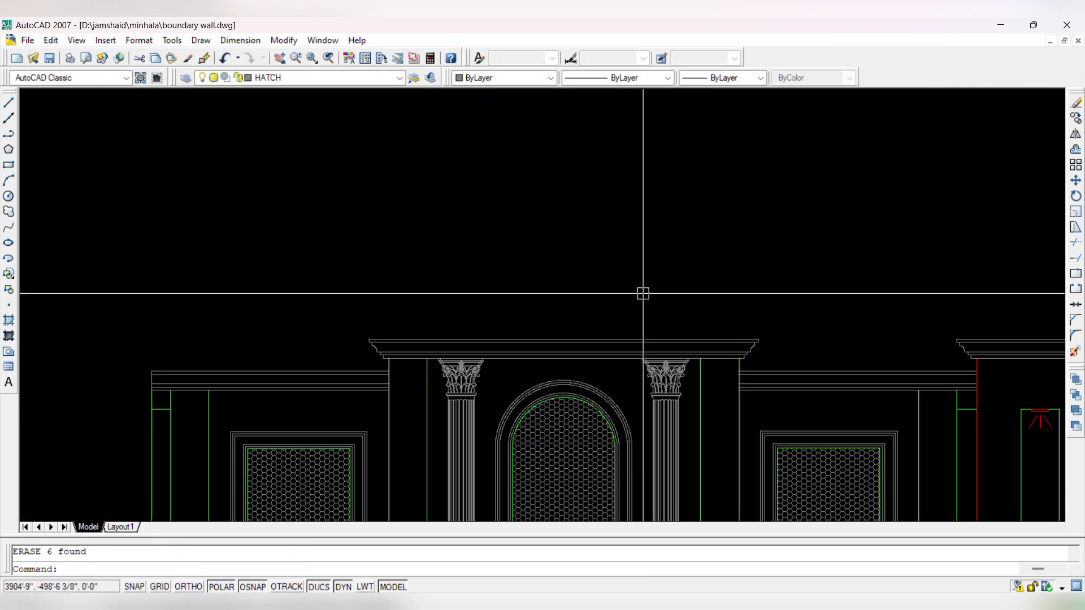
{"action": "scroll", "coordinate": [702, 322], "scroll_direction": "down", "scroll_amount": 3}
{"action": "scroll", "coordinate": [695, 351], "scroll_direction": "up", "scroll_amount": 4}
{"action": "scroll", "coordinate": [583, 322], "scroll_direction": "down", "scroll_amount": 5}
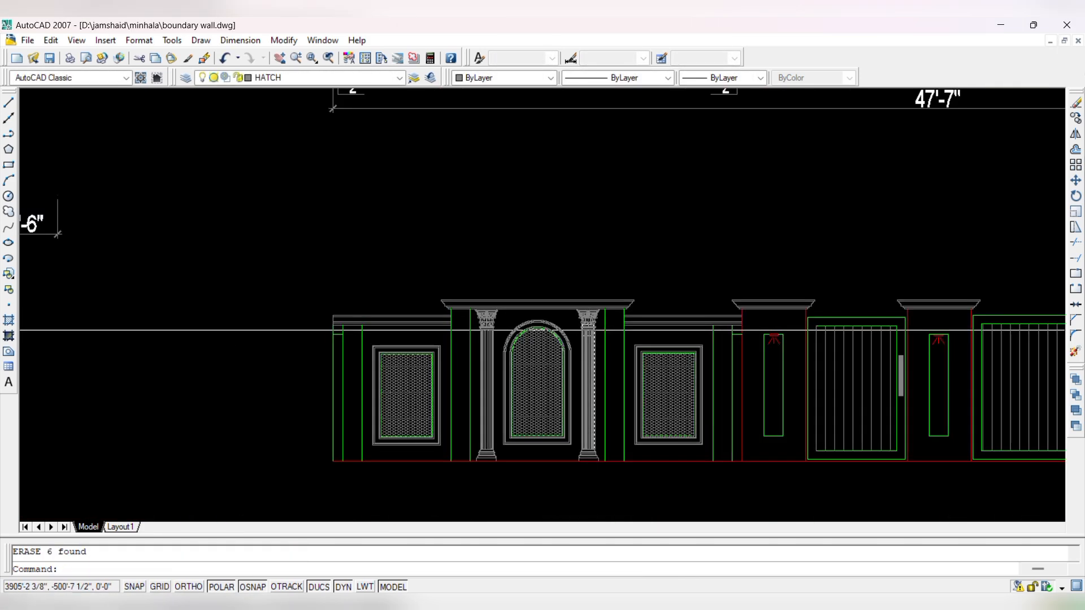
{"action": "scroll", "coordinate": [583, 322], "scroll_direction": "up", "scroll_amount": 6}
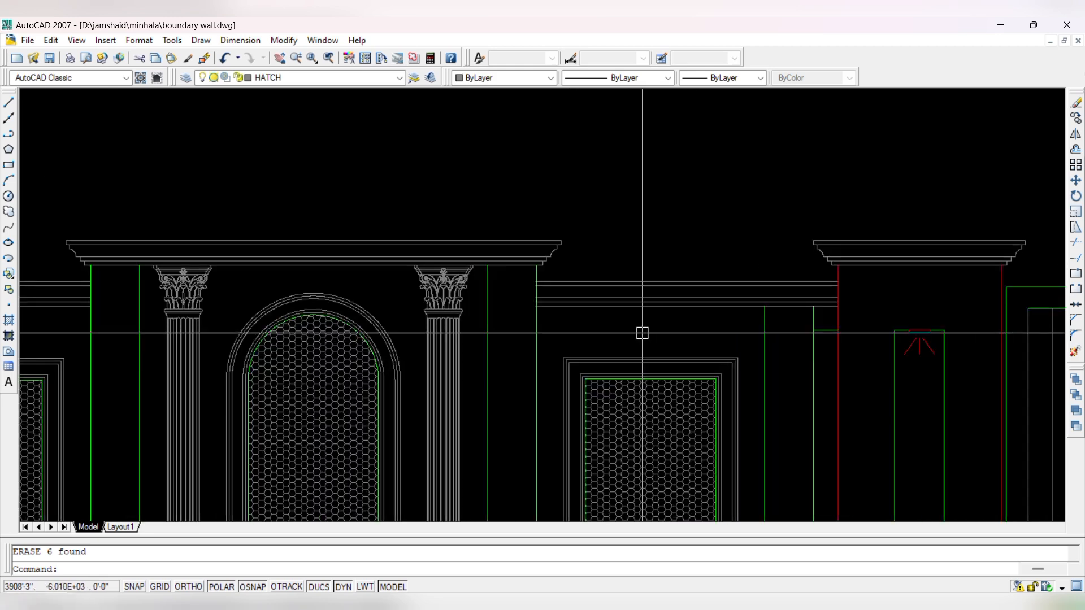
{"action": "scroll", "coordinate": [642, 332], "scroll_direction": "down", "scroll_amount": 3}
{"action": "scroll", "coordinate": [594, 374], "scroll_direction": "up", "scroll_amount": 1}
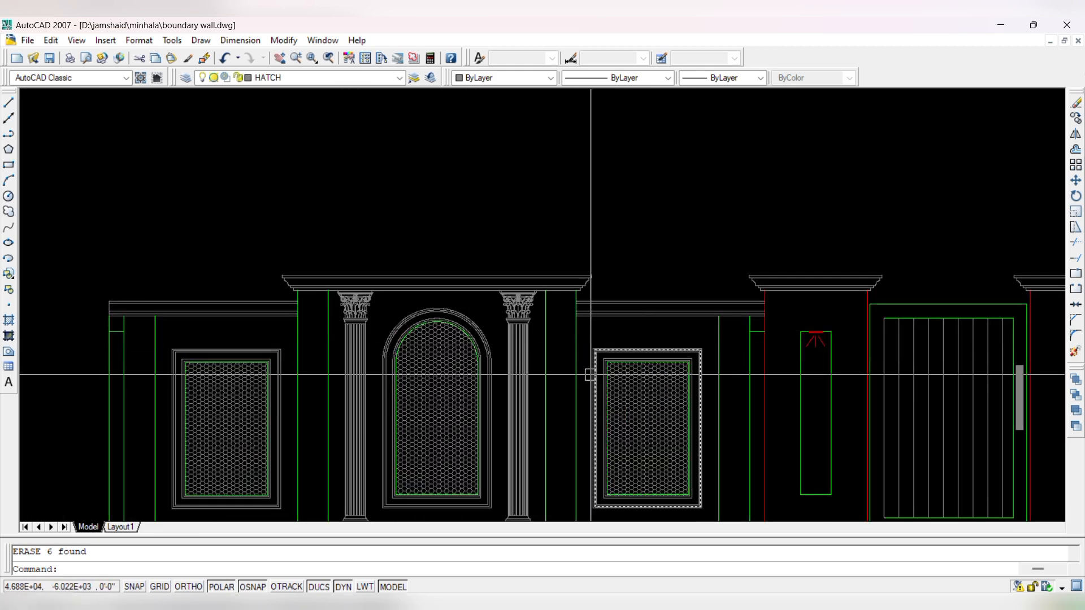
{"action": "scroll", "coordinate": [405, 213], "scroll_direction": "down", "scroll_amount": 2}
{"action": "scroll", "coordinate": [373, 297], "scroll_direction": "up", "scroll_amount": 3}
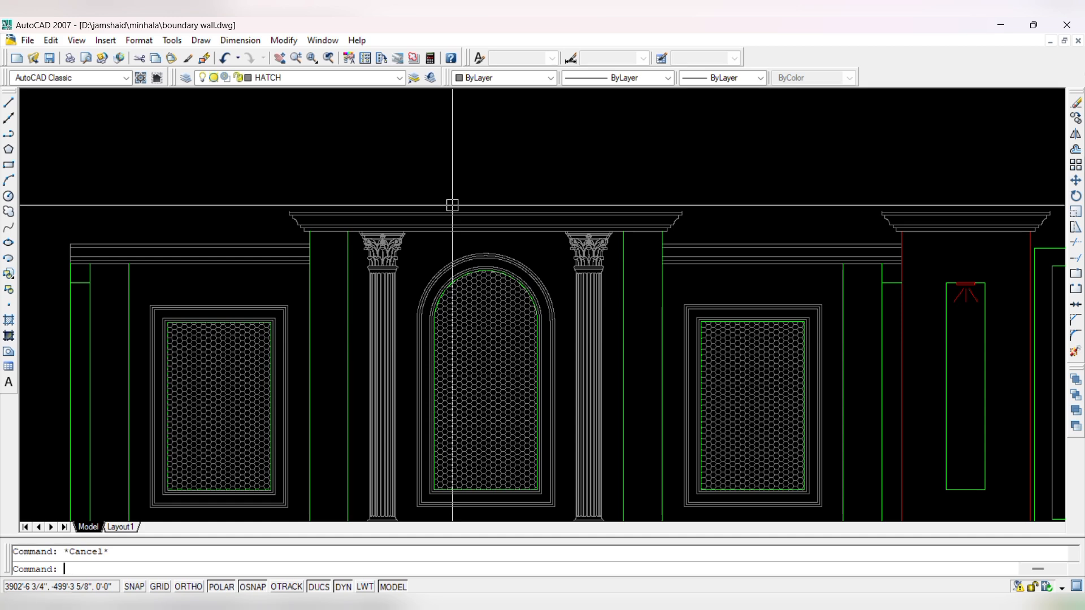
{"action": "scroll", "coordinate": [368, 249], "scroll_direction": "down", "scroll_amount": 3}
{"action": "scroll", "coordinate": [450, 175], "scroll_direction": "down", "scroll_amount": 1}
{"action": "scroll", "coordinate": [515, 224], "scroll_direction": "up", "scroll_amount": 2}
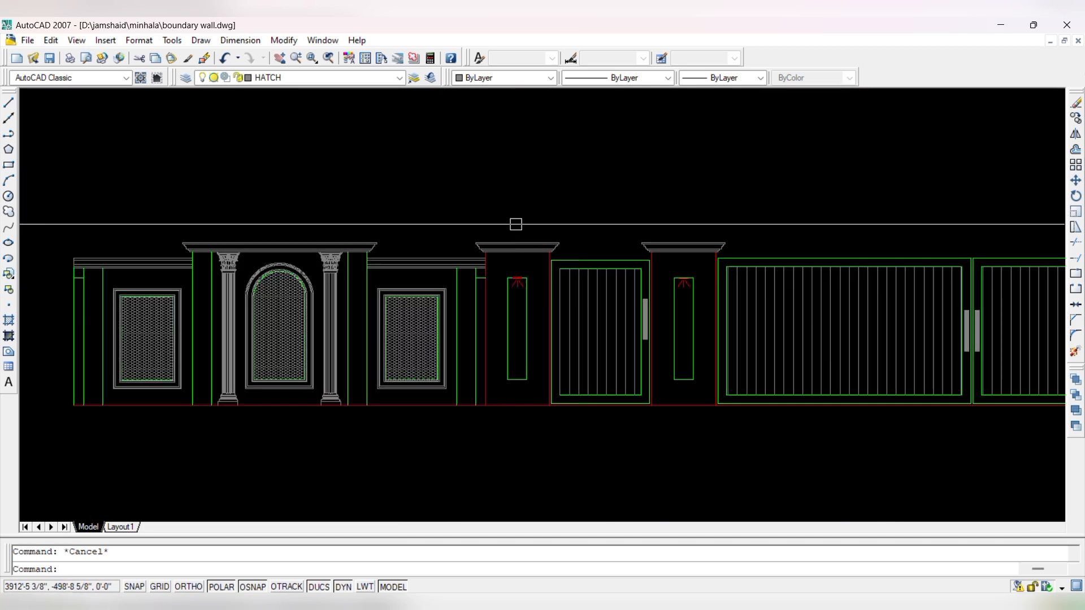
{"action": "scroll", "coordinate": [515, 224], "scroll_direction": "down", "scroll_amount": 1}
{"action": "scroll", "coordinate": [528, 235], "scroll_direction": "up", "scroll_amount": 2}
{"action": "scroll", "coordinate": [653, 308], "scroll_direction": "down", "scroll_amount": 4}
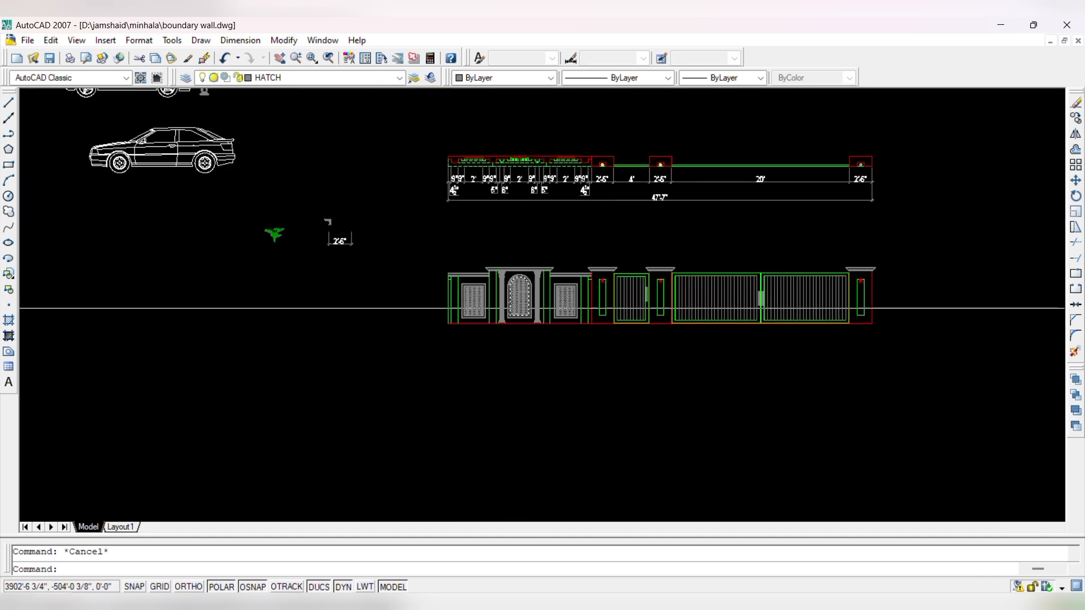
{"action": "scroll", "coordinate": [505, 288], "scroll_direction": "up", "scroll_amount": 5}
{"action": "scroll", "coordinate": [492, 293], "scroll_direction": "down", "scroll_amount": 4}
{"action": "scroll", "coordinate": [417, 360], "scroll_direction": "up", "scroll_amount": 1}
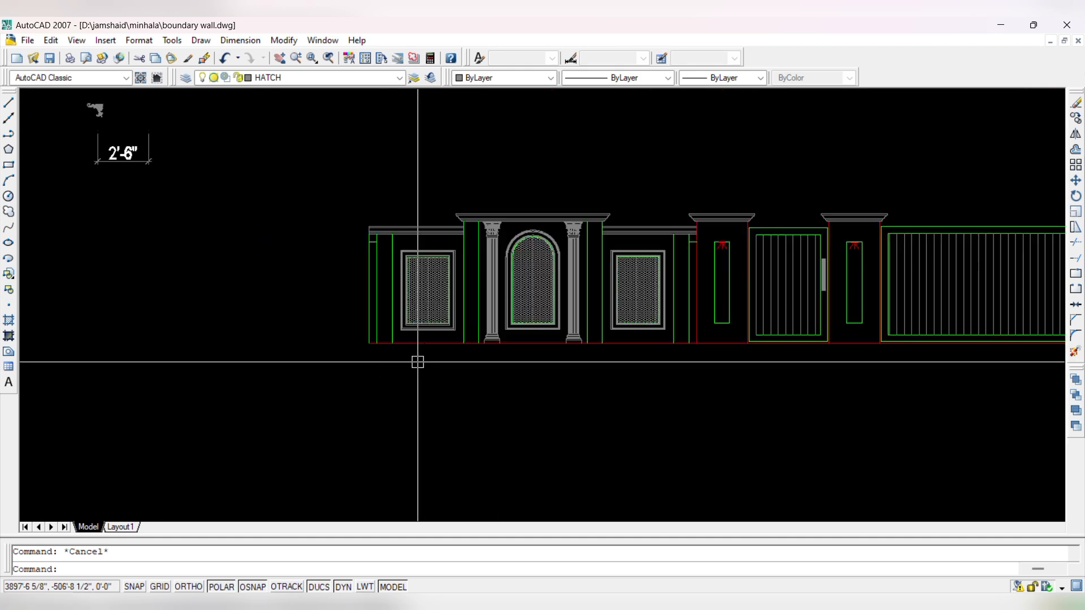
{"action": "scroll", "coordinate": [412, 329], "scroll_direction": "up", "scroll_amount": 2}
{"action": "scroll", "coordinate": [412, 329], "scroll_direction": "down", "scroll_amount": 3}
{"action": "scroll", "coordinate": [432, 354], "scroll_direction": "down", "scroll_amount": 2}
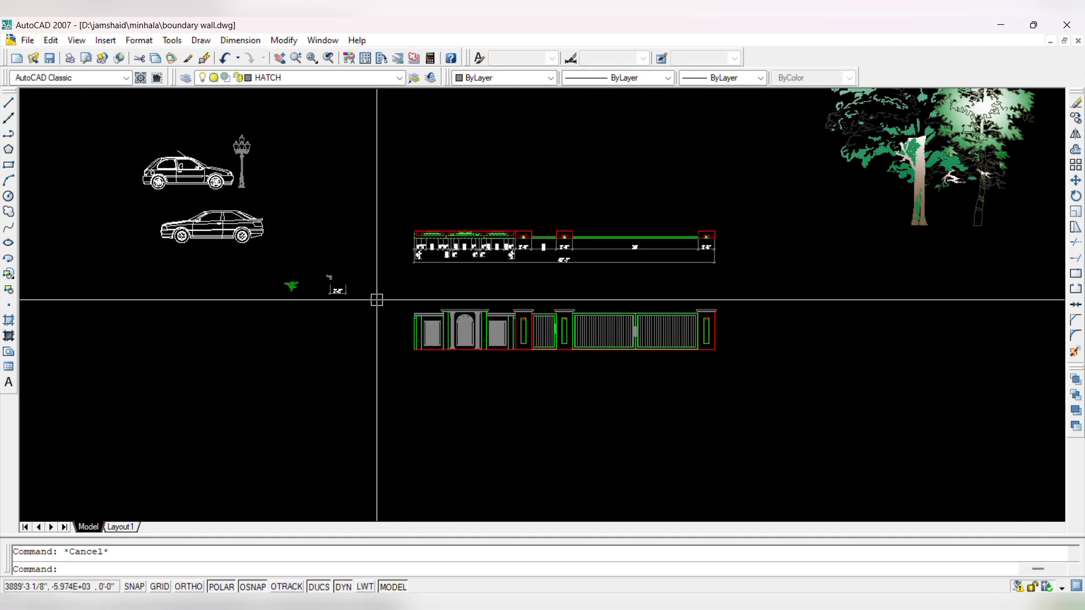
{"action": "scroll", "coordinate": [418, 289], "scroll_direction": "up", "scroll_amount": 2}
- Copy the ELEVATION, SCALE : NTS title with its hexagon tag from the reference drawing to just below the boundary wall elevation
{"action": "scroll", "coordinate": [492, 280], "scroll_direction": "down", "scroll_amount": 8}
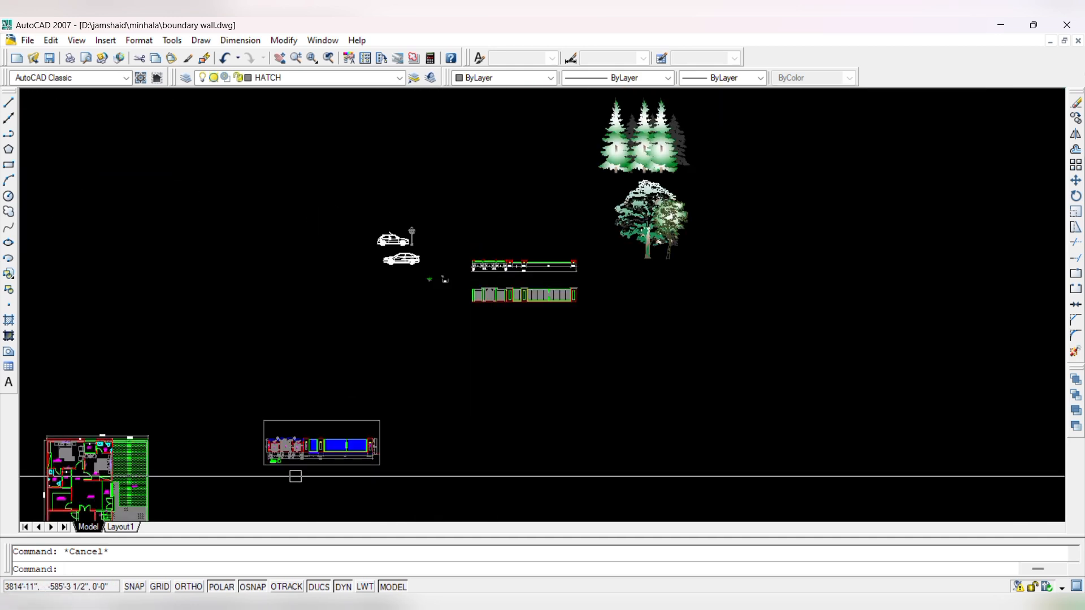
{"action": "scroll", "coordinate": [293, 474], "scroll_direction": "up", "scroll_amount": 10}
{"action": "scroll", "coordinate": [140, 407], "scroll_direction": "up", "scroll_amount": 4}
{"action": "scroll", "coordinate": [298, 393], "scroll_direction": "up", "scroll_amount": 4}
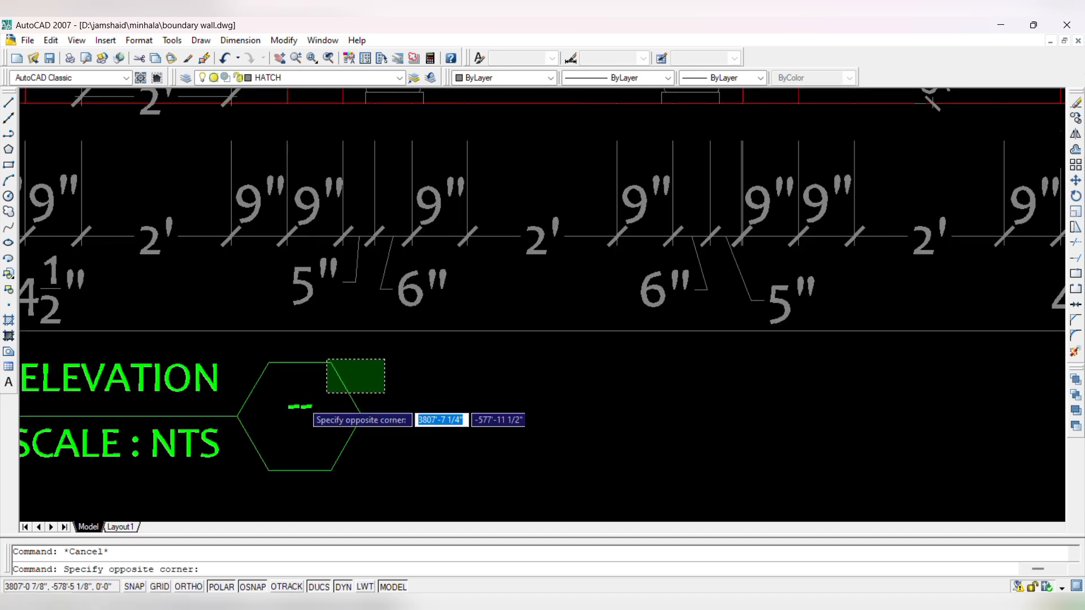
{"action": "left_click", "coordinate": [170, 468]}
{"action": "type", "text": "co"}
{"action": "key", "text": "space"}
{"action": "left_click", "coordinate": [179, 443]}
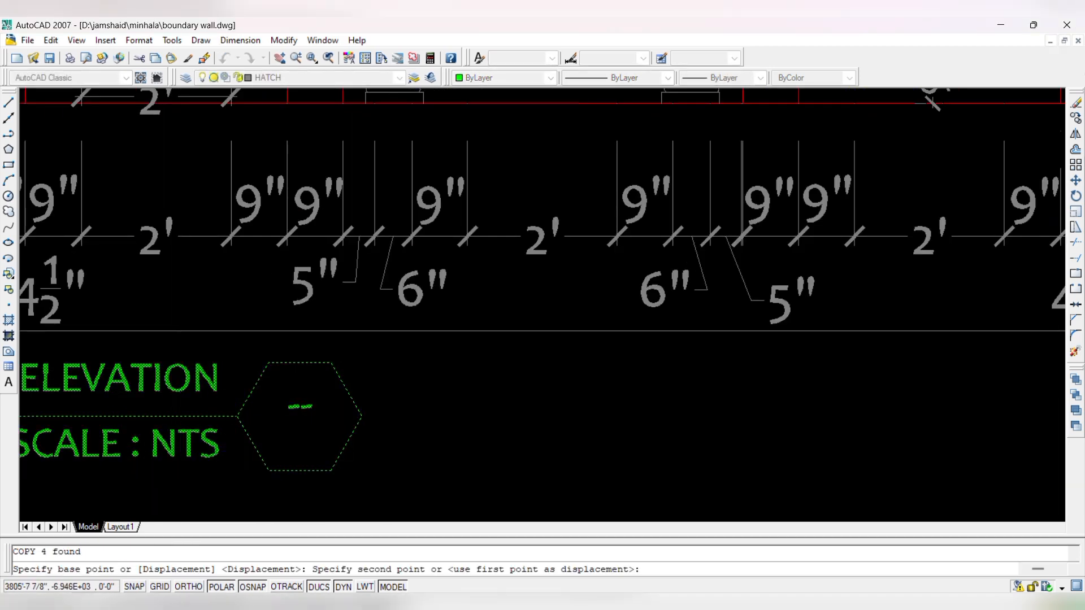
{"action": "scroll", "coordinate": [179, 390], "scroll_direction": "down", "scroll_amount": 14}
{"action": "scroll", "coordinate": [347, 239], "scroll_direction": "up", "scroll_amount": 12}
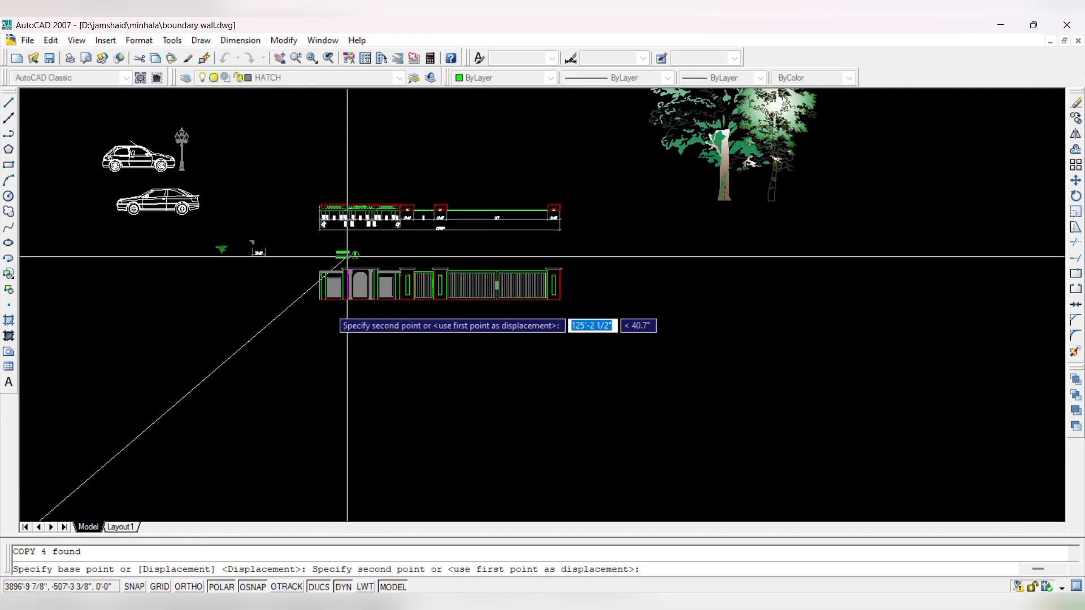
{"action": "left_click", "coordinate": [379, 311]}
{"action": "key", "text": "Escape"}
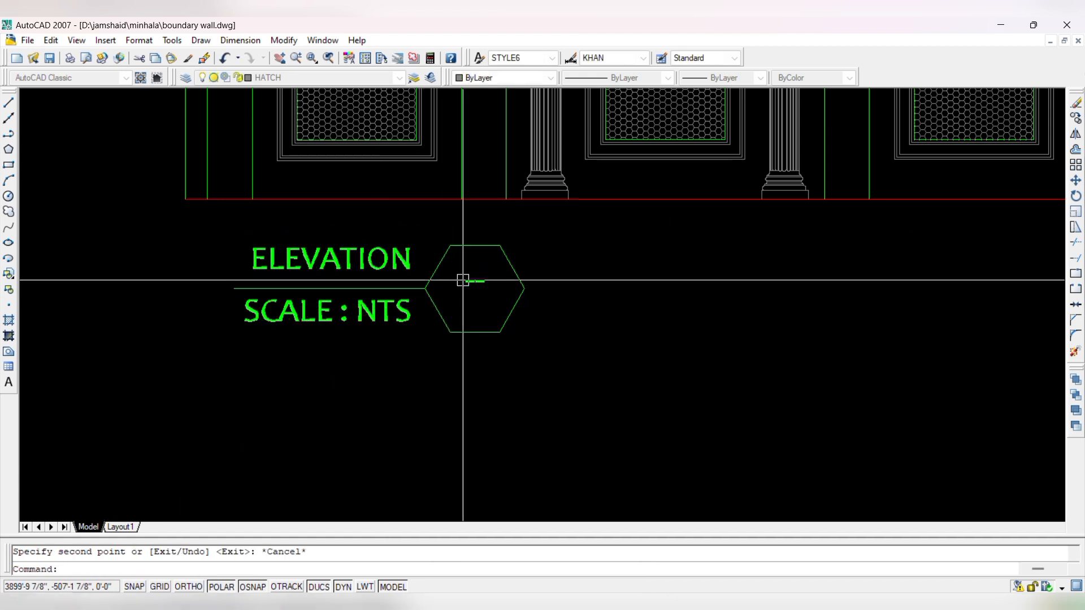
- Mirror the hexagon tag and title line about a vertical axis through the hexagon's vertex on the line, erasing the source objects
{"action": "left_click", "coordinate": [431, 348]}
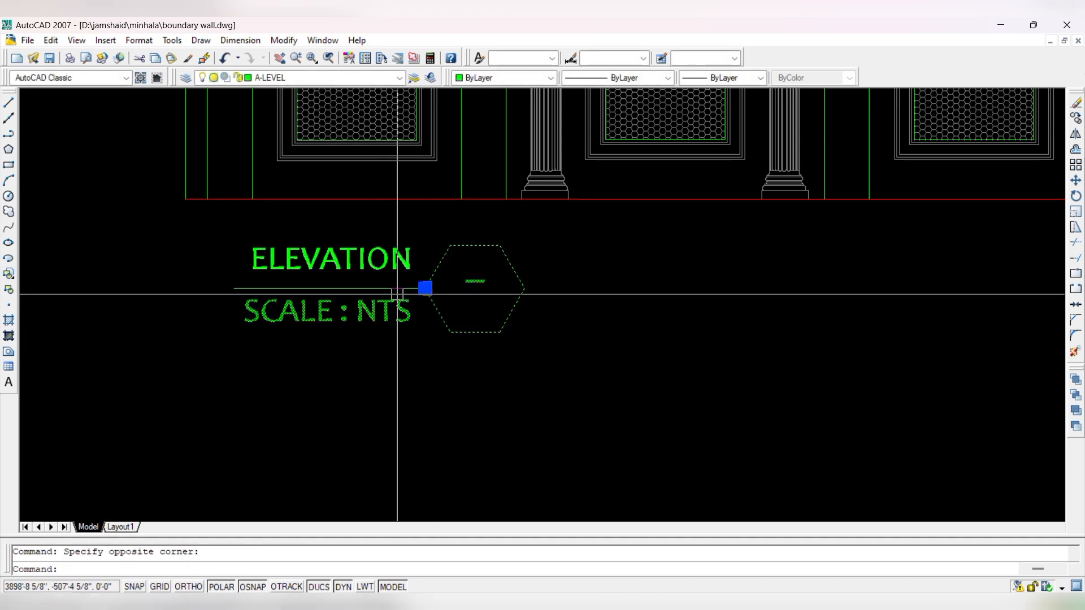
{"action": "left_click", "coordinate": [1075, 134]}
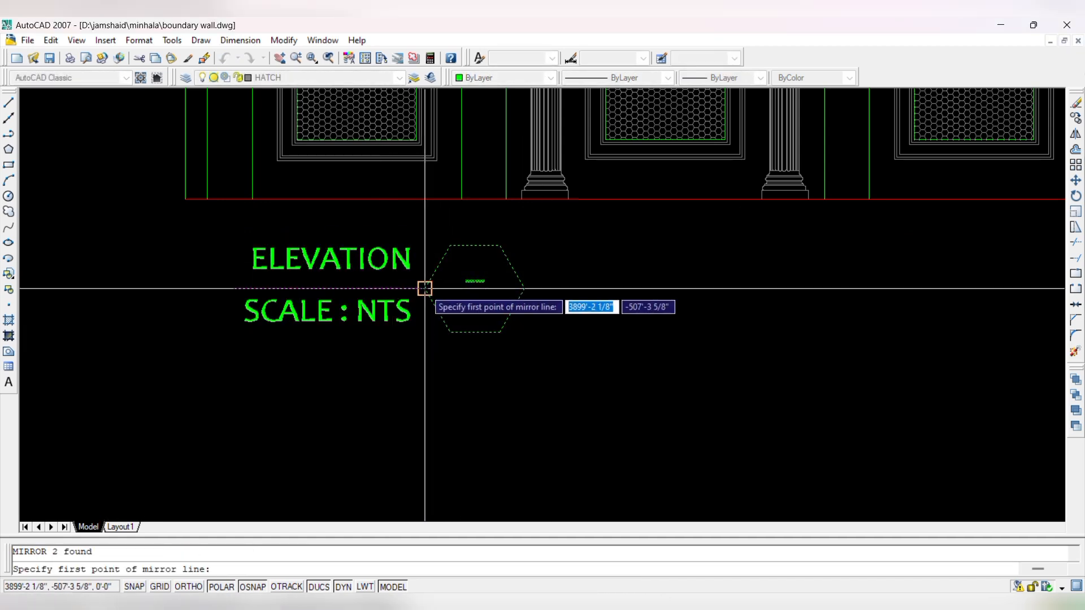
{"action": "left_click", "coordinate": [425, 288]}
{"action": "left_click", "coordinate": [421, 448]}
{"action": "type", "text": "Y"}
{"action": "key", "text": "Return"}
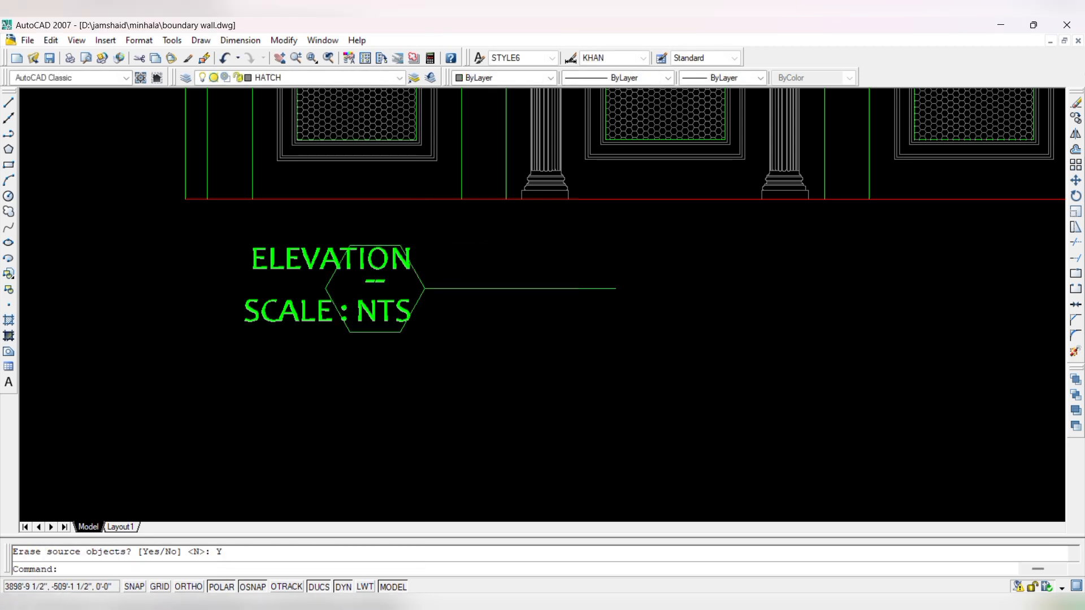
- Move the ELEVATION and SCALE : NTS texts beside the mirrored hexagon, one above and one below the title line
{"action": "scroll", "coordinate": [420, 291], "scroll_direction": "up", "scroll_amount": 3}
{"action": "left_click", "coordinate": [141, 336]}
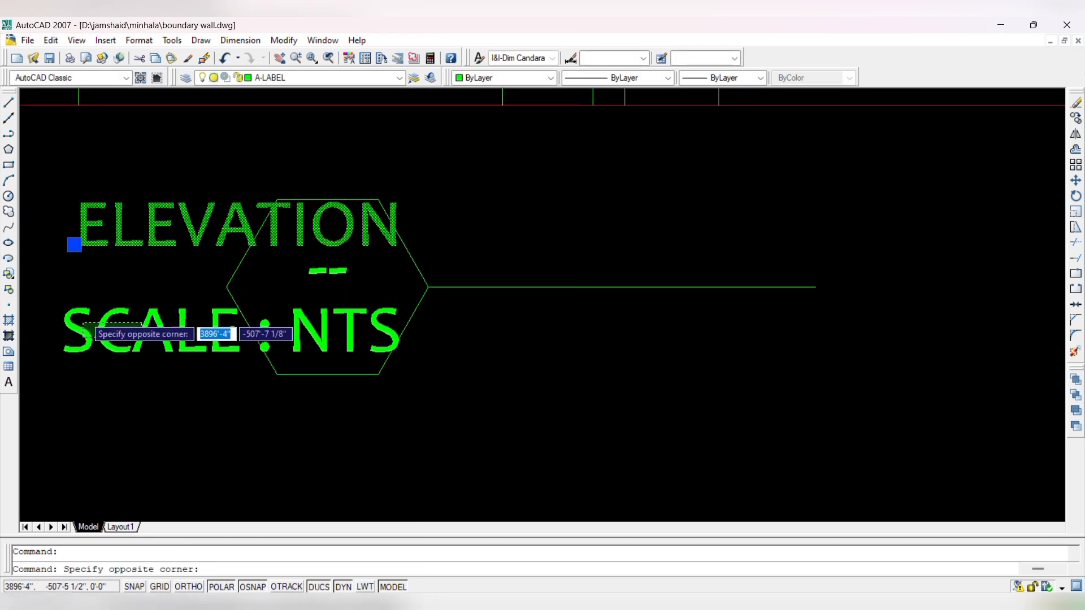
{"action": "left_click", "coordinate": [135, 364]}
{"action": "type", "text": "M"}
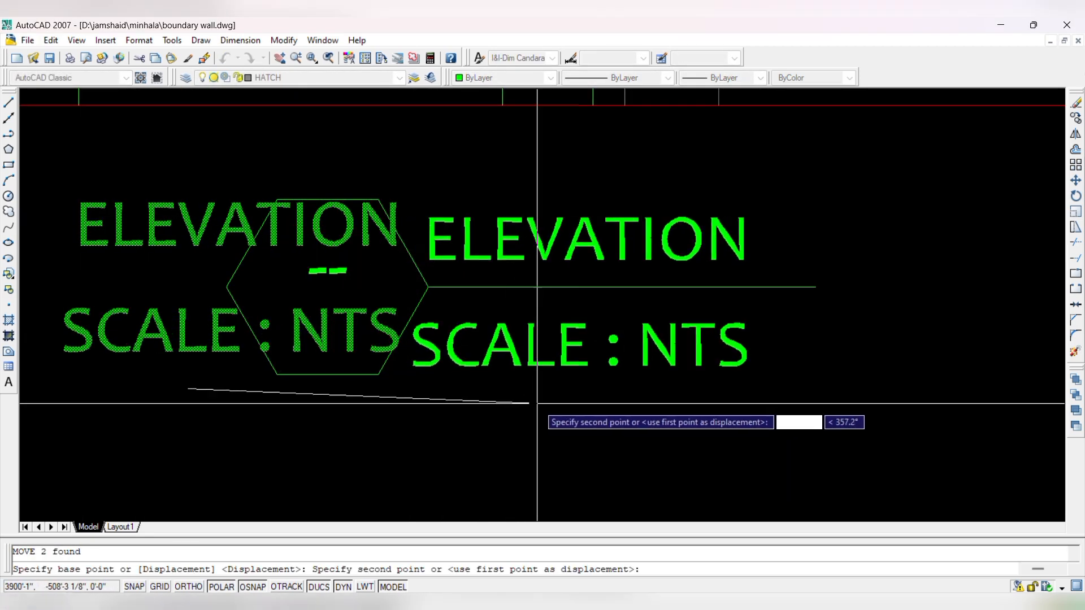
{"action": "left_click", "coordinate": [556, 408]}
{"action": "key", "text": "Escape"}
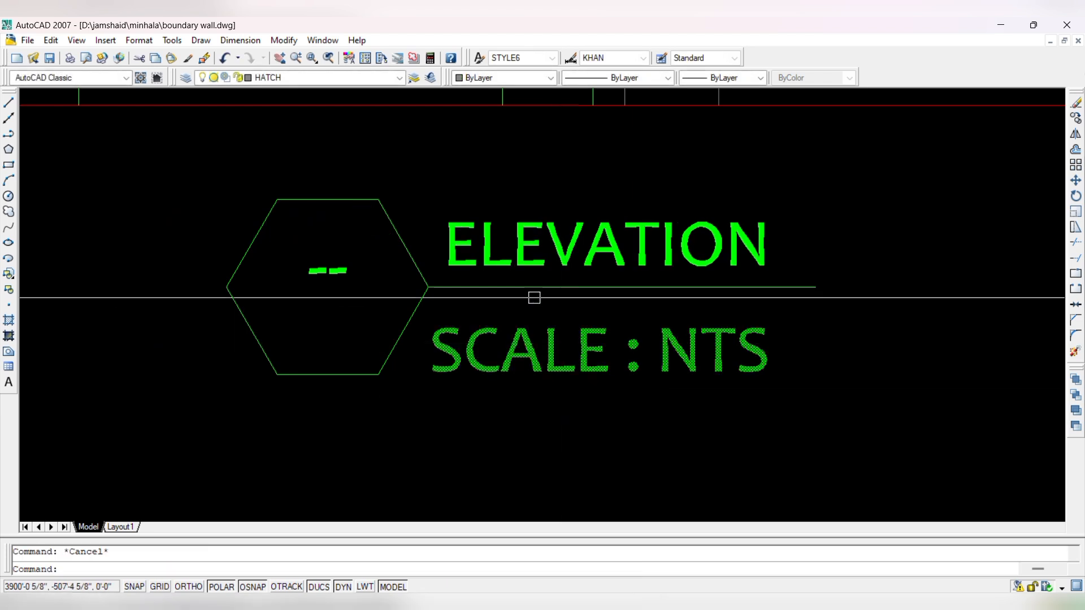
{"action": "double_click", "coordinate": [517, 246]}
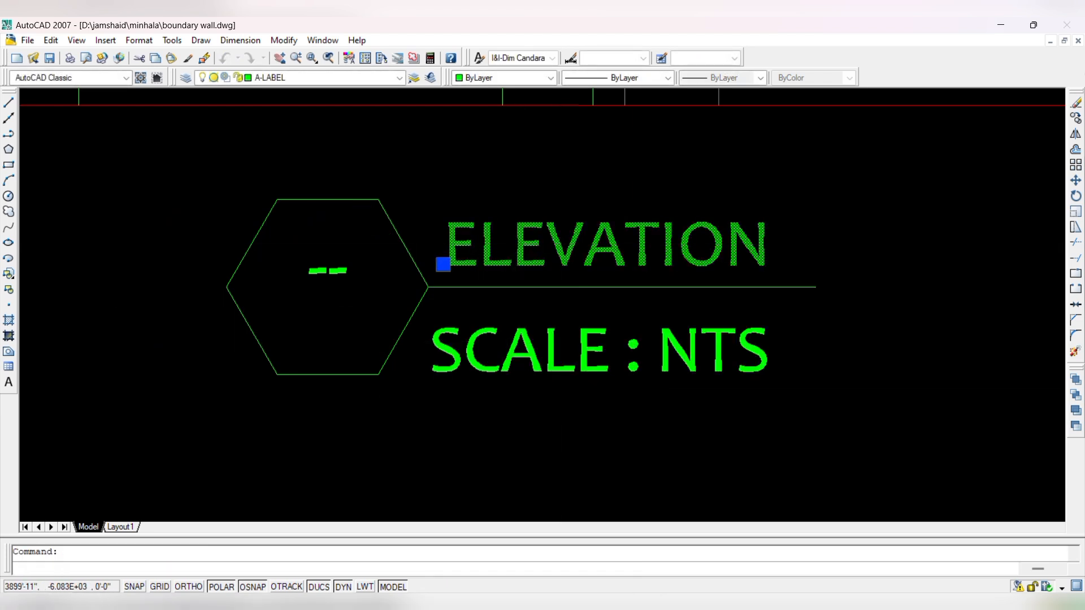
{"action": "left_click", "coordinate": [446, 253]}
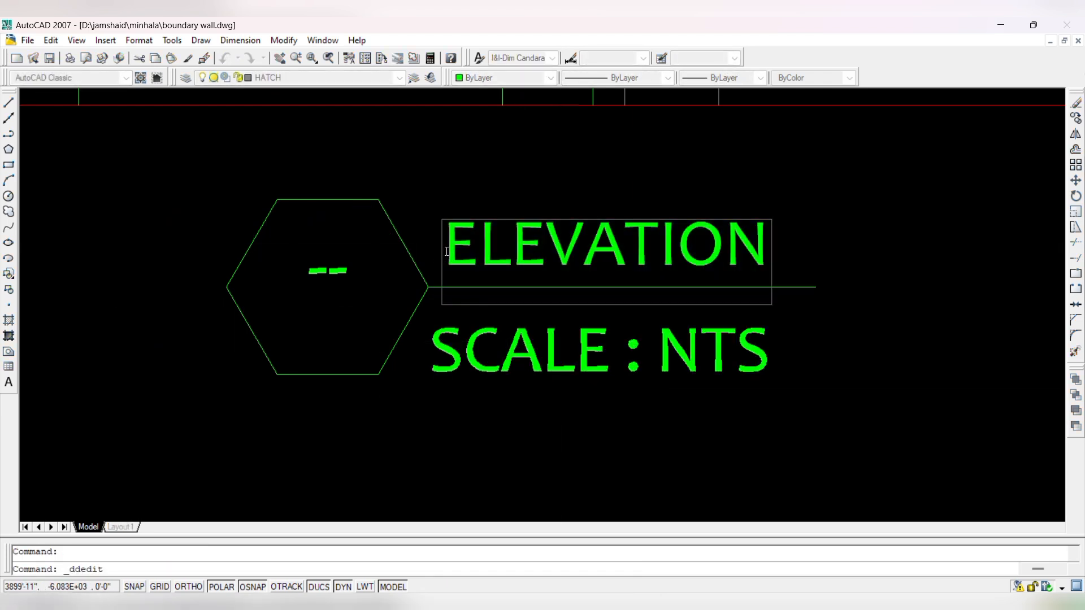
{"action": "type", "text": "BO"}
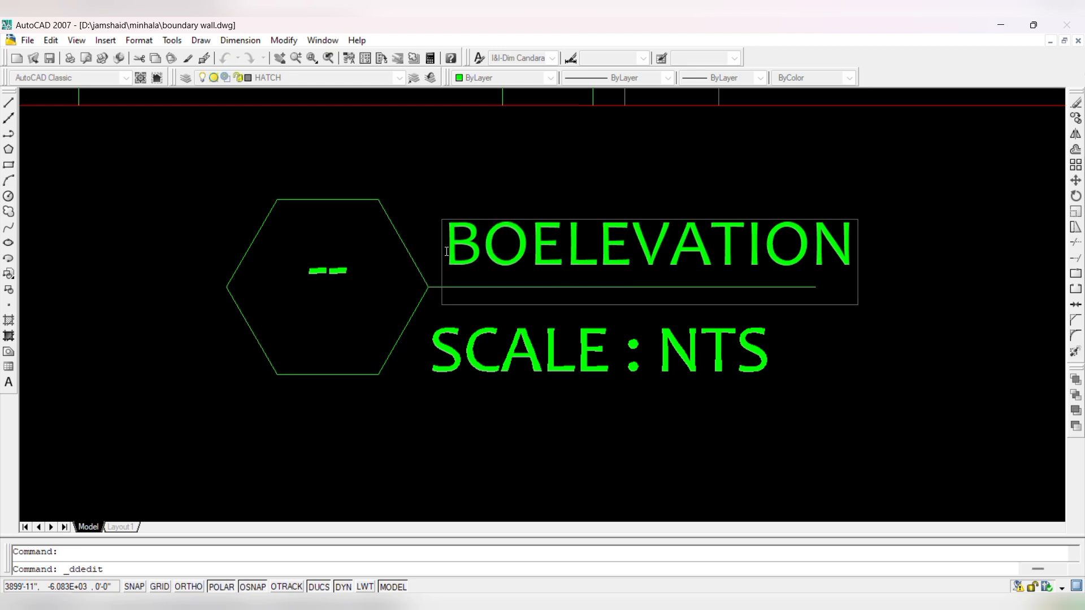
{"action": "type", "text": "UNDAR"}
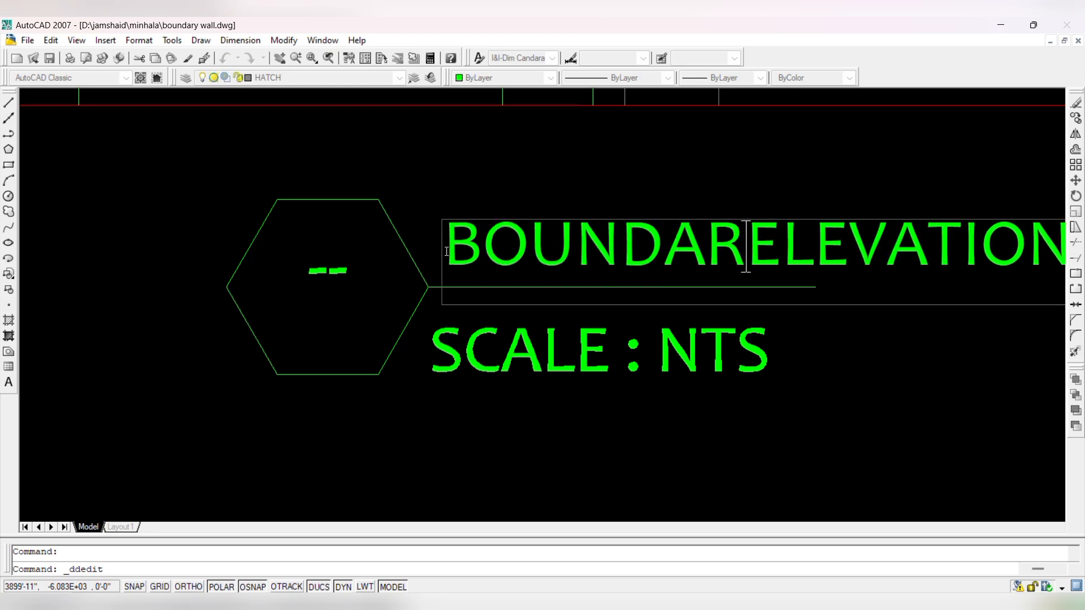
{"action": "type", "text": "Y WALL"}
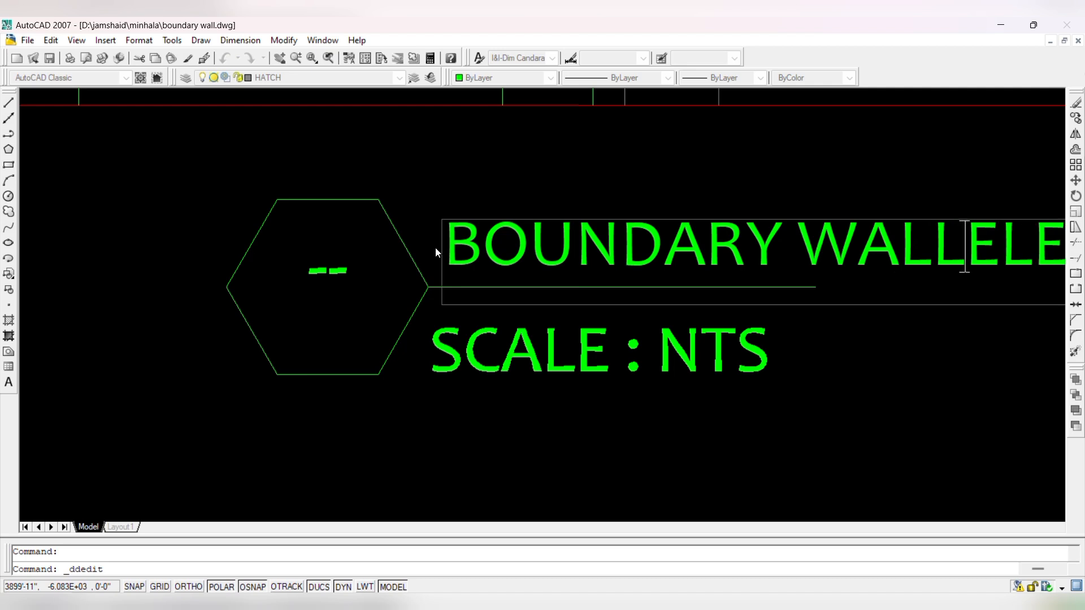
{"action": "scroll", "coordinate": [481, 313], "scroll_direction": "down", "scroll_amount": 5}
{"action": "scroll", "coordinate": [538, 317], "scroll_direction": "up", "scroll_amount": 3}
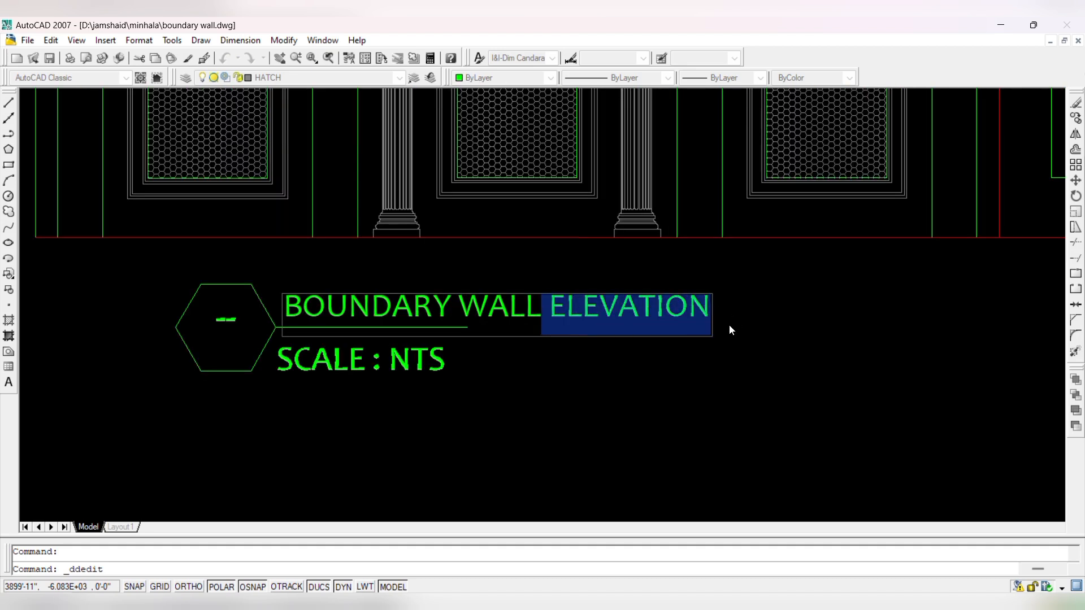
{"action": "key", "text": "Escape"}
{"action": "key", "text": "Escape"}
- Change the ELEVATION title text to BOUNDARY WALL ELEVATION
{"action": "left_click", "coordinate": [395, 311]}
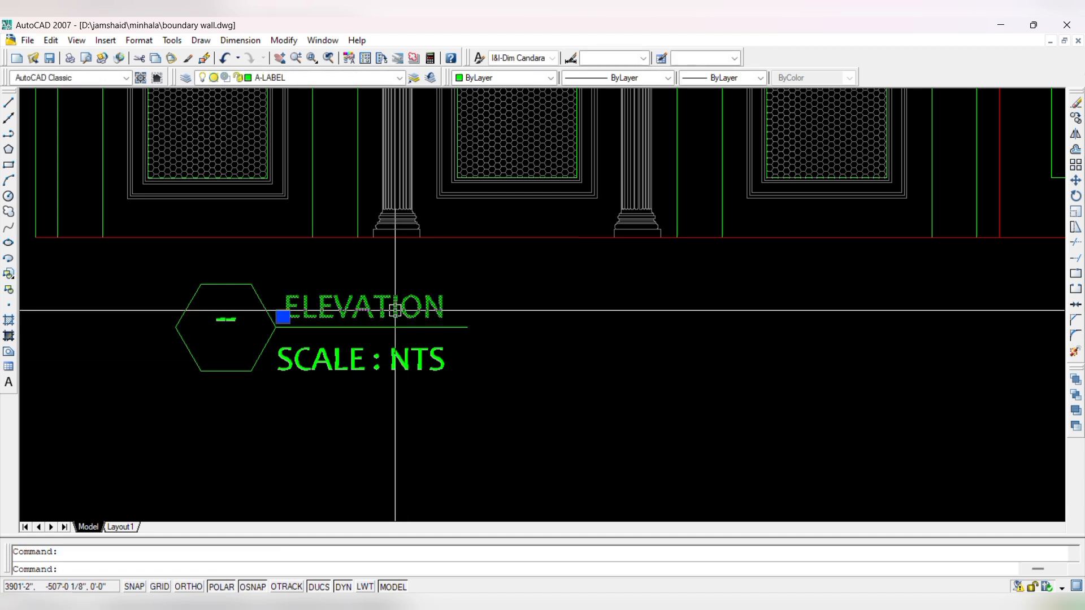
{"action": "double_click", "coordinate": [339, 311]}
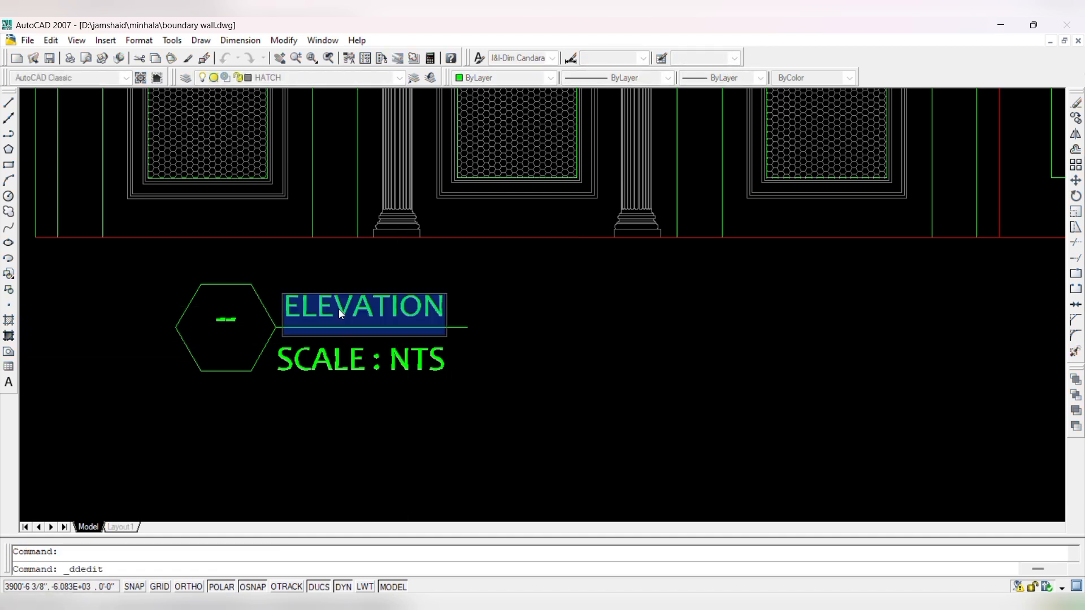
{"action": "key", "text": "Home"}
{"action": "type", "text": "BOUN"}
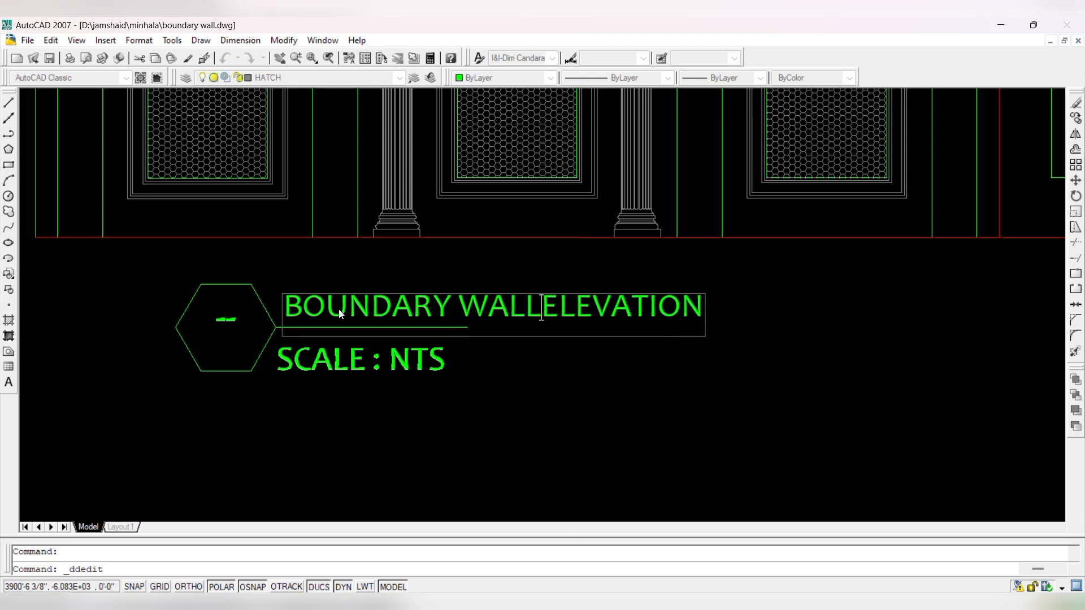
{"action": "key", "text": "Return"}
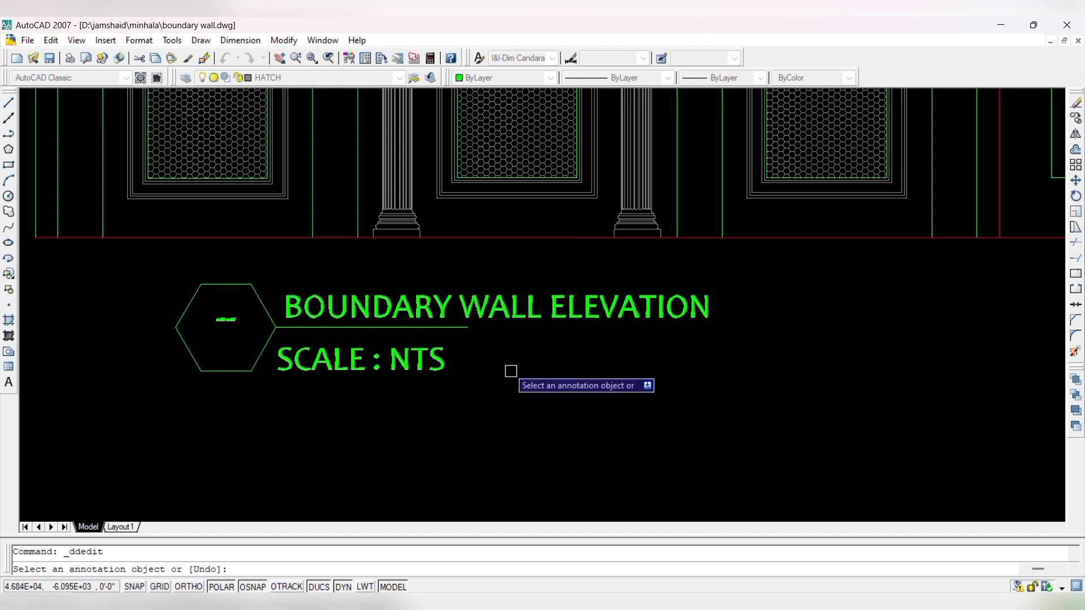
{"action": "key", "text": "Escape"}
- Stretch the free end of the title line horizontally to just past the end of the BOUNDARY WALL ELEVATION text
{"action": "scroll", "coordinate": [458, 317], "scroll_direction": "up", "scroll_amount": 2}
{"action": "left_click", "coordinate": [452, 333]}
{"action": "left_click", "coordinate": [473, 331]}
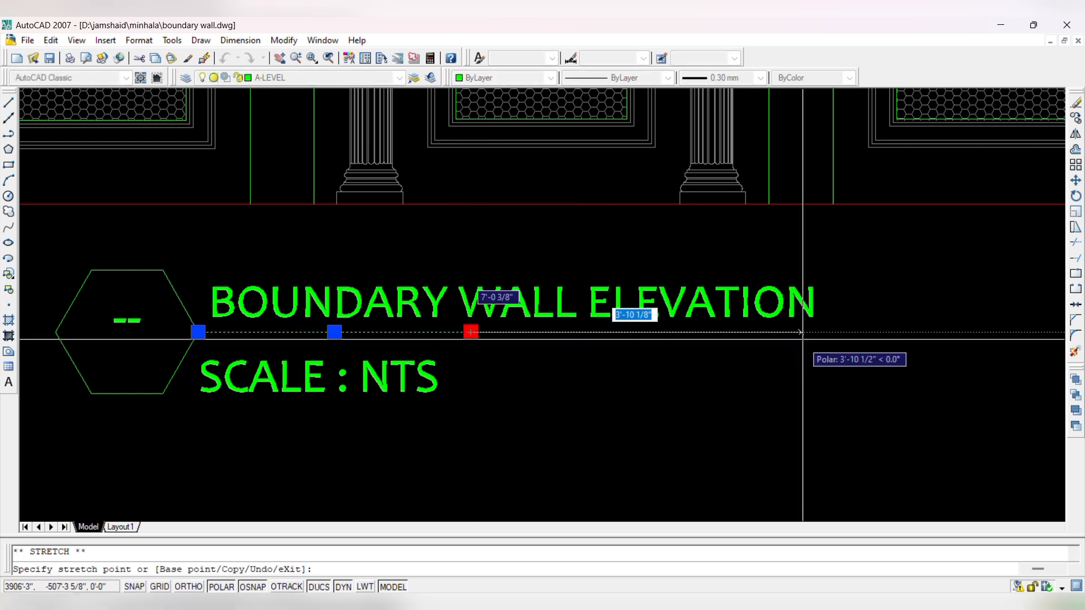
{"action": "left_click", "coordinate": [826, 332]}
{"action": "key", "text": "Escape"}
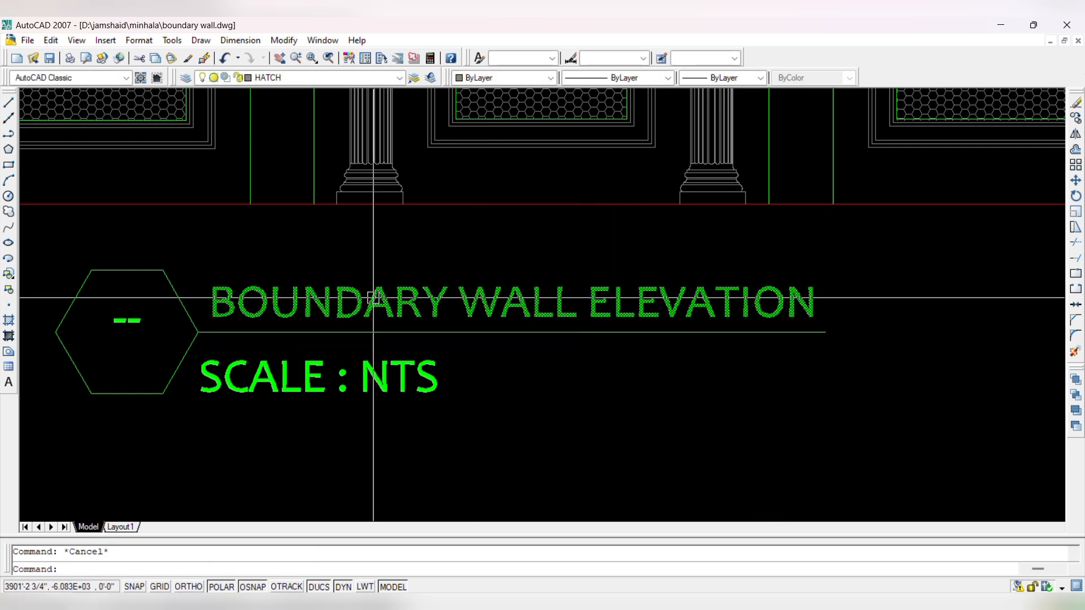
- Scale the BOUNDARY WALL ELEVATION text by a factor of 2
{"action": "scroll", "coordinate": [491, 379], "scroll_direction": "down", "scroll_amount": 8}
{"action": "scroll", "coordinate": [463, 364], "scroll_direction": "up", "scroll_amount": 4}
{"action": "scroll", "coordinate": [472, 343], "scroll_direction": "up", "scroll_amount": 4}
{"action": "left_click", "coordinate": [472, 346]}
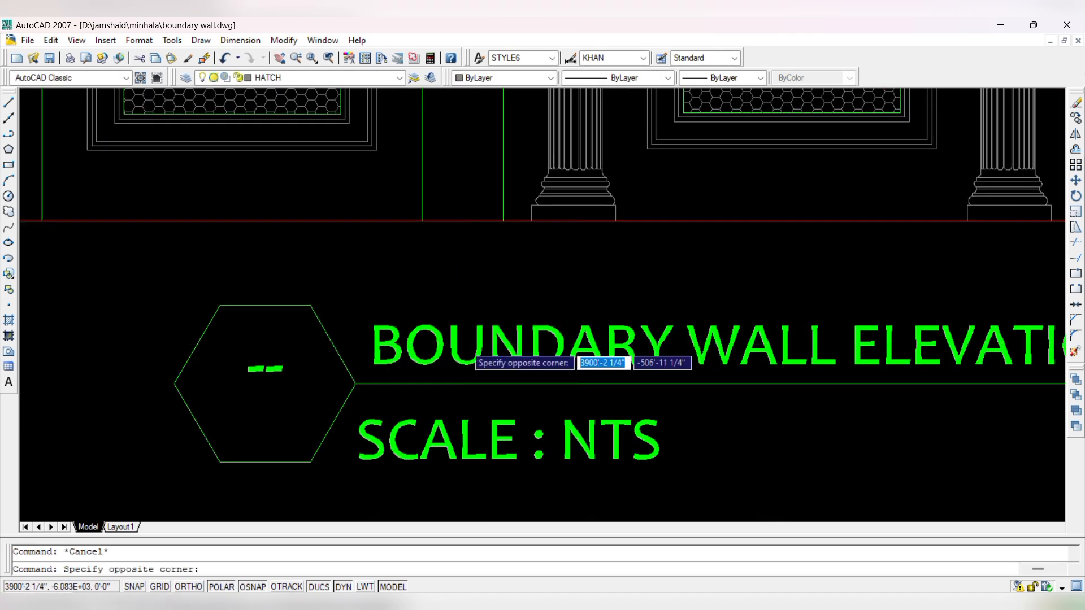
{"action": "left_click", "coordinate": [432, 313]}
{"action": "type", "text": "sc"}
{"action": "key", "text": "Return"}
{"action": "left_click", "coordinate": [418, 334]}
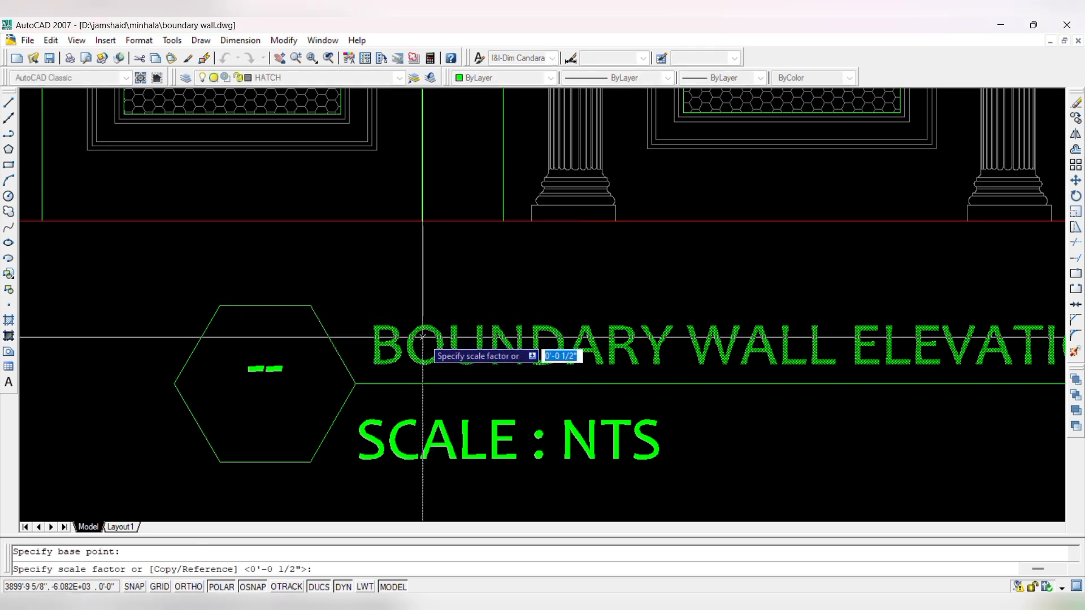
{"action": "type", "text": "2"}
{"action": "key", "text": "Return"}
{"action": "scroll", "coordinate": [475, 331], "scroll_direction": "down", "scroll_amount": 5}
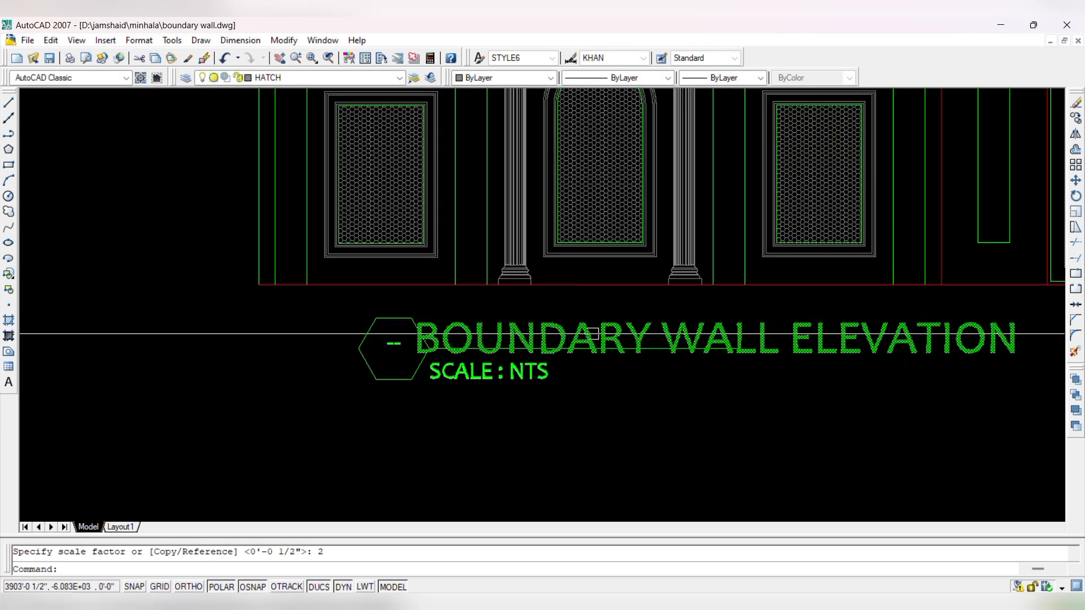
- Move the enlarged BOUNDARY WALL ELEVATION text up above the title line and slightly right, clear of the hexagon
{"action": "scroll", "coordinate": [593, 333], "scroll_direction": "up", "scroll_amount": 2}
{"action": "left_click", "coordinate": [574, 326]}
{"action": "type", "text": "m"}
{"action": "key", "text": "Return"}
{"action": "left_click", "coordinate": [601, 428]}
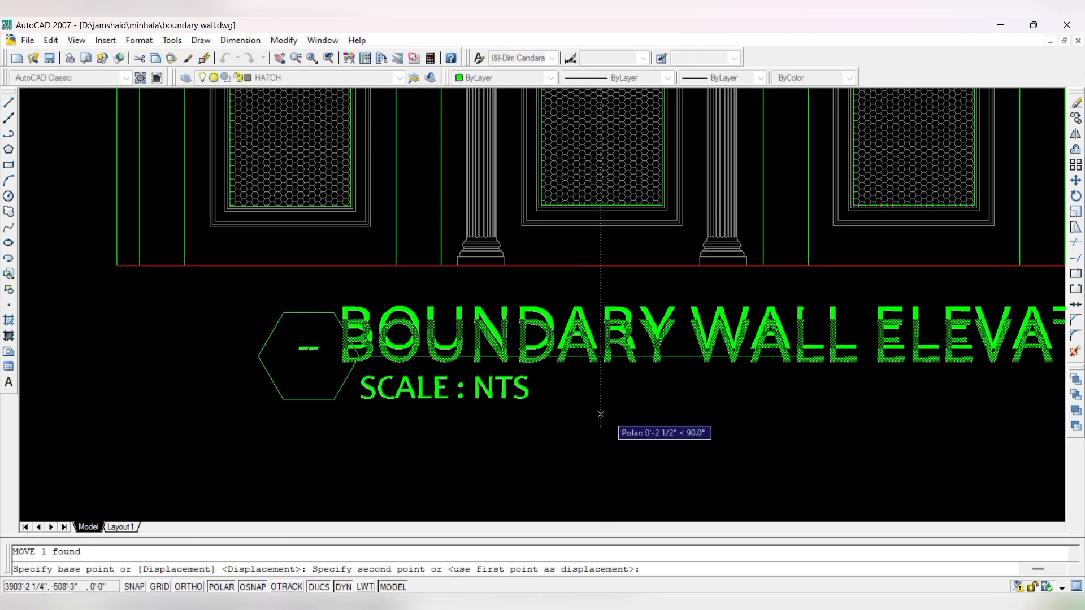
{"action": "left_click", "coordinate": [601, 411]}
{"action": "left_click", "coordinate": [527, 331]}
{"action": "key", "text": "Return"}
{"action": "left_click", "coordinate": [580, 429]}
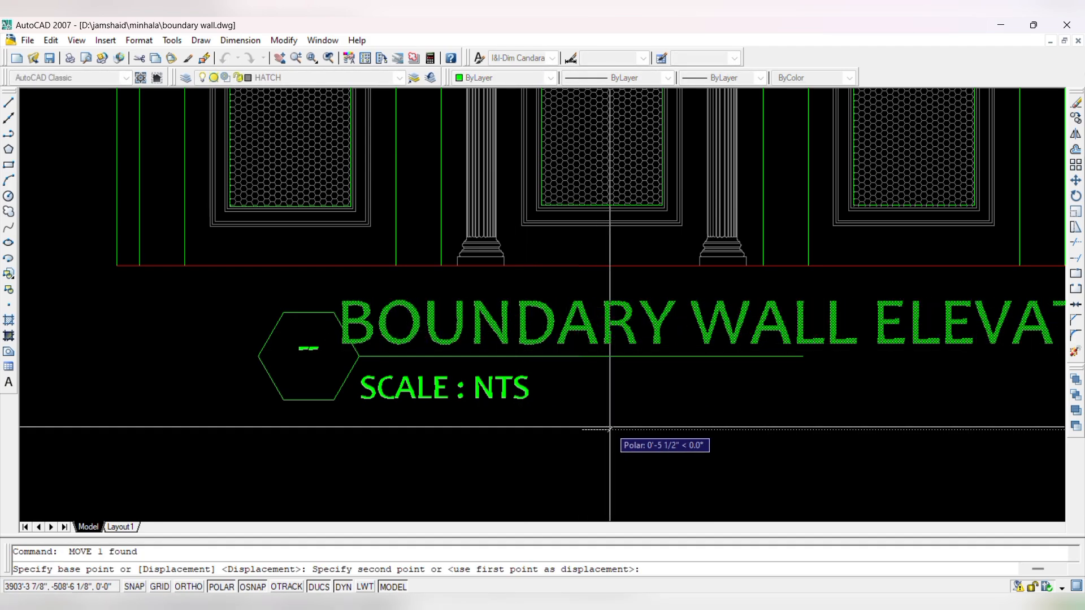
{"action": "left_click", "coordinate": [609, 429]}
- Stretch the title line horizontally so it underlines the full enlarged BOUNDARY WALL ELEVATION text
{"action": "scroll", "coordinate": [491, 387], "scroll_direction": "down", "scroll_amount": 5}
{"action": "scroll", "coordinate": [622, 362], "scroll_direction": "up", "scroll_amount": 5}
{"action": "left_click", "coordinate": [560, 418]}
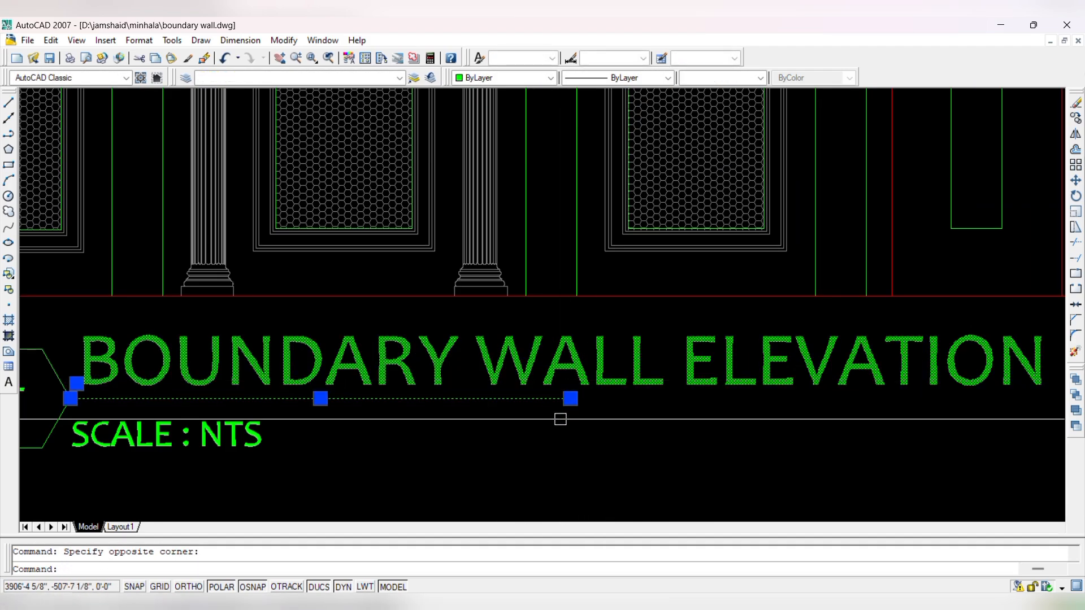
{"action": "type", "text": "m"}
{"action": "key", "text": "Return"}
{"action": "left_click", "coordinate": [555, 442]}
{"action": "scroll", "coordinate": [678, 468], "scroll_direction": "down", "scroll_amount": 5}
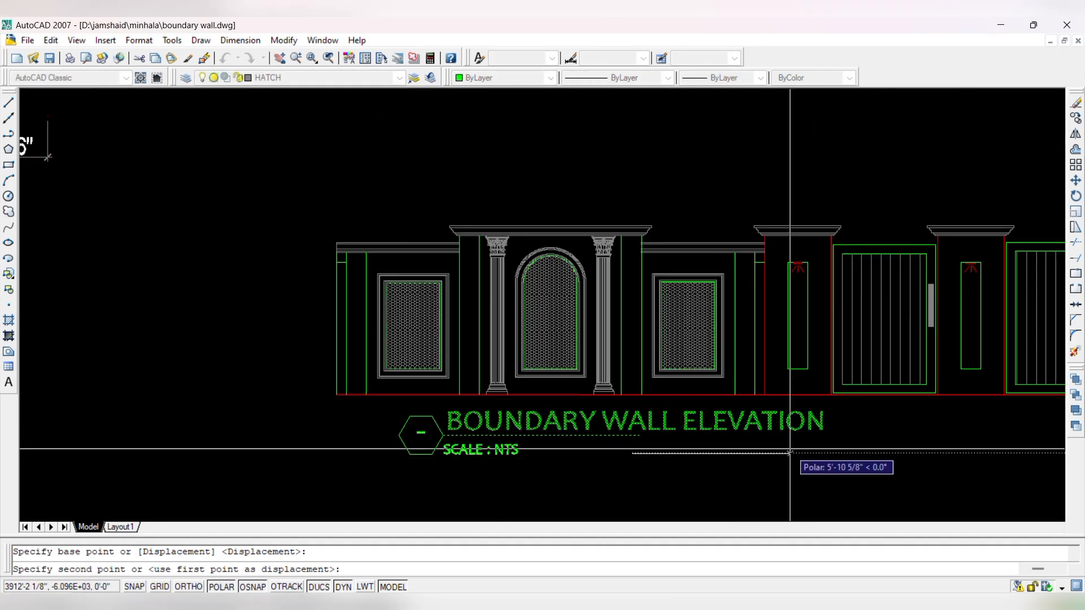
{"action": "scroll", "coordinate": [814, 449], "scroll_direction": "up", "scroll_amount": 6}
{"action": "left_click", "coordinate": [858, 459]}
{"action": "key", "text": "Escape"}
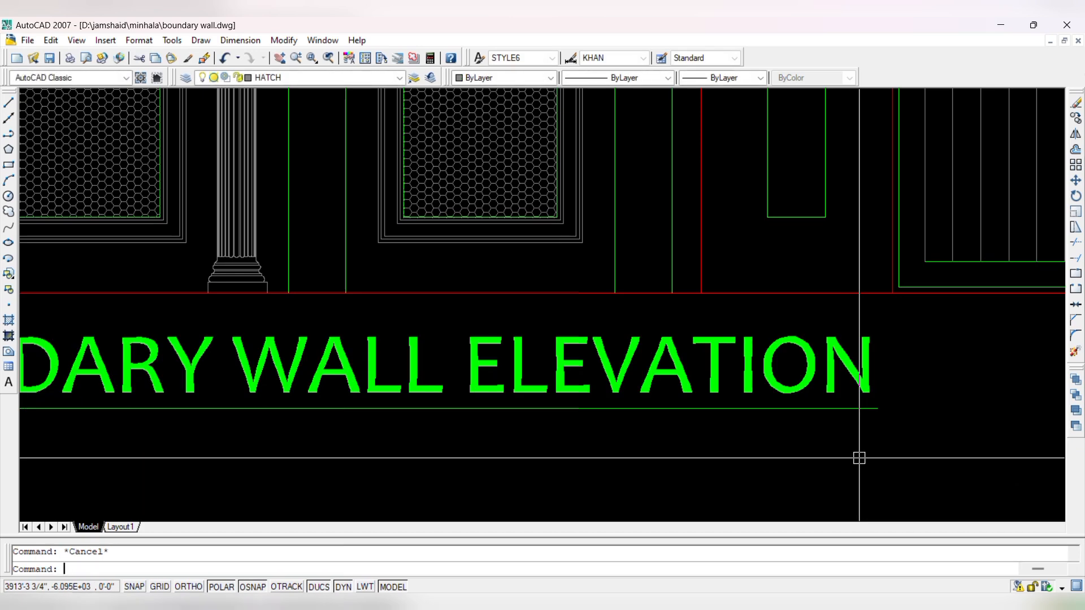
- Match the properties of the SCALE : NTS text to the BOUNDARY WALL ELEVATION text
{"action": "type", "text": "ma"}
{"action": "key", "text": "Return"}
{"action": "left_click", "coordinate": [828, 370]}
{"action": "scroll", "coordinate": [717, 375], "scroll_direction": "down", "scroll_amount": 3}
{"action": "scroll", "coordinate": [513, 409], "scroll_direction": "up", "scroll_amount": 5}
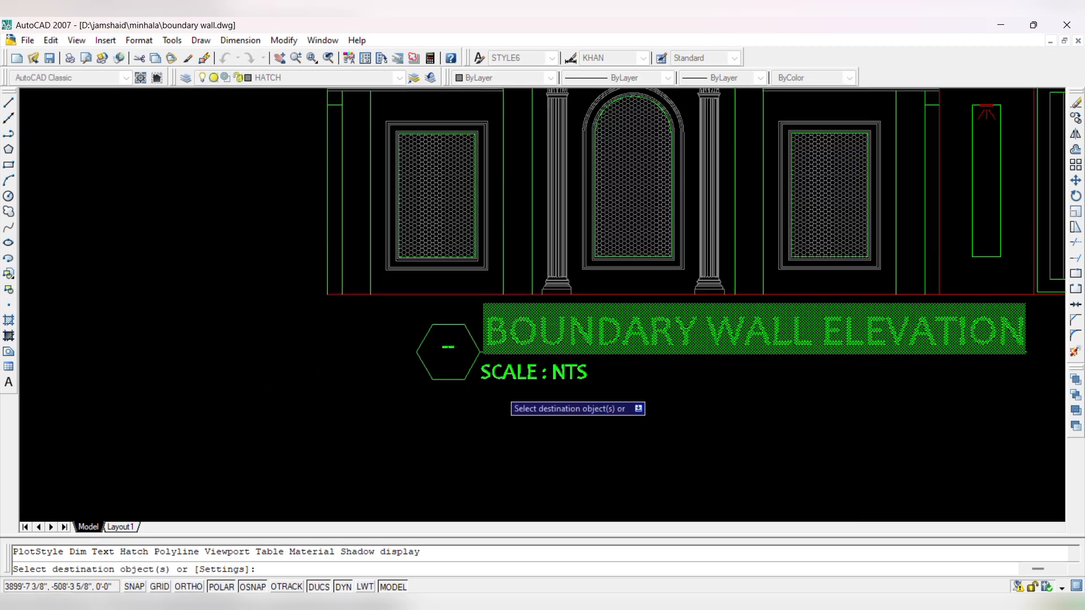
{"action": "key", "text": "Escape"}
{"action": "left_click", "coordinate": [528, 375]}
- Move the SCALE : NTS text slightly to the right, clear of the hexagon
{"action": "left_click", "coordinate": [481, 432]}
{"action": "type", "text": "m"}
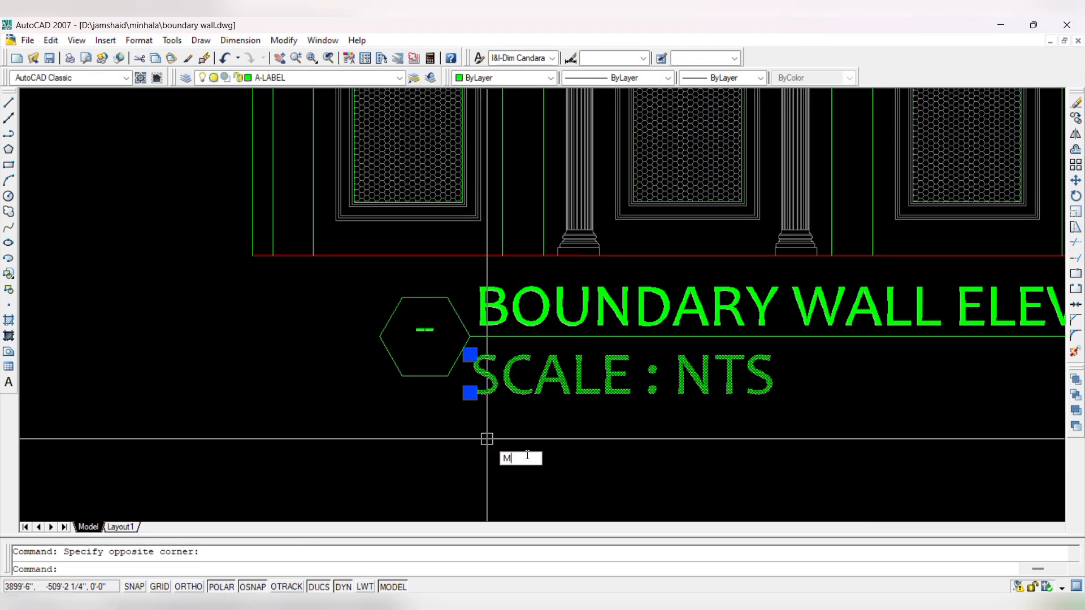
{"action": "key", "text": "Return"}
{"action": "left_click", "coordinate": [497, 436]}
{"action": "left_click", "coordinate": [517, 436]}
{"action": "scroll", "coordinate": [489, 376], "scroll_direction": "down", "scroll_amount": 5}
{"action": "scroll", "coordinate": [542, 398], "scroll_direction": "up", "scroll_amount": 5}
- Move the complete title, with its hexagon, line and both texts, straight down away from the wall elevation
{"action": "left_click", "coordinate": [496, 400]}
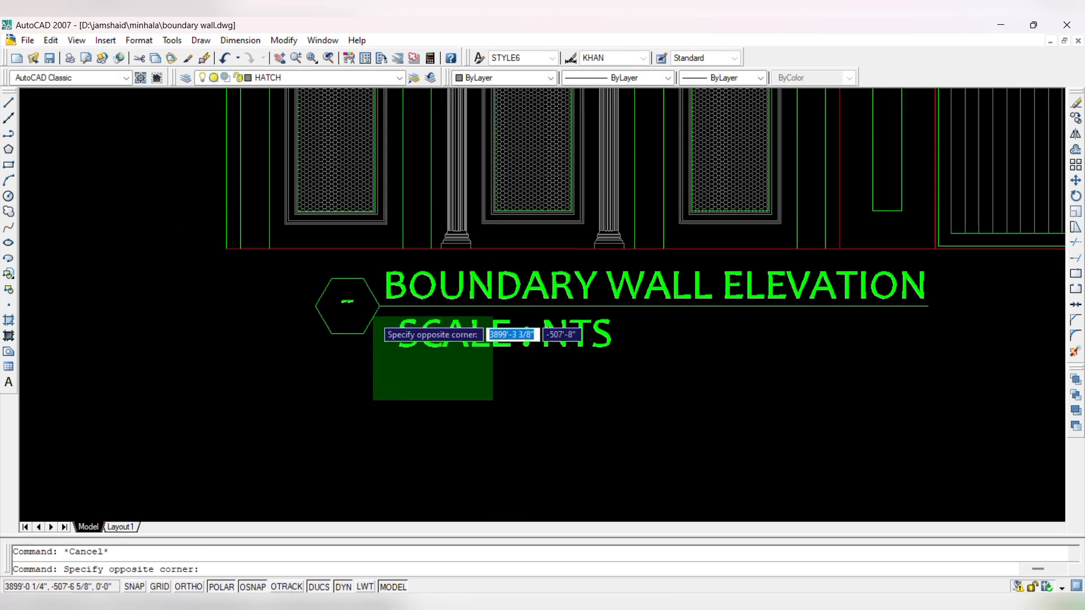
{"action": "left_click", "coordinate": [294, 263]}
{"action": "type", "text": "m"}
{"action": "key", "text": "Return"}
{"action": "left_click", "coordinate": [414, 402]}
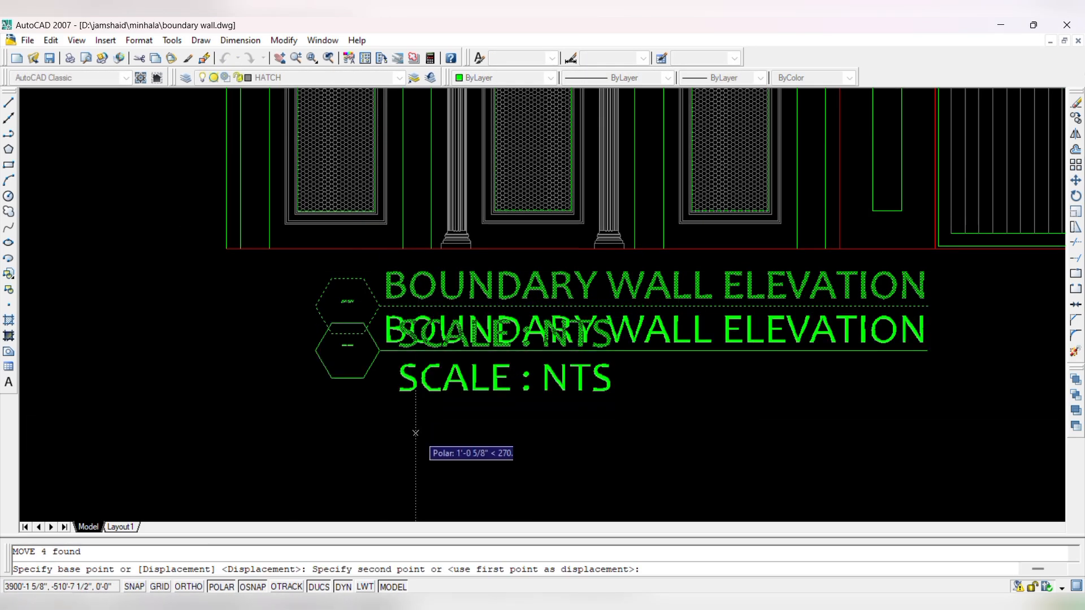
{"action": "left_click", "coordinate": [414, 454]}
{"action": "key", "text": "Escape"}
- Scale the hexagon tag and the dashes inside it by a factor of 2 about the vertex touching the title line
{"action": "scroll", "coordinate": [374, 384], "scroll_direction": "up", "scroll_amount": 4}
{"action": "left_click", "coordinate": [374, 286]}
{"action": "left_click", "coordinate": [276, 380]}
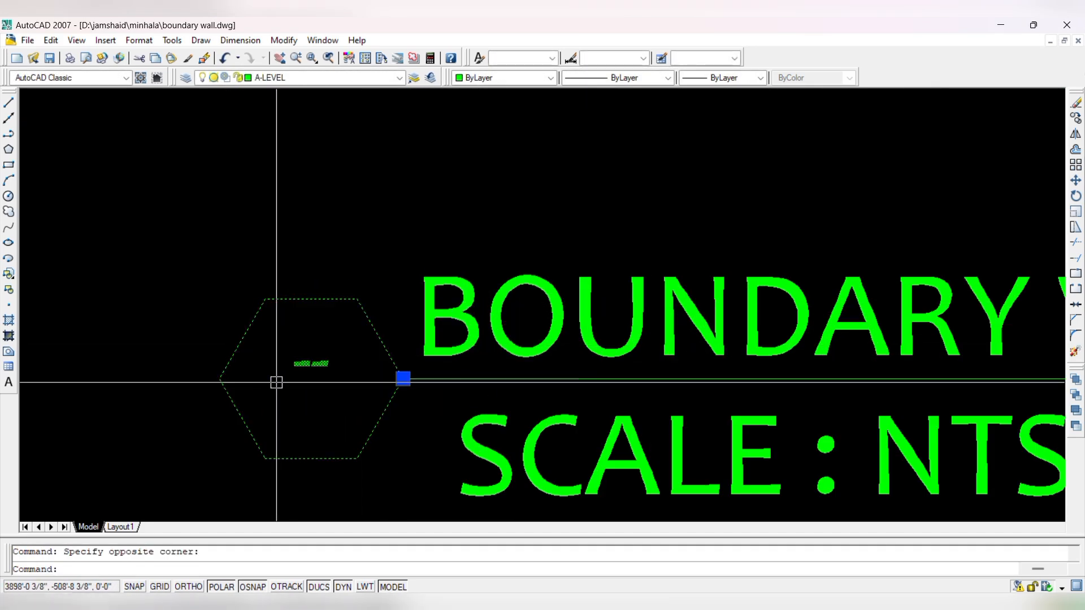
{"action": "type", "text": "s"}
{"action": "key", "text": "Return"}
{"action": "left_click", "coordinate": [402, 379]}
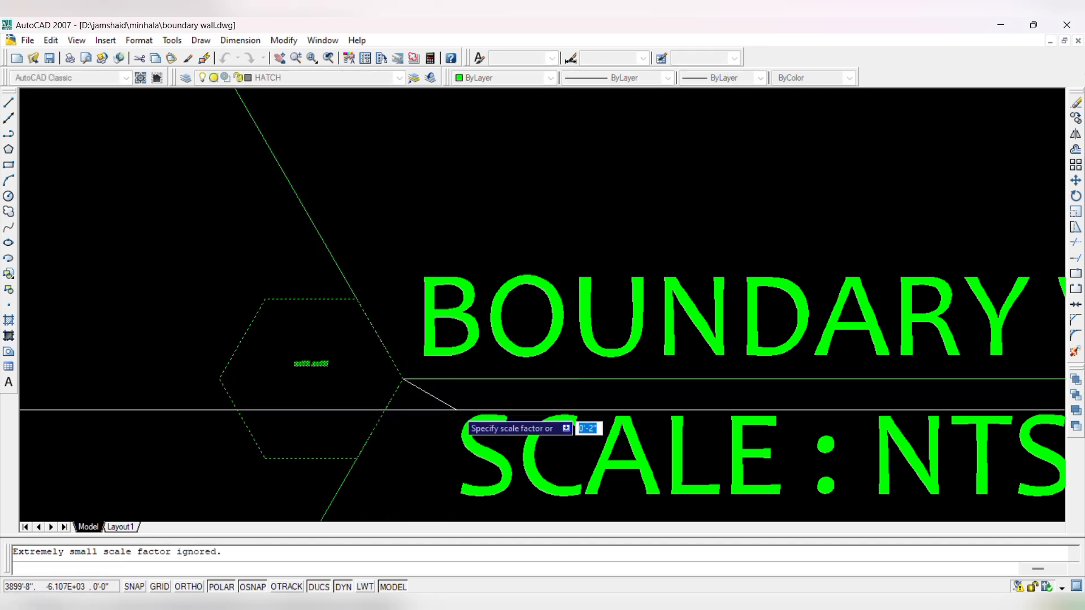
{"action": "key", "text": "Escape"}
{"action": "scroll", "coordinate": [458, 410], "scroll_direction": "down", "scroll_amount": 4}
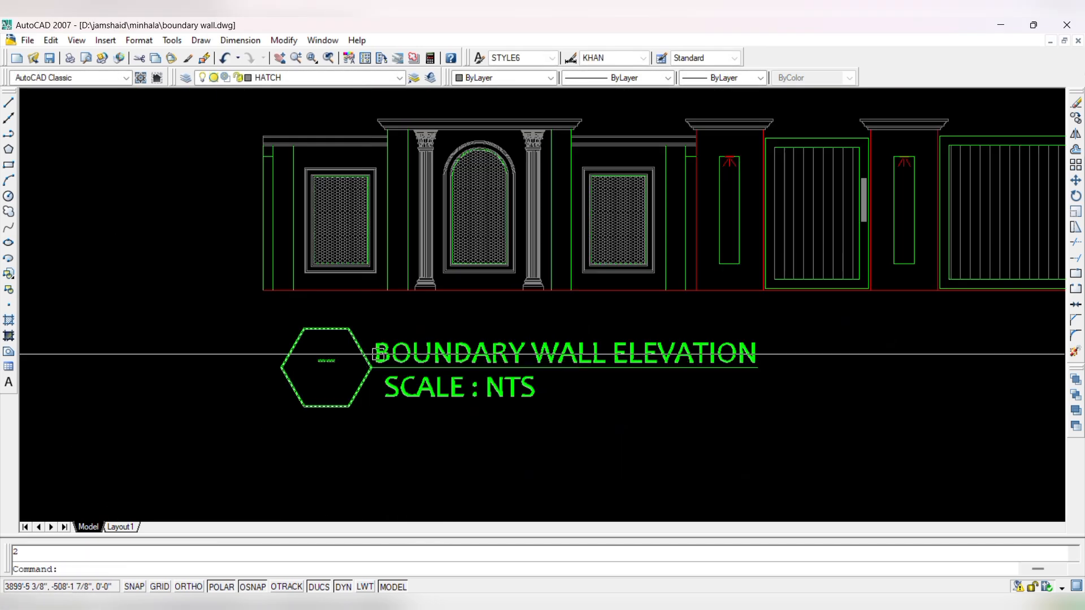
{"action": "scroll", "coordinate": [427, 338], "scroll_direction": "up", "scroll_amount": 1}
{"action": "left_click", "coordinate": [441, 327]}
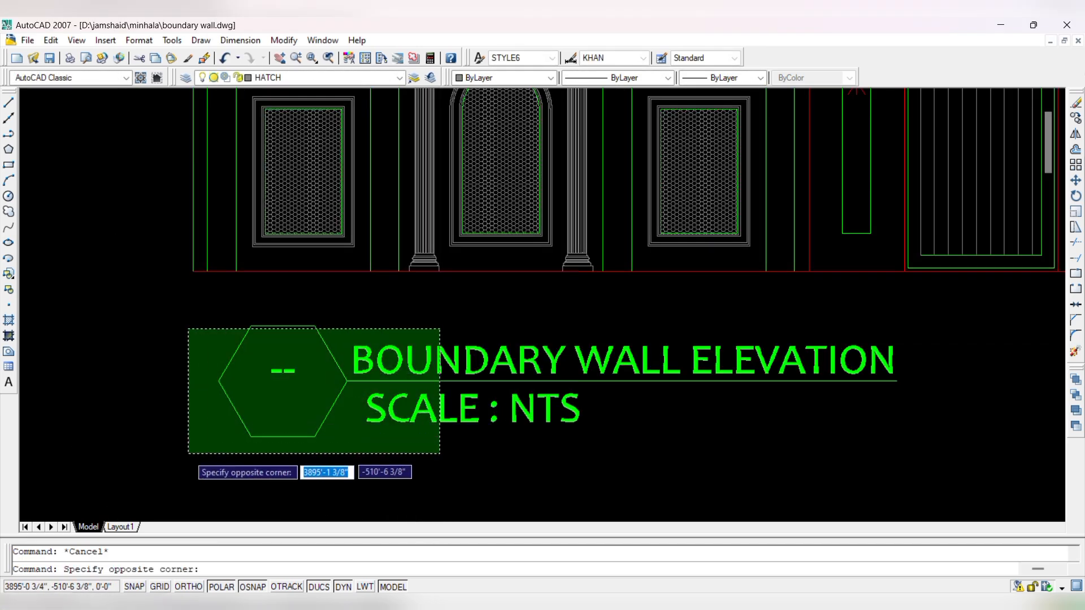
{"action": "key", "text": "Escape"}
{"action": "key", "text": "Escape"}
- Move the complete title, with its hexagon, line and both texts, straight up slightly towards the wall's ground line
{"action": "scroll", "coordinate": [300, 326], "scroll_direction": "up", "scroll_amount": 1}
{"action": "left_click", "coordinate": [448, 317]}
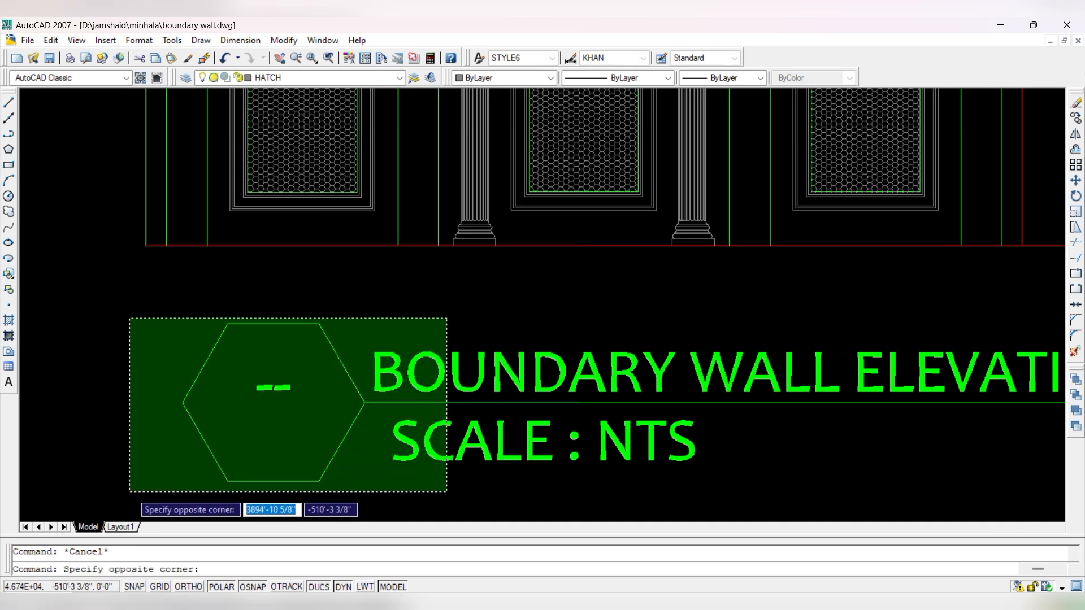
{"action": "left_click", "coordinate": [129, 517]}
{"action": "key", "text": "Return"}
{"action": "left_click", "coordinate": [777, 481]}
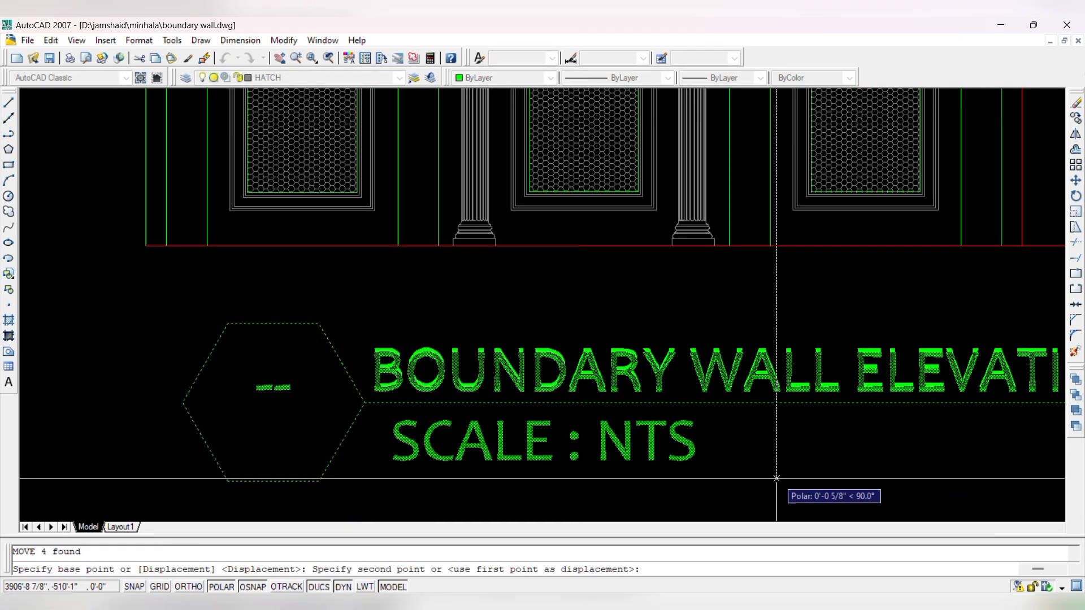
{"action": "left_click", "coordinate": [777, 457]}
- Stretch the right end of the ground line 12 inches beyond the last gate pillar
{"action": "scroll", "coordinate": [481, 335], "scroll_direction": "down", "scroll_amount": 4}
{"action": "scroll", "coordinate": [413, 298], "scroll_direction": "down", "scroll_amount": 5}
{"action": "scroll", "coordinate": [768, 296], "scroll_direction": "up", "scroll_amount": 5}
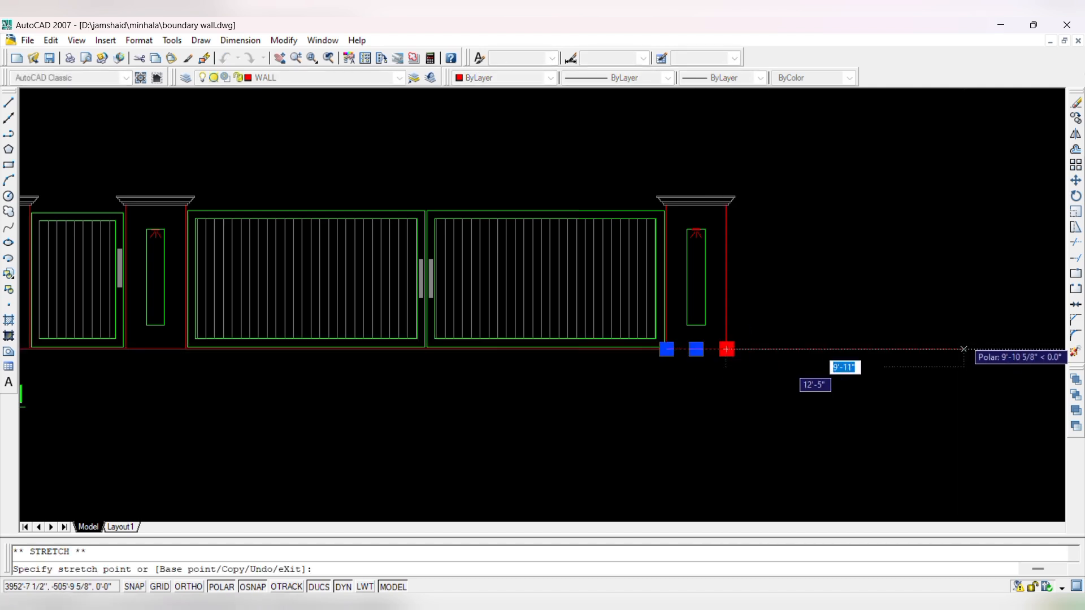
{"action": "type", "text": "12"}
{"action": "key", "text": "Return"}
{"action": "left_click", "coordinate": [750, 349]}
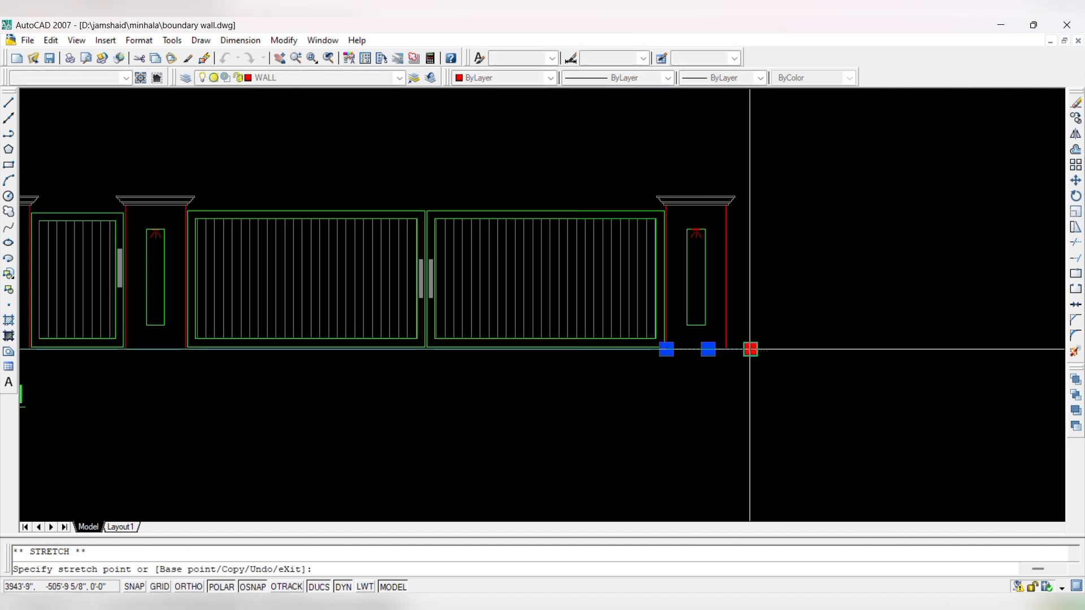
{"action": "key", "text": "Escape"}
{"action": "key", "text": "Escape"}
- Stretch the left end of the ground line 12 inches beyond the wall's left edge
{"action": "scroll", "coordinate": [898, 373], "scroll_direction": "down", "scroll_amount": 5}
{"action": "scroll", "coordinate": [578, 360], "scroll_direction": "up", "scroll_amount": 8}
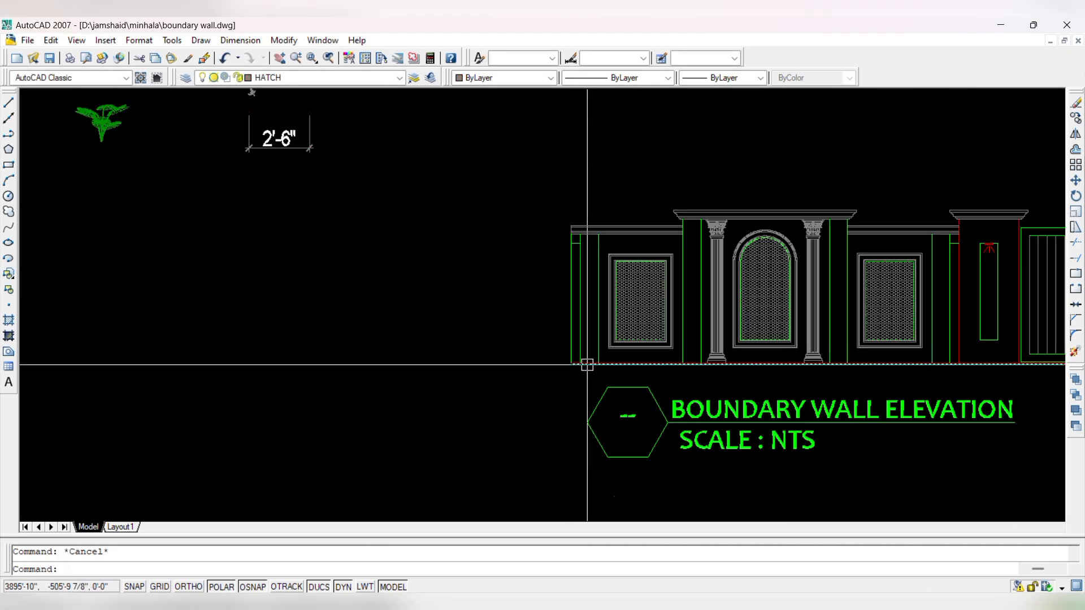
{"action": "left_click", "coordinate": [586, 360]}
{"action": "left_click", "coordinate": [552, 364]}
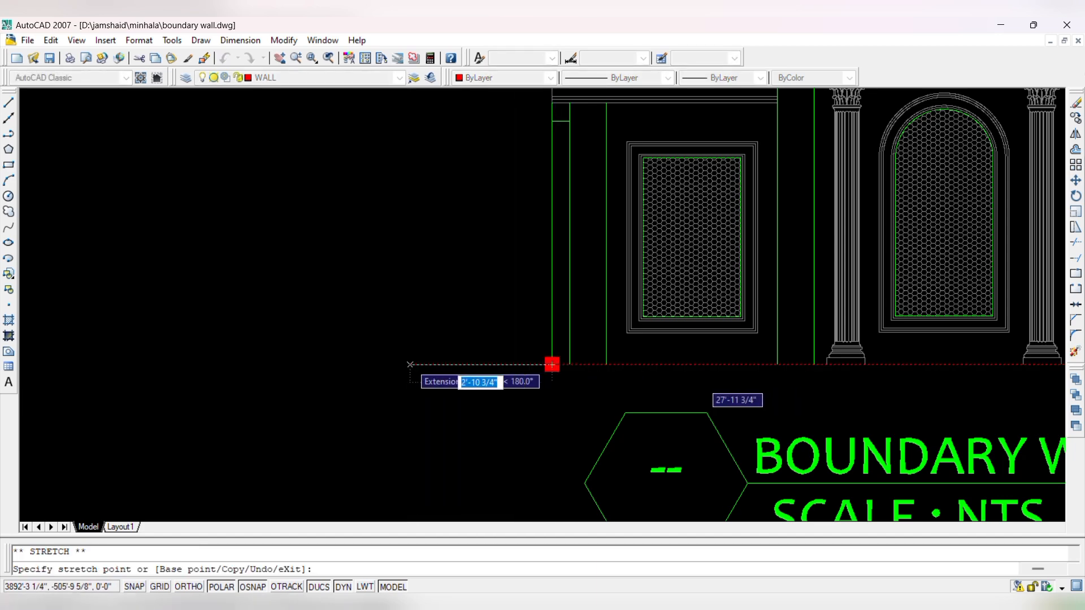
{"action": "type", "text": "12"}
{"action": "key", "text": "Return"}
{"action": "scroll", "coordinate": [381, 318], "scroll_direction": "down", "scroll_amount": 2}
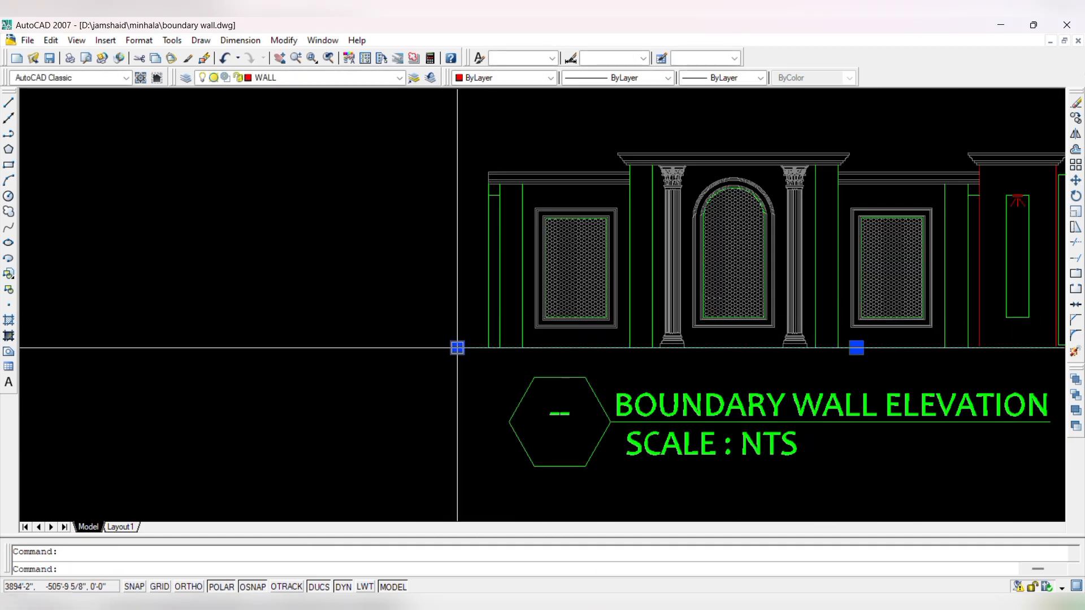
- Stretch the left end of the ground line well out to the left of the wall elevation
{"action": "left_click", "coordinate": [457, 348]}
{"action": "scroll", "coordinate": [483, 347], "scroll_direction": "down", "scroll_amount": 4}
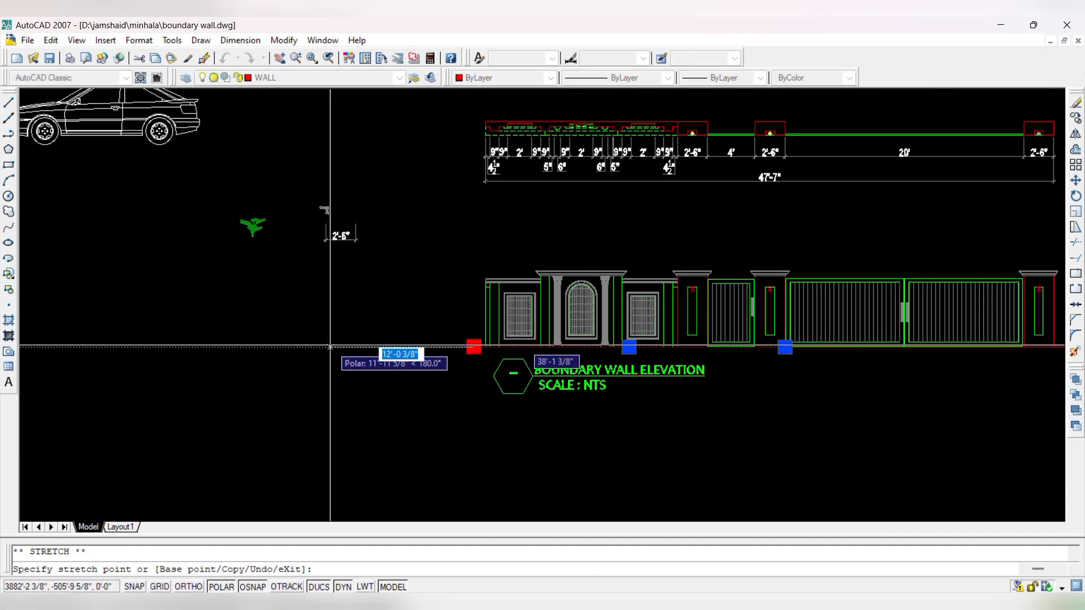
{"action": "scroll", "coordinate": [315, 342], "scroll_direction": "up", "scroll_amount": 2}
{"action": "left_click", "coordinate": [307, 343]}
{"action": "key", "text": "Escape"}
{"action": "scroll", "coordinate": [309, 312], "scroll_direction": "down", "scroll_amount": 5}
{"action": "scroll", "coordinate": [737, 326], "scroll_direction": "up", "scroll_amount": 2}
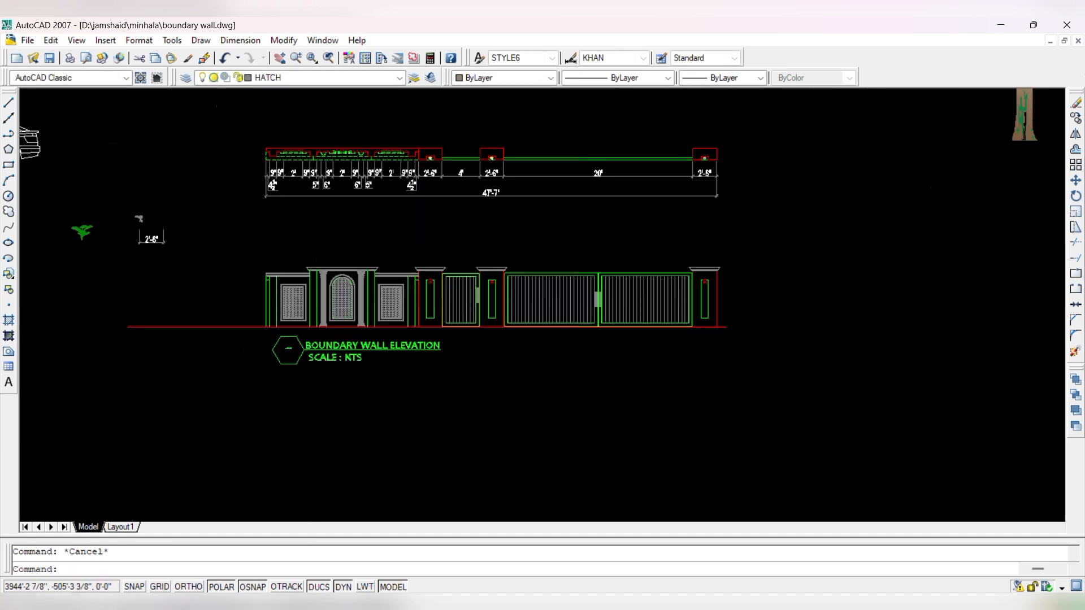
- Stretch the right end of the ground line well beyond the last gate pillar
{"action": "scroll", "coordinate": [732, 320], "scroll_direction": "up", "scroll_amount": 3}
{"action": "left_click", "coordinate": [713, 344]}
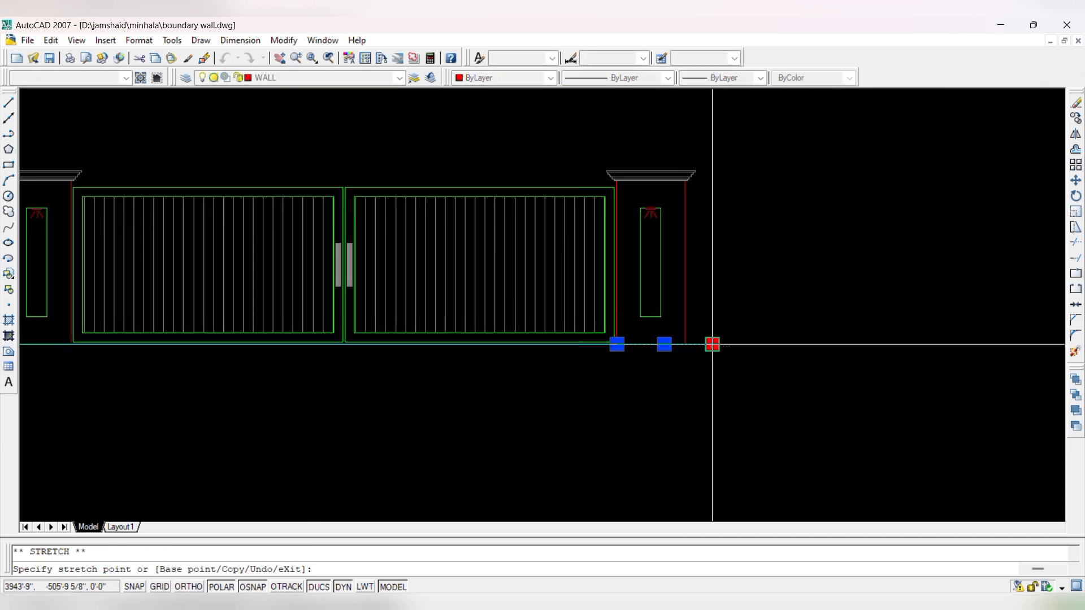
{"action": "scroll", "coordinate": [717, 343], "scroll_direction": "down", "scroll_amount": 3}
{"action": "key", "text": "Escape"}
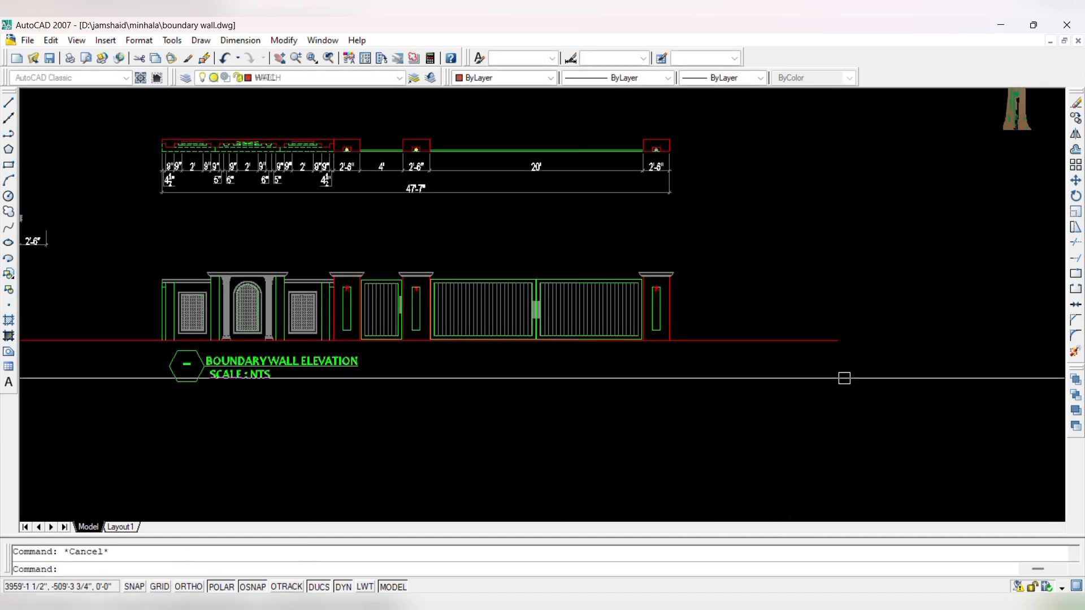
- Move the hatchback car straight down with Ortho on, from beside the street lamp to about the ground line's level
{"action": "scroll", "coordinate": [388, 286], "scroll_direction": "down", "scroll_amount": 4}
{"action": "scroll", "coordinate": [387, 243], "scroll_direction": "up", "scroll_amount": 4}
{"action": "left_click", "coordinate": [437, 245]}
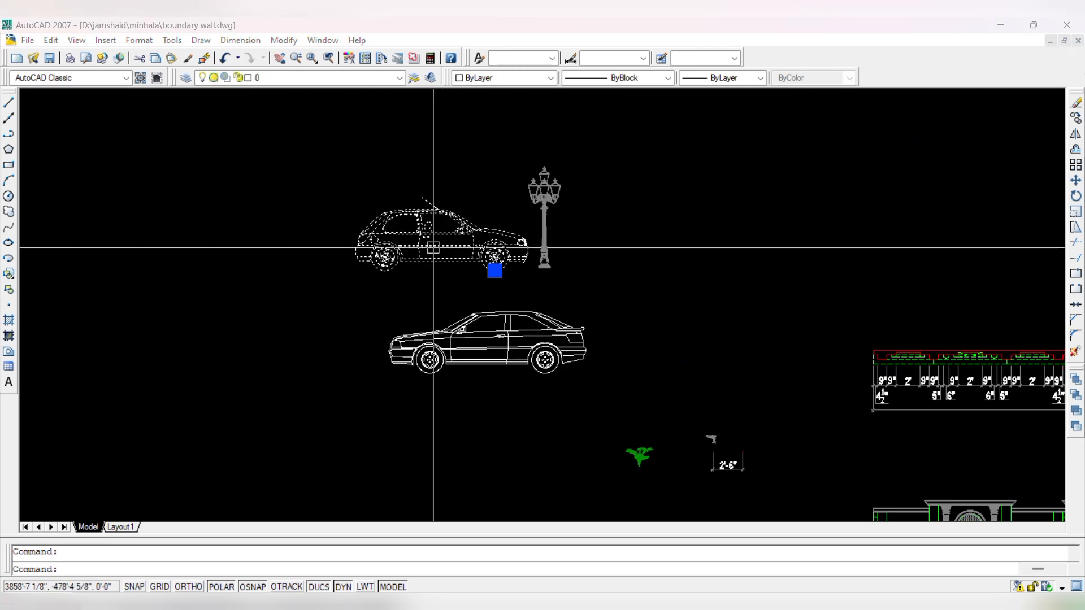
{"action": "type", "text": "m"}
{"action": "key", "text": "Return"}
{"action": "left_click", "coordinate": [429, 257]}
{"action": "scroll", "coordinate": [370, 249], "scroll_direction": "down", "scroll_amount": 5}
{"action": "scroll", "coordinate": [475, 326], "scroll_direction": "up", "scroll_amount": 6}
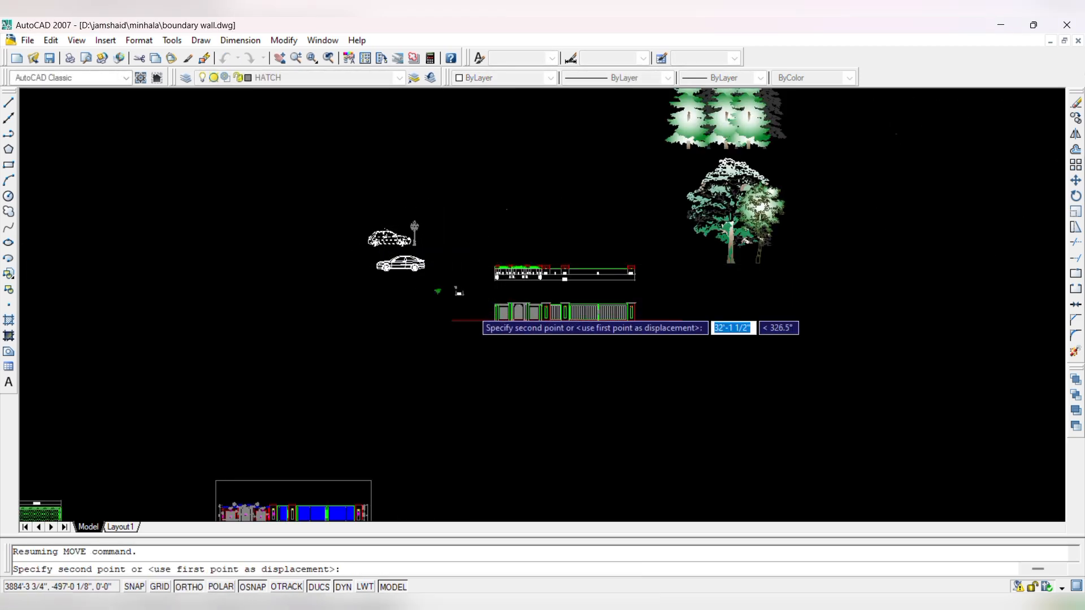
{"action": "key", "text": "F8"}
{"action": "left_click", "coordinate": [412, 287], "text": "shift"}
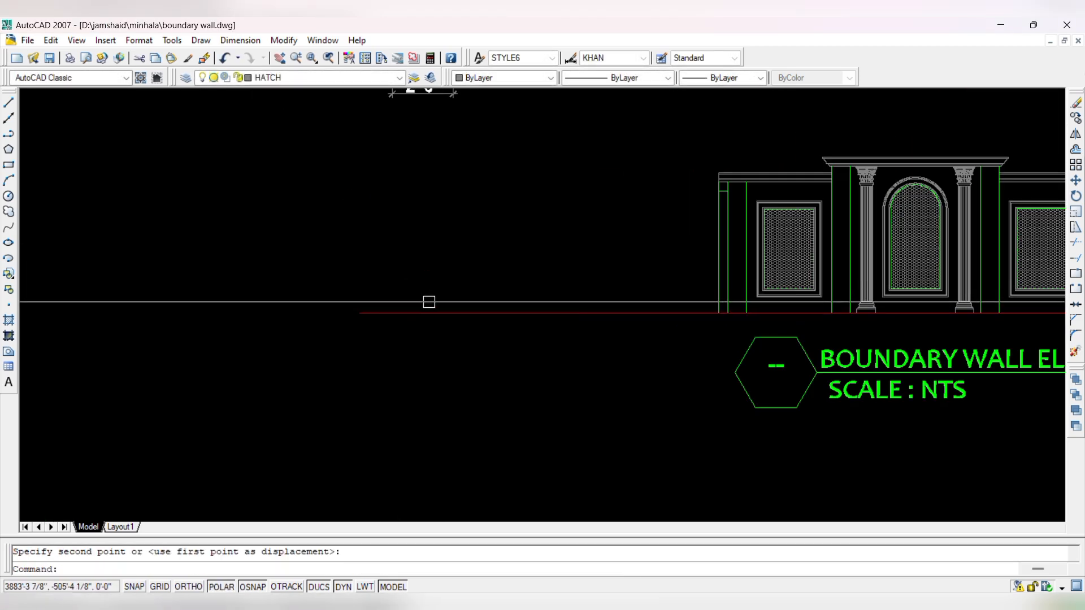
{"action": "key", "text": "Escape"}
- Stretch the left end of the ground line further left, close to the hatchback car
{"action": "scroll", "coordinate": [472, 323], "scroll_direction": "down", "scroll_amount": 7}
{"action": "scroll", "coordinate": [462, 330], "scroll_direction": "up", "scroll_amount": 2}
{"action": "left_click", "coordinate": [462, 333]}
{"action": "left_click", "coordinate": [405, 291]}
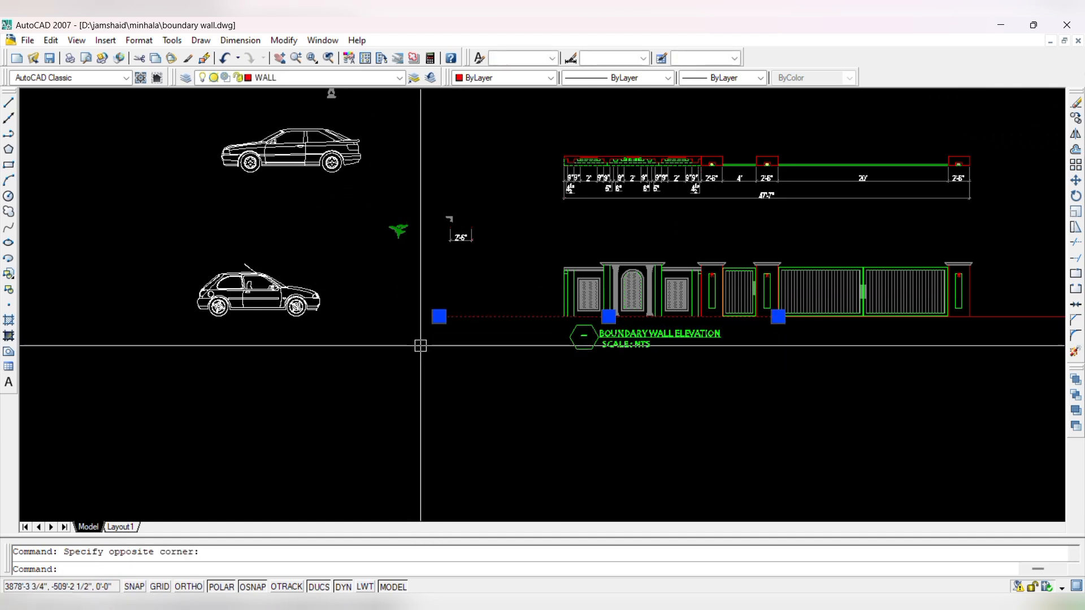
{"action": "type", "text": "co"}
{"action": "key", "text": "Return"}
{"action": "left_click", "coordinate": [477, 360]}
{"action": "left_click", "coordinate": [379, 360]}
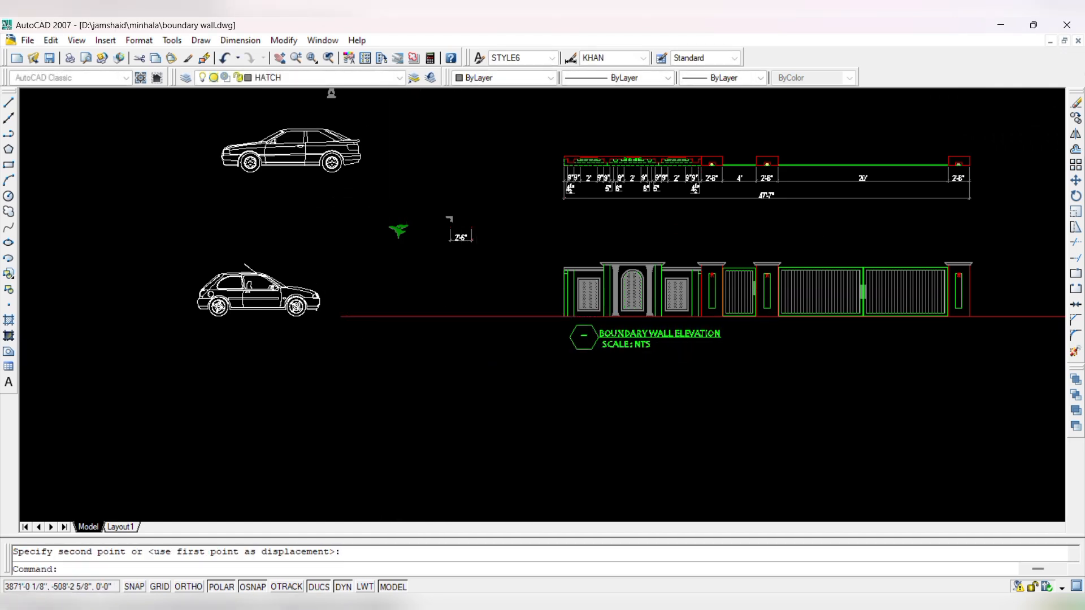
- Move the hatchback car right so its wheels stand on the left end of the ground line
{"action": "left_click", "coordinate": [305, 302]}
{"action": "type", "text": "m"}
{"action": "key", "text": "Return"}
{"action": "left_click", "coordinate": [274, 354]}
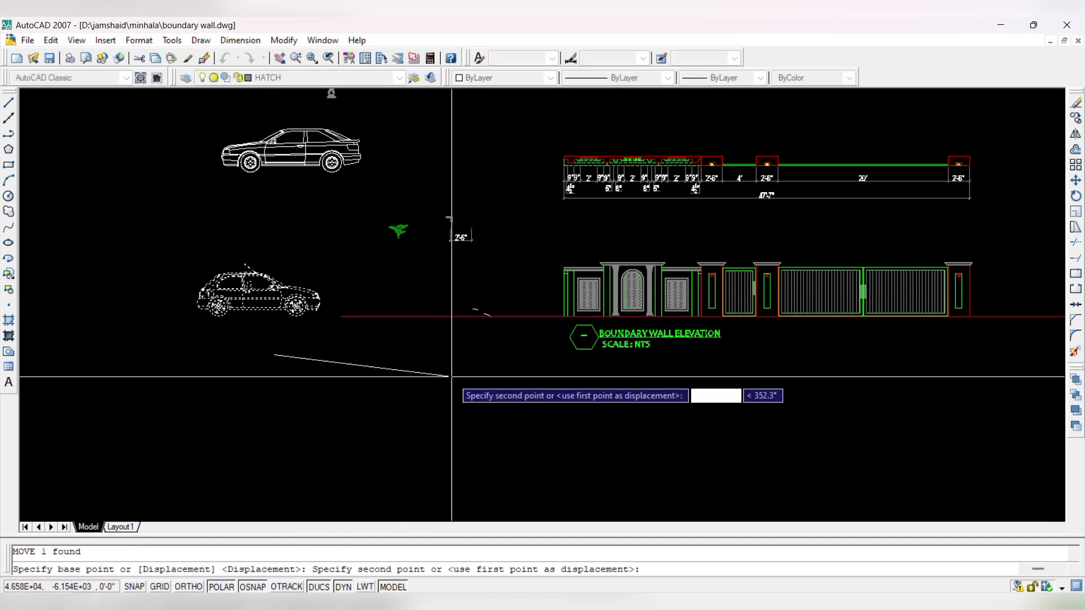
{"action": "scroll", "coordinate": [416, 355], "scroll_direction": "up", "scroll_amount": 3}
{"action": "left_click", "coordinate": [413, 349]}
- Move the hatchback car slightly right along the ground line so it sits fully on the line
{"action": "scroll", "coordinate": [485, 254], "scroll_direction": "up", "scroll_amount": 2}
{"action": "left_click", "coordinate": [475, 258]}
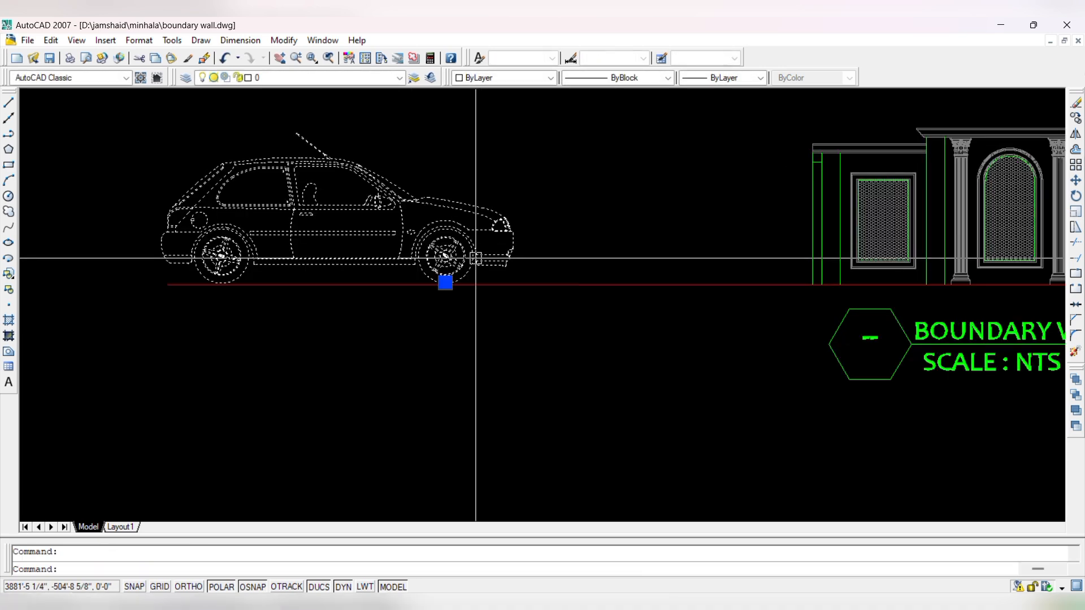
{"action": "type", "text": "m"}
{"action": "key", "text": "Return"}
{"action": "left_click", "coordinate": [378, 355]}
{"action": "left_click", "coordinate": [389, 355]}
{"action": "scroll", "coordinate": [367, 282], "scroll_direction": "down", "scroll_amount": 3}
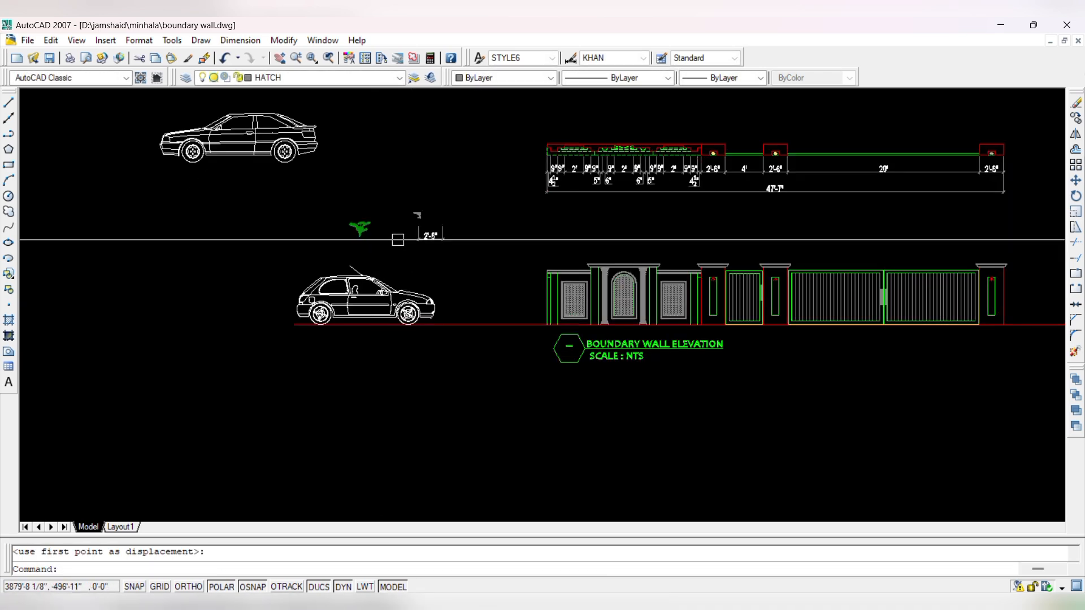
- Move the street lamp by the centre of its base onto the ground line between the hatchback car and the wall
{"action": "scroll", "coordinate": [339, 237], "scroll_direction": "up", "scroll_amount": 8}
{"action": "scroll", "coordinate": [432, 211], "scroll_direction": "down", "scroll_amount": 5}
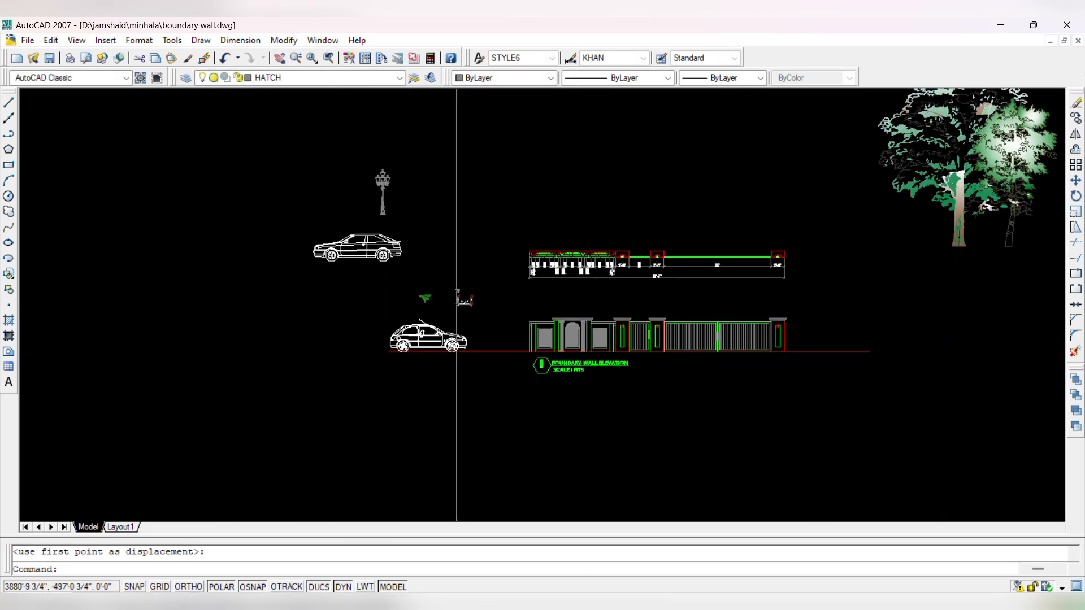
{"action": "scroll", "coordinate": [406, 192], "scroll_direction": "up", "scroll_amount": 4}
{"action": "left_click", "coordinate": [317, 314]}
{"action": "type", "text": "m"}
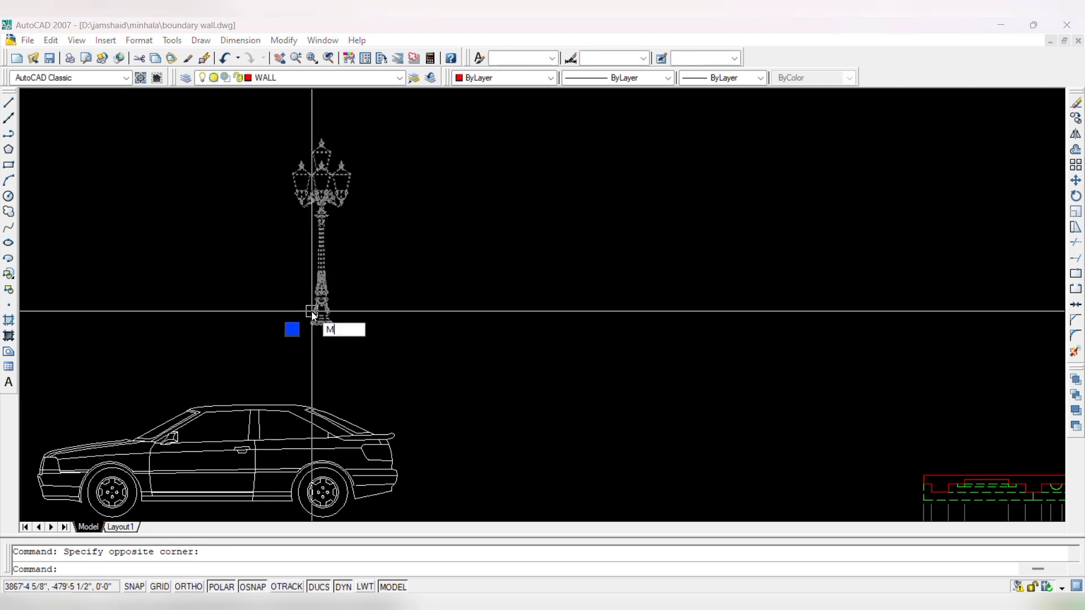
{"action": "key", "text": "Return"}
{"action": "scroll", "coordinate": [319, 319], "scroll_direction": "up", "scroll_amount": 4}
{"action": "left_click", "coordinate": [324, 322]}
{"action": "scroll", "coordinate": [489, 311], "scroll_direction": "down", "scroll_amount": 5}
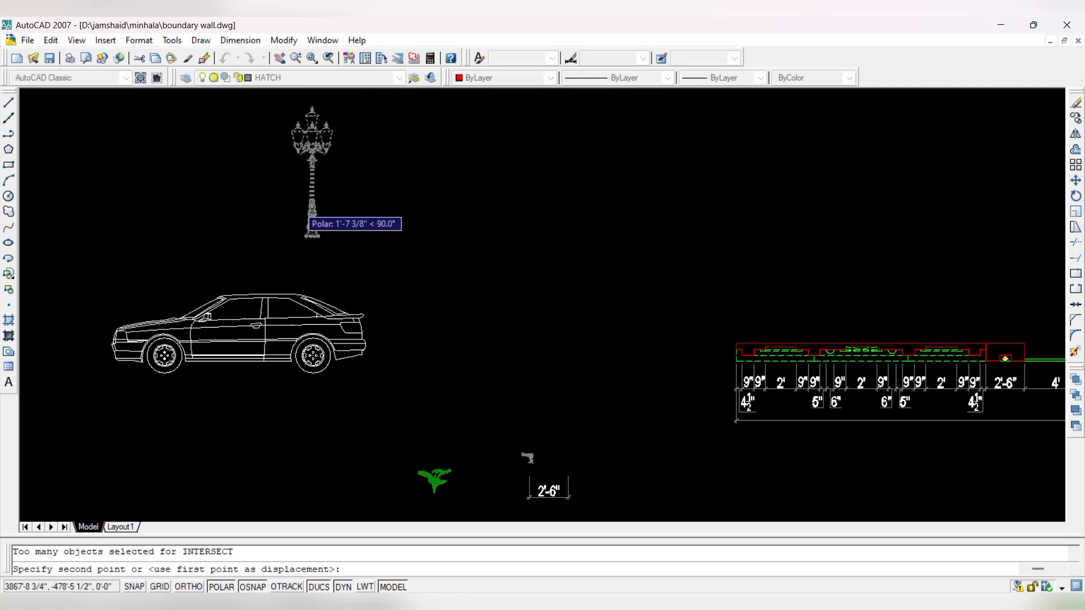
{"action": "scroll", "coordinate": [489, 311], "scroll_direction": "up", "scroll_amount": 3}
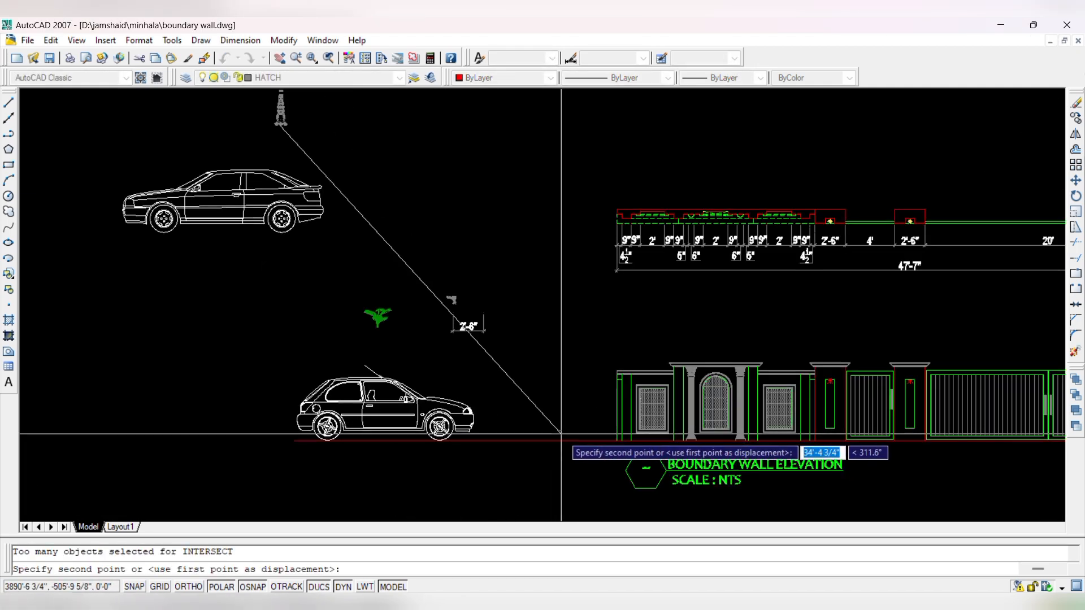
{"action": "left_click", "coordinate": [564, 440]}
{"action": "scroll", "coordinate": [592, 379], "scroll_direction": "up", "scroll_amount": 3}
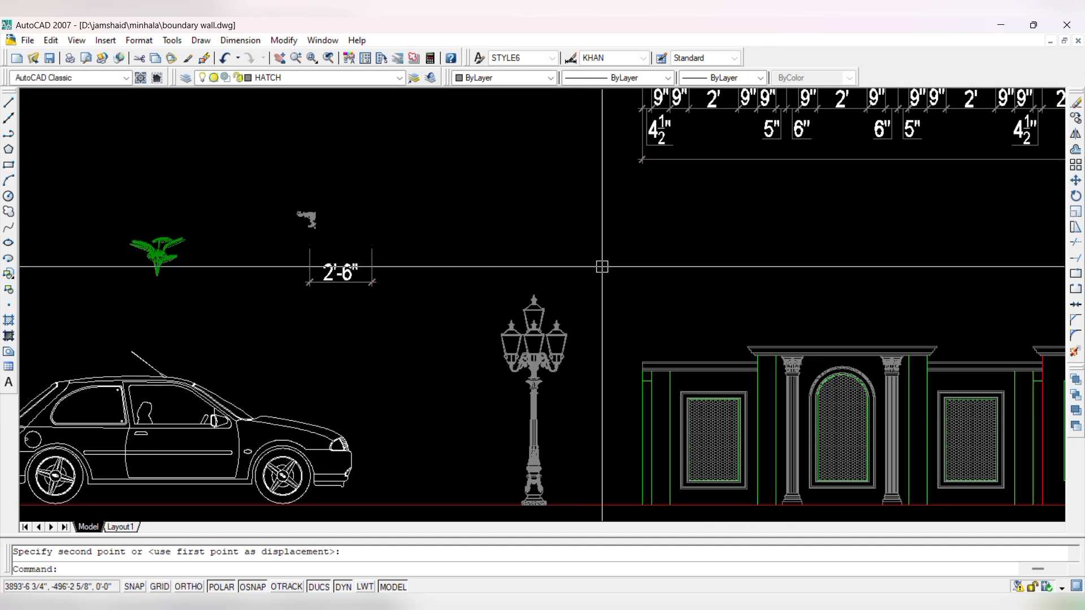
- Move the hatchback car a little further right along the ground line, towards the street lamp
{"action": "scroll", "coordinate": [601, 266], "scroll_direction": "down", "scroll_amount": 4}
{"action": "scroll", "coordinate": [559, 302], "scroll_direction": "up", "scroll_amount": 2}
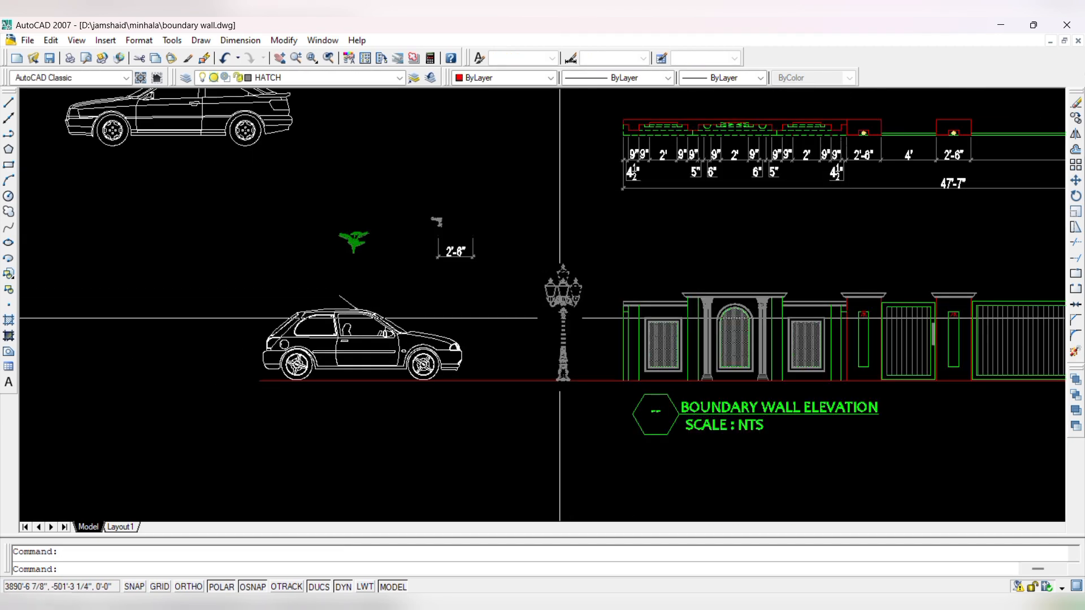
{"action": "left_click", "coordinate": [552, 350]}
{"action": "key", "text": "Escape"}
{"action": "left_click", "coordinate": [422, 364]}
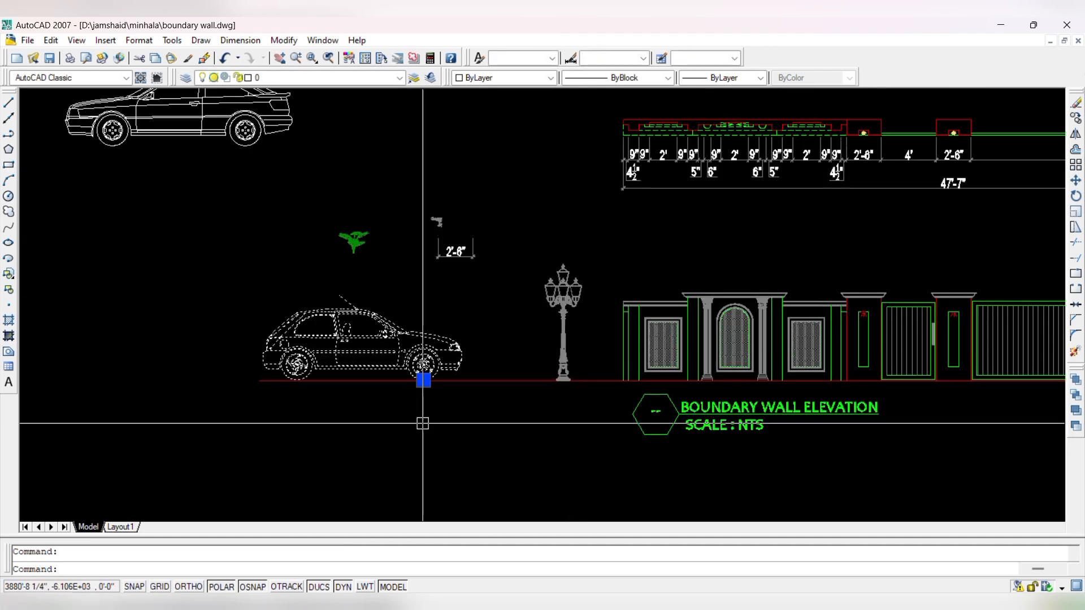
{"action": "type", "text": "m"}
{"action": "key", "text": "space"}
{"action": "left_click", "coordinate": [439, 426]}
{"action": "left_click", "coordinate": [464, 426]}
{"action": "key", "text": "Escape"}
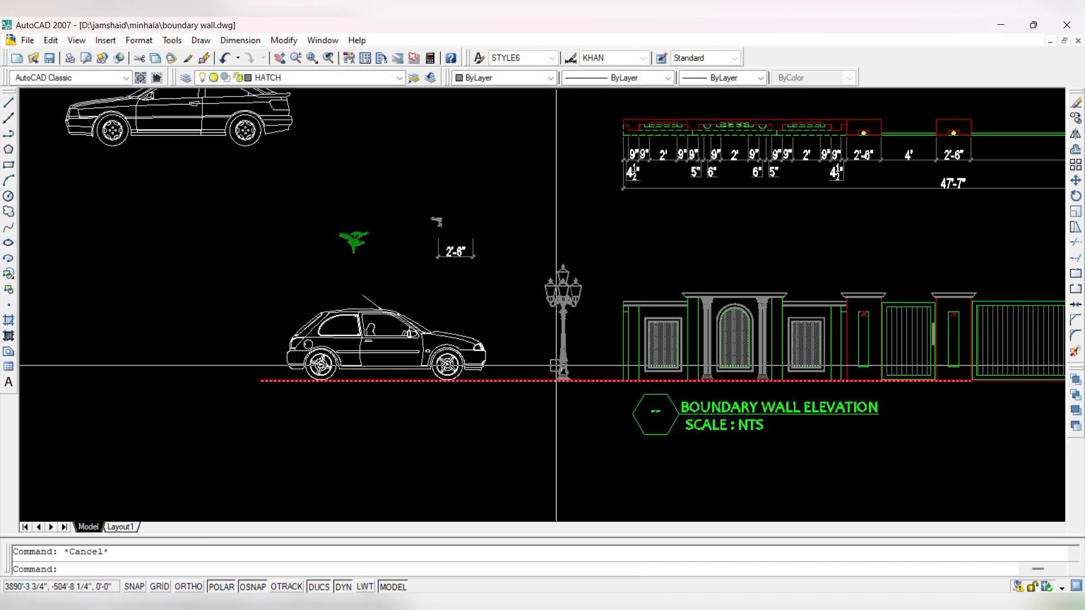
{"action": "key", "text": "Escape"}
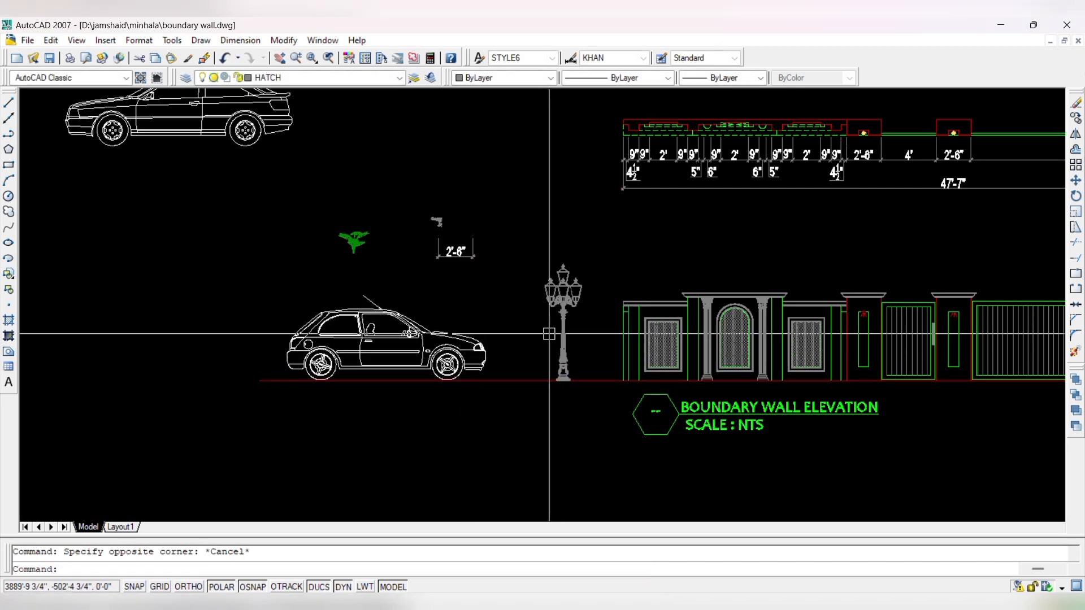
- Draw a circle of radius 30' centred on the wall's lower left corner at the ground line
{"action": "type", "text": "c"}
{"action": "key", "text": "space"}
{"action": "scroll", "coordinate": [624, 390], "scroll_direction": "up", "scroll_amount": 3}
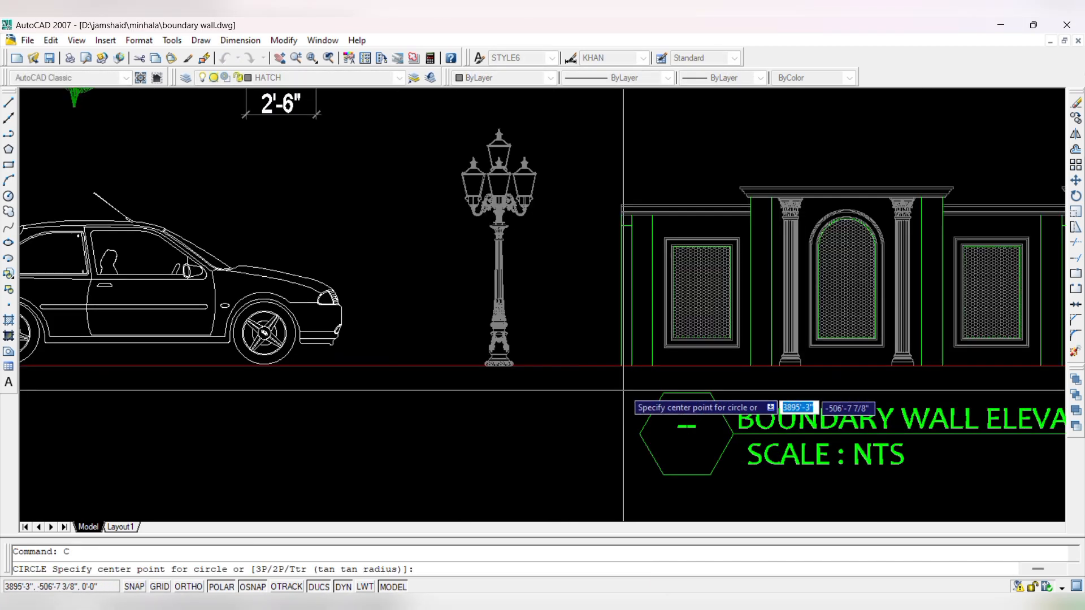
{"action": "left_click", "coordinate": [621, 367]}
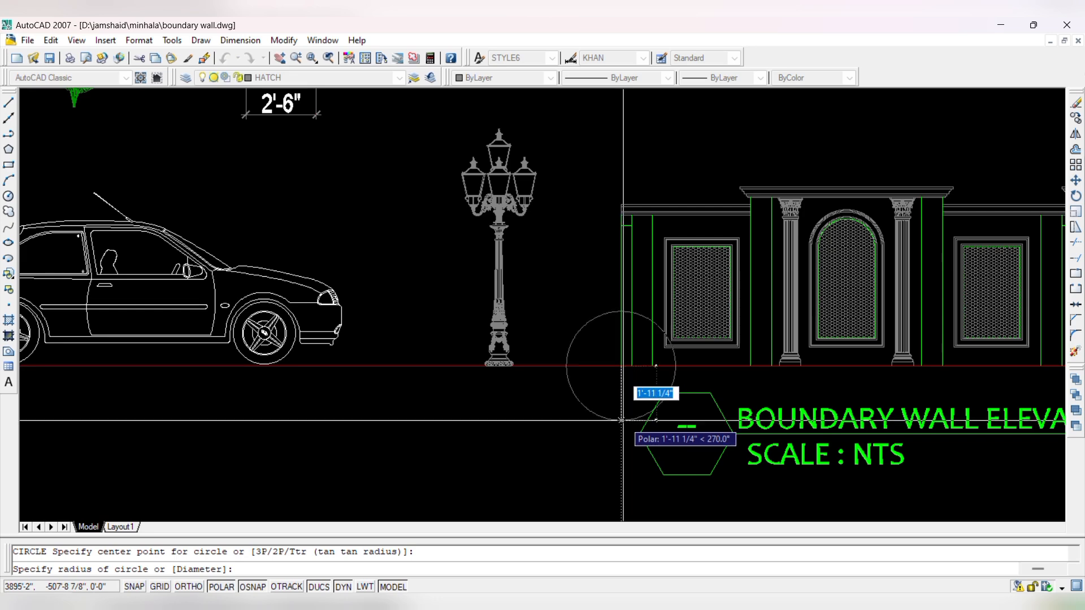
{"action": "type", "text": "30"}
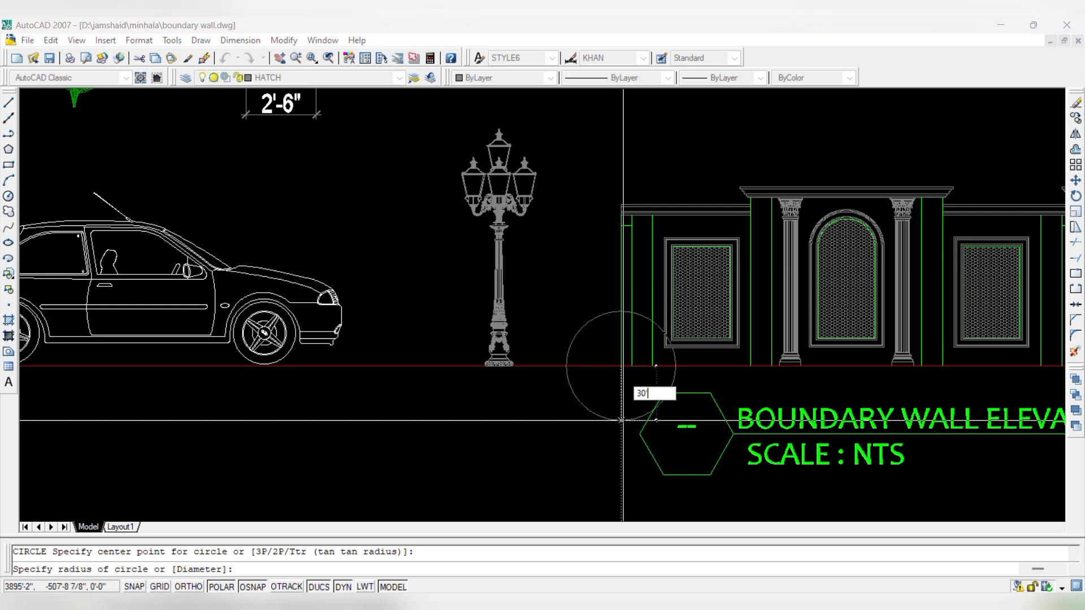
{"action": "key", "text": "Return"}
{"action": "scroll", "coordinate": [622, 421], "scroll_direction": "down", "scroll_amount": 3}
{"action": "scroll", "coordinate": [361, 382], "scroll_direction": "up", "scroll_amount": 2}
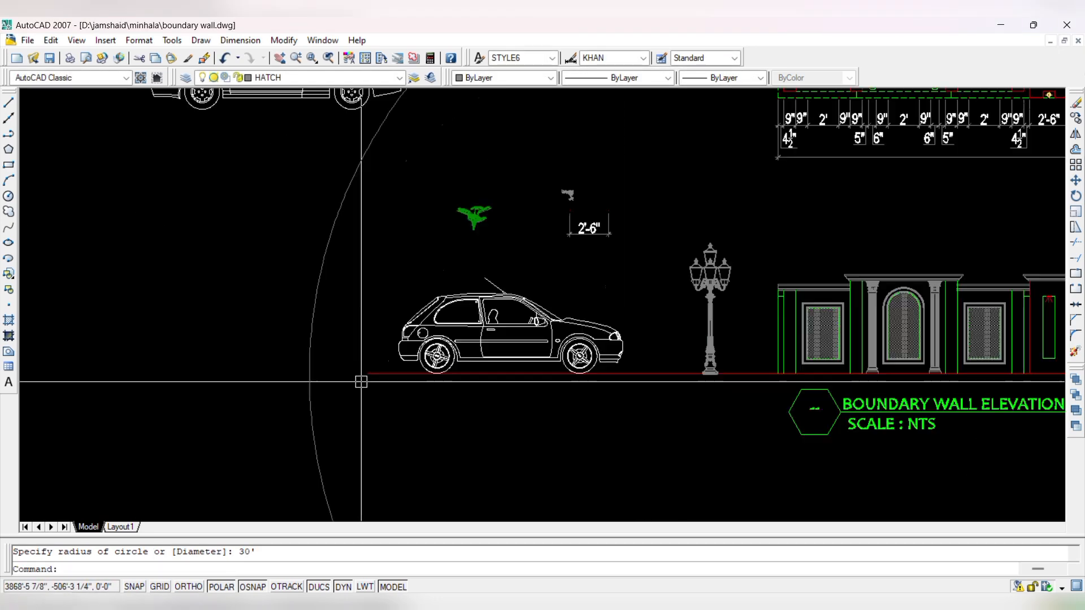
- Extend the left end of the ground line to the large circle
{"action": "scroll", "coordinate": [361, 382], "scroll_direction": "up", "scroll_amount": 2}
{"action": "type", "text": "ex"}
{"action": "key", "text": "space"}
{"action": "key", "text": "space"}
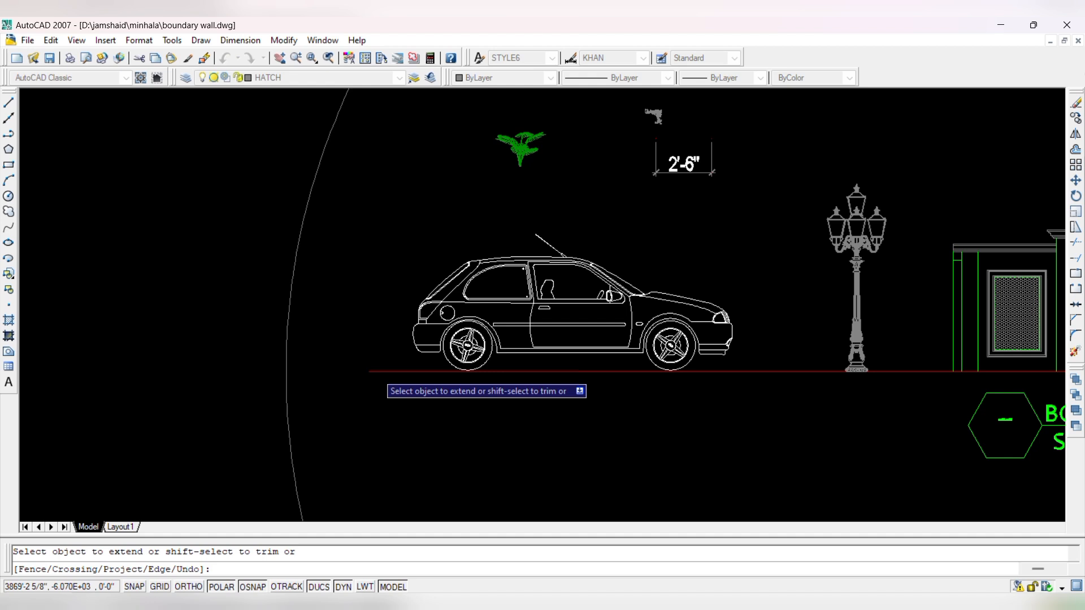
{"action": "left_click", "coordinate": [375, 371]}
{"action": "key", "text": "Escape"}
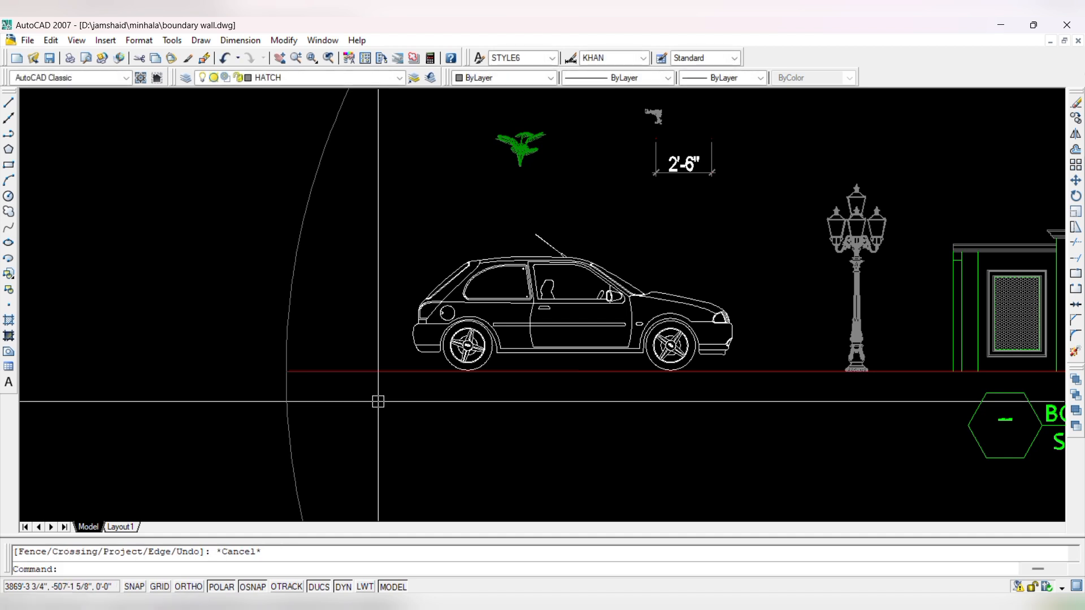
- Erase the large construction circle centred on the wall's lower left corner
{"action": "scroll", "coordinate": [347, 346], "scroll_direction": "down", "scroll_amount": 5}
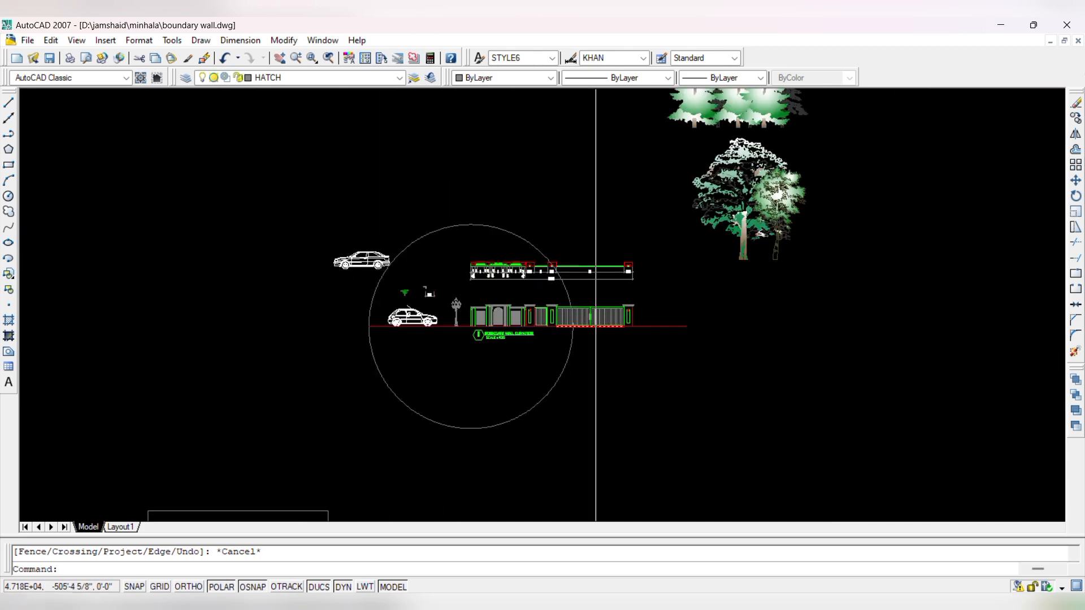
{"action": "scroll", "coordinate": [583, 371], "scroll_direction": "up", "scroll_amount": 2}
{"action": "left_click", "coordinate": [584, 370]}
{"action": "left_click", "coordinate": [483, 415]}
{"action": "key", "text": "Delete"}
{"action": "scroll", "coordinate": [161, 302], "scroll_direction": "up", "scroll_amount": 3}
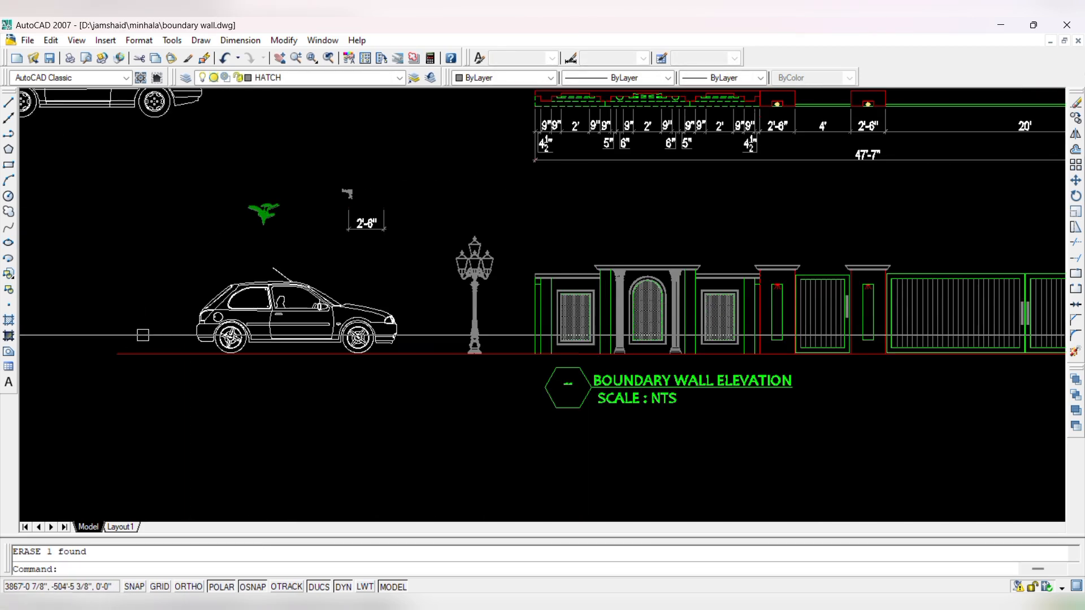
{"action": "left_click", "coordinate": [163, 389]}
{"action": "left_click", "coordinate": [76, 313]}
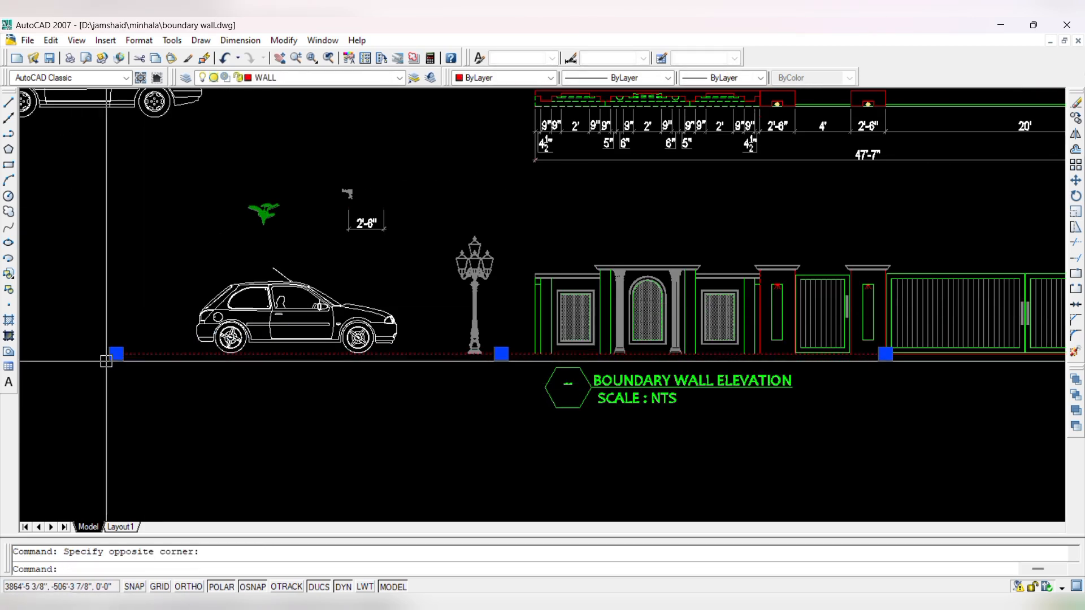
{"action": "type", "text": "s"}
{"action": "key", "text": "Return"}
{"action": "left_click", "coordinate": [132, 397]}
{"action": "type", "text": "6"}
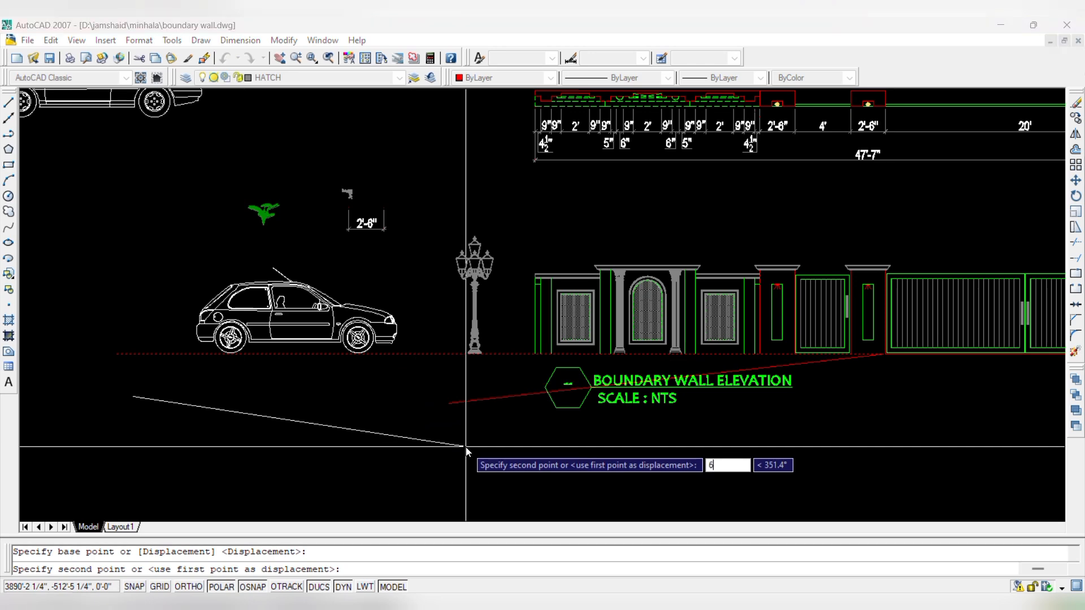
{"action": "key", "text": "Escape"}
- Stretch the left end of the ground line 60 inches horizontally towards the hatchback car
{"action": "left_click", "coordinate": [243, 366]}
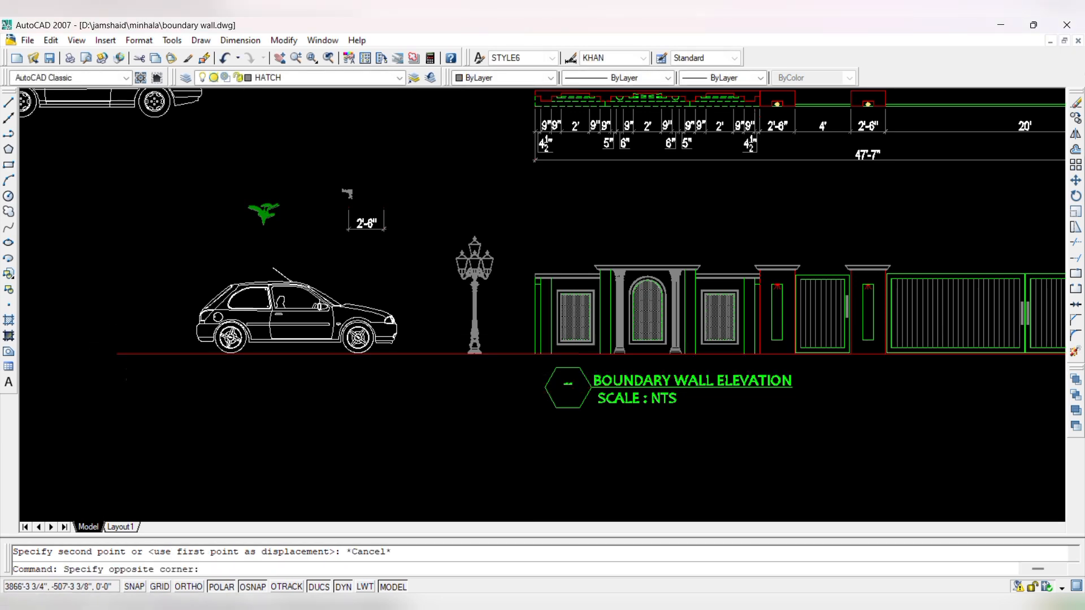
{"action": "left_click", "coordinate": [84, 322]}
{"action": "type", "text": "s"}
{"action": "key", "text": "Return"}
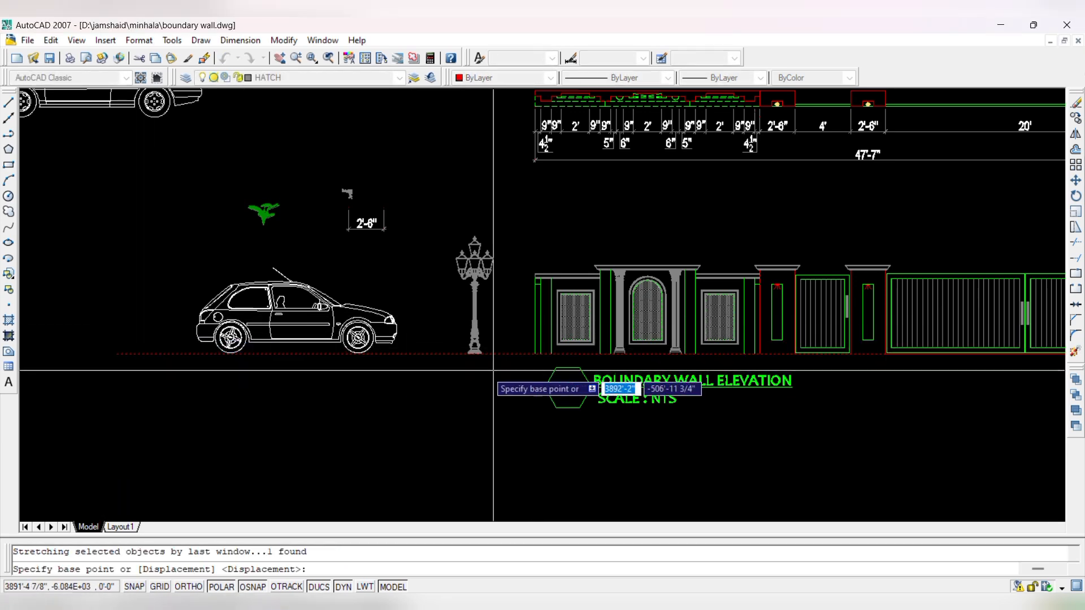
{"action": "scroll", "coordinate": [120, 333], "scroll_direction": "up", "scroll_amount": 3}
{"action": "left_click", "coordinate": [118, 324]}
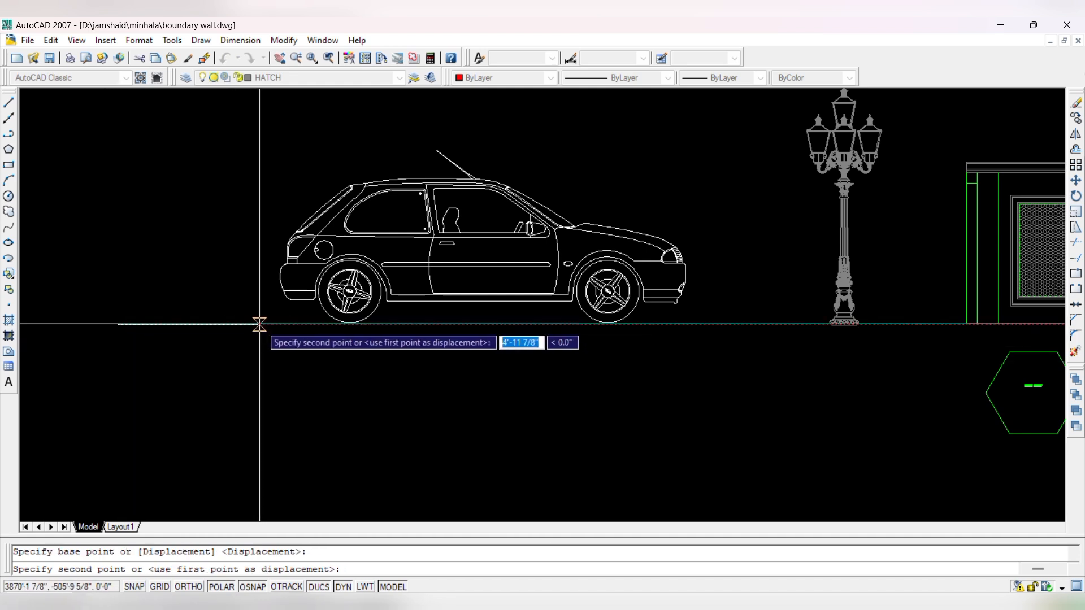
{"action": "type", "text": "60"}
{"action": "key", "text": "Return"}
{"action": "scroll", "coordinate": [184, 355], "scroll_direction": "down", "scroll_amount": 4}
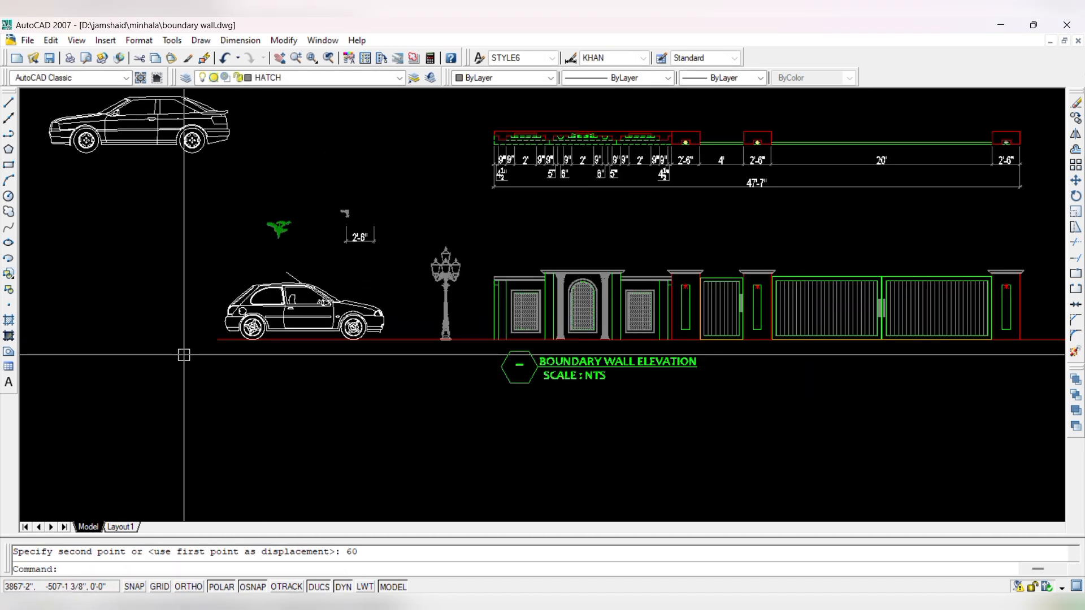
- Try a circle of radius 25 inches centred on the wall's lower right corner, and erase it
{"action": "scroll", "coordinate": [615, 358], "scroll_direction": "down", "scroll_amount": 3}
{"action": "scroll", "coordinate": [612, 357], "scroll_direction": "up", "scroll_amount": 2}
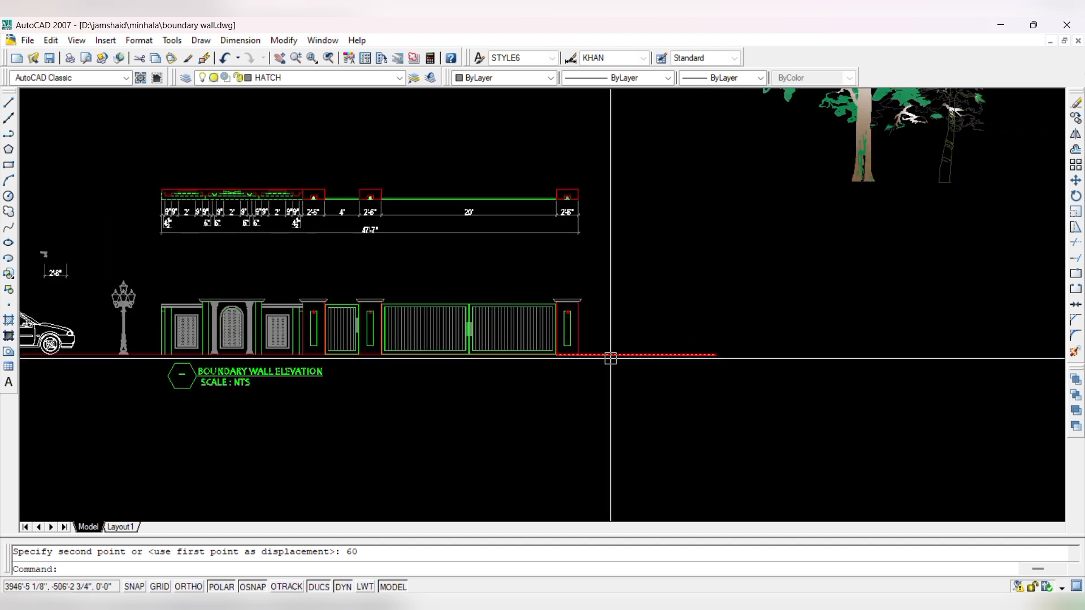
{"action": "type", "text": "c"}
{"action": "key", "text": "Return"}
{"action": "scroll", "coordinate": [610, 358], "scroll_direction": "up", "scroll_amount": 3}
{"action": "left_click", "coordinate": [569, 351]}
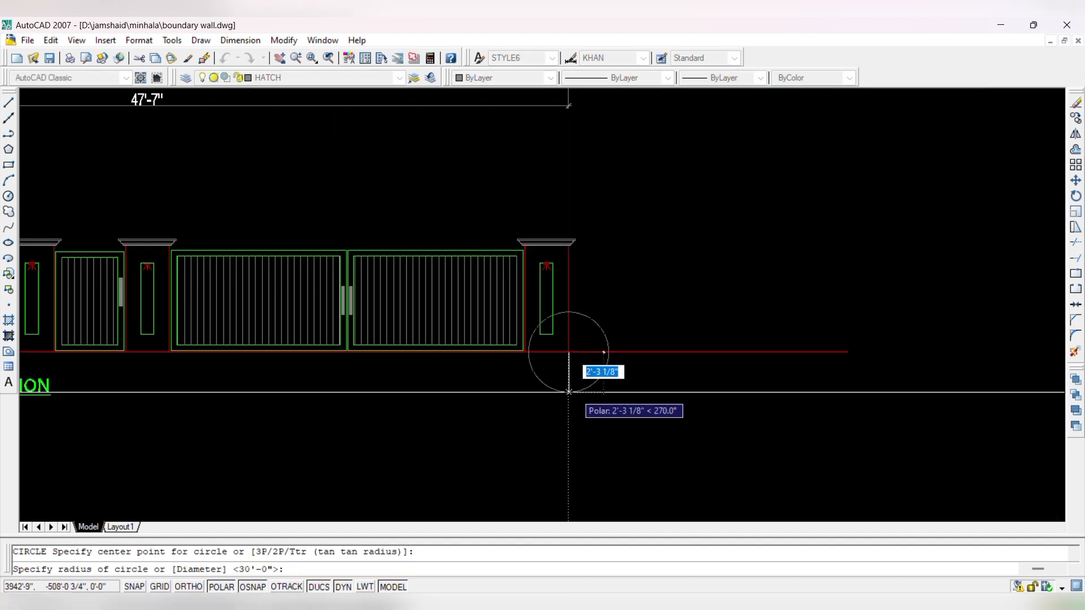
{"action": "type", "text": "25"}
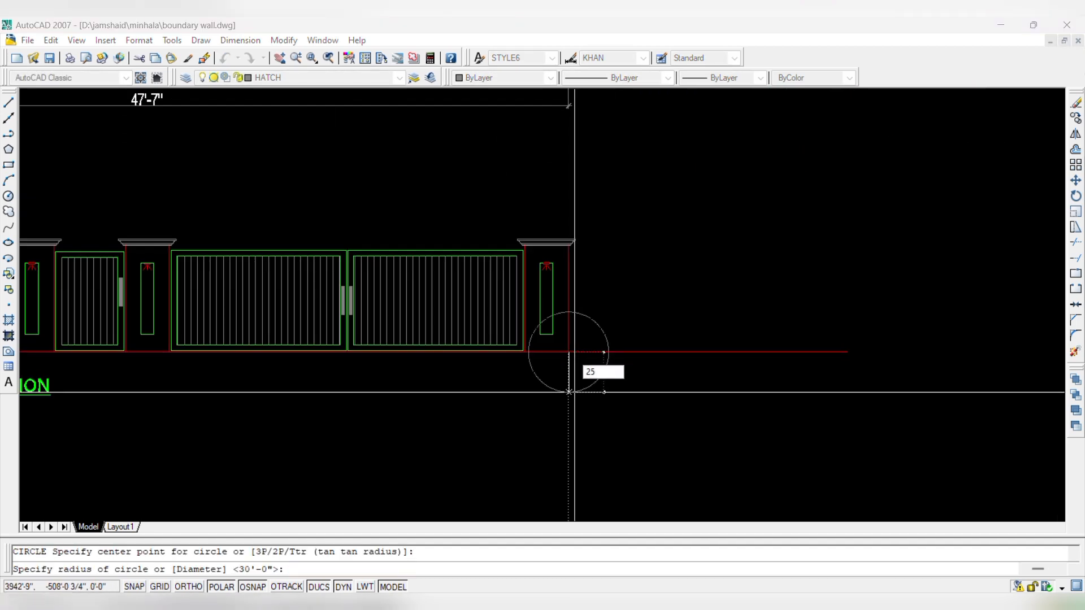
{"action": "key", "text": "Return"}
{"action": "key", "text": "Delete"}
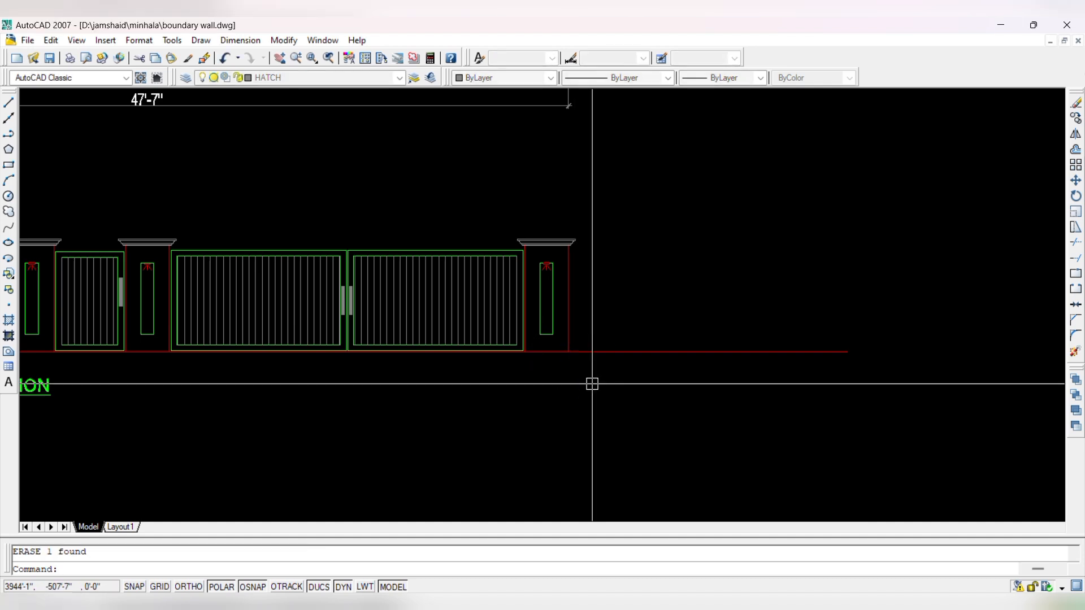
- Draw a circle of radius 25' centred on the wall's lower right corner at the ground line
{"action": "type", "text": "c"}
{"action": "key", "text": "Return"}
{"action": "left_click", "coordinate": [568, 352]}
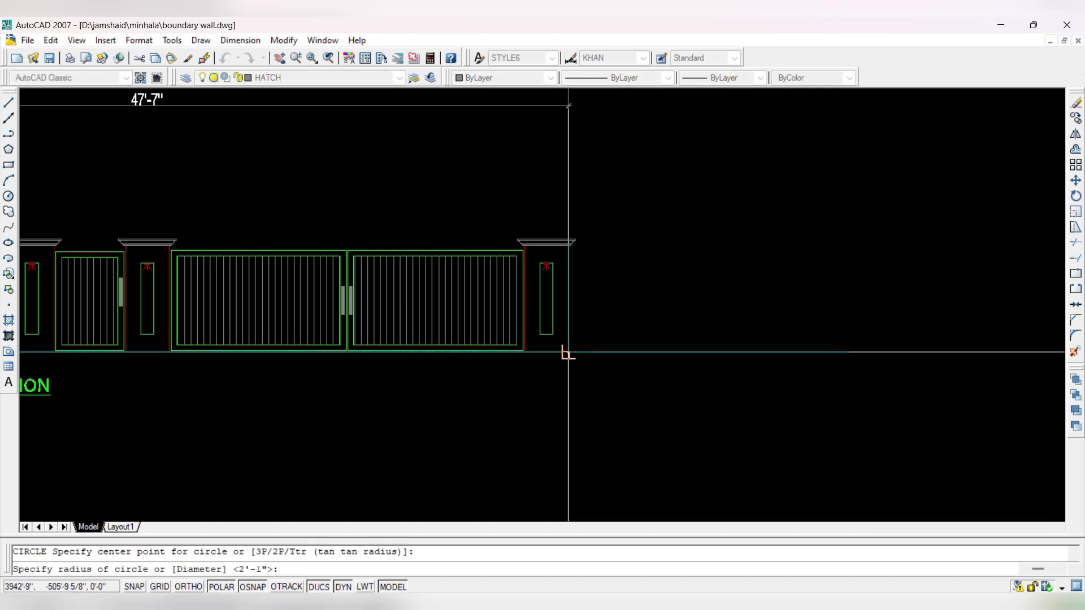
{"action": "type", "text": "2"}
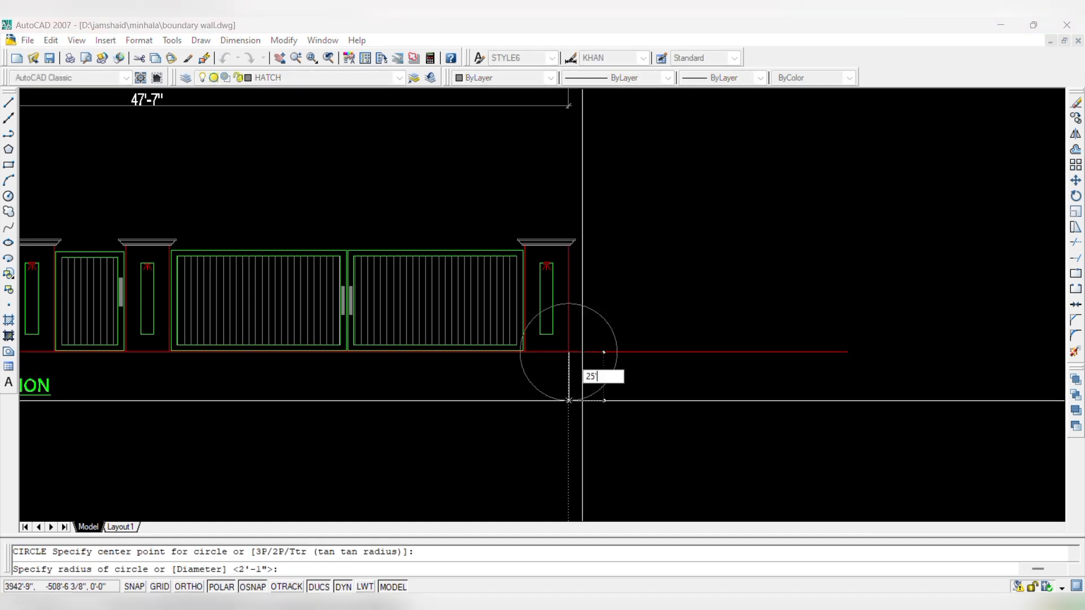
{"action": "type", "text": "5'"}
{"action": "key", "text": "Return"}
- Extend the right end of the ground line to the circle, and erase the circle
{"action": "type", "text": "ex"}
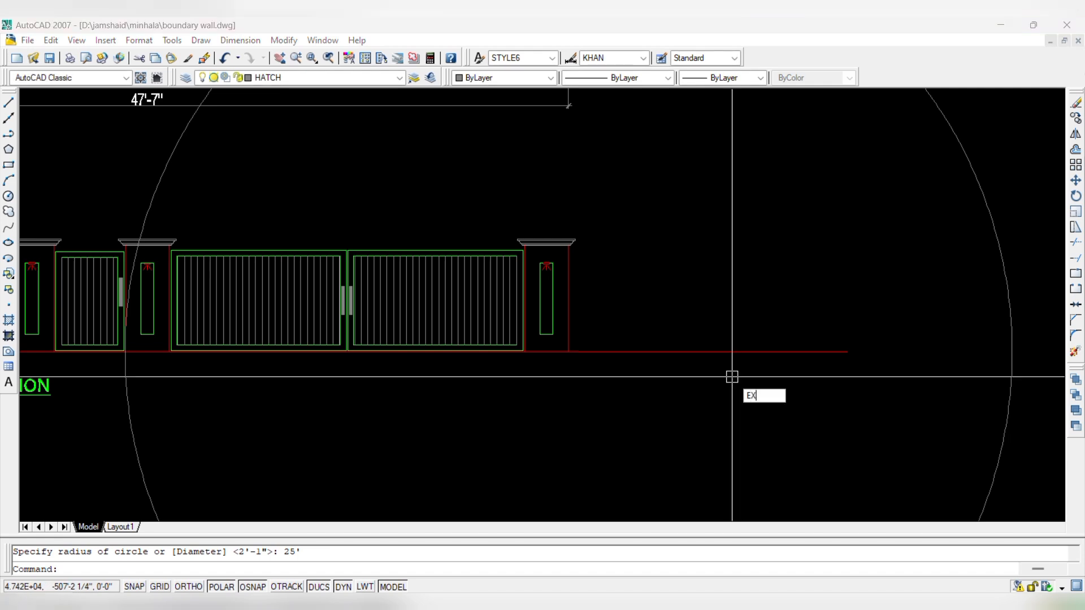
{"action": "key", "text": "Return"}
{"action": "scroll", "coordinate": [543, 305], "scroll_direction": "down", "scroll_amount": 6}
{"action": "key", "text": "Escape"}
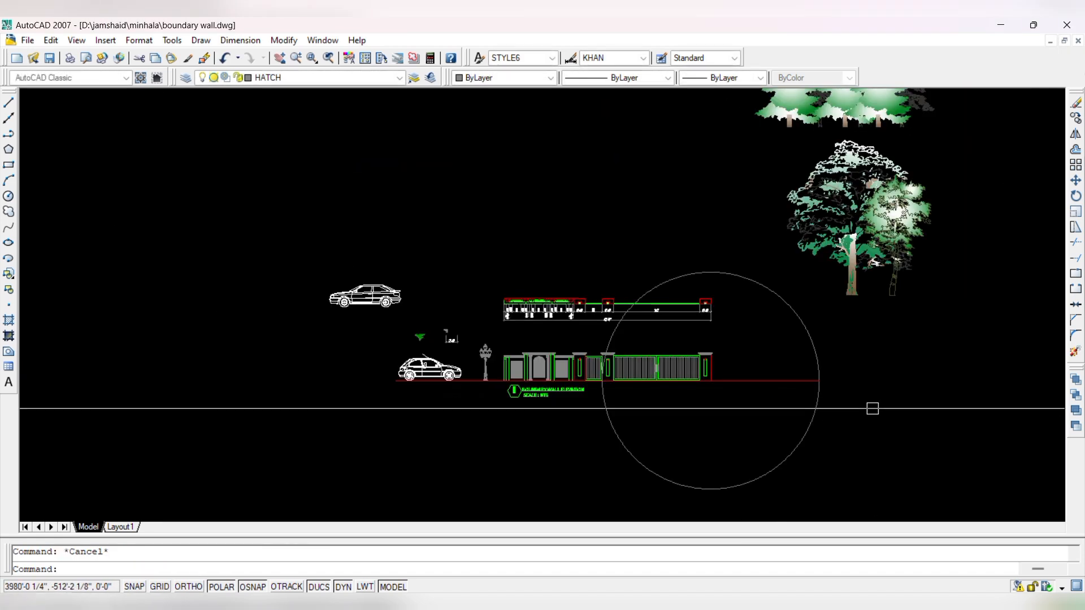
{"action": "left_click", "coordinate": [787, 440]}
{"action": "key", "text": "Delete"}
- Move the coupe car by the bottom of its wheel onto the ground line to the right of the wall
{"action": "scroll", "coordinate": [398, 397], "scroll_direction": "up", "scroll_amount": 3}
{"action": "scroll", "coordinate": [365, 295], "scroll_direction": "down", "scroll_amount": 2}
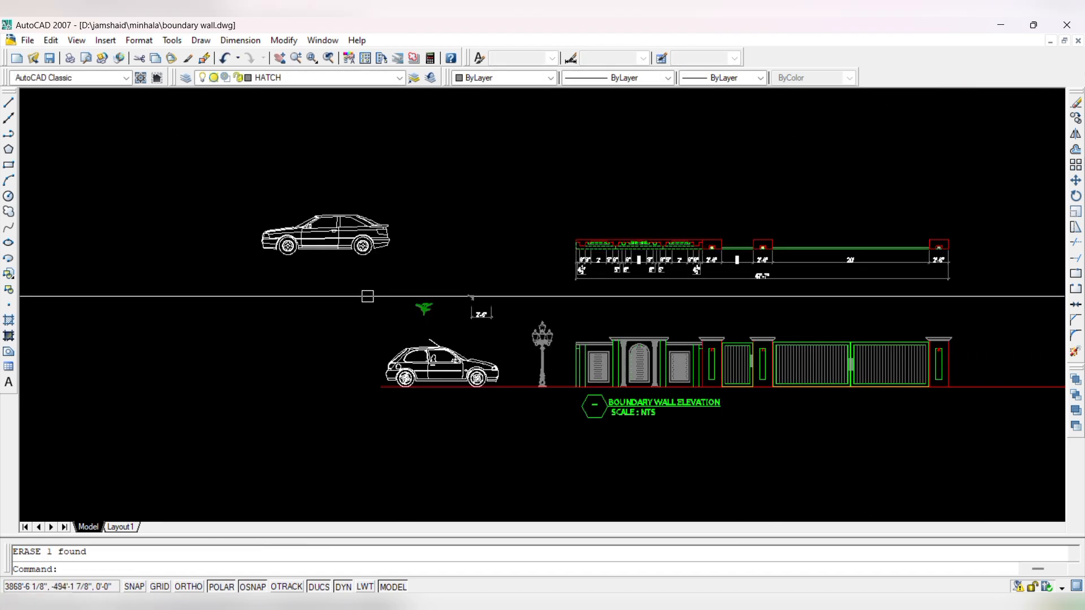
{"action": "scroll", "coordinate": [315, 238], "scroll_direction": "up", "scroll_amount": 4}
{"action": "left_click", "coordinate": [314, 244]}
{"action": "type", "text": "m"}
{"action": "key", "text": "Return"}
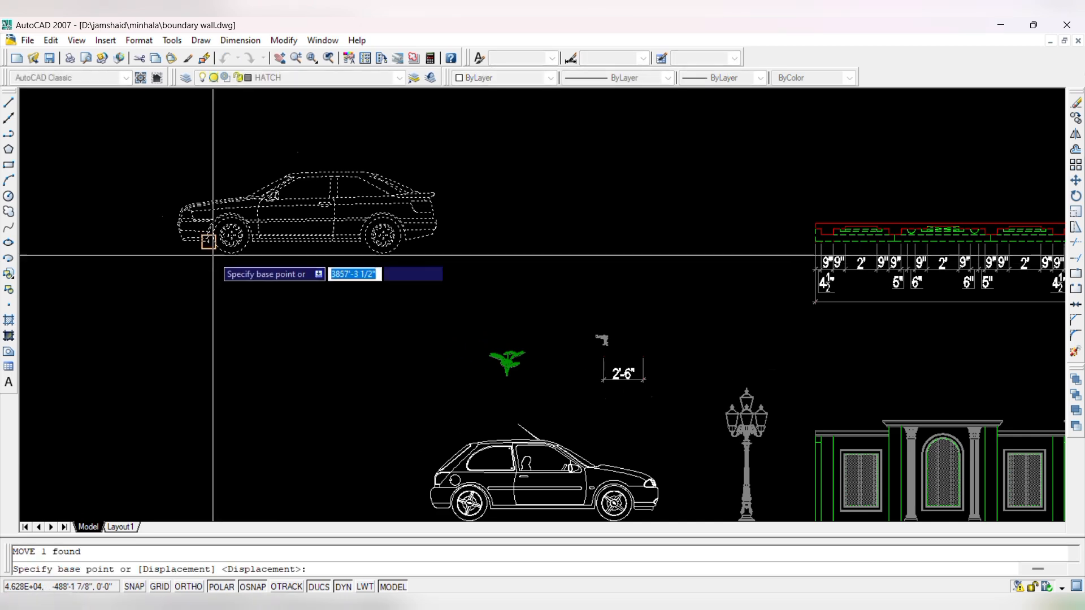
{"action": "scroll", "coordinate": [315, 243], "scroll_direction": "up", "scroll_amount": 5}
{"action": "left_click", "coordinate": [262, 248]}
{"action": "scroll", "coordinate": [261, 248], "scroll_direction": "down", "scroll_amount": 6}
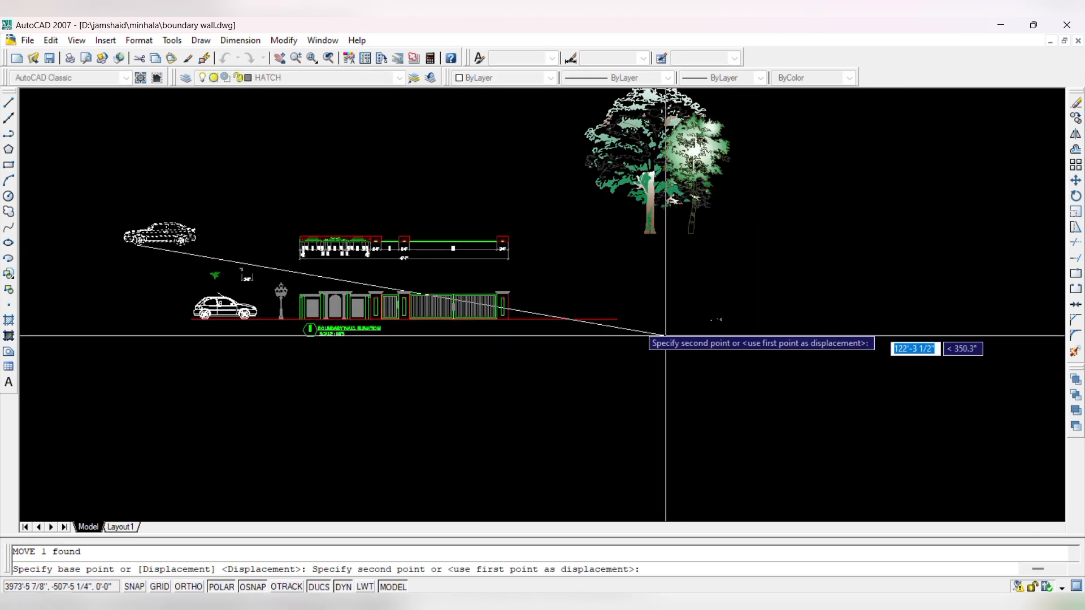
{"action": "scroll", "coordinate": [551, 336], "scroll_direction": "up", "scroll_amount": 6}
{"action": "scroll", "coordinate": [541, 339], "scroll_direction": "down", "scroll_amount": 6}
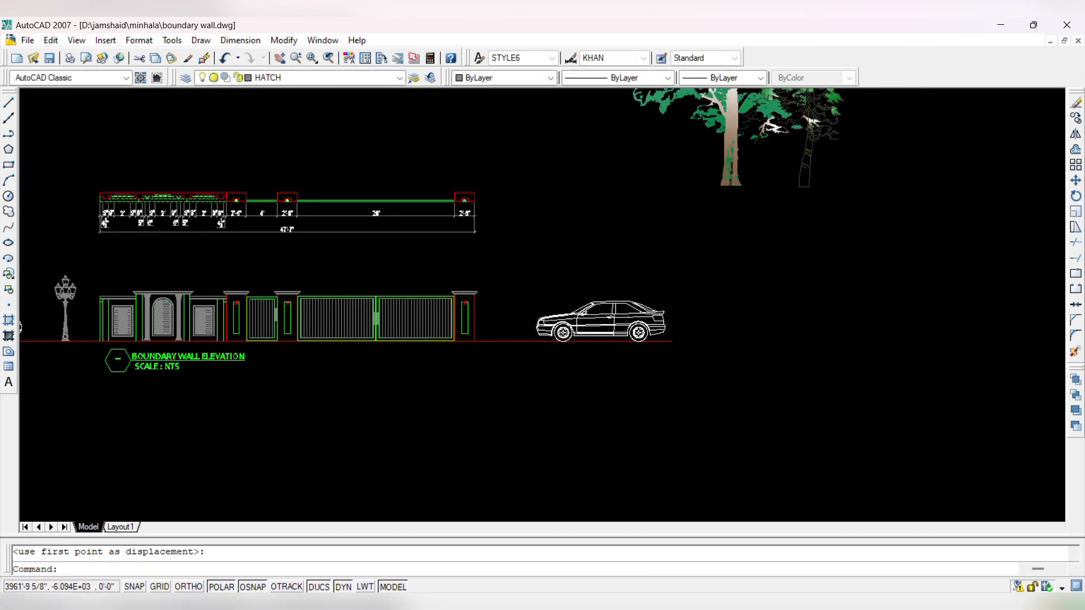
{"action": "key", "text": "Escape"}
- Mirror the street lamp about a vertical line through the middle of the 47'-7" overall dimension, keeping the original
{"action": "scroll", "coordinate": [288, 339], "scroll_direction": "up", "scroll_amount": 5}
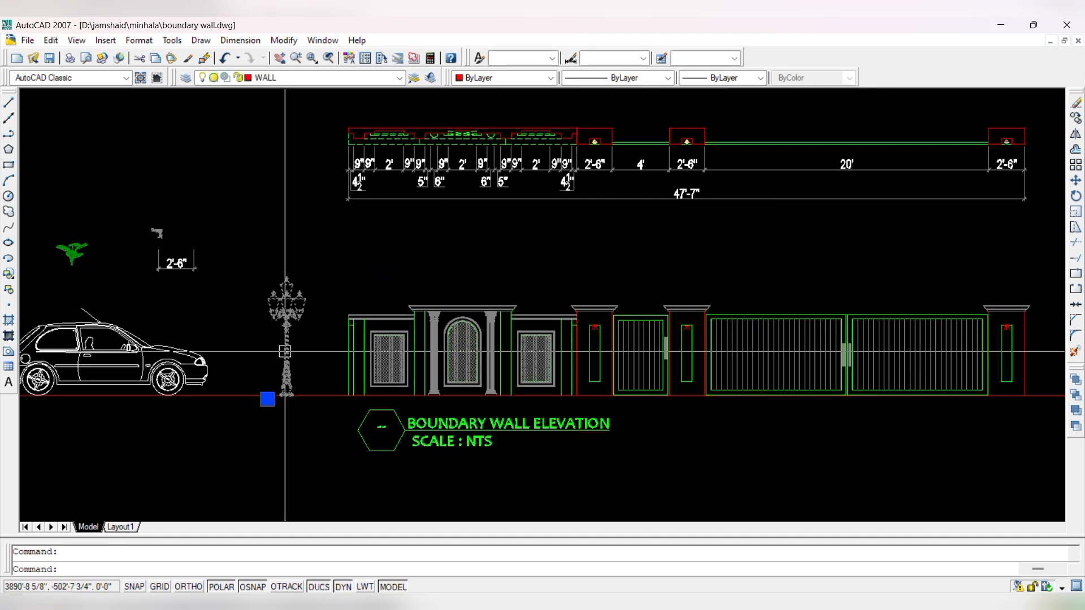
{"action": "type", "text": "mi"}
{"action": "key", "text": "Return"}
{"action": "scroll", "coordinate": [283, 347], "scroll_direction": "down", "scroll_amount": 2}
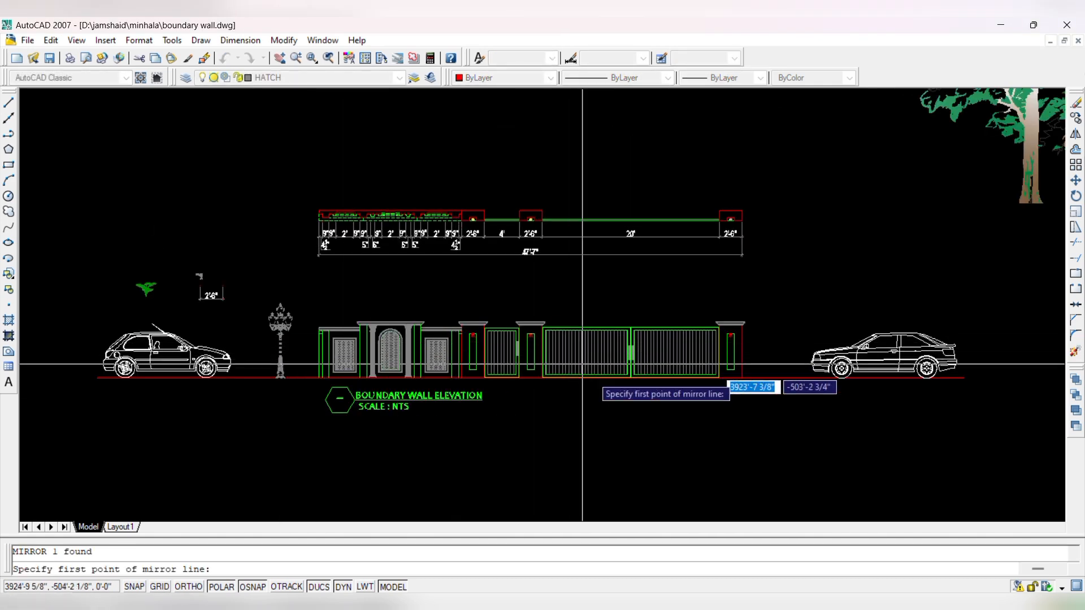
{"action": "scroll", "coordinate": [525, 231], "scroll_direction": "up", "scroll_amount": 3}
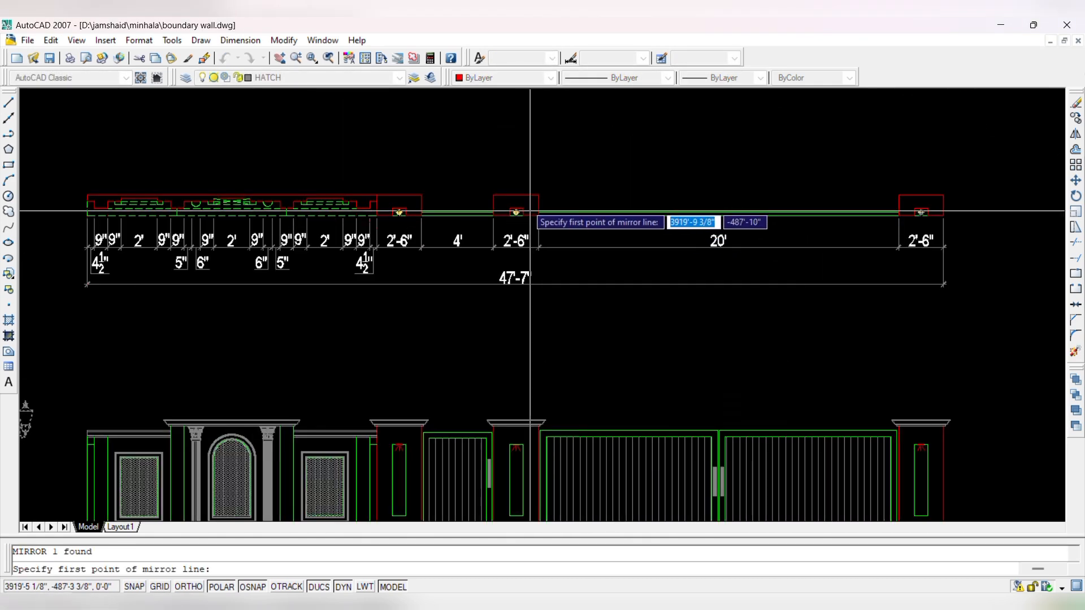
{"action": "left_click", "coordinate": [515, 283]}
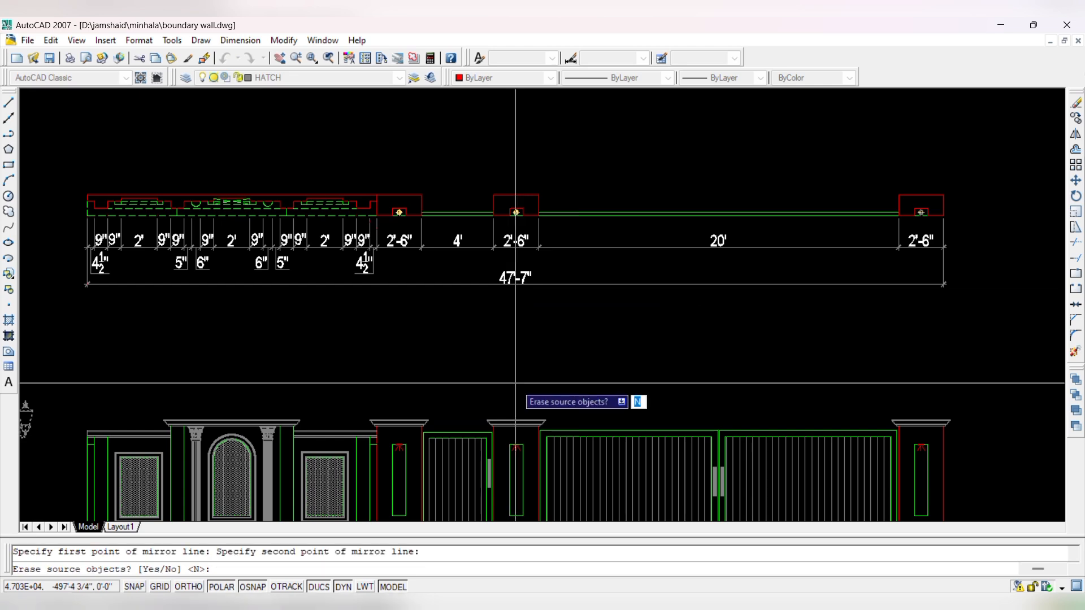
{"action": "key", "text": "Return"}
{"action": "scroll", "coordinate": [633, 327], "scroll_direction": "down", "scroll_amount": 4}
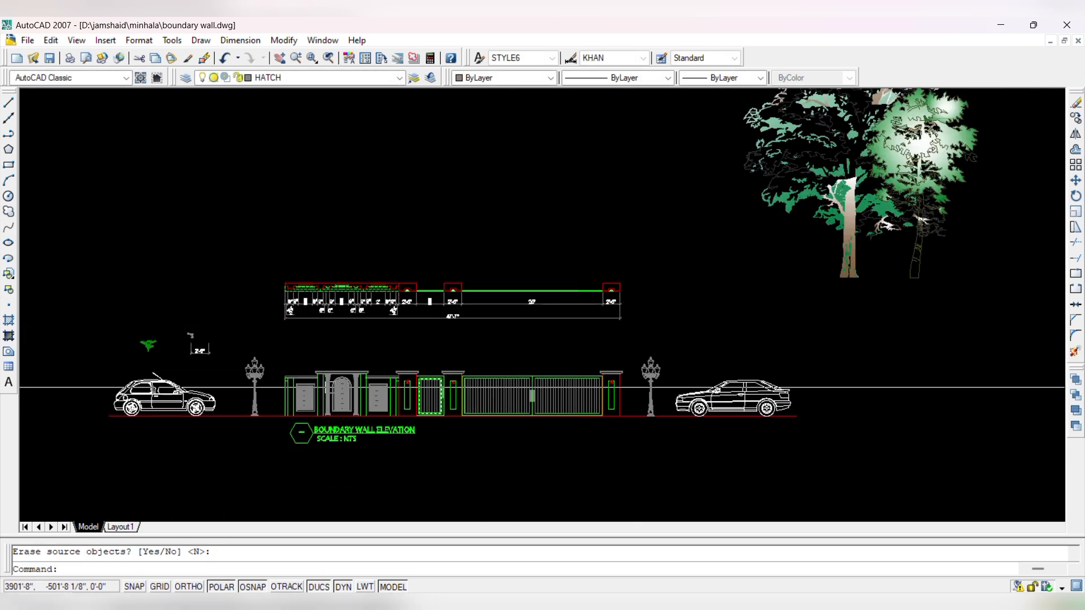
- Try to move the green plant by its base onto the ground line between the left street lamp and the wall
{"action": "scroll", "coordinate": [166, 364], "scroll_direction": "up", "scroll_amount": 4}
{"action": "left_click", "coordinate": [92, 281]}
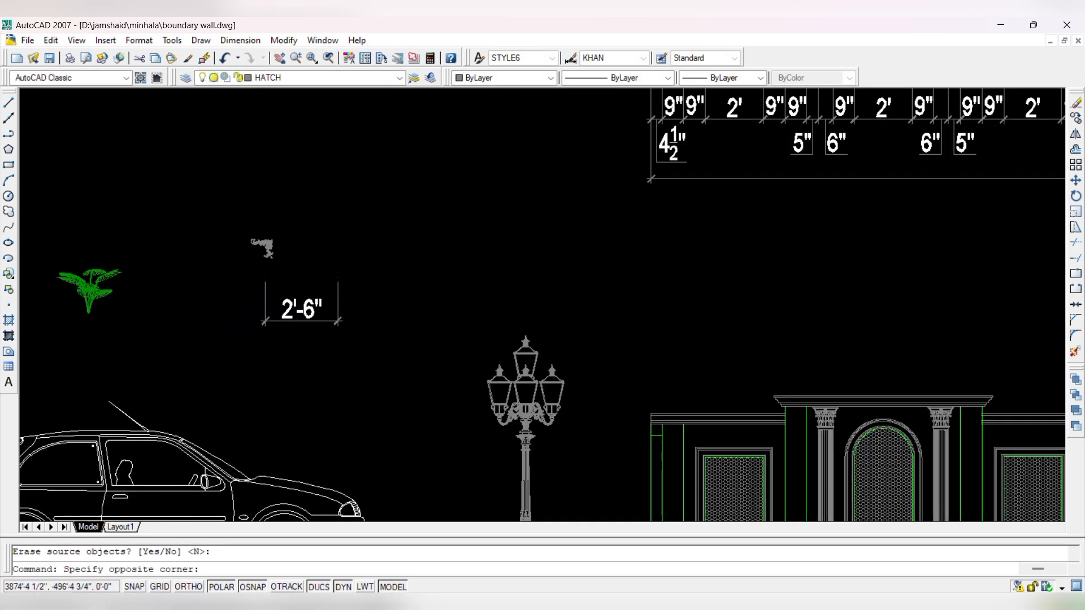
{"action": "left_click", "coordinate": [49, 309]}
{"action": "type", "text": "m"}
{"action": "key", "text": "Return"}
{"action": "left_click", "coordinate": [95, 308]}
{"action": "scroll", "coordinate": [169, 339], "scroll_direction": "down", "scroll_amount": 3}
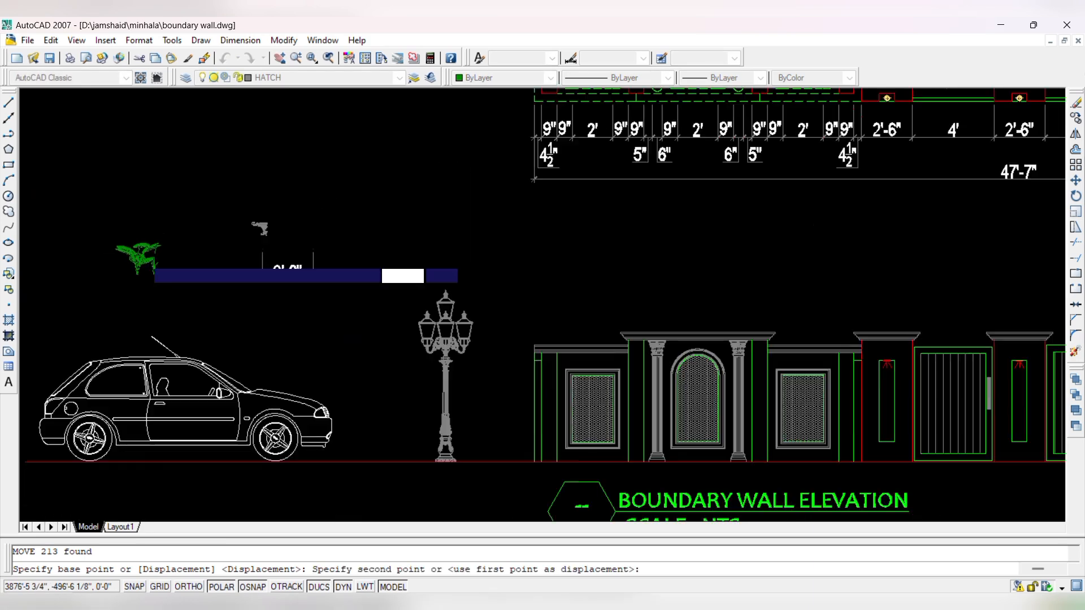
{"action": "scroll", "coordinate": [367, 398], "scroll_direction": "up", "scroll_amount": 5}
{"action": "left_click", "coordinate": [408, 393]}
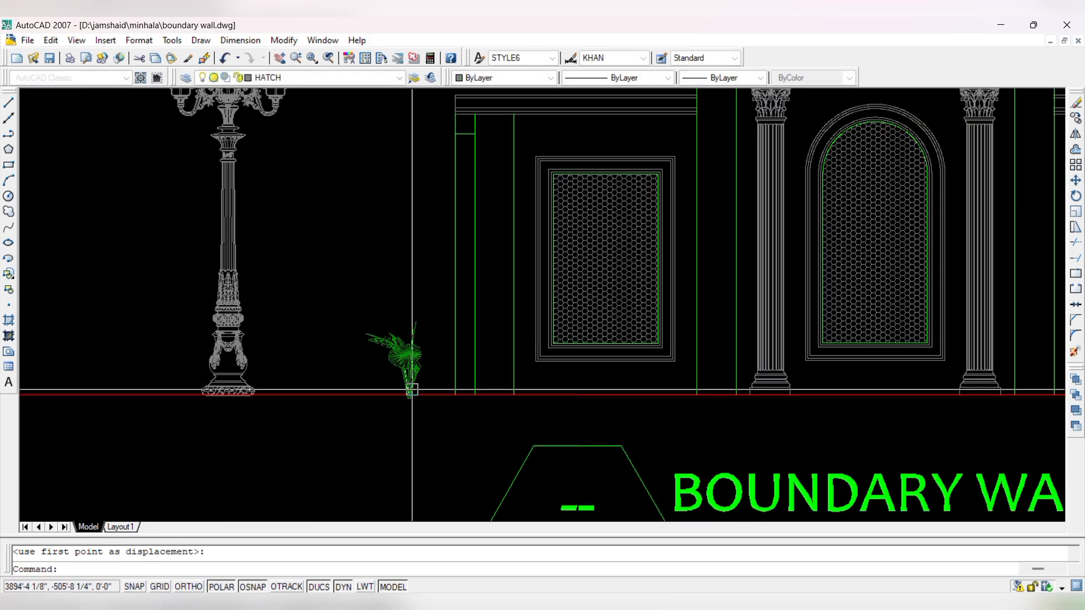
{"action": "scroll", "coordinate": [401, 367], "scroll_direction": "up", "scroll_amount": 4}
{"action": "scroll", "coordinate": [410, 402], "scroll_direction": "down", "scroll_amount": 5}
- Erase the plant pieces placed between the left street lamp and the wall
{"action": "left_click", "coordinate": [355, 444]}
{"action": "left_click", "coordinate": [471, 309]}
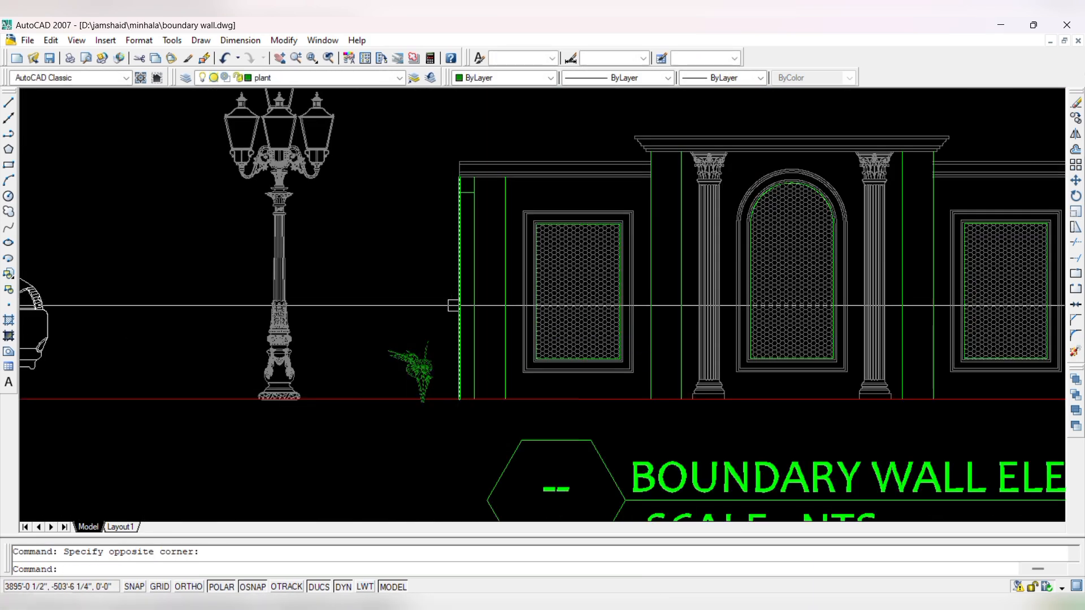
{"action": "key", "text": "Delete"}
{"action": "scroll", "coordinate": [436, 331], "scroll_direction": "down", "scroll_amount": 5}
{"action": "scroll", "coordinate": [395, 328], "scroll_direction": "up", "scroll_amount": 6}
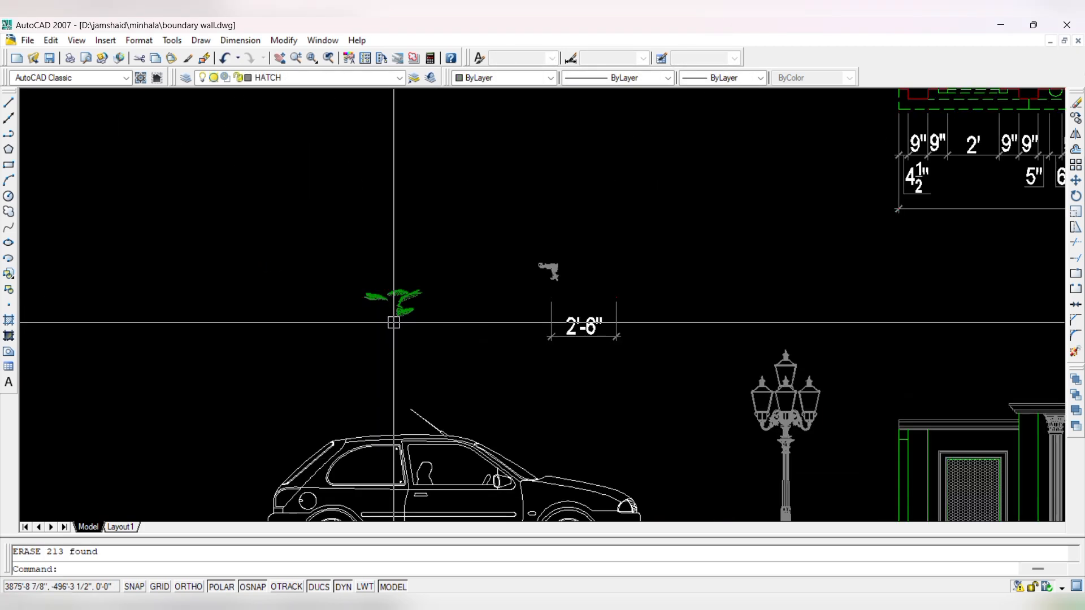
- Undo the erasure and the move of the plant
{"action": "key", "text": "ctrl+z"}
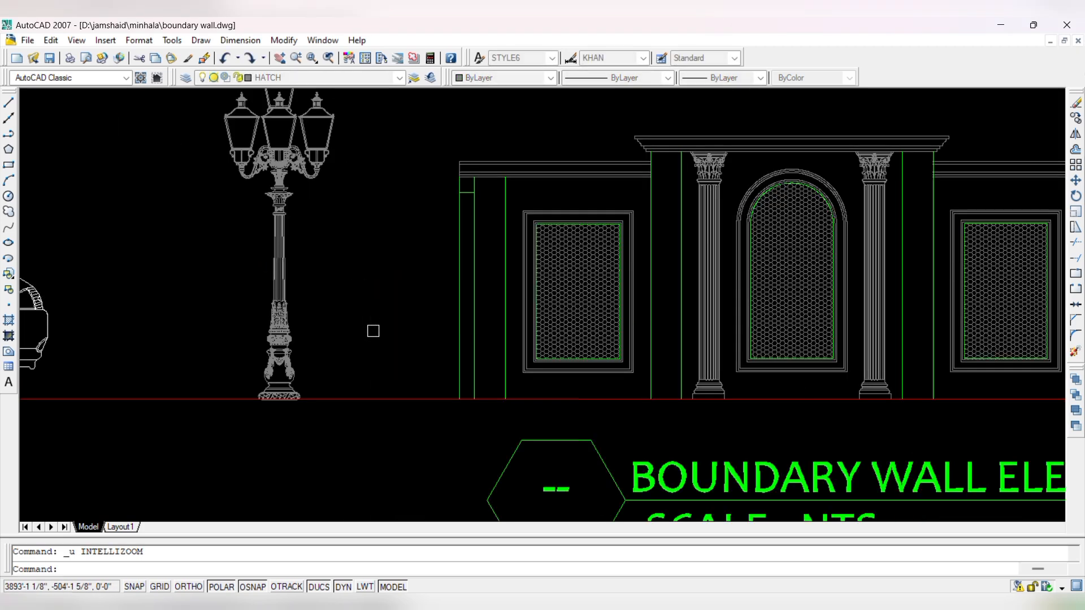
{"action": "key", "text": "ctrl+z"}
{"action": "key", "text": "ctrl+z"}
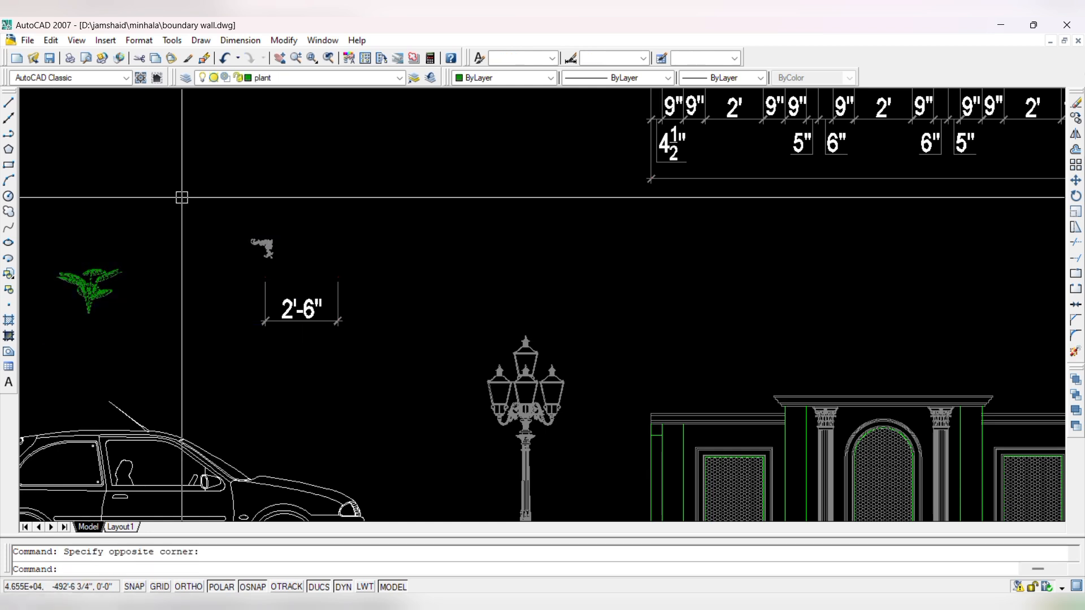
- Cut the green plant and paste it as a single block between the left street lamp and the wall
{"action": "key", "text": "ctrl+x"}
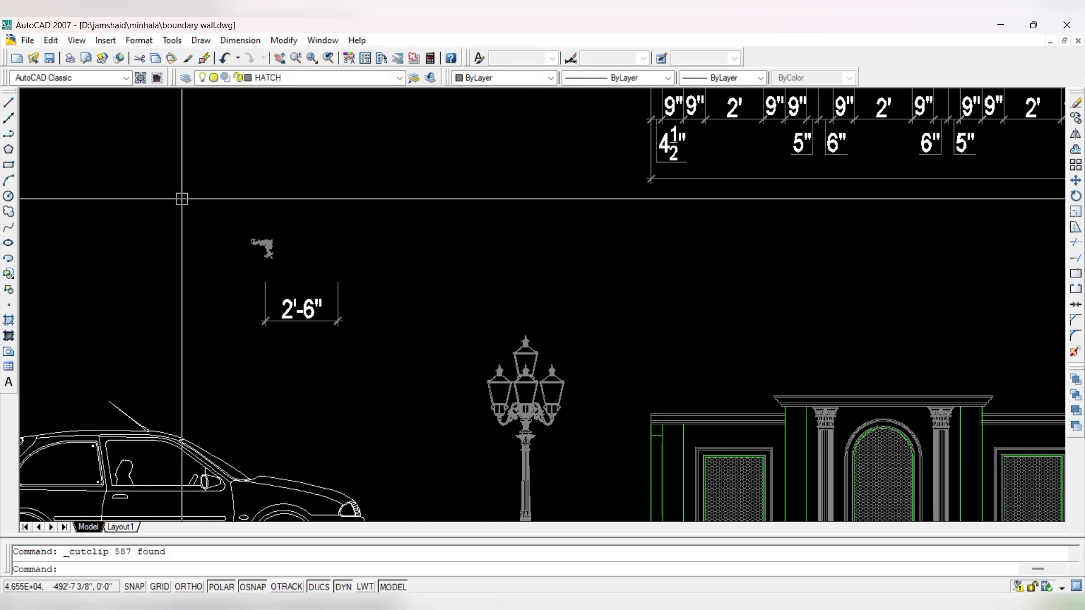
{"action": "key", "text": "ctrl+v"}
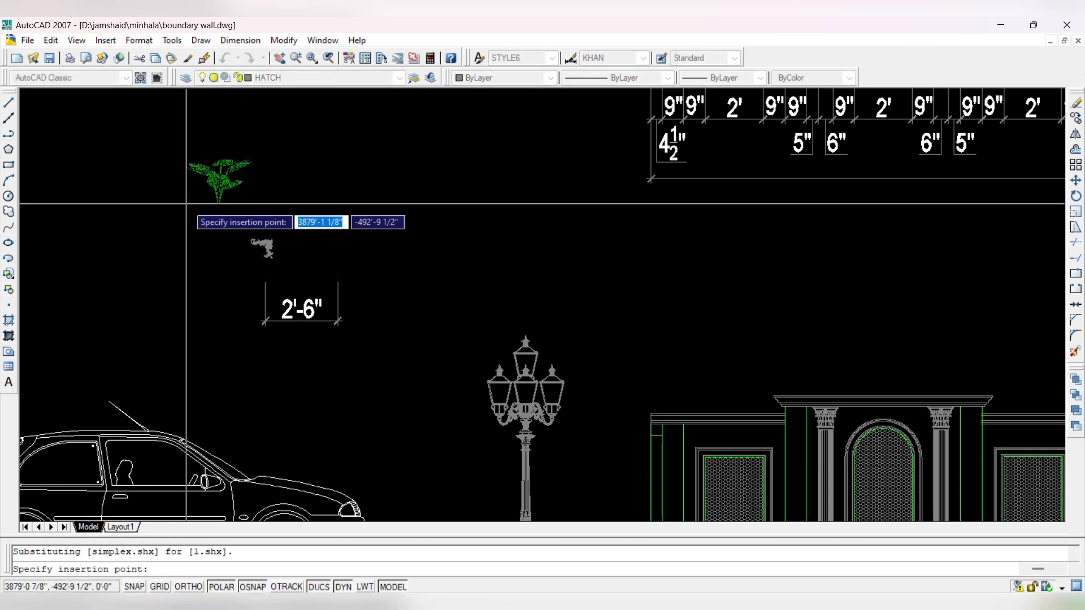
{"action": "scroll", "coordinate": [376, 322], "scroll_direction": "down", "scroll_amount": 5}
{"action": "scroll", "coordinate": [332, 383], "scroll_direction": "up", "scroll_amount": 10}
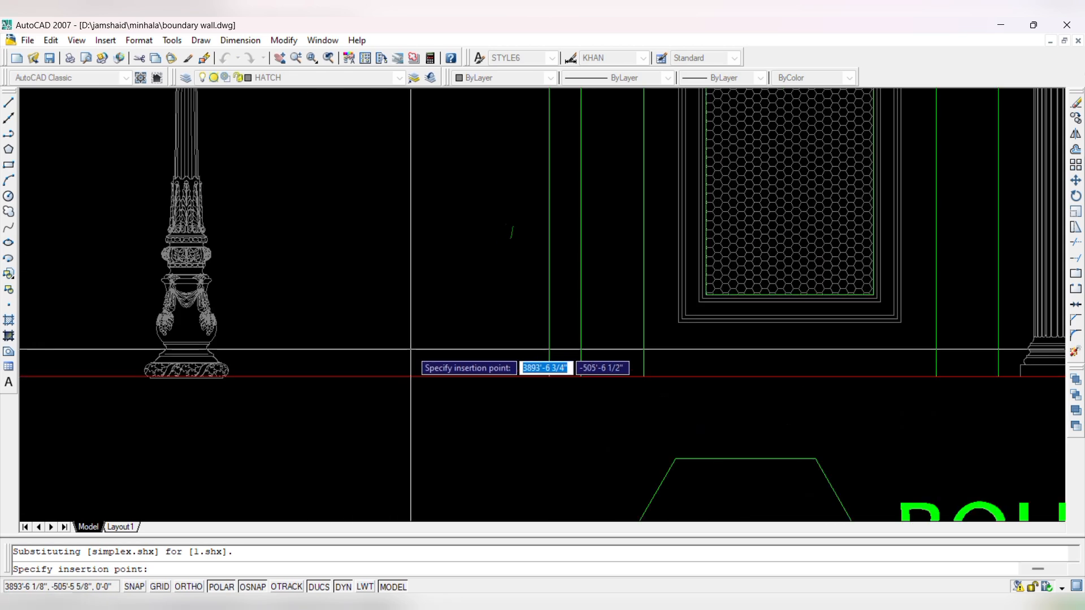
{"action": "left_click", "coordinate": [391, 347]}
- Move the pasted plant straight down so its base sits on the ground line
{"action": "left_click", "coordinate": [389, 346]}
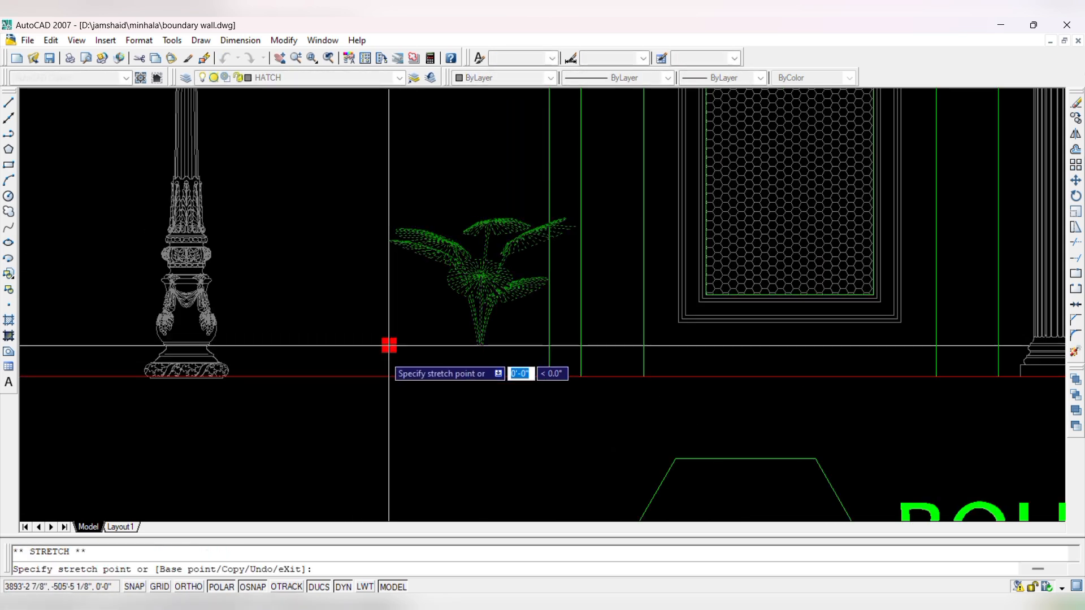
{"action": "left_click", "coordinate": [388, 376]}
{"action": "key", "text": "Escape"}
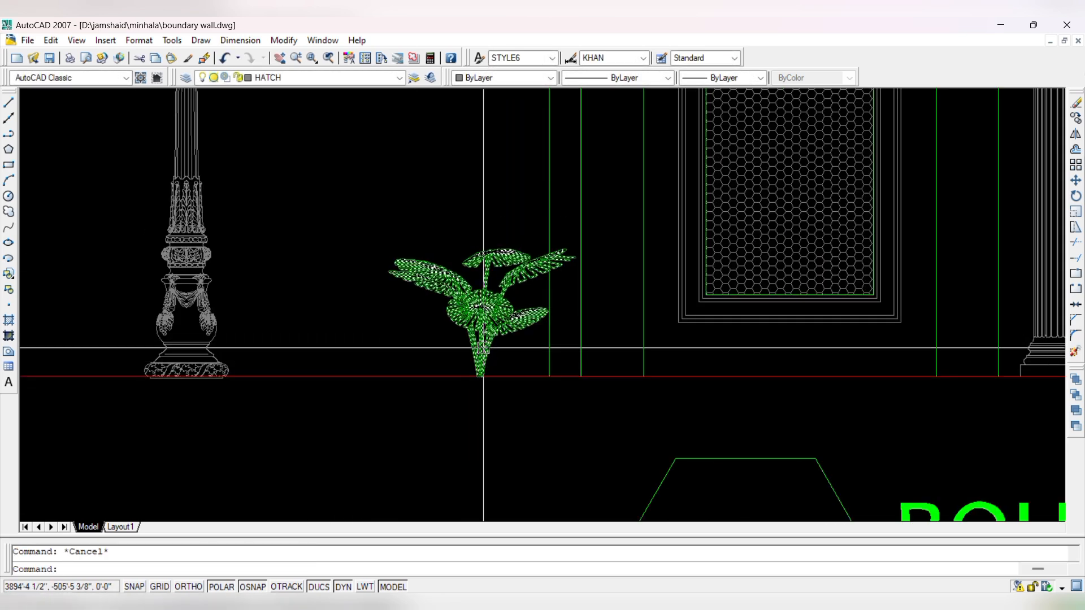
{"action": "left_click", "coordinate": [482, 347]}
{"action": "key", "text": "alt"}
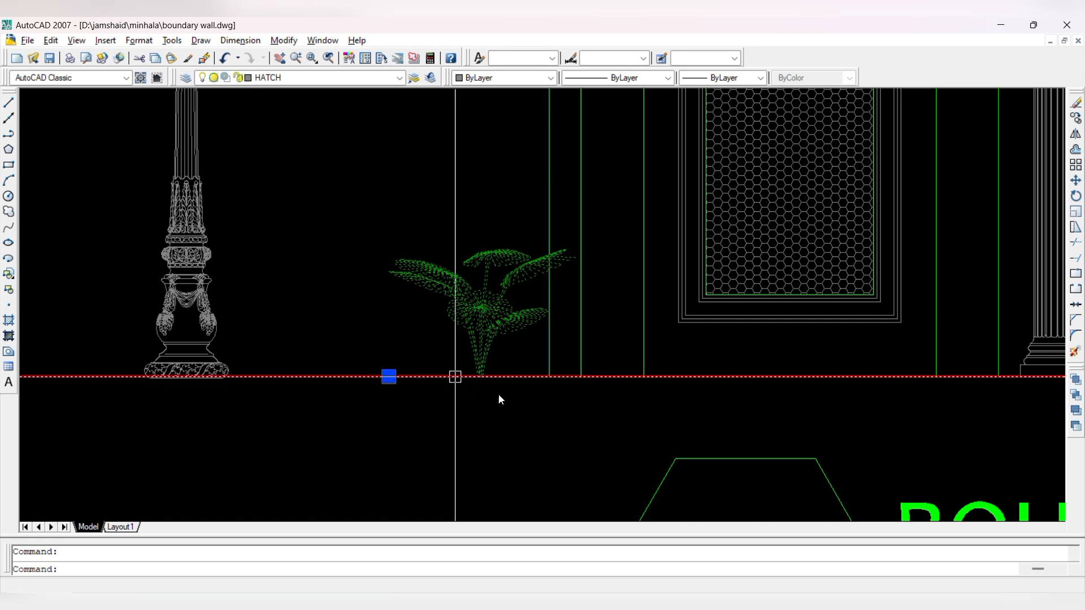
{"action": "key", "text": "Escape"}
{"action": "key", "text": "Escape"}
{"action": "scroll", "coordinate": [463, 433], "scroll_direction": "down", "scroll_amount": 2}
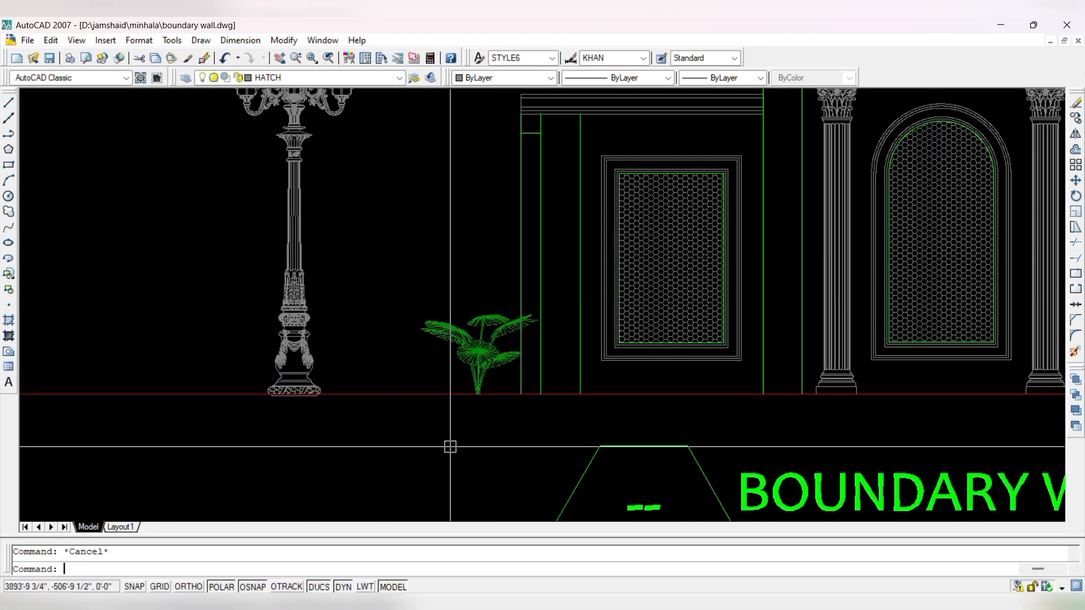
- Copy the plant horizontally along the ground line to sit between the first plant and the left street lamp
{"action": "type", "text": "CO"}
{"action": "key", "text": "space"}
{"action": "left_click", "coordinate": [478, 368]}
{"action": "key", "text": "space"}
{"action": "left_click", "coordinate": [478, 423]}
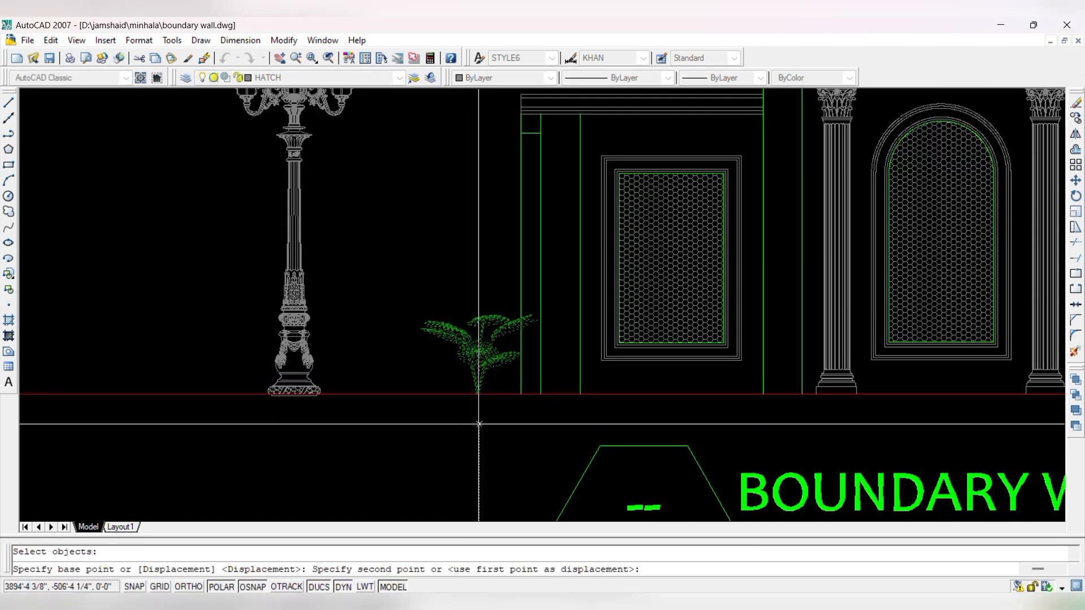
{"action": "key", "text": "Escape"}
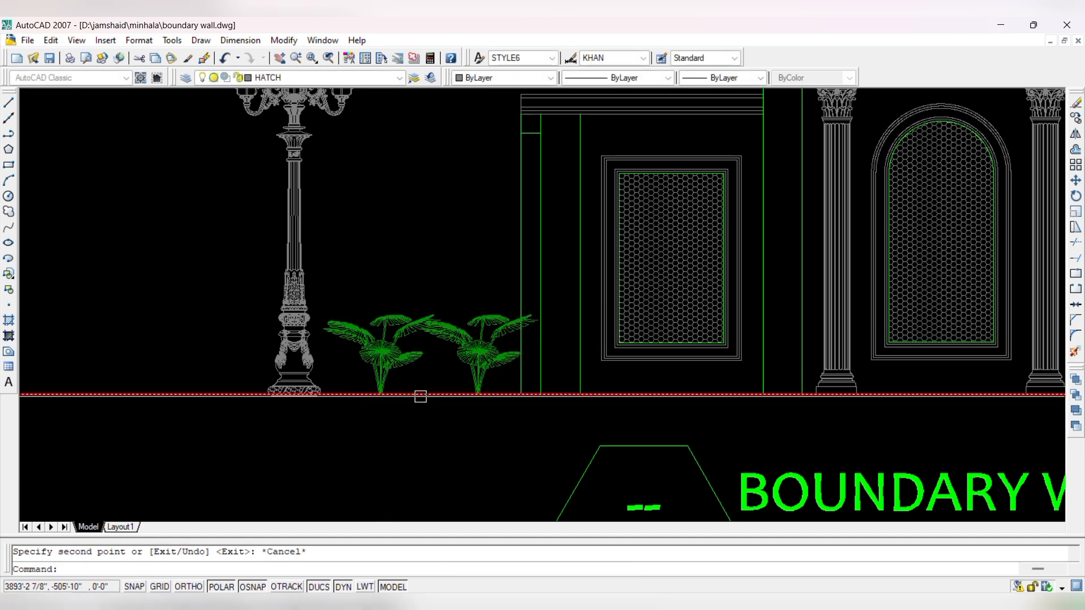
- Mirror both plants about a vertical line through the middle of the 47'-7" overall dimension, keeping the originals
{"action": "left_click", "coordinate": [476, 368]}
{"action": "left_click", "coordinate": [369, 364]}
{"action": "type", "text": "mi"}
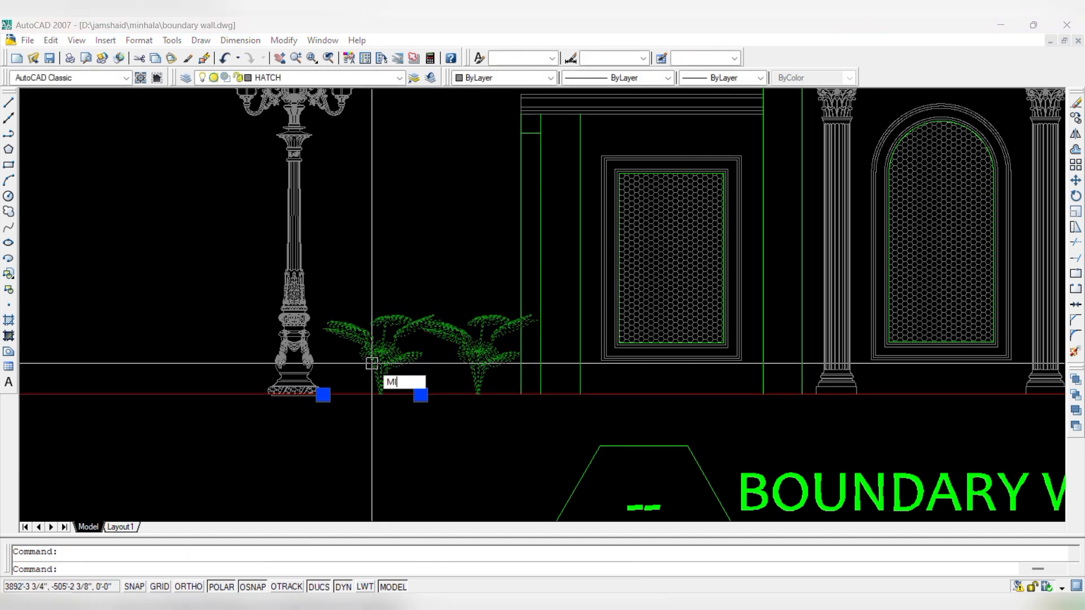
{"action": "key", "text": "space"}
{"action": "scroll", "coordinate": [372, 373], "scroll_direction": "down", "scroll_amount": 4}
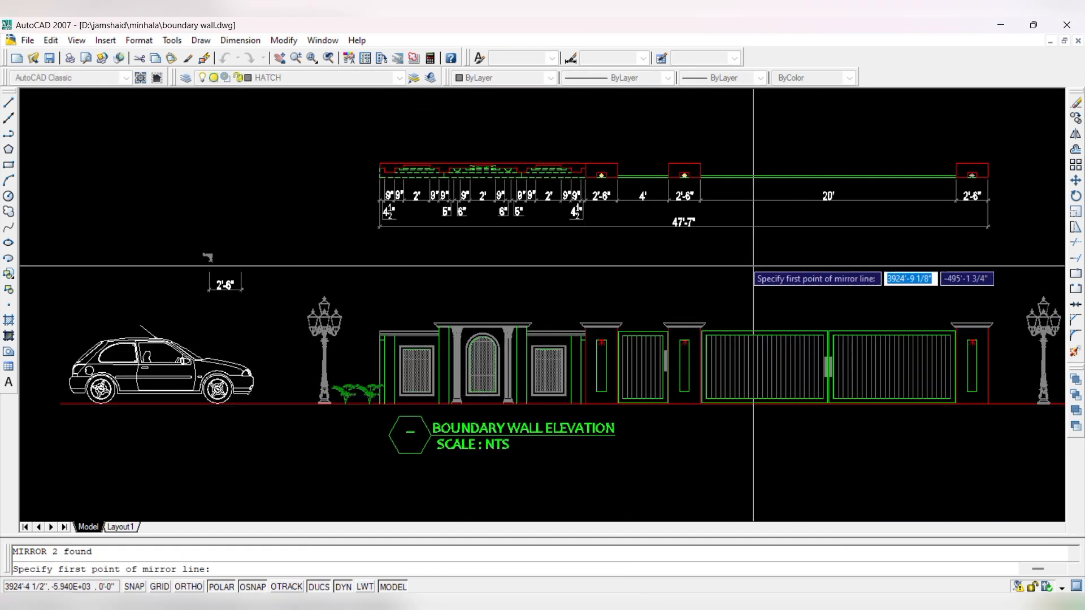
{"action": "scroll", "coordinate": [683, 226], "scroll_direction": "up", "scroll_amount": 5}
{"action": "left_click", "coordinate": [688, 238]}
{"action": "left_click", "coordinate": [688, 298]}
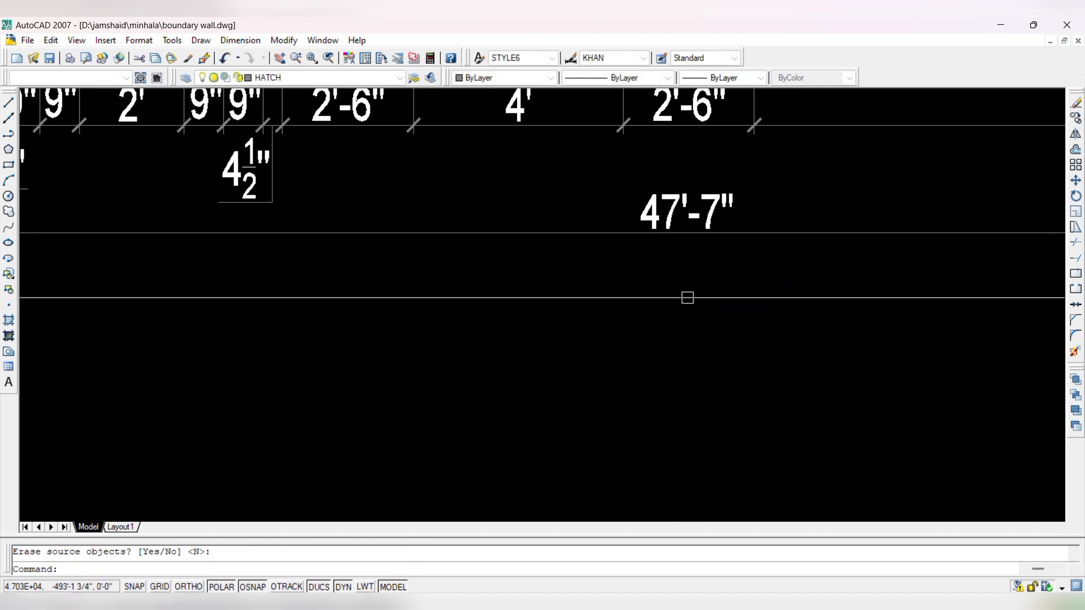
{"action": "key", "text": "Return"}
- Move the two mirrored plants horizontally away from the end gate pier toward the right street lamp
{"action": "scroll", "coordinate": [687, 298], "scroll_direction": "down", "scroll_amount": 5}
{"action": "scroll", "coordinate": [634, 292], "scroll_direction": "up", "scroll_amount": 1}
{"action": "scroll", "coordinate": [848, 446], "scroll_direction": "up", "scroll_amount": 6}
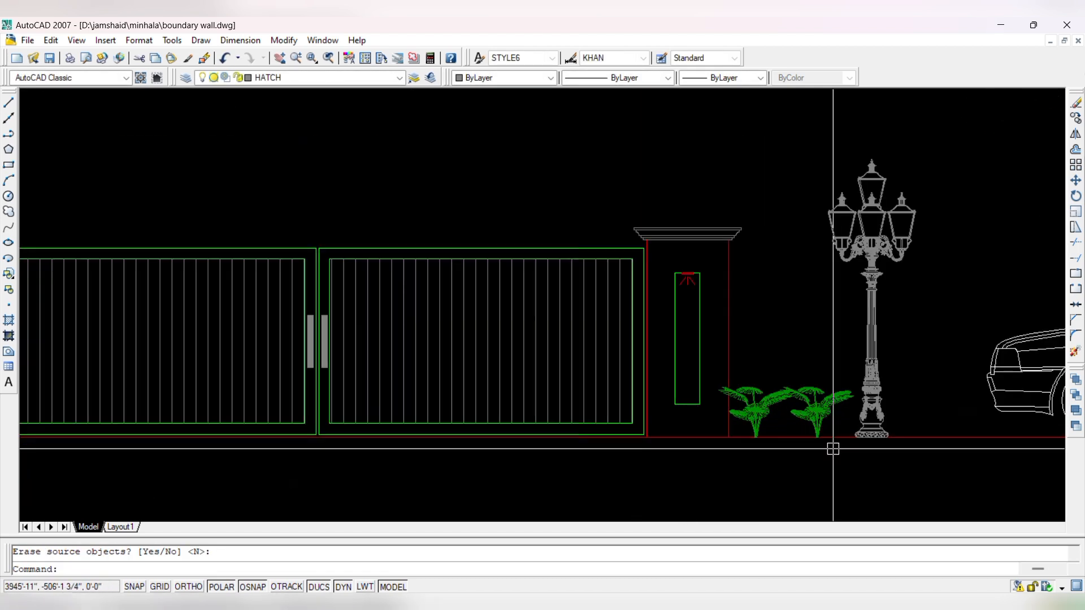
{"action": "left_click", "coordinate": [835, 426]}
{"action": "left_click", "coordinate": [673, 322]}
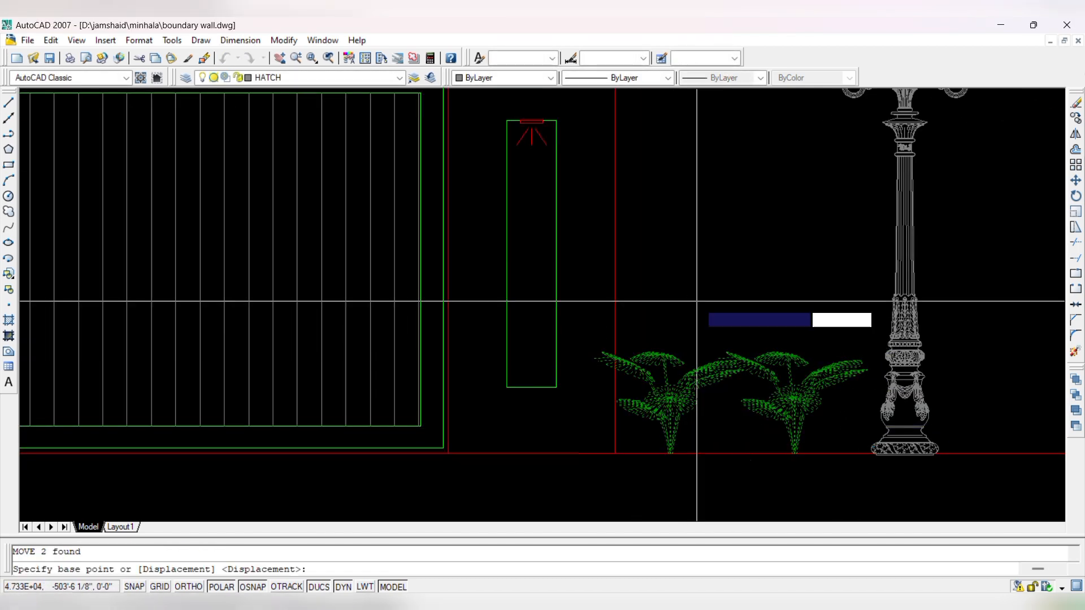
{"action": "left_click", "coordinate": [699, 301]}
{"action": "left_click", "coordinate": [721, 295]}
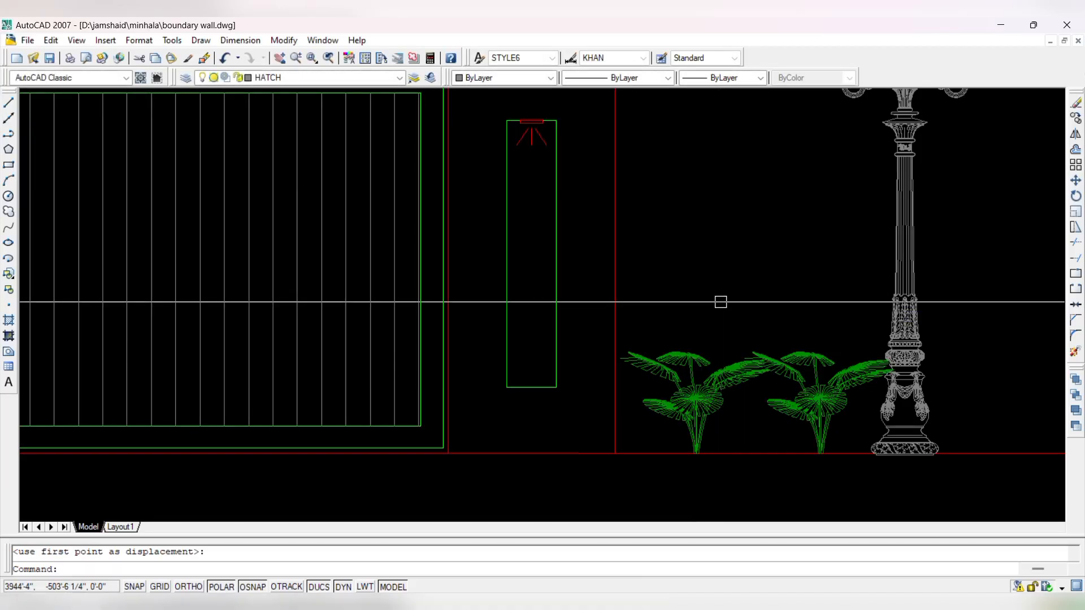
- Shift the two mirrored plants slightly back toward the gate pier, away from the right street lamp
{"action": "left_click", "coordinate": [820, 311]}
{"action": "left_click", "coordinate": [734, 356]}
{"action": "key", "text": "Return"}
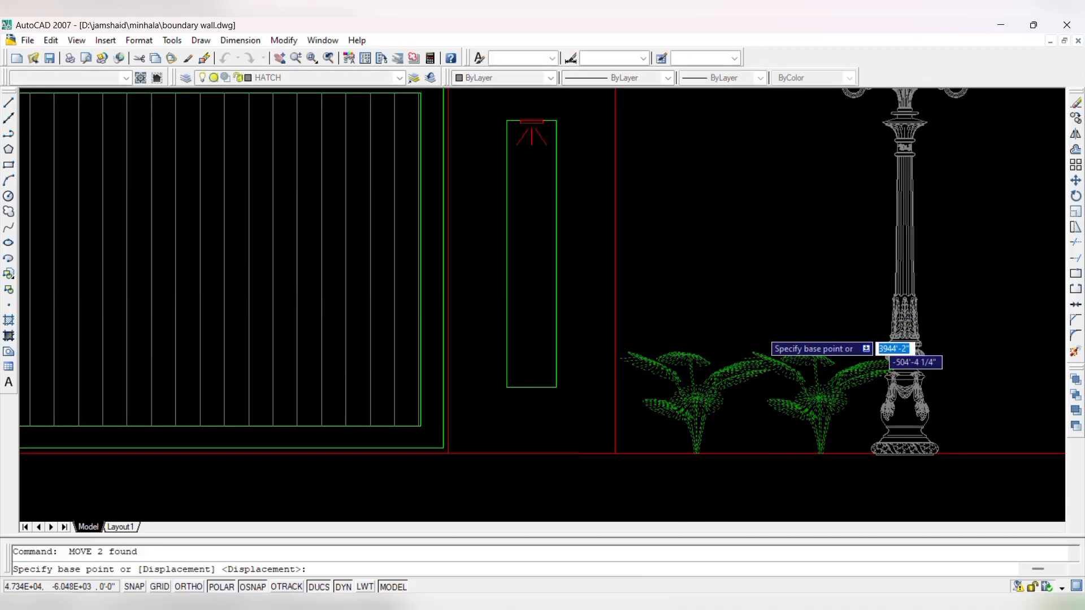
{"action": "scroll", "coordinate": [767, 325], "scroll_direction": "up", "scroll_amount": 3}
{"action": "left_click", "coordinate": [770, 317]}
{"action": "left_click", "coordinate": [762, 317]}
{"action": "scroll", "coordinate": [735, 361], "scroll_direction": "down", "scroll_amount": 6}
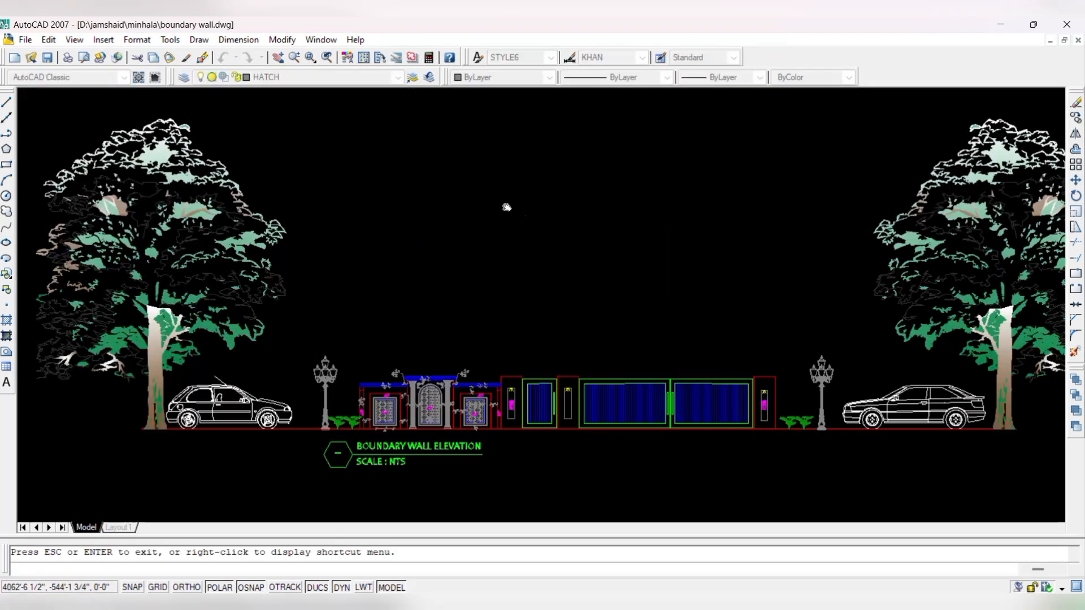
{"action": "mouse_move", "coordinate": [579, 219]}
{"action": "left_mouse_down"}
{"action": "mouse_move", "coordinate": [521, 219]}
{"action": "mouse_move", "coordinate": [512, 239]}
{"action": "mouse_move", "coordinate": [533, 223]}
{"action": "left_mouse_up"}
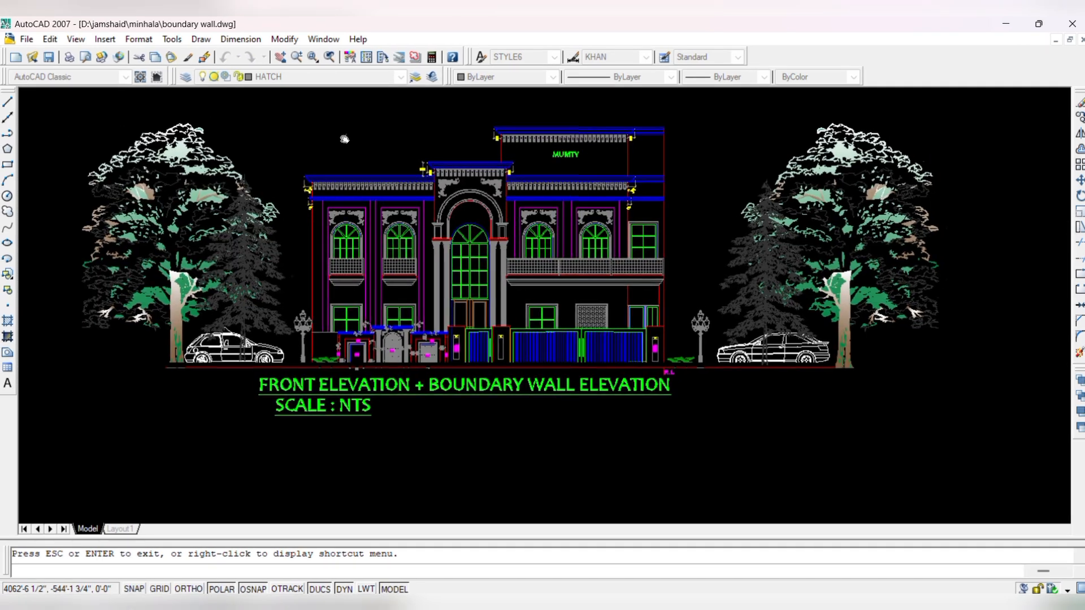
{"action": "left_click_drag", "start_coordinate": [340, 152], "coordinate": [363, 172]}
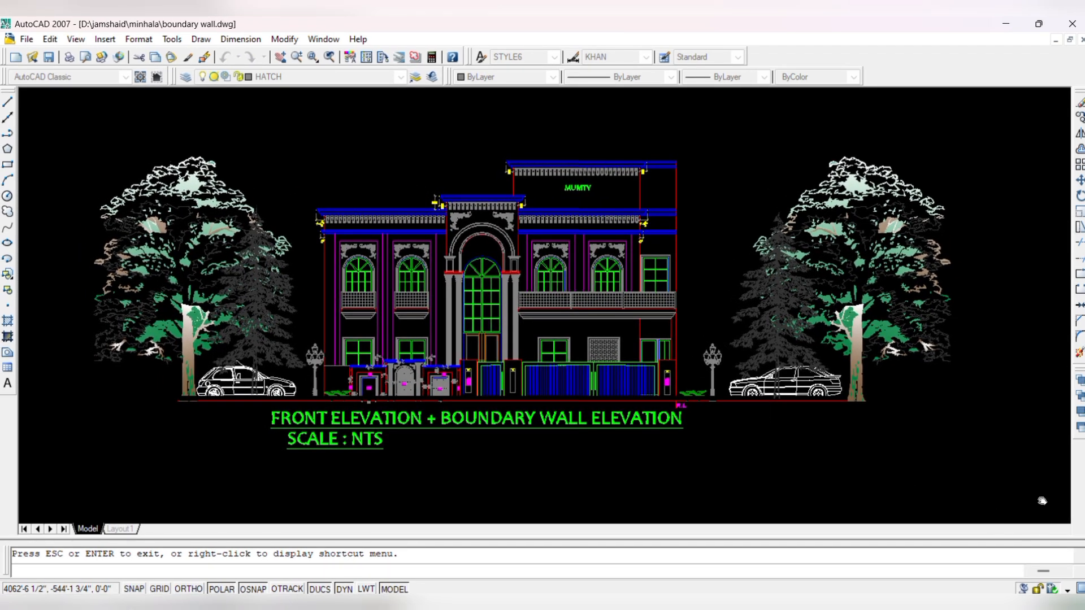